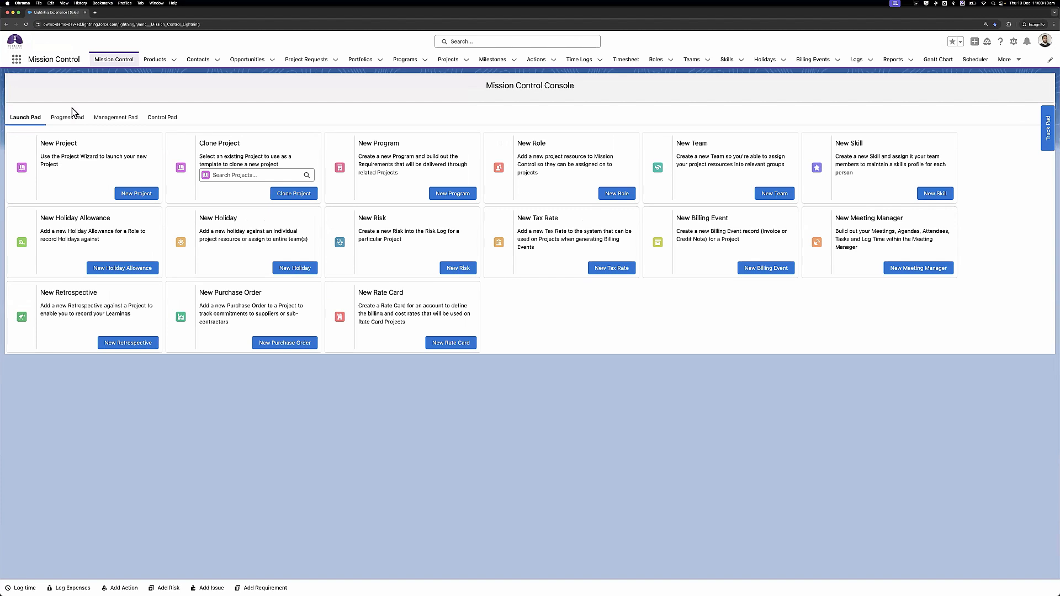
# Open the Timesheet from the console's Progress Pad and reopen it from the app navigation.
pyautogui.click(66, 121)
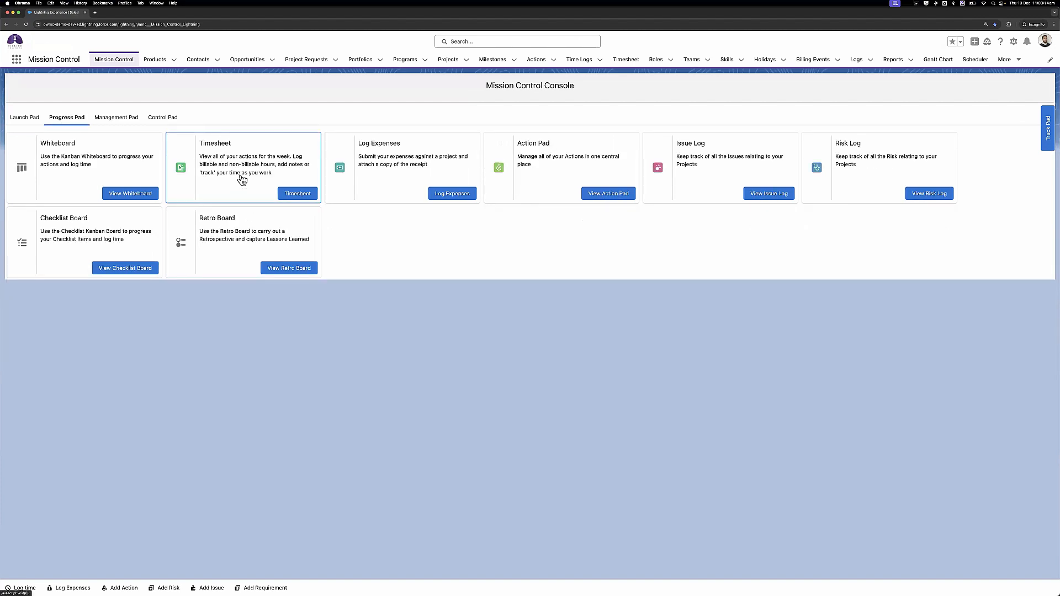
pyautogui.click(304, 194)
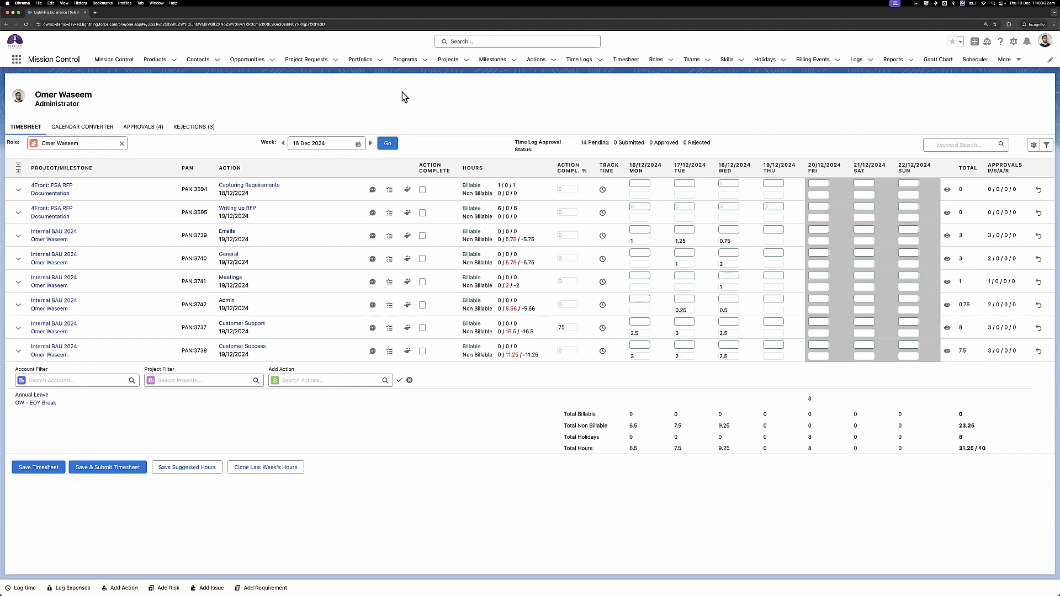
pyautogui.click(624, 64)
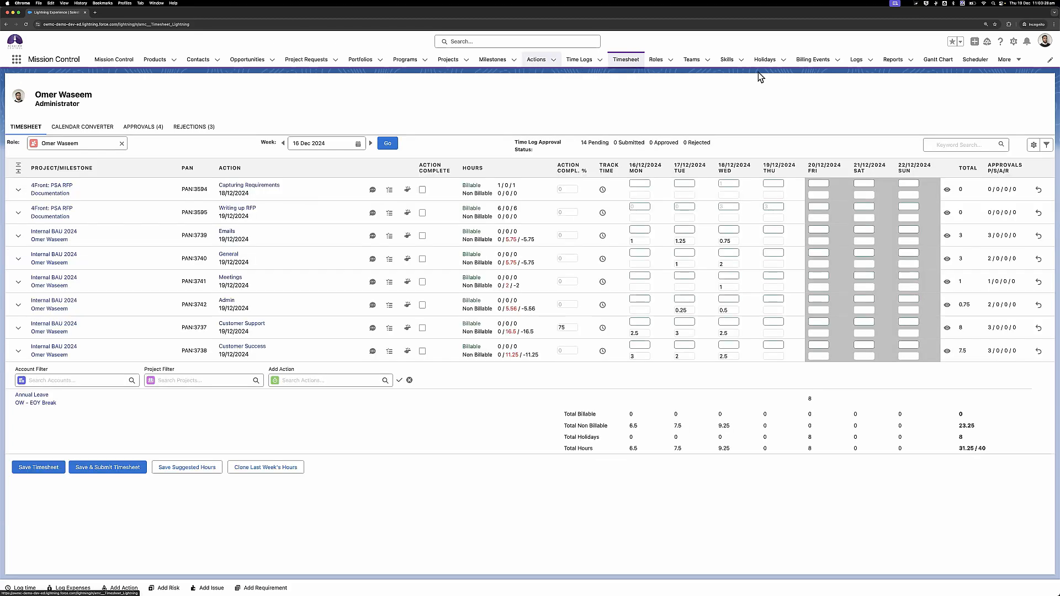
# Review the additional app pages and the editable list of Mission Control navigation items, leaving the list as it is.
pyautogui.click(1005, 59)
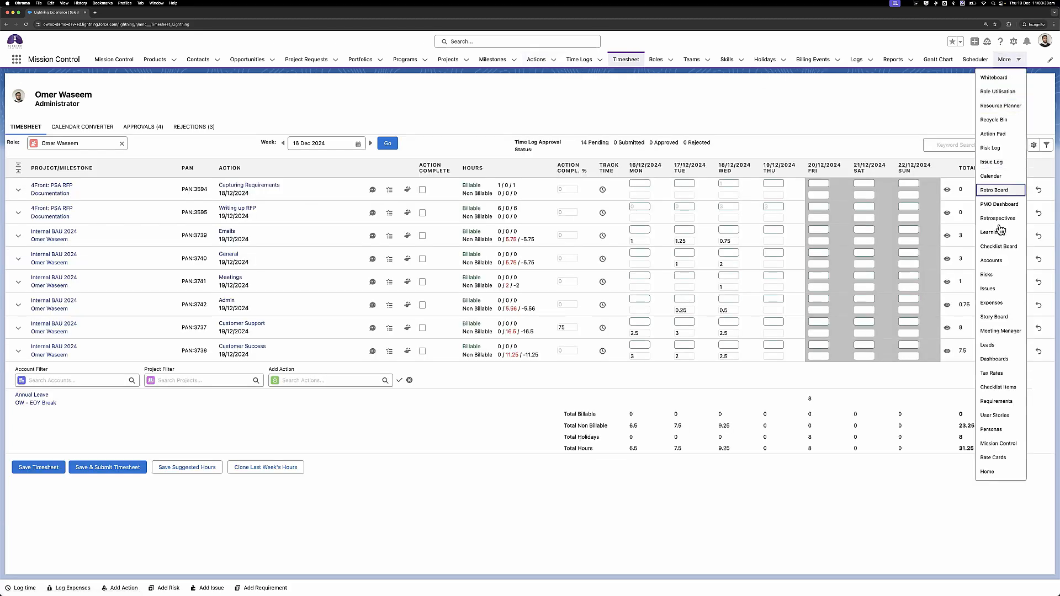
pyautogui.click(1049, 62)
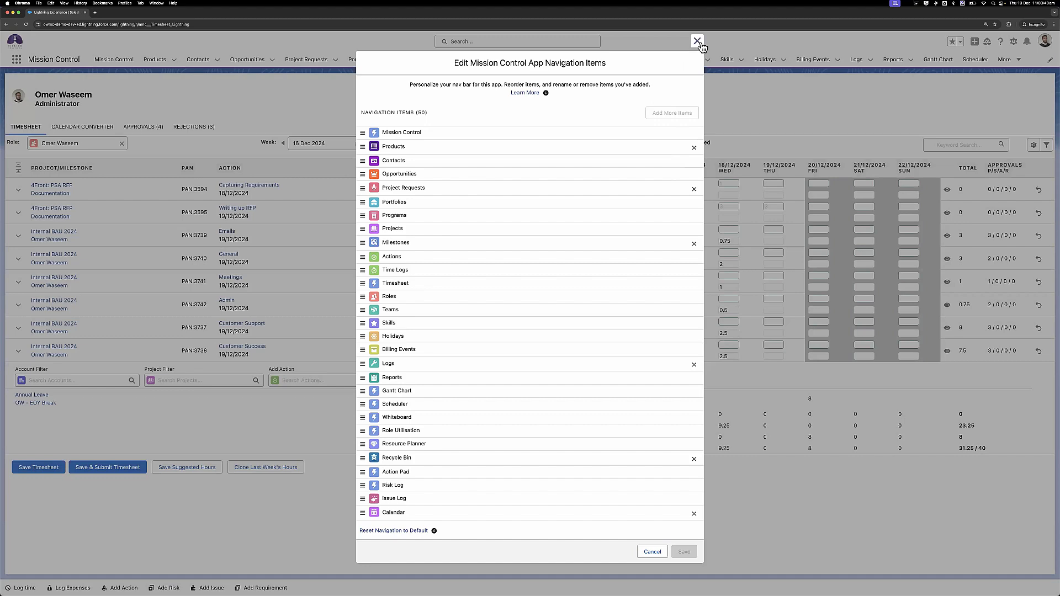
pyautogui.click(698, 42)
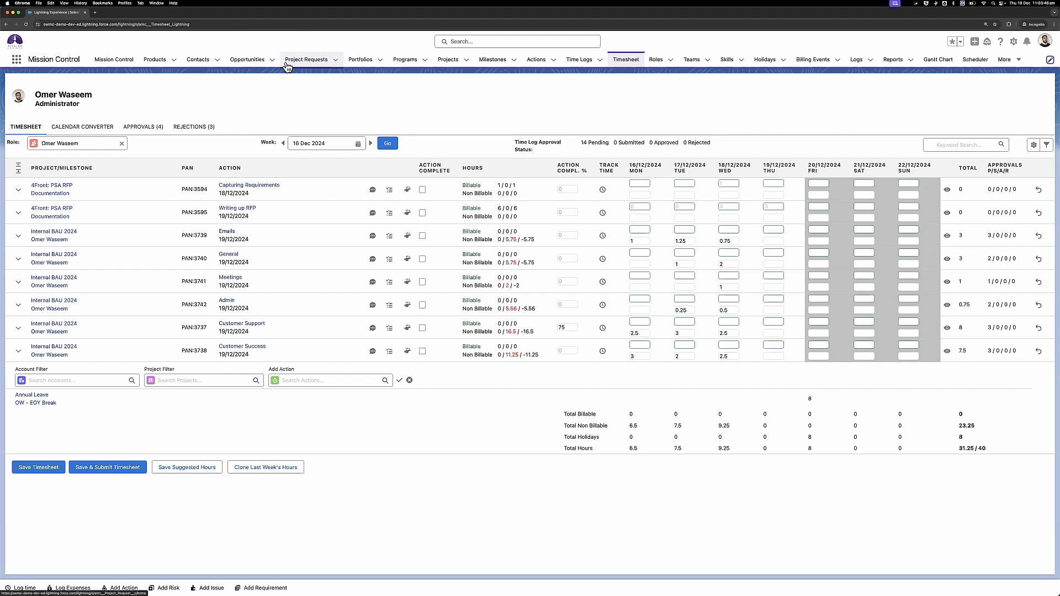
# Search all apps and items for "Timesheet" and open the matching Timesheet item.
pyautogui.click(16, 61)
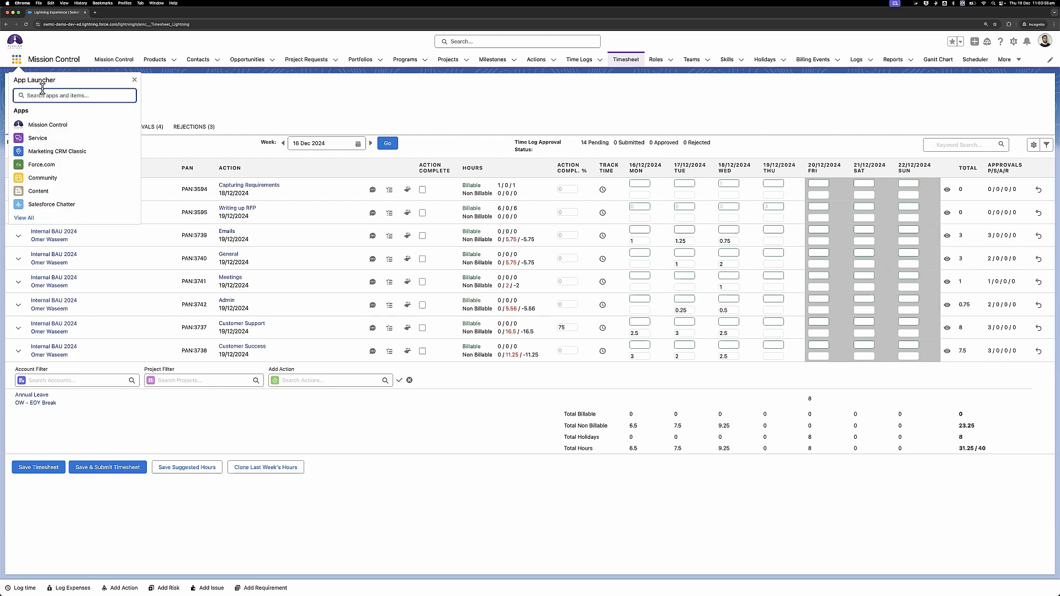
pyautogui.write('Timesheet')
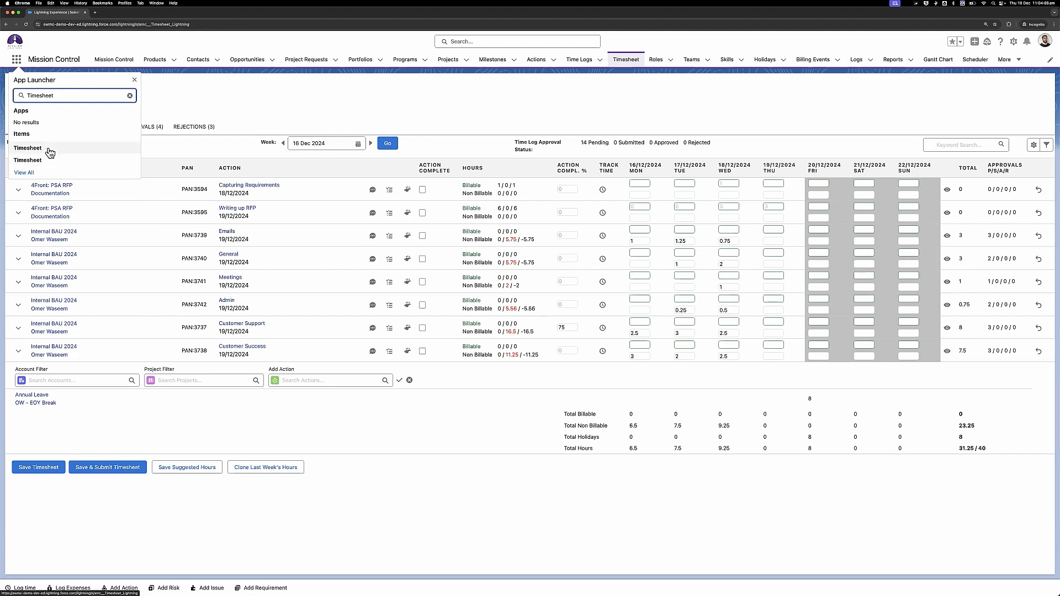
pyautogui.click(48, 148)
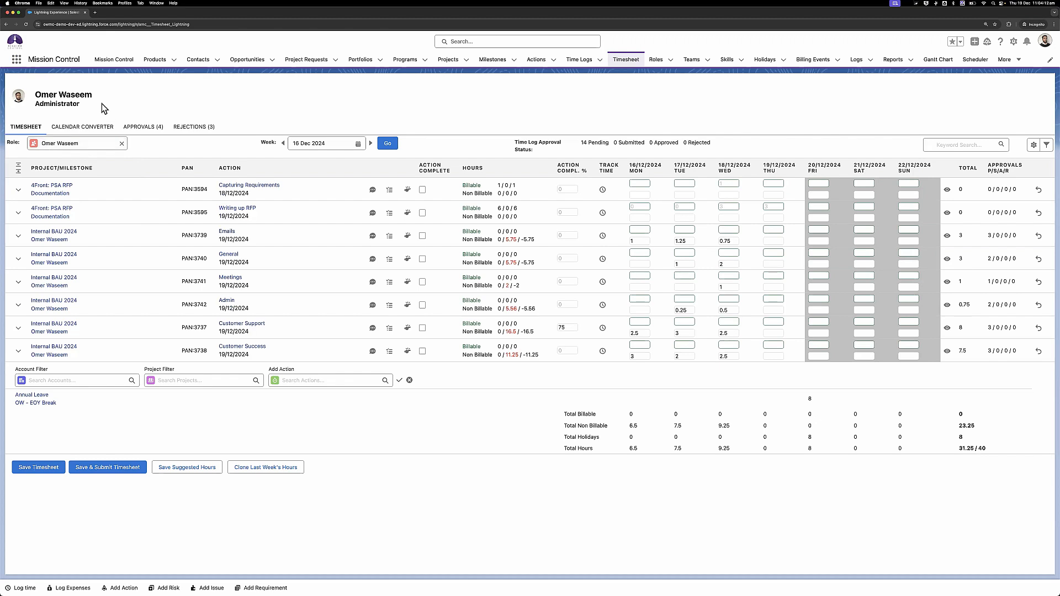
pyautogui.click(16, 59)
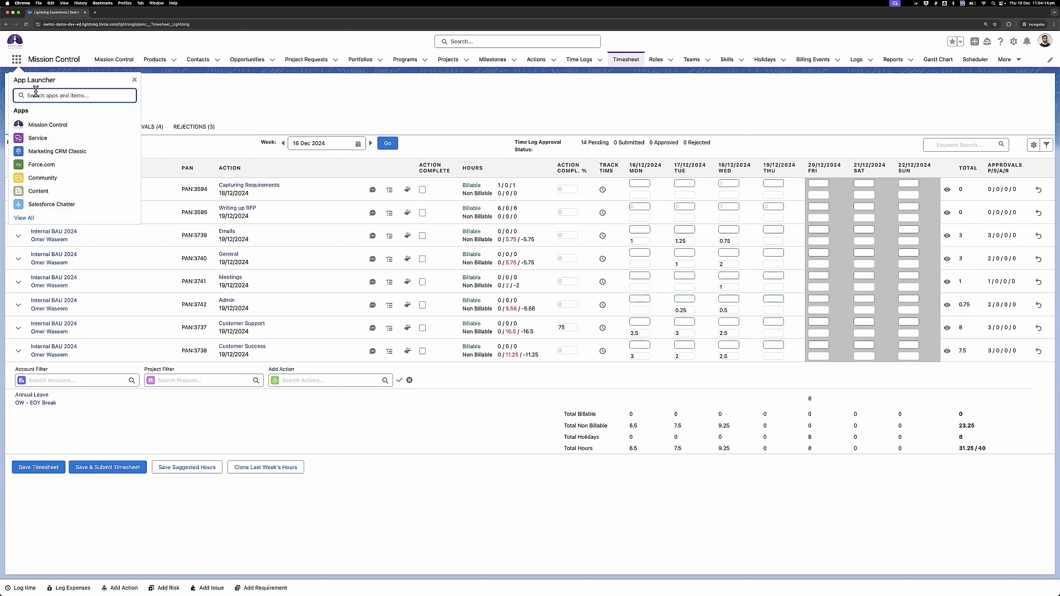
pyautogui.write('Timeshee')
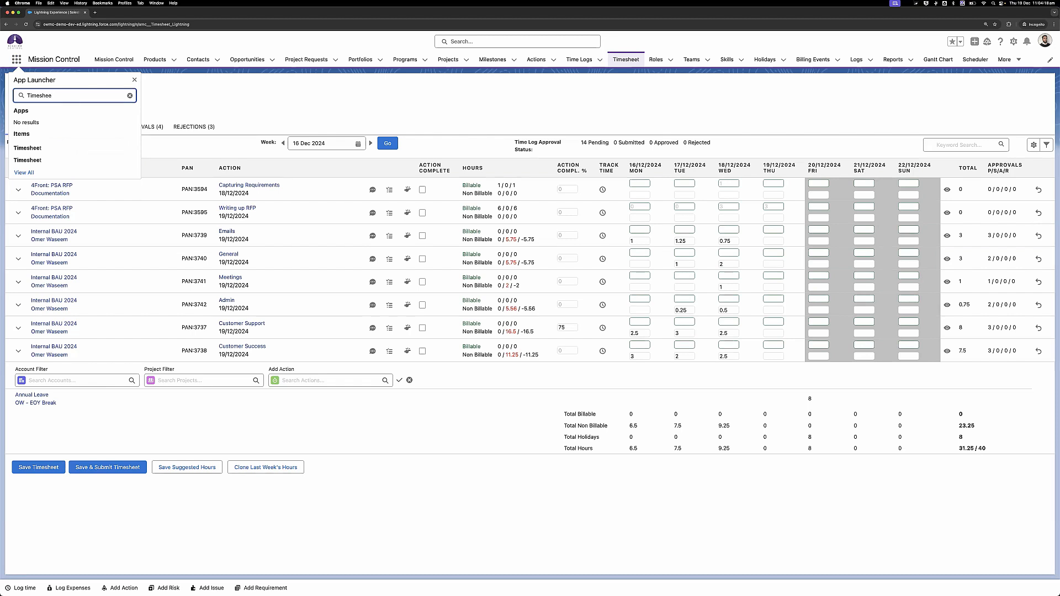
pyautogui.click(161, 80)
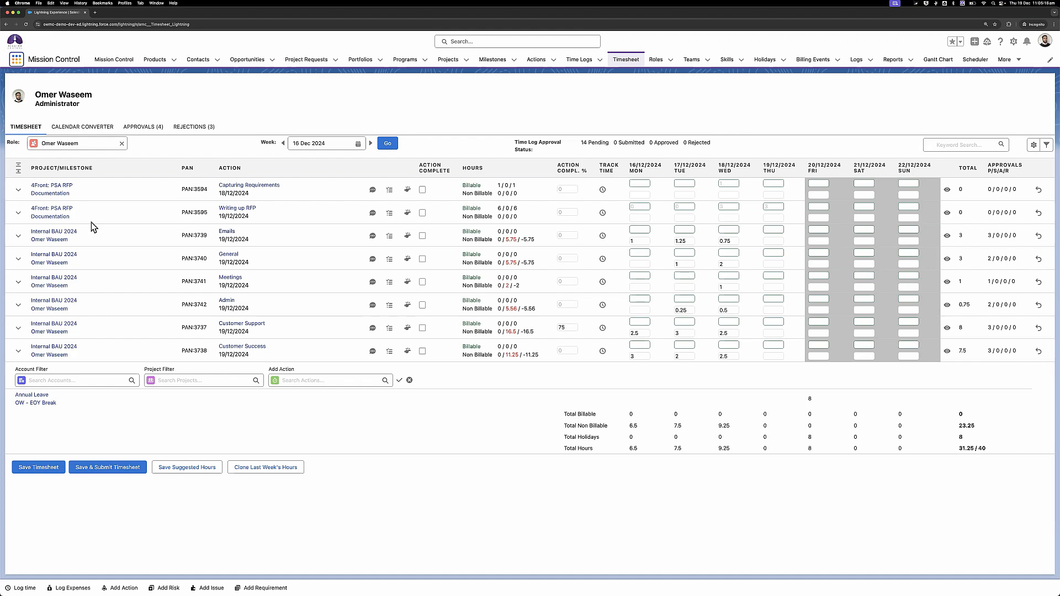
# Load the timesheet for the week of 9 Dec 2024.
pyautogui.click(305, 145)
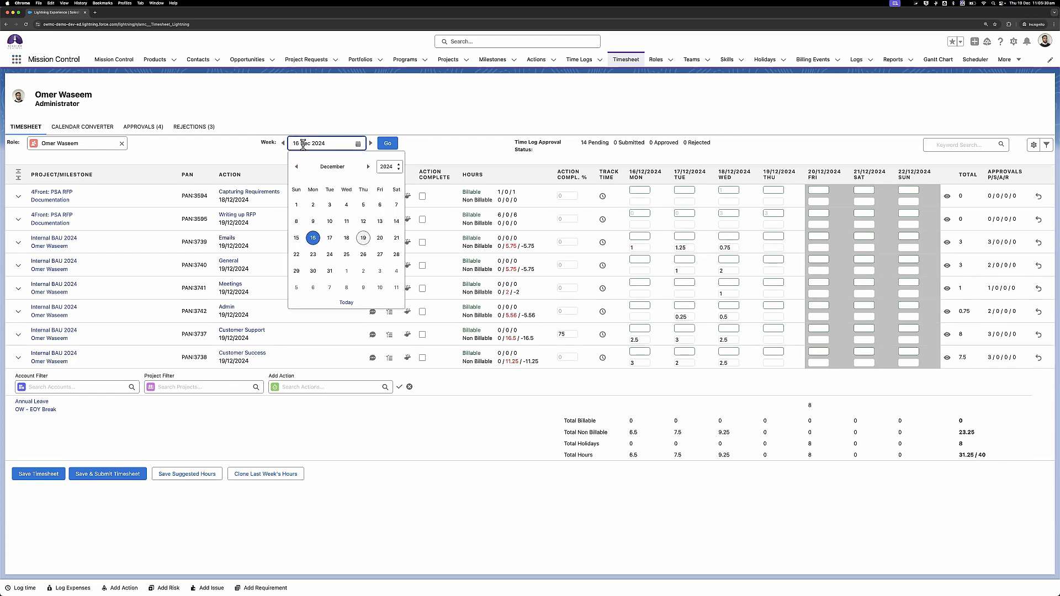
pyautogui.click(313, 222)
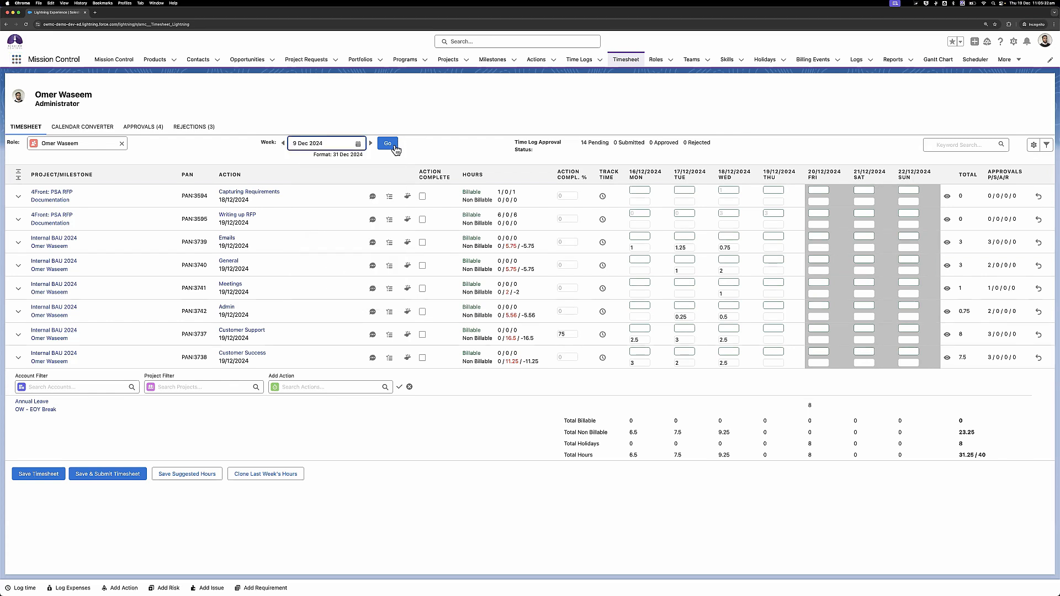
pyautogui.click(390, 145)
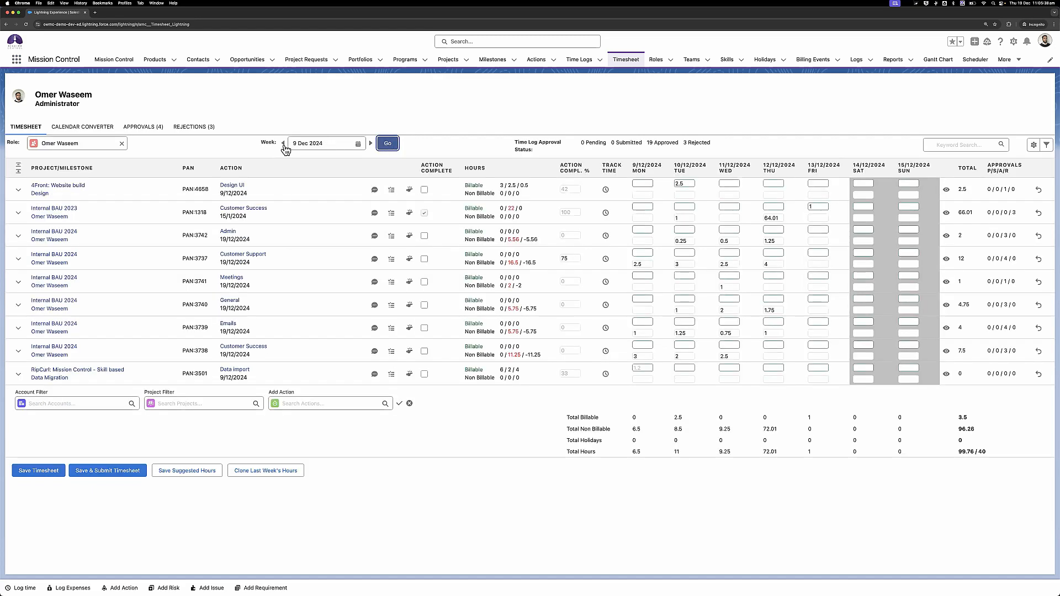
# View the timesheet for the week of 2 Dec 2024 and return to the week of 16 Dec 2024.
pyautogui.click(283, 144)
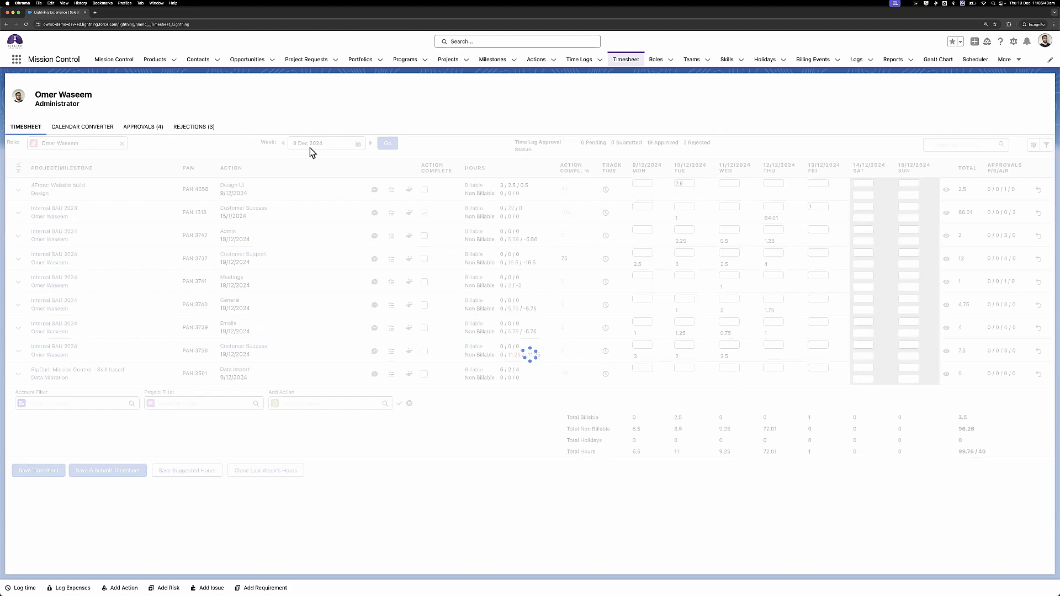
pyautogui.click(389, 143)
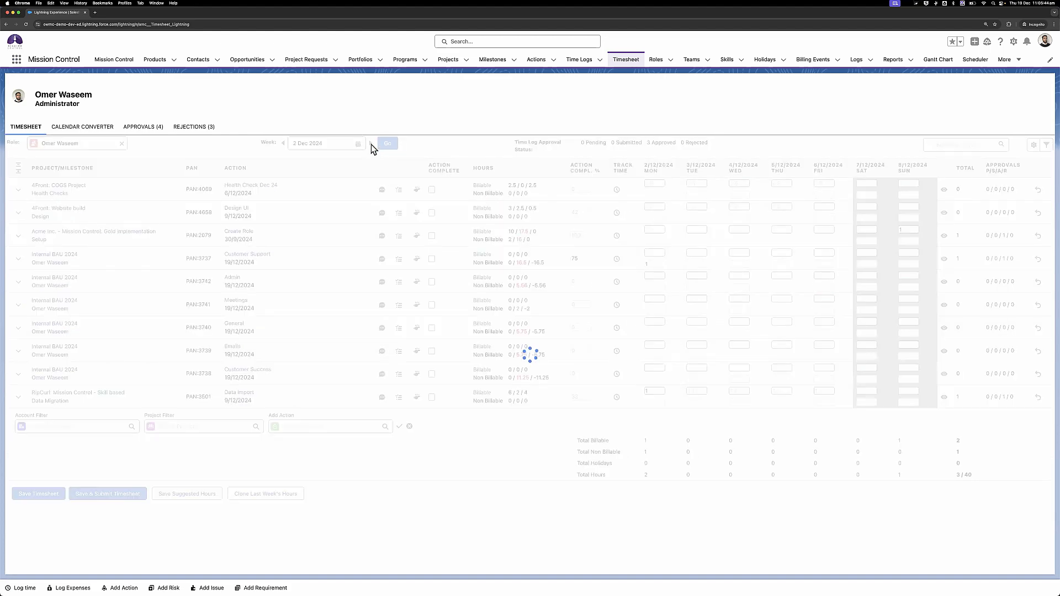
pyautogui.click(370, 143)
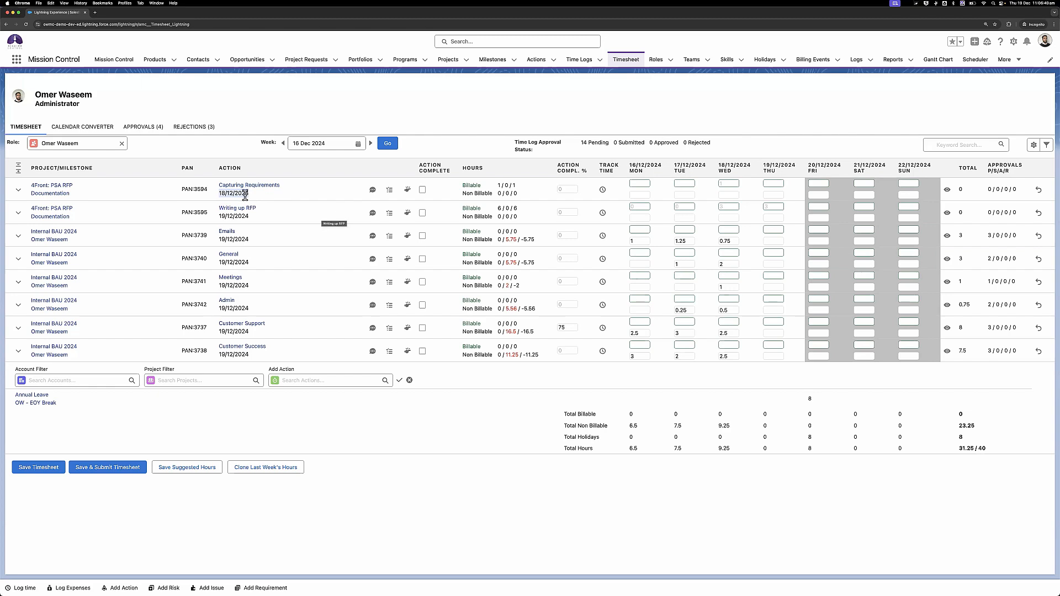
# Review the Timesheet Settings, including the additional Action fields that can appear beneath the action name, and leave without saving.
pyautogui.click(1033, 144)
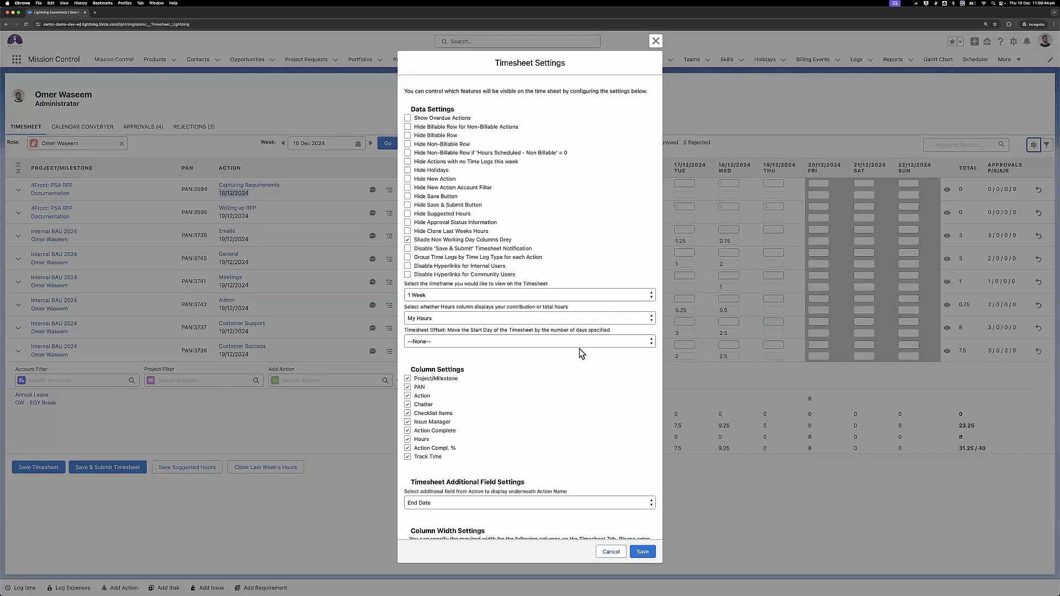
pyautogui.scroll(-5, 578, 351)
pyautogui.scroll(-1, 578, 349)
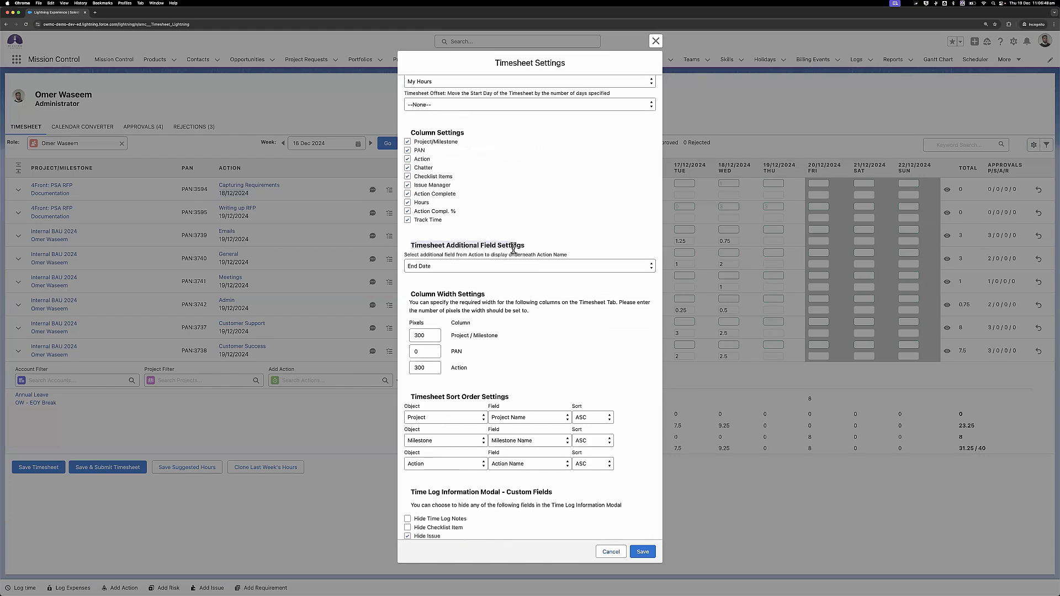
pyautogui.click(458, 265)
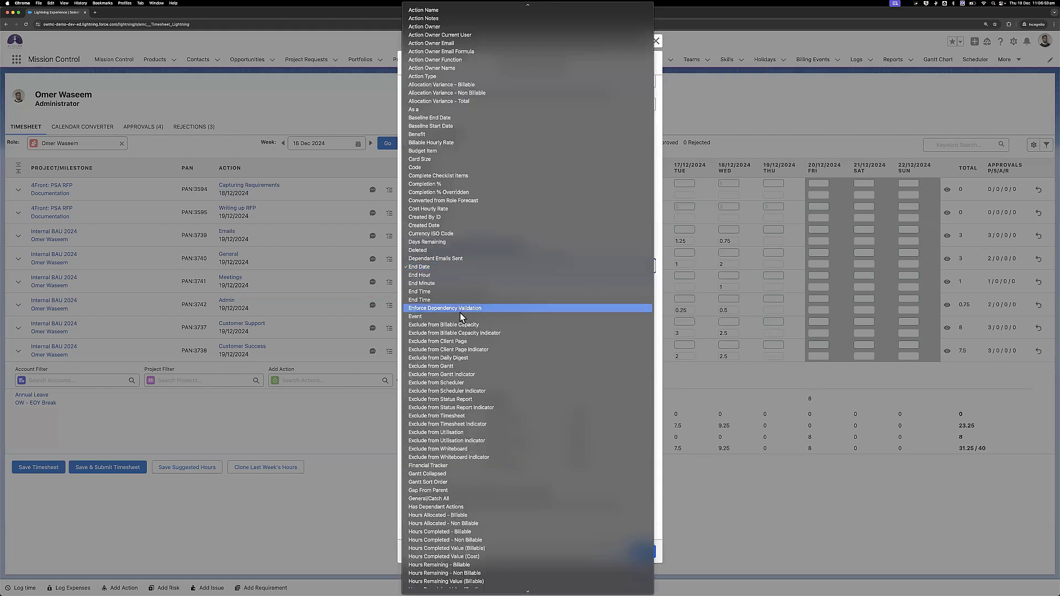
pyautogui.scroll(3, 459, 313)
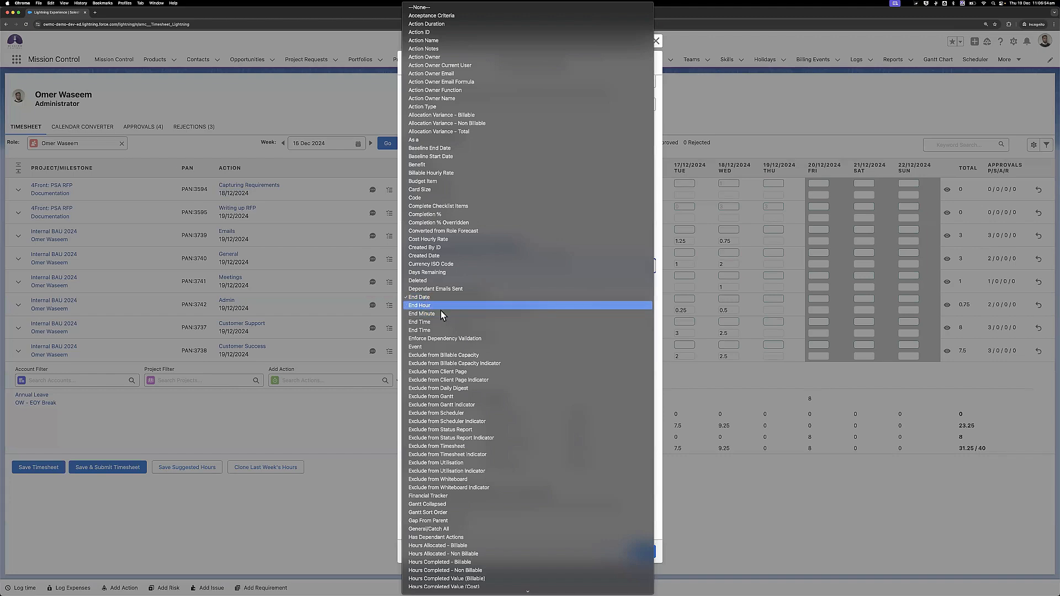
pyautogui.click(409, 298)
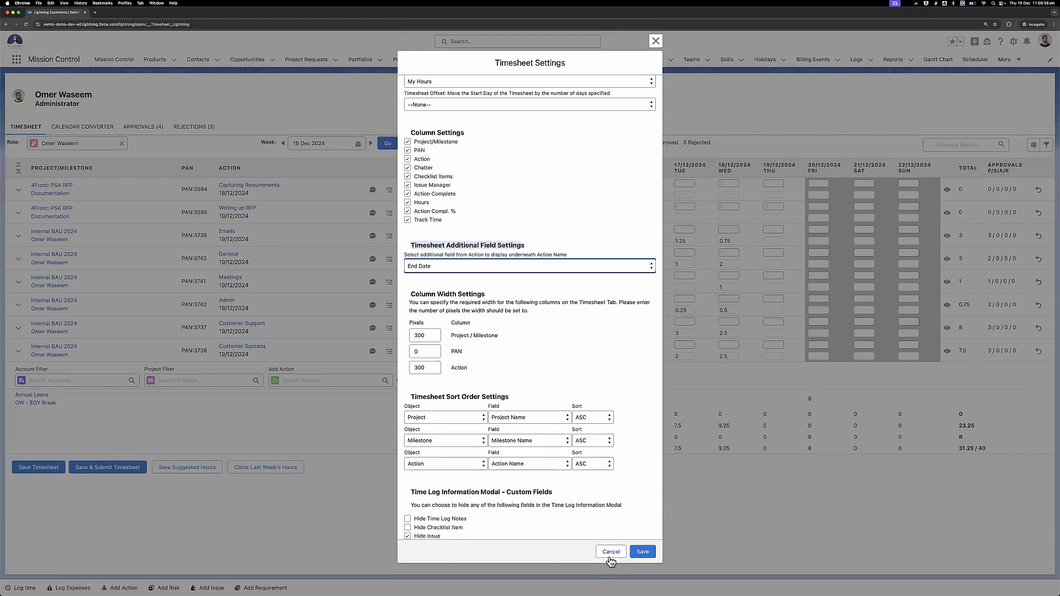
pyautogui.click(610, 555)
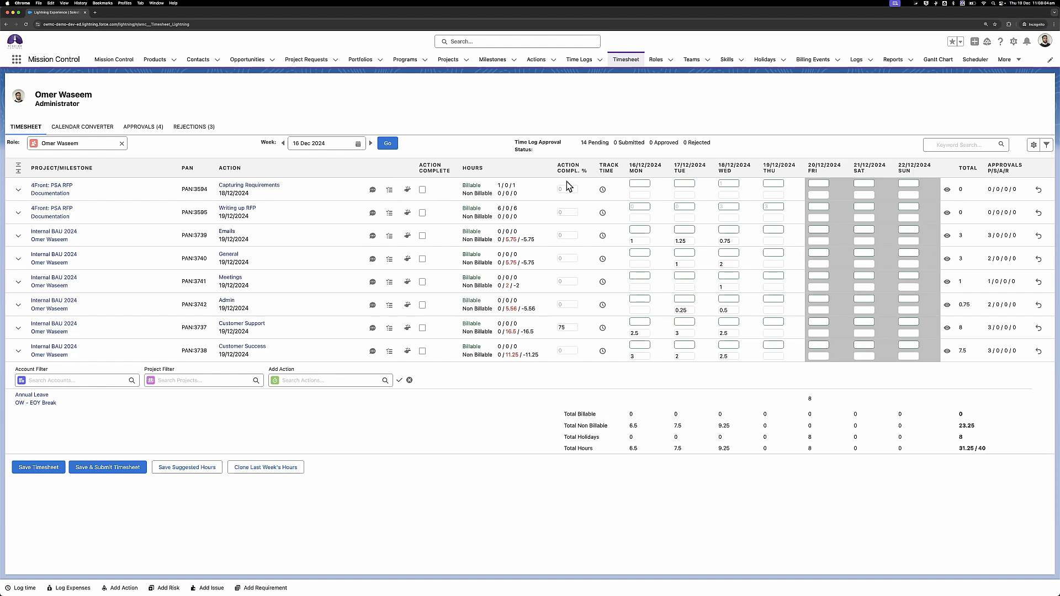
# Try logging 1 billable hour on 18/12/2024 for Capturing Requirements with the action marked complete, and discard the changes.
pyautogui.click(726, 185)
pyautogui.write('1')
pyautogui.click(422, 191)
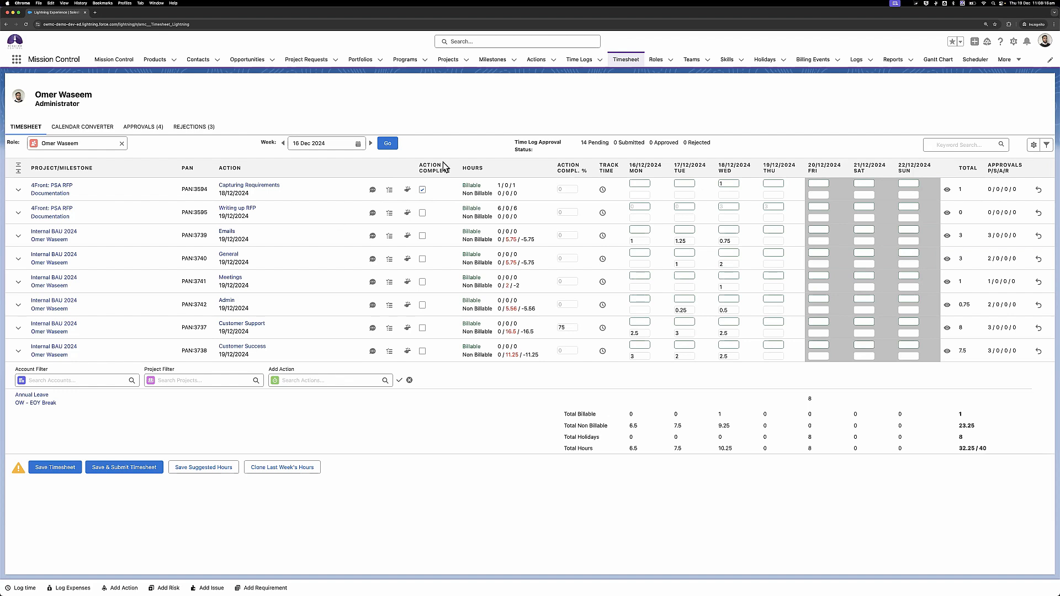
pyautogui.press('super+r')
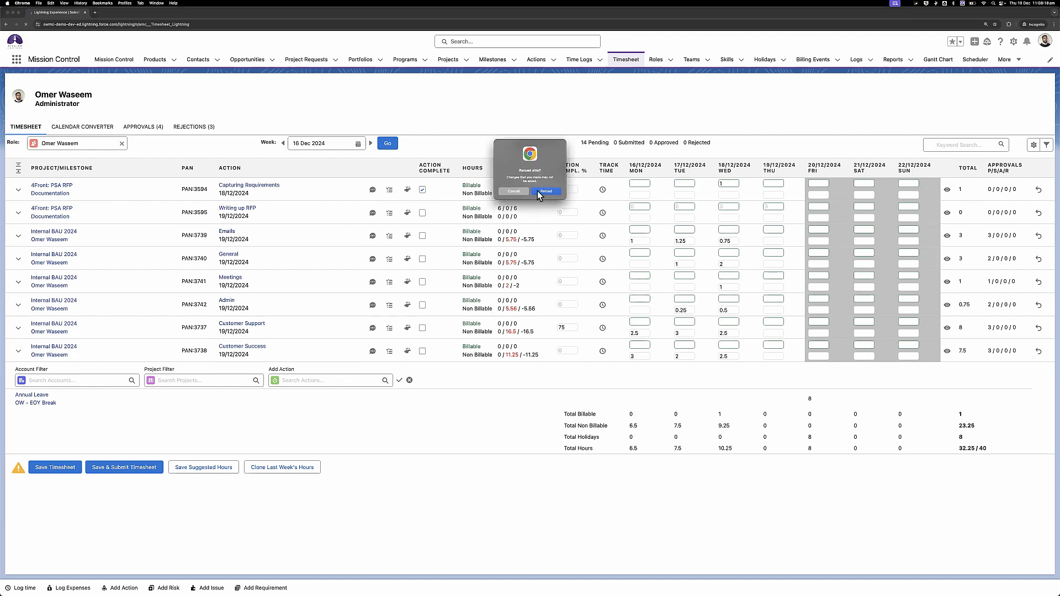
pyautogui.click(537, 191)
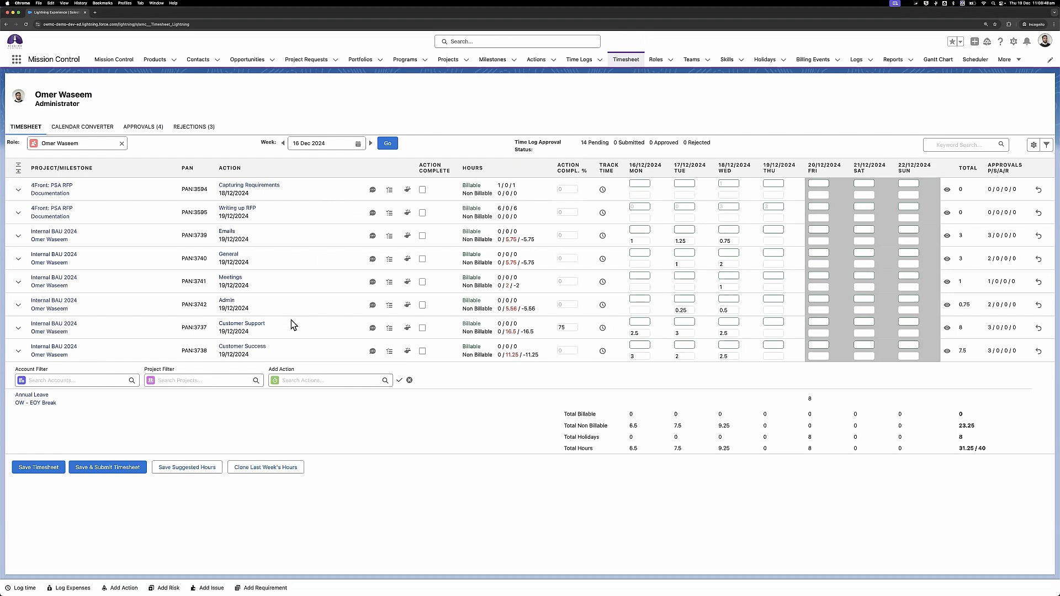
# Look at the Add Action search and the week of 9 Dec 2024, and return to the current week's timesheet.
pyautogui.click(287, 380)
pyautogui.click(511, 267)
pyautogui.click(283, 143)
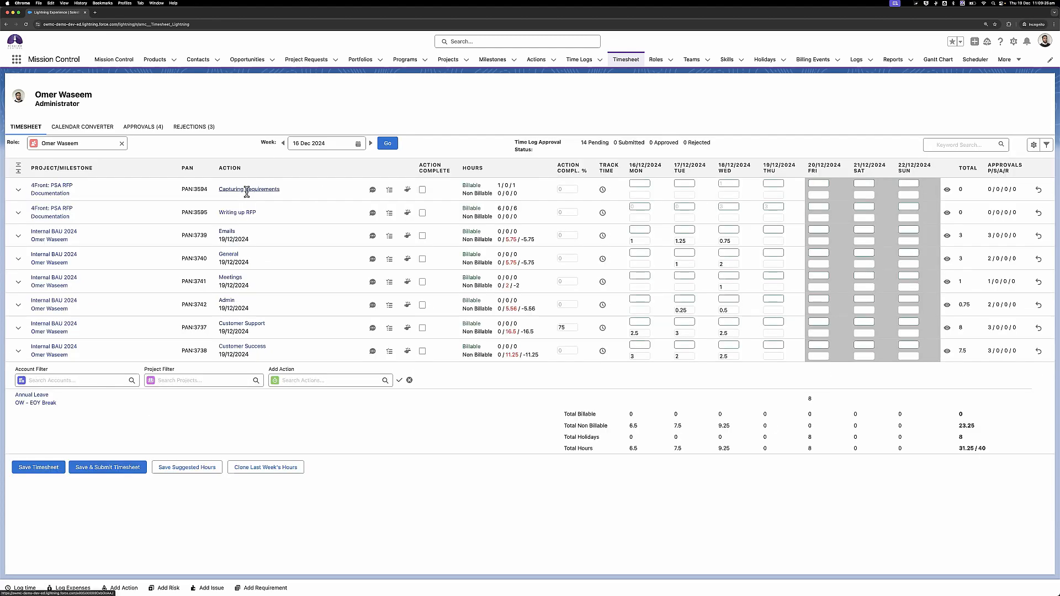
pyautogui.click(284, 144)
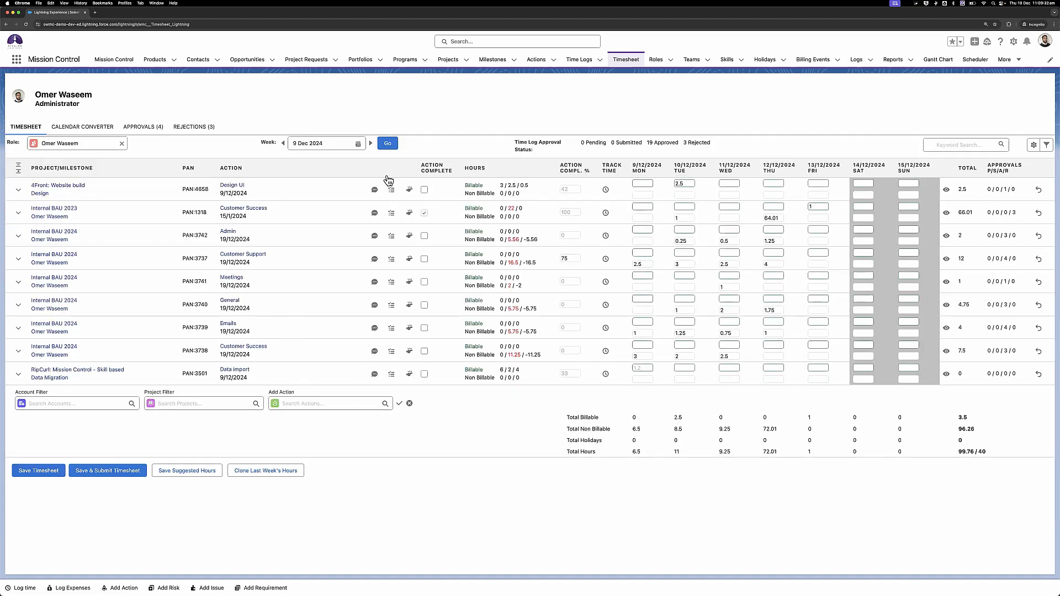
pyautogui.click(371, 143)
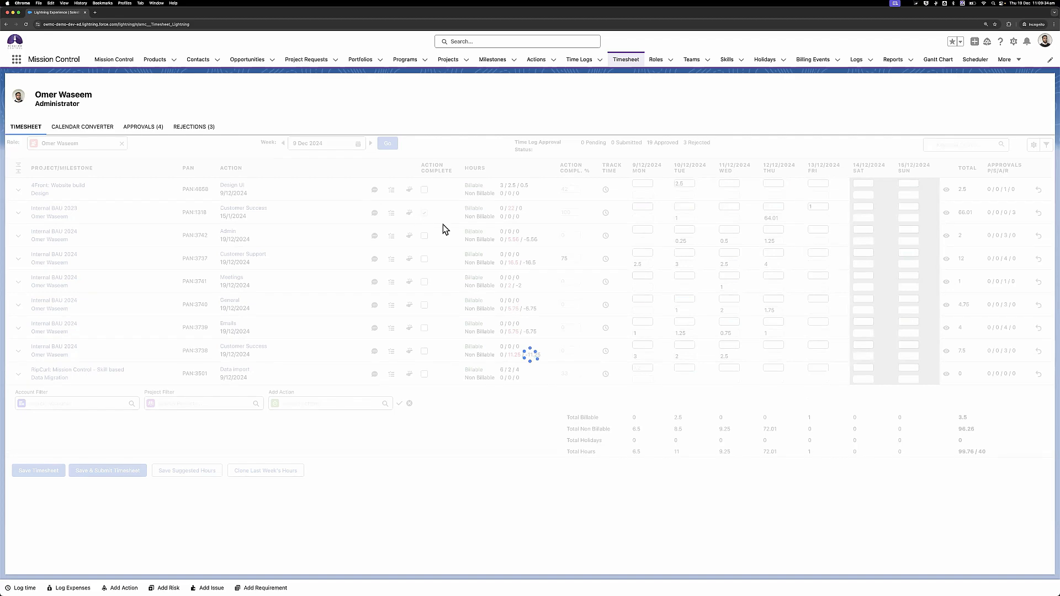
# Open the Capturing Requirements action in a new tab and save its End Date as 19/12/2024.
pyautogui.keyDown('super'); pyautogui.click(252, 186); pyautogui.keyUp('super')
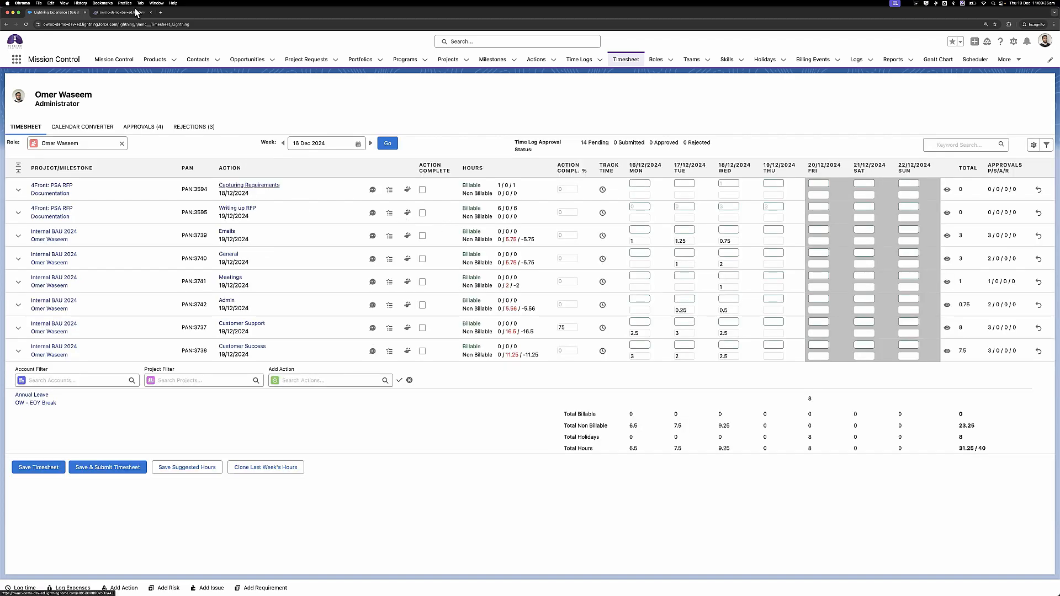
pyautogui.click(136, 12)
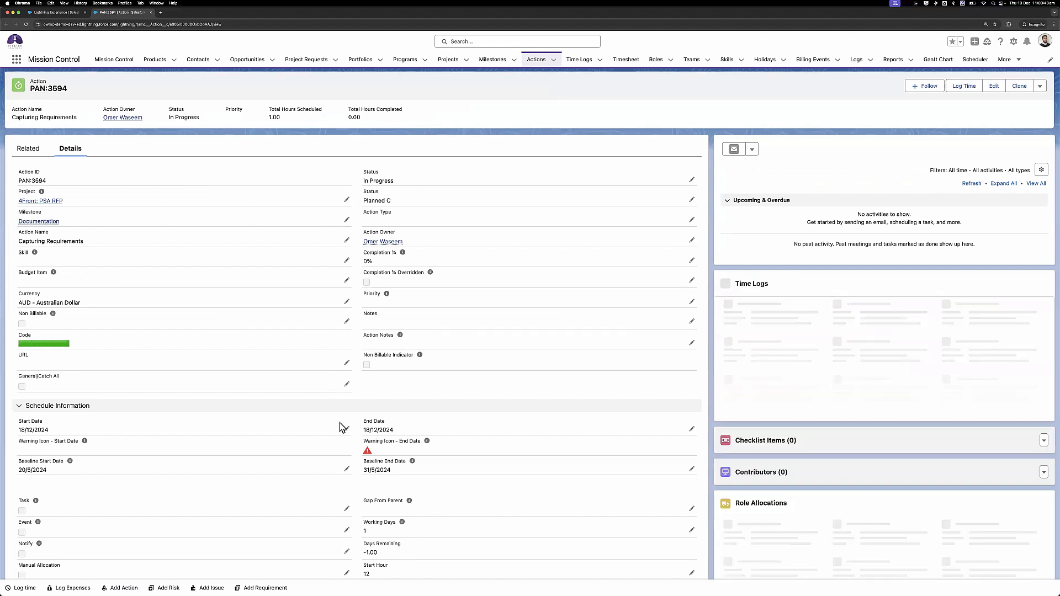
pyautogui.click(692, 429)
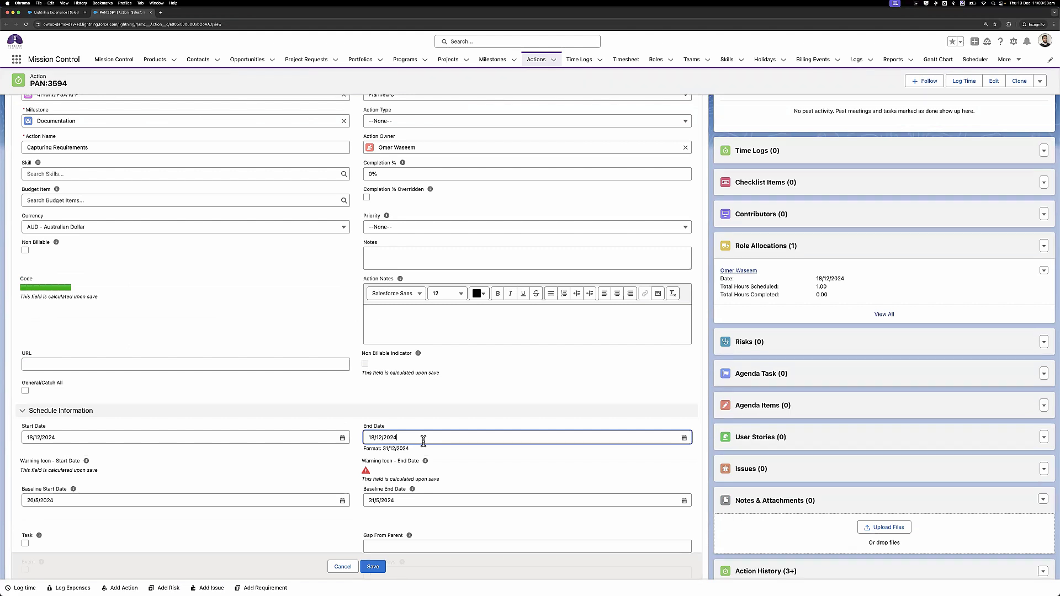
pyautogui.click(423, 439)
pyautogui.click(650, 535)
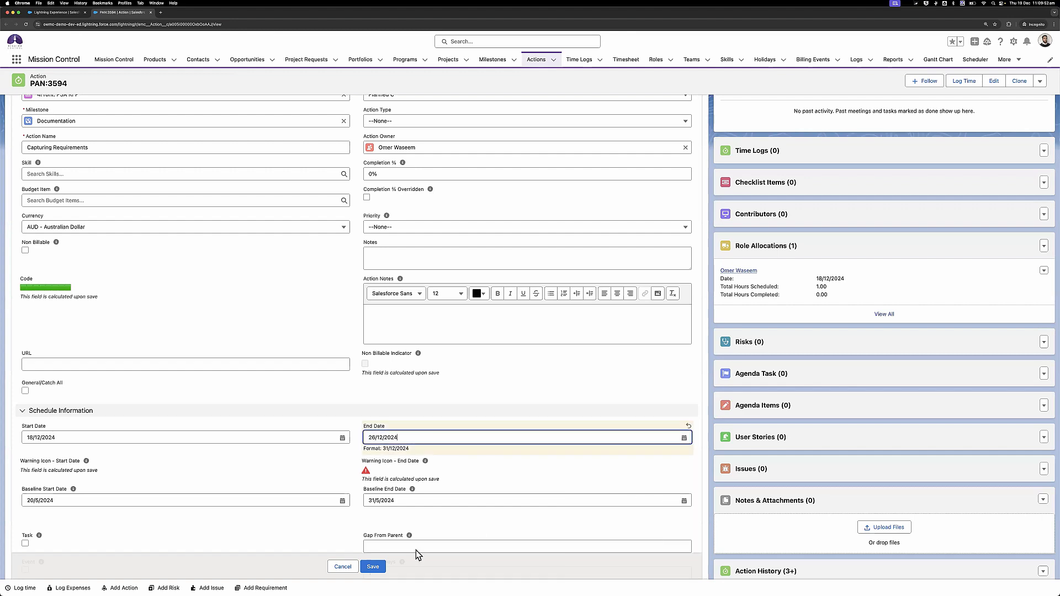
pyautogui.click(372, 567)
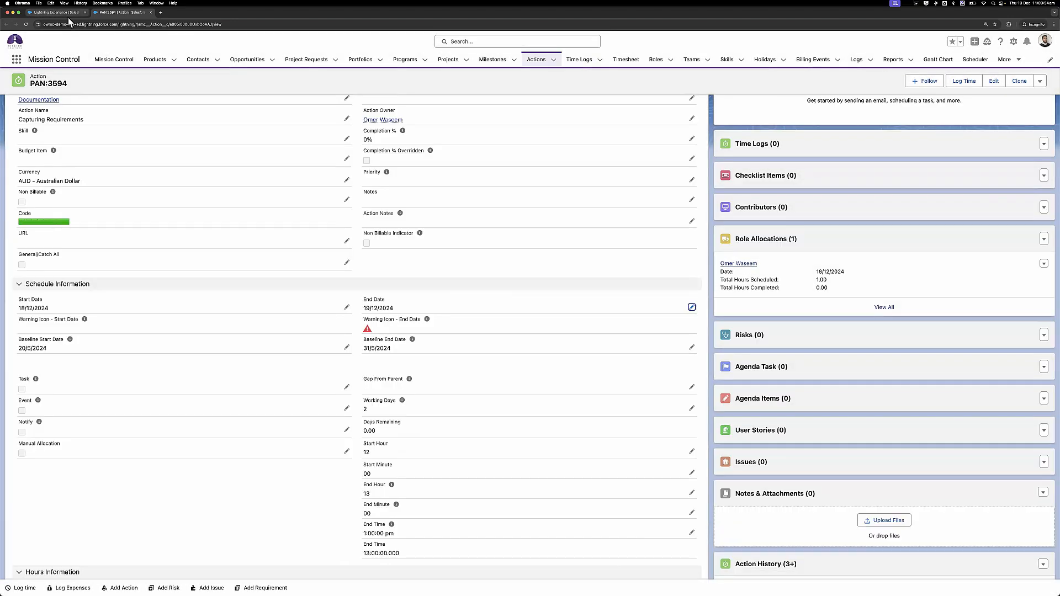
# Change the Capturing Requirements action's End Date to 15/1/2025 and save the record.
pyautogui.click(691, 308)
pyautogui.click(547, 316)
pyautogui.click(653, 331)
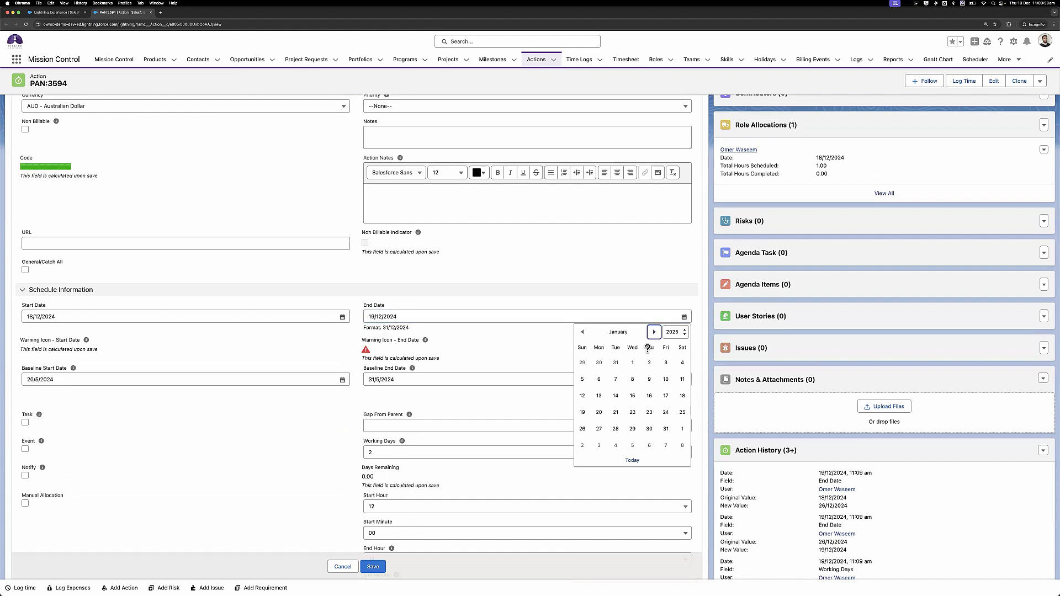
pyautogui.click(632, 395)
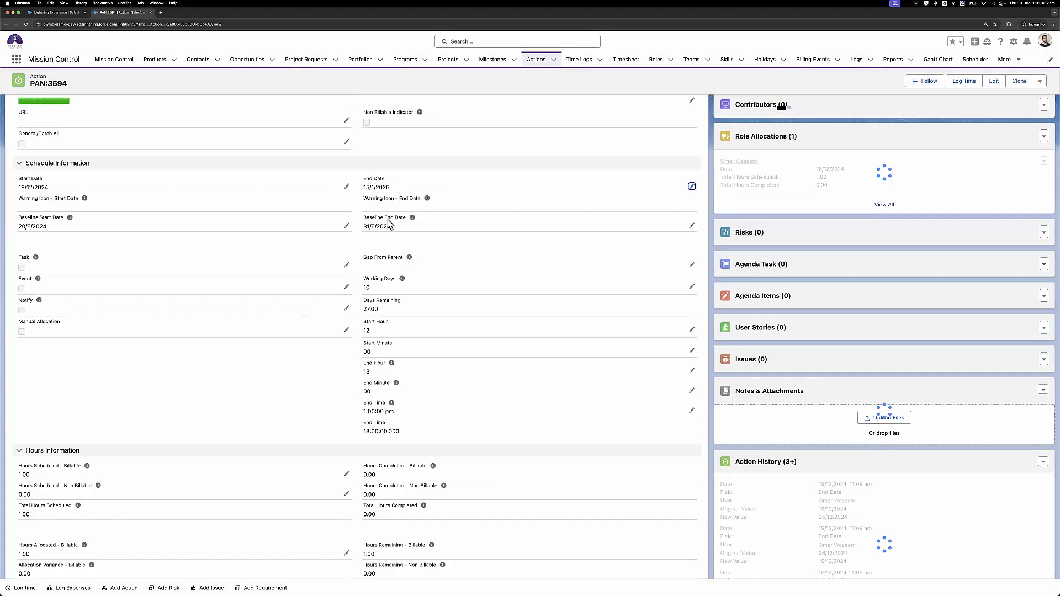
# On the reloaded timesheet, log 1 billable hour for Capturing Requirements on 17/12/2024, mark the action complete, and save the timesheet.
pyautogui.hotkey('ctrl', 'Tab')
pyautogui.press('super+r')
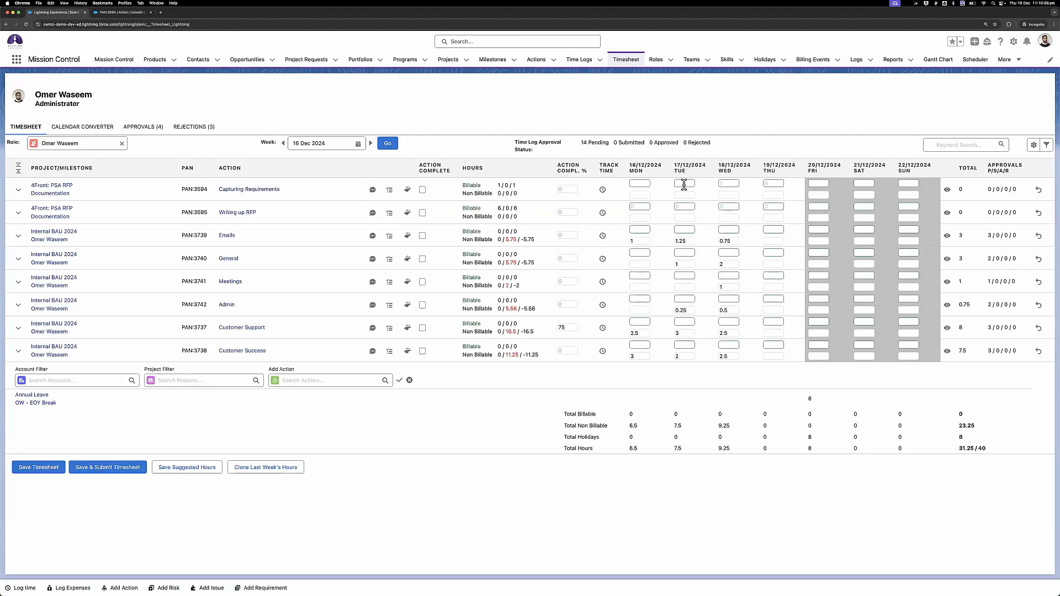
pyautogui.click(423, 190)
pyautogui.click(55, 467)
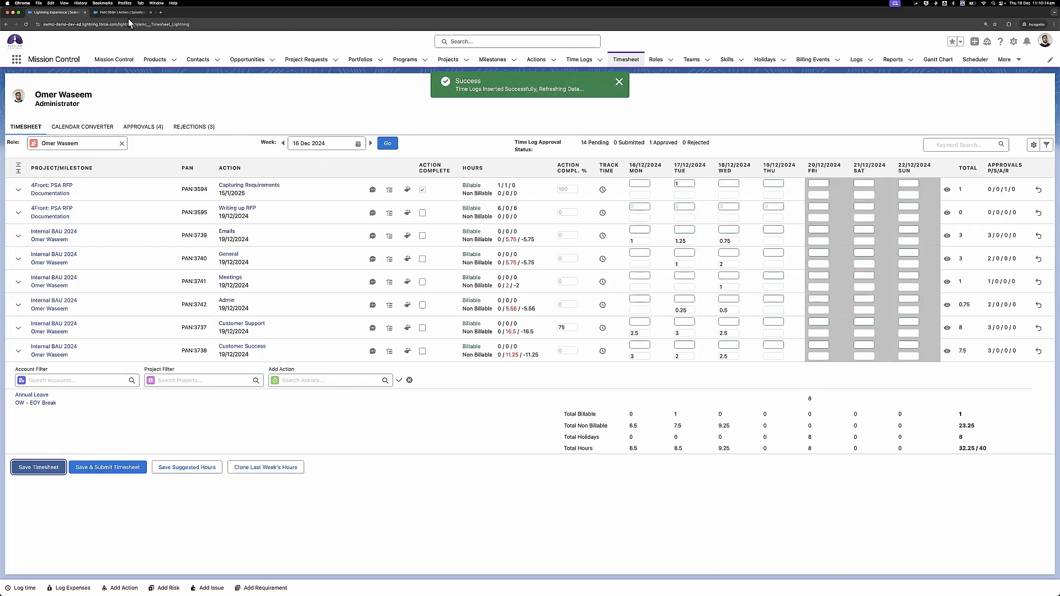
# Display the timesheet for the week of 13 Jan 2025 to check whether the completed action is listed.
pyautogui.click(128, 13)
pyautogui.hotkey('ctrl', 'Tab')
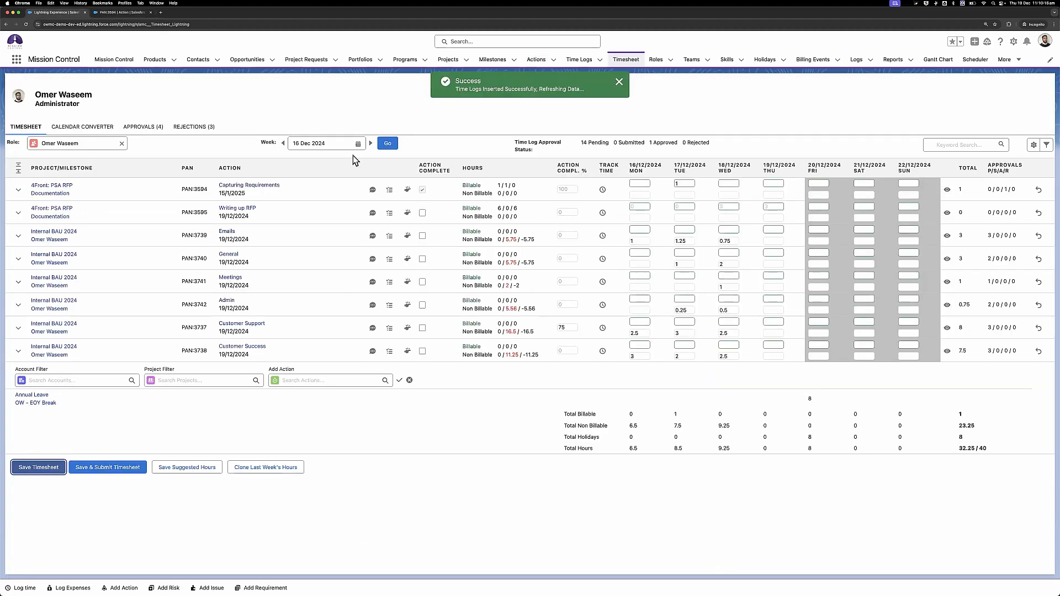
pyautogui.click(346, 144)
pyautogui.click(368, 166)
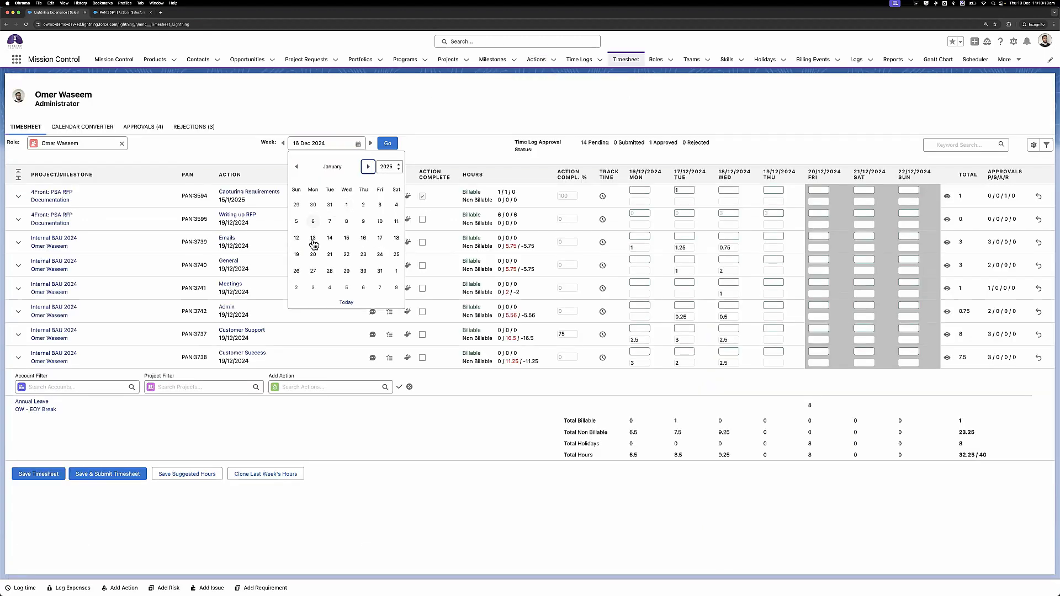
pyautogui.click(313, 238)
pyautogui.click(389, 144)
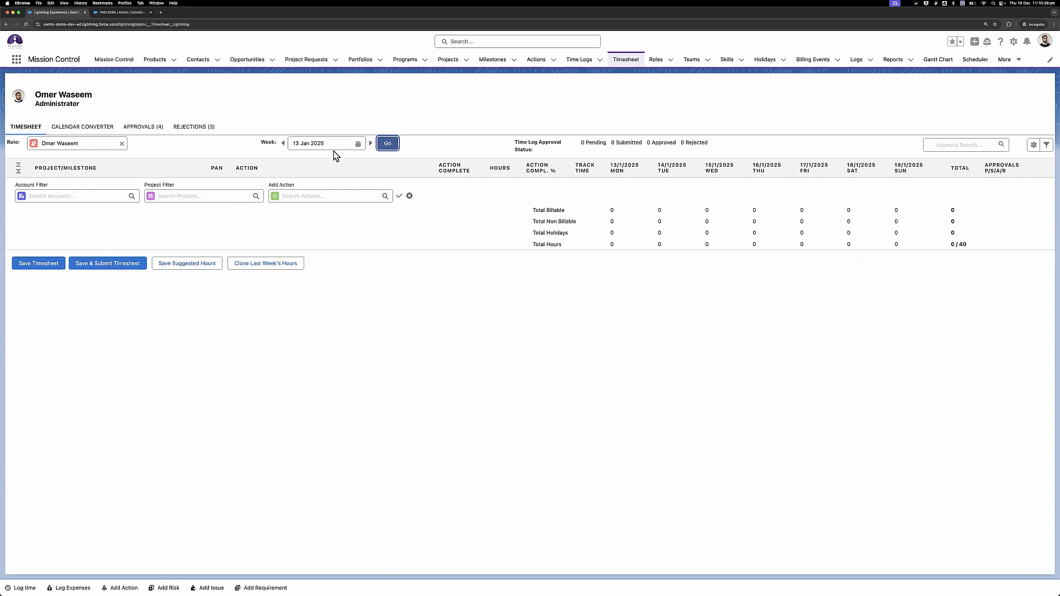
# Refresh the Capturing Requirements action's Time Logs list and delete its 17/12/2024 time log.
pyautogui.click(106, 12)
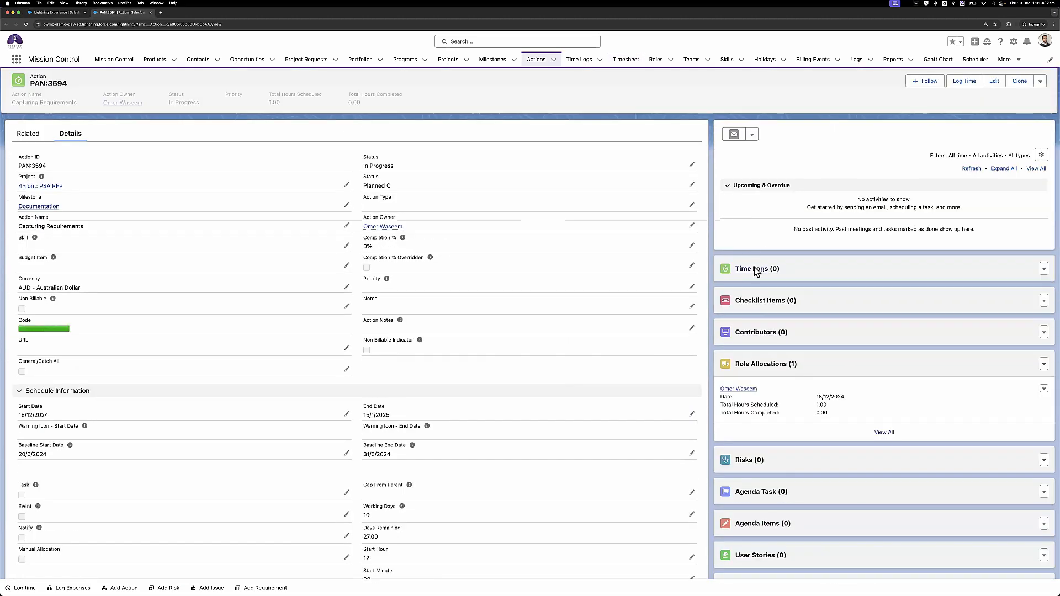
pyautogui.click(749, 267)
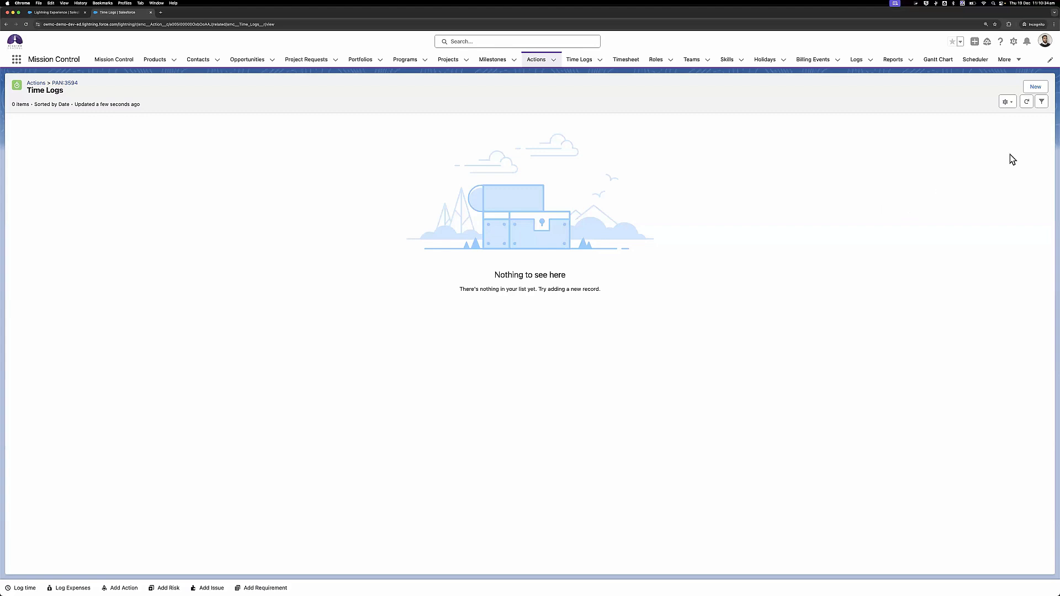
pyautogui.click(1026, 102)
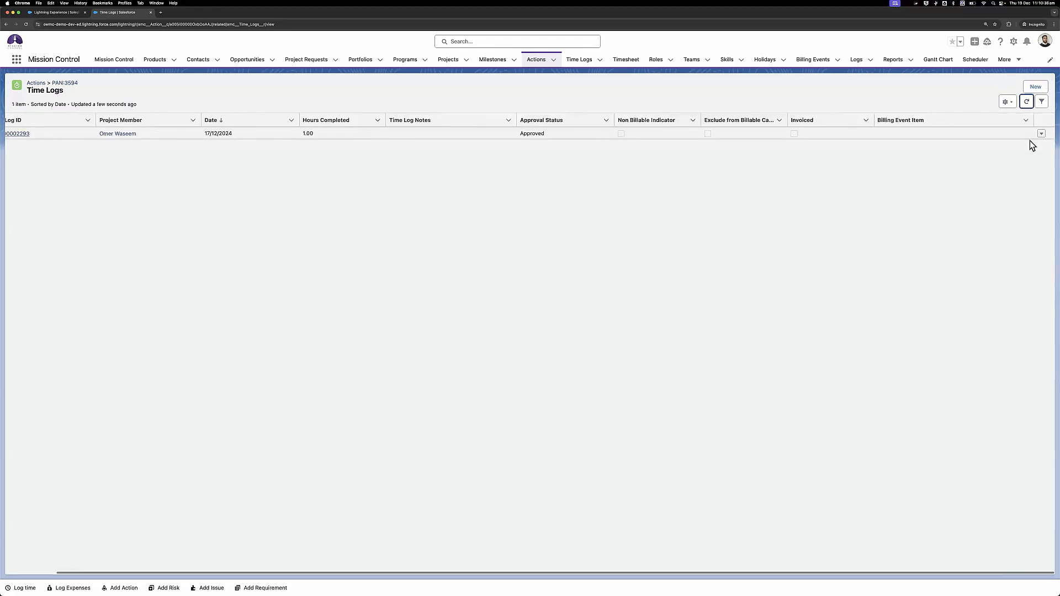
pyautogui.click(1041, 134)
pyautogui.click(1017, 127)
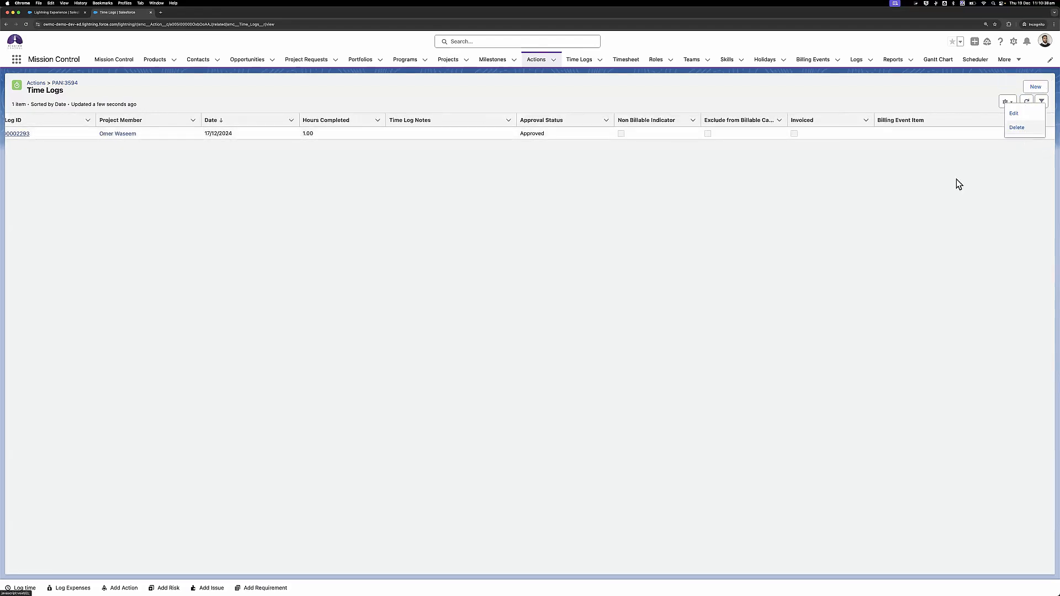
pyautogui.click(606, 330)
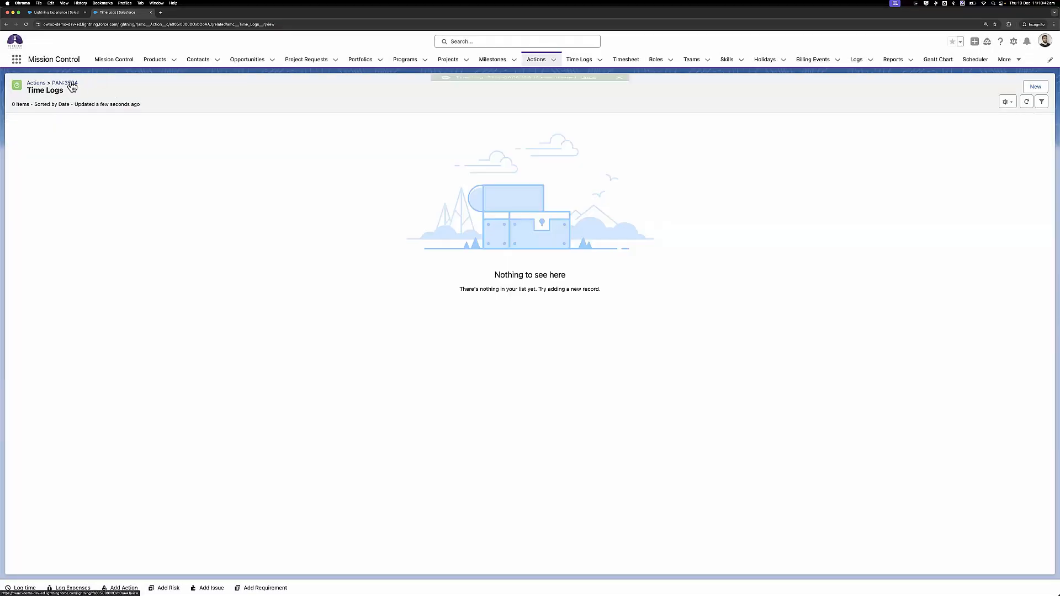
# Go back to the Capturing Requirements action record, set its Status to Planned, and save it.
pyautogui.click(71, 83)
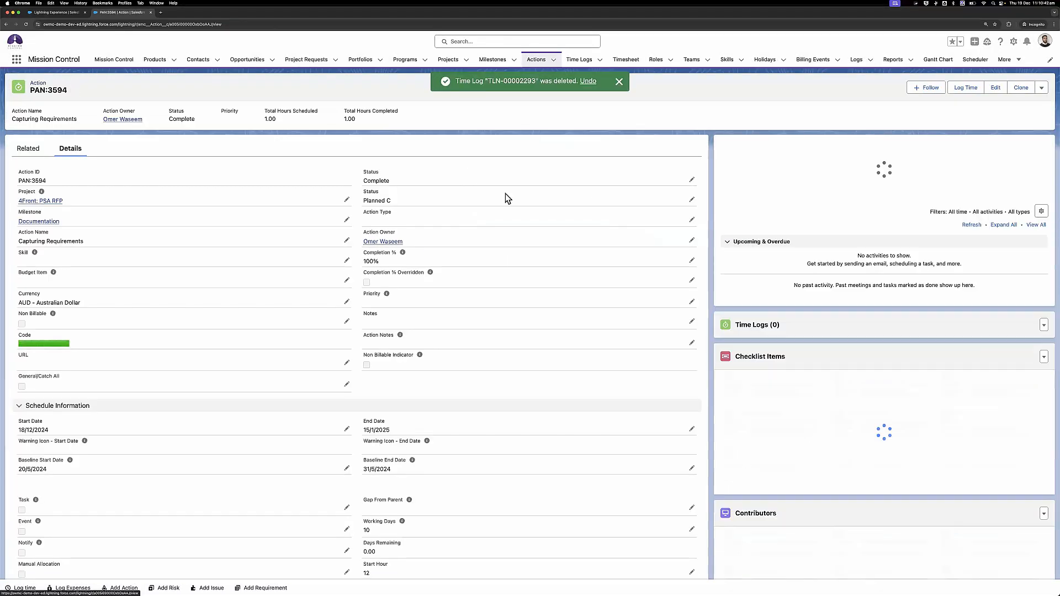
pyautogui.click(692, 180)
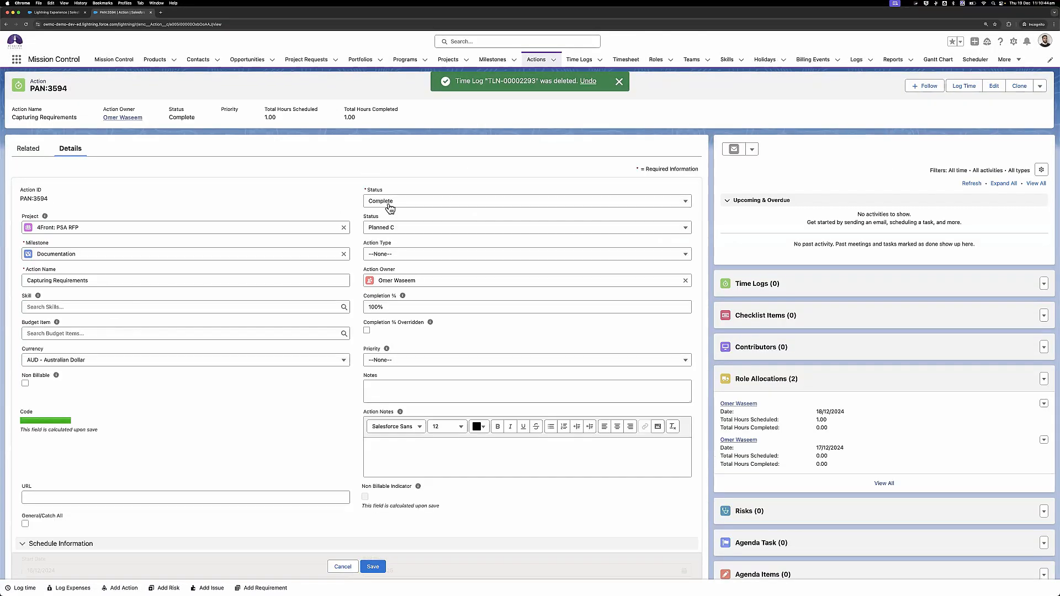
pyautogui.click(390, 204)
pyautogui.click(393, 235)
pyautogui.click(373, 567)
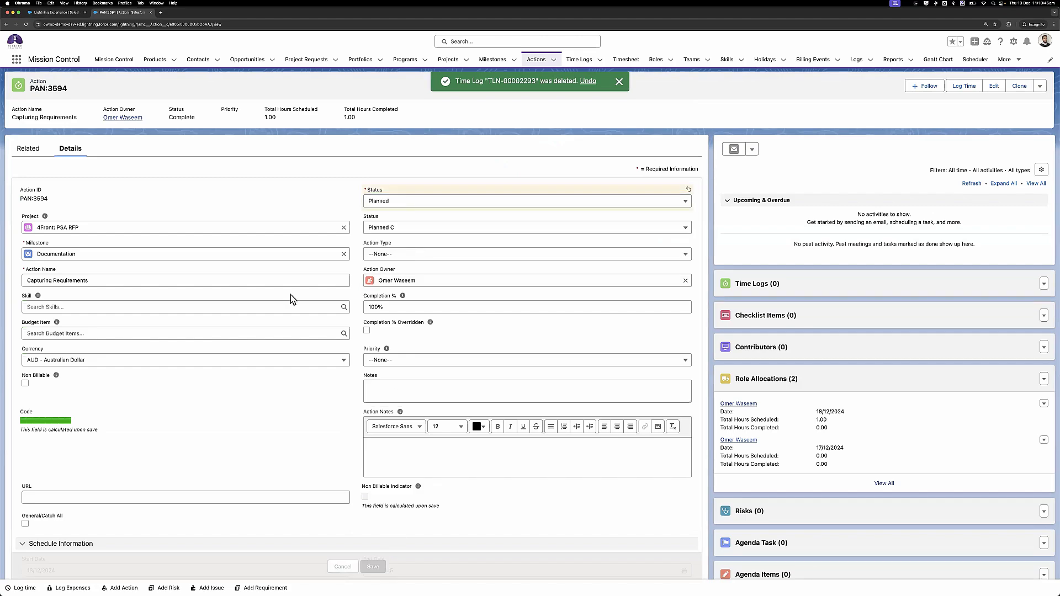
# On the reloaded timesheet, try entering 1 billable hour on 18/12/2024 and a completion of 50% for Capturing Requirements.
pyautogui.hotkey('ctrl', 'shift', 'Tab')
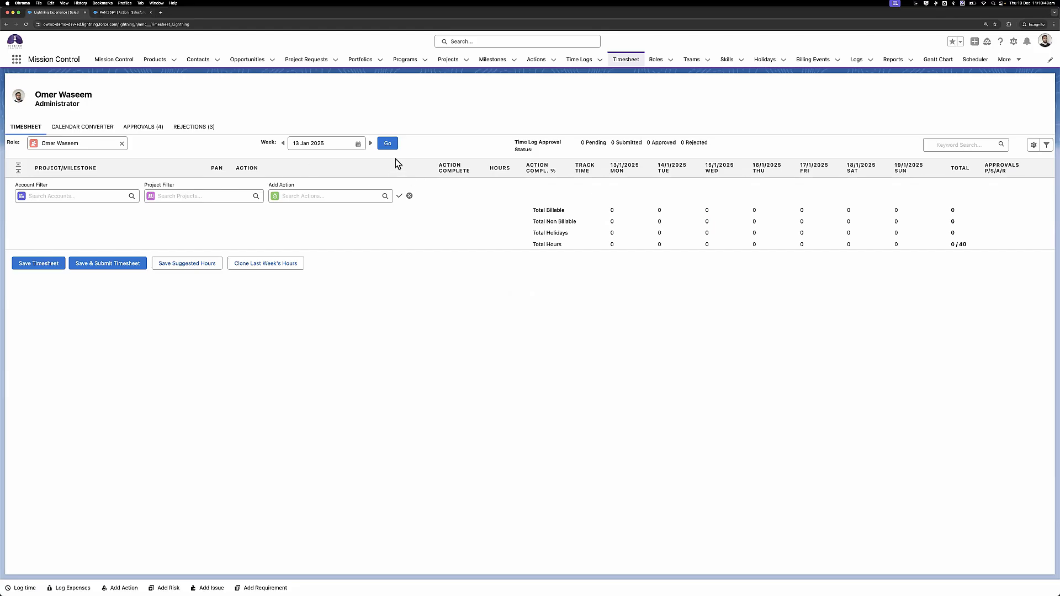
pyautogui.press('super+r')
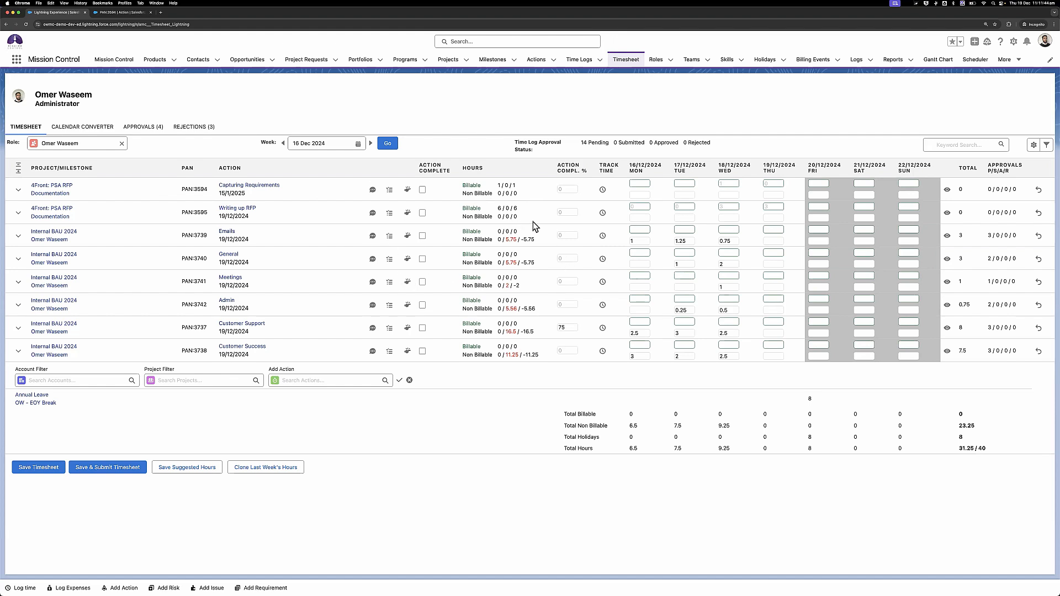
pyautogui.click(566, 190)
pyautogui.click(723, 183)
pyautogui.write('1')
pyautogui.click(562, 189)
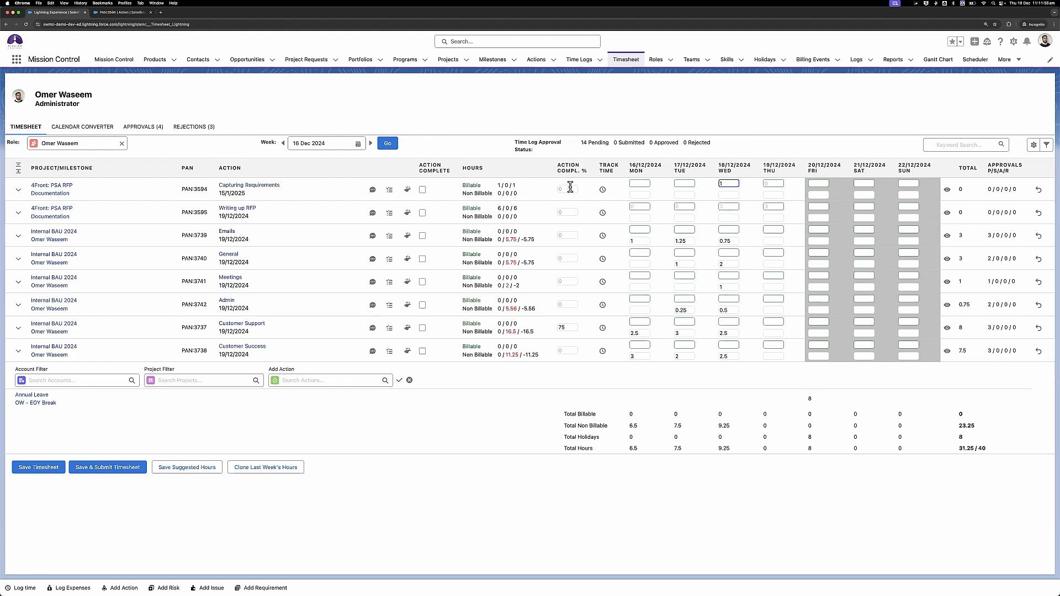
pyautogui.write('50')
pyautogui.click(537, 186)
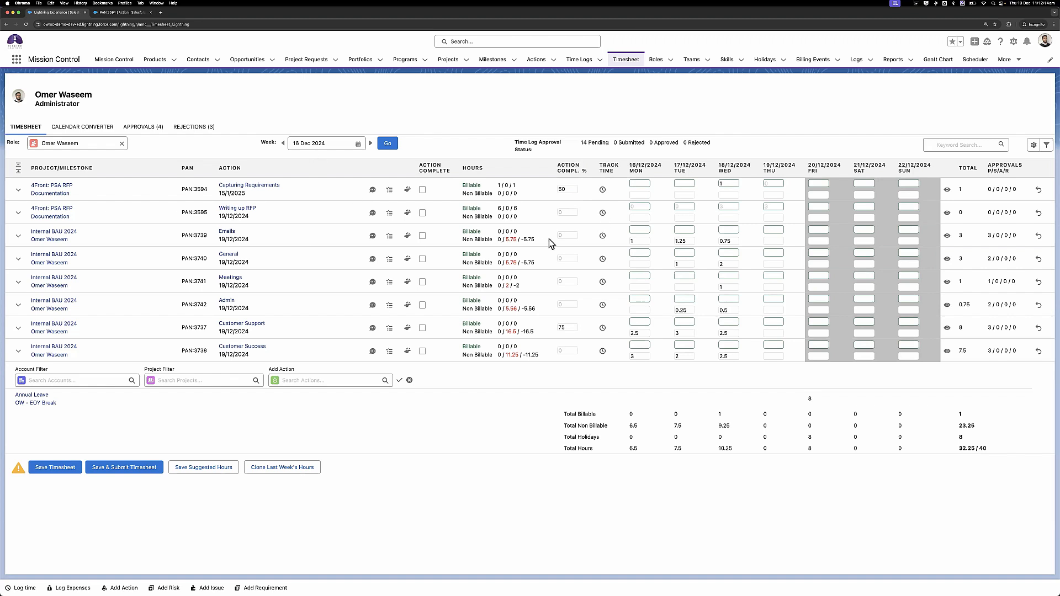
# Start and stop time tracking for Writing up RFP, save the tracked time log, and save the timesheet.
pyautogui.click(604, 214)
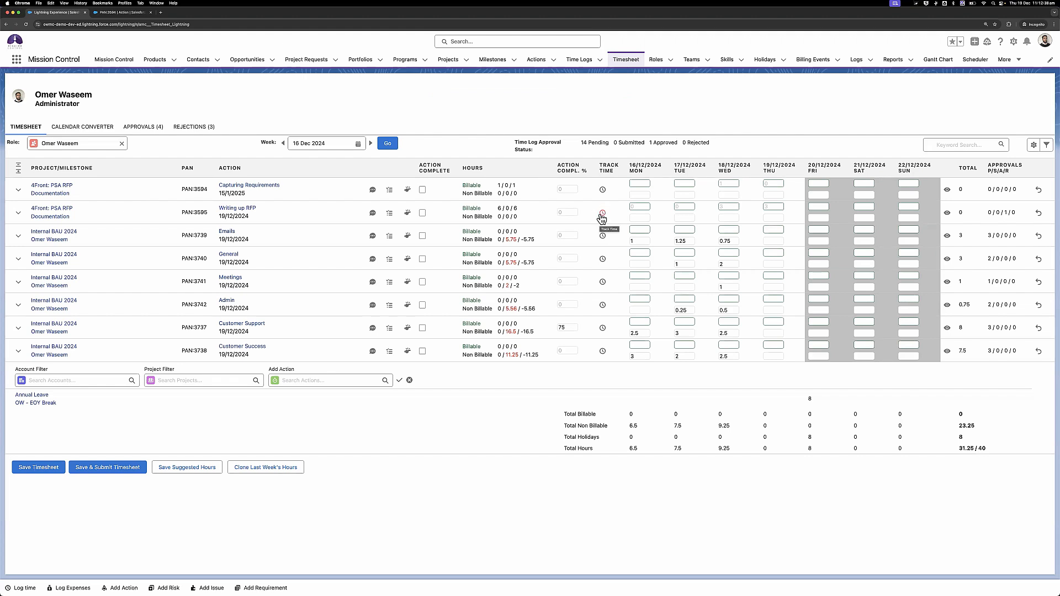
pyautogui.click(602, 215)
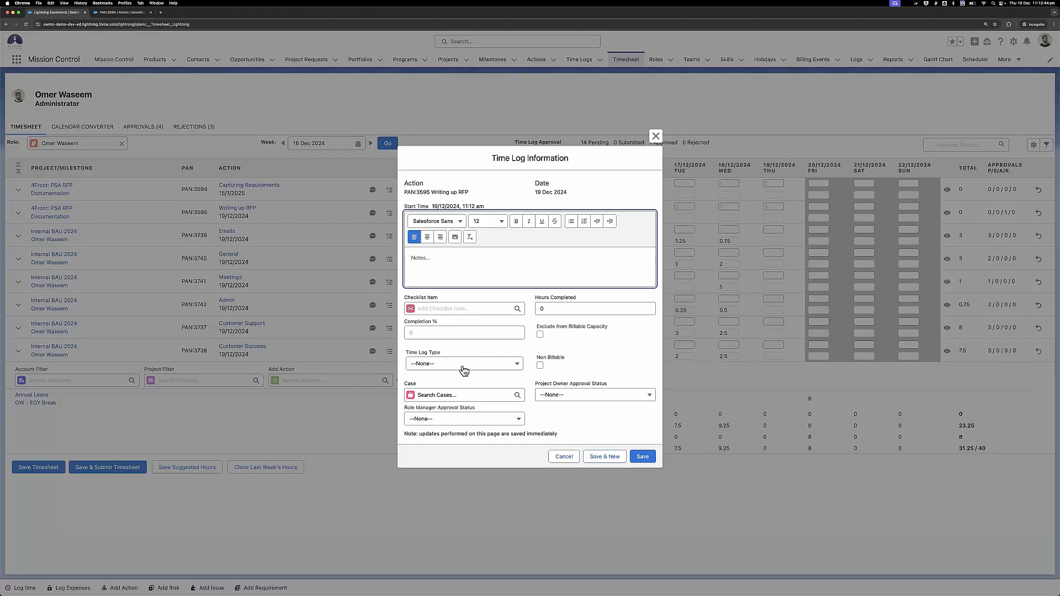
pyautogui.click(644, 460)
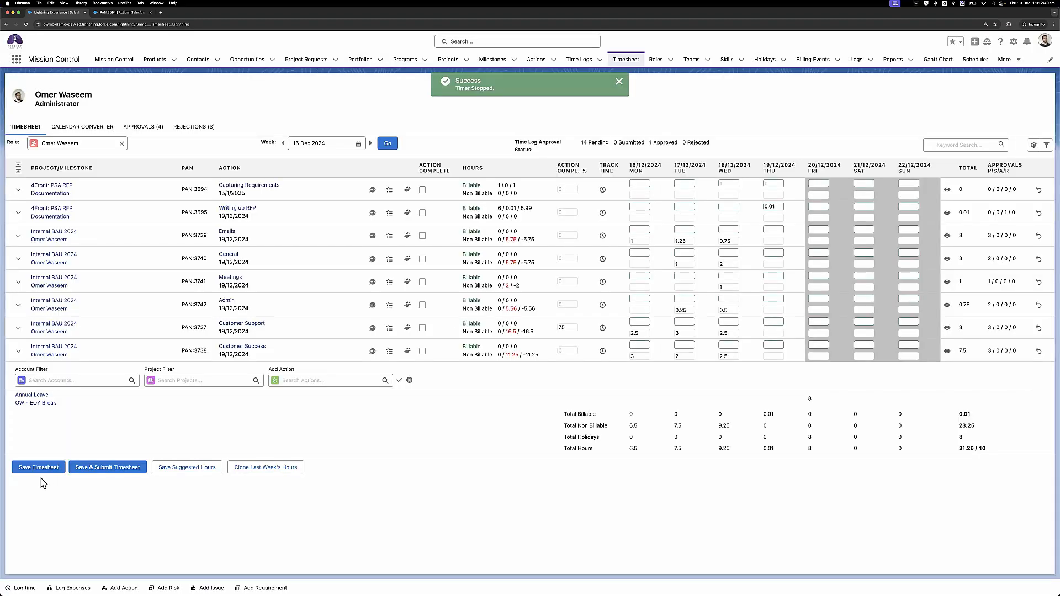
pyautogui.click(39, 469)
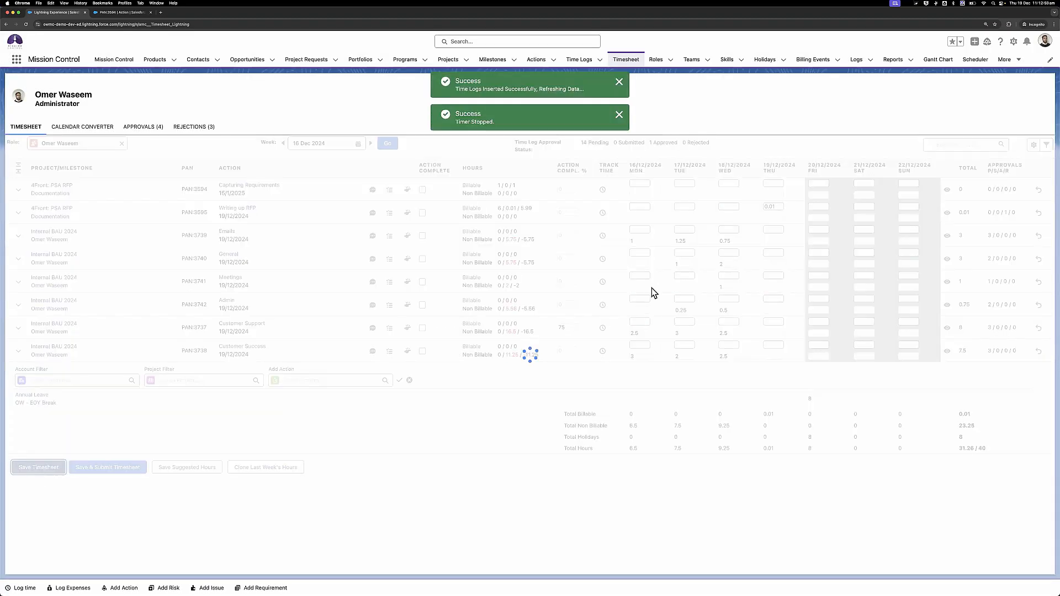
# Delete the Writing up RFP time log on 19/12/2024 and save the timesheet.
pyautogui.doubleClick(773, 206)
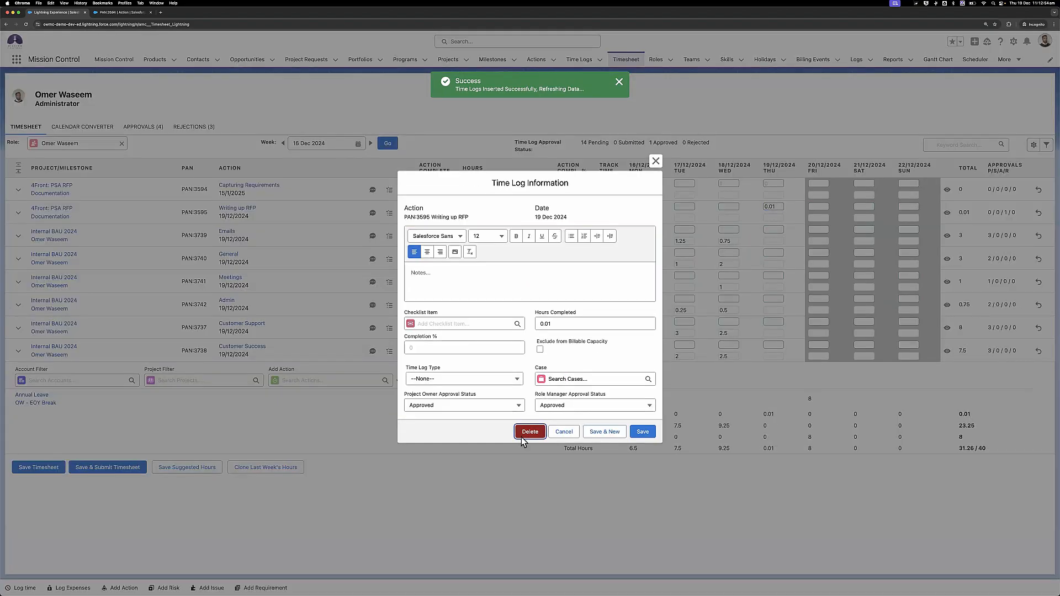
pyautogui.click(528, 433)
pyautogui.click(54, 469)
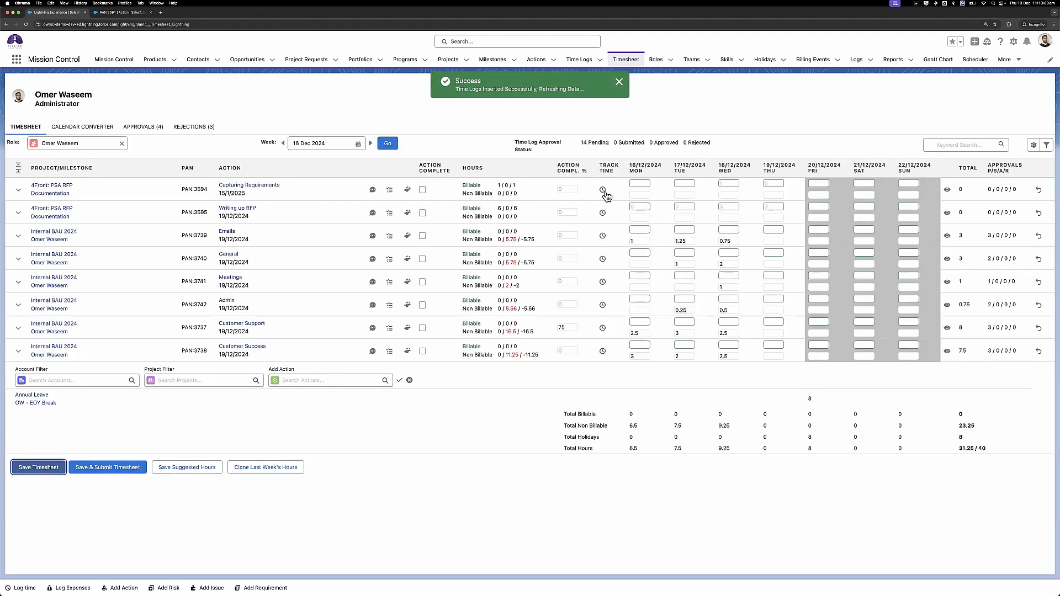
# Start time tracking for Capturing Requirements, and enter 1 billable and 1 non-billable hour for Writing up RFP on 16/12/2024.
pyautogui.click(604, 191)
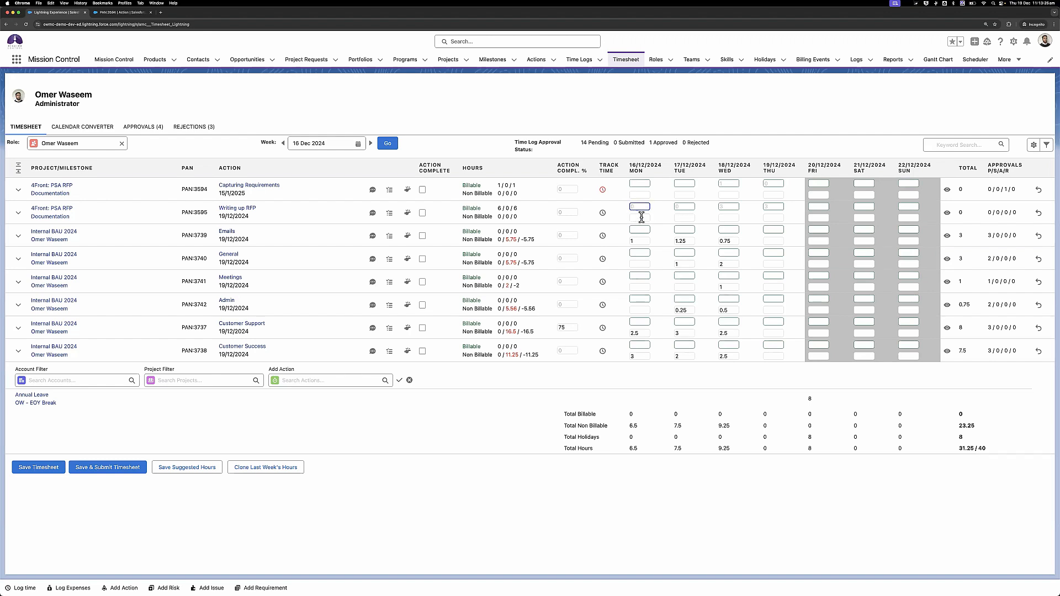
pyautogui.click(640, 218)
pyautogui.click(638, 206)
pyautogui.write('1')
pyautogui.click(655, 212)
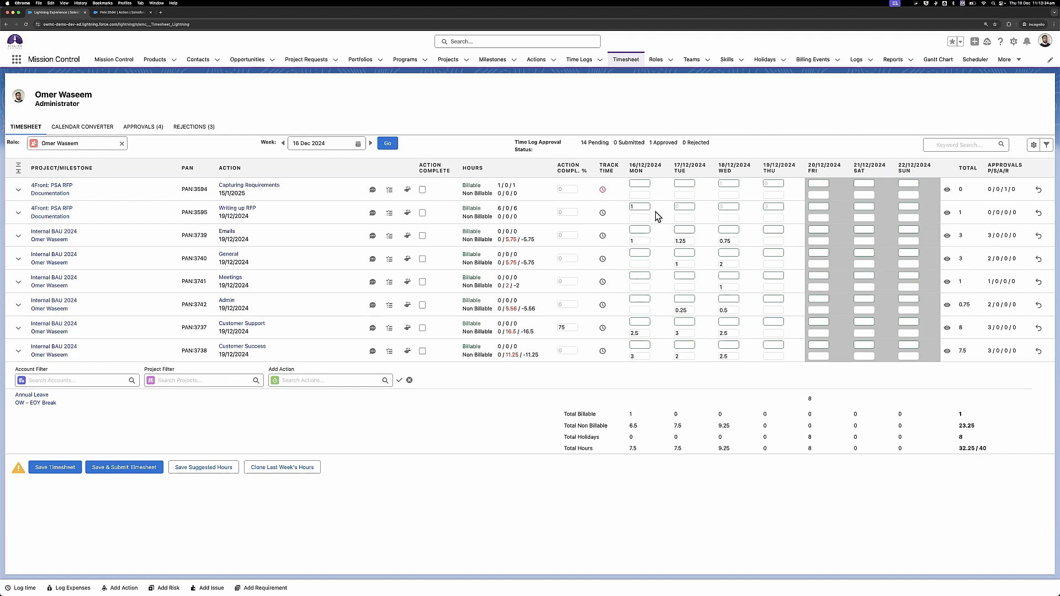
pyautogui.click(638, 217)
pyautogui.click(651, 221)
# Set the billable Writing up RFP log on 16/12/2024 to type Discovery with the notes "Testing notes", and save the log and timesheet.
pyautogui.doubleClick(637, 206)
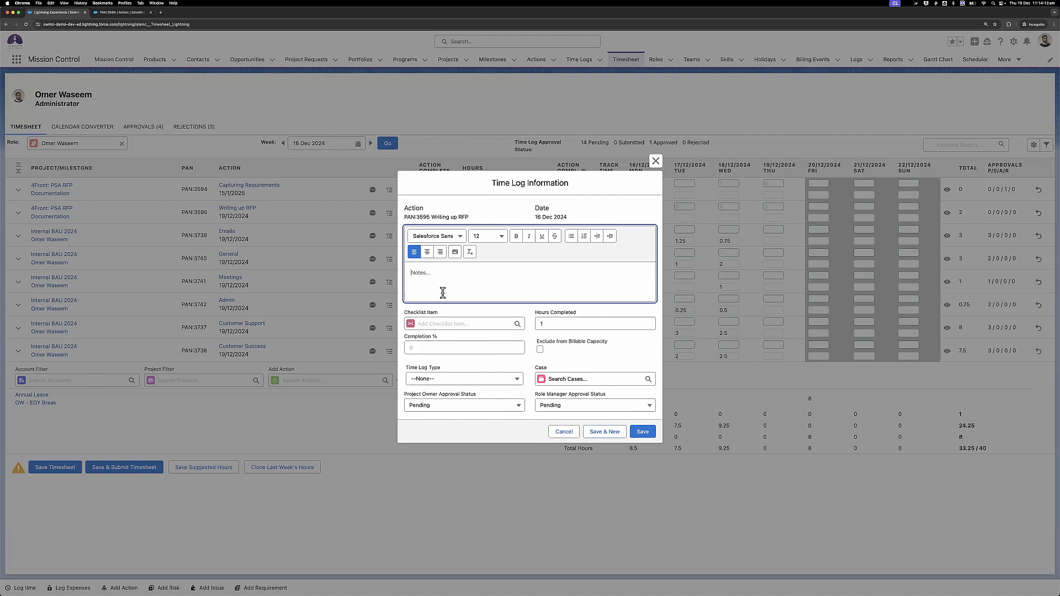
pyautogui.click(444, 383)
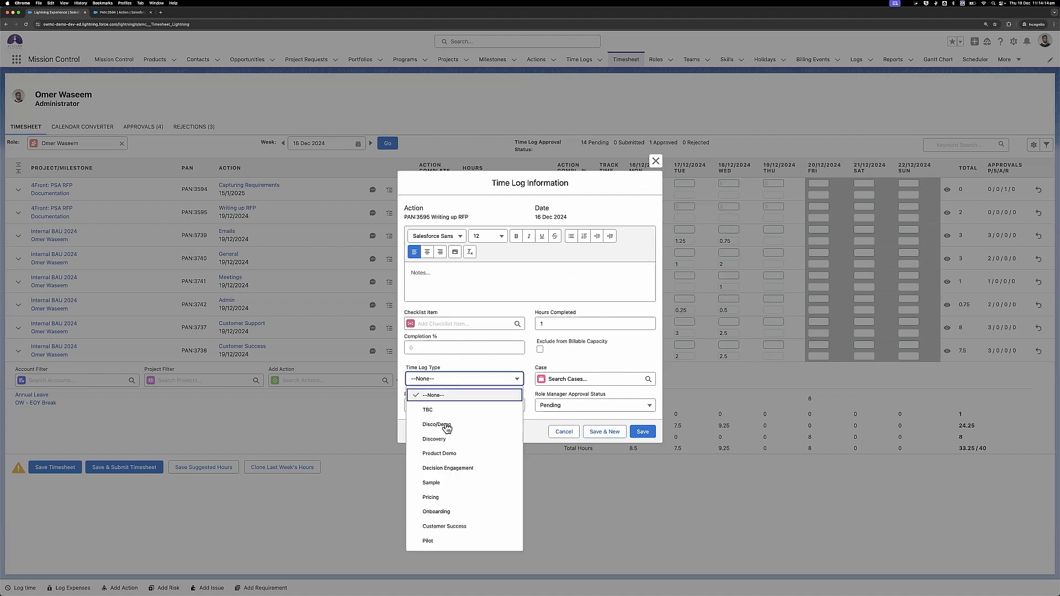
pyautogui.click(443, 440)
pyautogui.click(434, 271)
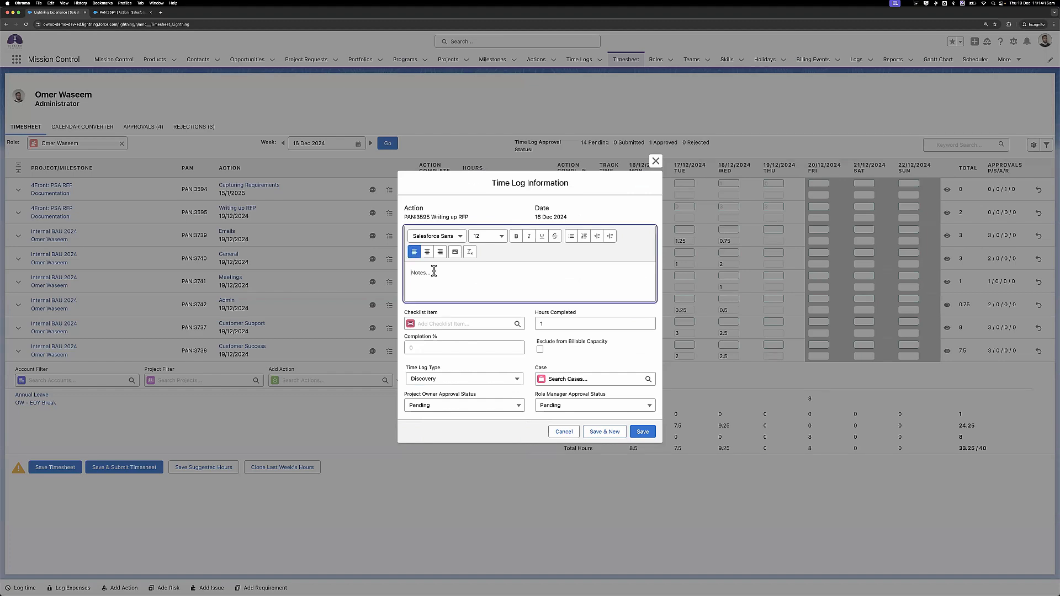
pyautogui.write('Testing notes')
pyautogui.click(633, 430)
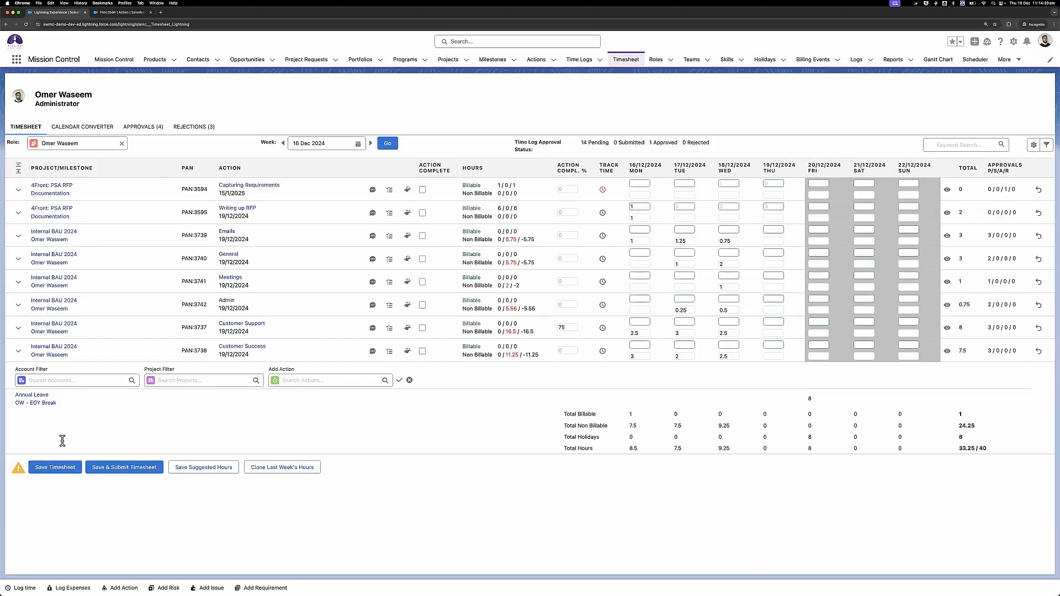
pyautogui.click(67, 467)
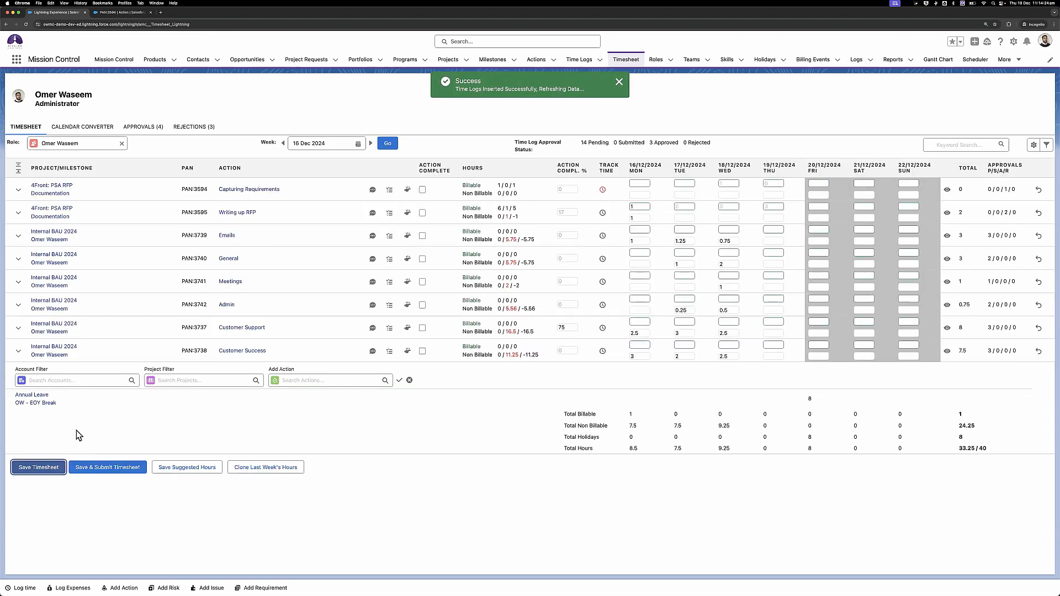
# Check the saved details of the non-billable and billable Writing up RFP time logs on 16/12/2024.
pyautogui.click(641, 218)
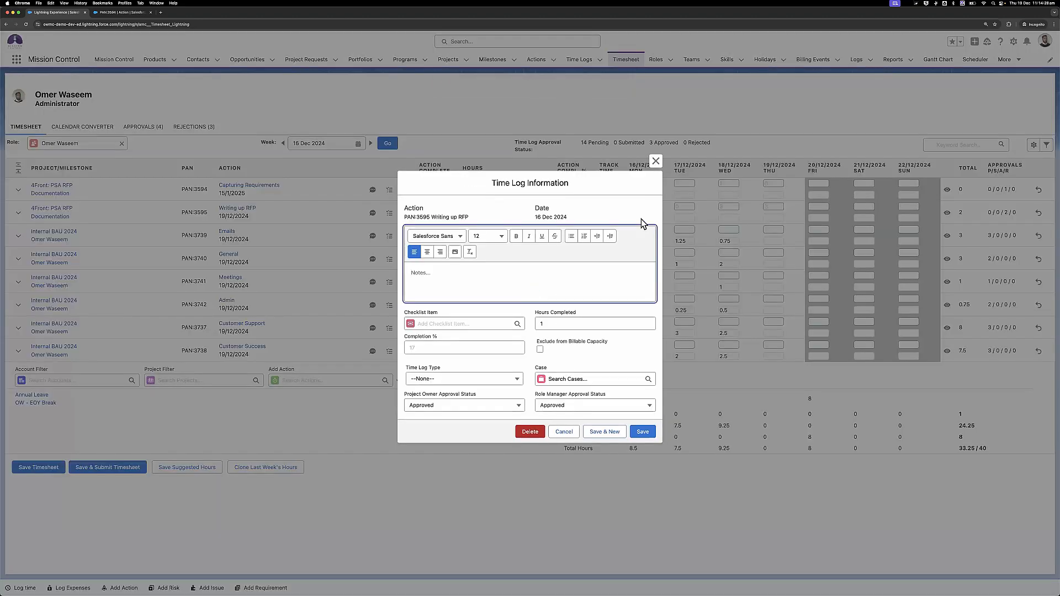
pyautogui.click(563, 431)
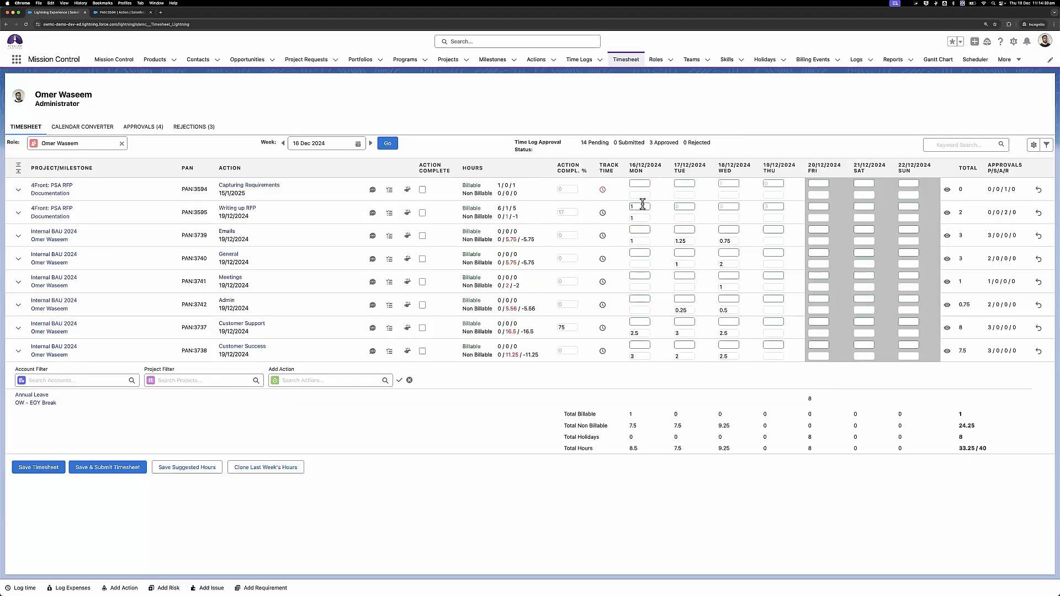
pyautogui.click(644, 209)
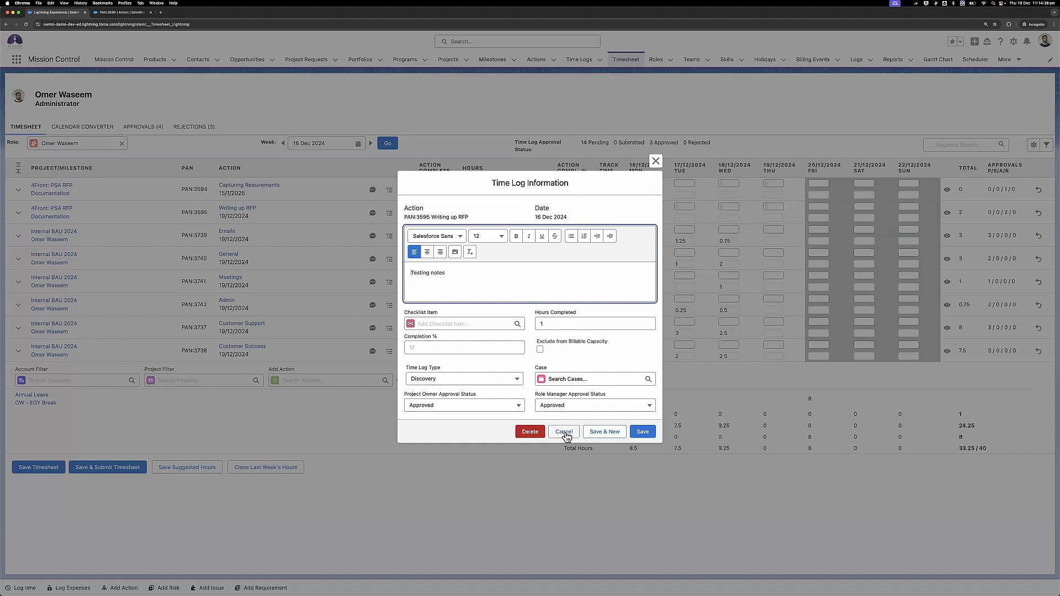
# Delete the billable and non-billable Writing up RFP time logs on 16/12/2024 and save the timesheet.
pyautogui.click(530, 432)
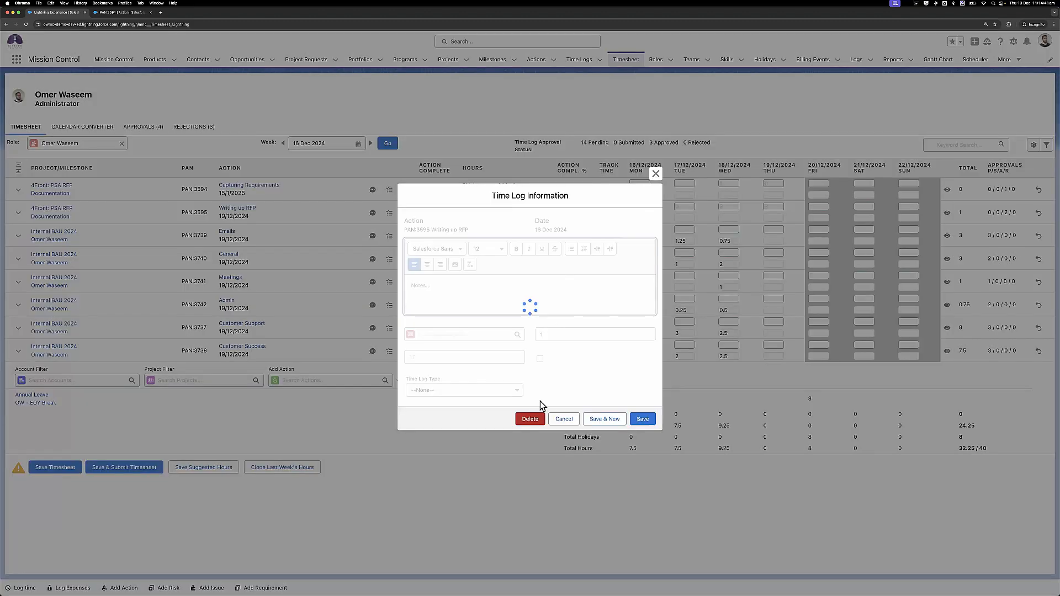
pyautogui.click(530, 419)
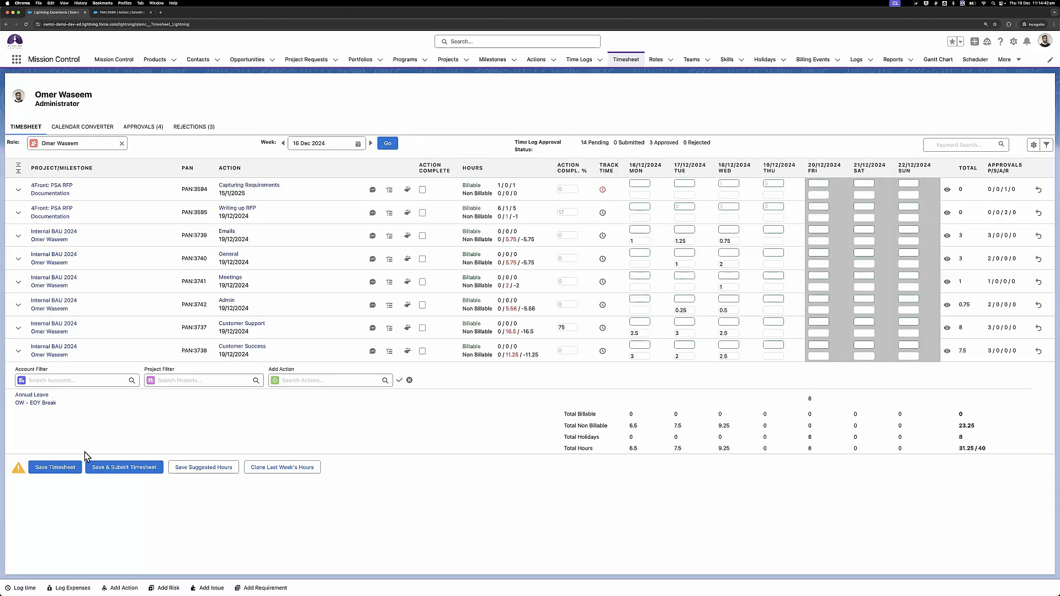
pyautogui.click(55, 467)
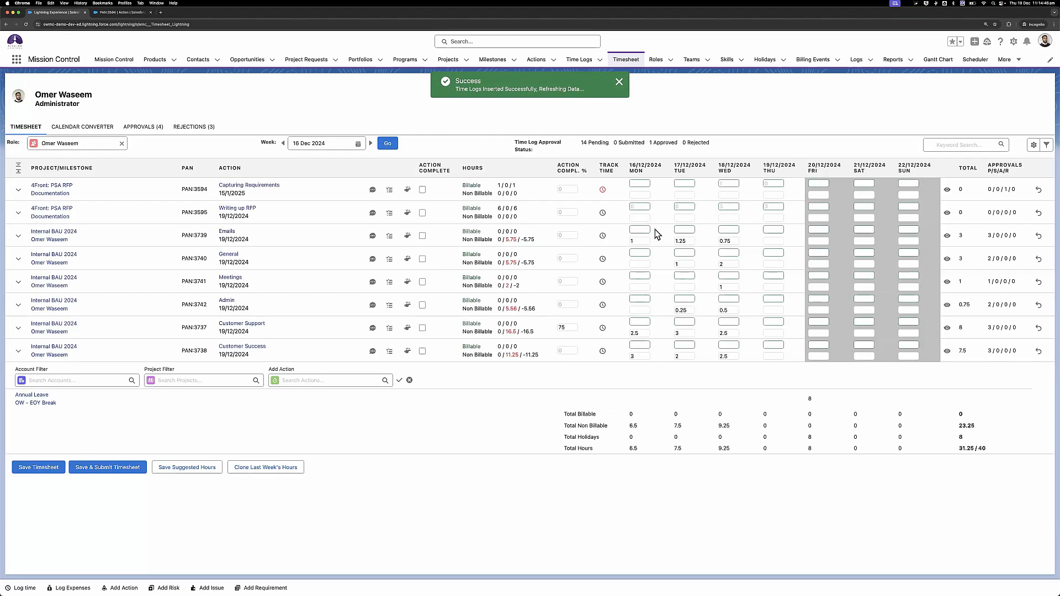
# View the non-billable Emails time log on 17/12/2024, and set that day's hours to 2.
pyautogui.click(684, 241)
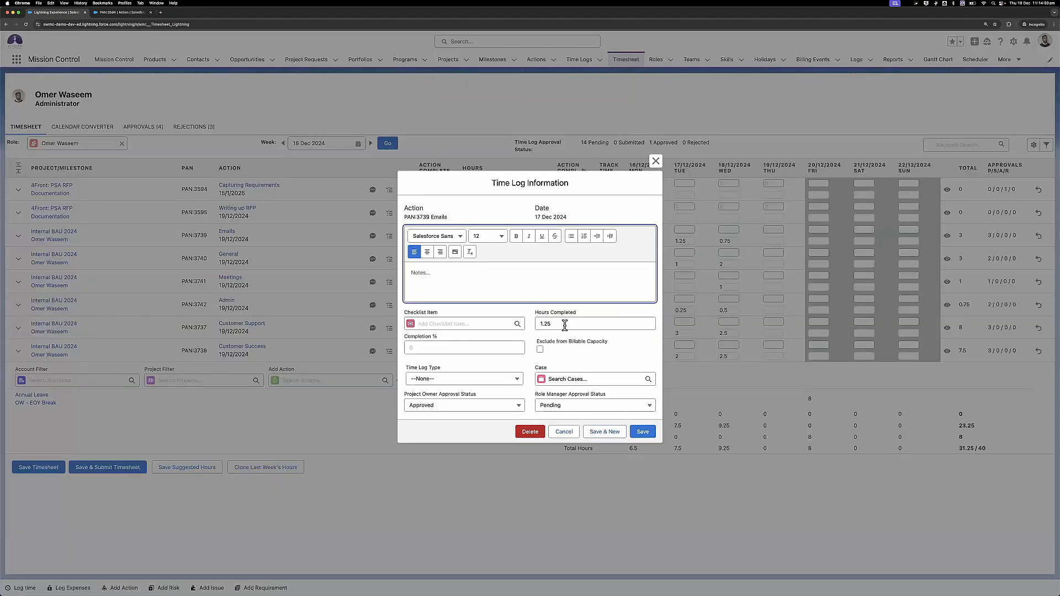
pyautogui.click(563, 429)
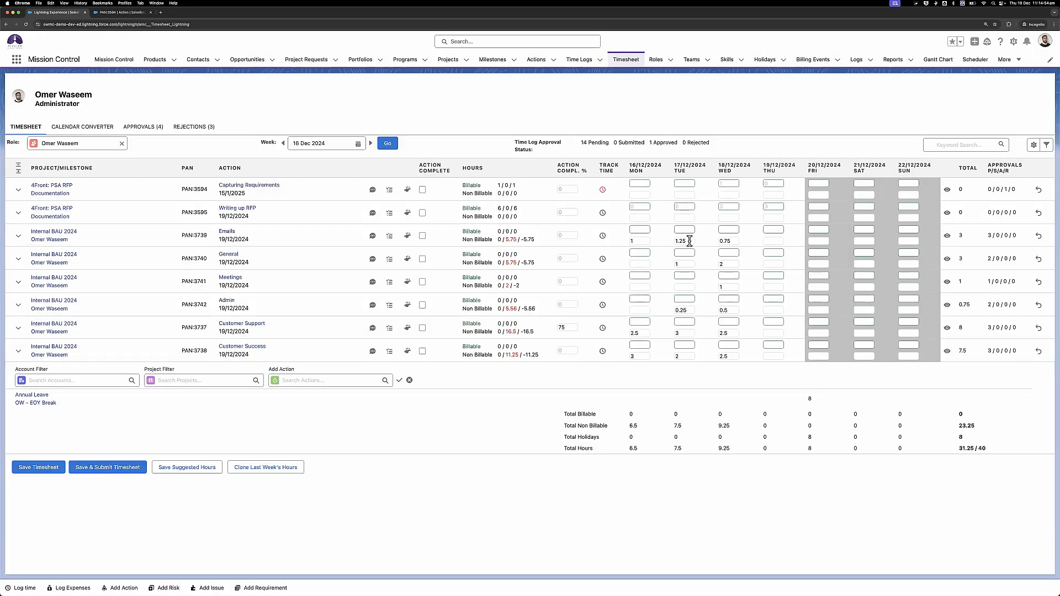
pyautogui.click(688, 241)
pyautogui.write('2')
pyautogui.click(703, 243)
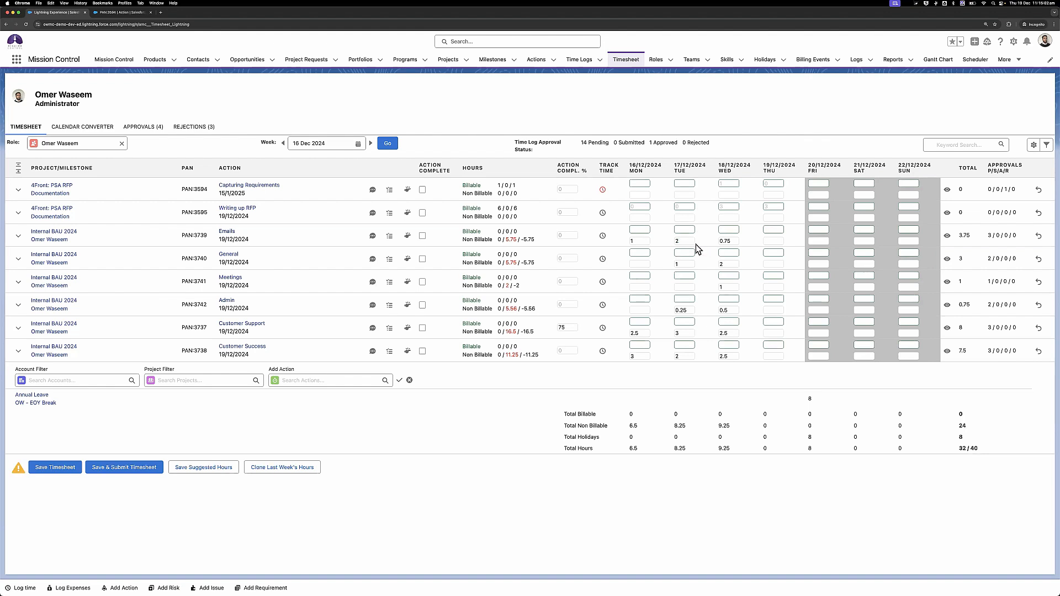
# Save the additional 0.75-hour Emails time log on 17/12/2024 without extra details, and save the timesheet.
pyautogui.doubleClick(690, 241)
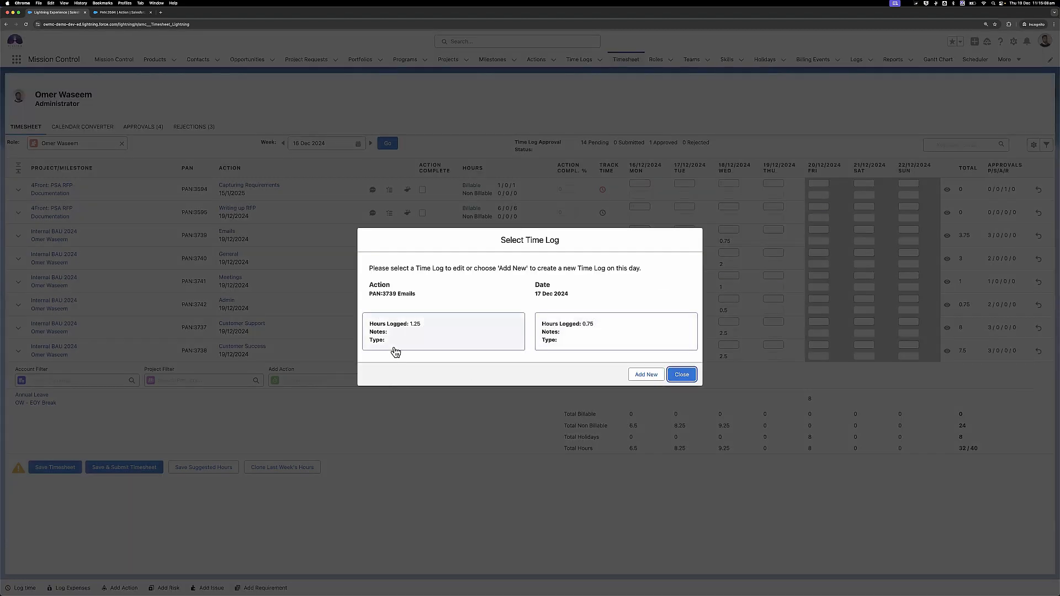
pyautogui.click(582, 330)
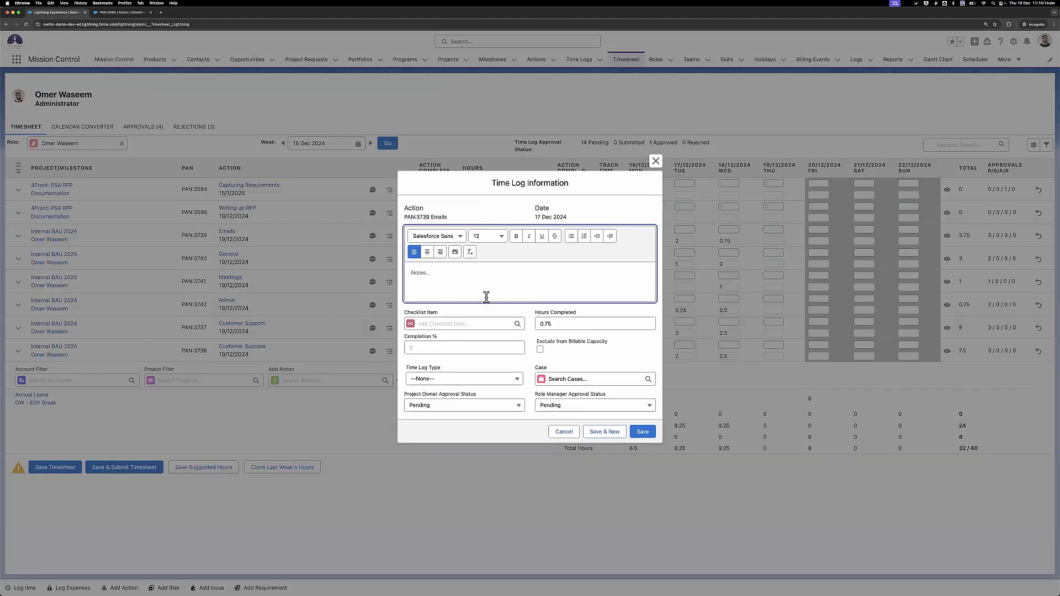
pyautogui.click(642, 432)
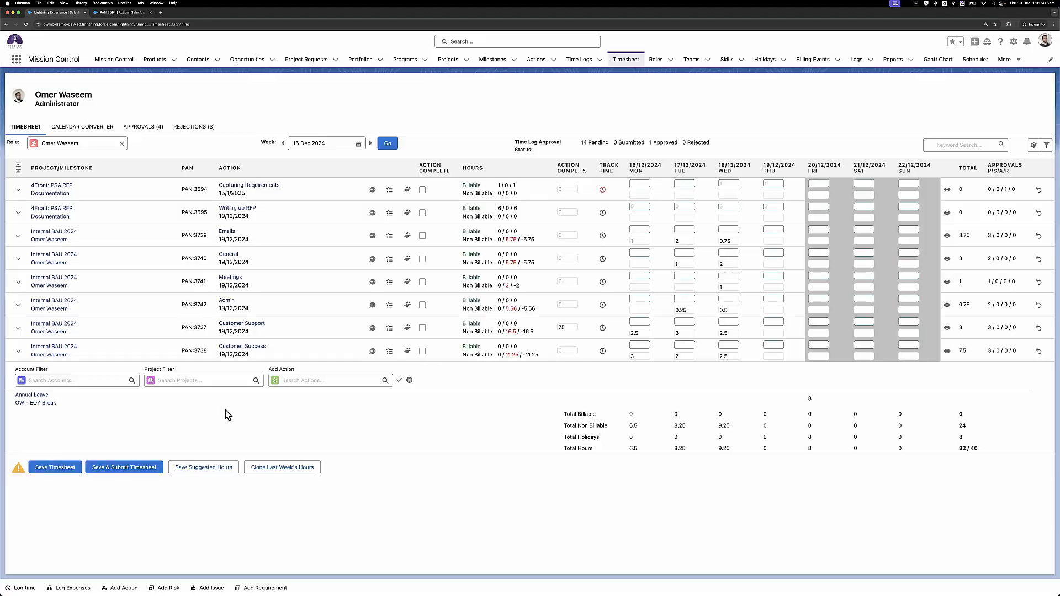
pyautogui.click(48, 467)
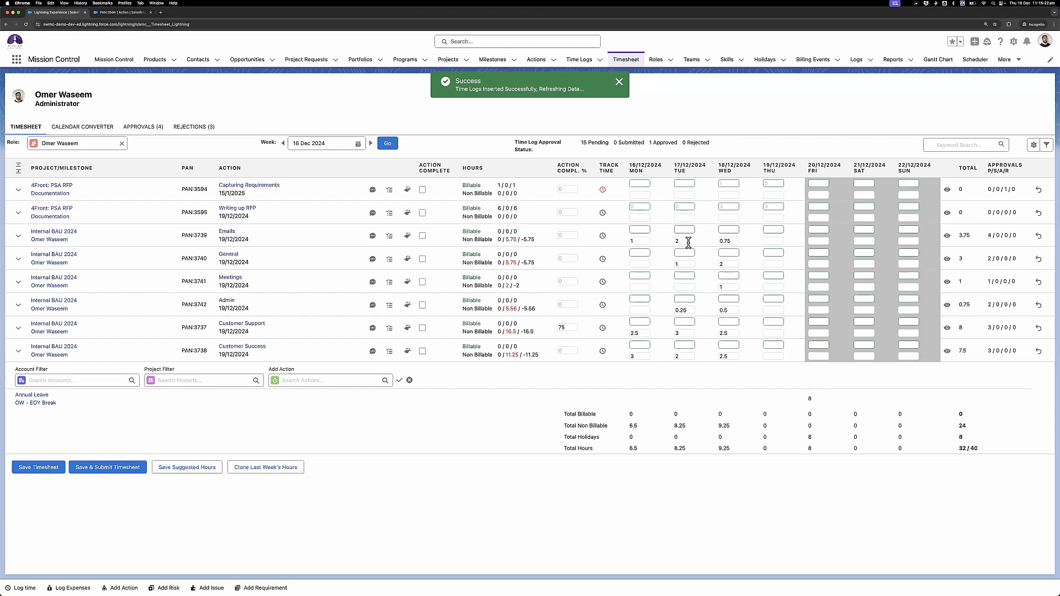
# Check the details of the saved 0.75-hour Emails time log on 17/12/2024.
pyautogui.click(688, 243)
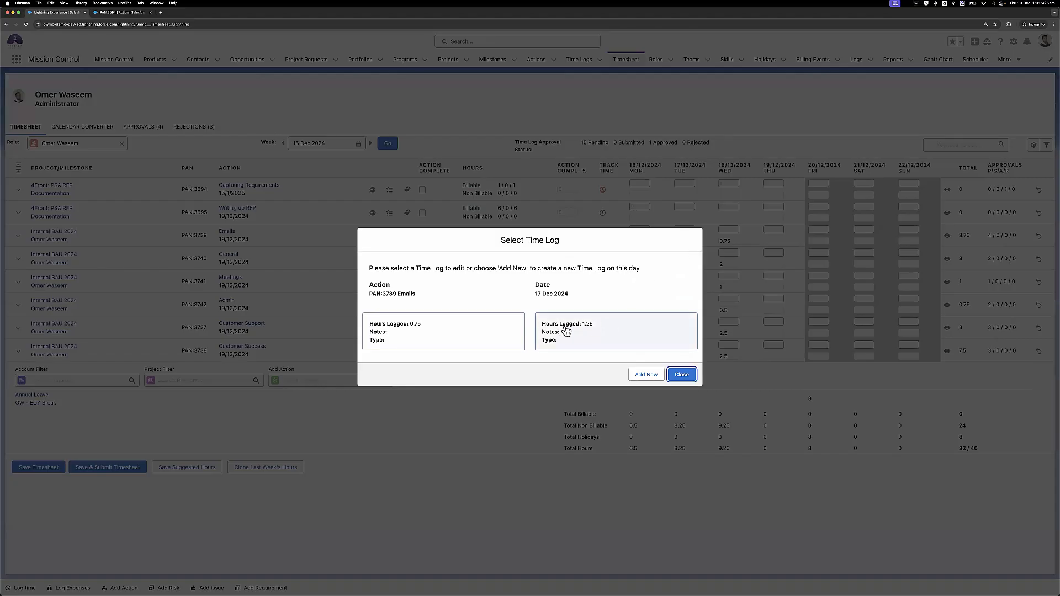
pyautogui.click(463, 329)
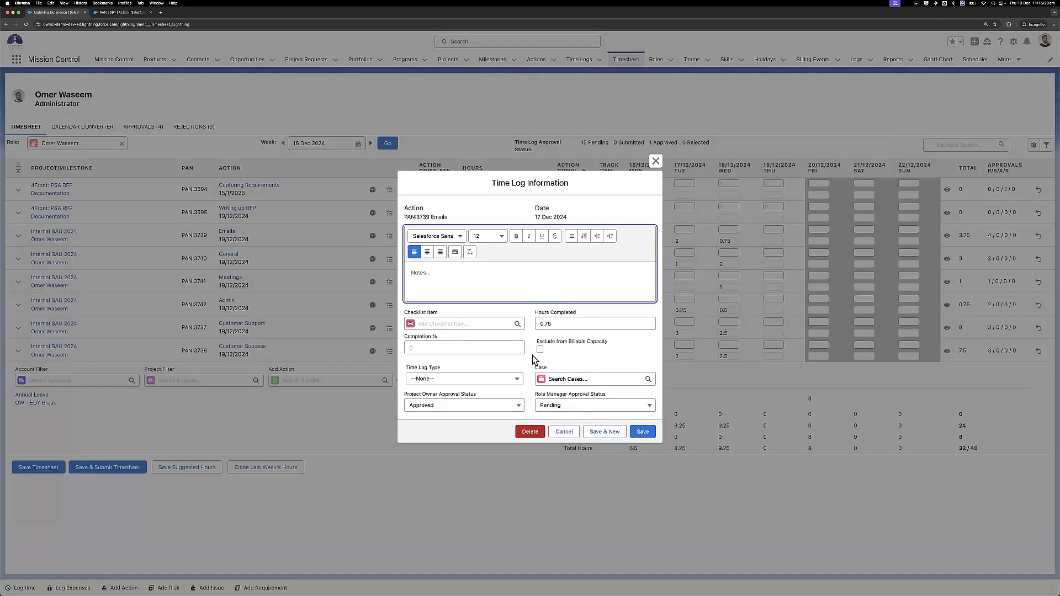
pyautogui.click(562, 433)
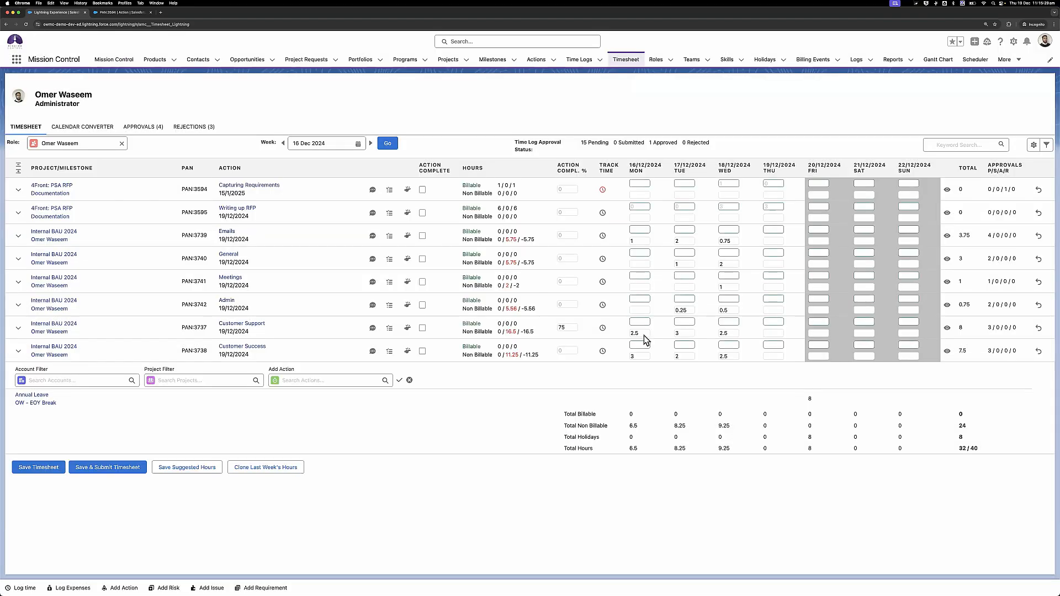
# Delete the 0.75-hour Emails time log on 17/12/2024 and save the timesheet.
pyautogui.click(681, 241)
pyautogui.click(467, 323)
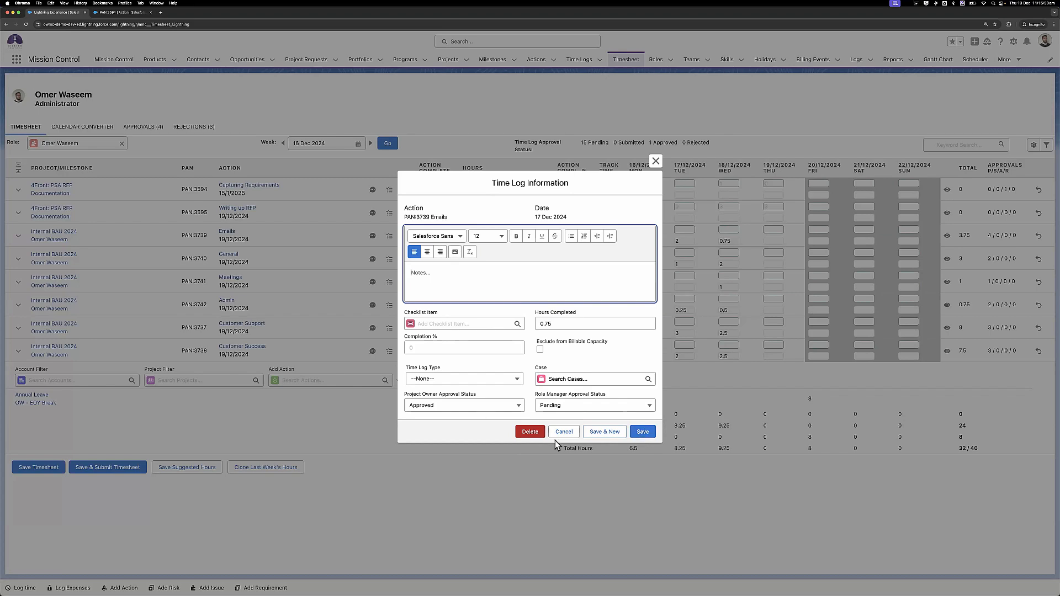
pyautogui.click(530, 432)
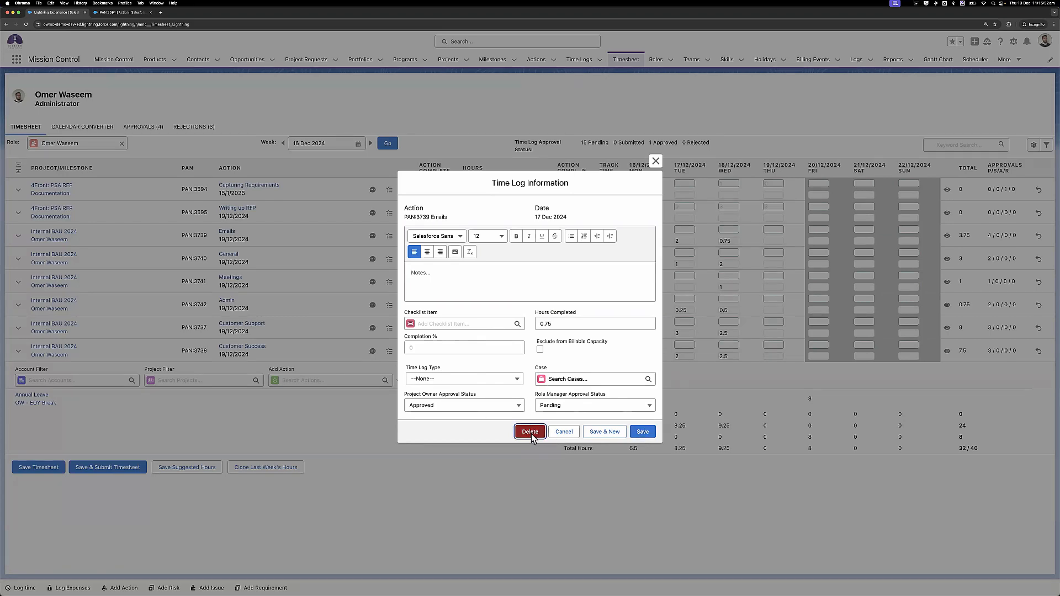
pyautogui.click(55, 467)
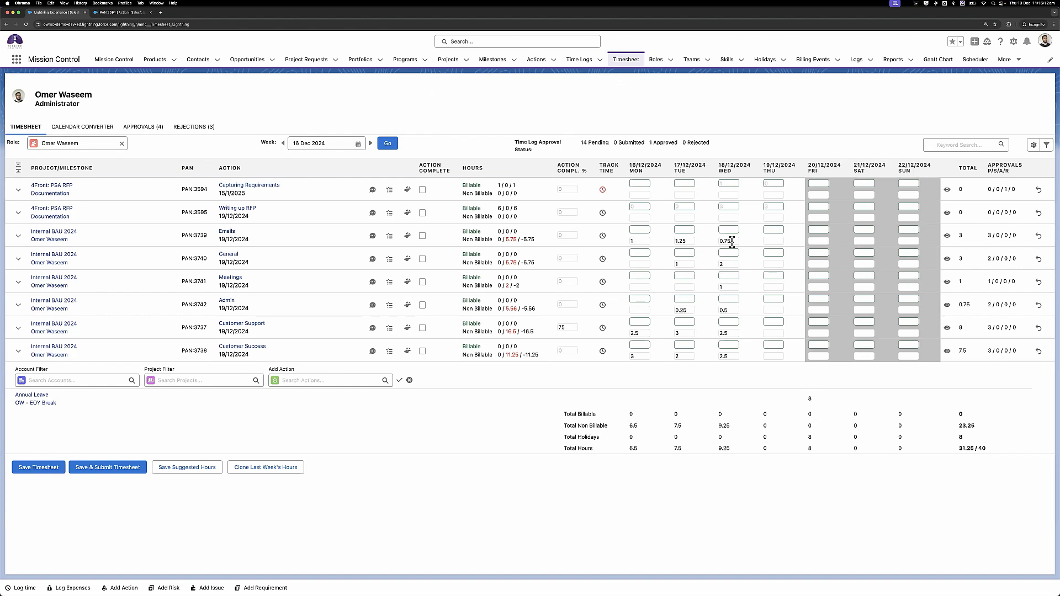
# In the Emails time log summary, set the 18 Dec 2024 log to 1 hour with the notes "Updated hours" and save it.
pyautogui.click(946, 236)
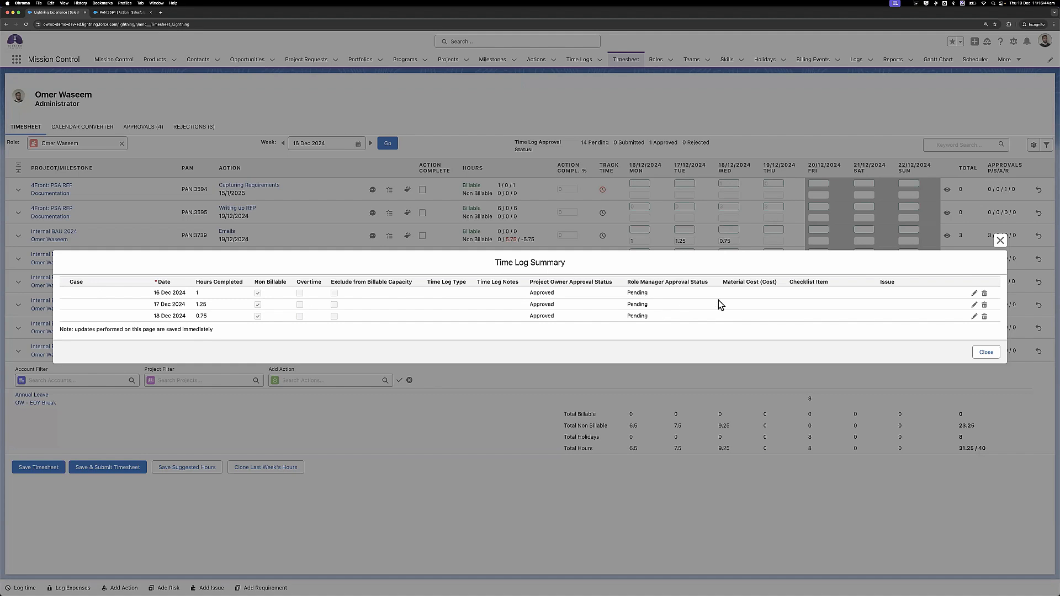
pyautogui.click(974, 317)
pyautogui.click(977, 248)
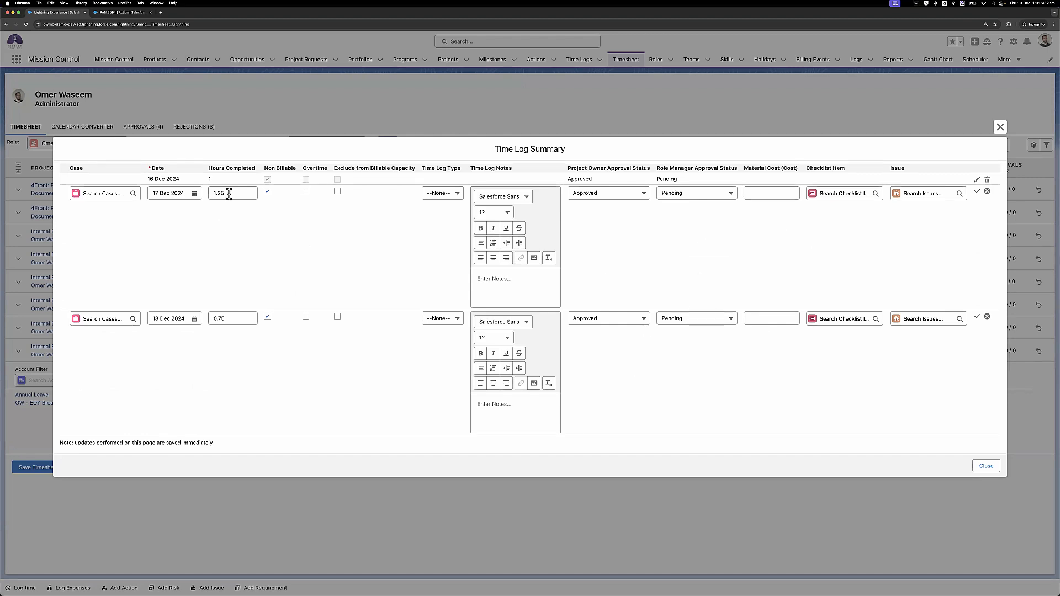
pyautogui.moveTo(239, 317); pyautogui.dragTo(203, 320)
pyautogui.write('1')
pyautogui.click(502, 412)
pyautogui.write('Updat')
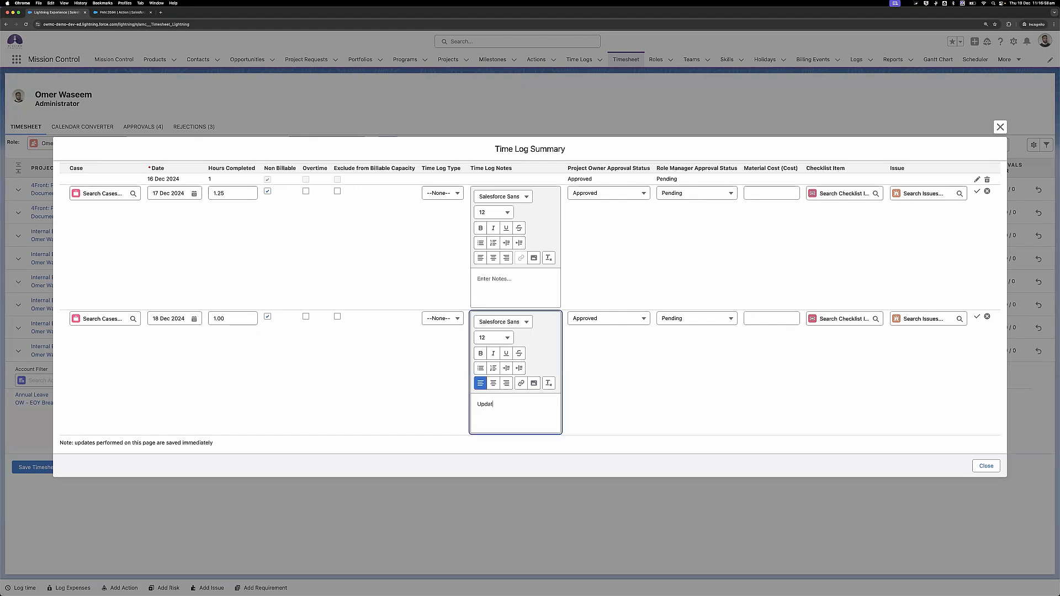
pyautogui.write('ed hours')
pyautogui.click(977, 317)
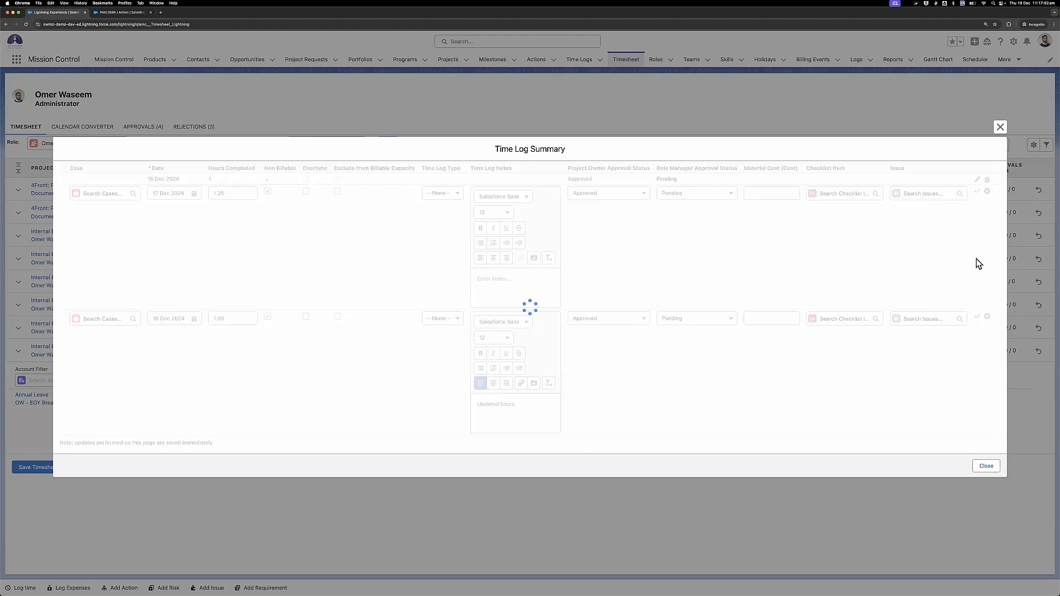
pyautogui.click(978, 249)
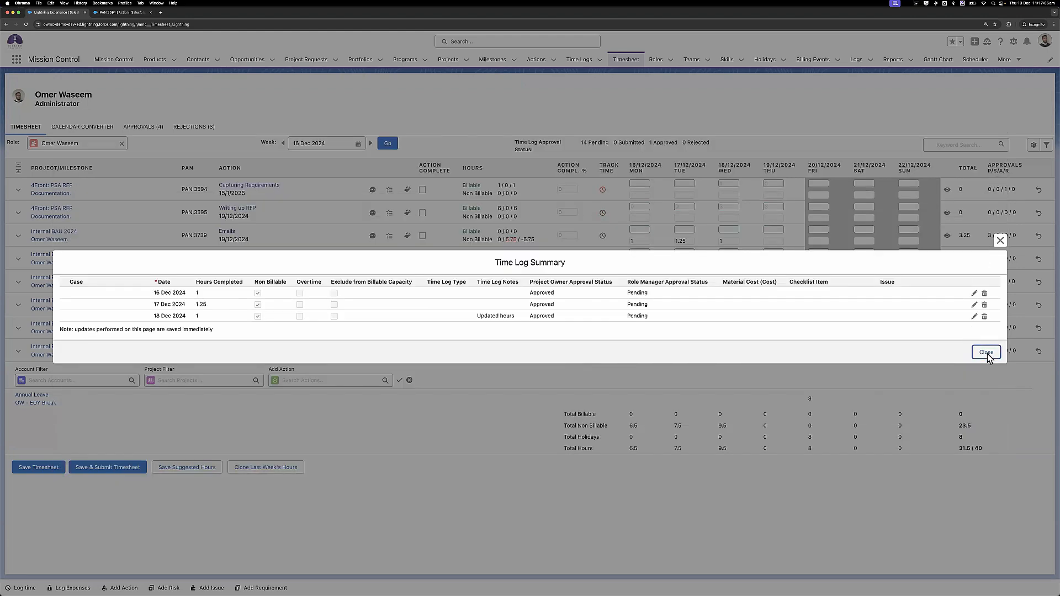
pyautogui.click(987, 353)
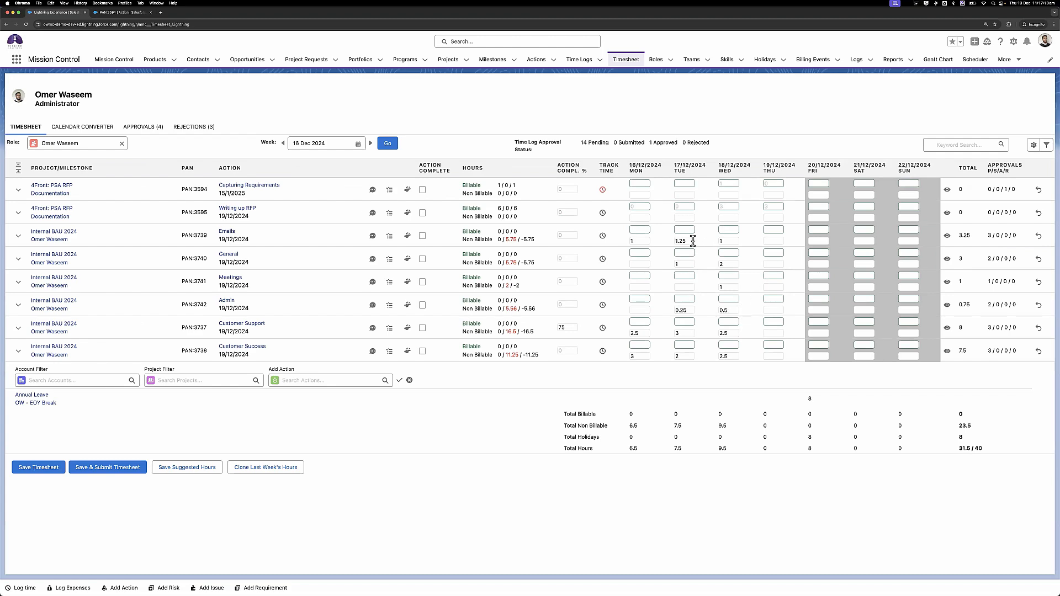
# Reopen the Emails time log summary and check the details of the 18/12/2024 time log.
pyautogui.click(947, 237)
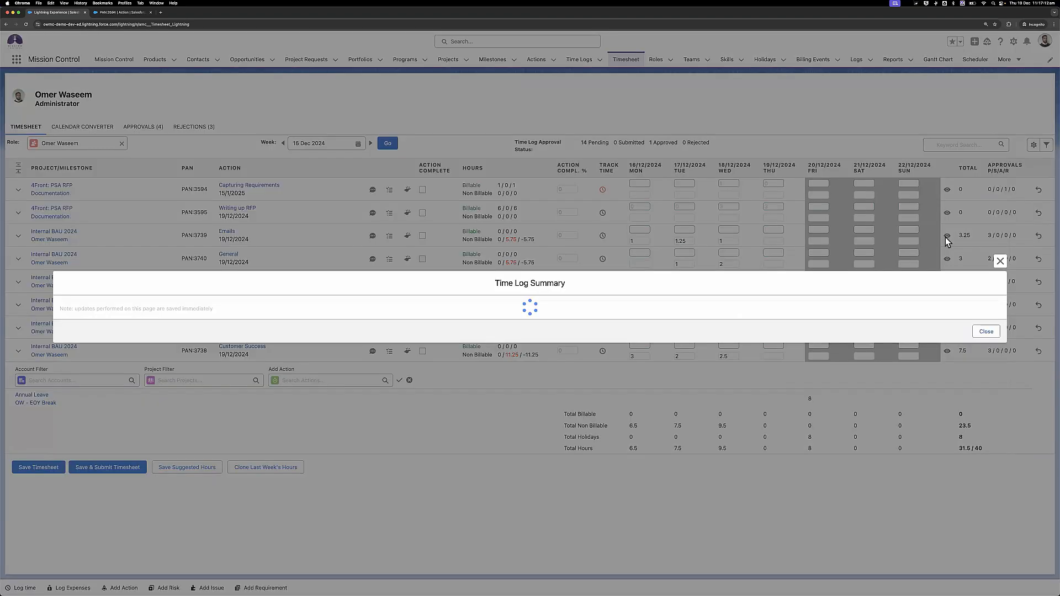
pyautogui.click(986, 352)
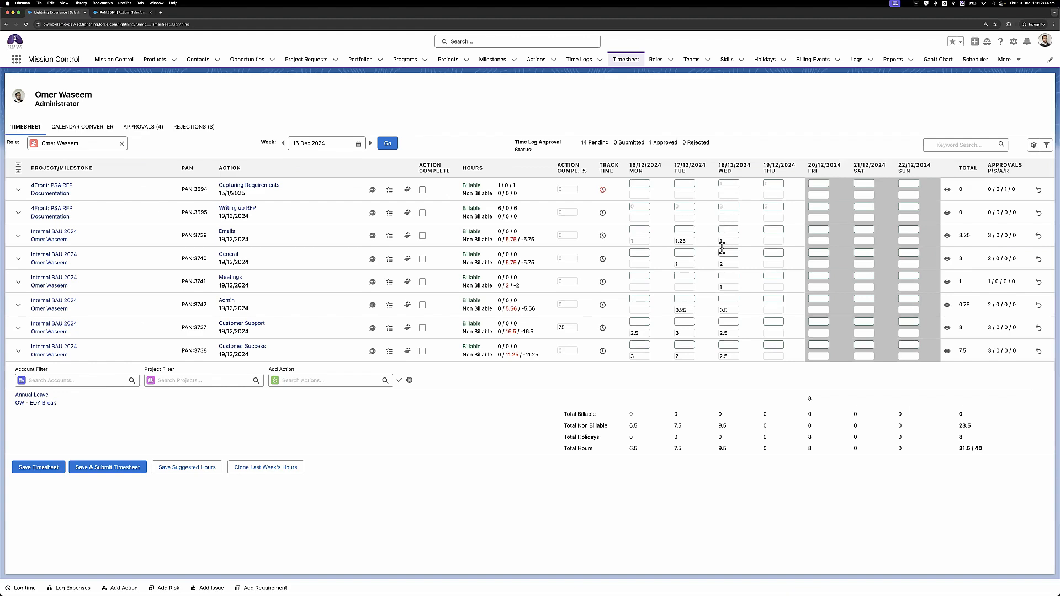
pyautogui.doubleClick(729, 240)
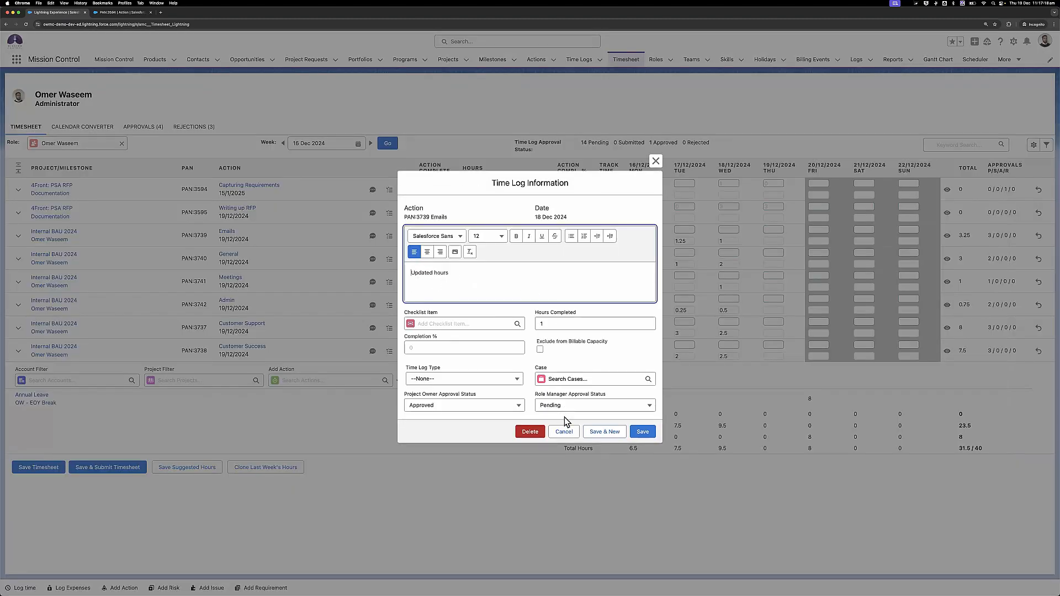
pyautogui.click(564, 432)
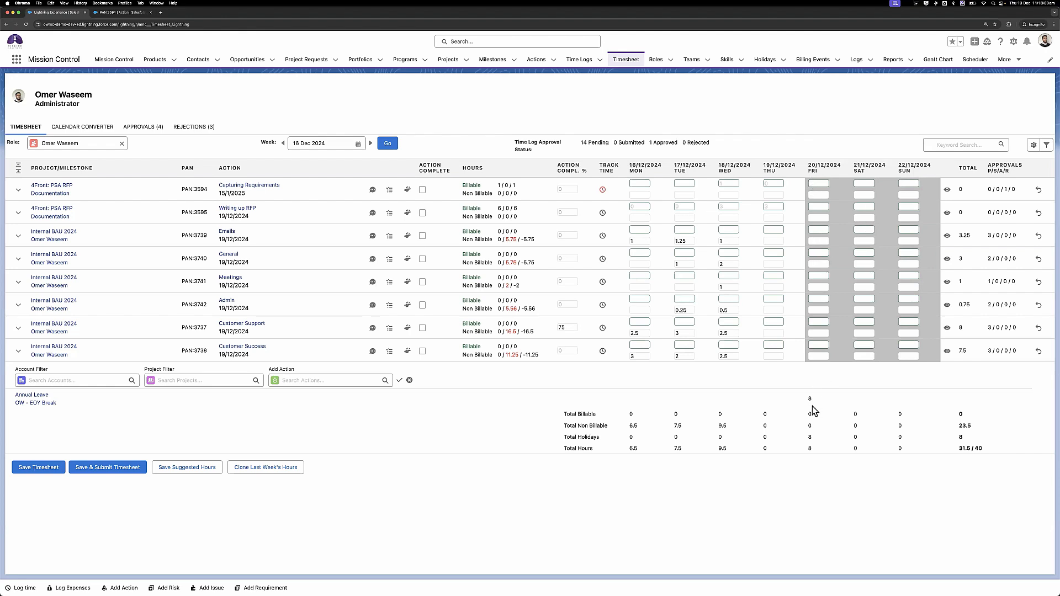
# Open the OW - EOY Break holiday record in a new browser tab, examine its details, and return to the timesheet.
pyautogui.keyDown('super'); pyautogui.click(33, 405); pyautogui.keyUp('super')
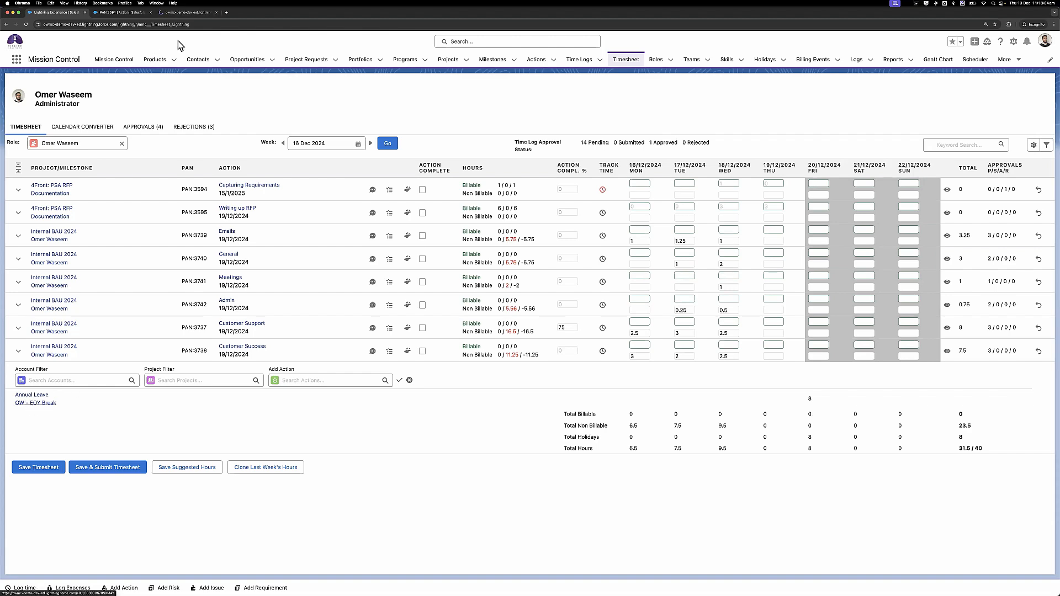
pyautogui.click(189, 12)
pyautogui.moveTo(136, 15); pyautogui.dragTo(133, 15)
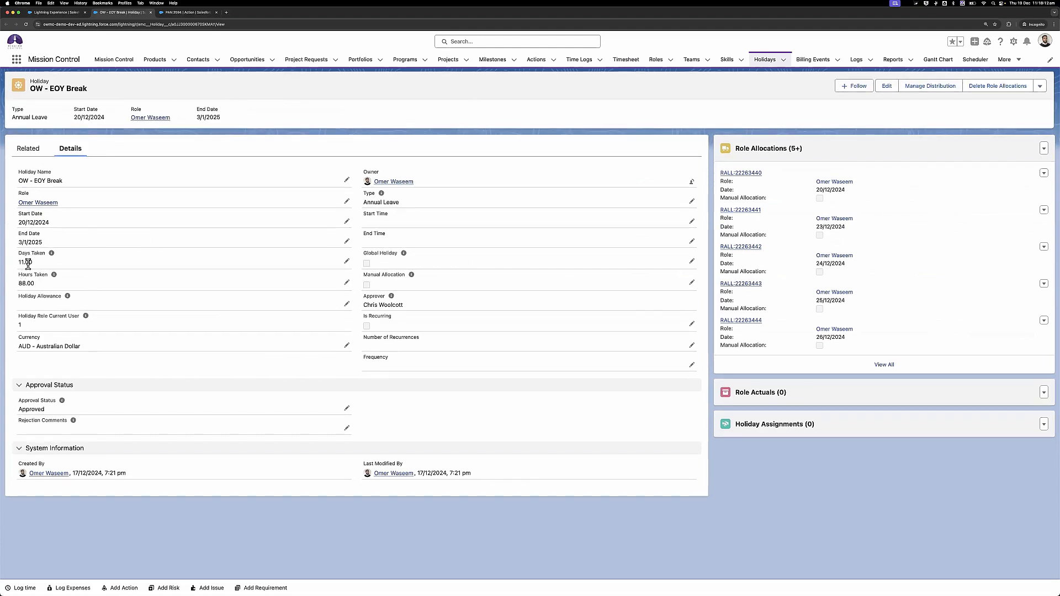
pyautogui.hotkey('ctrl', 'shift', 'Tab')
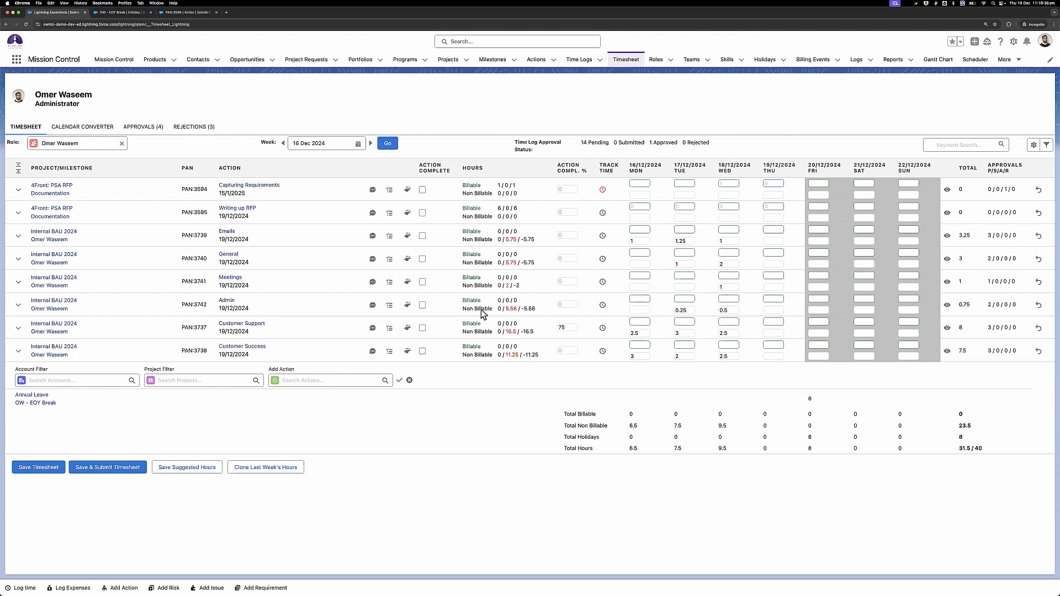
# Save and submit the 16 Dec 2024 timesheet despite the low total hours, and check the 9 Dec 2024 week's approval statuses.
pyautogui.click(77, 469)
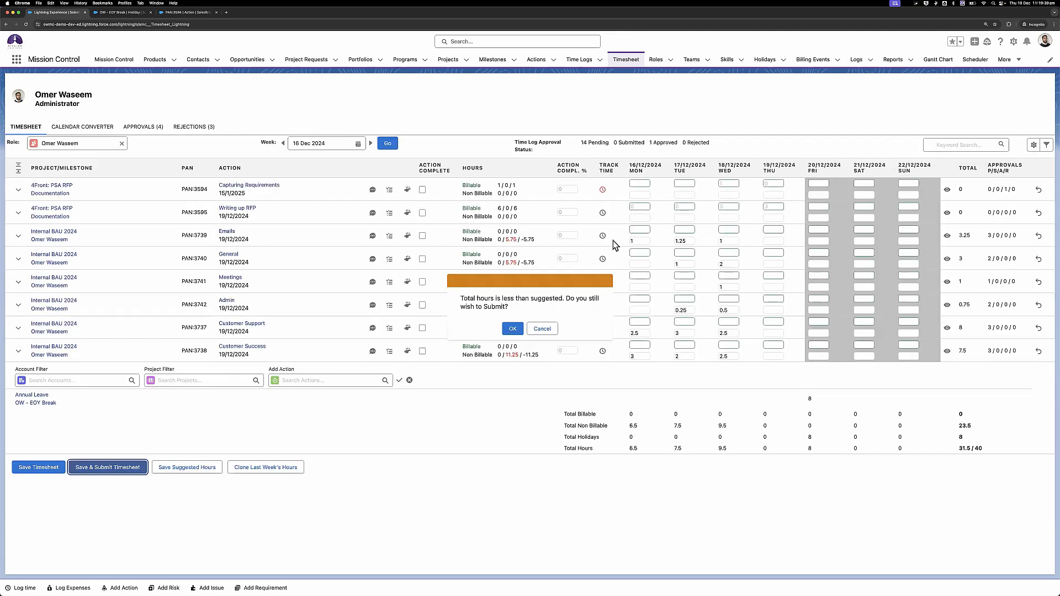
pyautogui.click(512, 329)
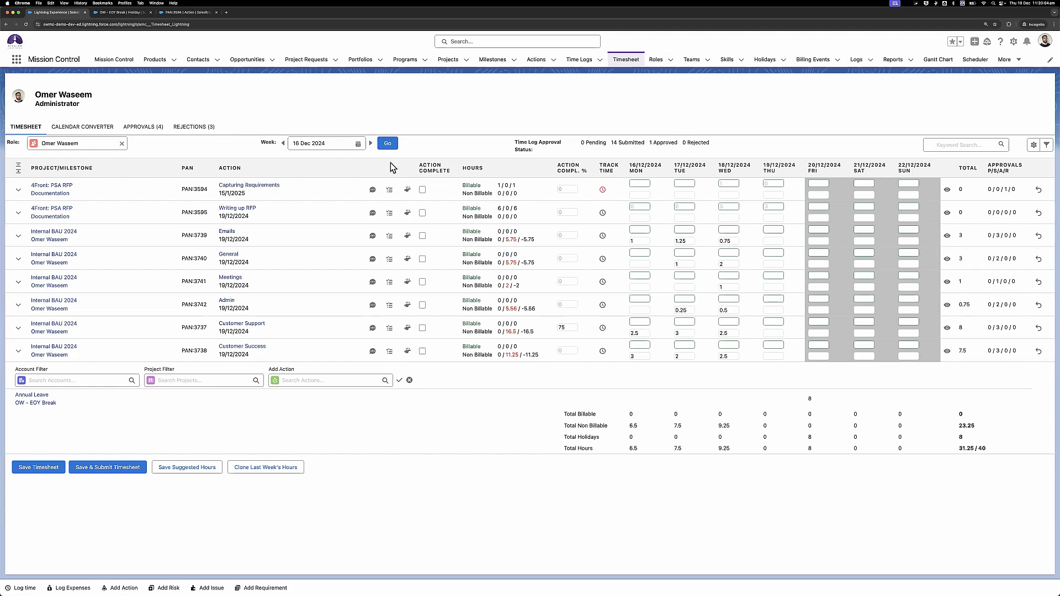
pyautogui.click(282, 145)
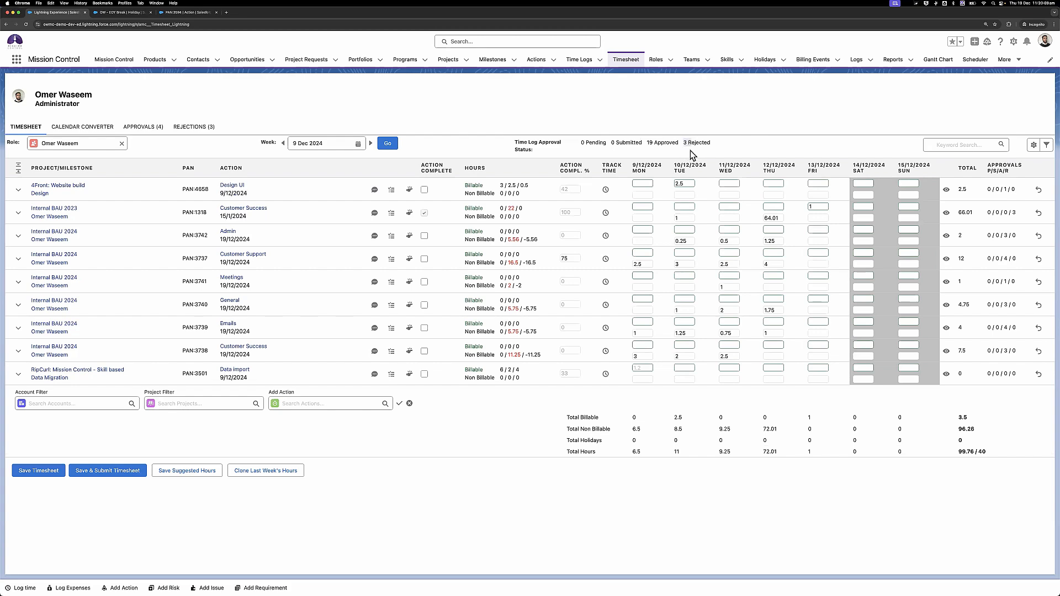
pyautogui.click(371, 144)
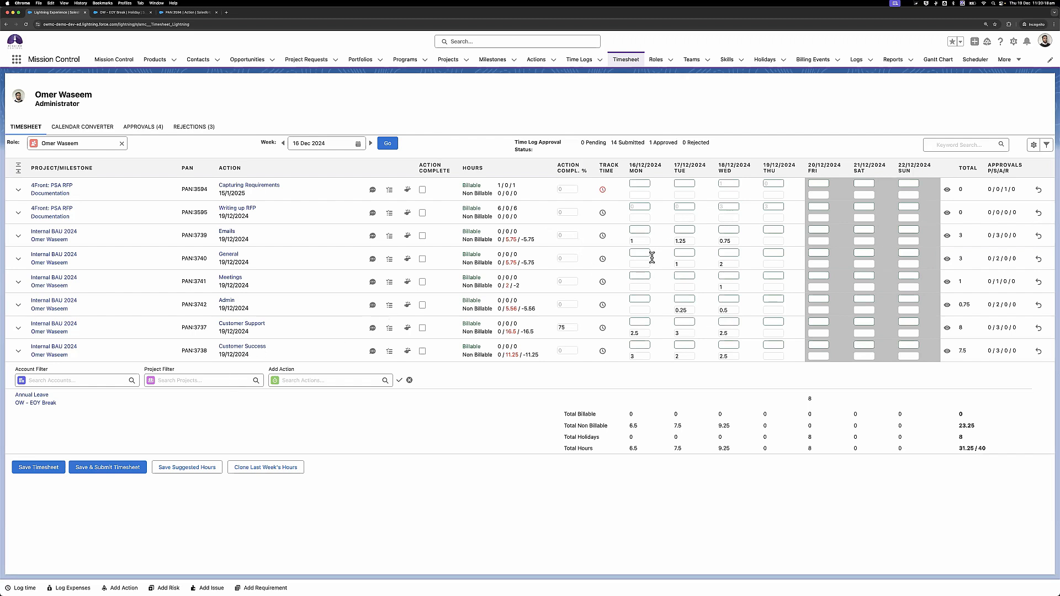
# Enter 1 hour for Writing up RFP on both 17/12/2024 and 18/12/2024, and revert the row's unsaved changes.
pyautogui.click(685, 206)
pyautogui.write('1')
pyautogui.click(704, 213)
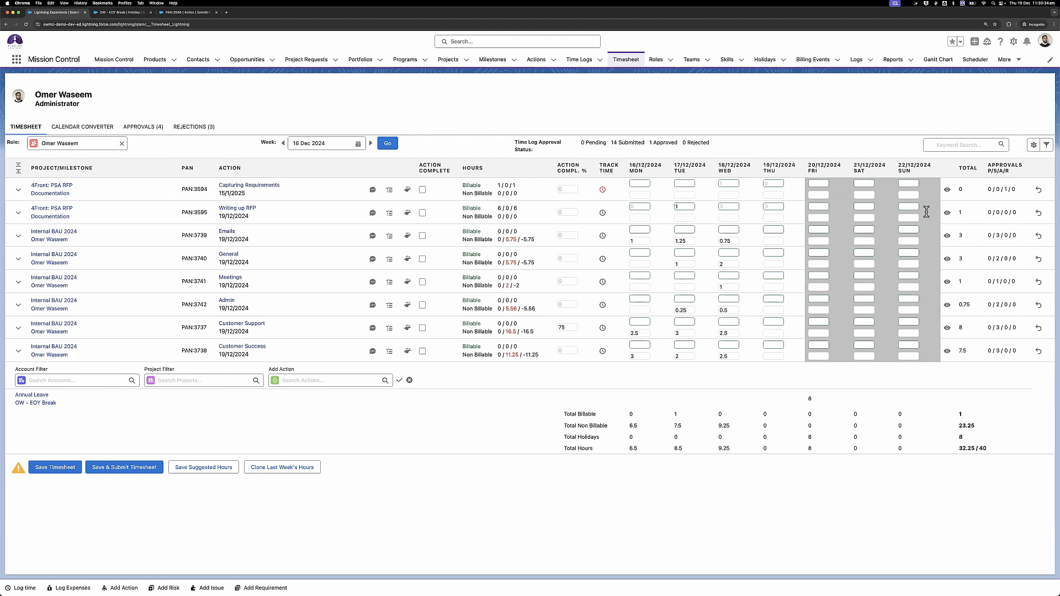
pyautogui.click(731, 216)
pyautogui.write('1')
pyautogui.click(1038, 213)
# Add the notes "Updated notes" to the 16/12/2024 Emails time log, save the timesheet, and reopen the log to check its notes.
pyautogui.click(683, 207)
pyautogui.doubleClick(641, 241)
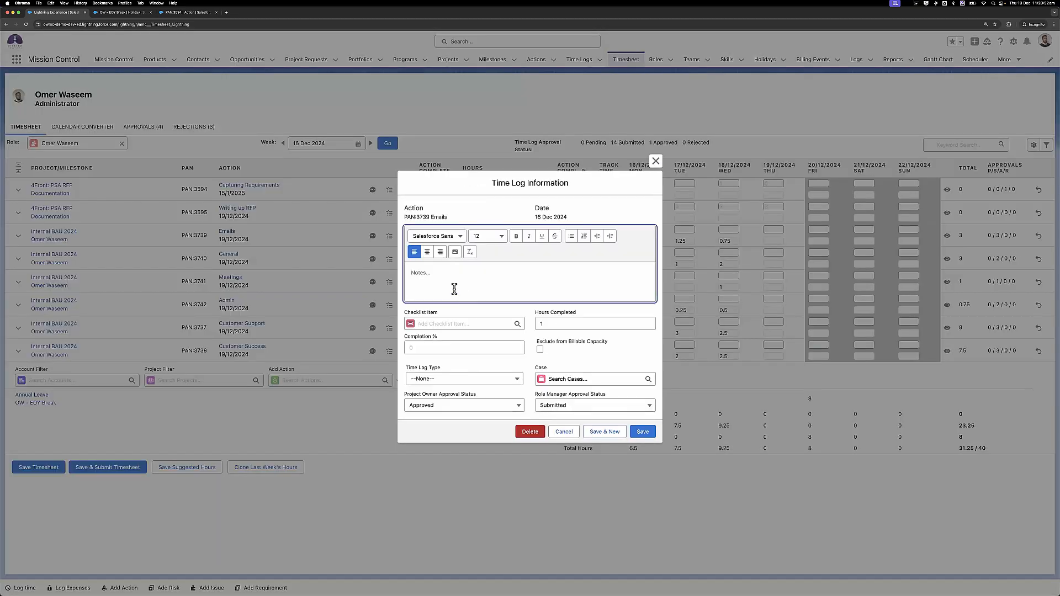
pyautogui.write('Updated notes')
pyautogui.click(650, 431)
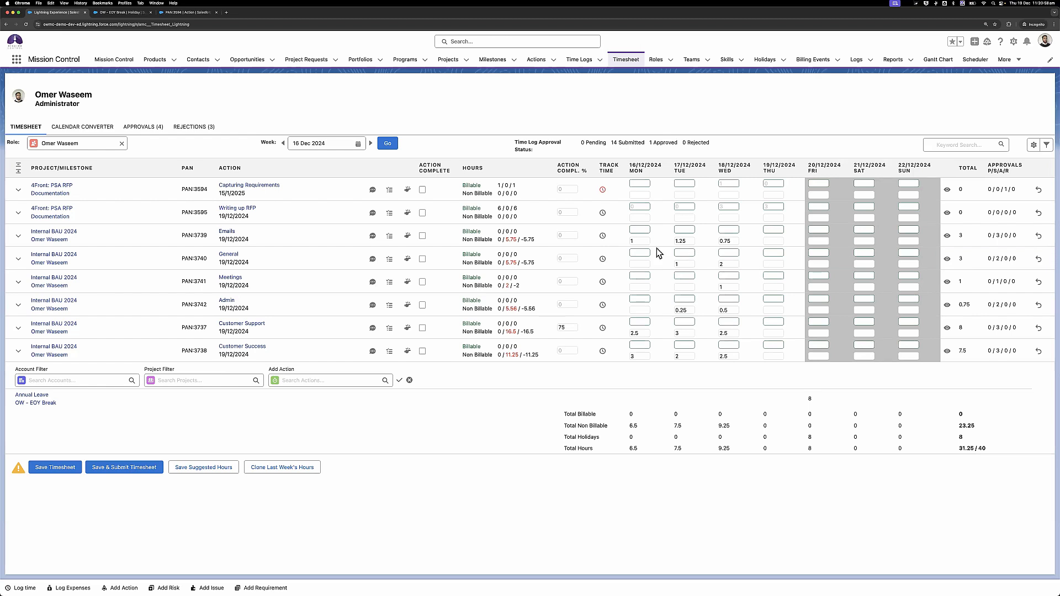
pyautogui.click(66, 467)
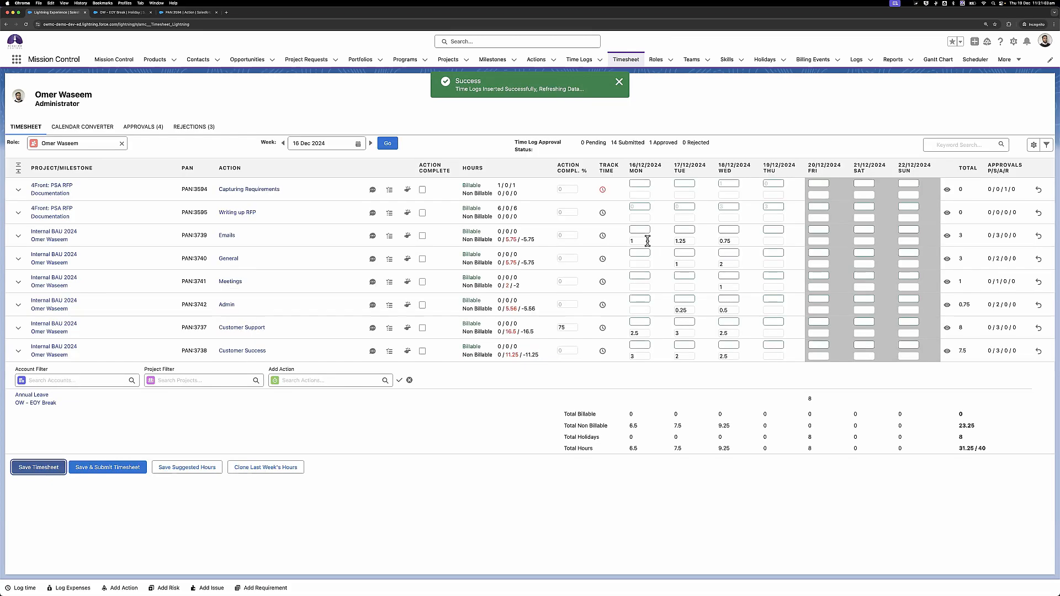
pyautogui.click(647, 243)
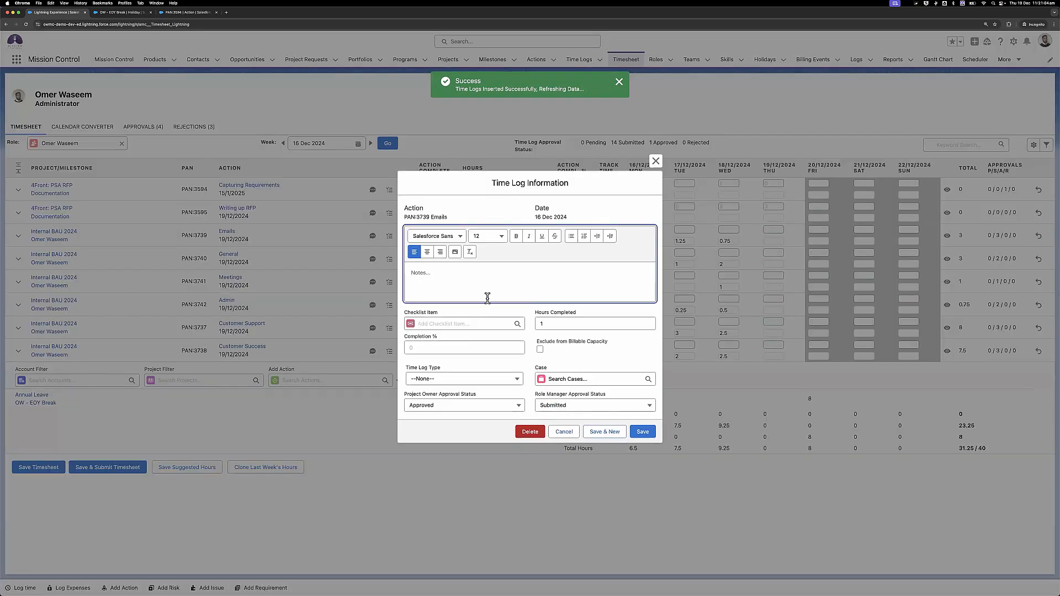
pyautogui.click(570, 436)
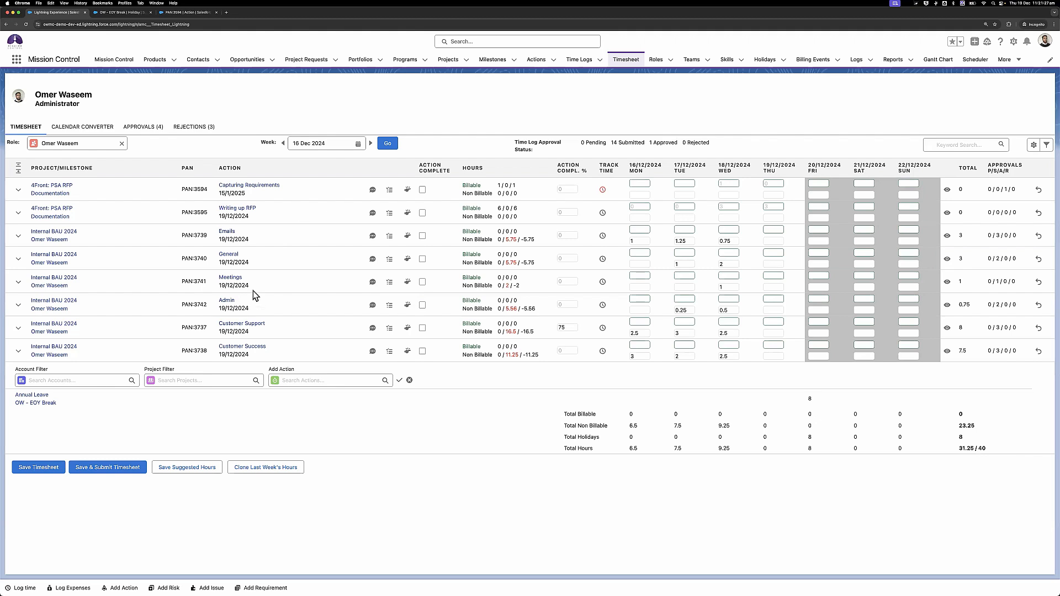
# Open Projects in a new first browser tab and open the SF Solutions - Mission Control: Gold implementation project.
pyautogui.keyDown('super'); pyautogui.click(49, 212); pyautogui.keyUp('super')
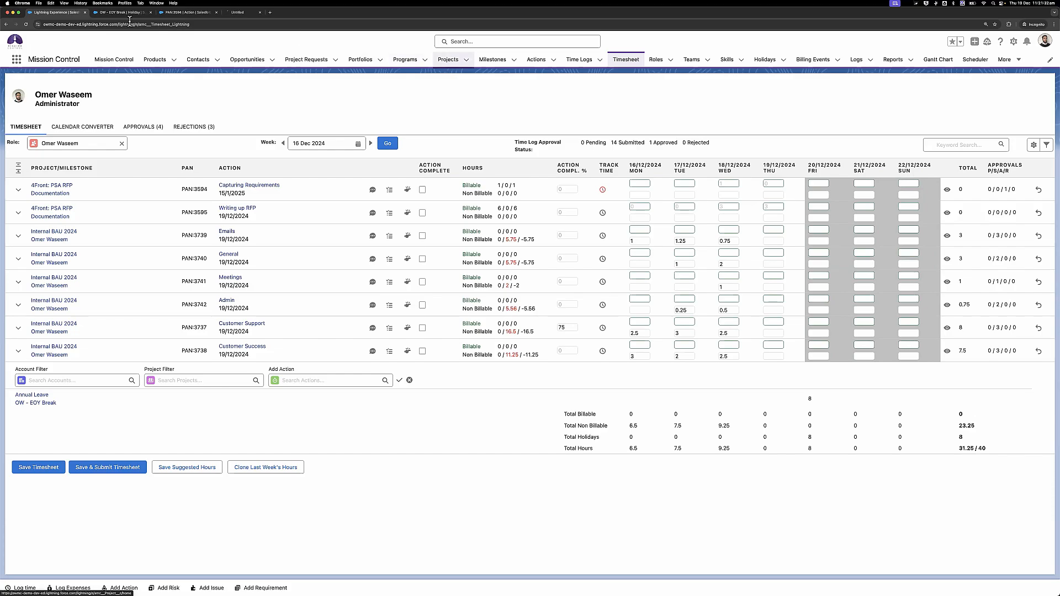
pyautogui.moveTo(231, 16); pyautogui.dragTo(48, 12)
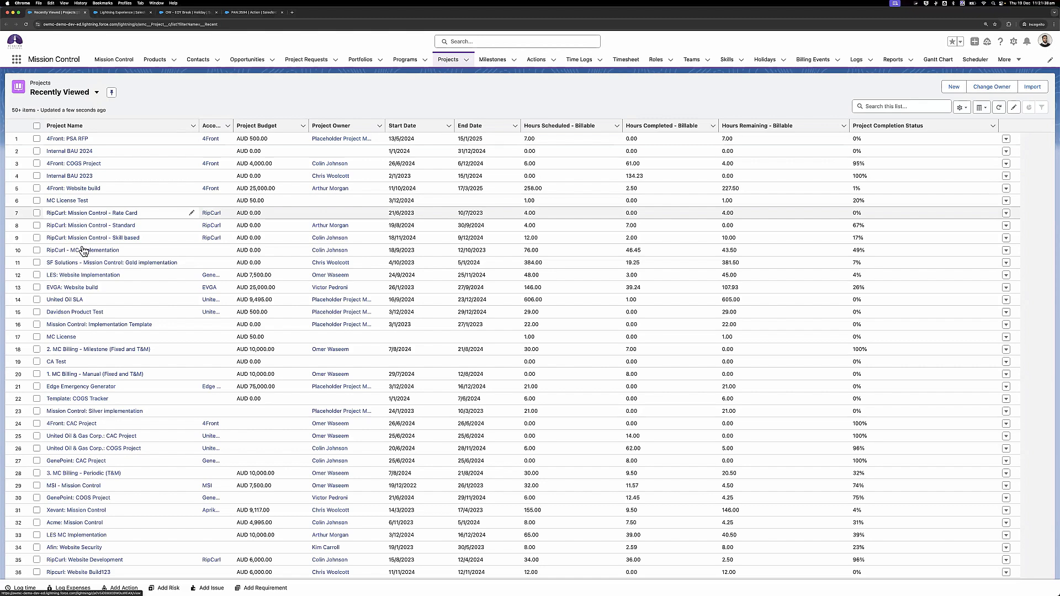
pyautogui.click(90, 266)
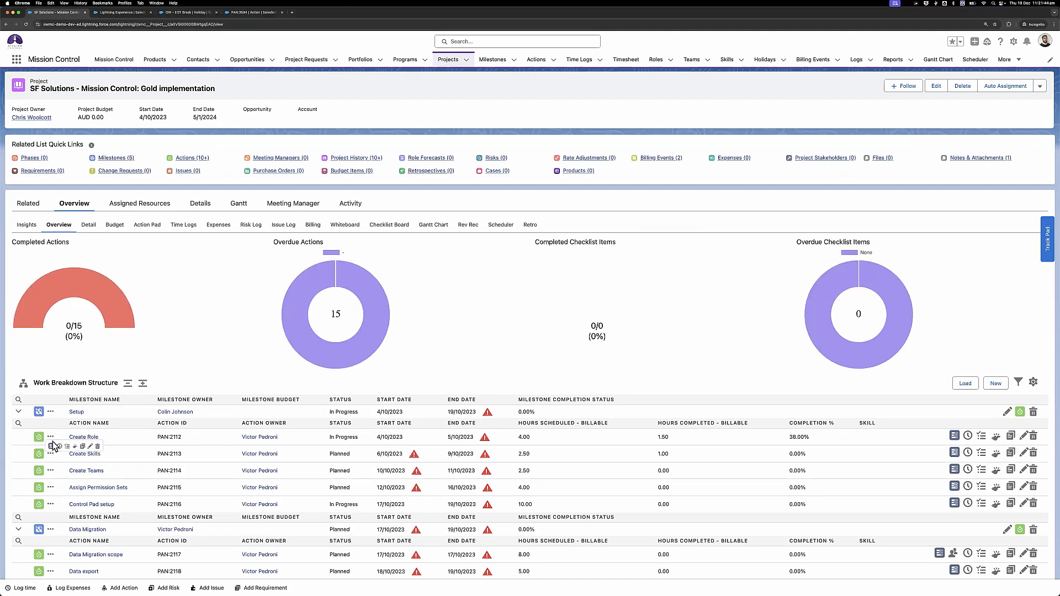
# Log 1 hour against the project's Create Role action for 19 Dec 2024, and return to the timesheet and refresh it.
pyautogui.click(59, 446)
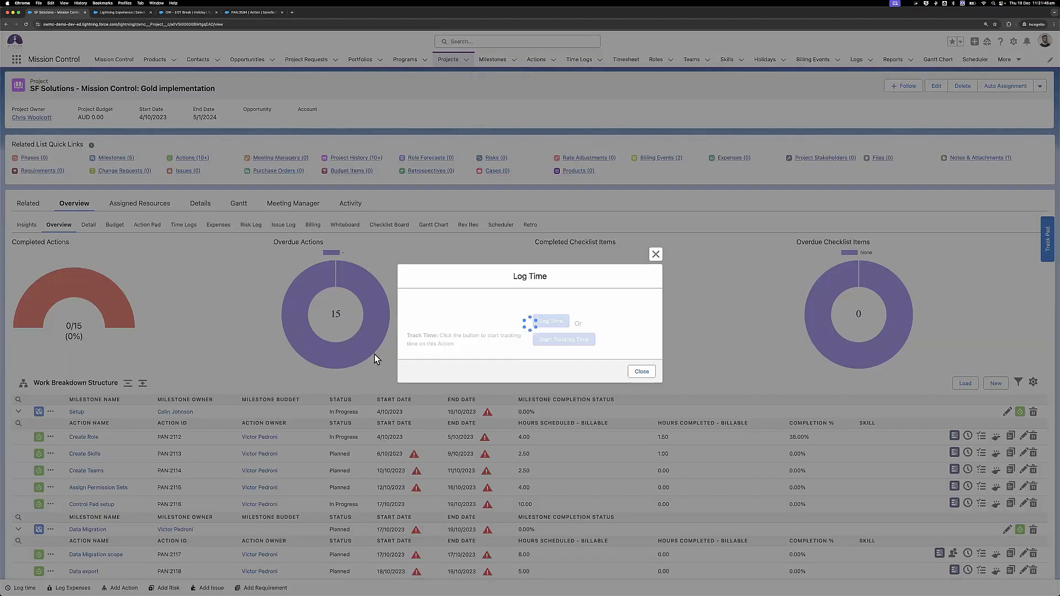
pyautogui.click(465, 368)
pyautogui.write('1')
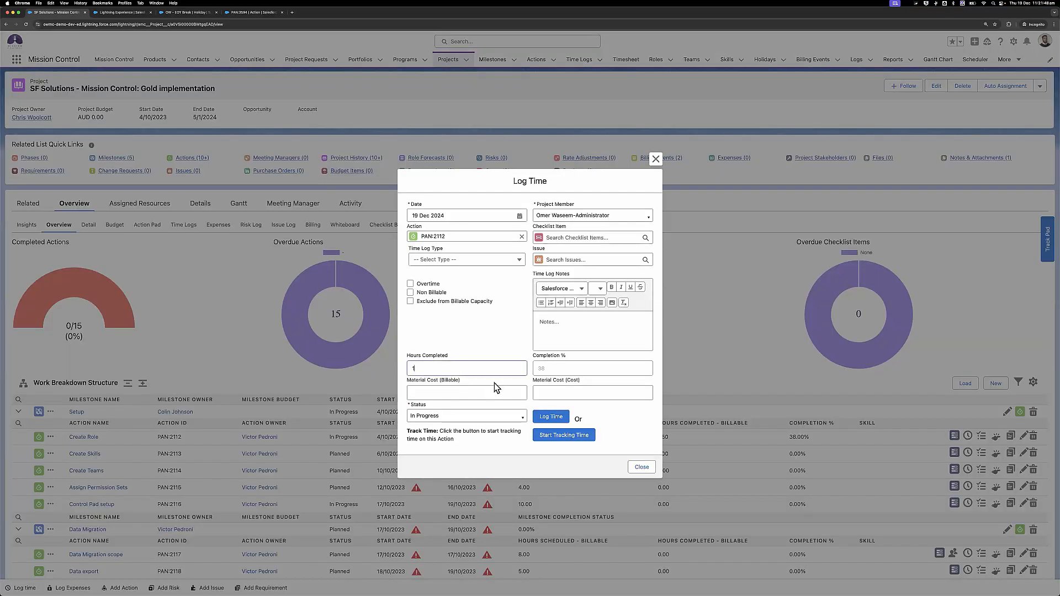
pyautogui.click(551, 418)
pyautogui.click(551, 417)
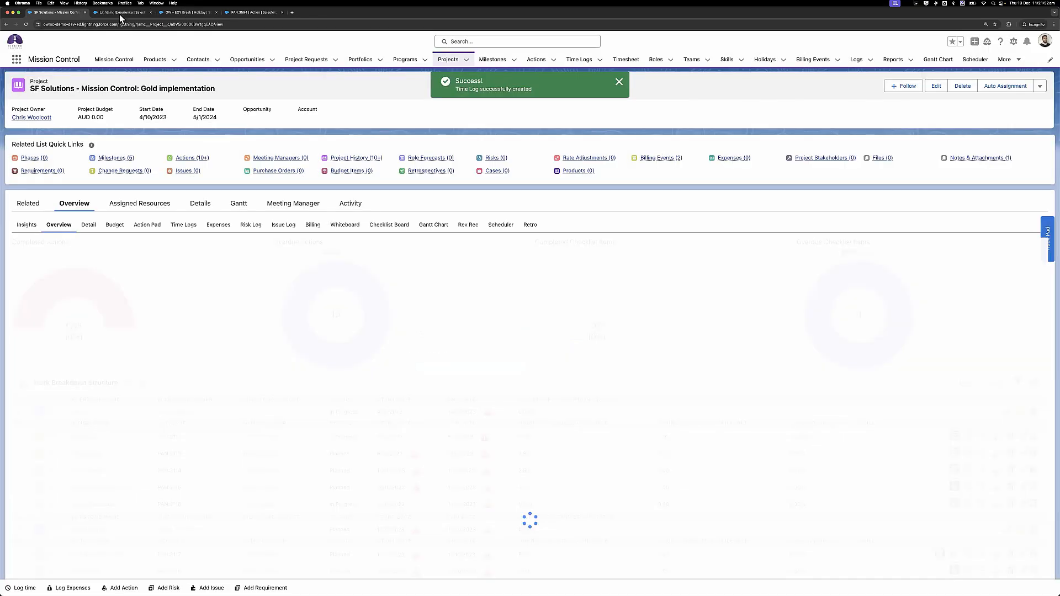
pyautogui.click(119, 12)
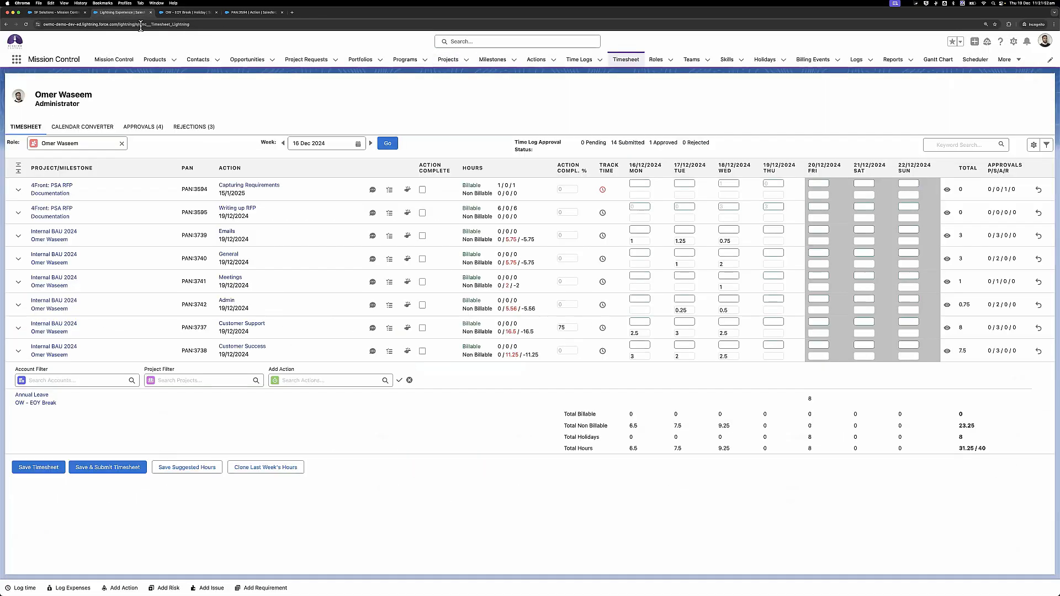
pyautogui.press('super+r')
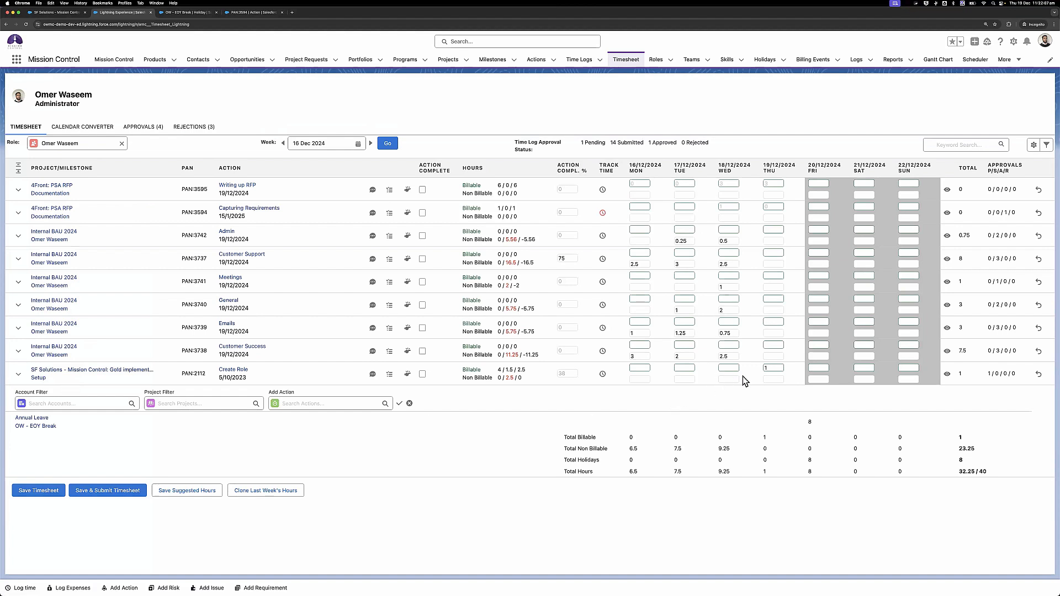
# Filter the actions that can be added by the 4Front account and 4Front: Website build project, and browse them.
pyautogui.click(333, 403)
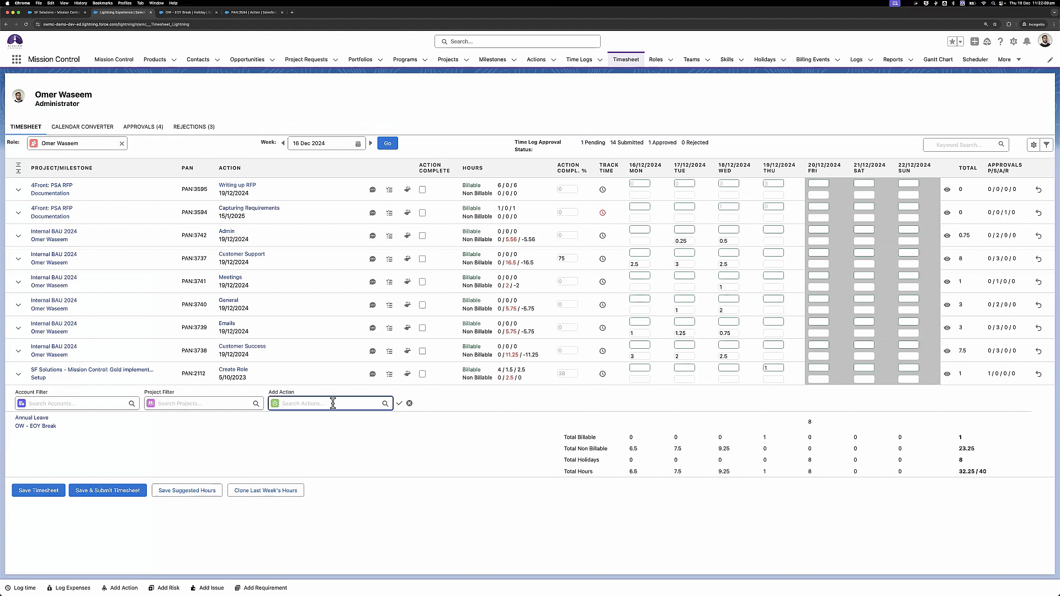
pyautogui.click(292, 417)
pyautogui.click(79, 403)
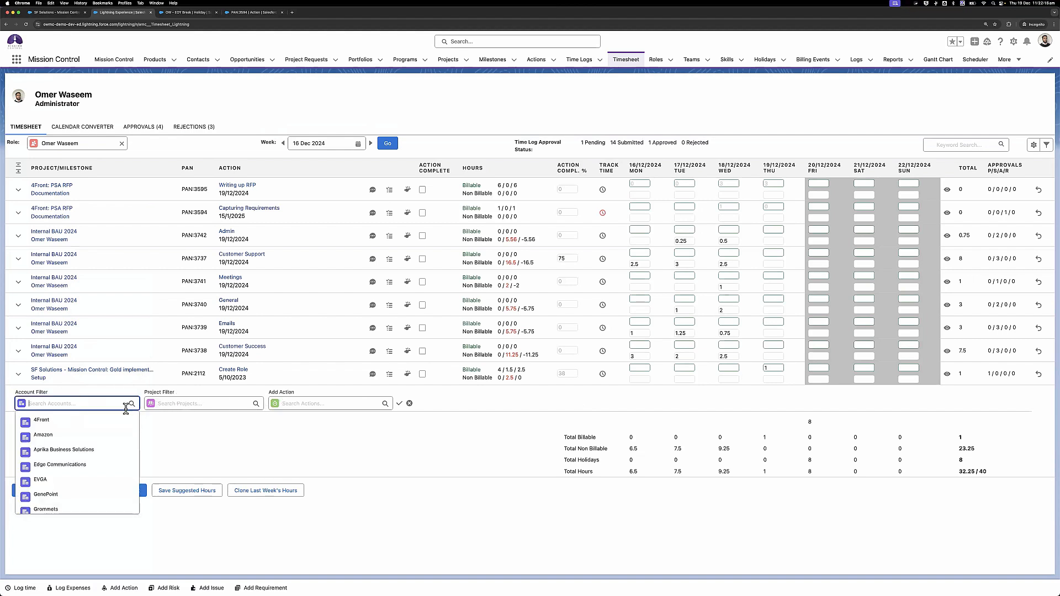
pyautogui.click(59, 424)
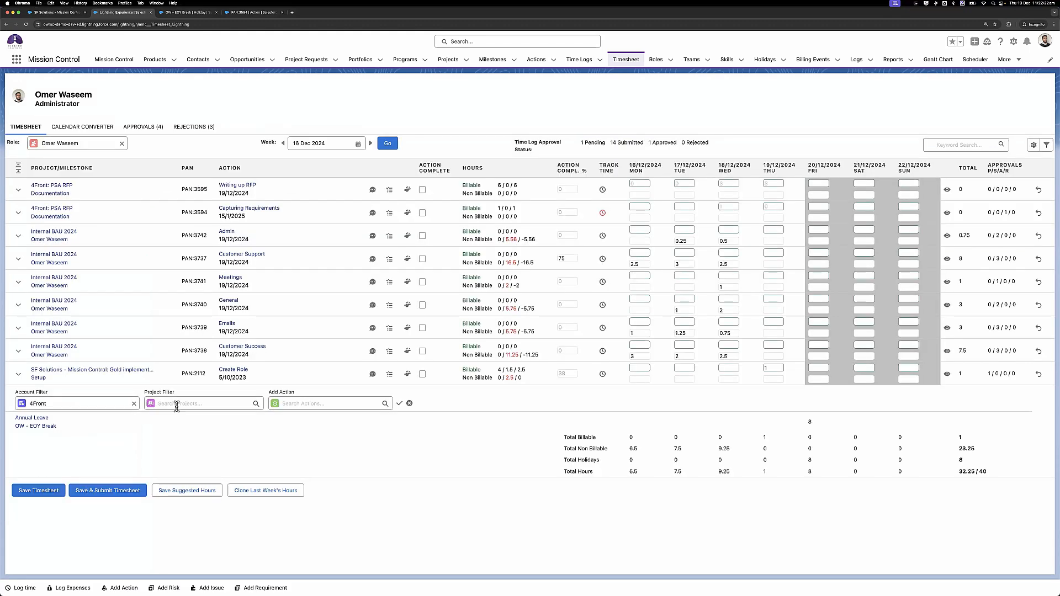
pyautogui.click(177, 406)
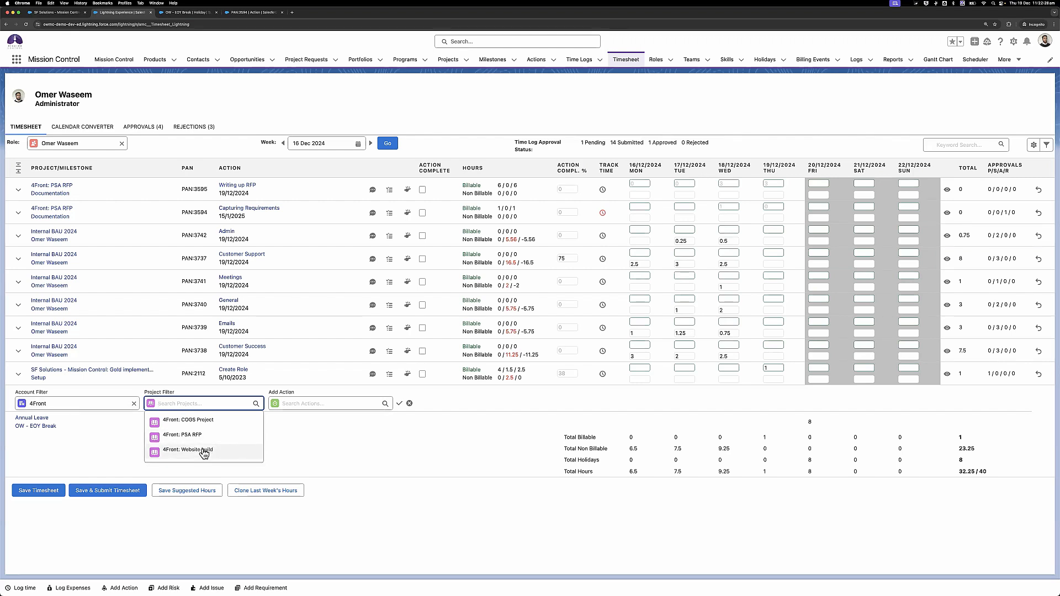
pyautogui.click(204, 451)
pyautogui.click(304, 405)
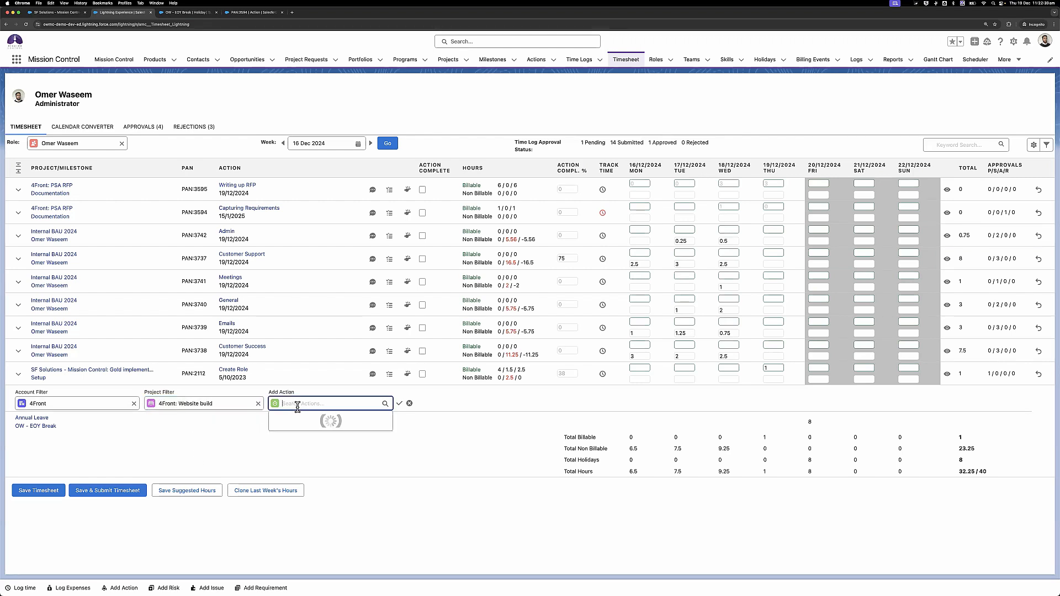
pyautogui.scroll(-3, 309, 466)
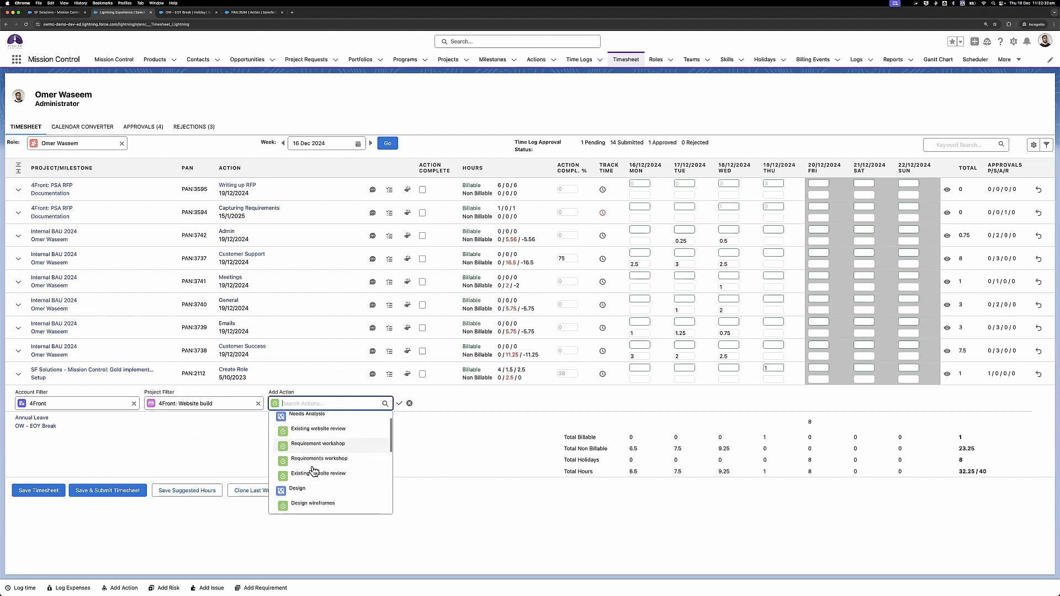
pyautogui.scroll(-5, 313, 469)
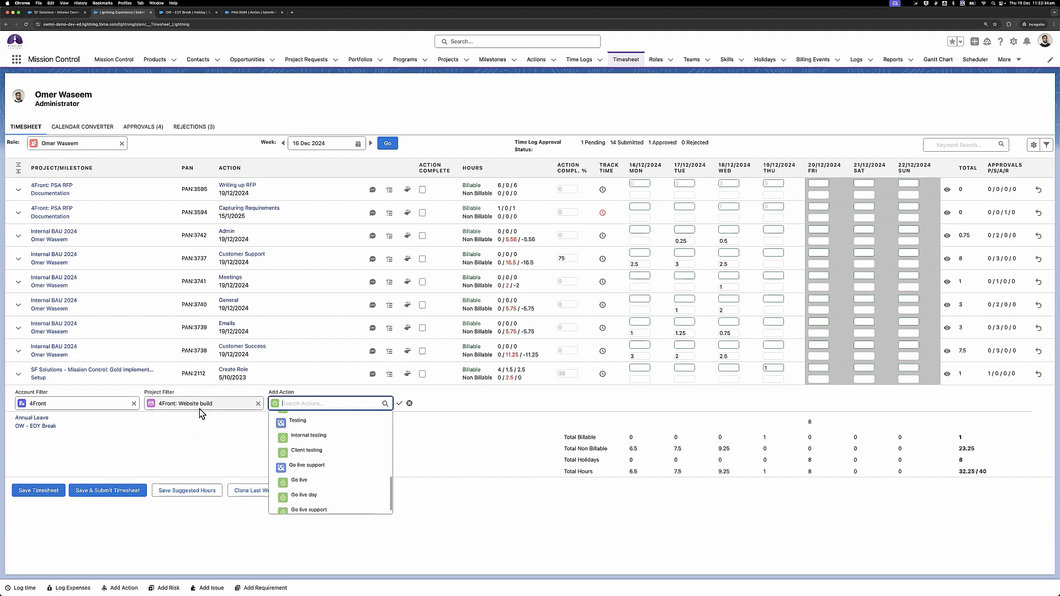
# Clear the account and project filters and browse the unfiltered list of projects.
pyautogui.click(136, 404)
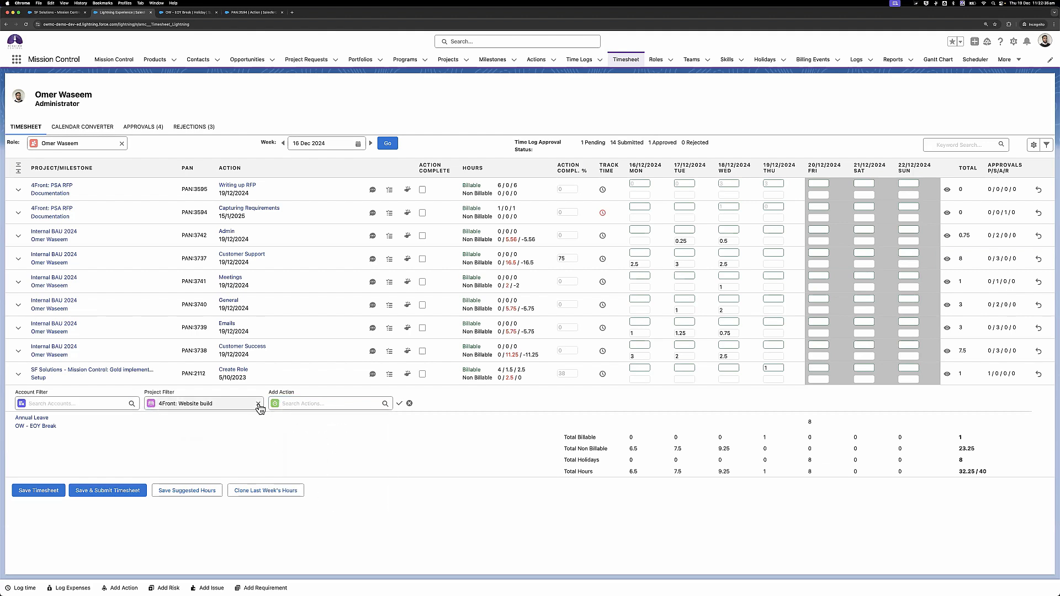
pyautogui.click(258, 404)
pyautogui.click(203, 403)
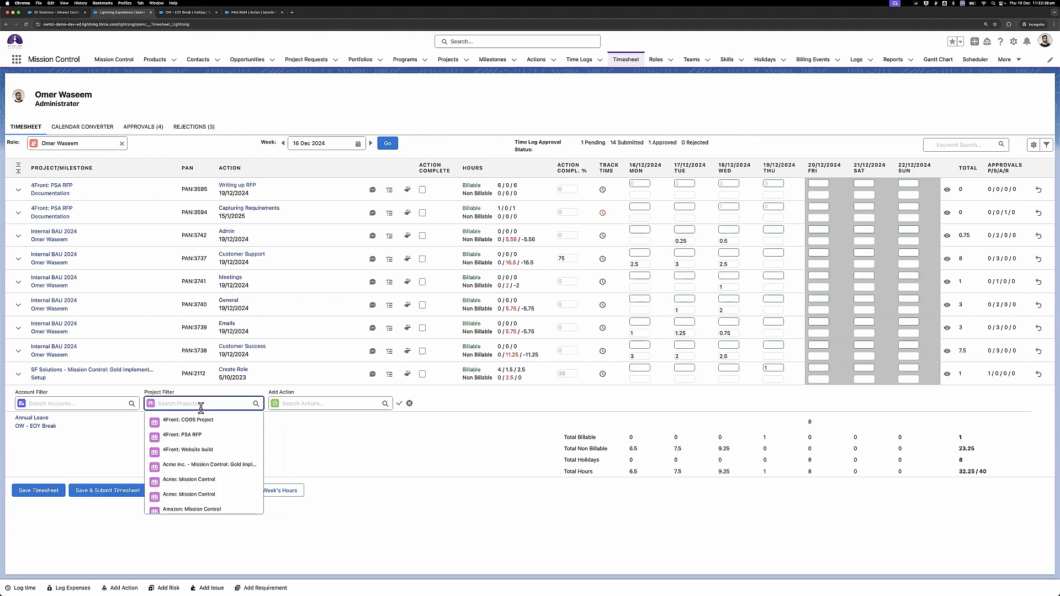
pyautogui.scroll(-5, 204, 441)
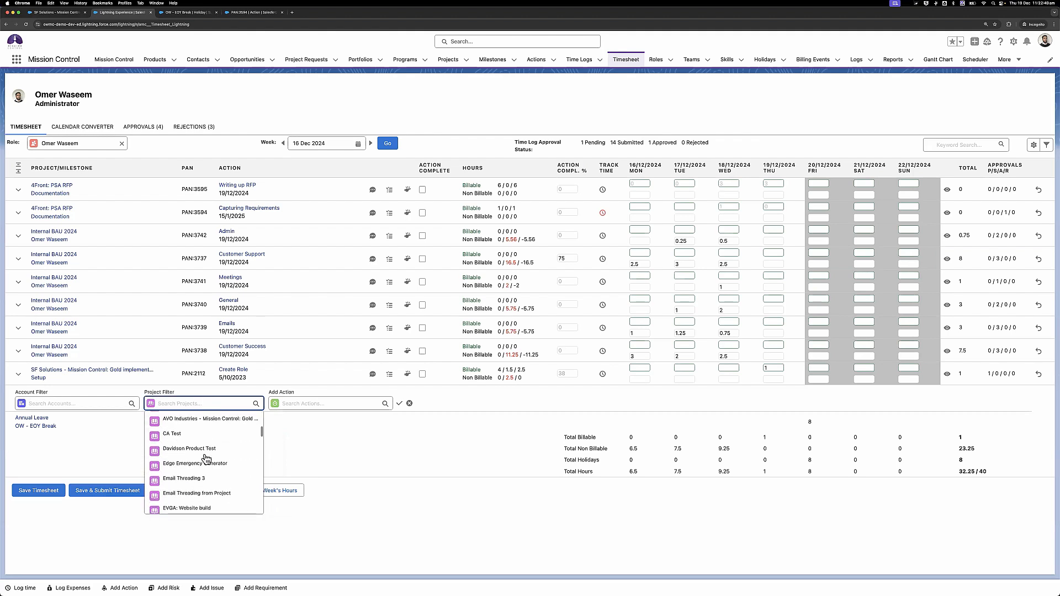
# Try to find the Documentation action without any account or project filter, and reload the timesheet.
pyautogui.click(287, 404)
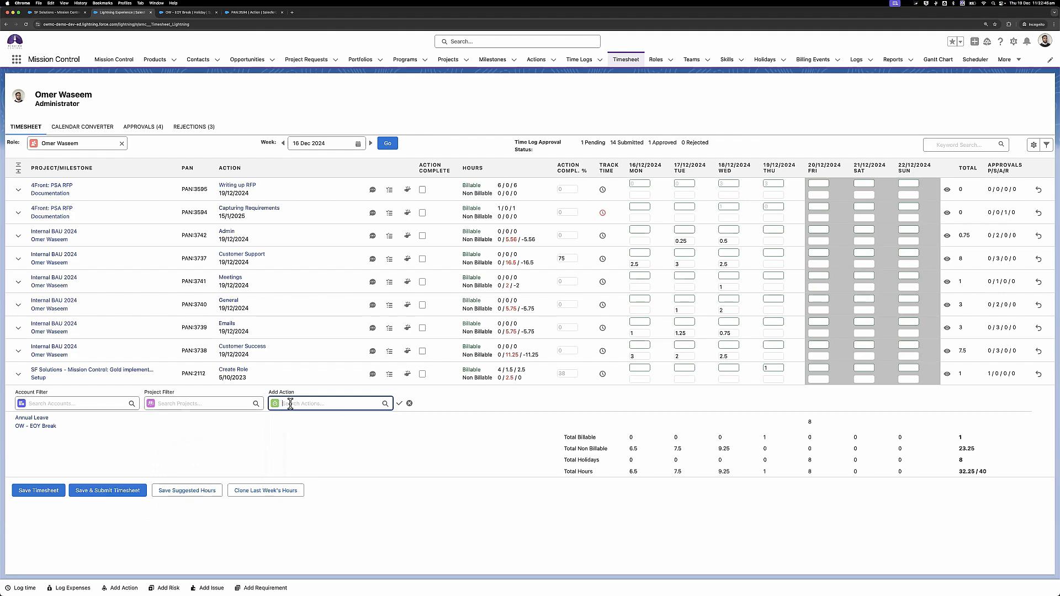
pyautogui.write('Documentation')
pyautogui.press('super+a')
pyautogui.press('BackSpace')
pyautogui.write('D')
pyautogui.click(388, 405)
pyautogui.click(351, 404)
pyautogui.write('Documentat')
pyautogui.click(360, 421)
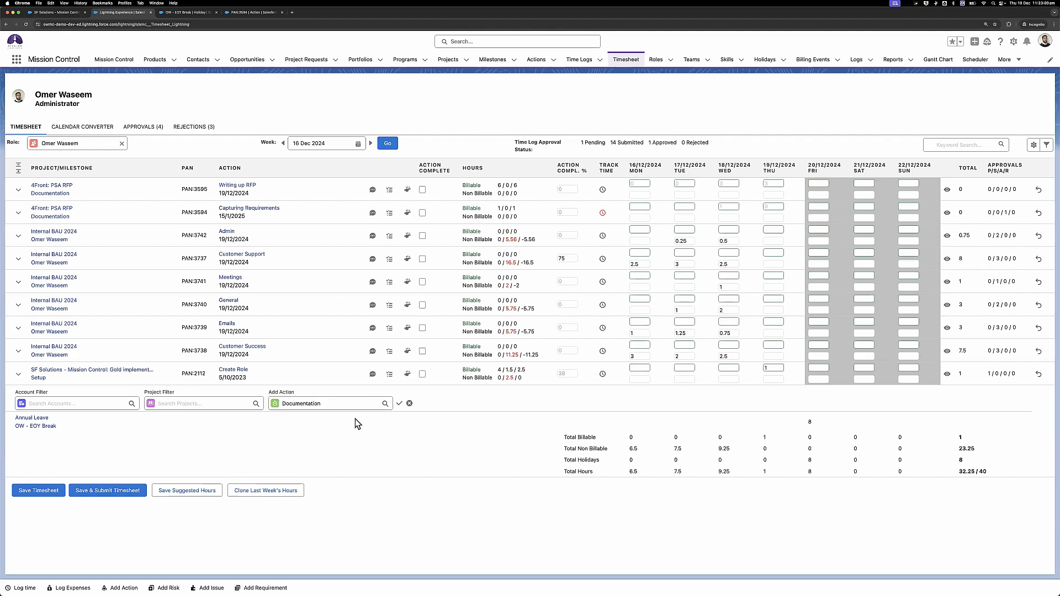
pyautogui.press('super+r')
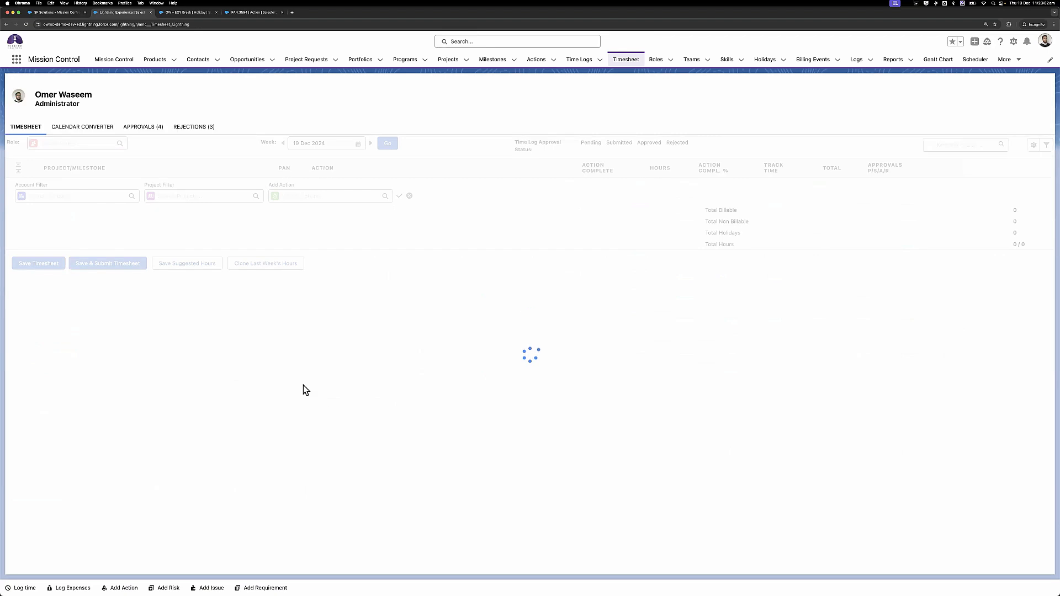
# Search the actions for "Docum", examine the matching projects and milestones, and clear the search.
pyautogui.click(313, 404)
pyautogui.write('Do')
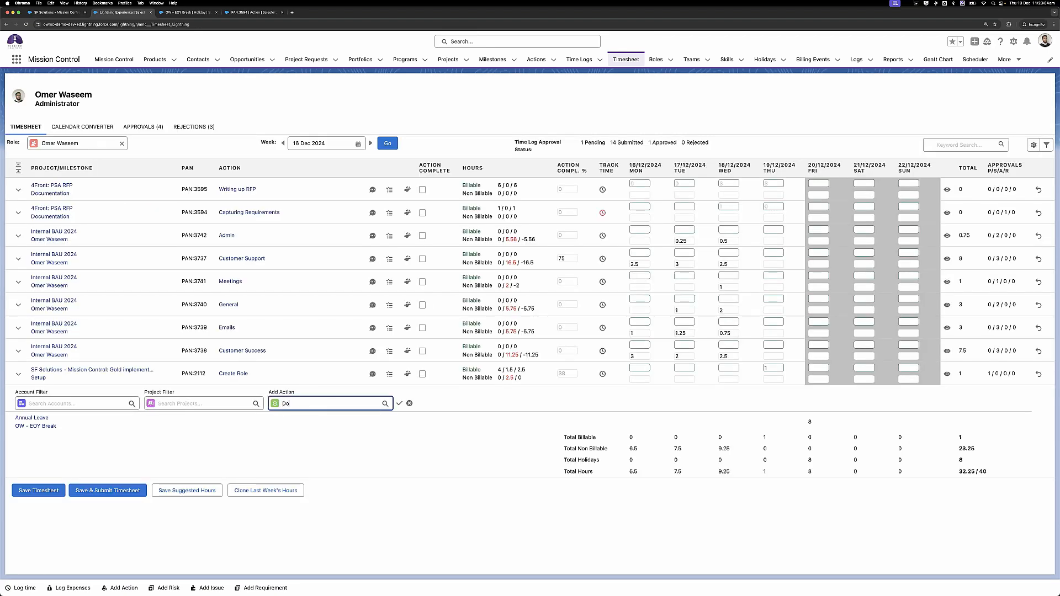
pyautogui.write('cum')
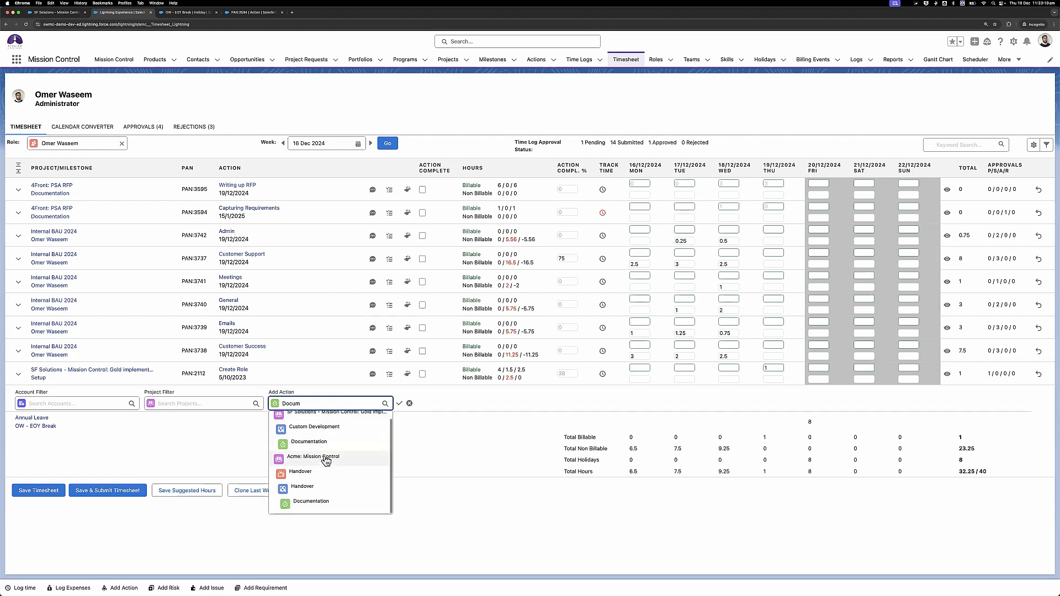
pyautogui.scroll(-1, 325, 499)
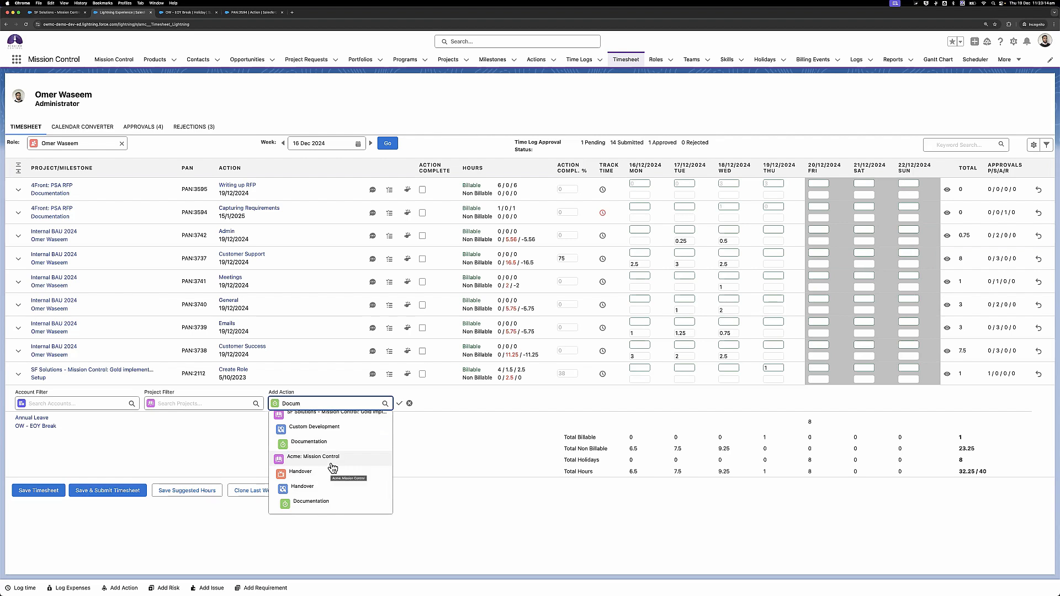
pyautogui.click(409, 403)
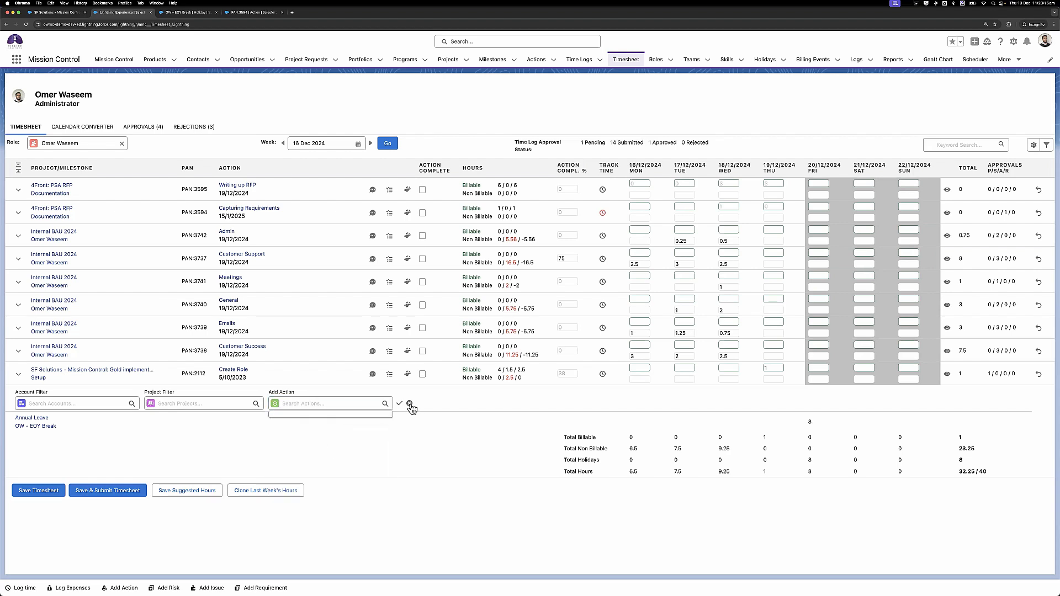
# Add the Documentation action from the SF Solutions project's Custom Development milestone to the timesheet as a new row.
pyautogui.click(334, 407)
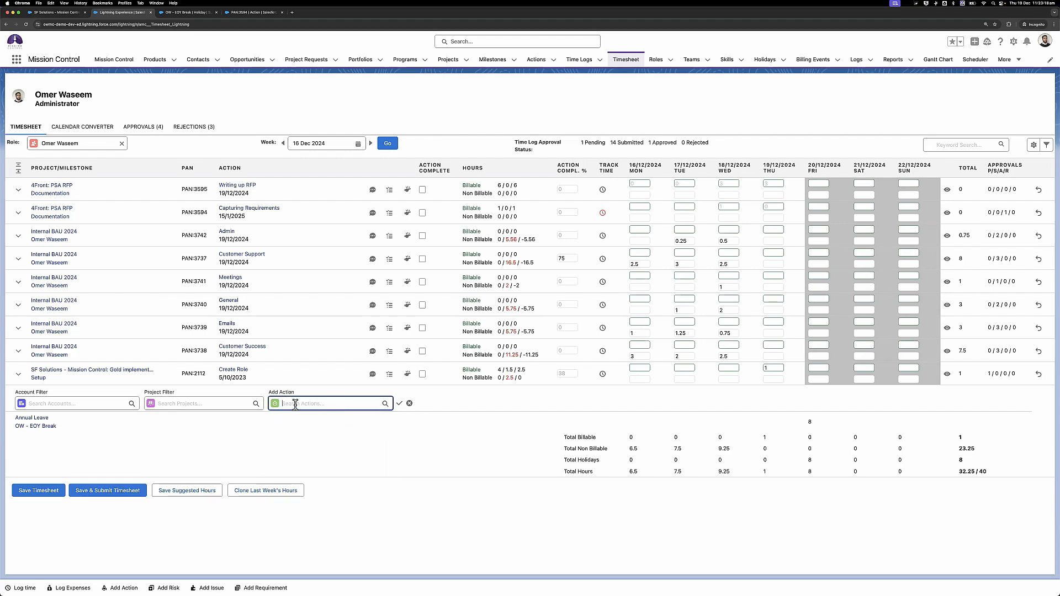
pyautogui.write('Documentat')
pyautogui.click(382, 429)
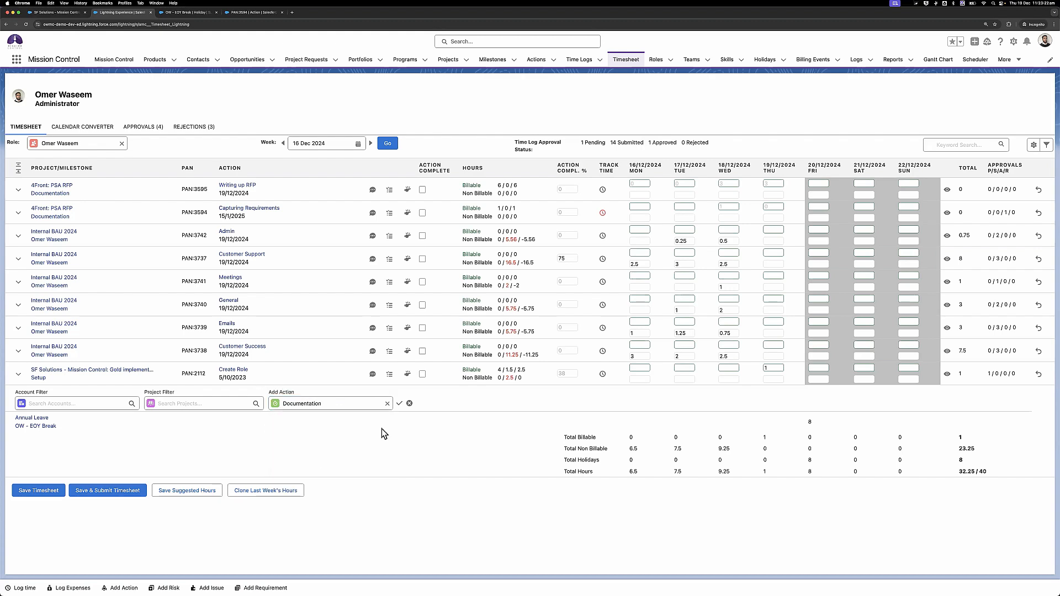
pyautogui.click(400, 403)
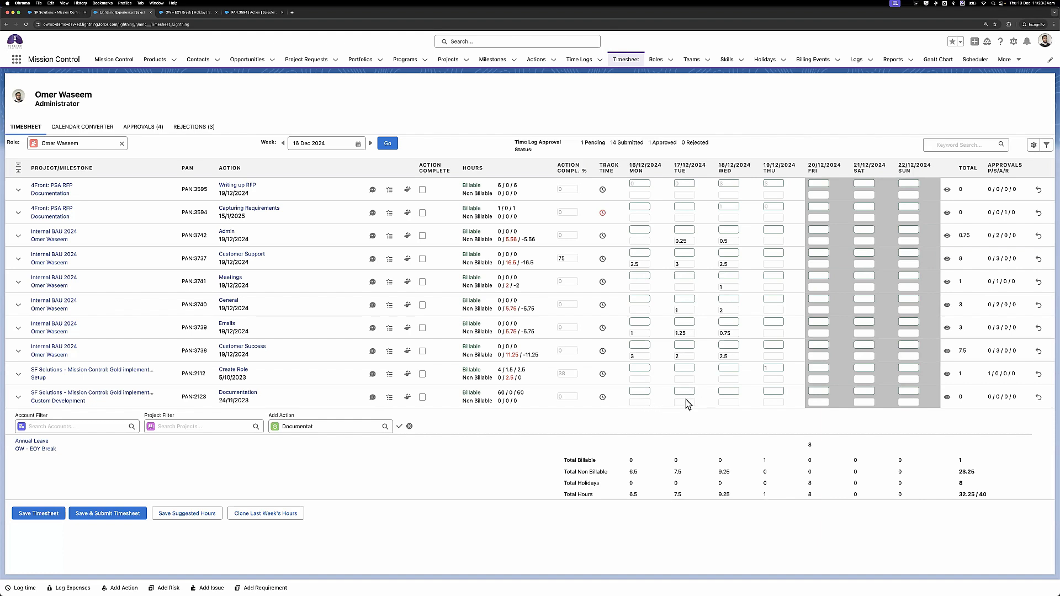
# Leave for the Time Logs list, return to the timesheet to check its rows, and reopen the action search.
pyautogui.click(580, 59)
pyautogui.click(634, 61)
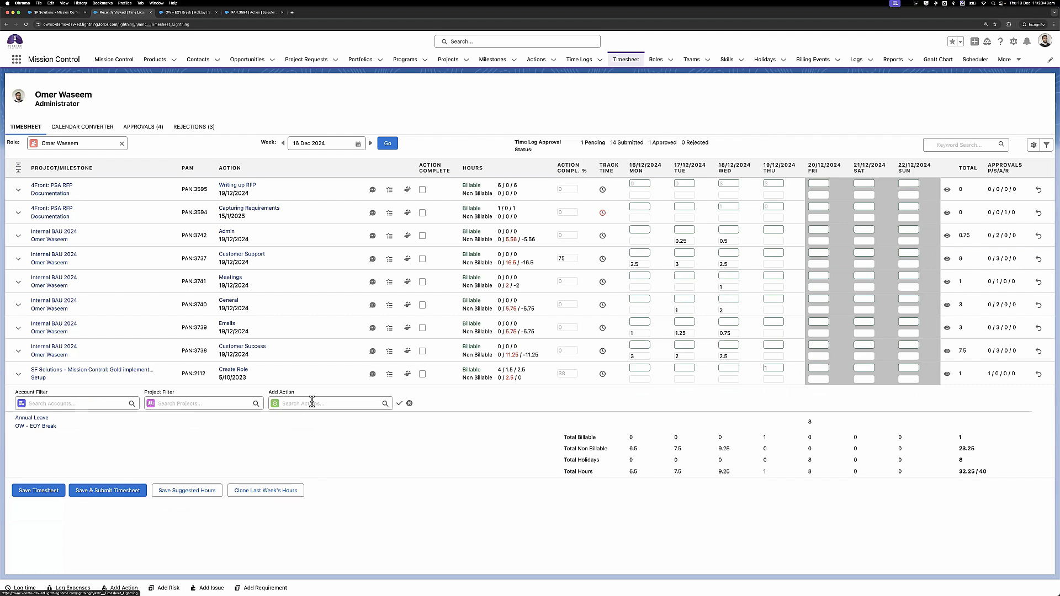
pyautogui.click(311, 402)
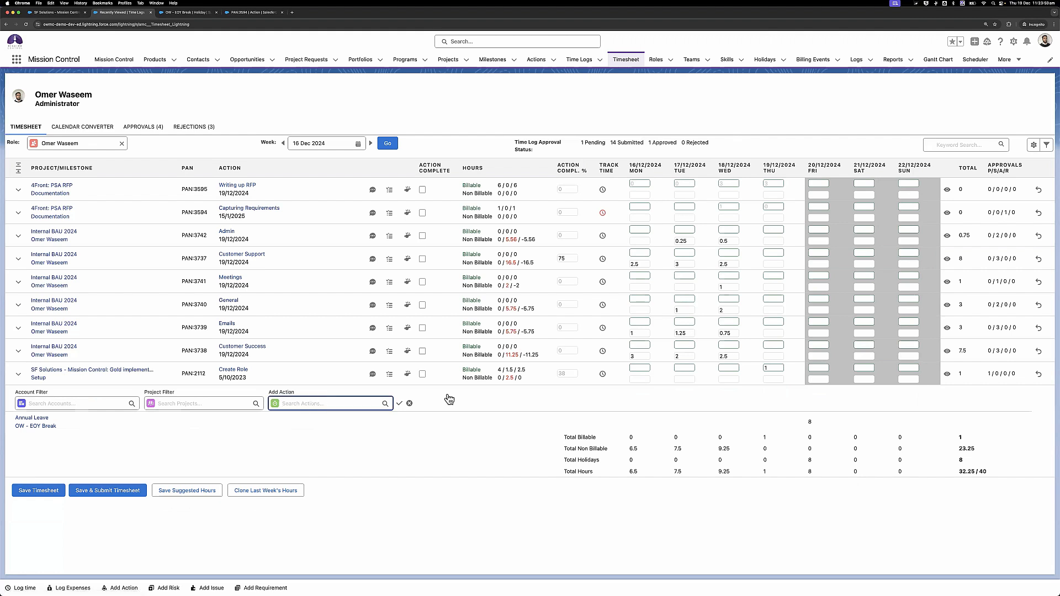
# Save and submit the timesheet for the week of 16 Dec 2024, accepting total hours below the suggested amount.
pyautogui.click(577, 399)
pyautogui.click(88, 492)
pyautogui.click(126, 490)
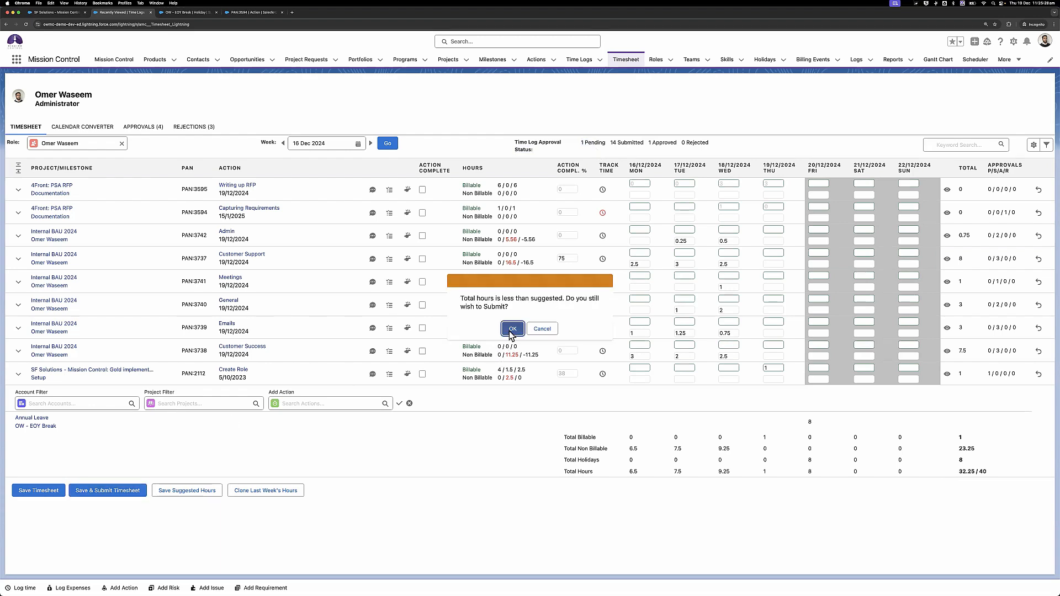
pyautogui.click(512, 329)
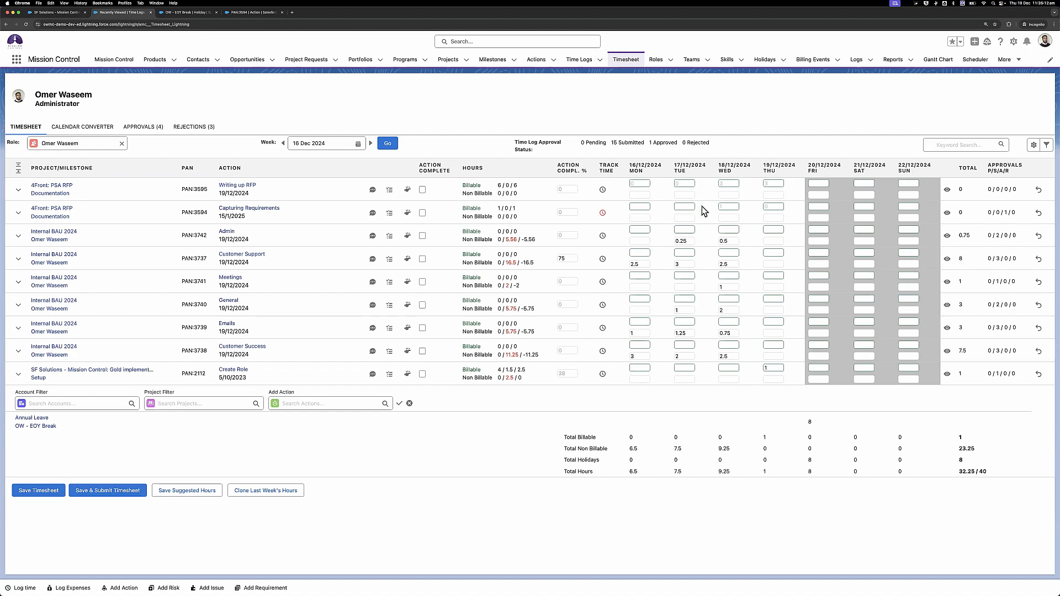
# Save the suggested hours to the timesheet and view the Writing up RFP time log for 18 December without editing it.
pyautogui.click(165, 495)
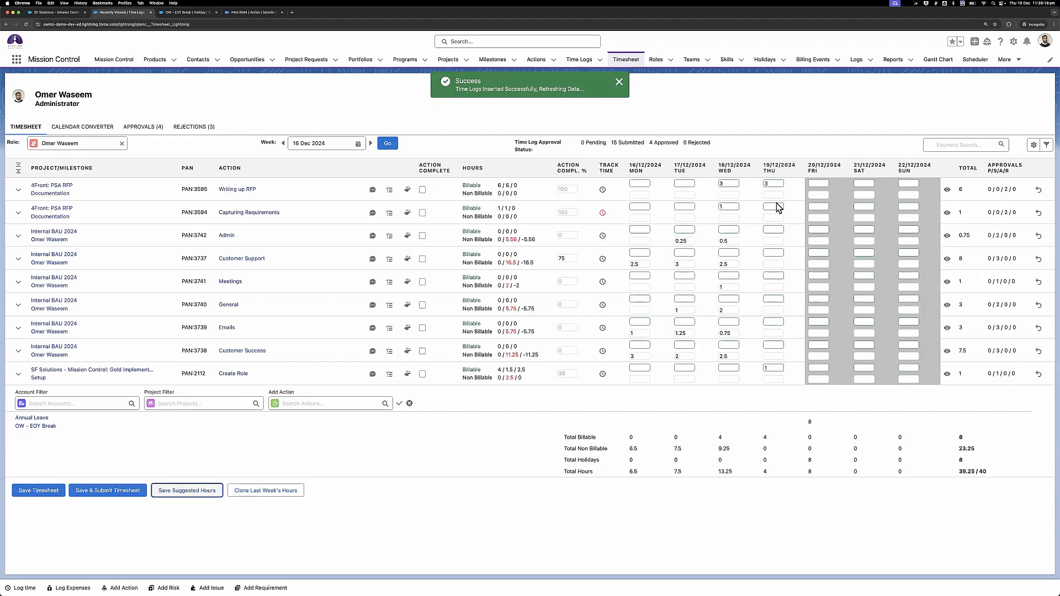
pyautogui.click(732, 186)
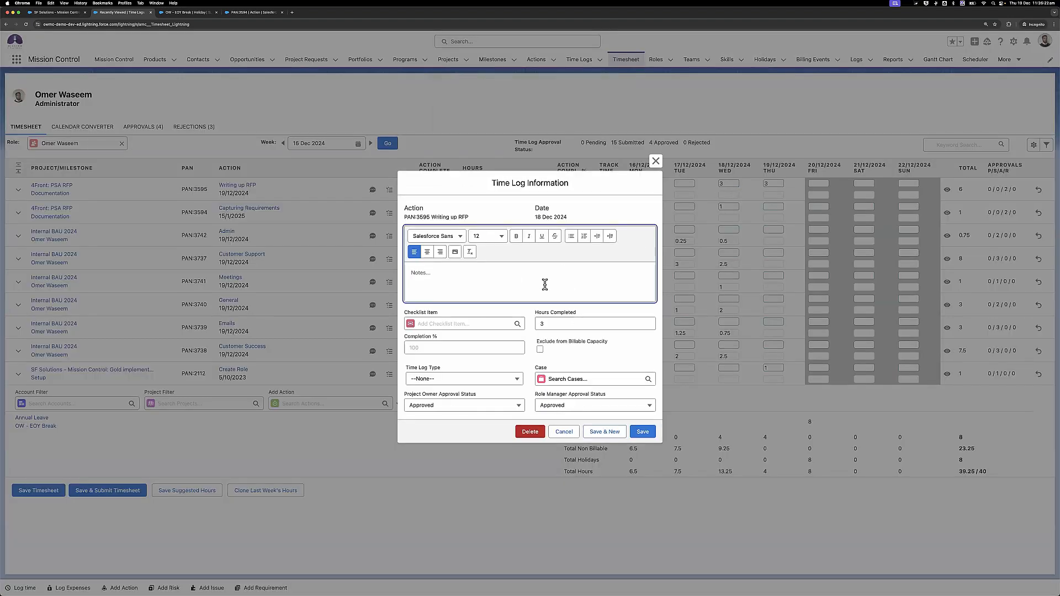
pyautogui.click(566, 431)
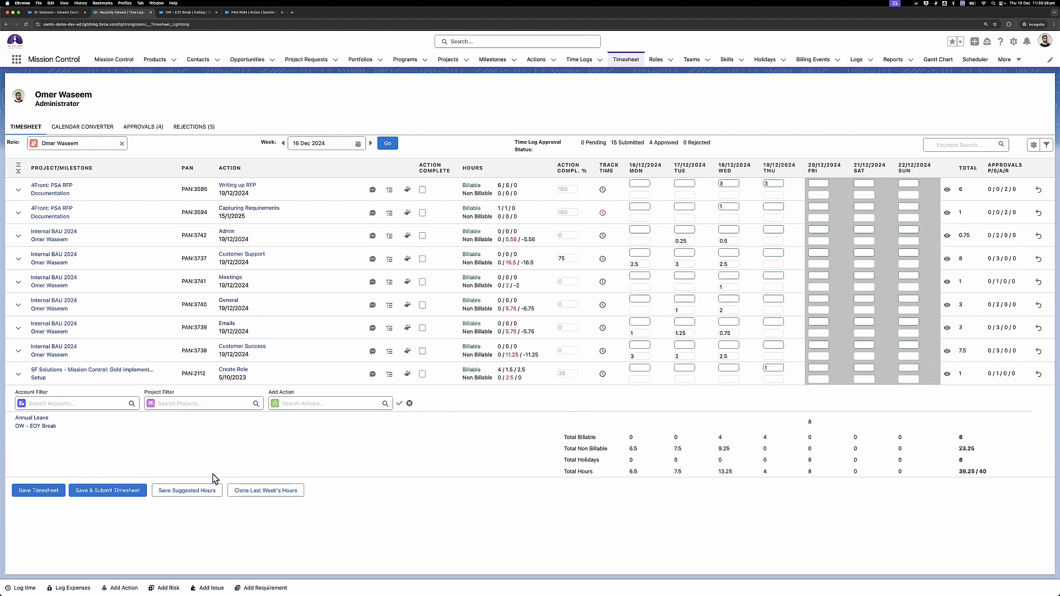
# Start cloning last week's time logs, review the draft rows, and remove the seven rows above Design UI.
pyautogui.click(247, 497)
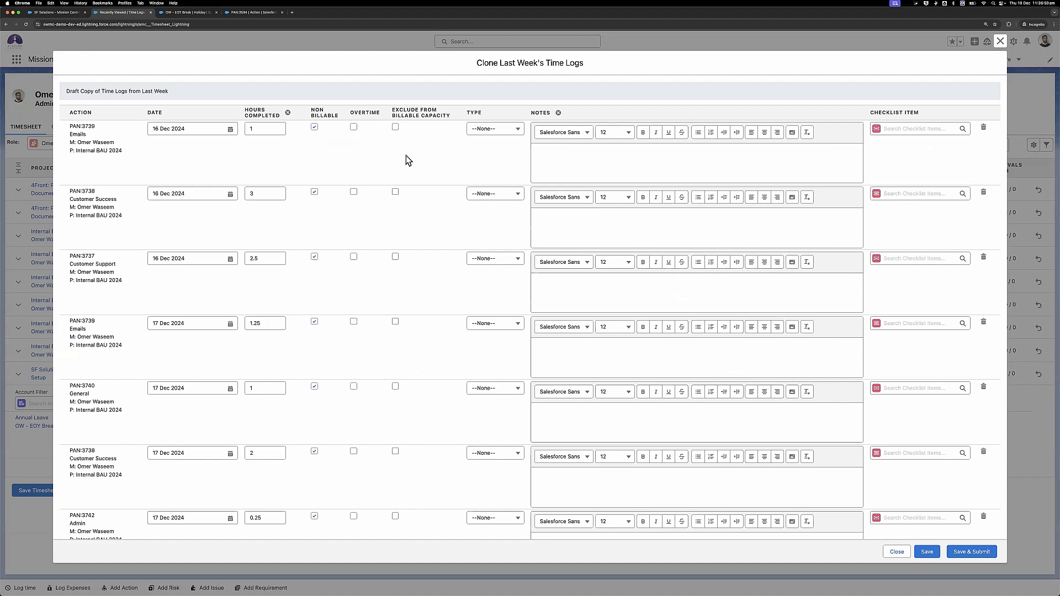
pyautogui.scroll(-7, 443, 213)
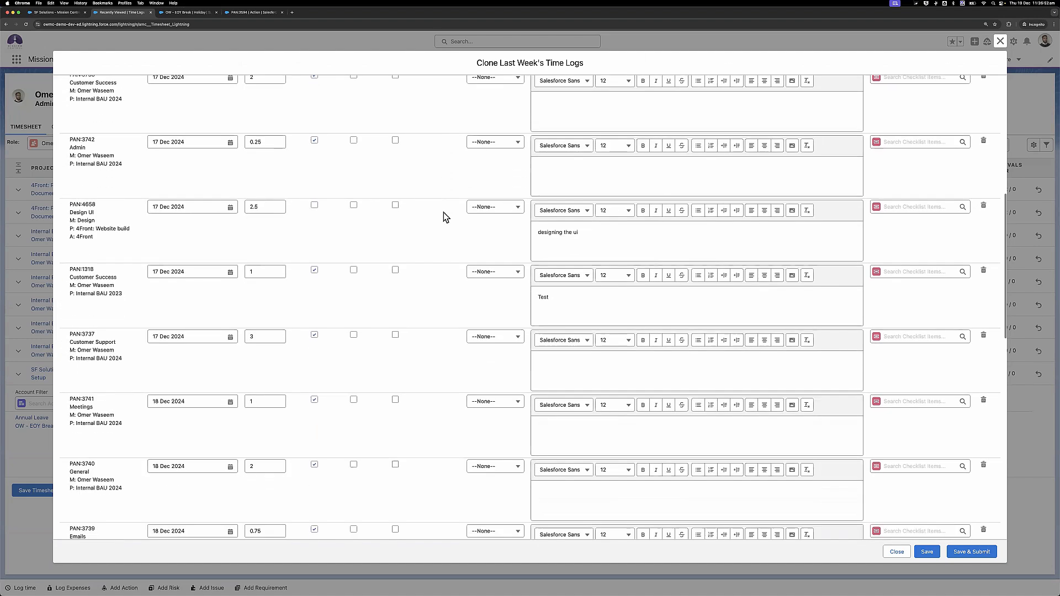
pyautogui.scroll(7, 442, 212)
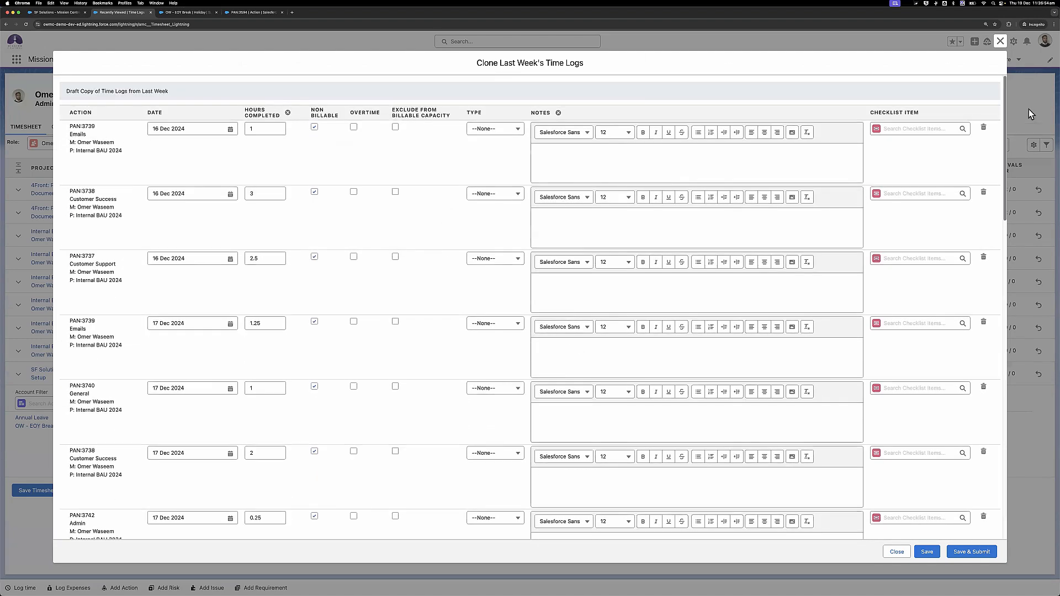
pyautogui.click(985, 131)
pyautogui.click(985, 130)
pyautogui.click(986, 131)
pyautogui.click(986, 131)
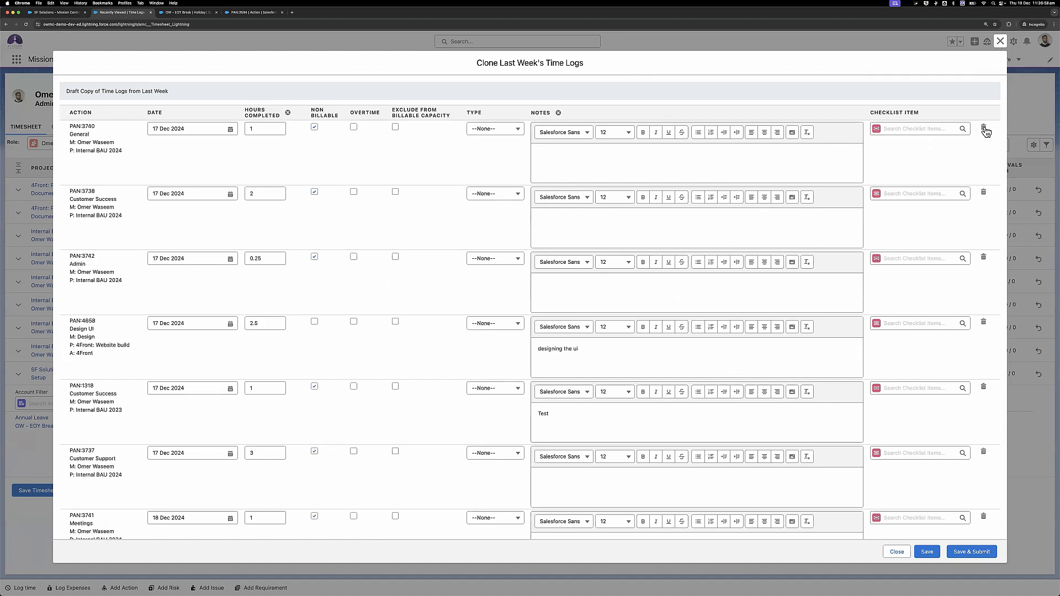
pyautogui.click(986, 131)
pyautogui.click(985, 131)
pyautogui.click(985, 131)
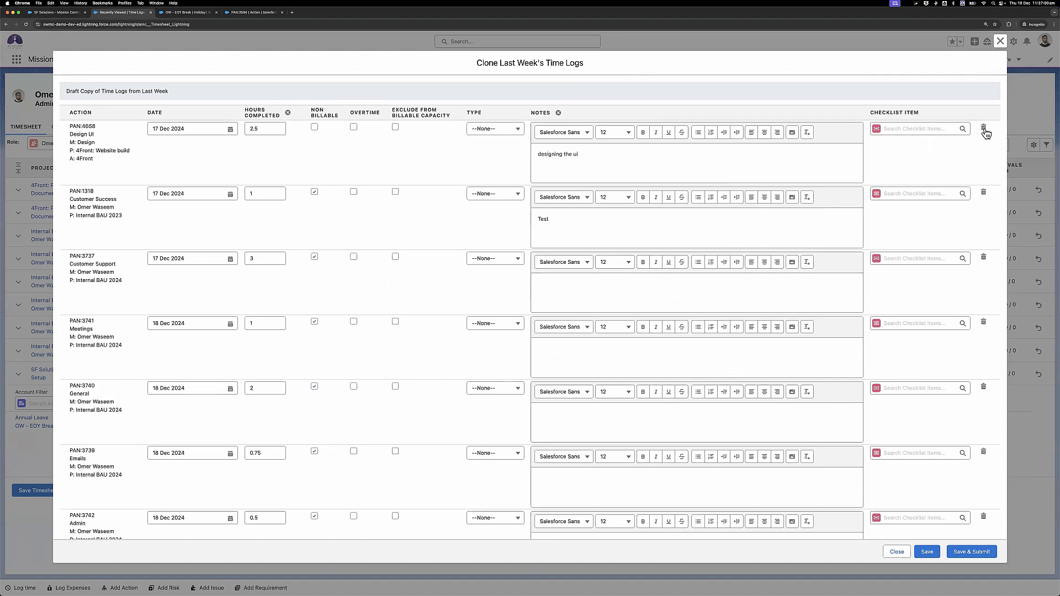
# Remove every draft time log listed below Design UI from the clone of last week's logs.
pyautogui.click(983, 193)
pyautogui.click(983, 193)
pyautogui.click(983, 193)
pyautogui.click(983, 193)
pyautogui.click(983, 193)
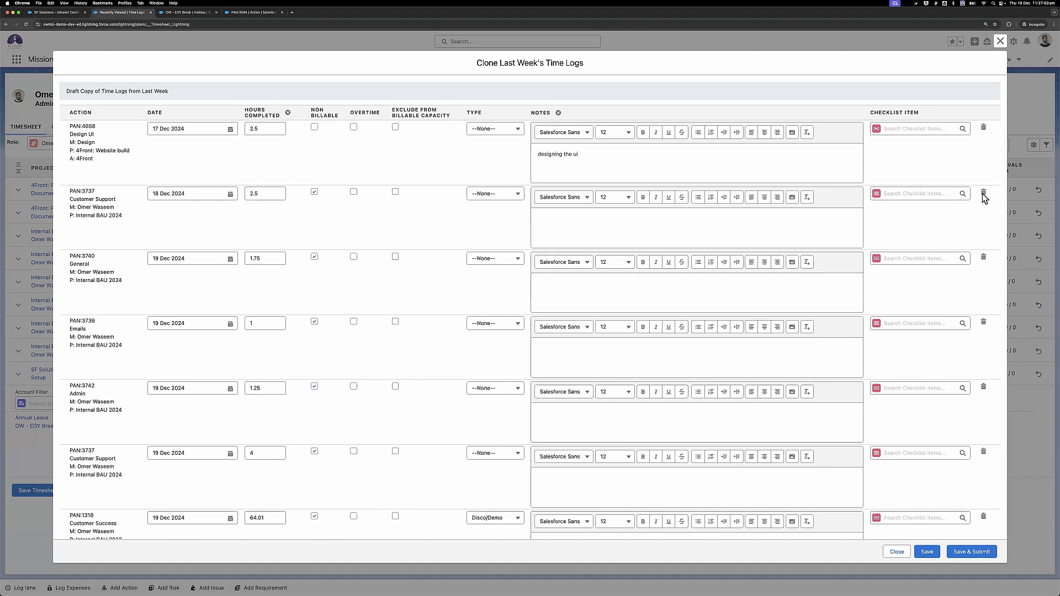
pyautogui.click(983, 193)
pyautogui.click(983, 204)
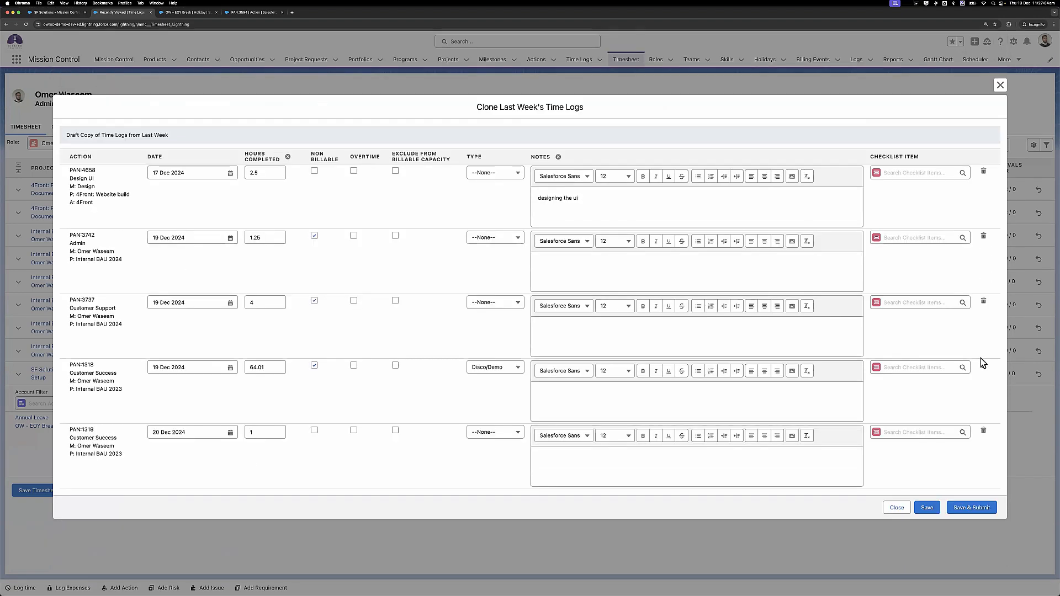
pyautogui.click(983, 431)
pyautogui.click(983, 401)
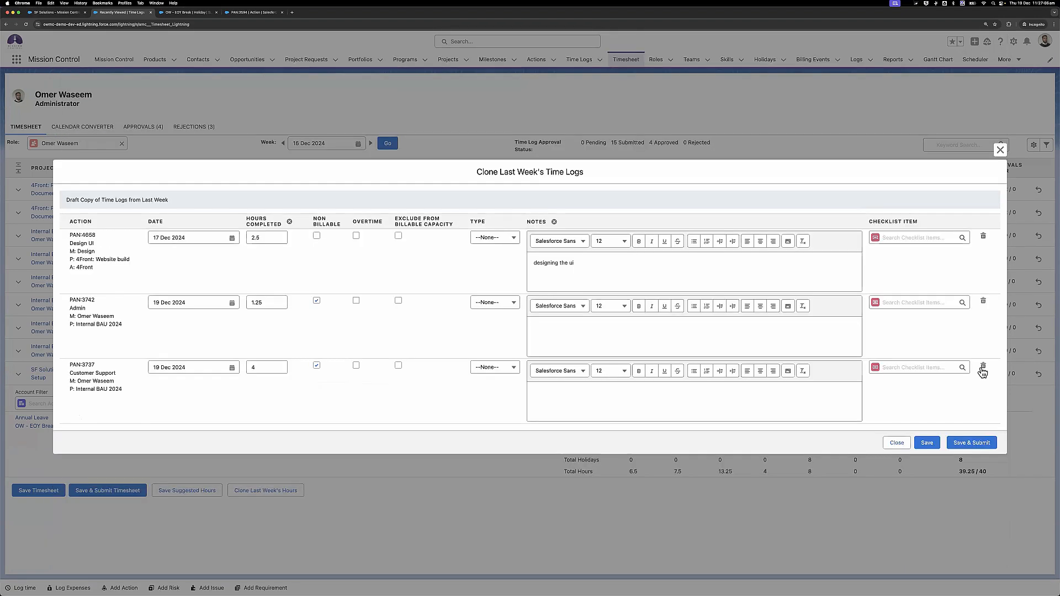
pyautogui.click(983, 369)
pyautogui.click(983, 332)
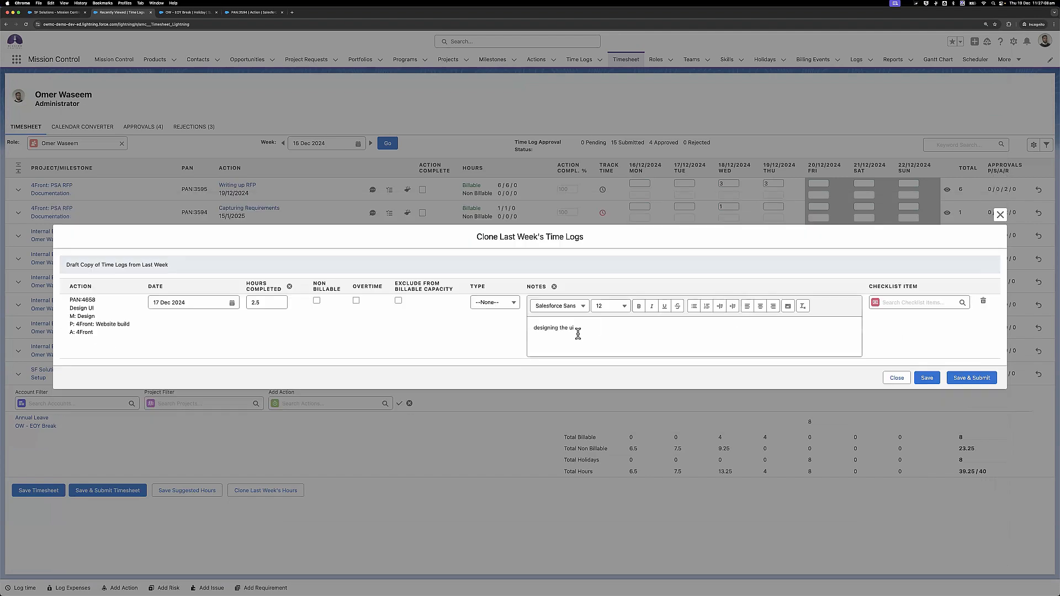
# Set the Design UI draft to 3 hours and non-billable, close the clone without saving, and reload the timesheet.
pyautogui.click(615, 340)
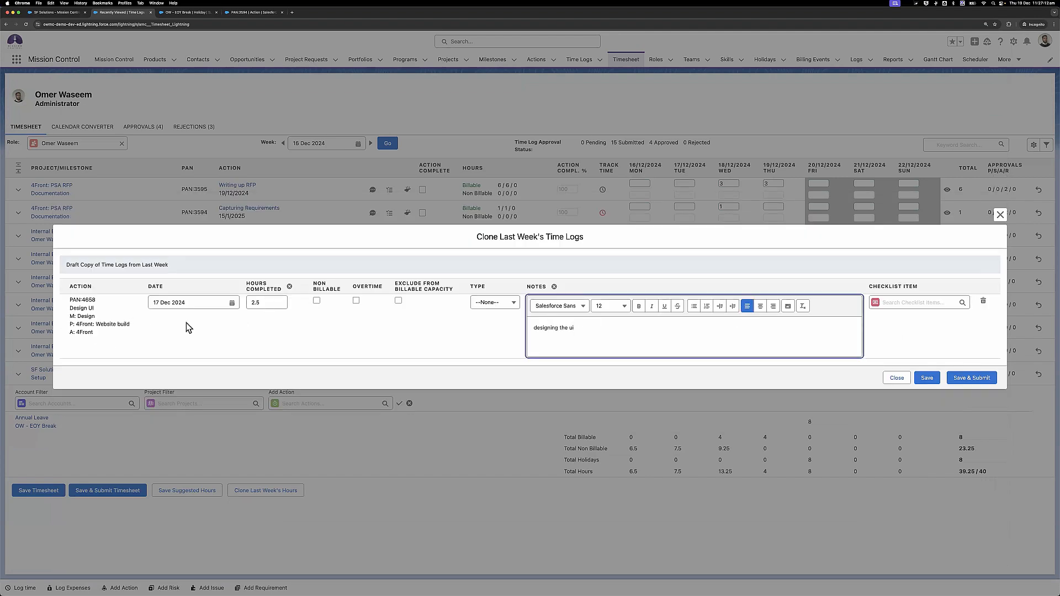
pyautogui.click(258, 304)
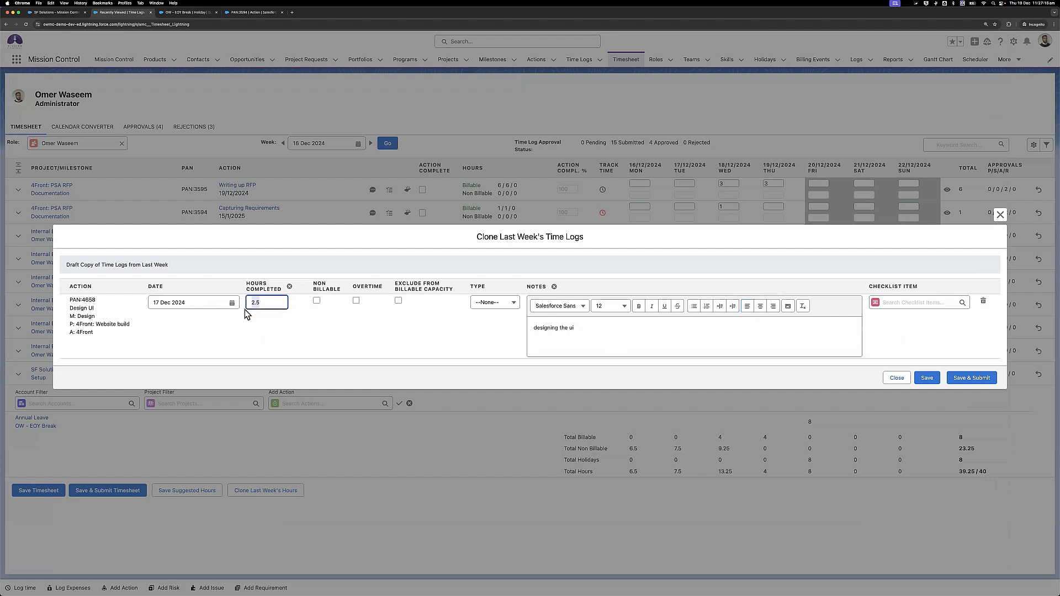
pyautogui.write('3')
pyautogui.click(319, 302)
pyautogui.click(607, 335)
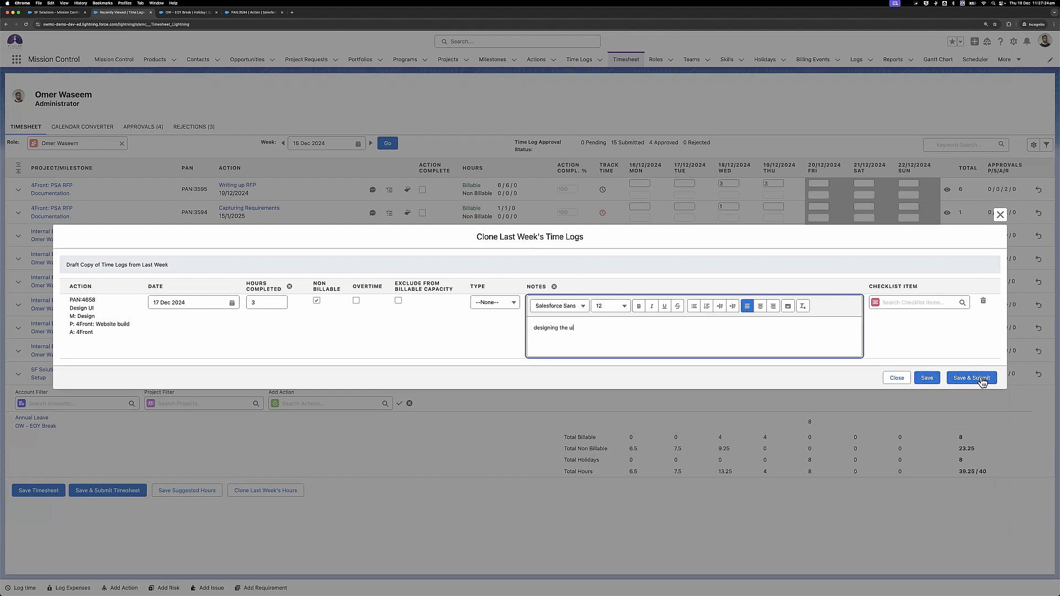
pyautogui.click(895, 378)
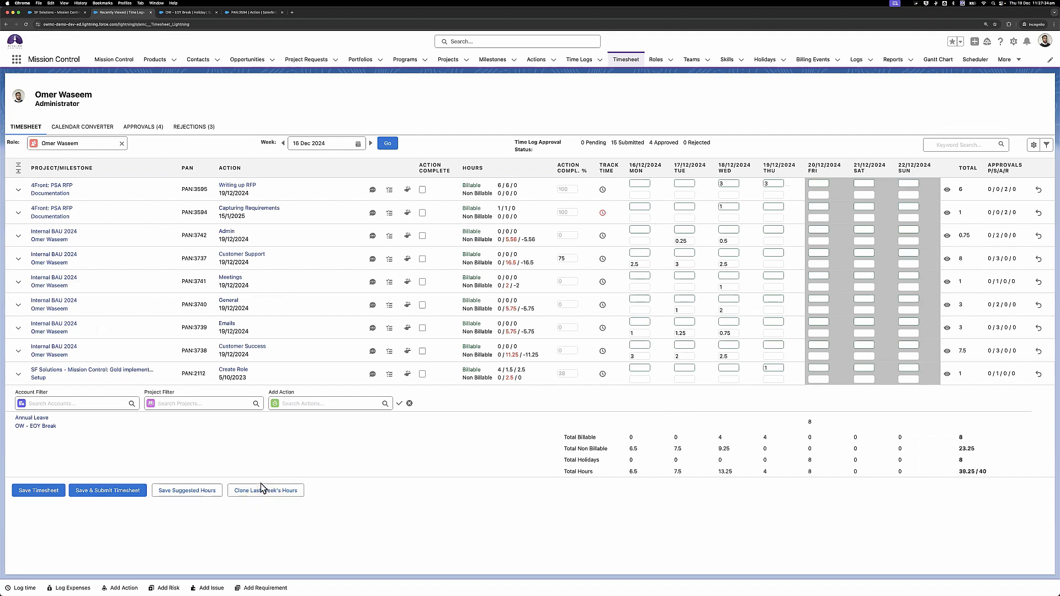
pyautogui.press('super+r')
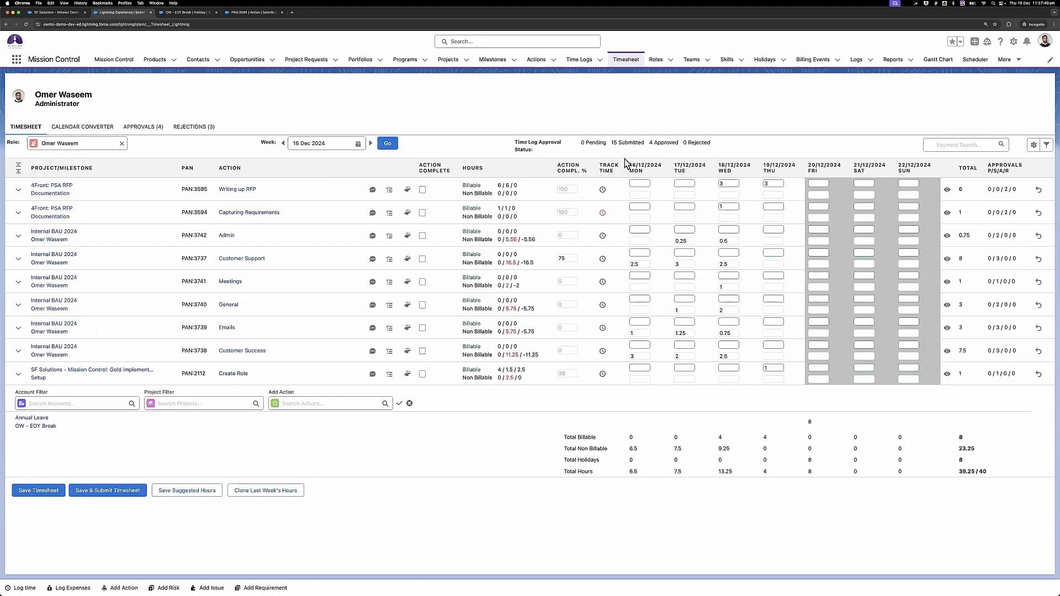
# Stop the Capturing Requirements timer, save its time log with case 00001001 linked, and check the saved 19 December entry.
pyautogui.click(603, 214)
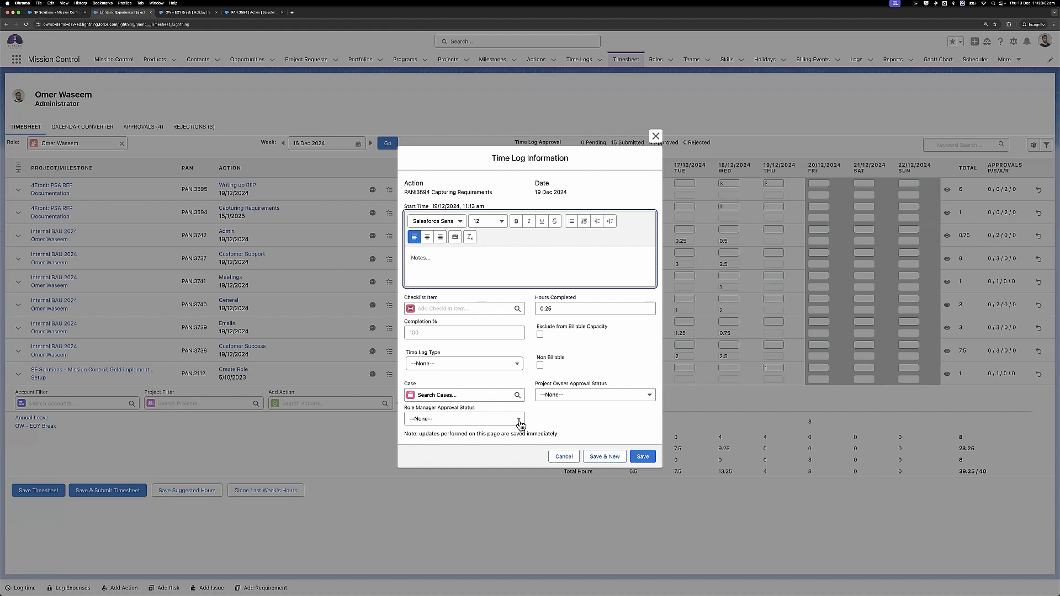
pyautogui.click(437, 395)
pyautogui.click(452, 423)
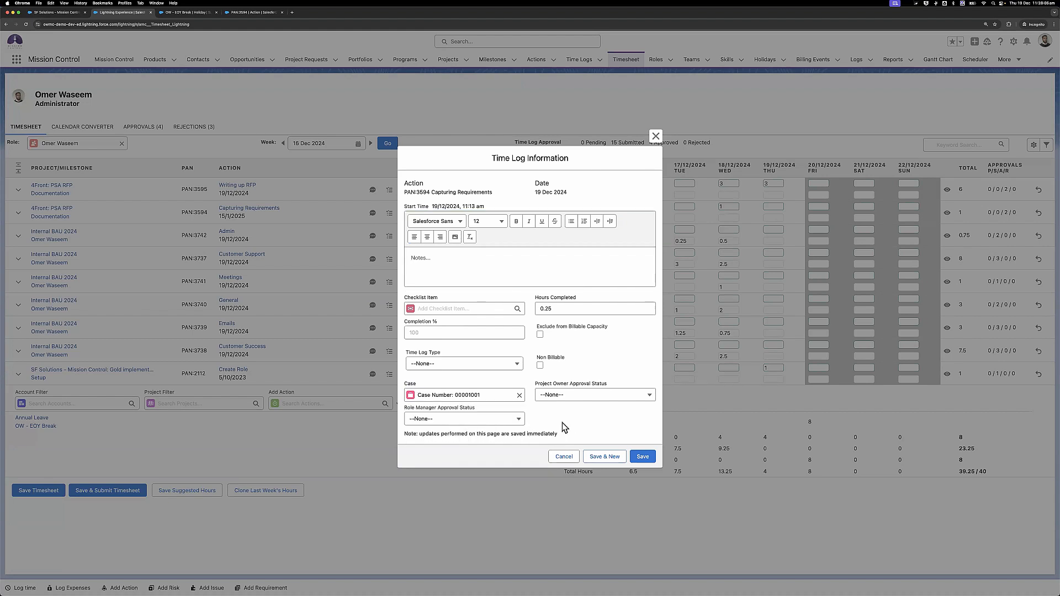
pyautogui.click(643, 457)
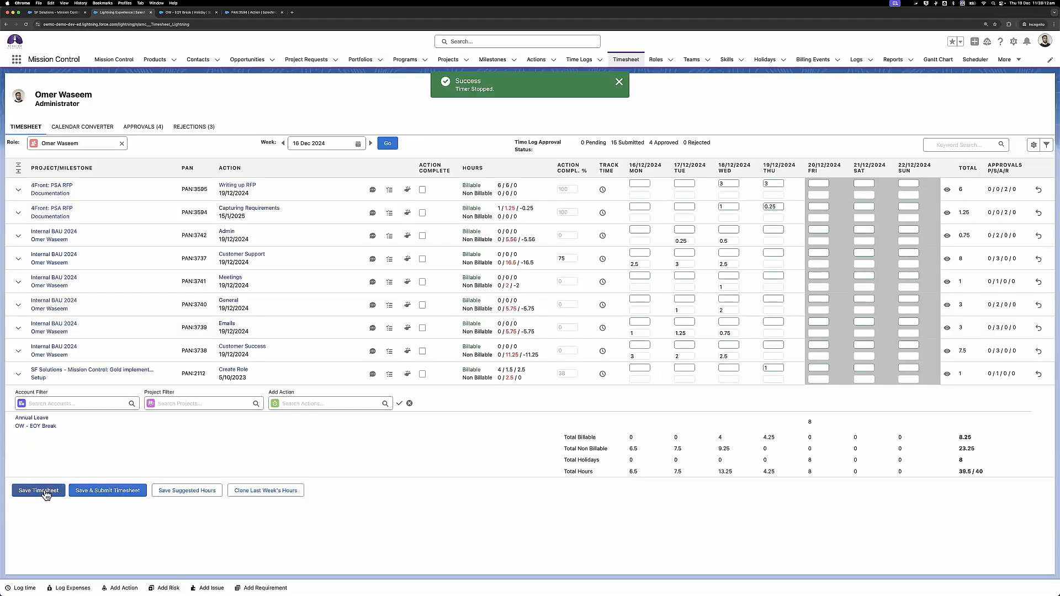
pyautogui.click(780, 208)
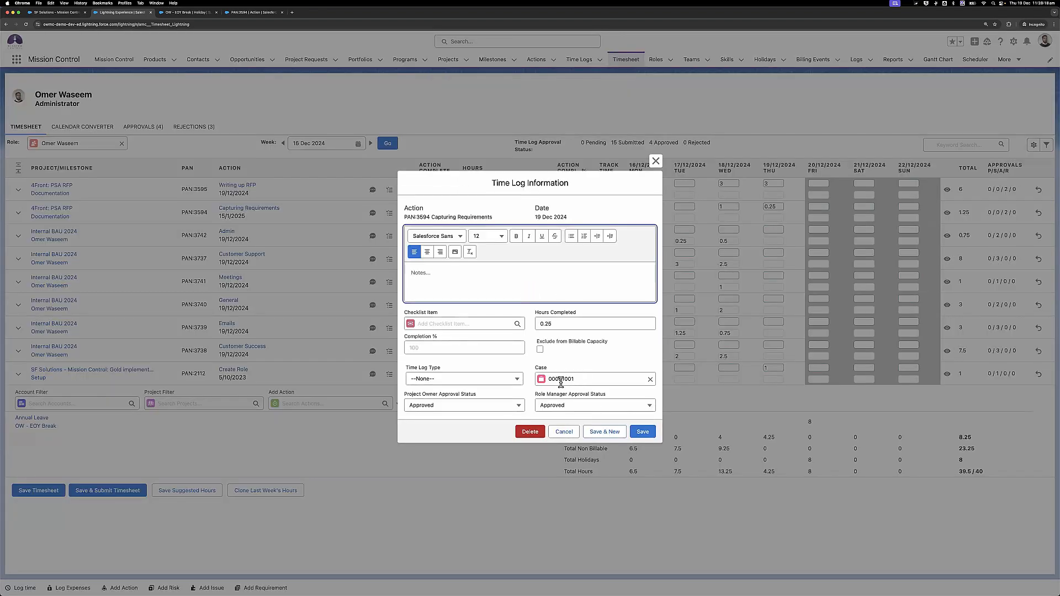
pyautogui.click(564, 432)
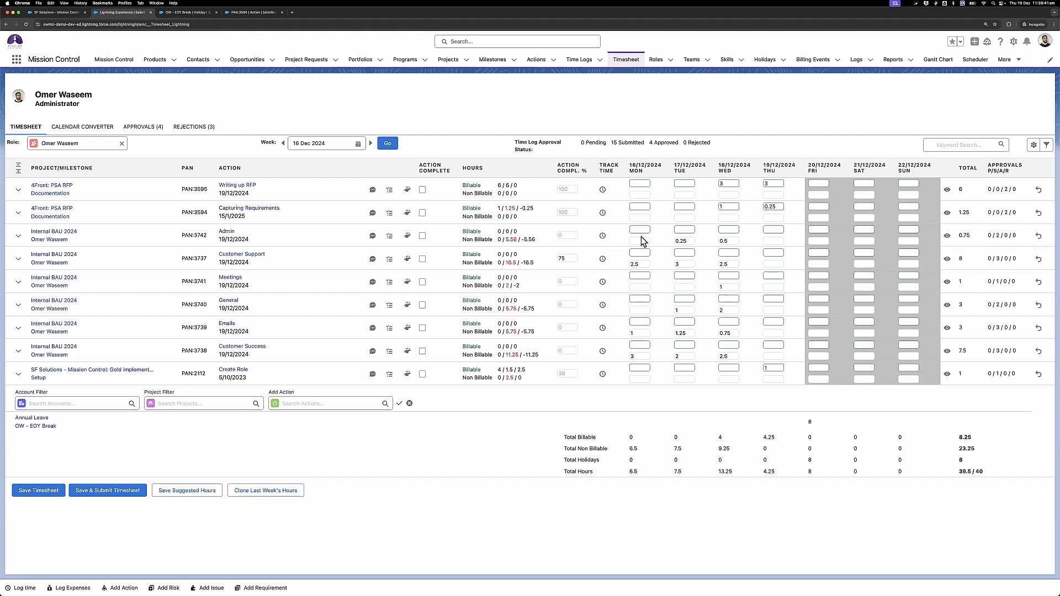
# Enable Show Overdue Actions in the timesheet settings, save, and look through the expanded list of actions.
pyautogui.click(958, 146)
pyautogui.click(1032, 146)
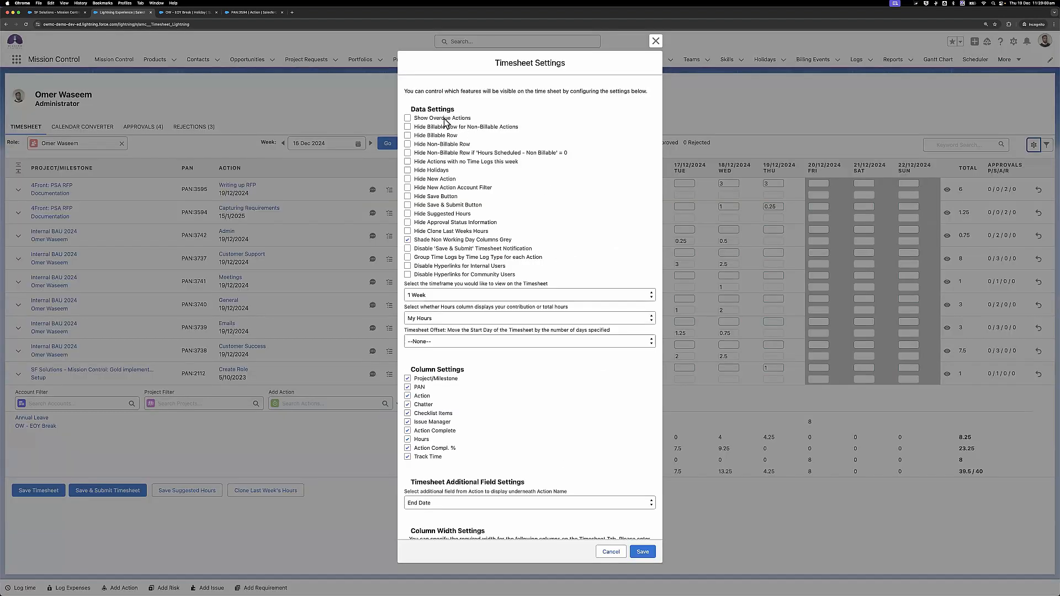
pyautogui.click(444, 119)
pyautogui.click(644, 552)
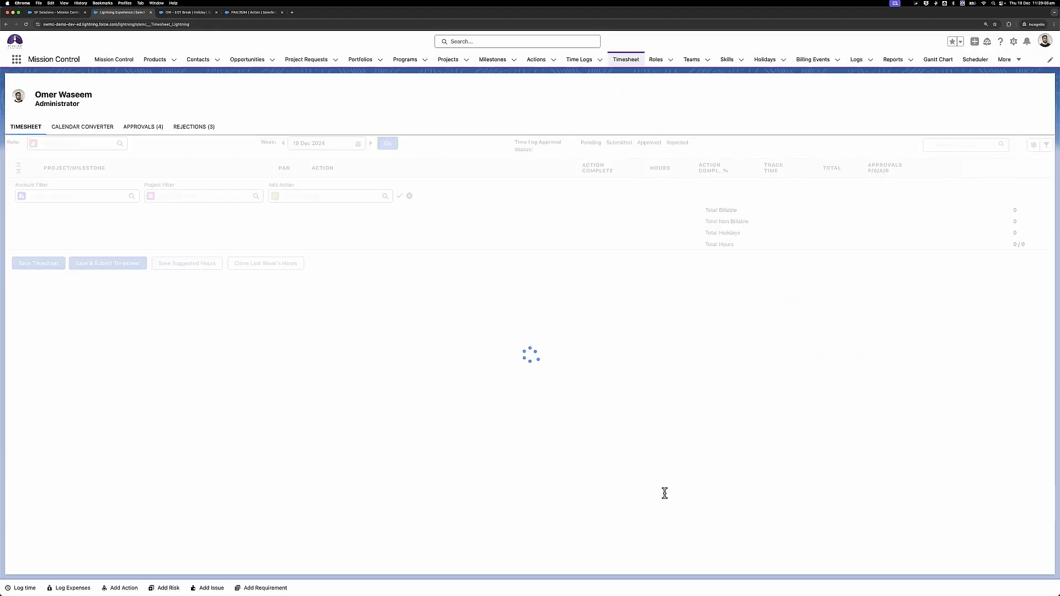
pyautogui.scroll(-15, 619, 352)
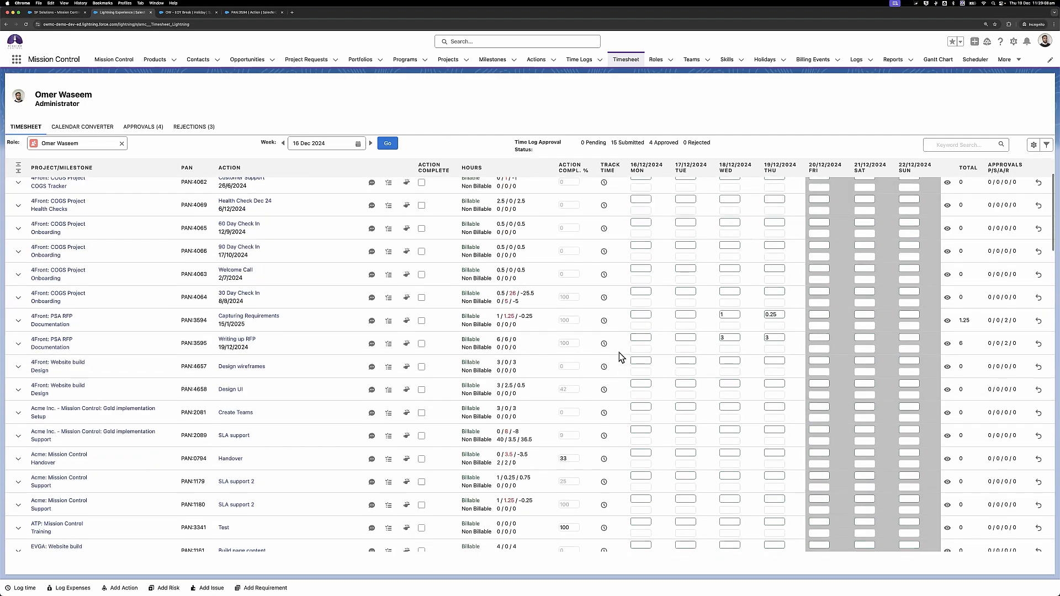
pyautogui.scroll(-2, 618, 352)
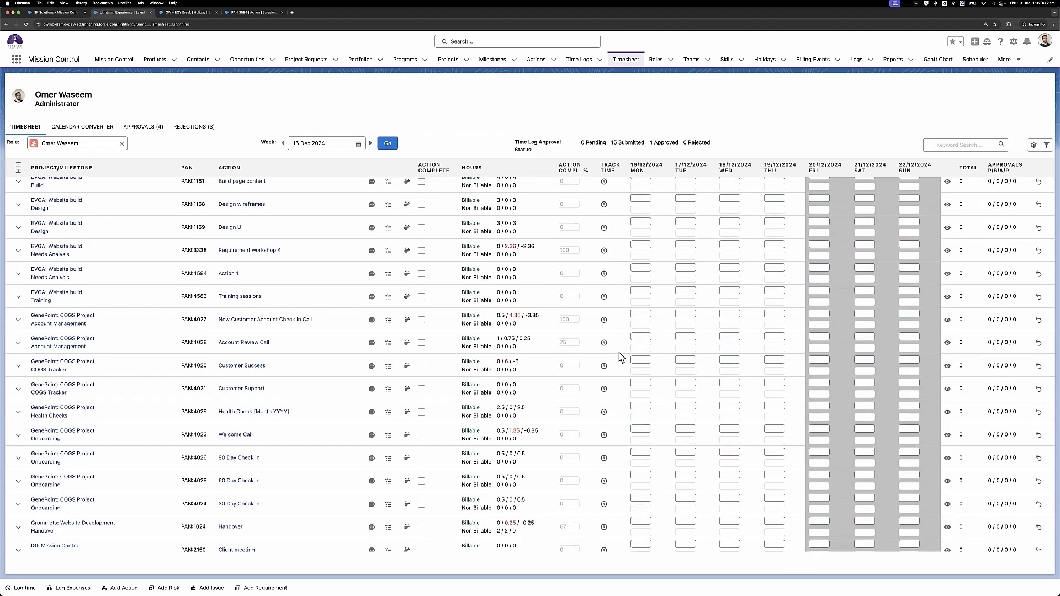
pyautogui.scroll(15, 618, 352)
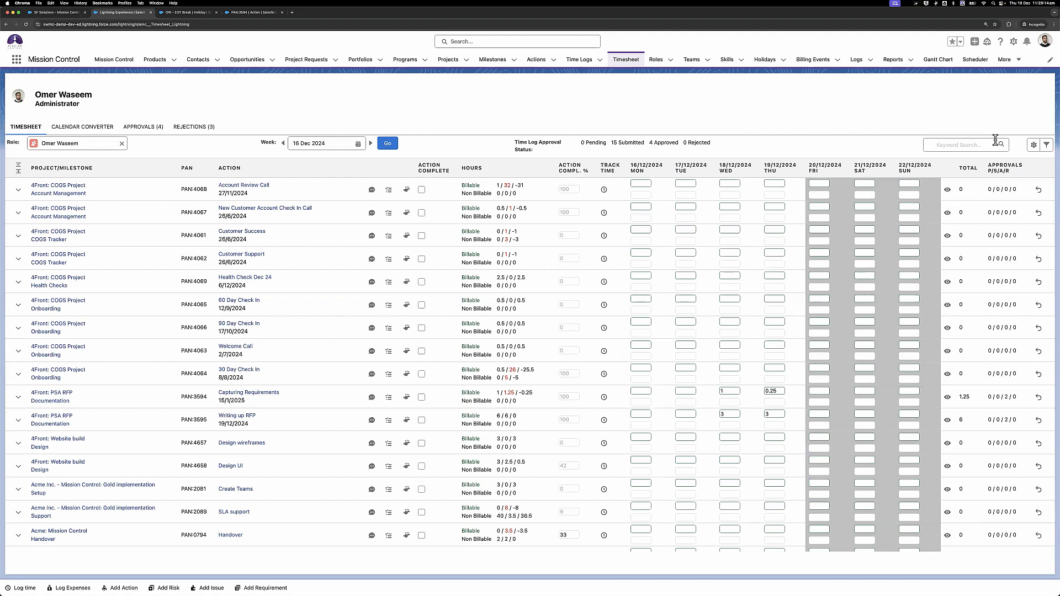
# Search the timesheet actions by the keyword "RFP" and clear the search.
pyautogui.click(967, 143)
pyautogui.scroll(-10, 654, 464)
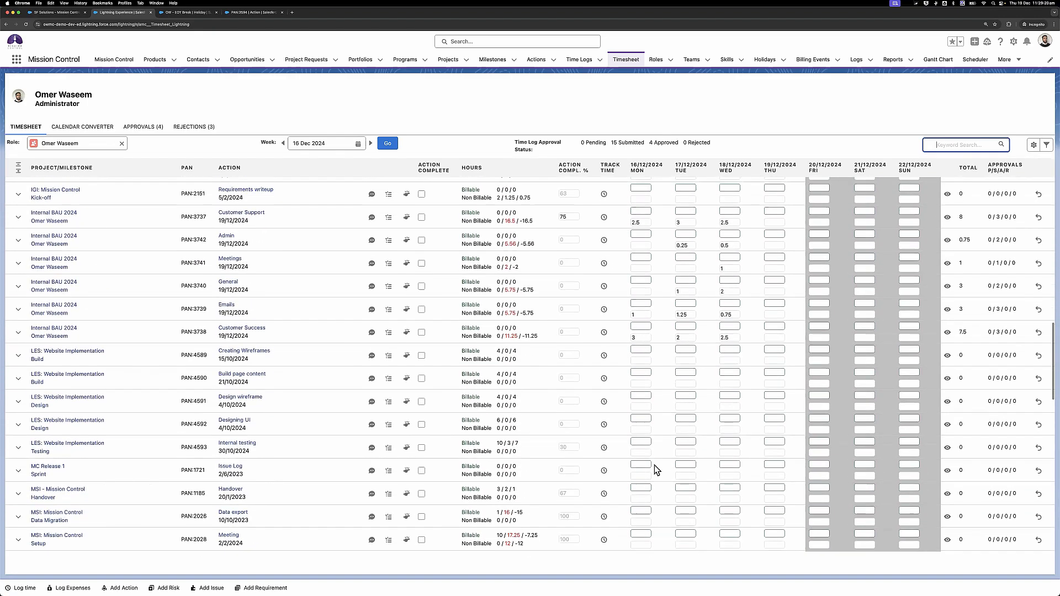
pyautogui.scroll(10, 654, 465)
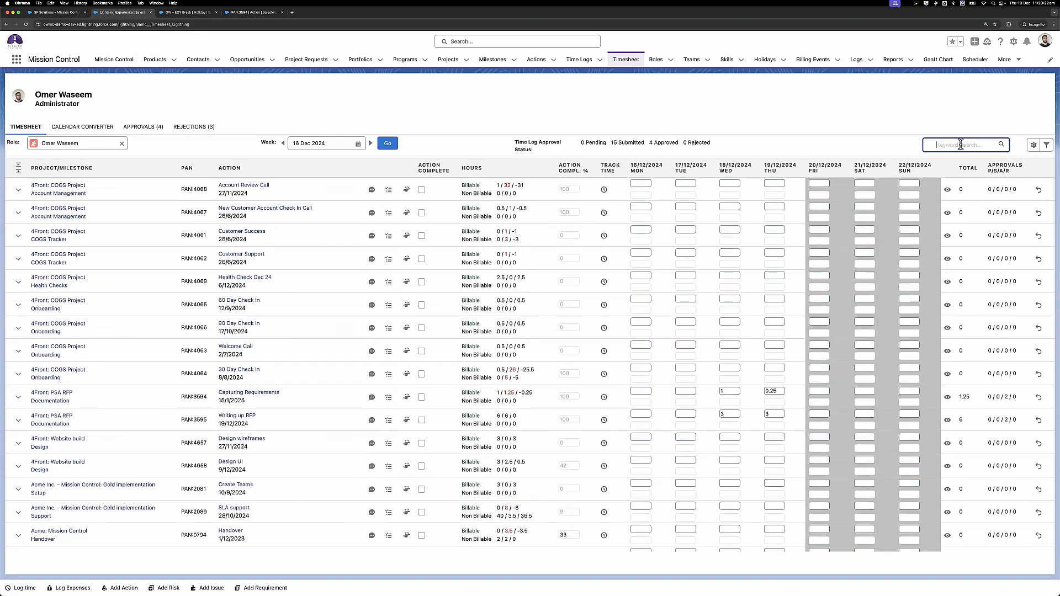
pyautogui.write('RFP')
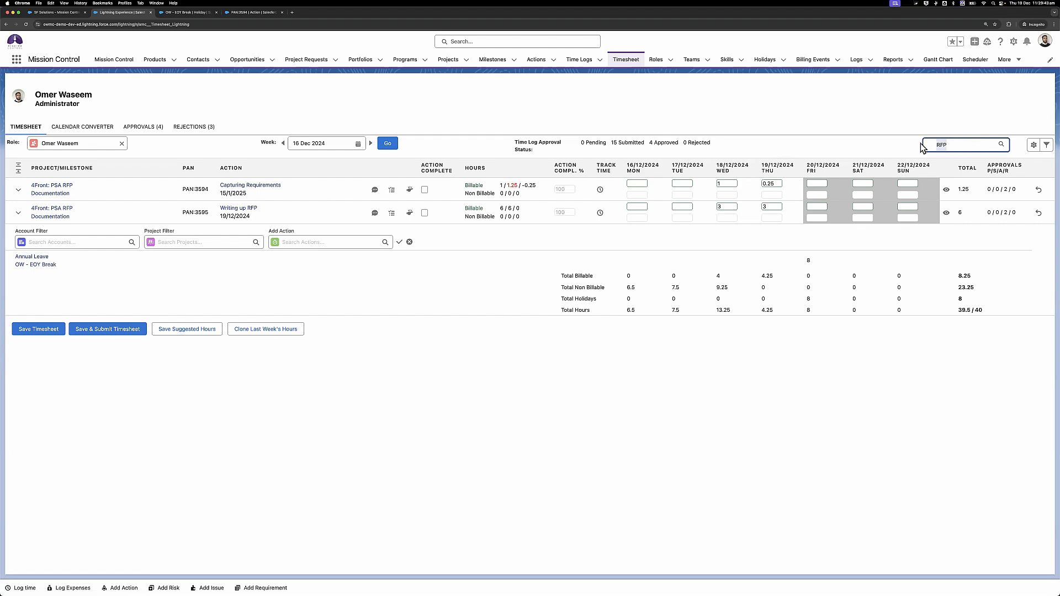
pyautogui.press('BackSpace')
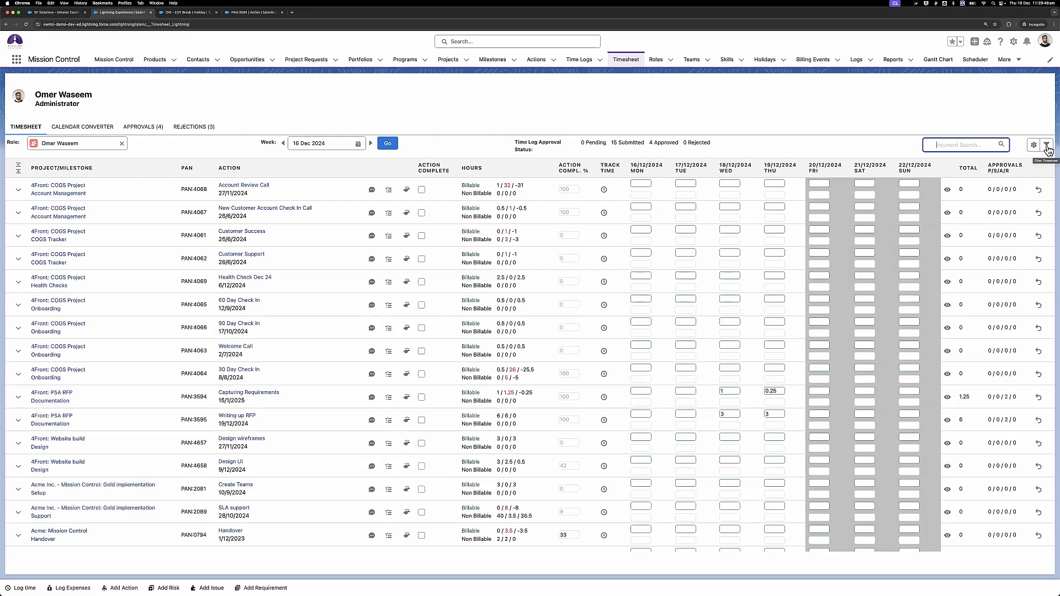
# Create a saved timesheet filter named "4Front Actions" for the project 4Front: Website build and apply it.
pyautogui.click(1047, 147)
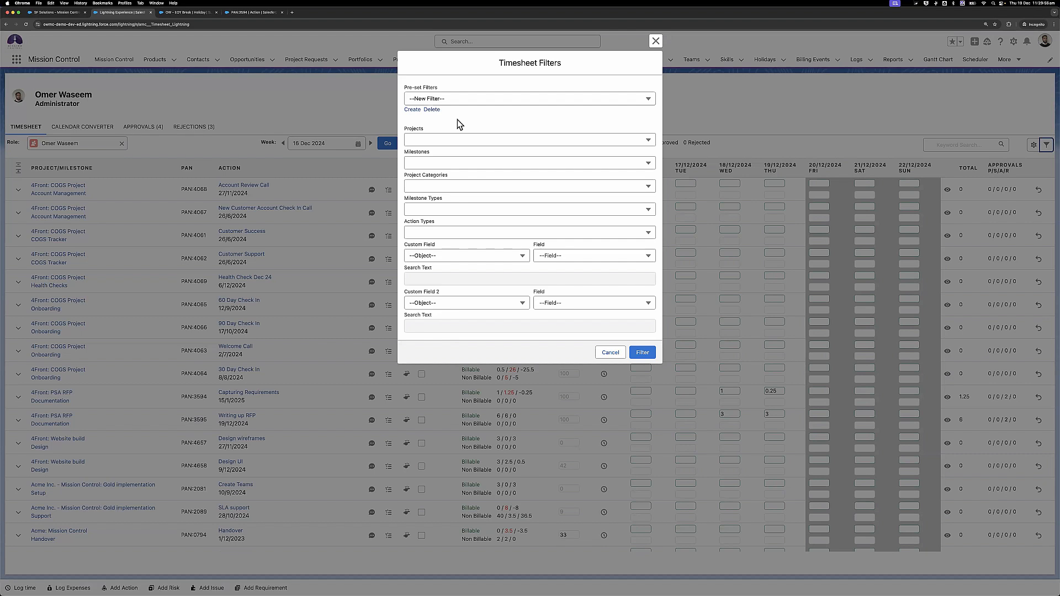
pyautogui.click(412, 109)
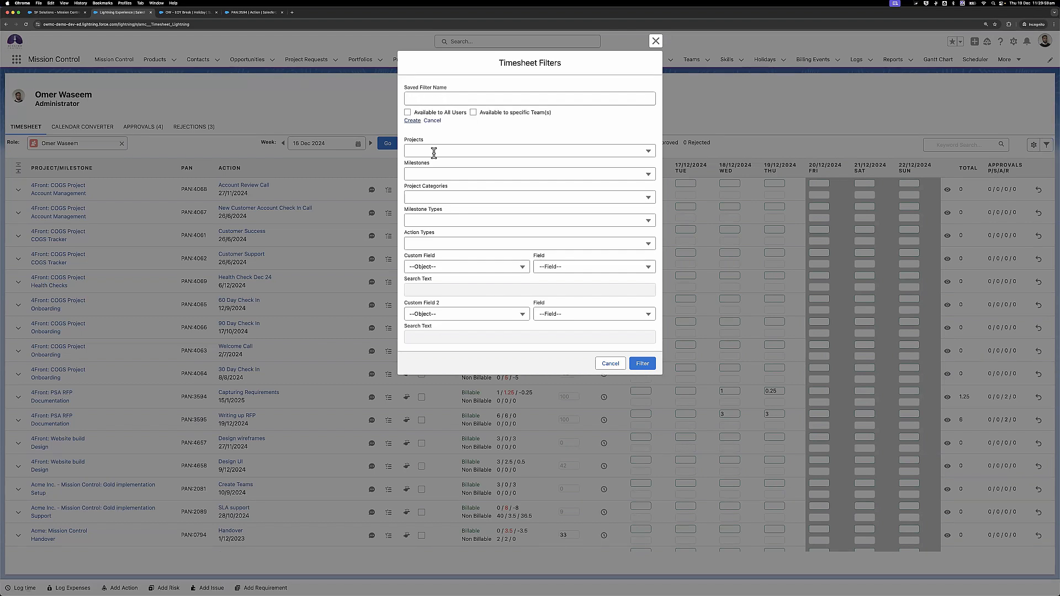
pyautogui.click(433, 153)
pyautogui.click(444, 196)
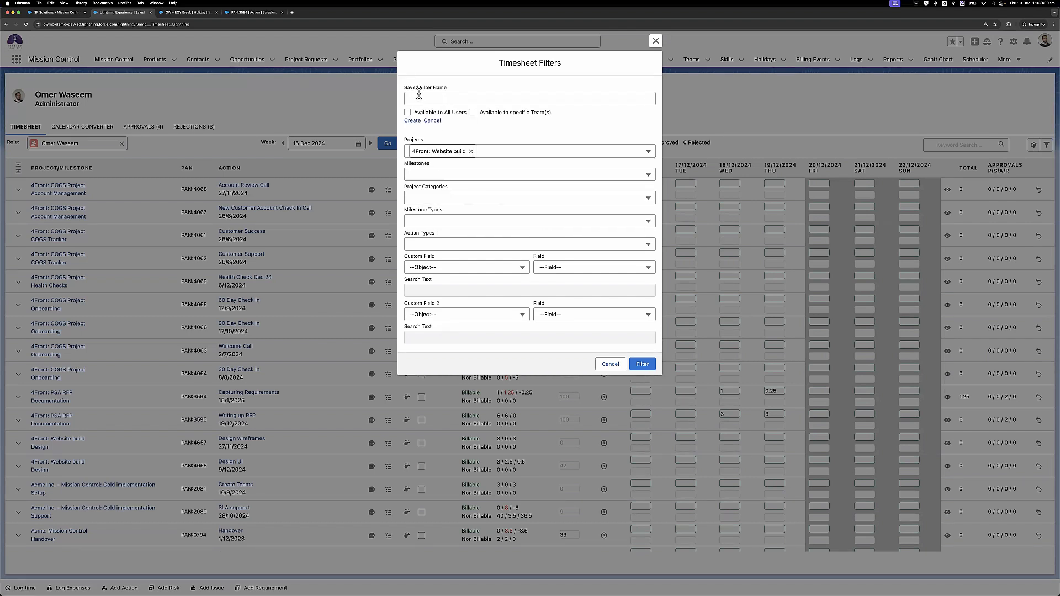
pyautogui.click(419, 96)
pyautogui.write('4Front A')
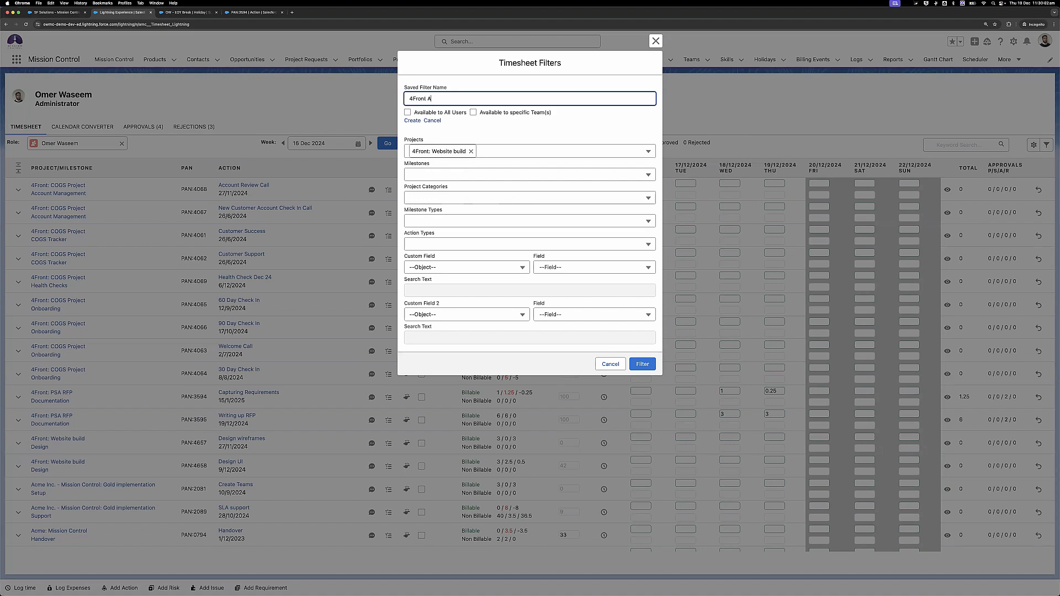
pyautogui.write('ctions')
pyautogui.click(409, 120)
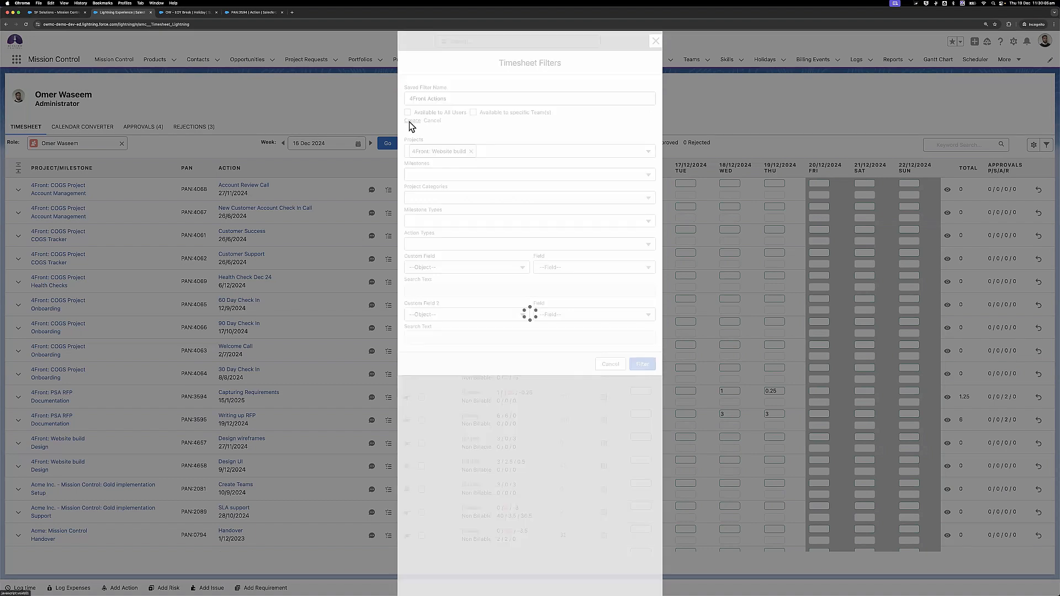
pyautogui.click(643, 363)
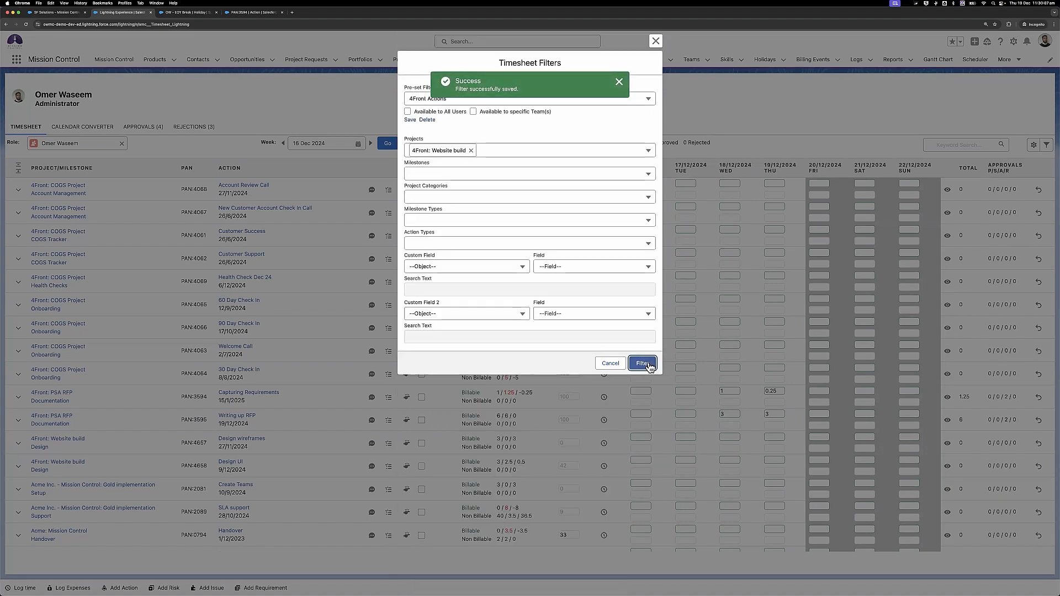
pyautogui.click(609, 364)
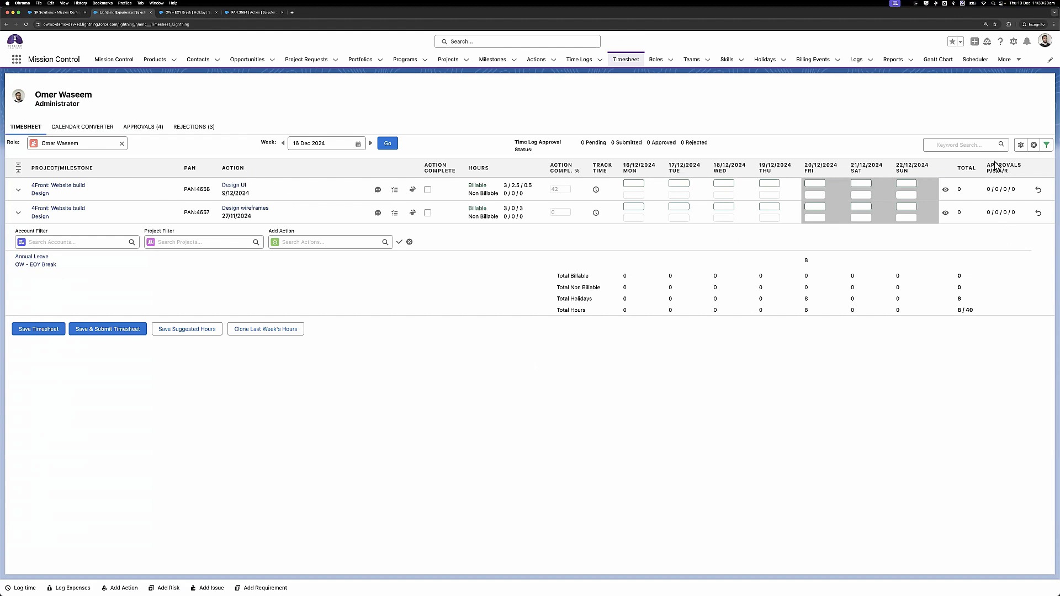
# Switch the timesheet filters from 4Front Actions to a blank new filter, check the project and custom field options, and apply it.
pyautogui.click(1046, 145)
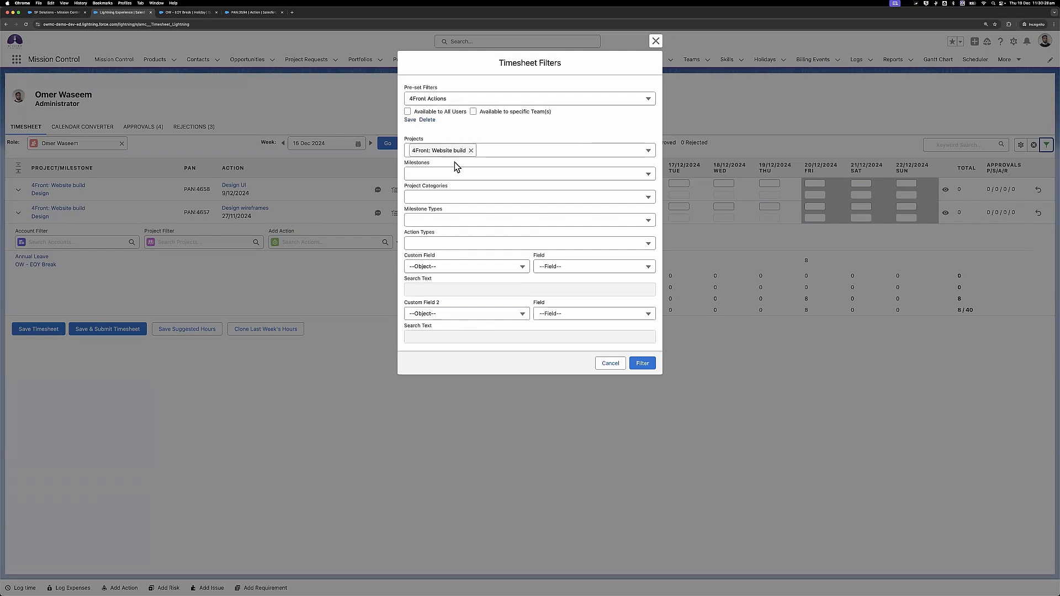
pyautogui.click(438, 100)
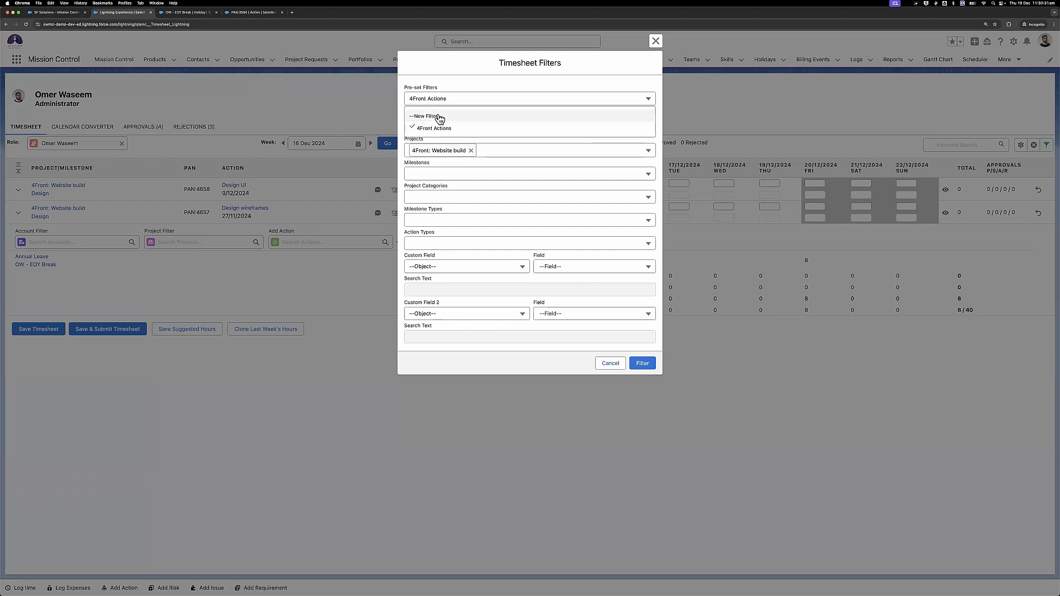
pyautogui.click(442, 111)
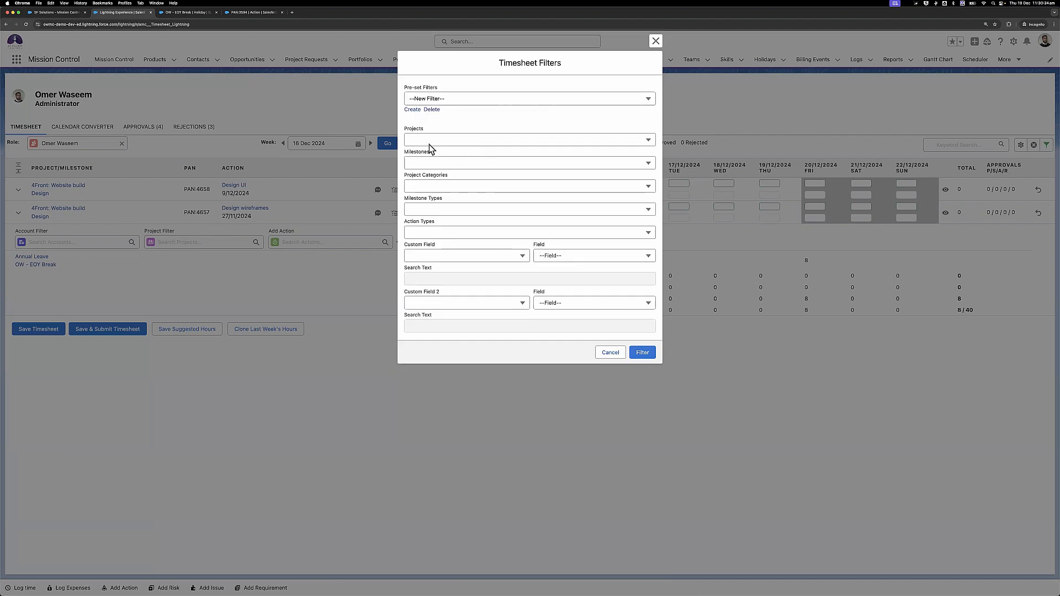
pyautogui.click(429, 144)
pyautogui.click(443, 150)
pyautogui.click(461, 255)
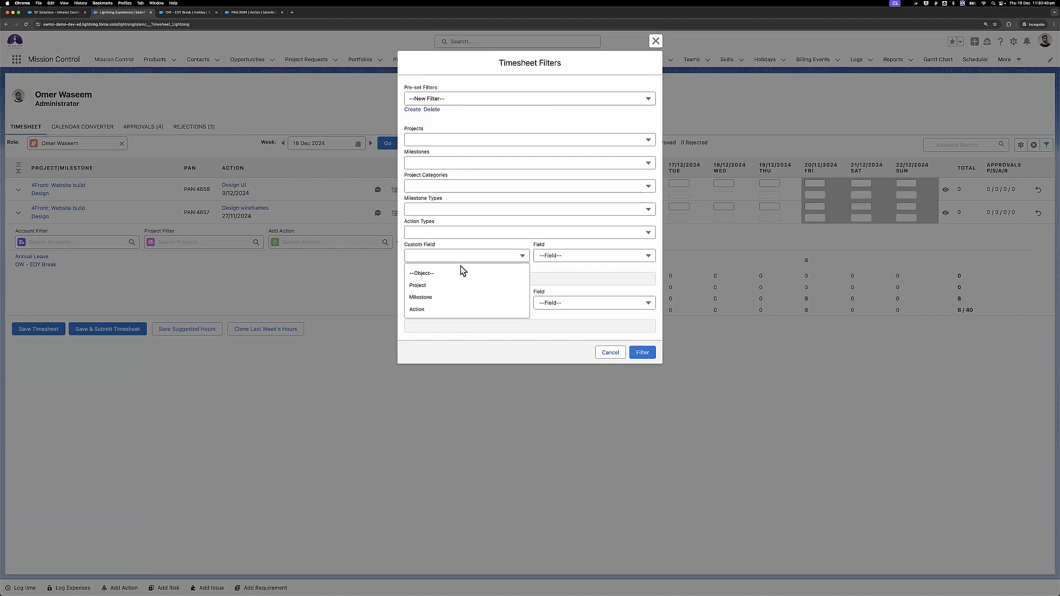
pyautogui.click(477, 330)
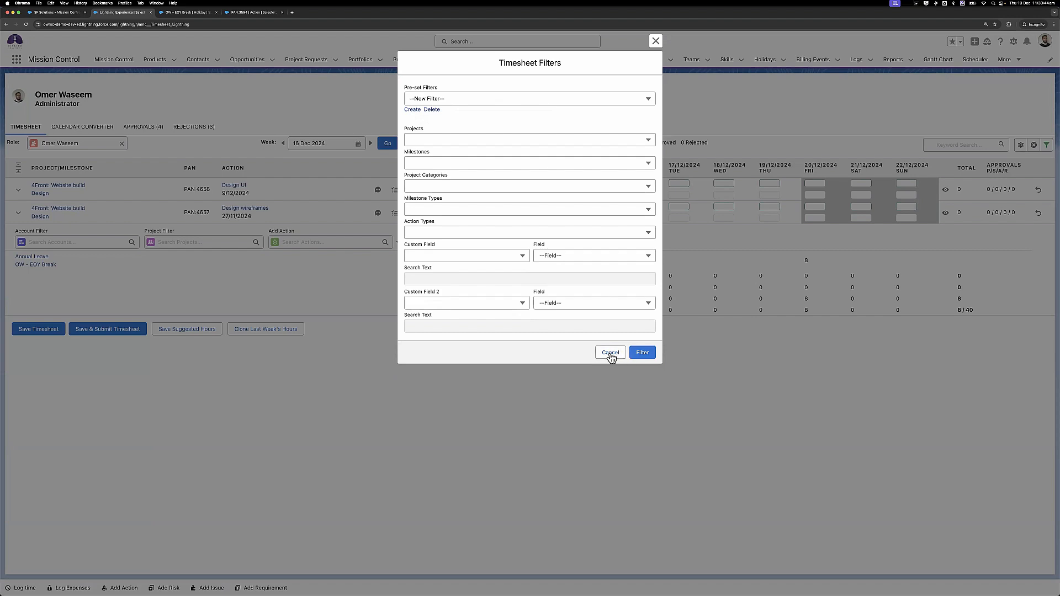
pyautogui.click(651, 354)
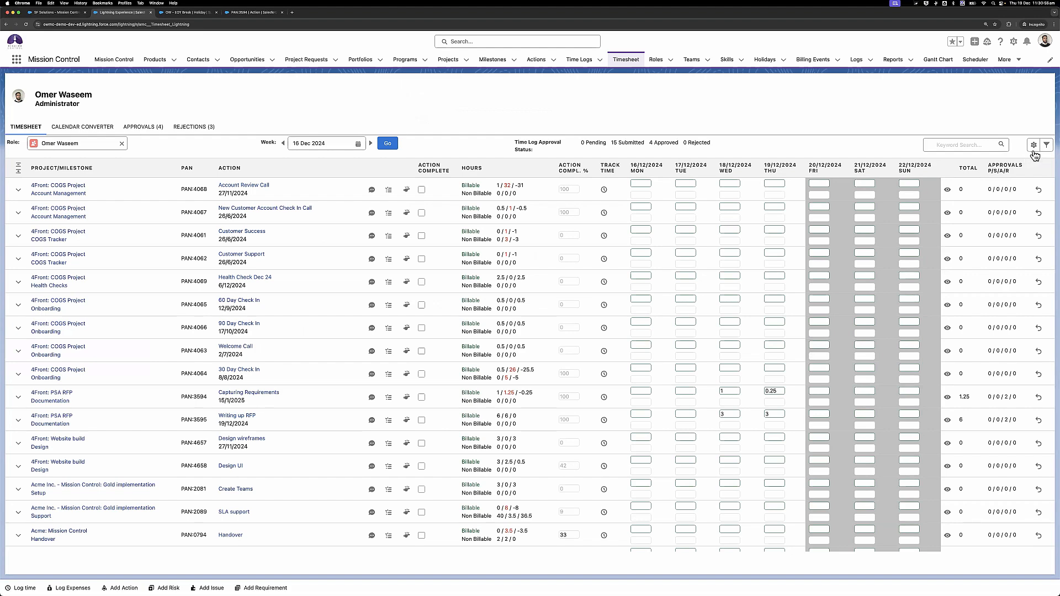
# Look through the timesheet's data, column, width and sort order settings and close them without saving.
pyautogui.click(1033, 145)
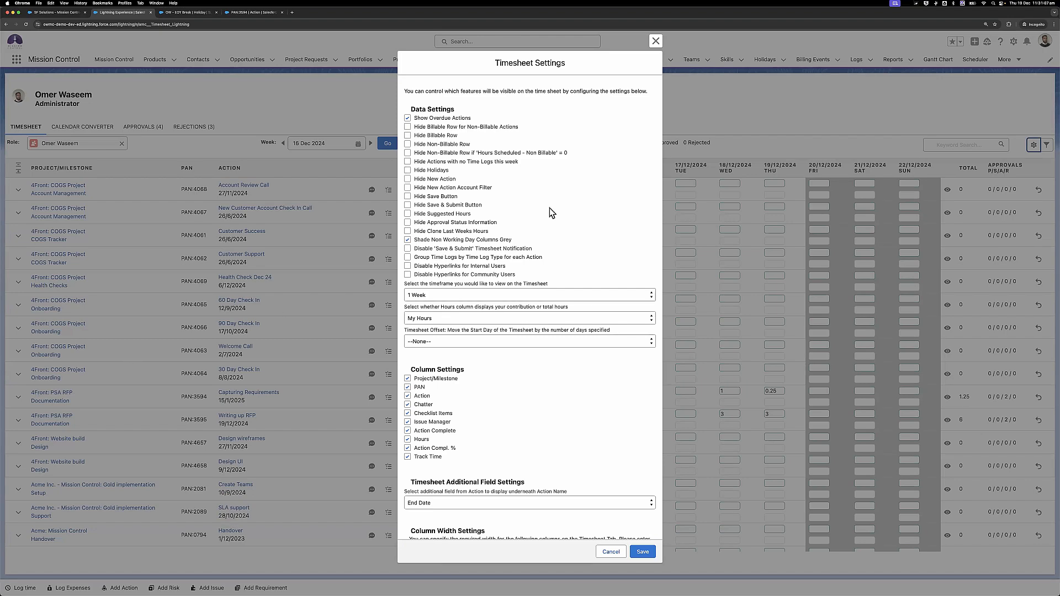
pyautogui.scroll(-5, 528, 223)
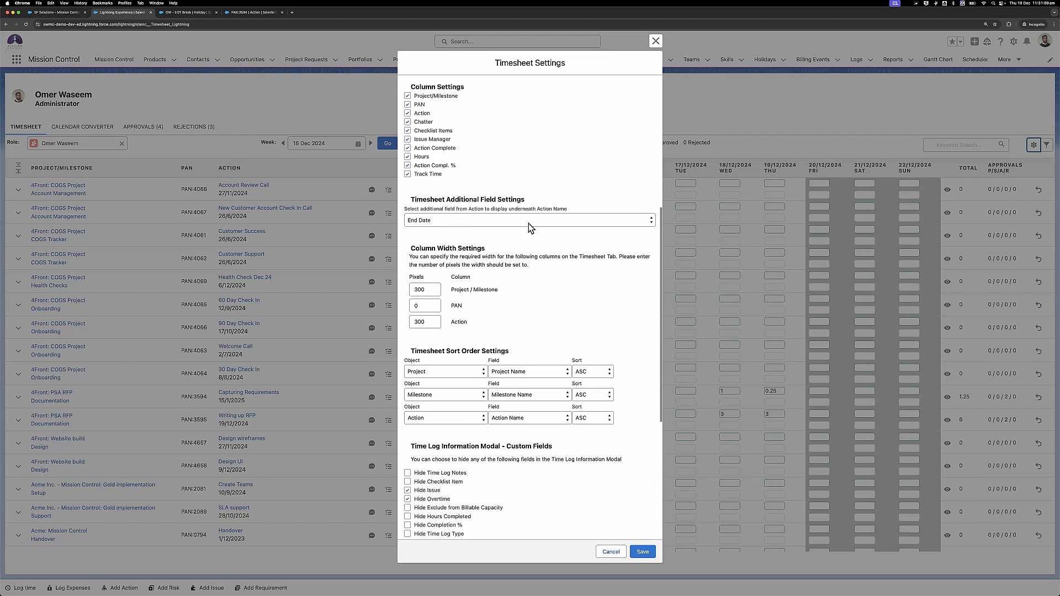
pyautogui.scroll(5, 529, 223)
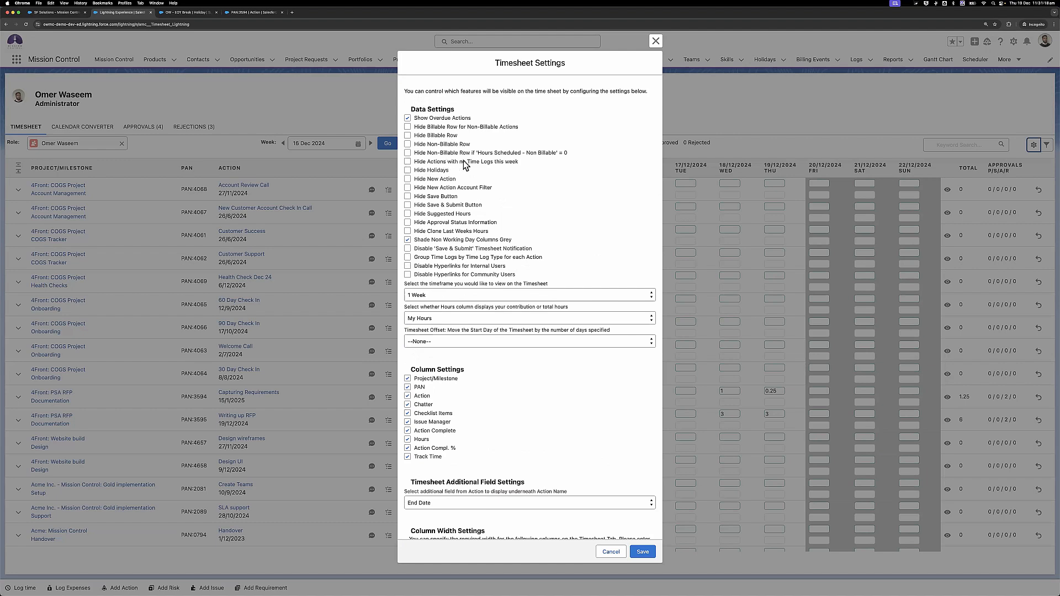
pyautogui.click(655, 41)
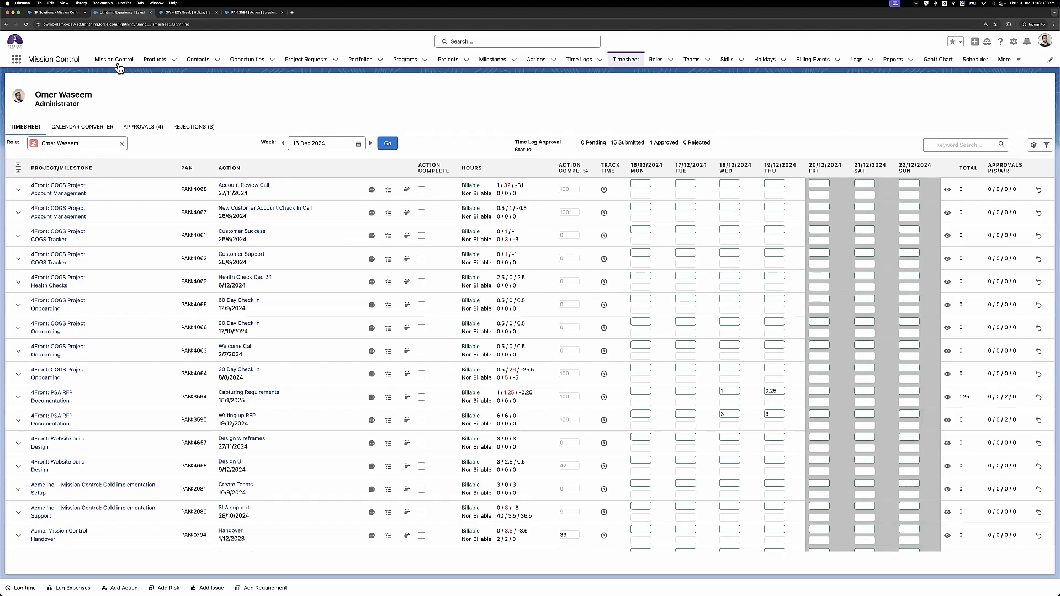
# Open the Mission Control Console in a new browser tab and find the Timesheet Settings on its Control Pad.
pyautogui.keyDown('super'); pyautogui.click(118, 63); pyautogui.keyUp('super')
pyautogui.click(197, 12)
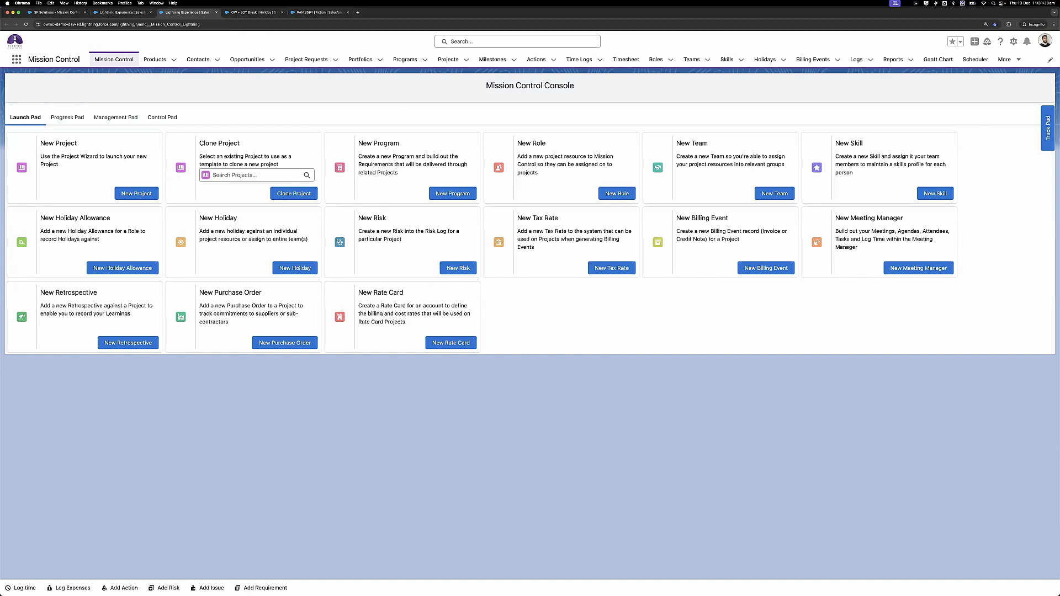
pyautogui.click(171, 121)
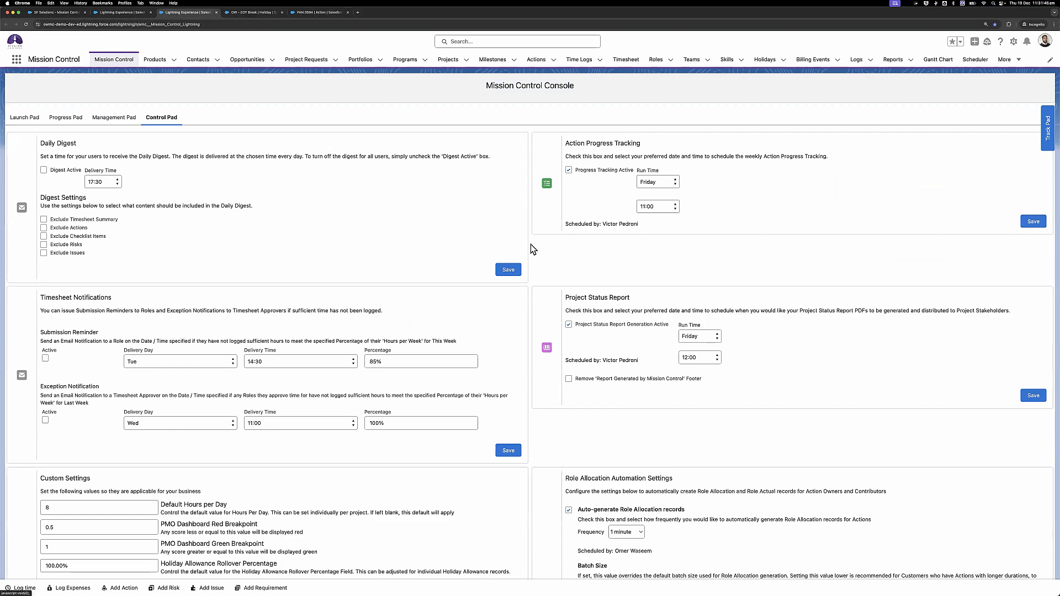
pyautogui.scroll(-15, 531, 249)
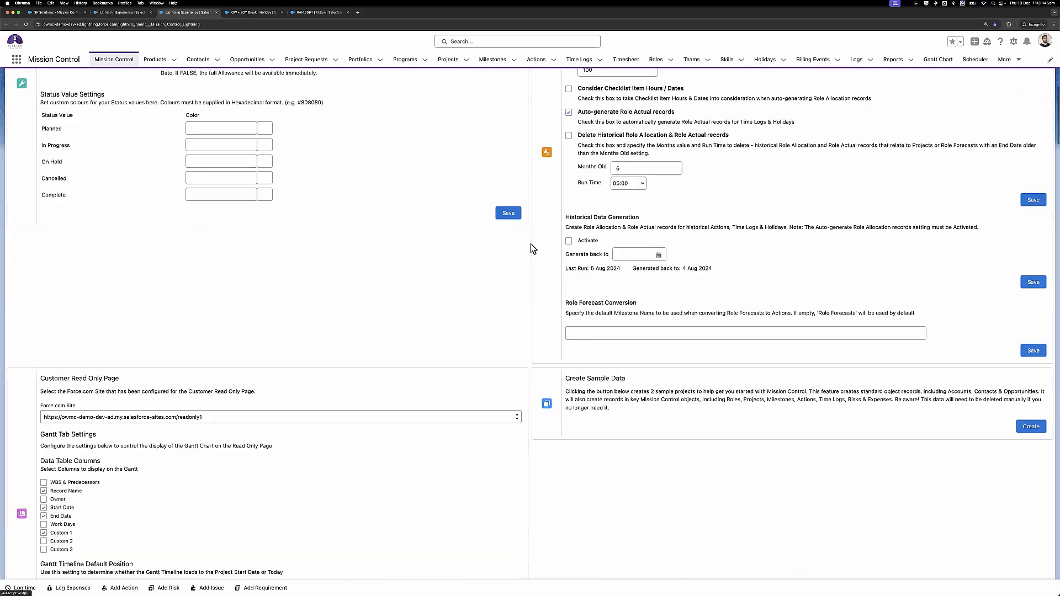
pyautogui.scroll(-15, 531, 244)
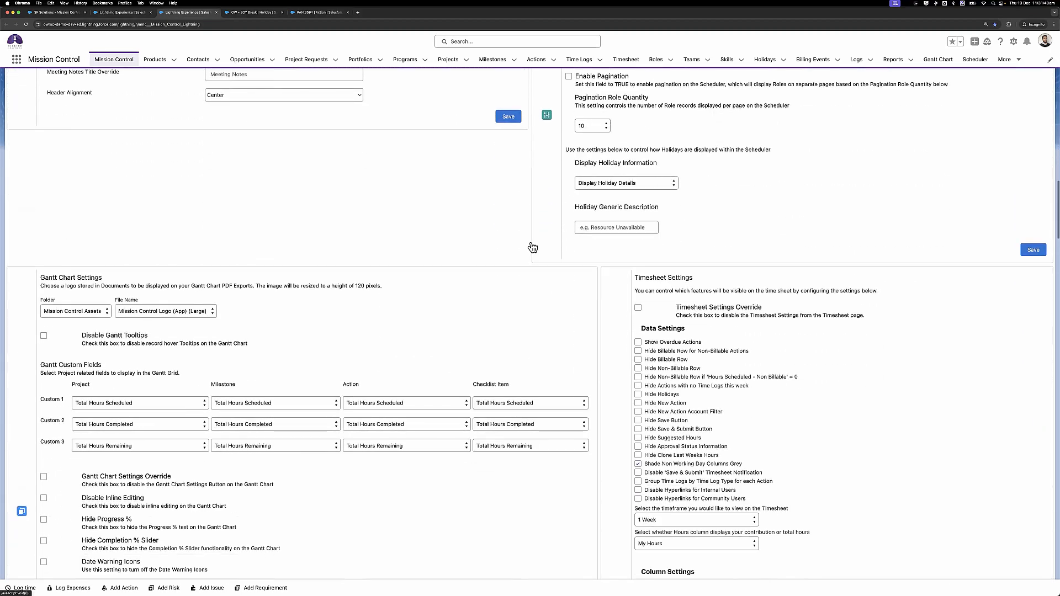
pyautogui.scroll(-5, 531, 245)
pyautogui.scroll(2, 598, 233)
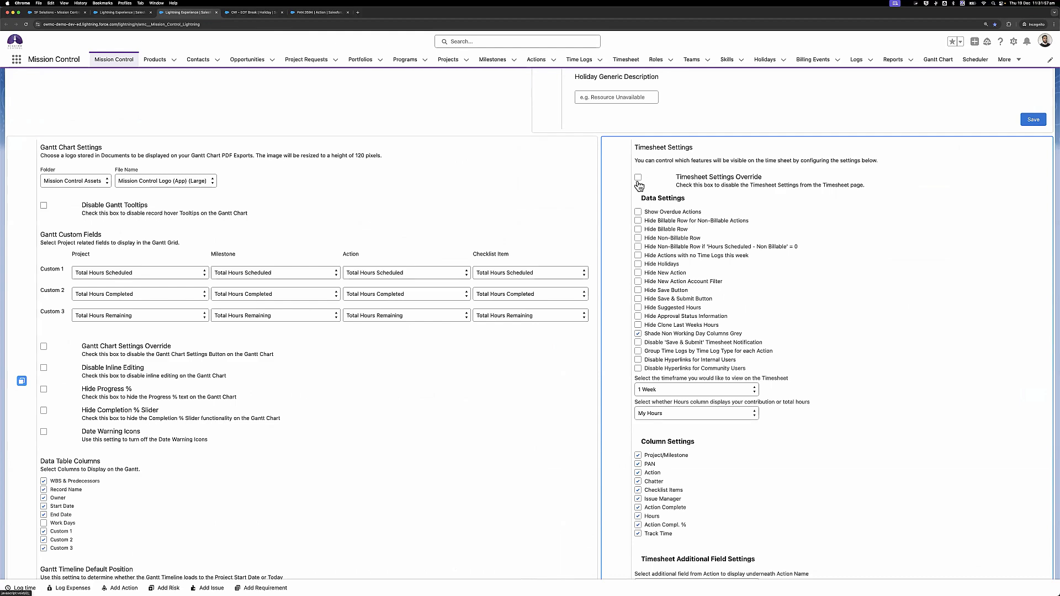
# Enable Timesheet Settings Override, look through the org-wide timesheet settings below it, and disable the override again.
pyautogui.click(638, 178)
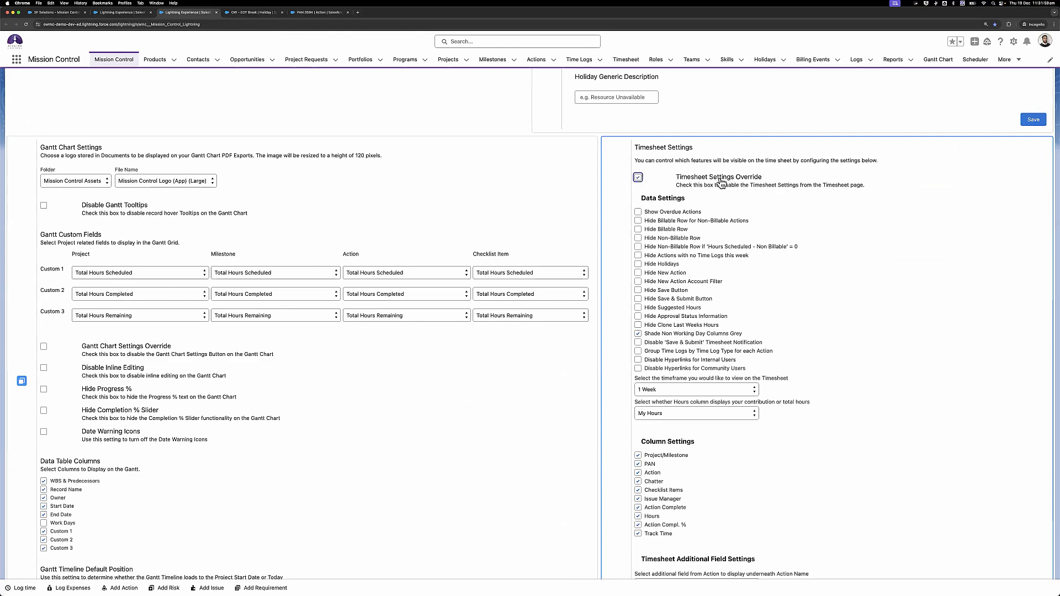
pyautogui.scroll(-1, 750, 257)
pyautogui.scroll(-5, 684, 331)
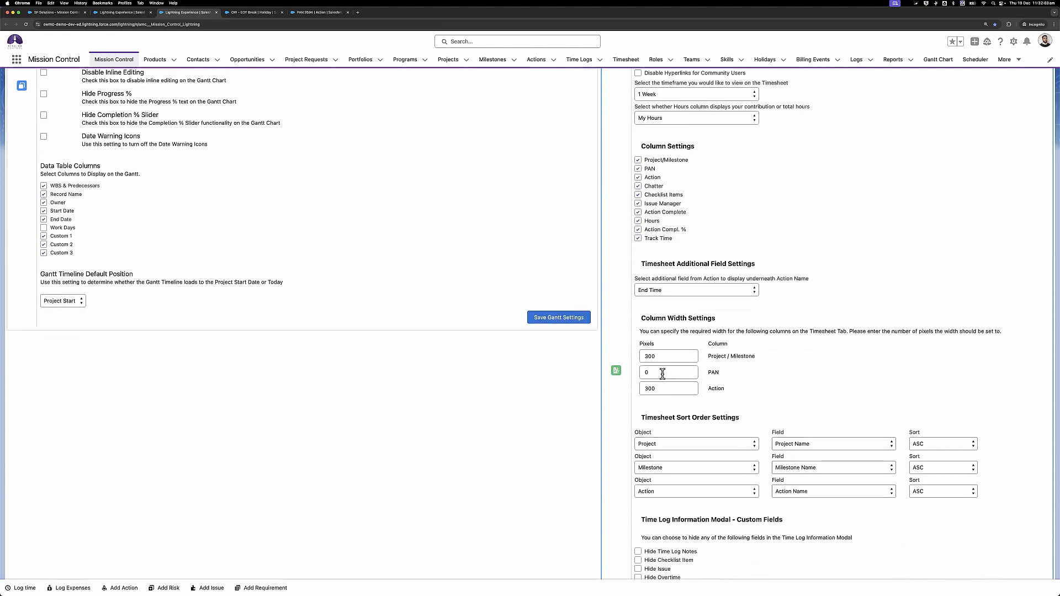
pyautogui.scroll(5, 662, 374)
pyautogui.scroll(1, 663, 374)
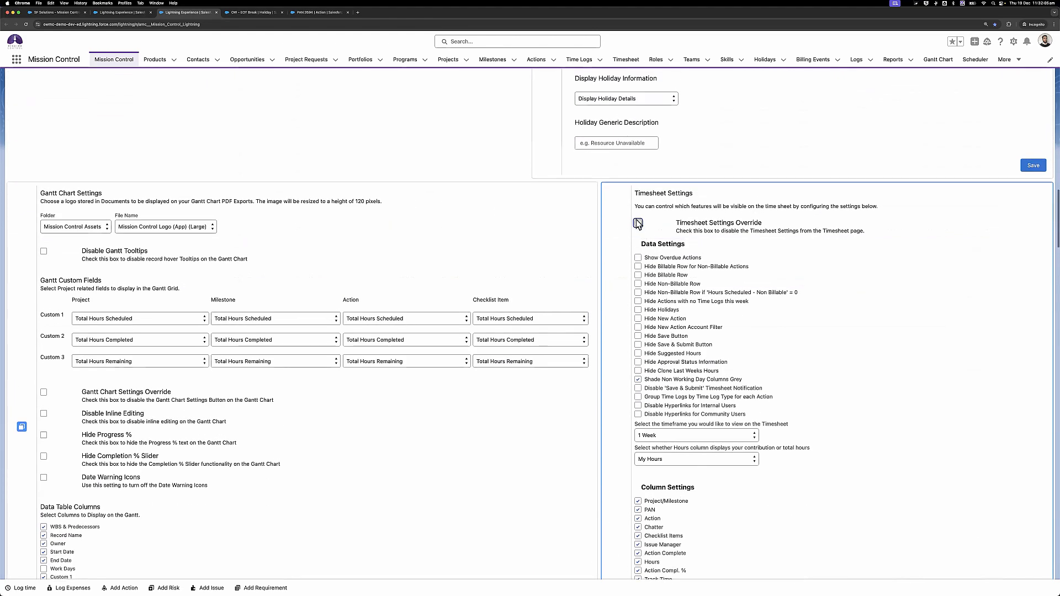
pyautogui.click(638, 158)
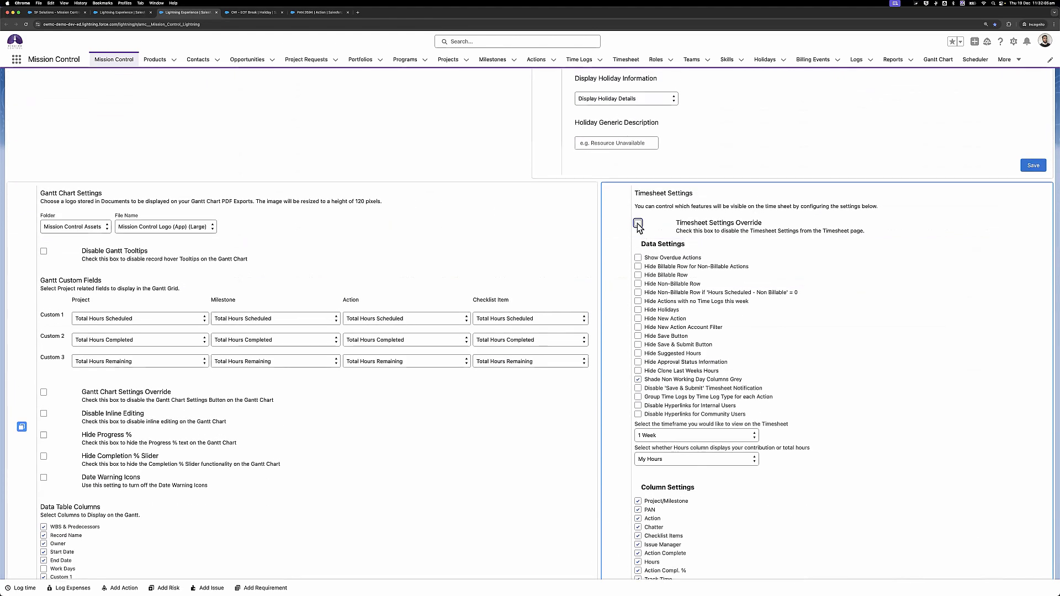
# Back on the timesheet, disable Show Overdue Actions, enable Hide Billable Row for Non-Billable Actions, save the settings, and clear the active filter.
pyautogui.click(115, 12)
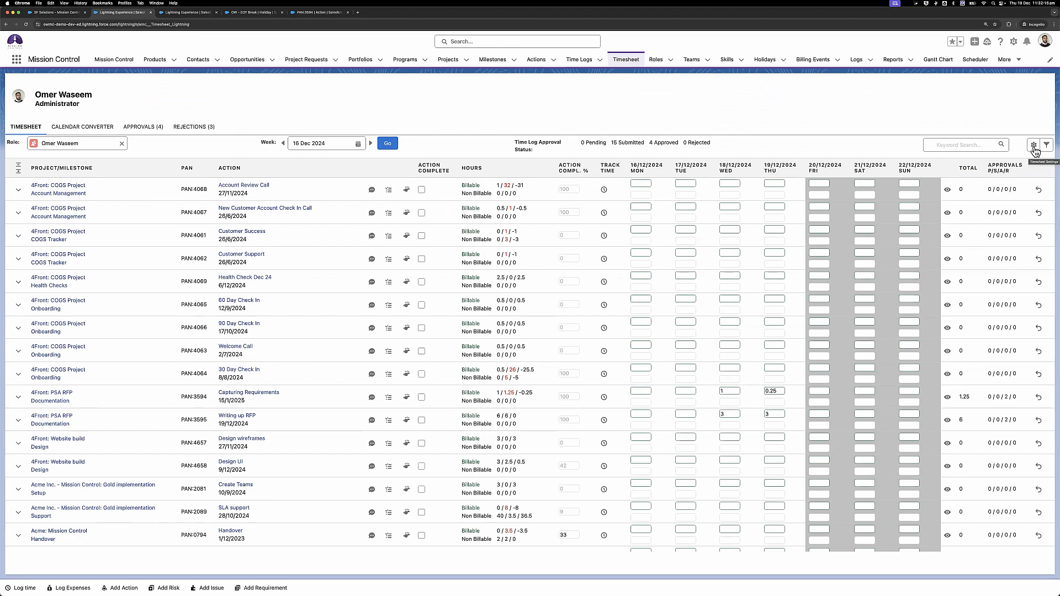
pyautogui.click(1034, 148)
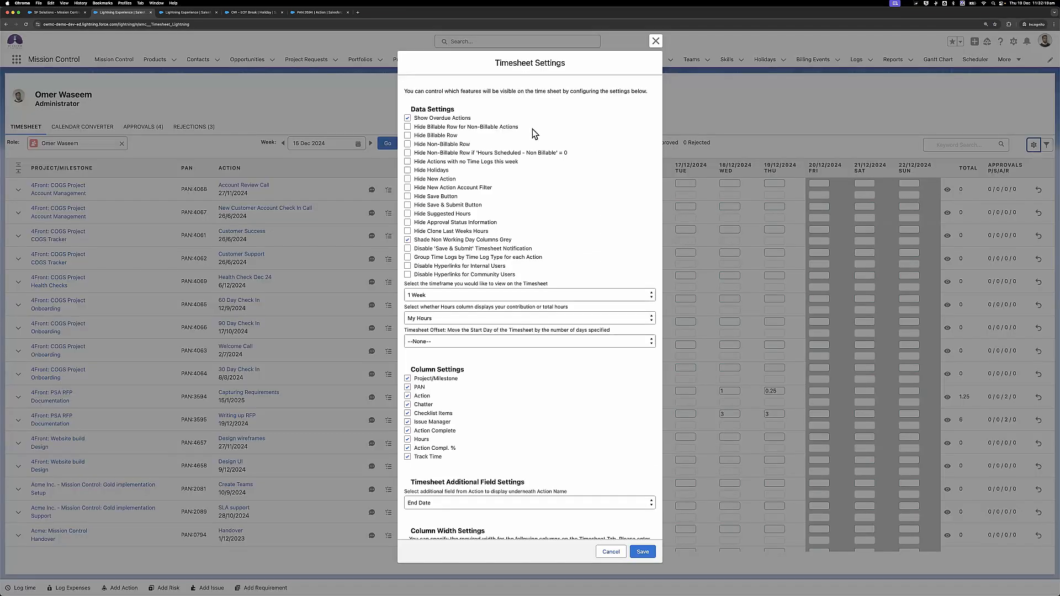
pyautogui.click(465, 120)
pyautogui.click(482, 128)
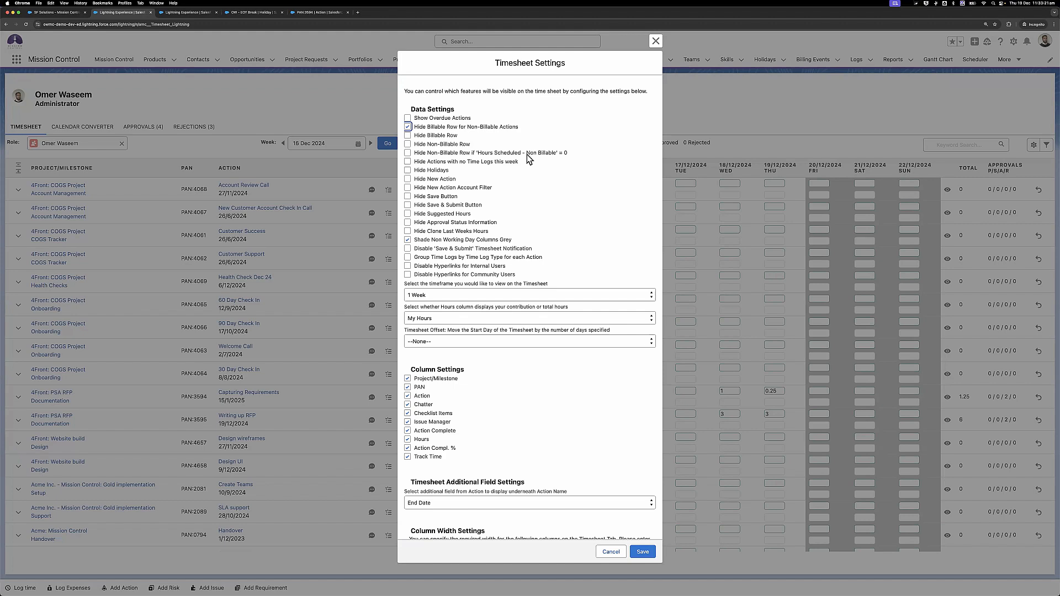
pyautogui.click(531, 164)
pyautogui.click(643, 551)
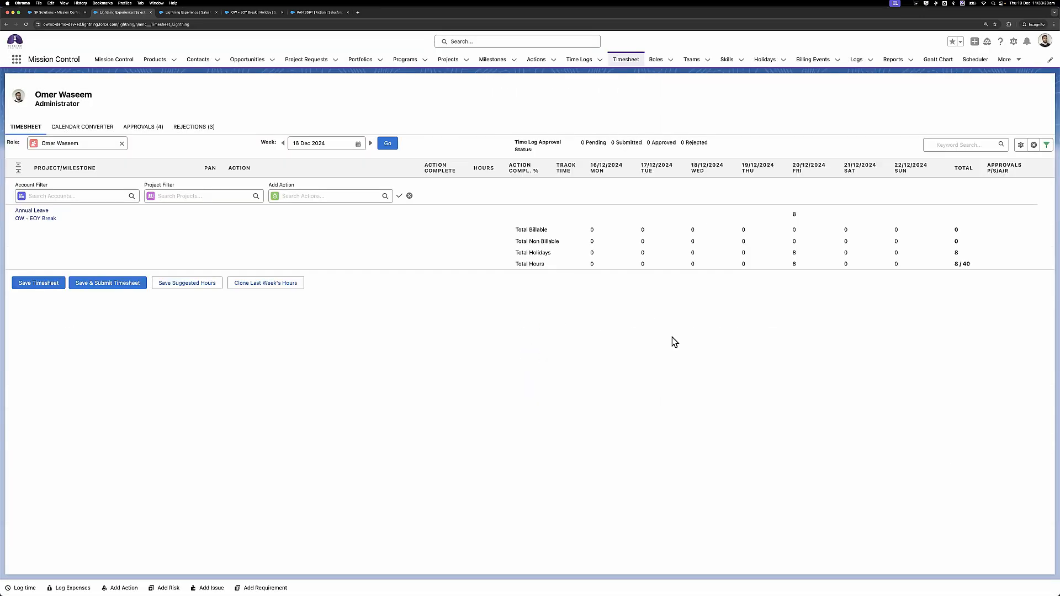
pyautogui.click(1036, 146)
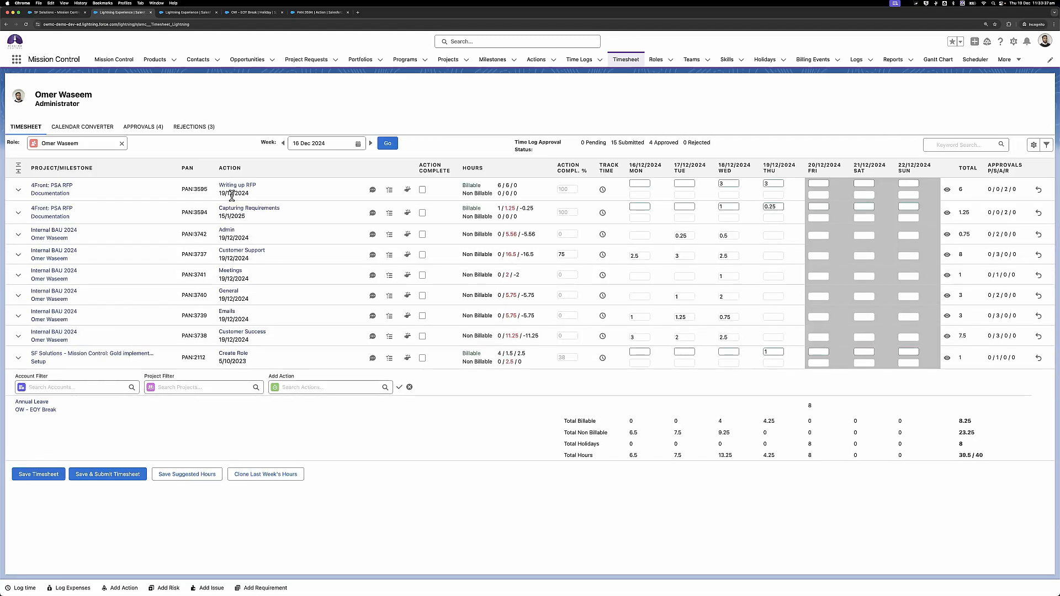
# Compare the Writing up RFP hour rows with the single non-billable row of the Admin action.
pyautogui.click(640, 194)
pyautogui.click(634, 235)
pyautogui.moveTo(463, 234); pyautogui.dragTo(538, 236)
pyautogui.click(465, 236)
pyautogui.tripleClick(509, 233)
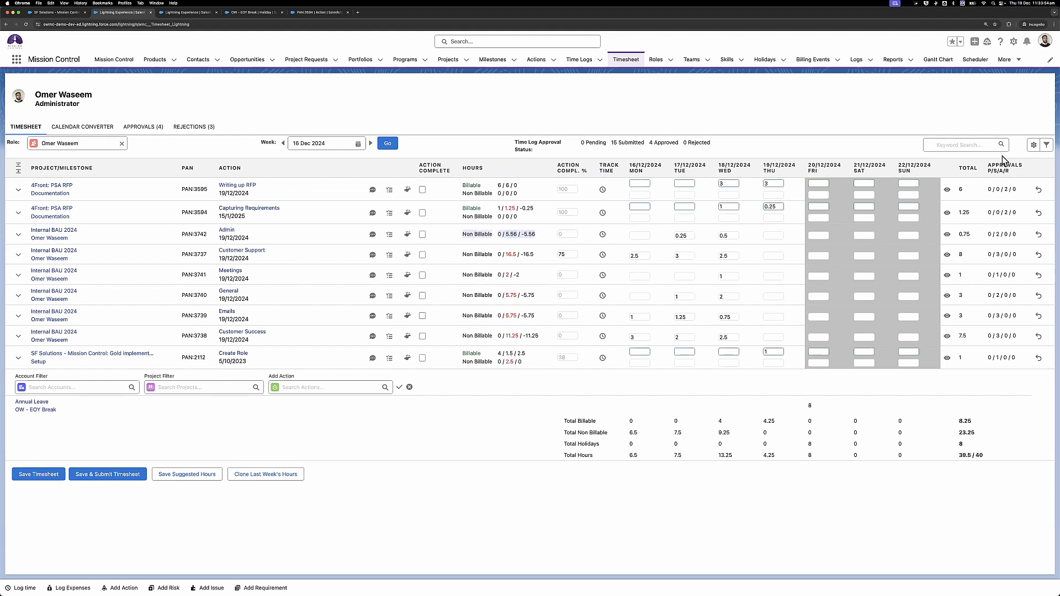
# Toggle Hide New Action, Hide New Action Account Filter and Hide Suggested Hours on and off in the timesheet settings and close without saving.
pyautogui.click(1033, 146)
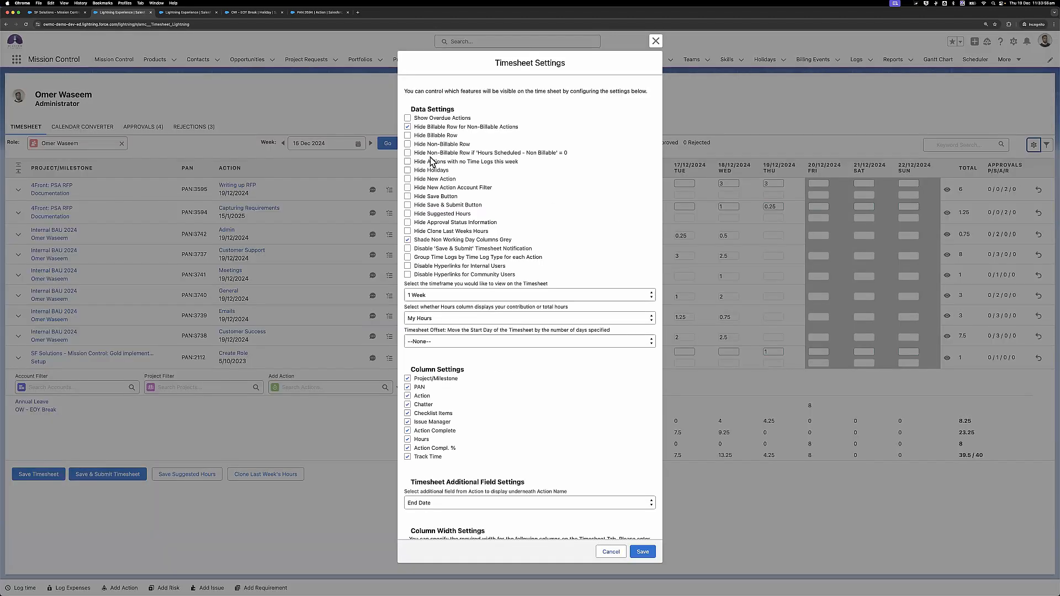
pyautogui.scroll(-1, 436, 152)
pyautogui.scroll(-2, 428, 143)
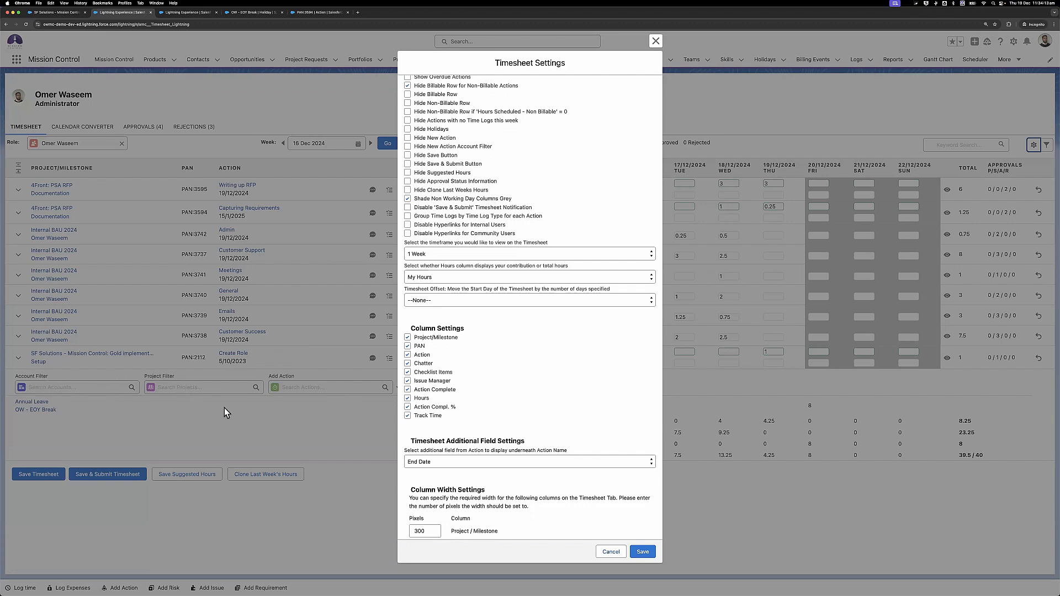
pyautogui.click(407, 138)
pyautogui.click(408, 138)
pyautogui.click(408, 147)
pyautogui.click(408, 147)
pyautogui.click(447, 173)
pyautogui.click(448, 175)
pyautogui.click(655, 41)
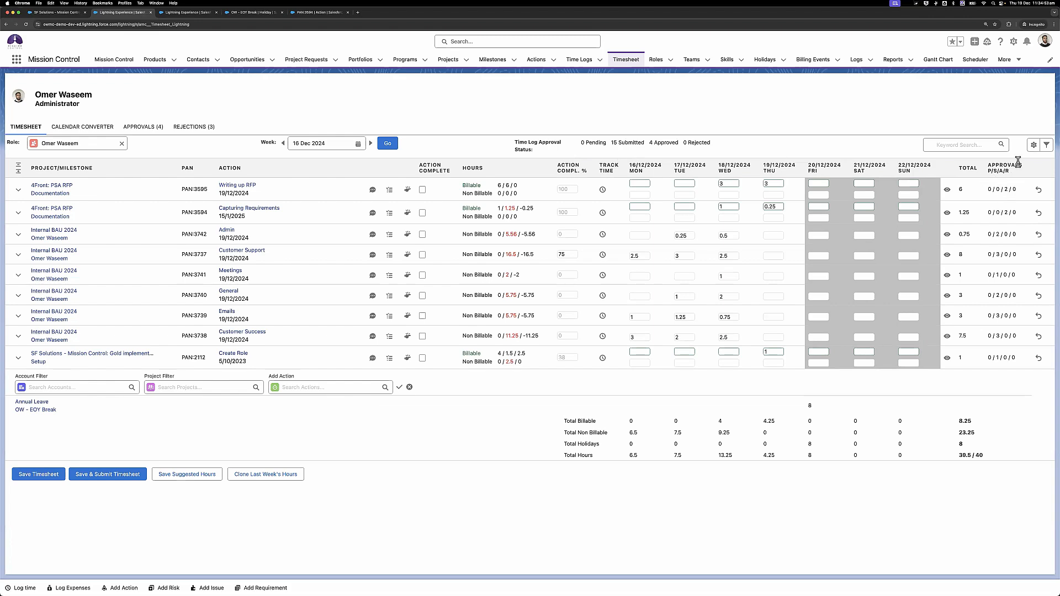
# Enter 0.25 hours for the General action on 19/12/2024, try to save and submit the timesheet, and cancel the submission.
pyautogui.click(1032, 145)
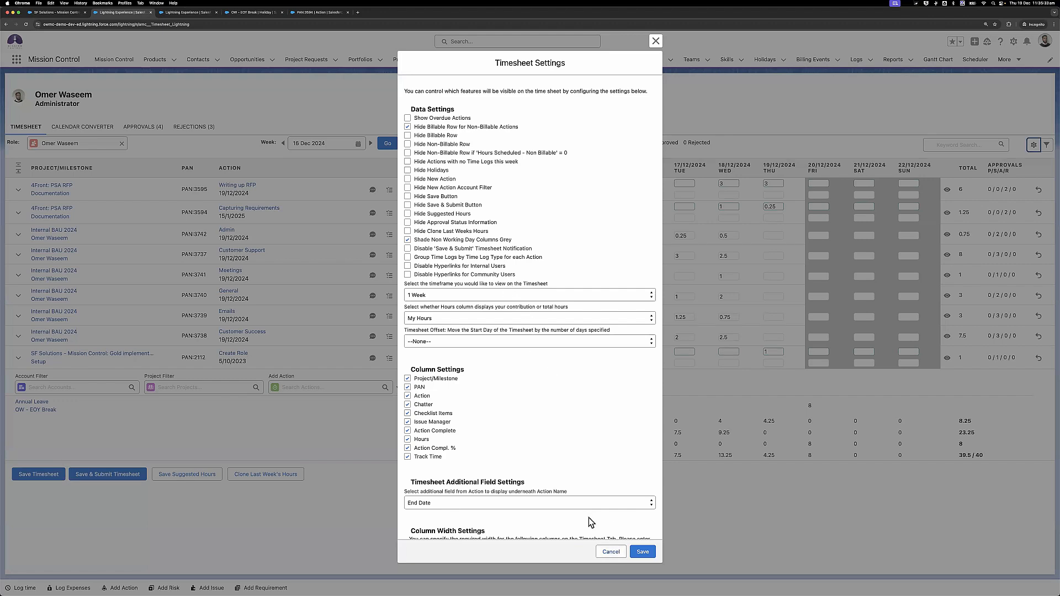
pyautogui.click(605, 551)
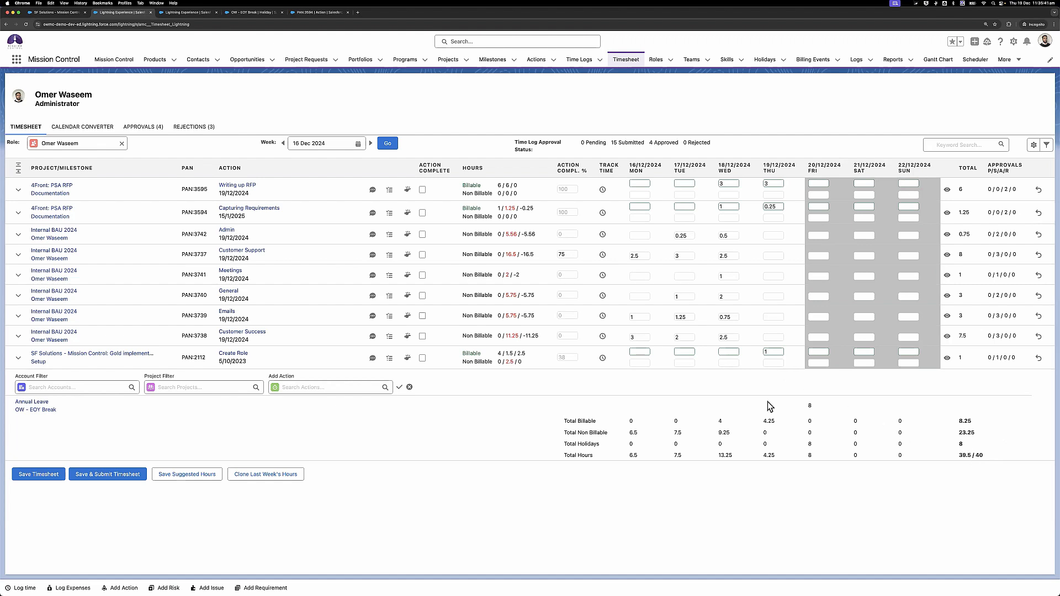
pyautogui.click(775, 296)
pyautogui.click(743, 404)
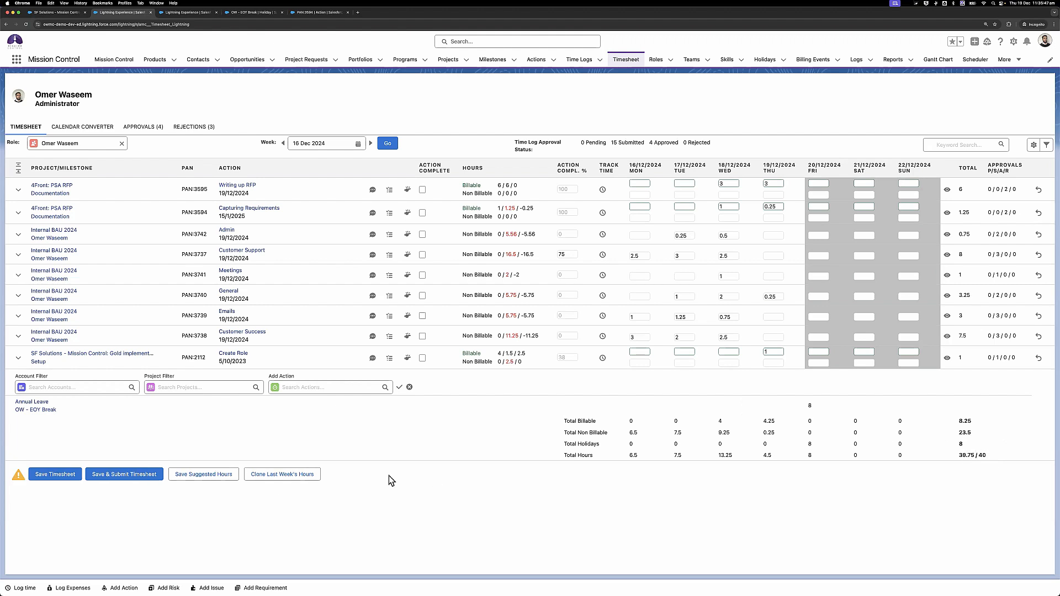
pyautogui.click(122, 473)
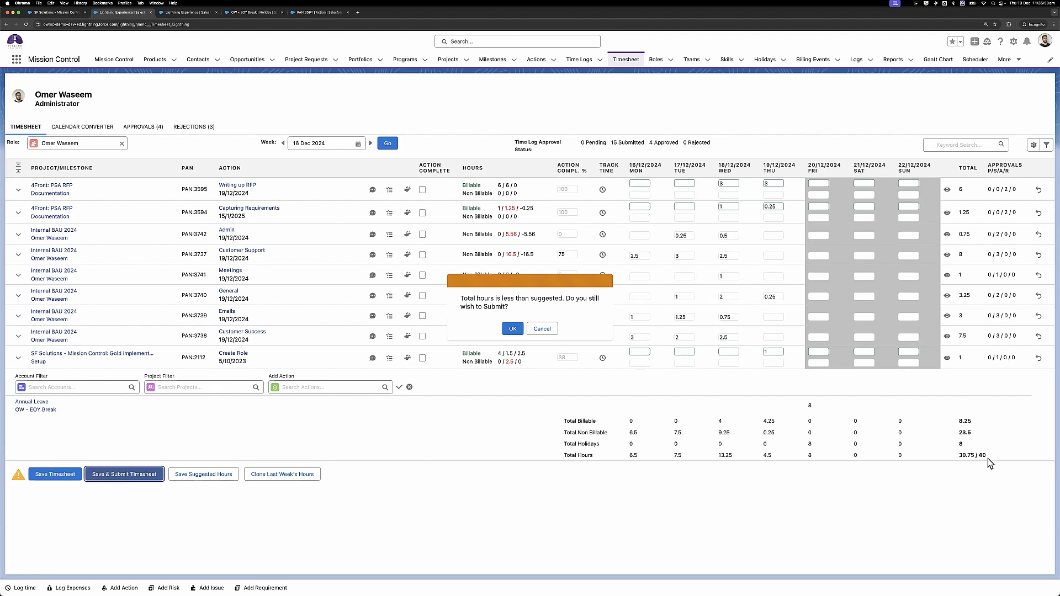
pyautogui.click(513, 329)
pyautogui.click(533, 331)
# Toggle Disable 'Save & Submit' Timesheet Notification on and off, enable Group Time Logs by Time Log Type for each Action, and save the settings.
pyautogui.click(1033, 145)
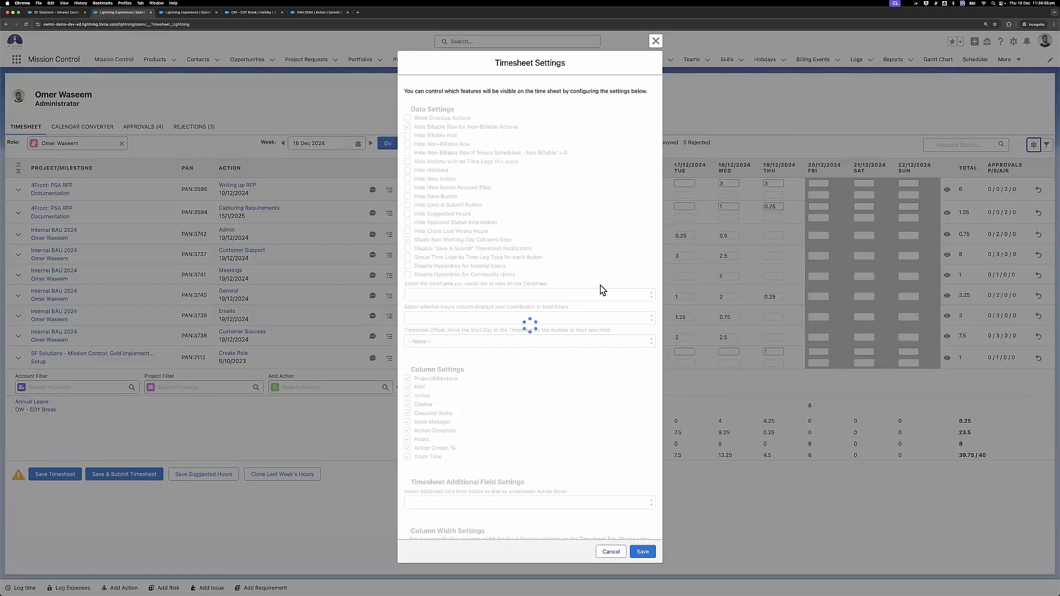
pyautogui.click(495, 250)
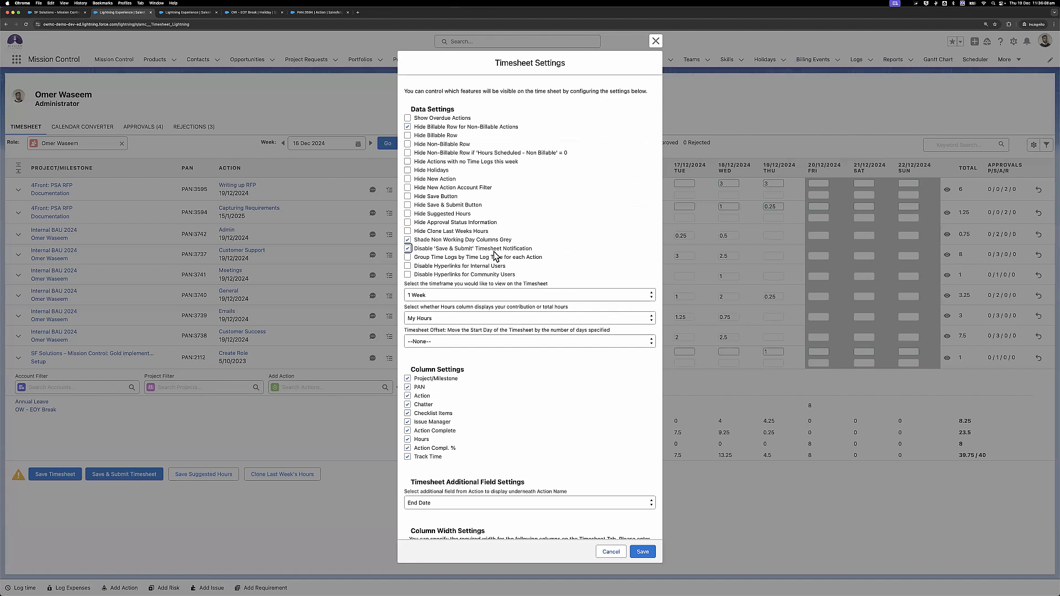
pyautogui.click(495, 252)
pyautogui.click(470, 260)
pyautogui.click(645, 551)
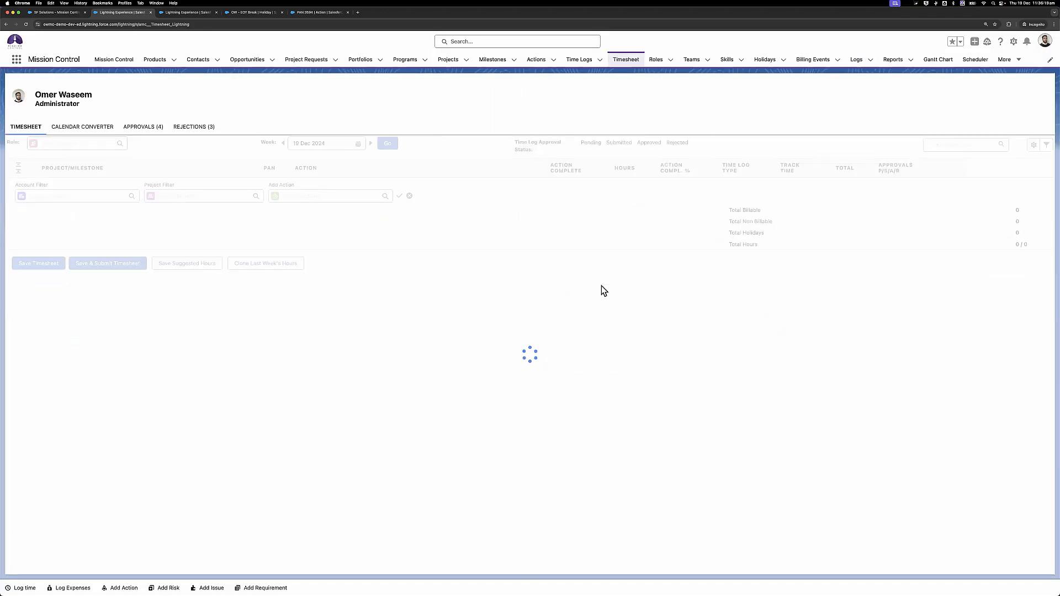
# Switch the timesheet's pre-set filter from 4Front Actions to the blank New Filter option and apply it.
pyautogui.click(1046, 145)
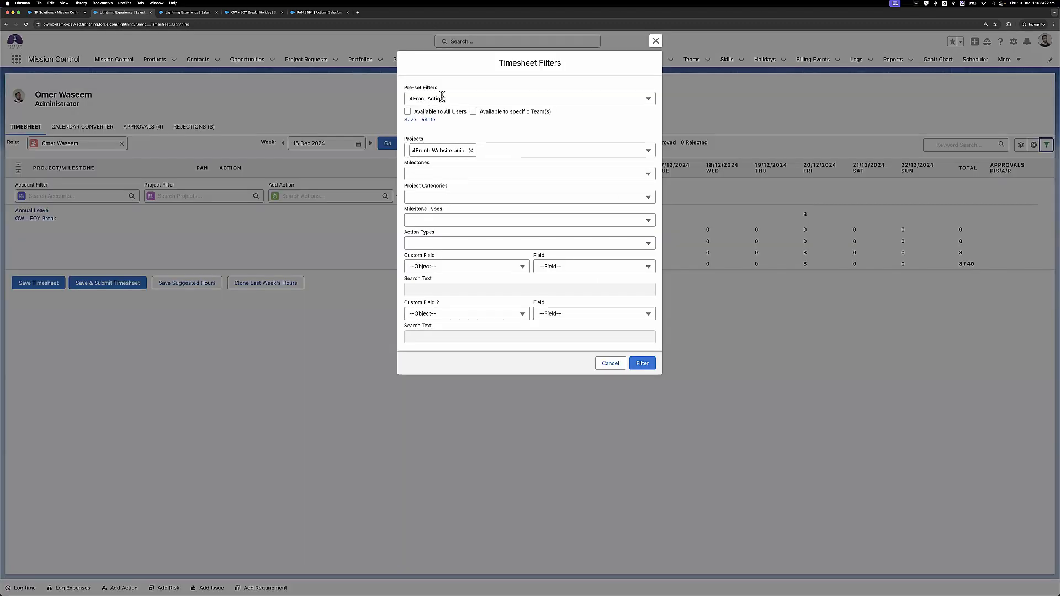
pyautogui.click(444, 98)
pyautogui.click(446, 114)
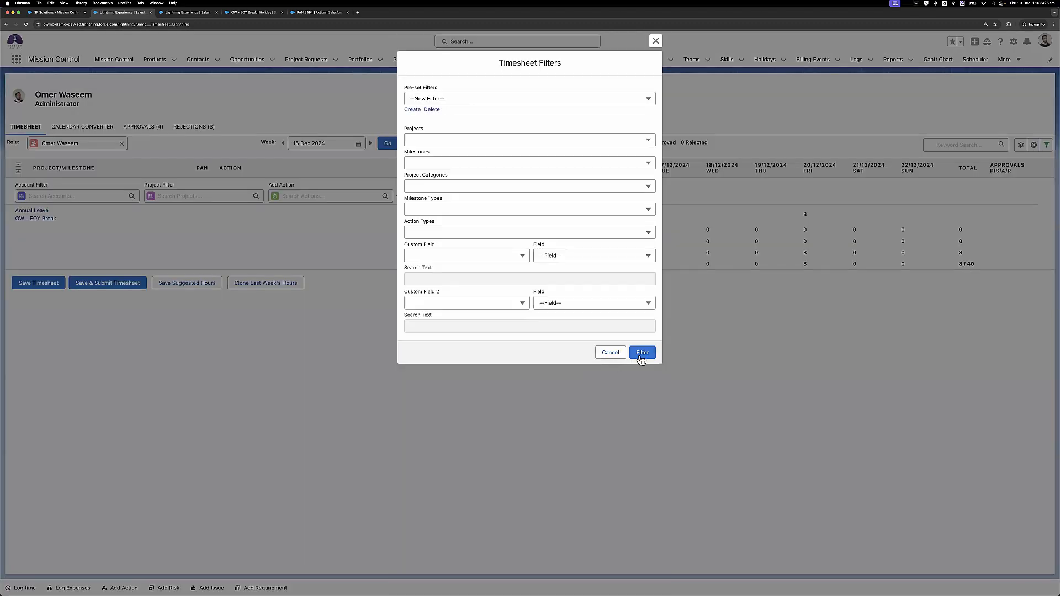
pyautogui.click(640, 354)
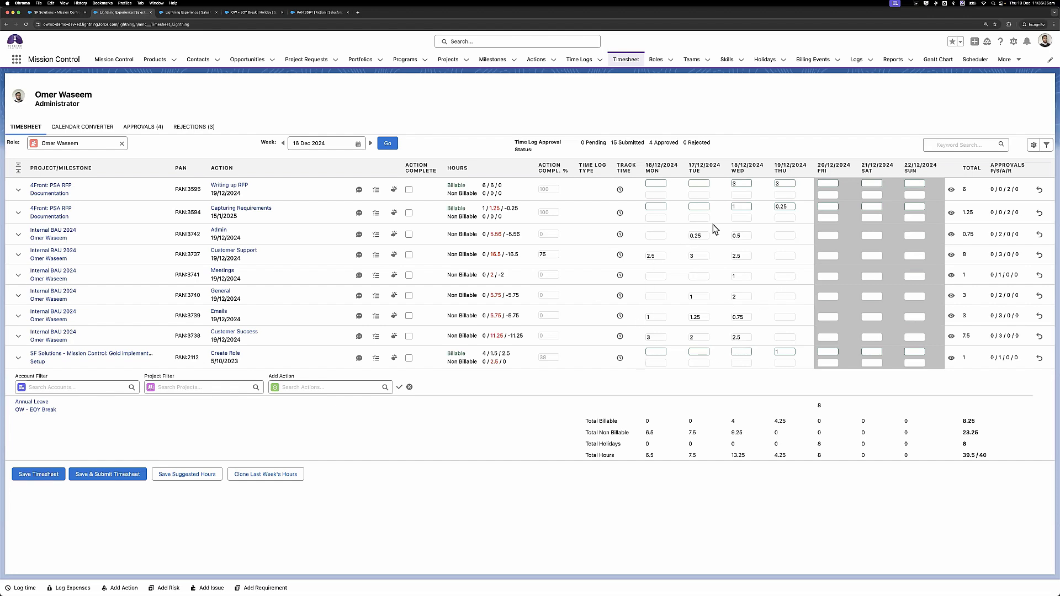
# Set the time log type of the Capturing Requirements entry on 18 Dec 2024 to Discovery and save the time log.
pyautogui.click(1033, 144)
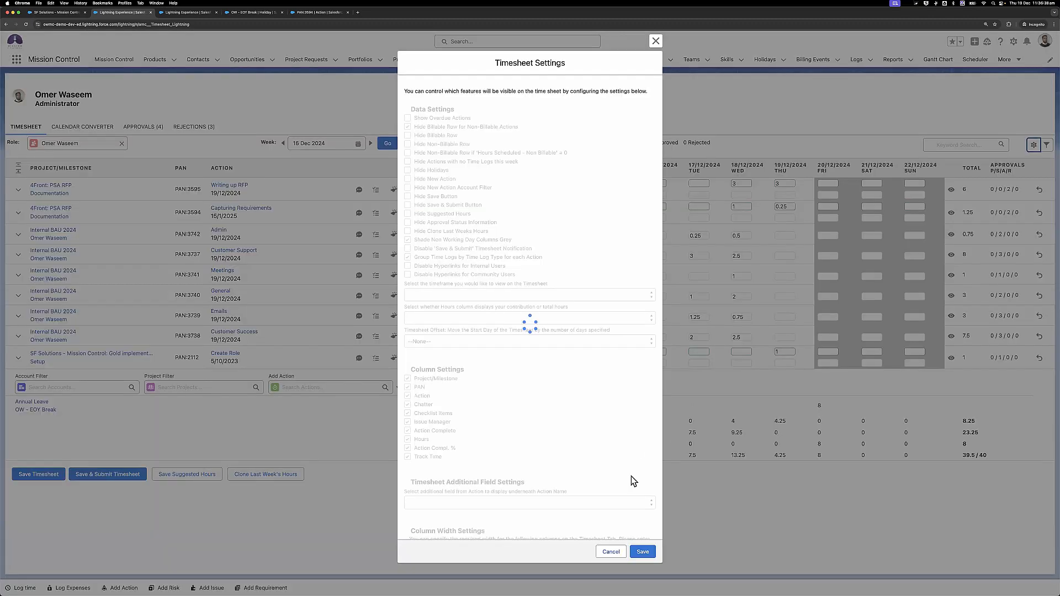
pyautogui.click(611, 551)
pyautogui.click(743, 208)
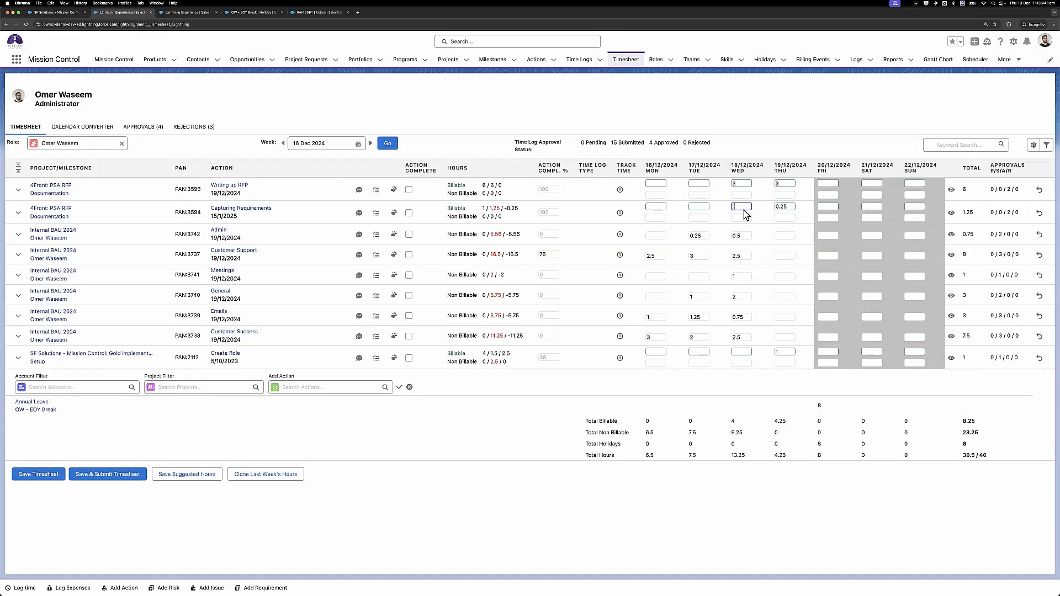
pyautogui.doubleClick(744, 209)
pyautogui.click(463, 378)
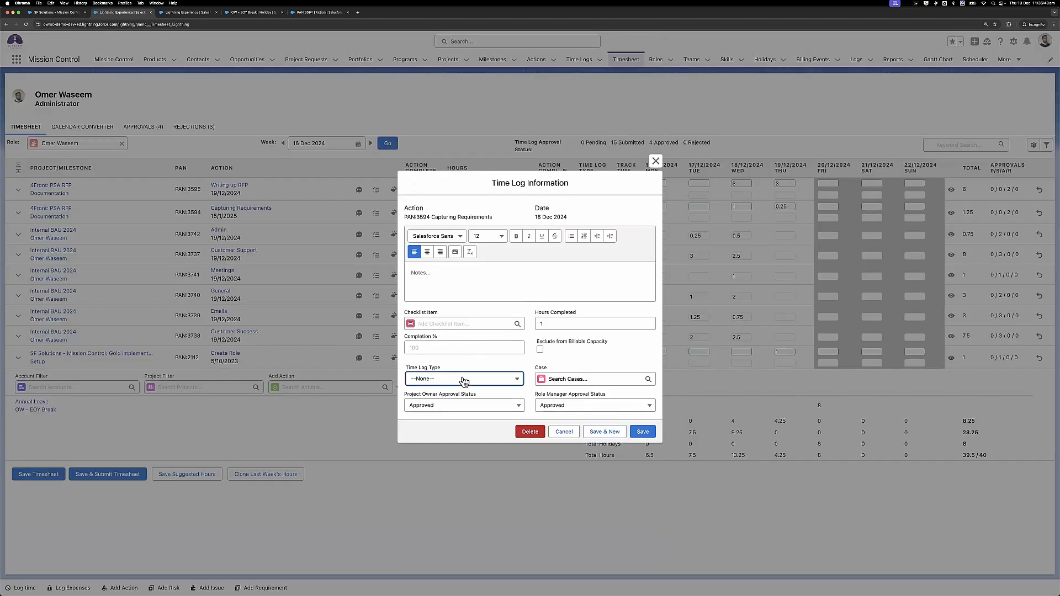
pyautogui.click(451, 415)
pyautogui.click(643, 431)
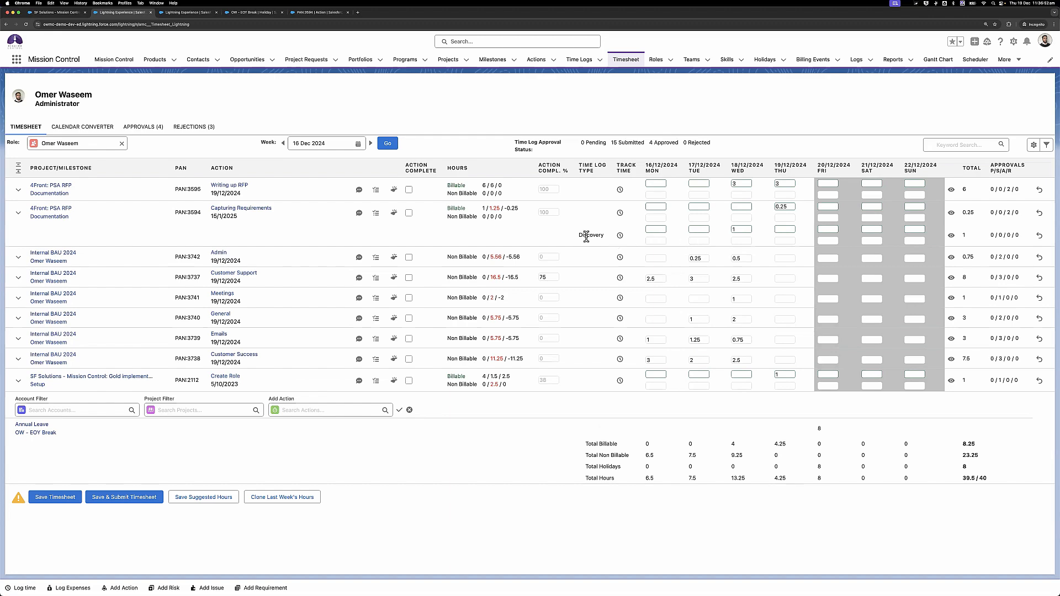
# Log 1 non-billable hour for Capturing Requirements on 17 Dec 2024 with the time log type Customer Success.
pyautogui.click(693, 217)
pyautogui.doubleClick(693, 216)
pyautogui.click(469, 382)
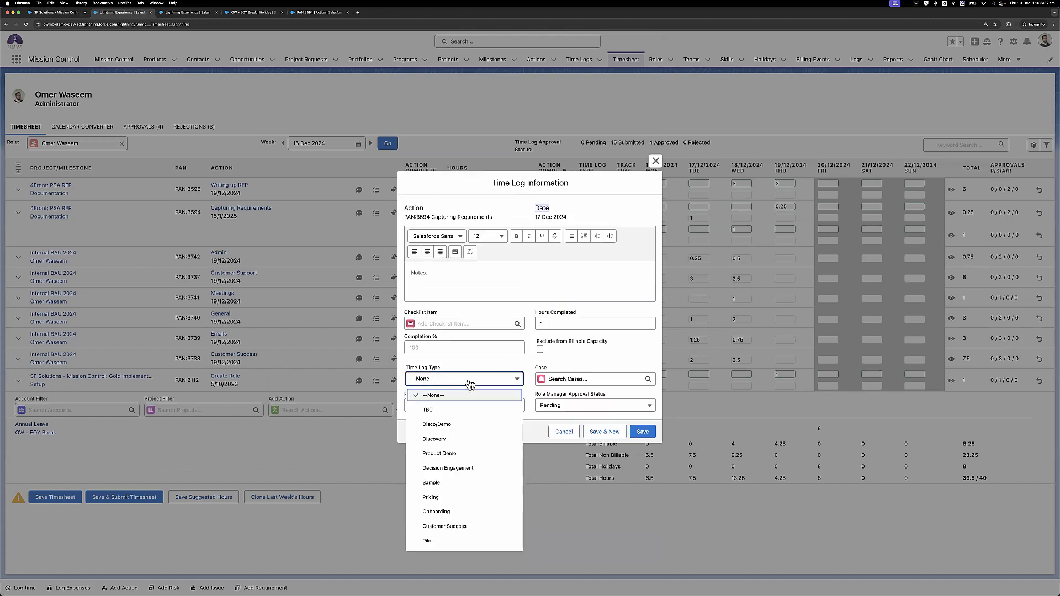
pyautogui.click(450, 527)
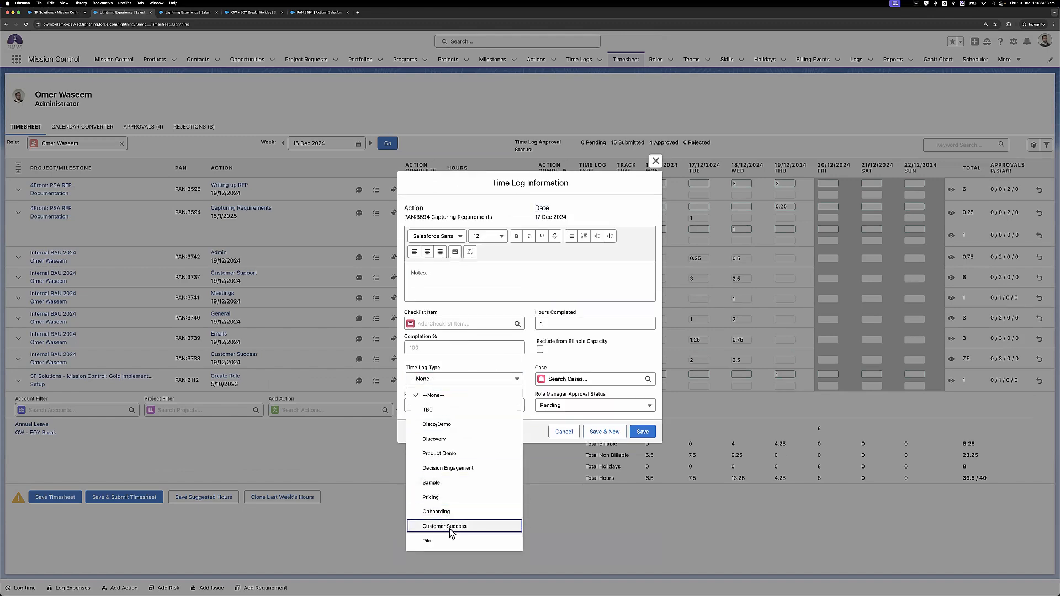
pyautogui.click(650, 435)
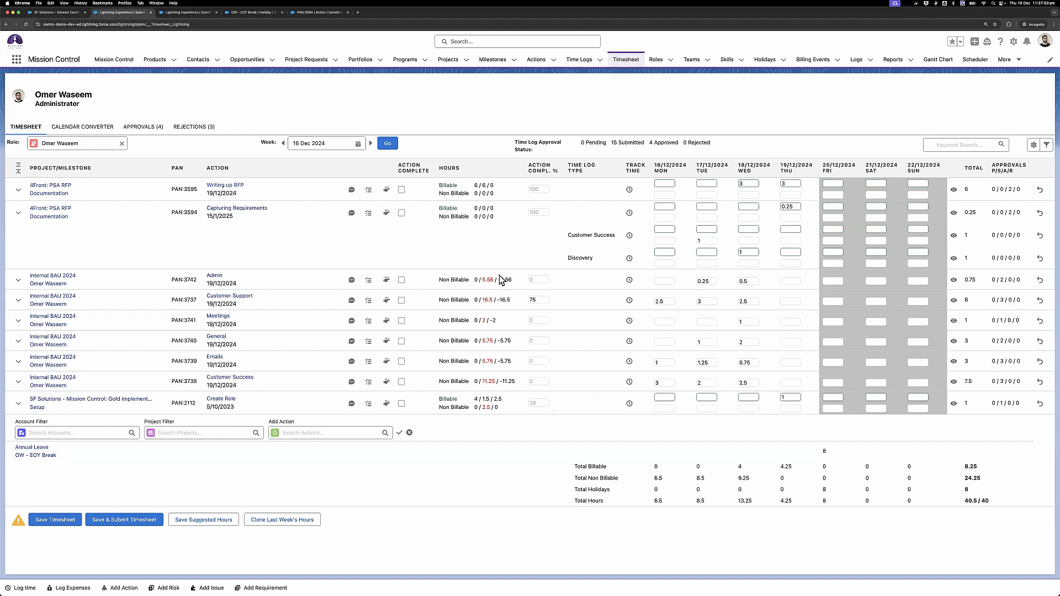
# Collapse and expand the Capturing Requirements row, and do the same with all timesheet rows at once.
pyautogui.click(18, 218)
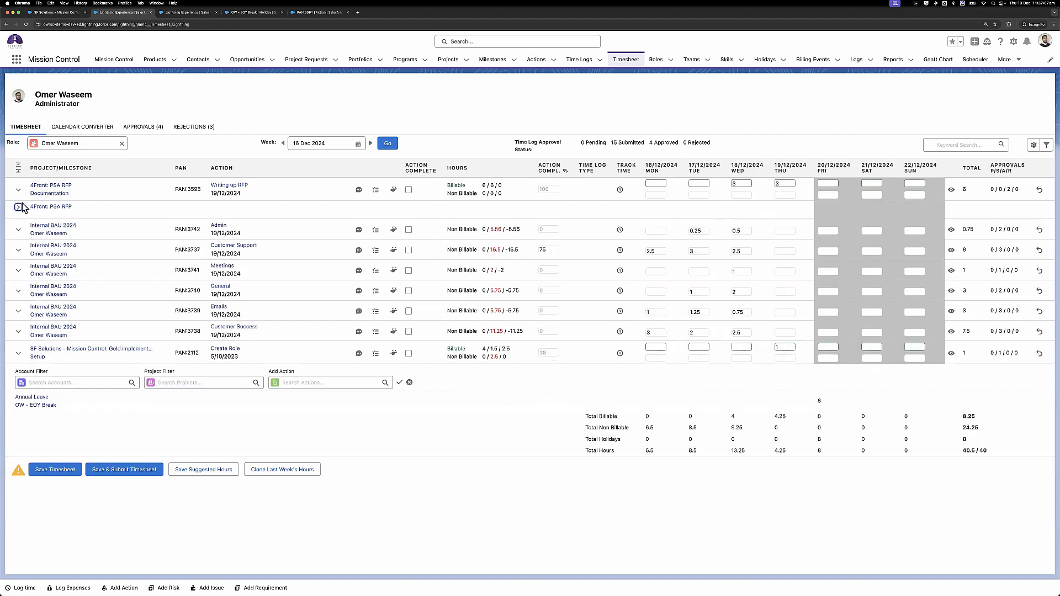
pyautogui.click(19, 210)
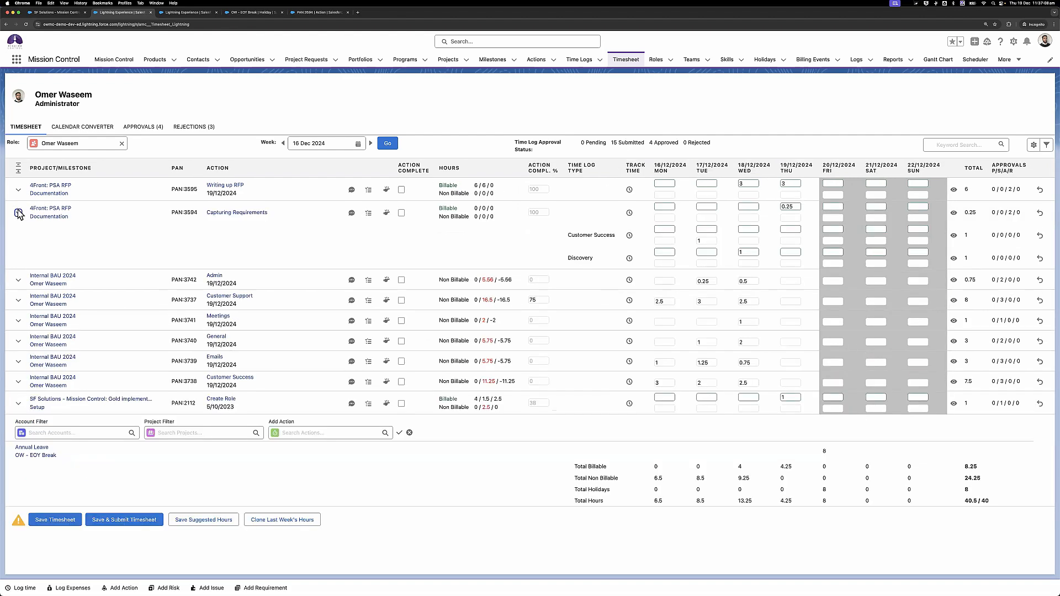
pyautogui.click(19, 217)
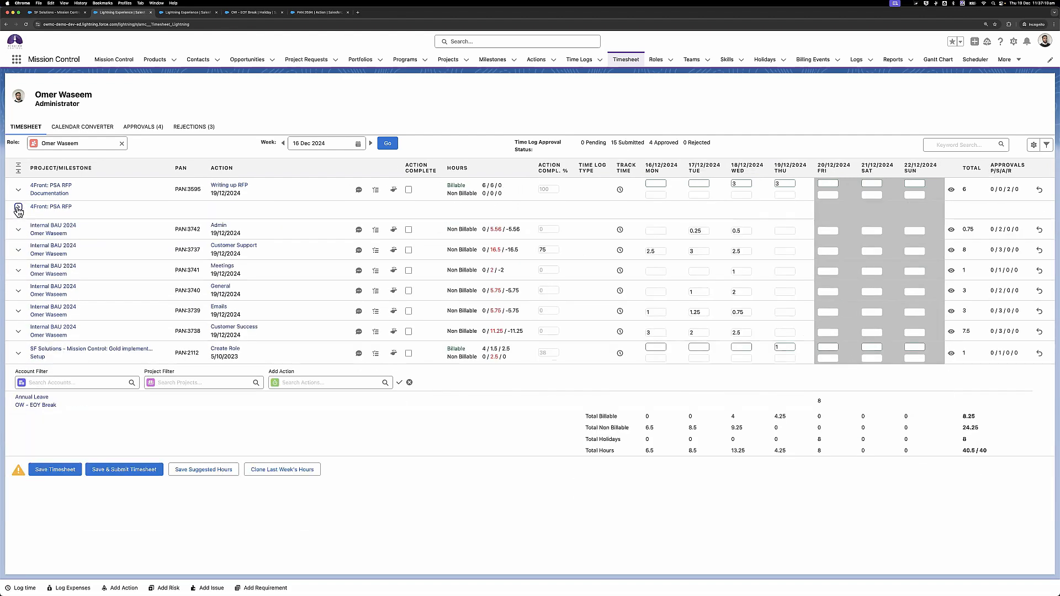
pyautogui.click(18, 208)
pyautogui.click(18, 213)
pyautogui.click(18, 172)
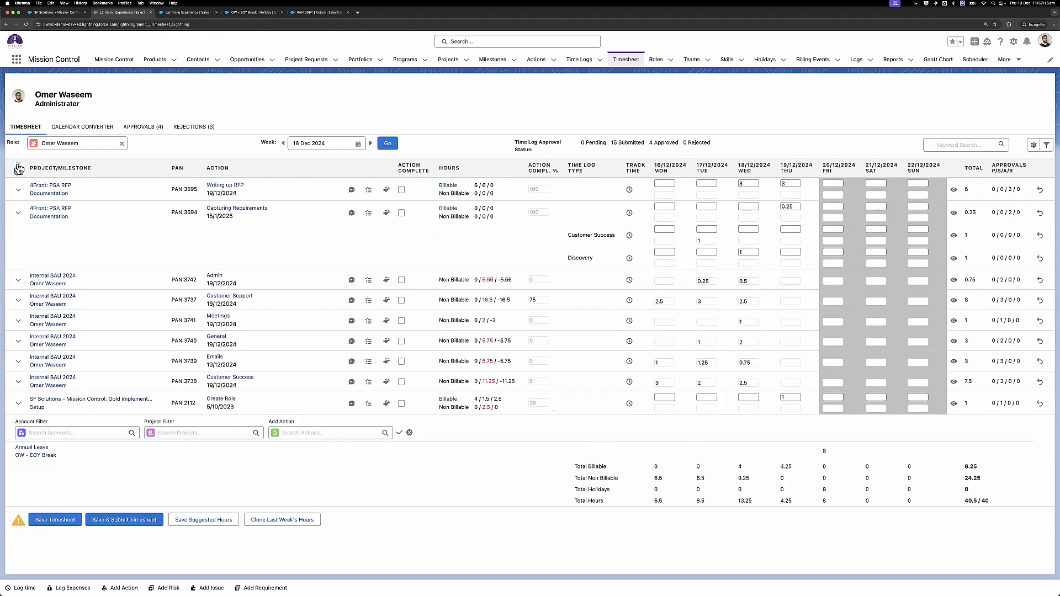
pyautogui.click(19, 168)
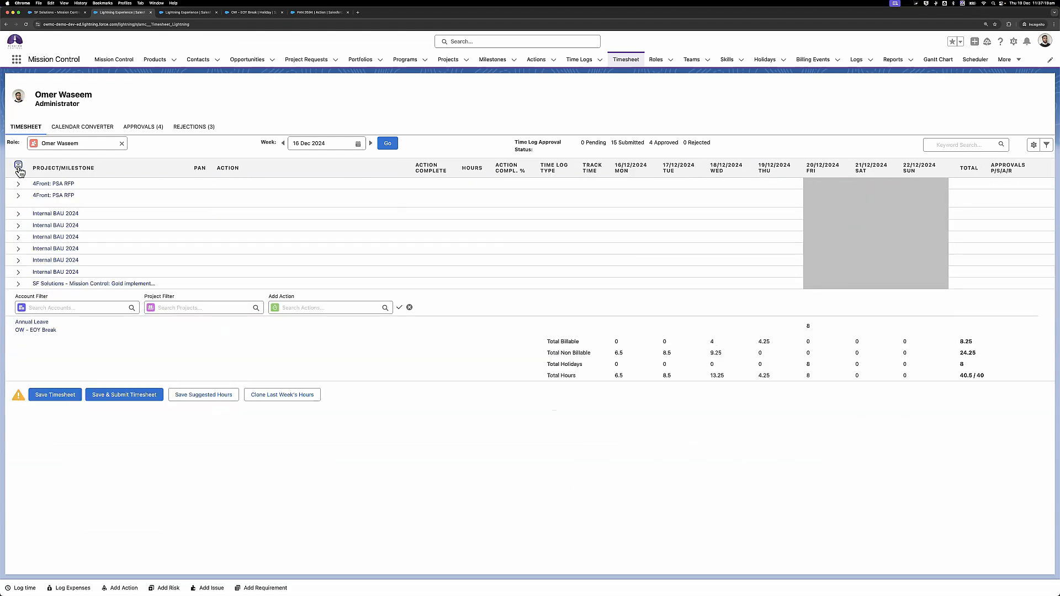
pyautogui.click(18, 172)
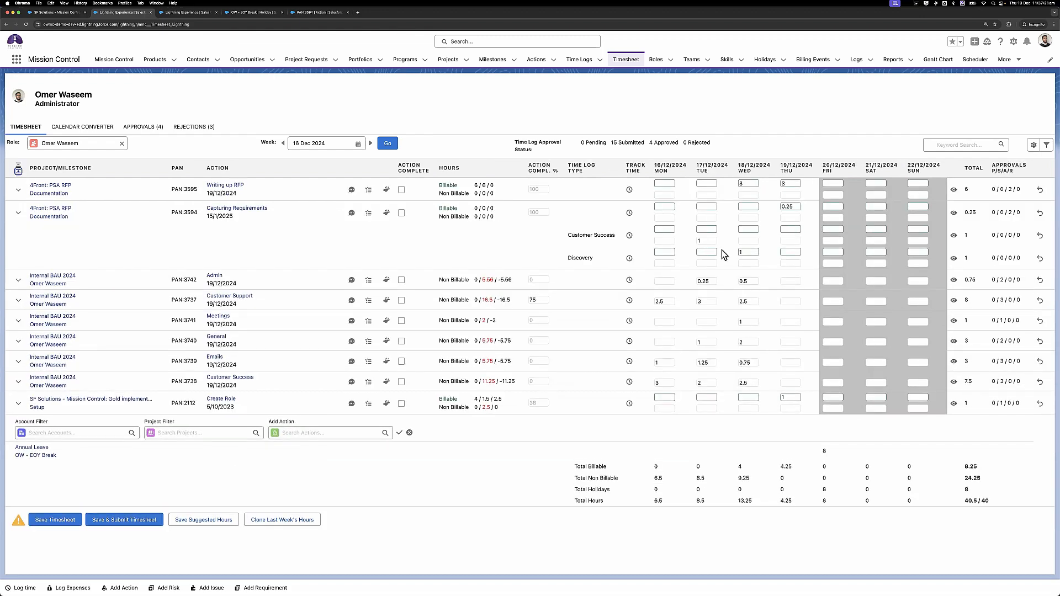
# Enter 1 billable hour in the Discovery row on 19 Dec 2024, check its time log details, and reload the timesheet without saving.
pyautogui.click(1033, 145)
pyautogui.click(656, 44)
pyautogui.click(789, 253)
pyautogui.doubleClick(789, 253)
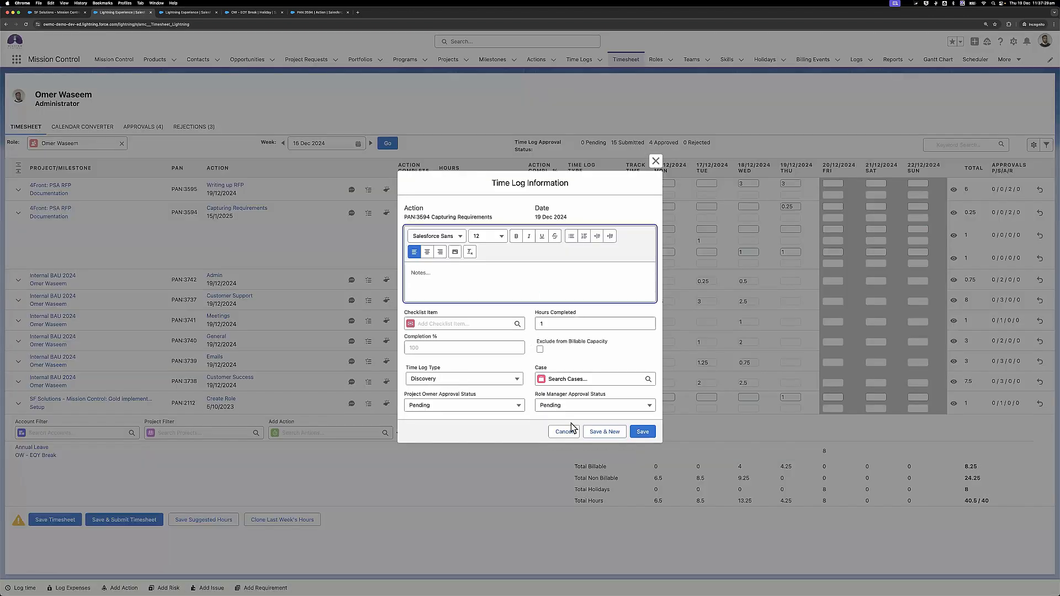
pyautogui.click(571, 430)
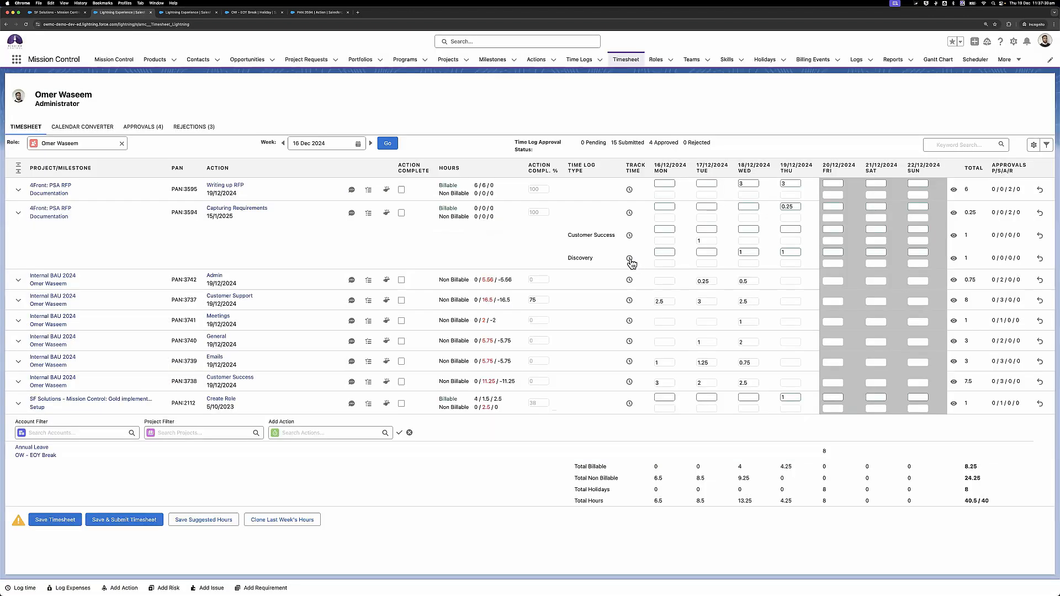
pyautogui.click(625, 69)
pyautogui.click(548, 194)
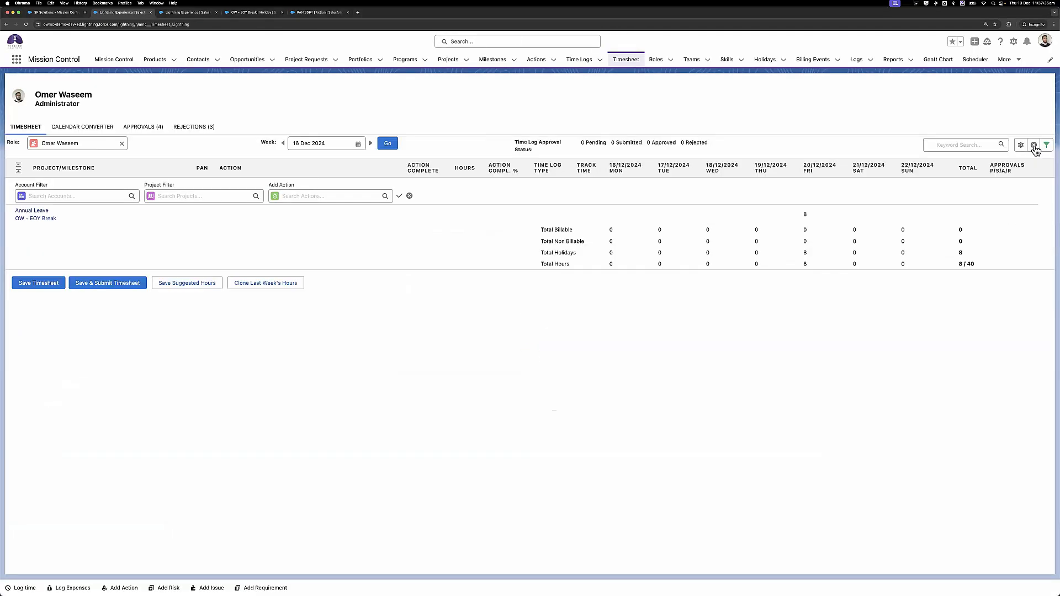
# Delete the 4Front Actions pre-set filter and clear the active filter from the timesheet.
pyautogui.click(1045, 145)
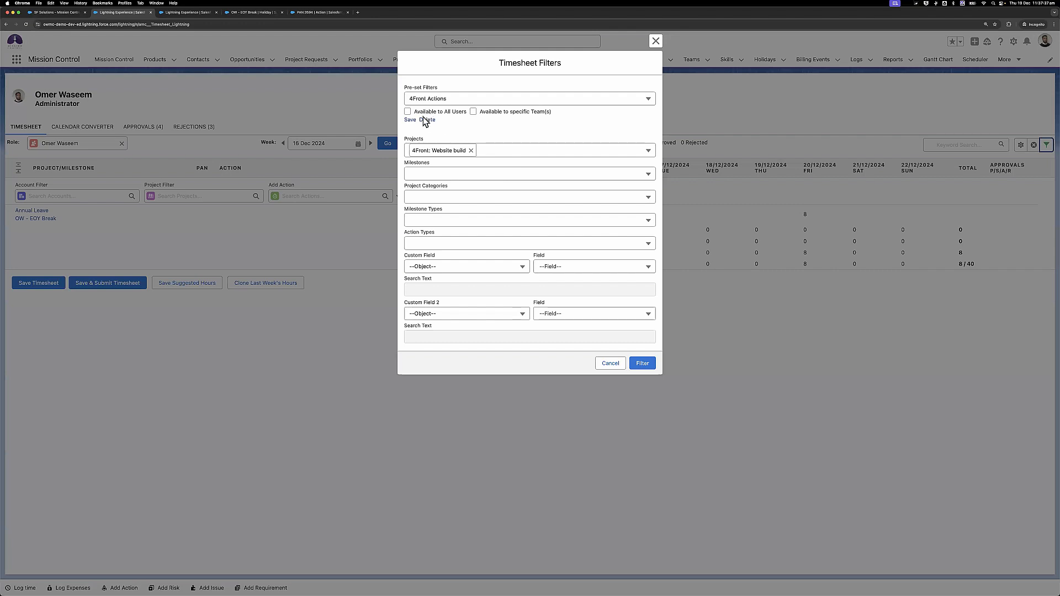
pyautogui.click(425, 120)
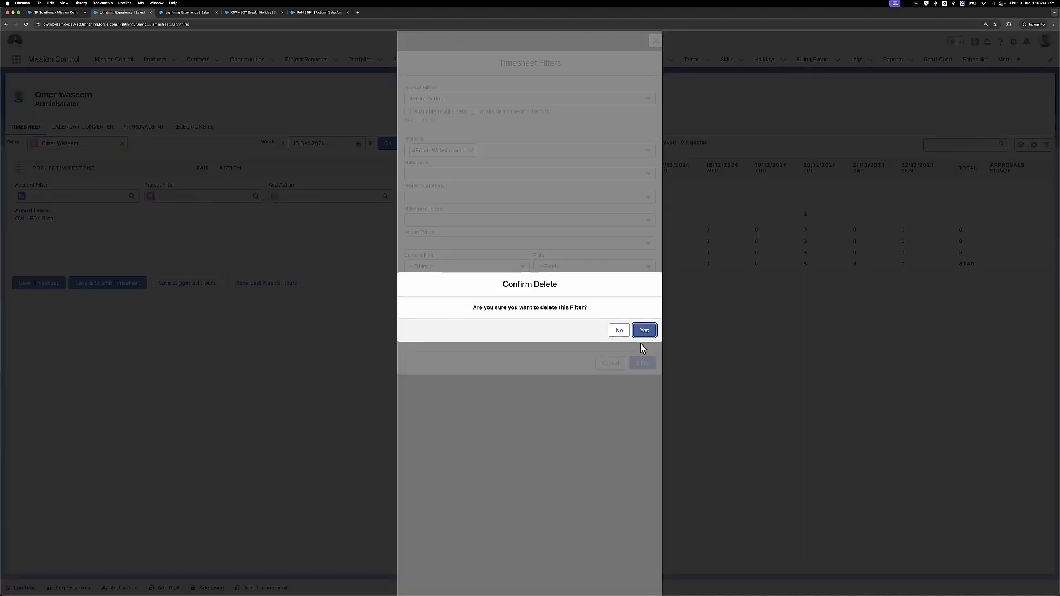
pyautogui.press('Return')
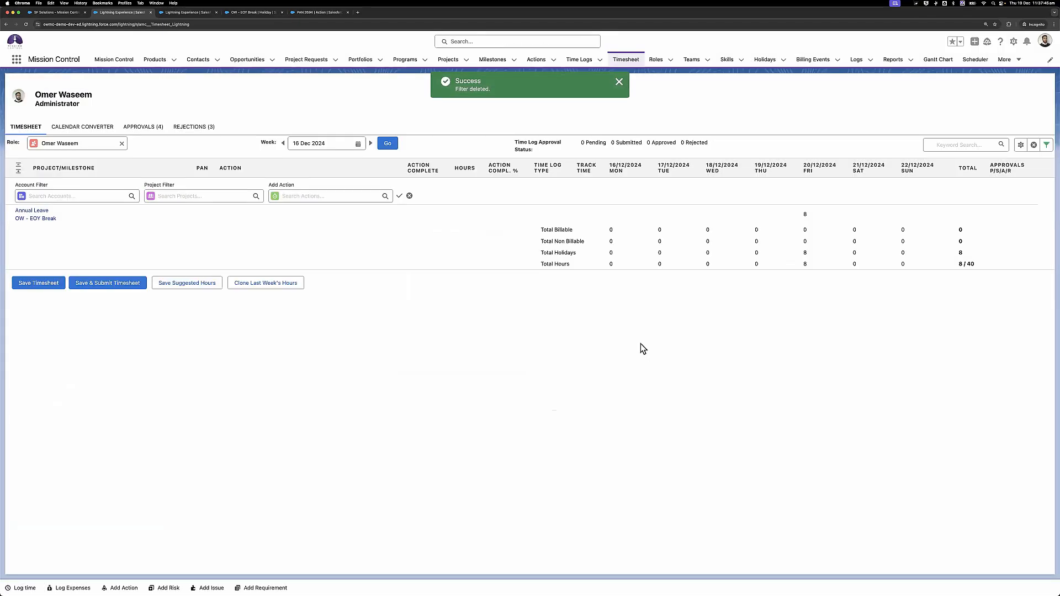
pyautogui.click(1033, 146)
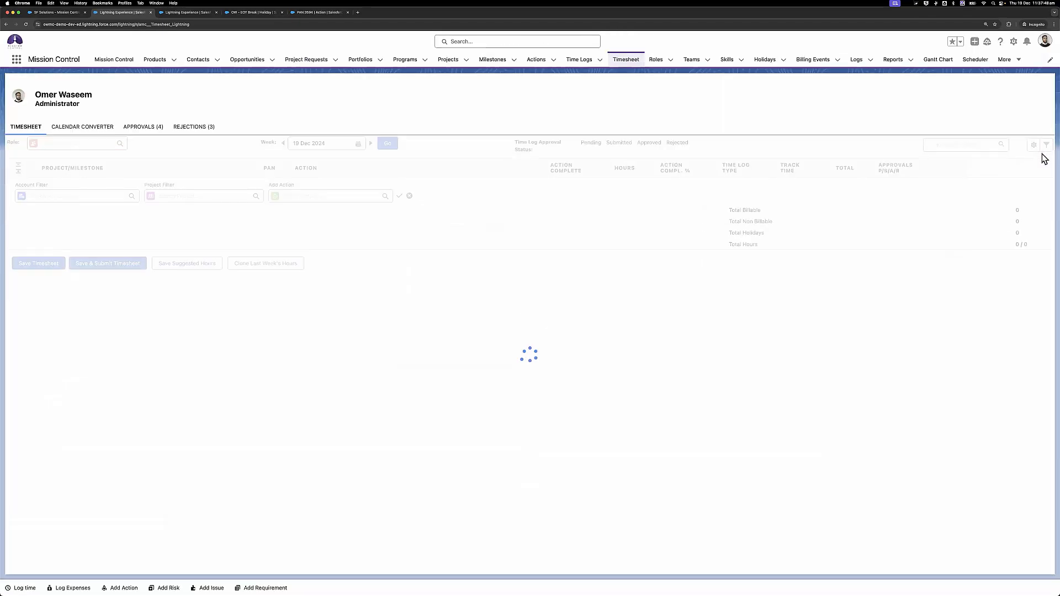
# Turn off time log type grouping, toggle Disable Hyperlinks for Internal Users and for Community Users on and off, and cancel the settings changes.
pyautogui.click(1033, 145)
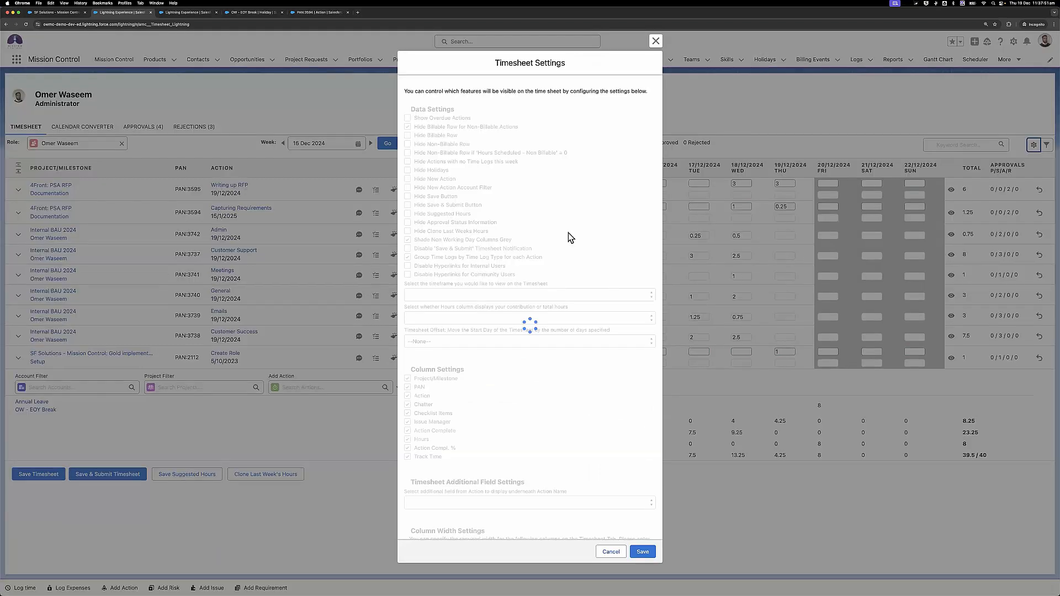
pyautogui.click(408, 258)
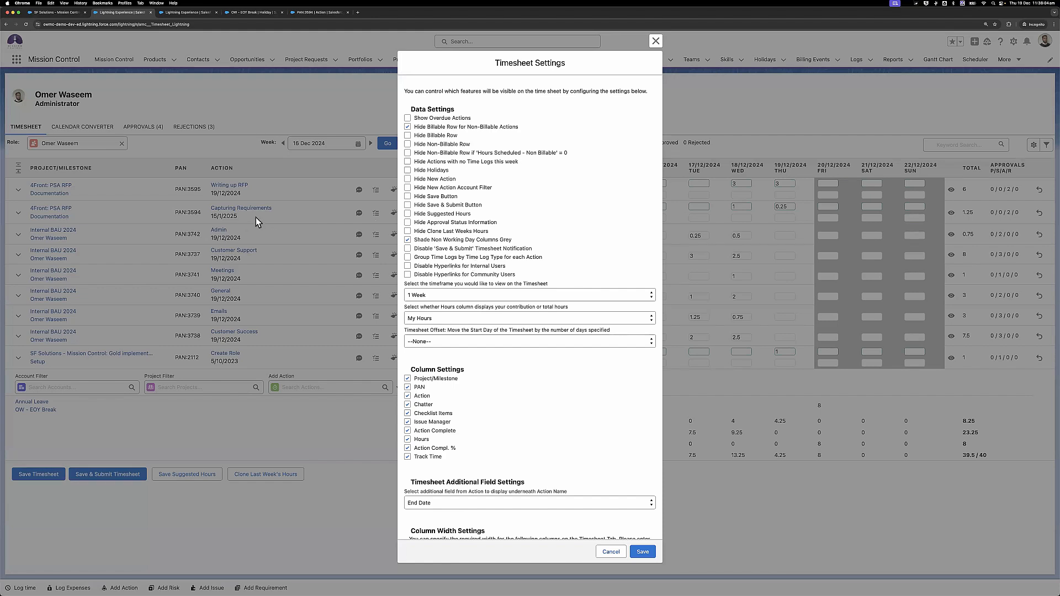
pyautogui.click(450, 267)
pyautogui.click(443, 275)
pyautogui.click(442, 275)
pyautogui.click(448, 267)
pyautogui.click(601, 551)
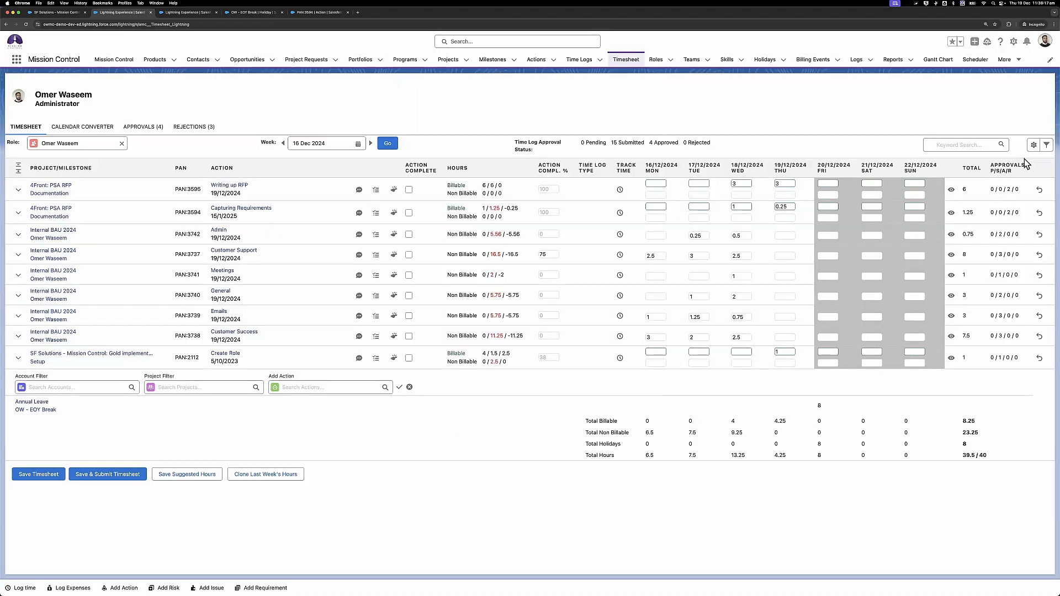
# Enable Disable Hyperlinks for Internal Users in the timesheet settings and save.
pyautogui.click(1034, 145)
pyautogui.click(498, 267)
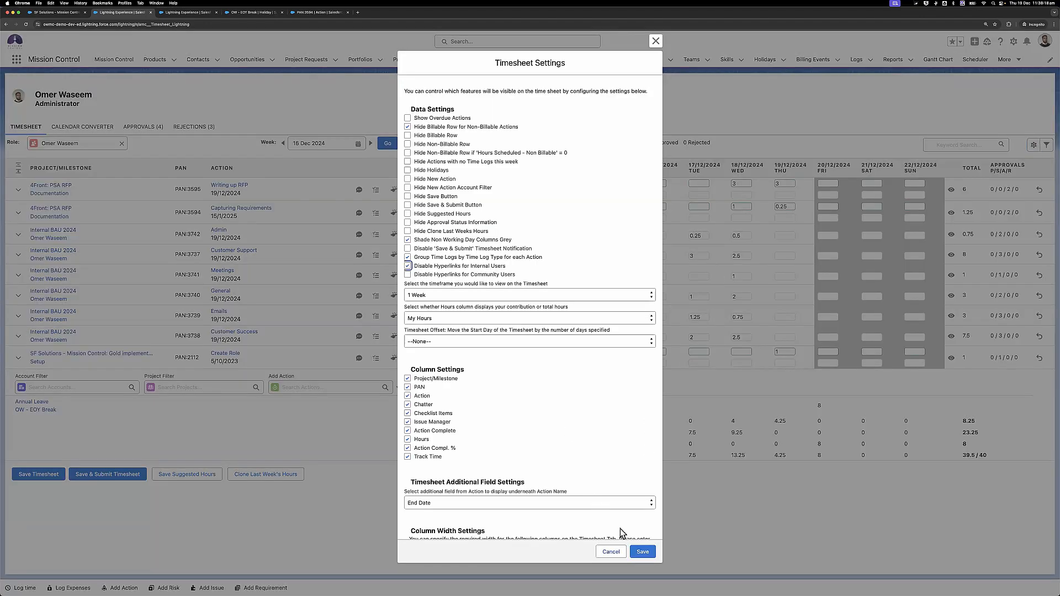
pyautogui.click(642, 551)
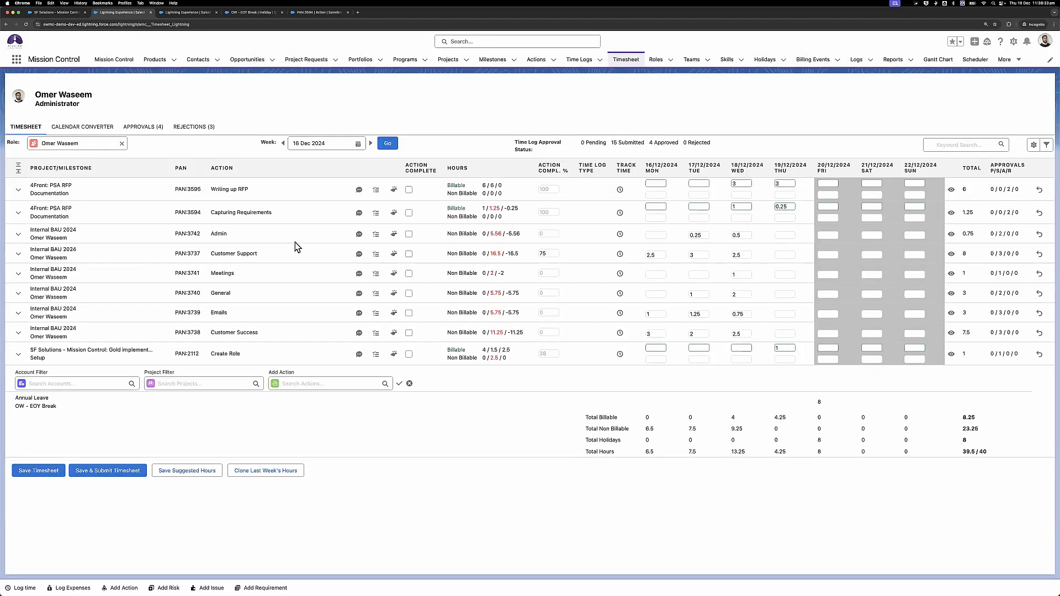
# Check that the Capturing Requirements action name in the timesheet is plain selectable text rather than a link.
pyautogui.tripleClick(222, 208)
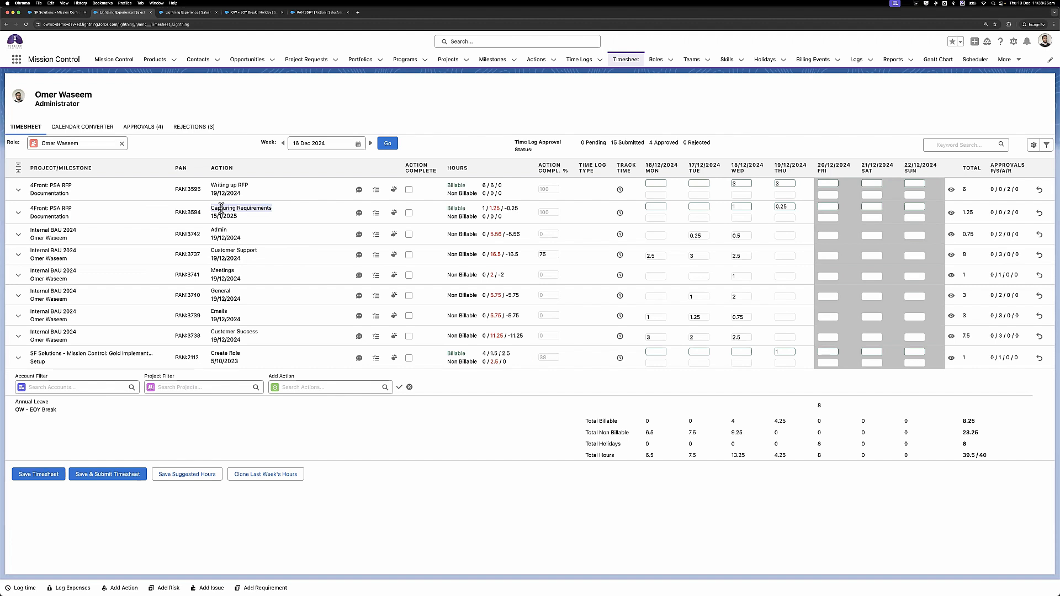
pyautogui.click(260, 228)
pyautogui.tripleClick(231, 207)
pyautogui.click(947, 144)
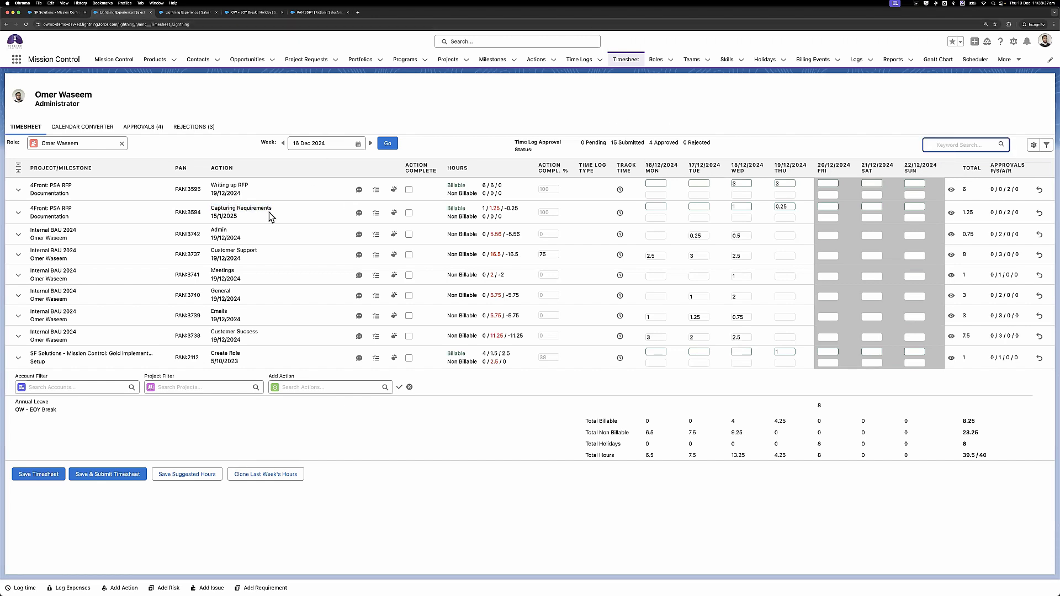
pyautogui.tripleClick(215, 207)
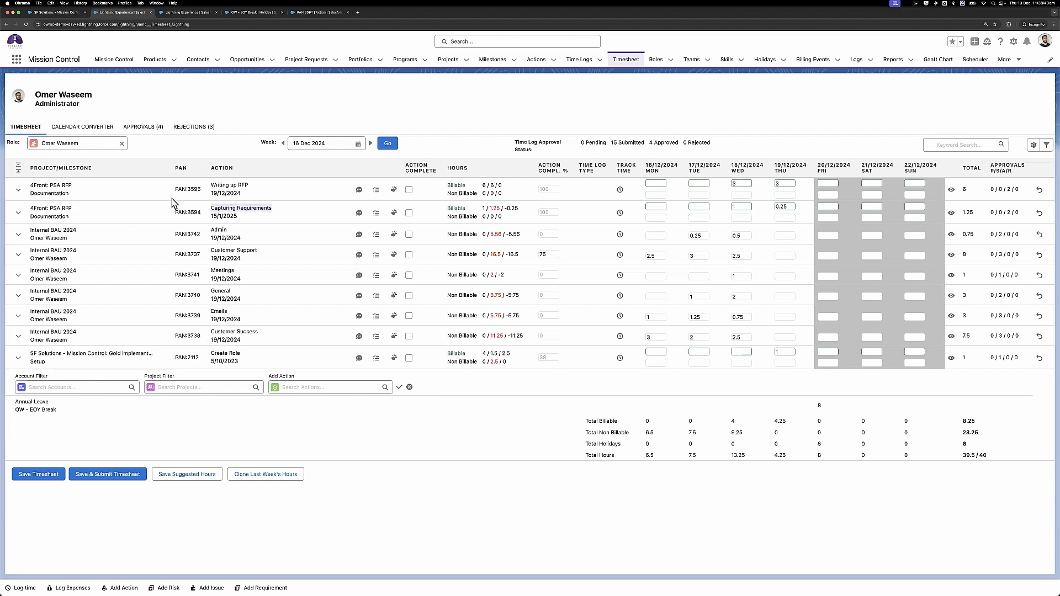
pyautogui.click(273, 231)
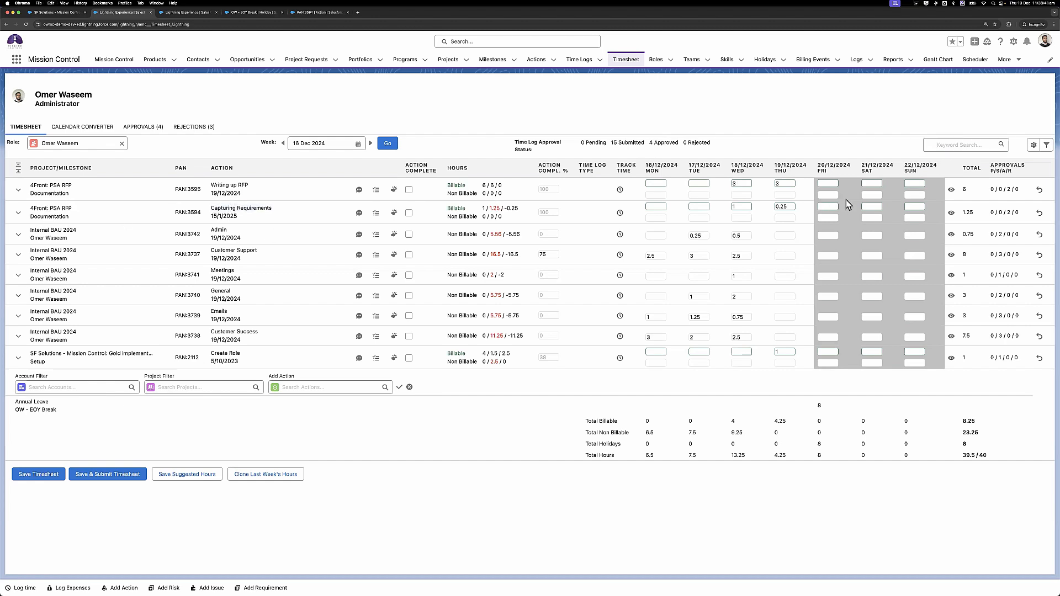
# Turn off Disable Hyperlinks for Internal Users, save, then follow the Writing up RFP action link and return to the timesheet.
pyautogui.click(1036, 145)
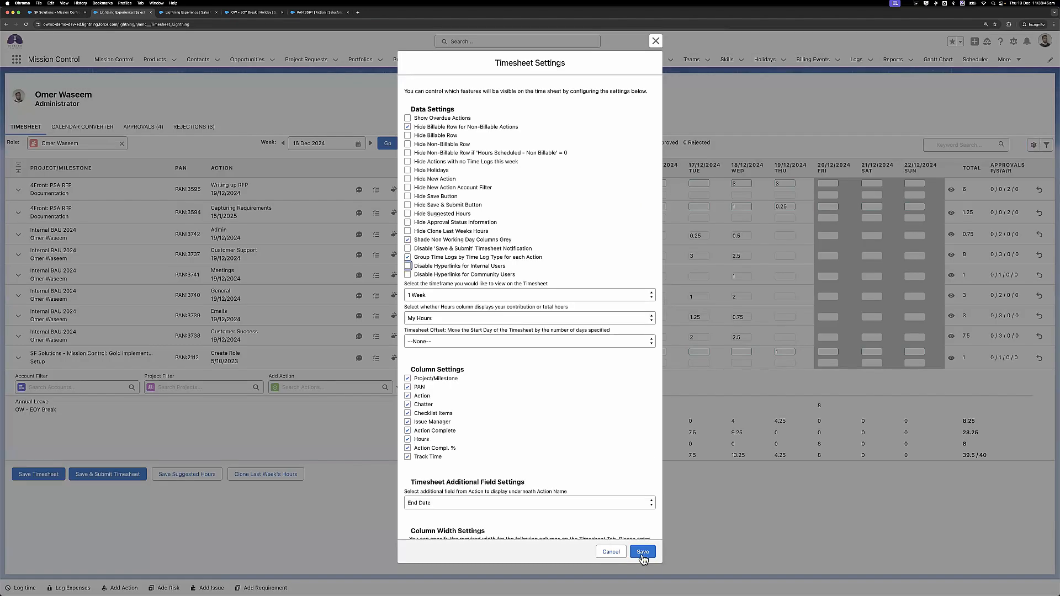
pyautogui.click(642, 552)
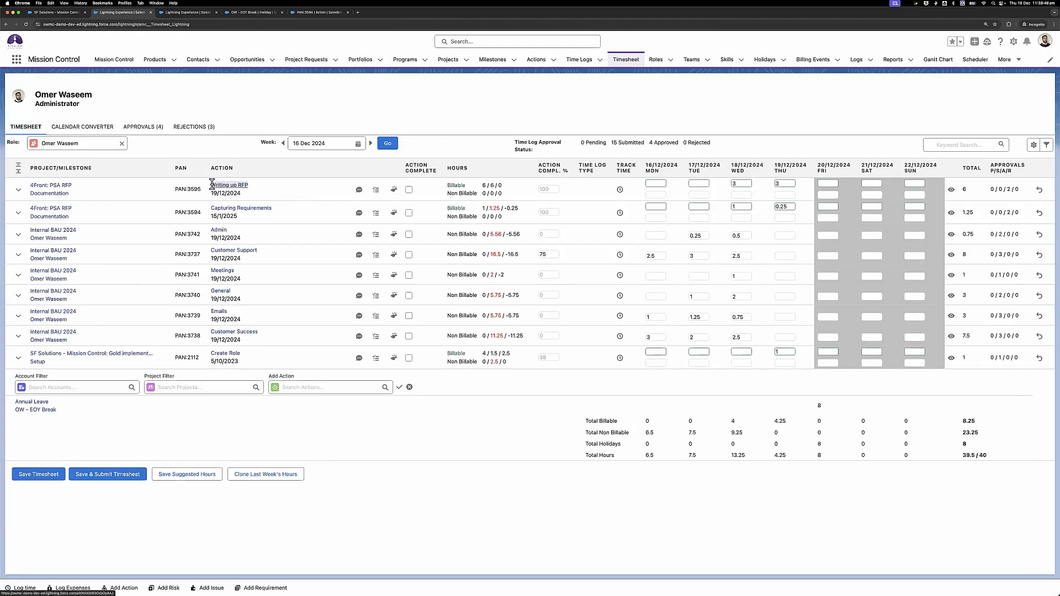
pyautogui.click(241, 188)
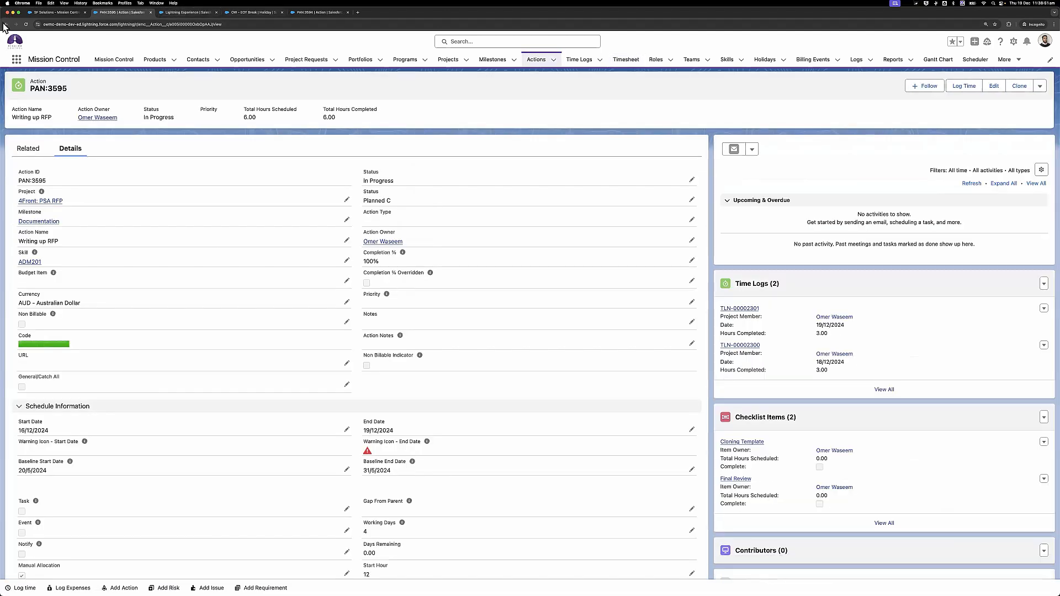
pyautogui.click(4, 25)
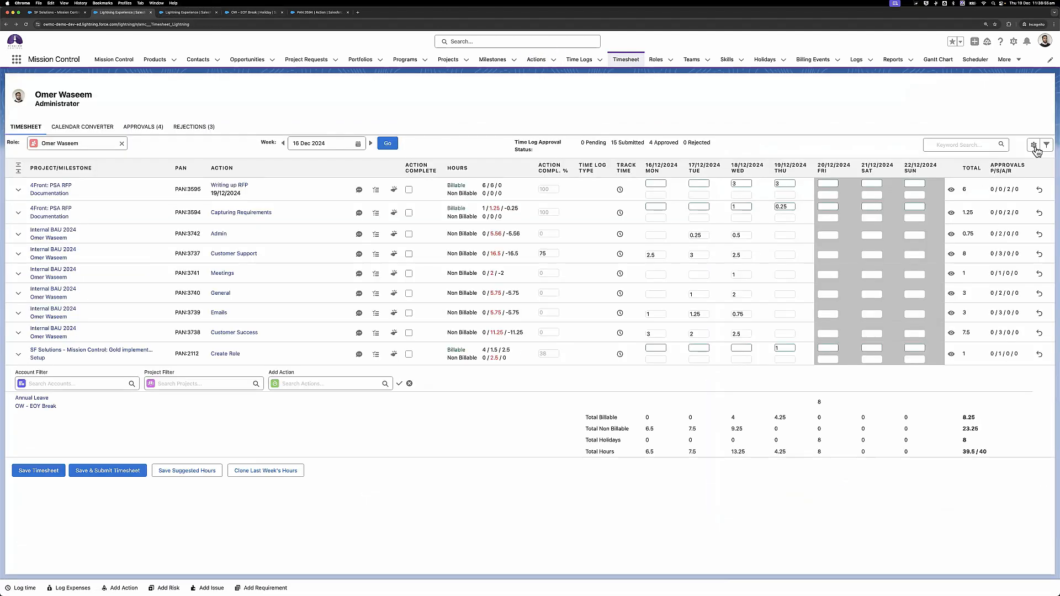
# Set the timesheet's viewing timeframe to 1 Month in the timesheet settings and save.
pyautogui.click(1033, 145)
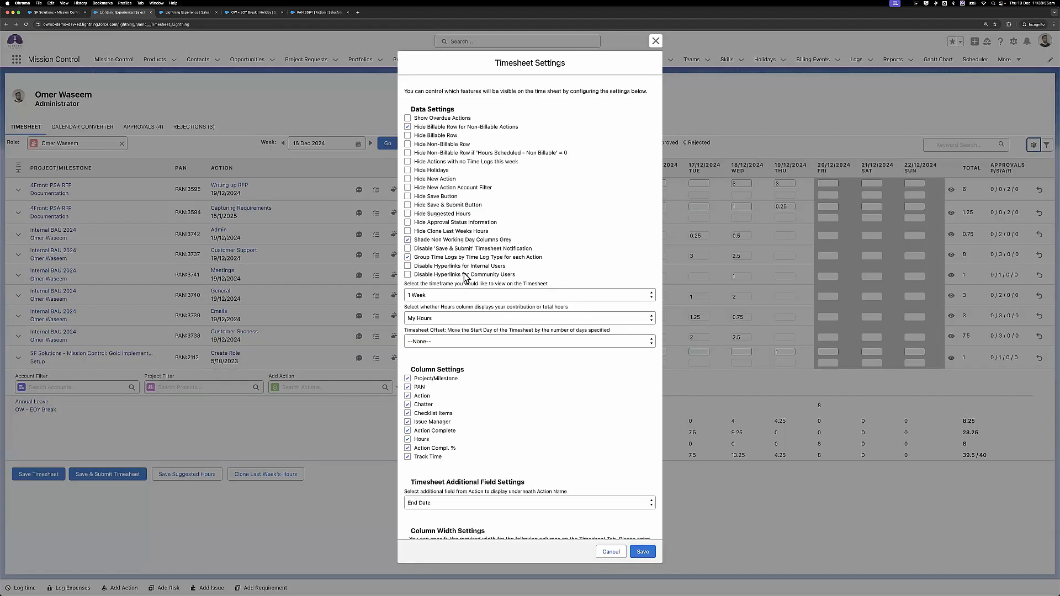
pyautogui.scroll(-4, 513, 314)
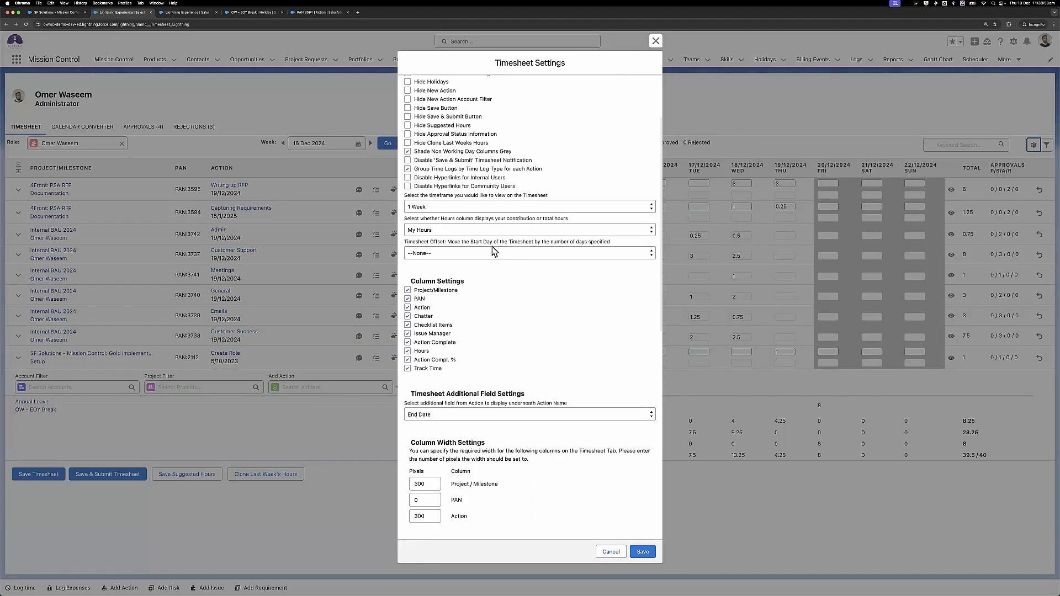
pyautogui.click(458, 206)
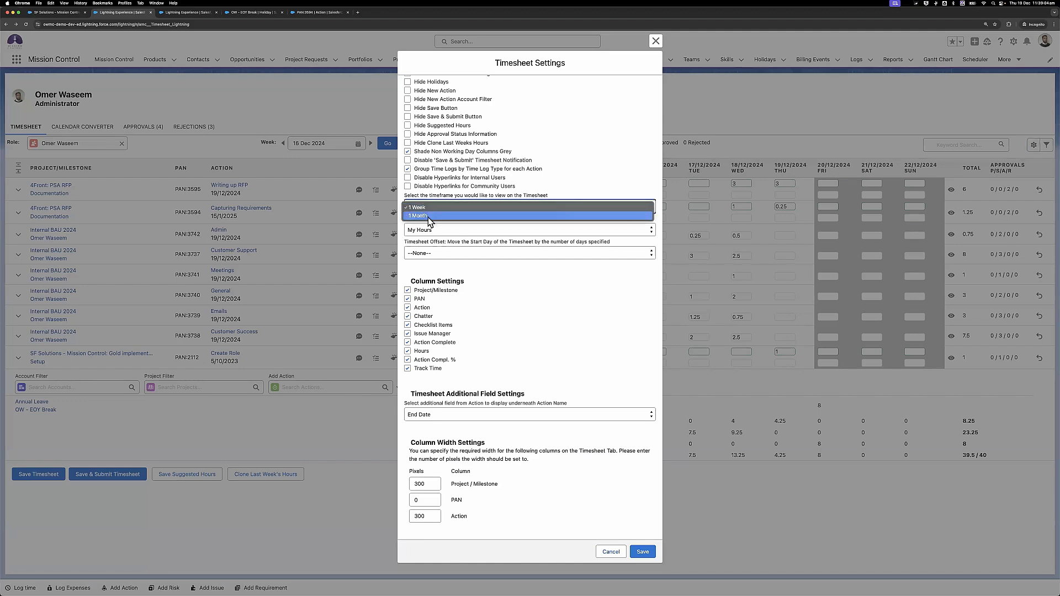
pyautogui.click(430, 220)
pyautogui.click(642, 552)
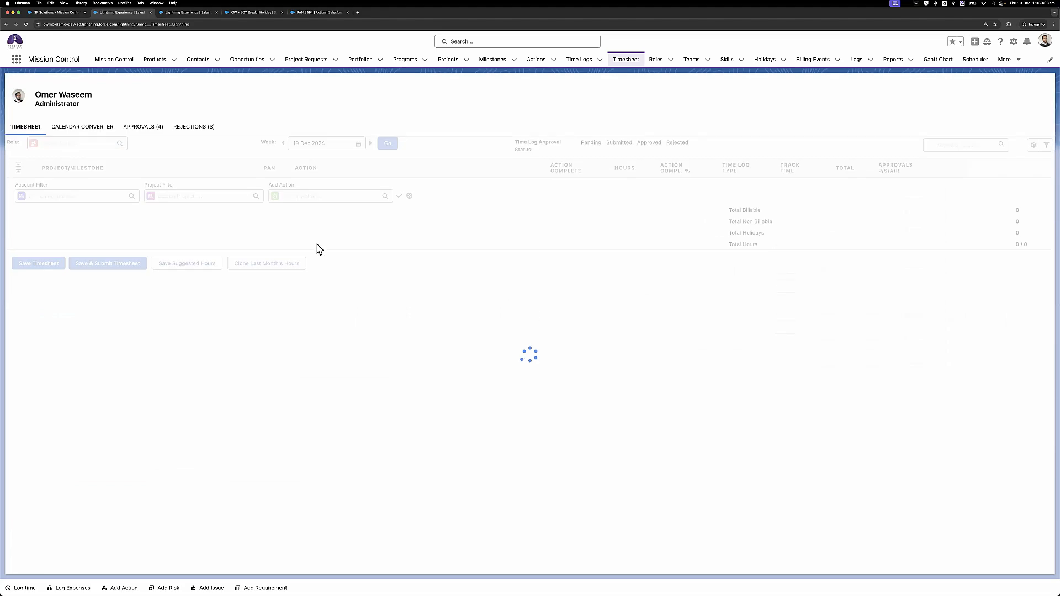
# Load the November 2024 monthly timesheet by choosing 5 November 2024 as the date.
pyautogui.click(299, 144)
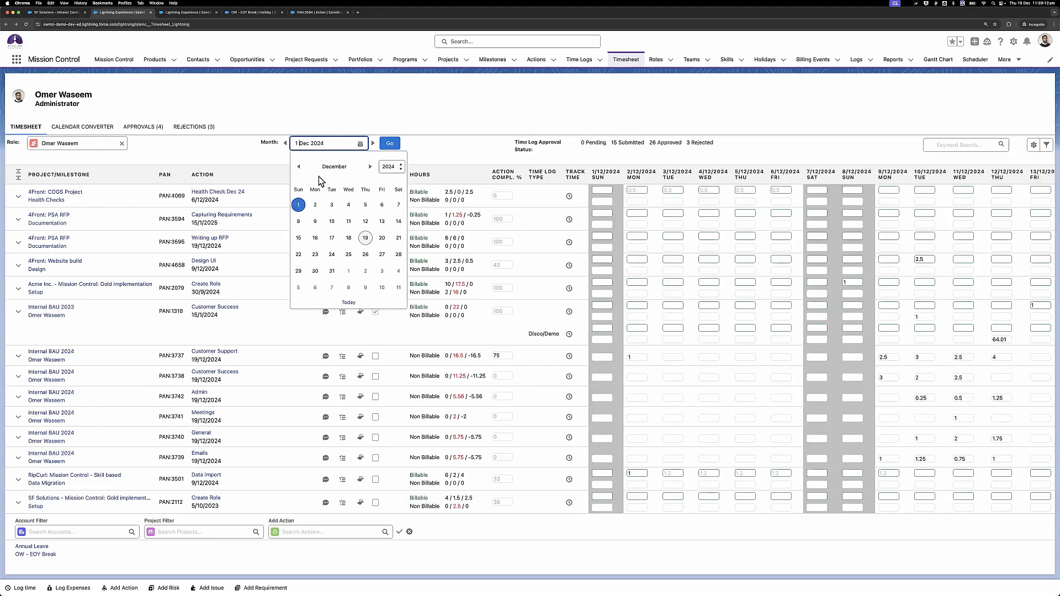
pyautogui.click(298, 166)
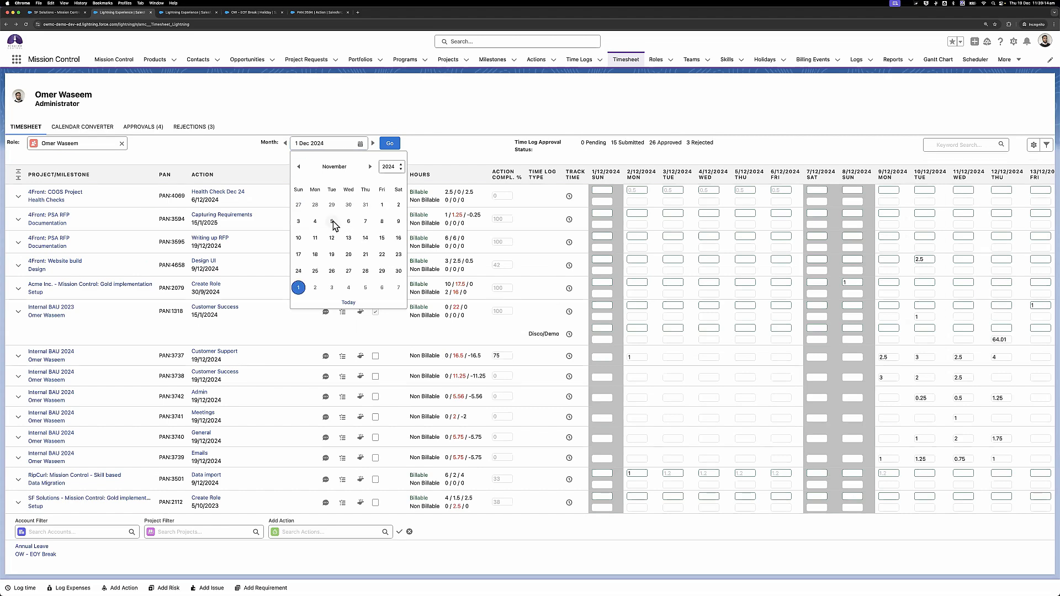
pyautogui.click(332, 223)
pyautogui.click(388, 145)
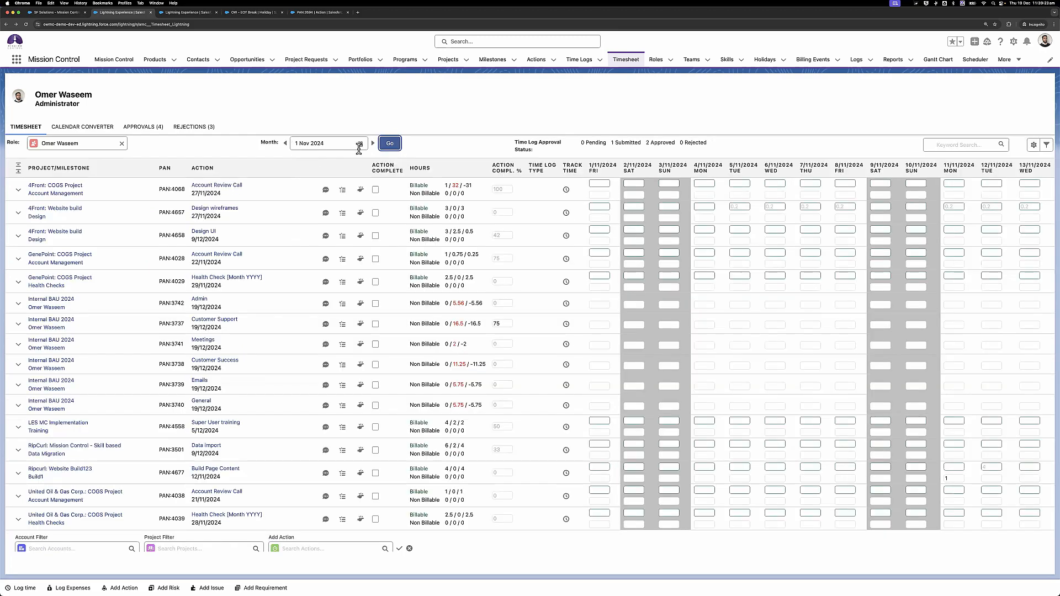
# Set the timesheet's viewing timeframe to 1 Week and save the settings.
pyautogui.click(1035, 146)
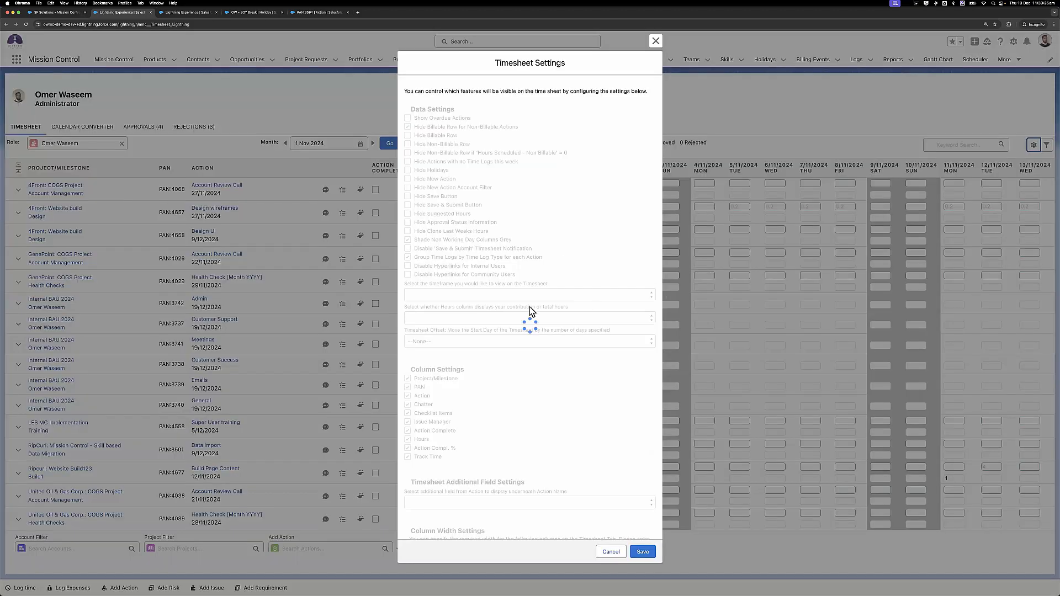
pyautogui.click(456, 293)
pyautogui.click(462, 288)
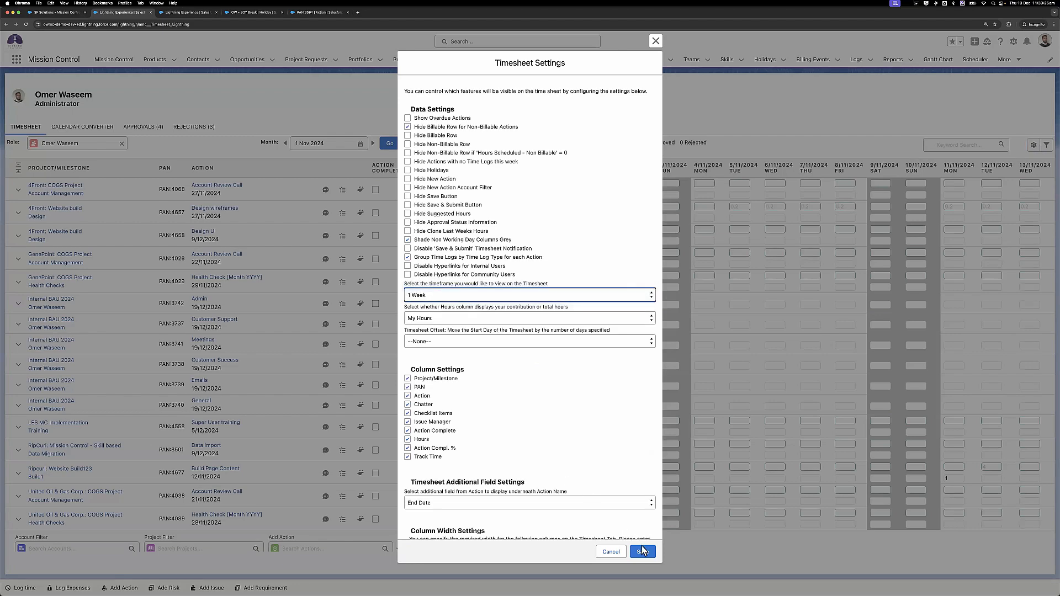
pyautogui.click(643, 552)
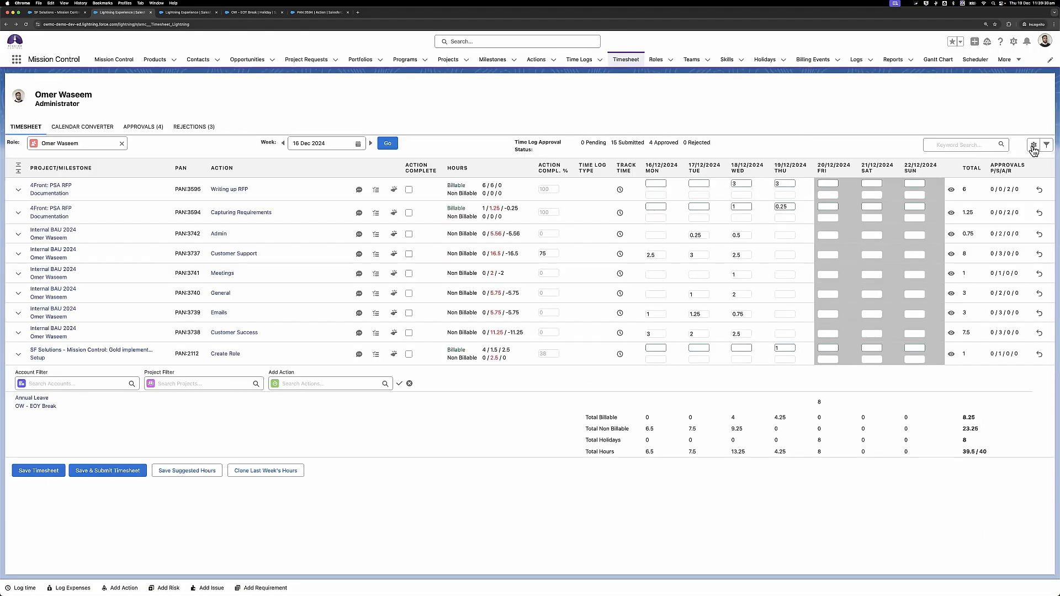
# Look at the choices for whether the Hours column displays own or total hours, and cancel the timesheet settings.
pyautogui.click(1033, 147)
pyautogui.scroll(-3, 482, 278)
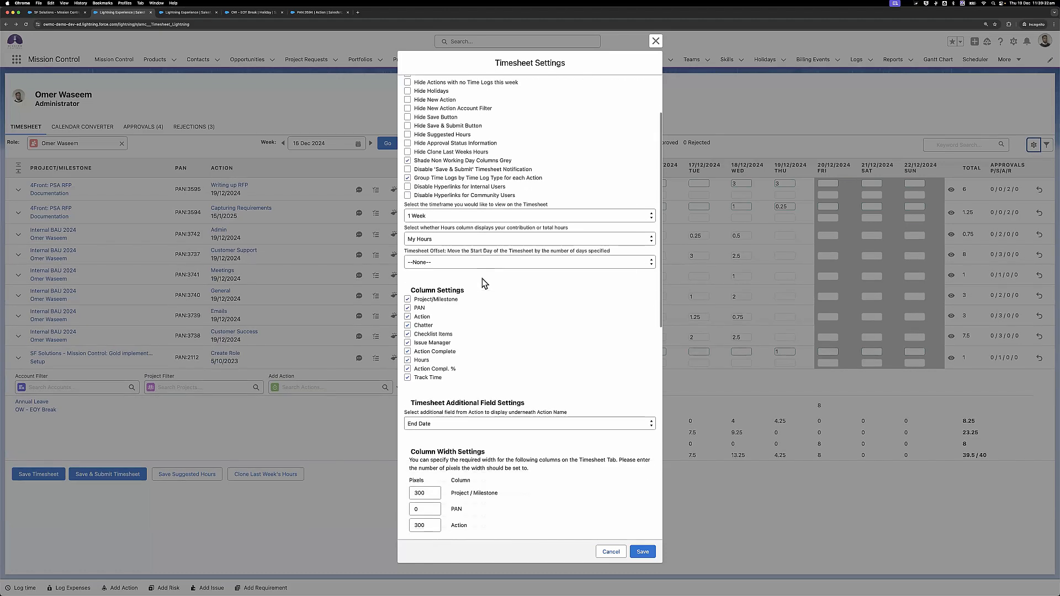
pyautogui.click(427, 215)
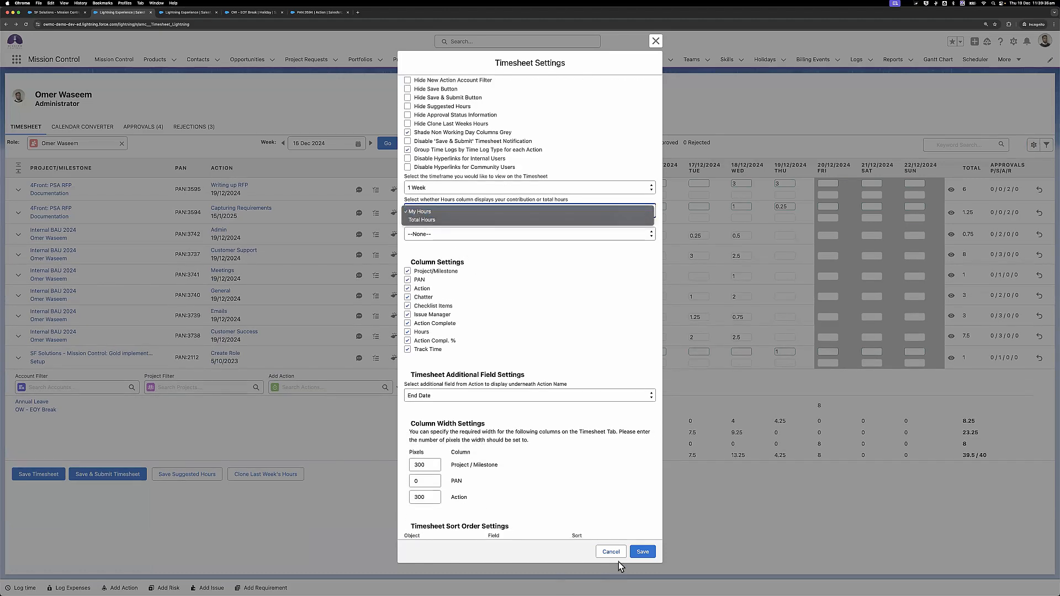
pyautogui.click(605, 548)
pyautogui.click(606, 549)
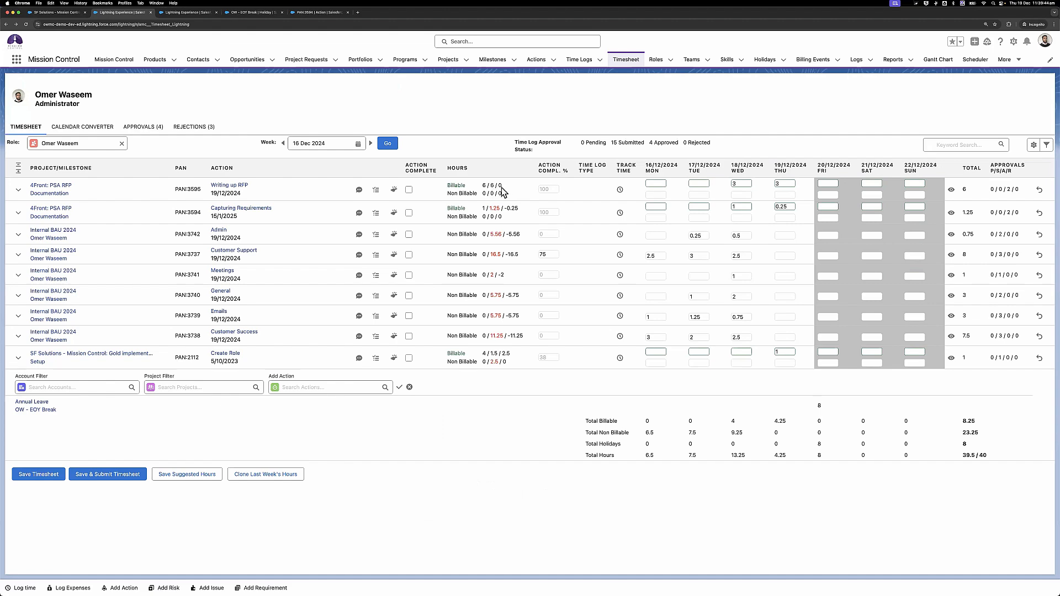
# Switch the Hours column display to Total Hours and back to My Hours, view the timesheet offset setting, and cancel the settings.
pyautogui.click(1033, 145)
pyautogui.click(445, 317)
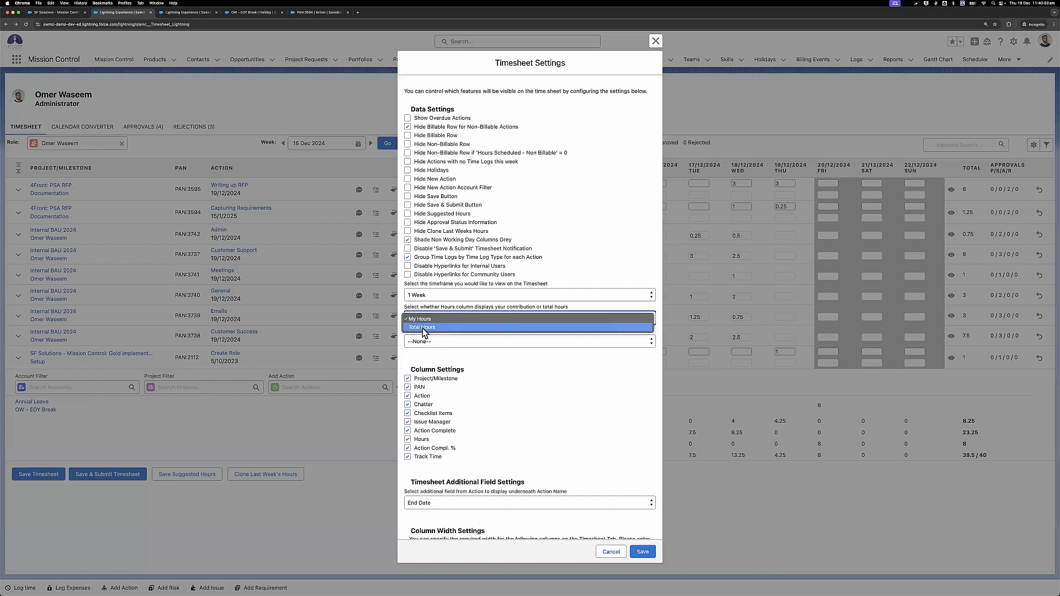
pyautogui.click(440, 322)
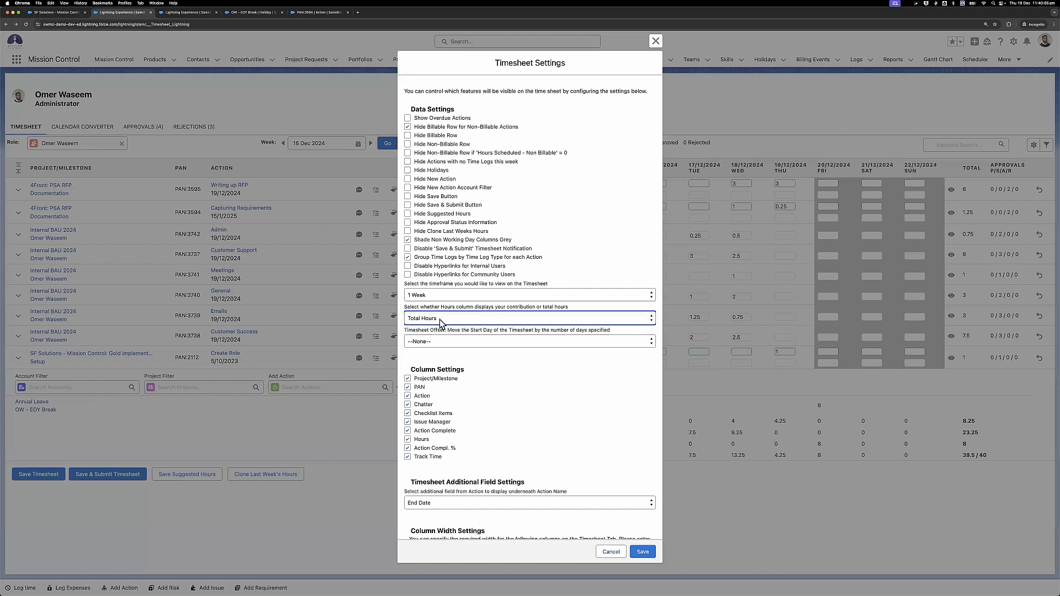
pyautogui.click(436, 318)
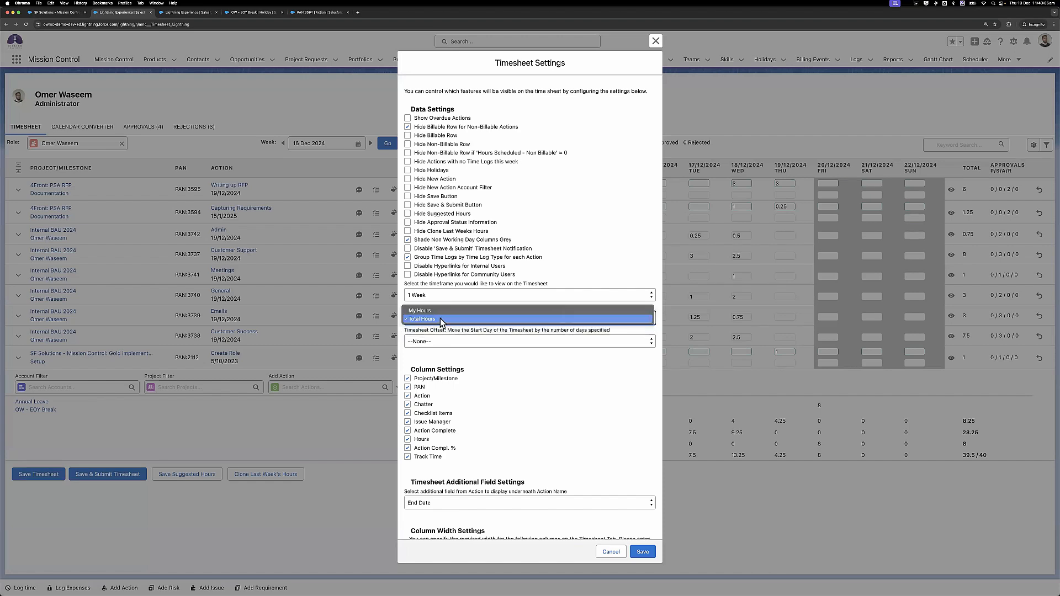
pyautogui.click(434, 311)
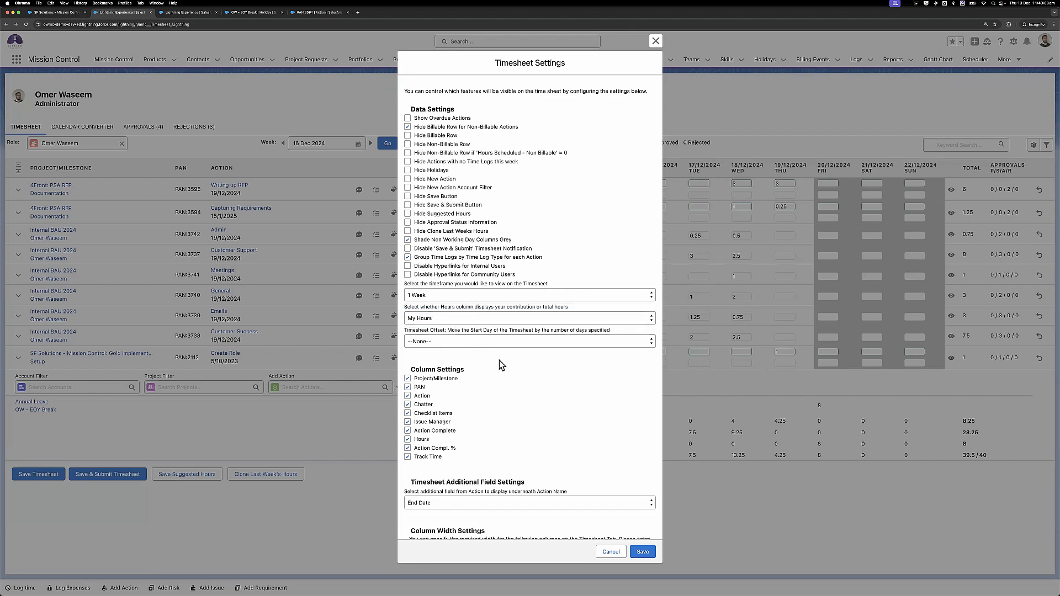
pyautogui.click(441, 342)
pyautogui.click(619, 552)
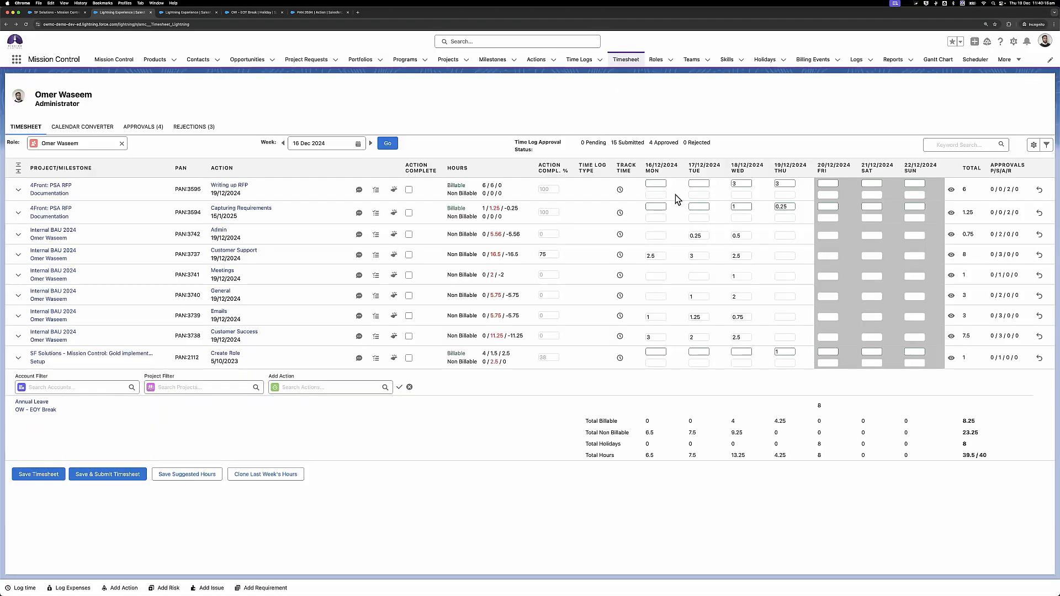
# Set the Timesheet Offset to 1 Day in the timesheet settings and save.
pyautogui.click(1033, 145)
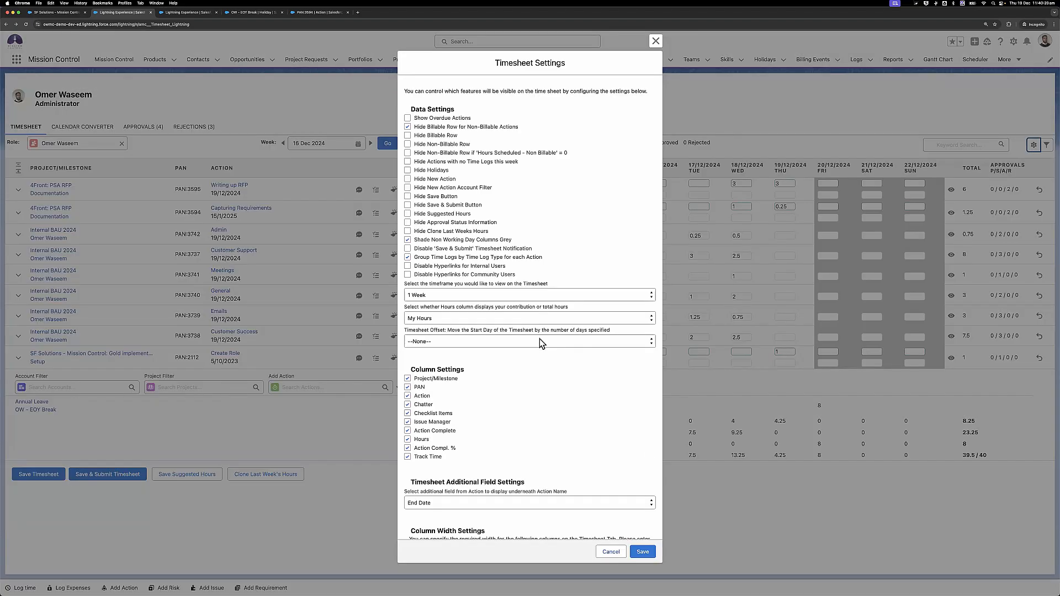
pyautogui.click(461, 342)
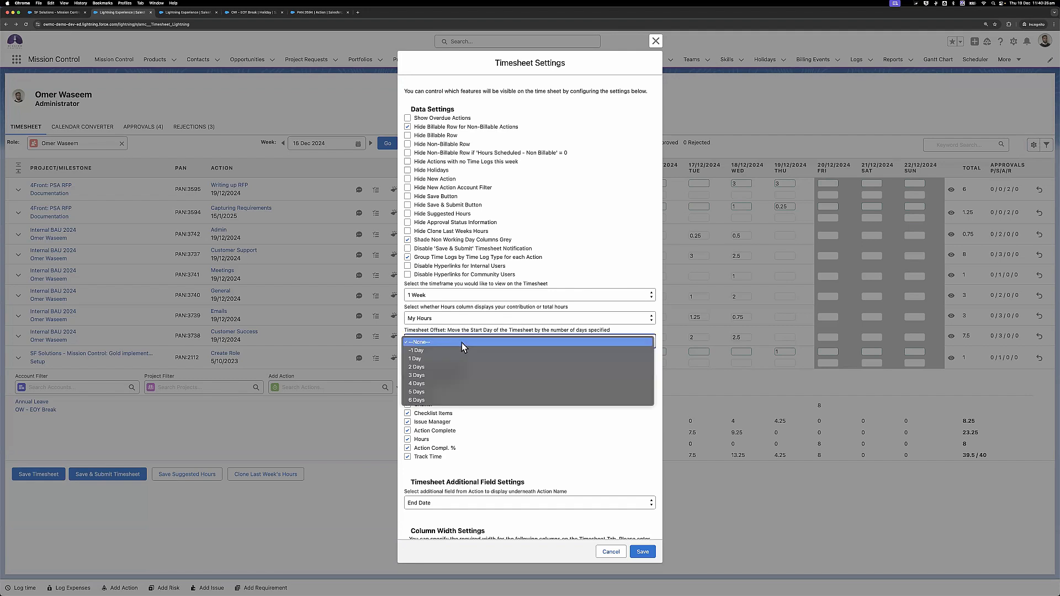
pyautogui.click(423, 358)
pyautogui.click(642, 552)
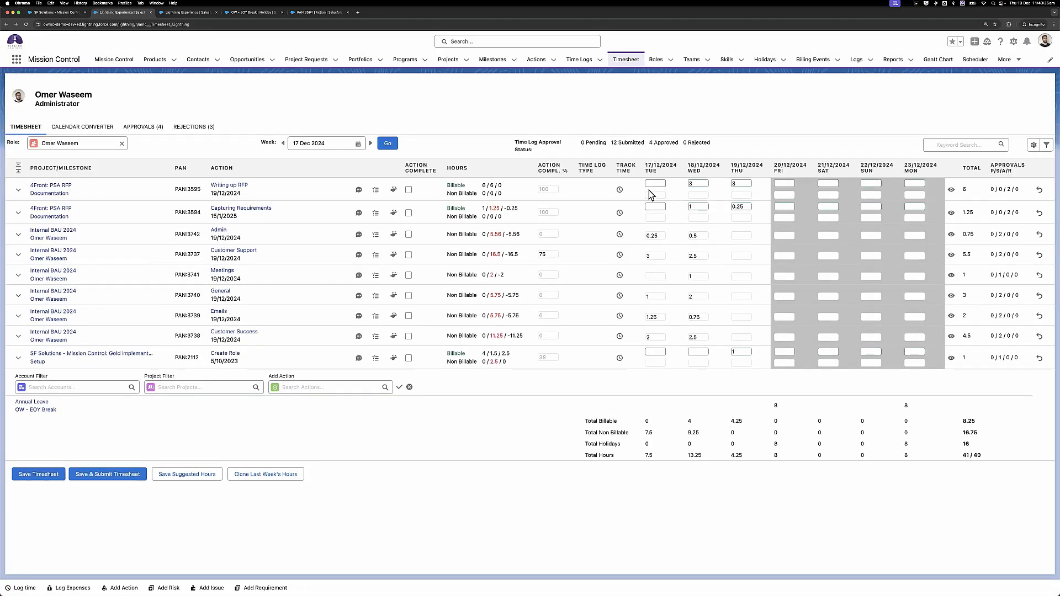
# Reset the Timesheet Offset to --None-- in the timesheet settings and save.
pyautogui.click(1032, 147)
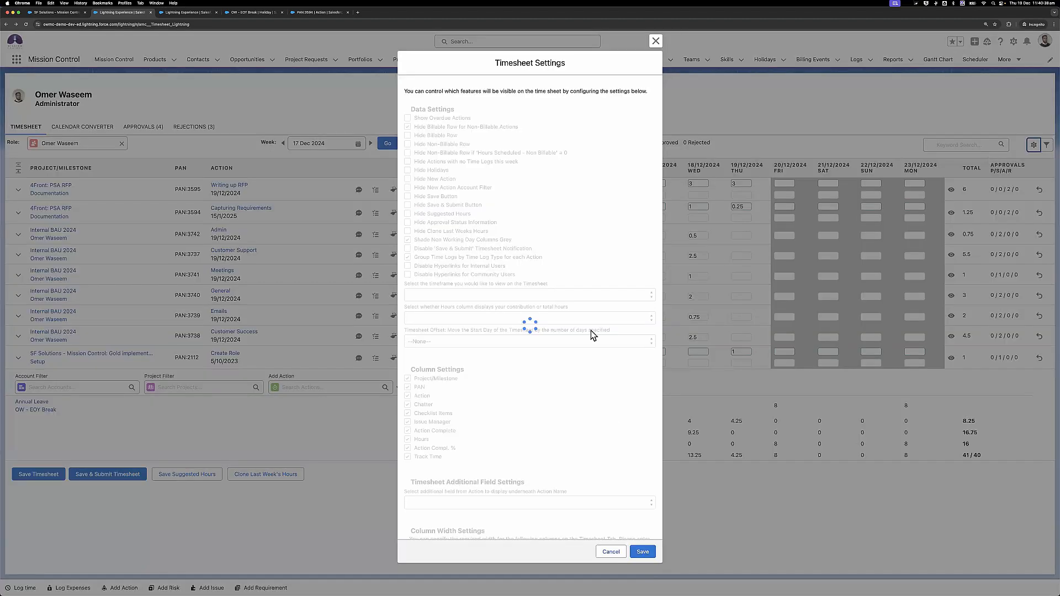
pyautogui.click(503, 340)
pyautogui.click(452, 320)
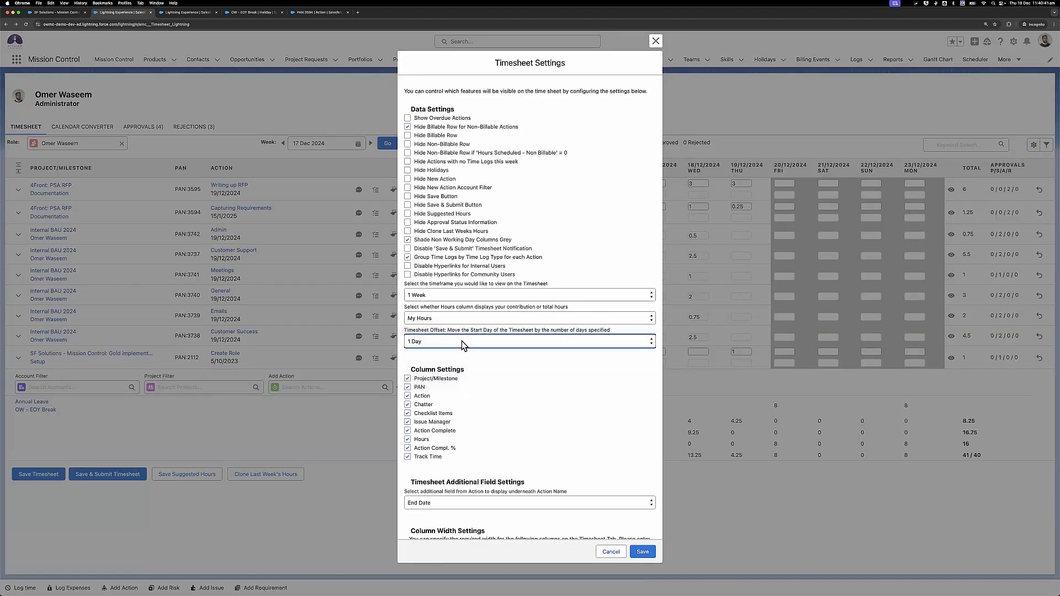
pyautogui.click(462, 340)
pyautogui.click(444, 325)
pyautogui.click(640, 553)
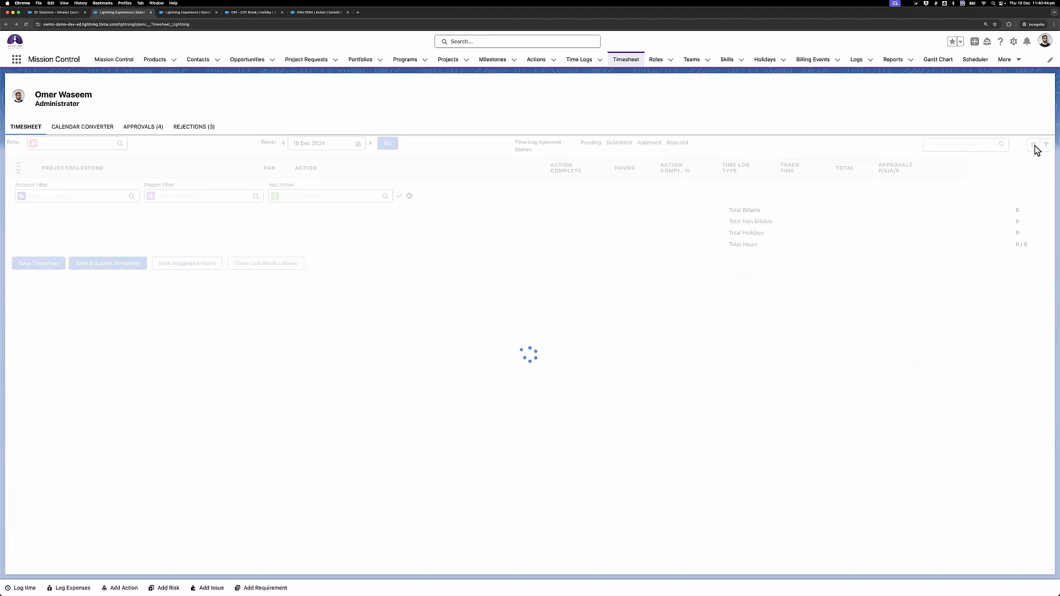
# Open the timesheet settings and examine the column, additional field and column width settings, selecting the Project / Milestone width value.
pyautogui.click(1036, 149)
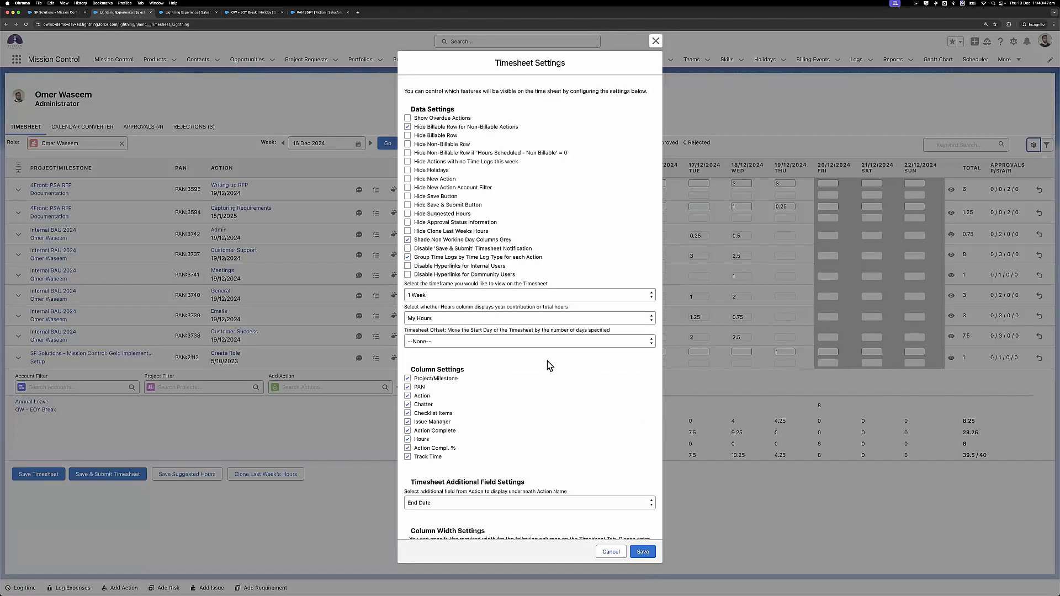
pyautogui.scroll(-3, 548, 360)
pyautogui.scroll(-1, 547, 360)
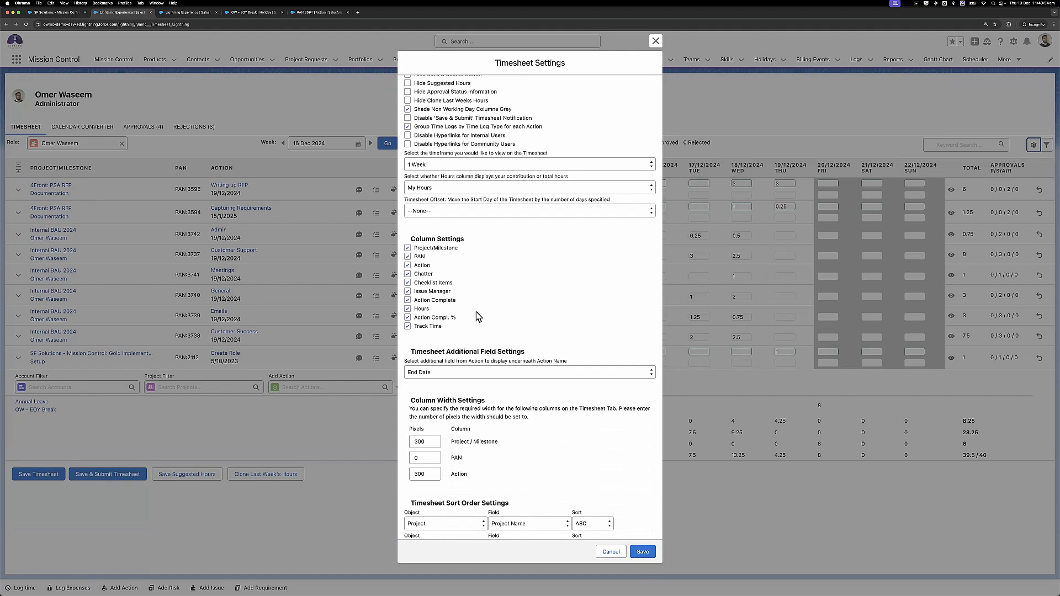
pyautogui.scroll(-4, 476, 311)
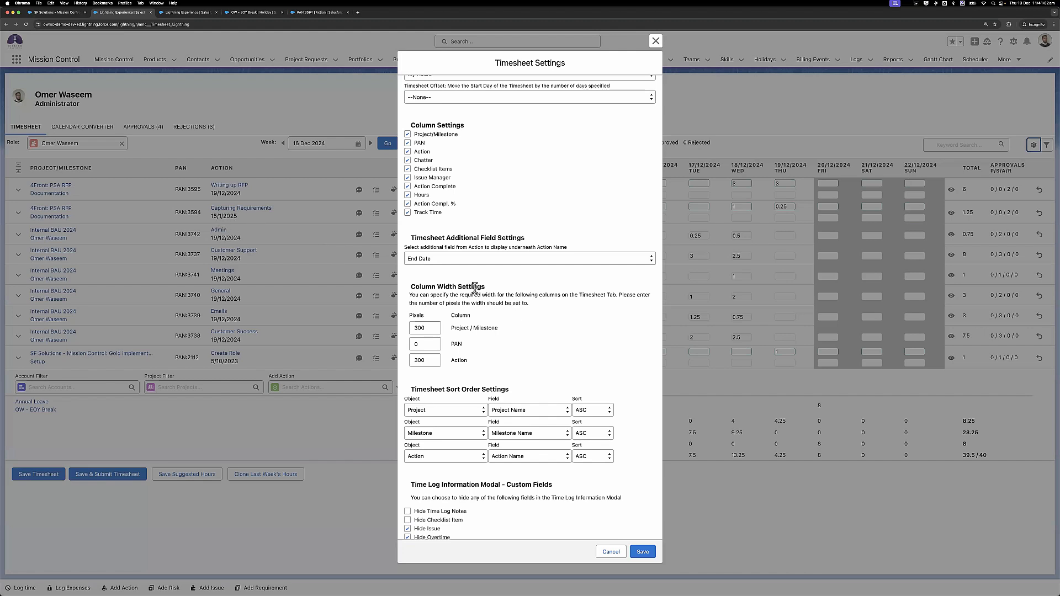
pyautogui.scroll(-4, 480, 279)
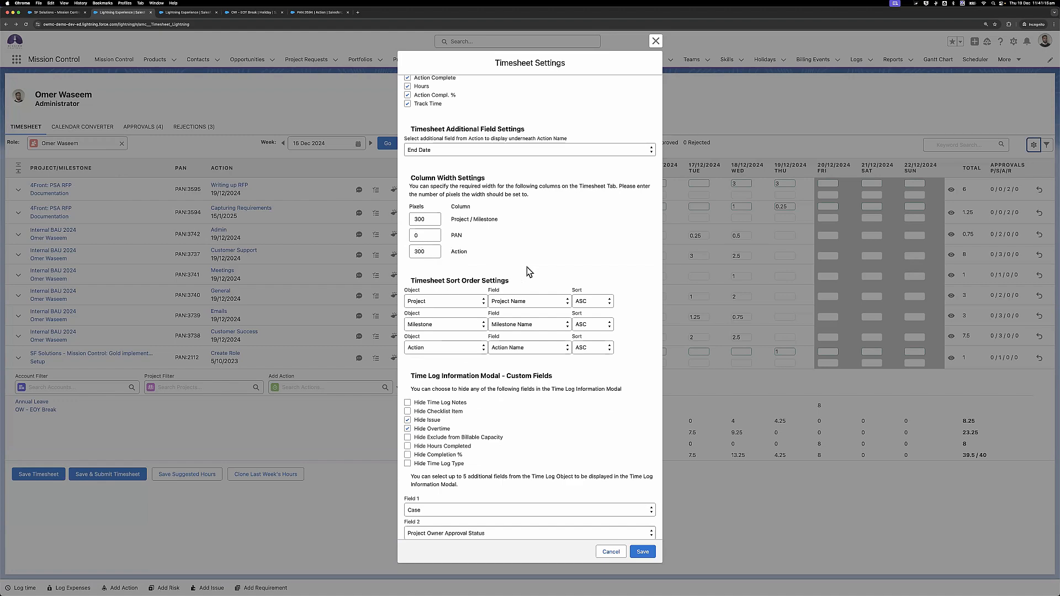
pyautogui.scroll(-4, 526, 267)
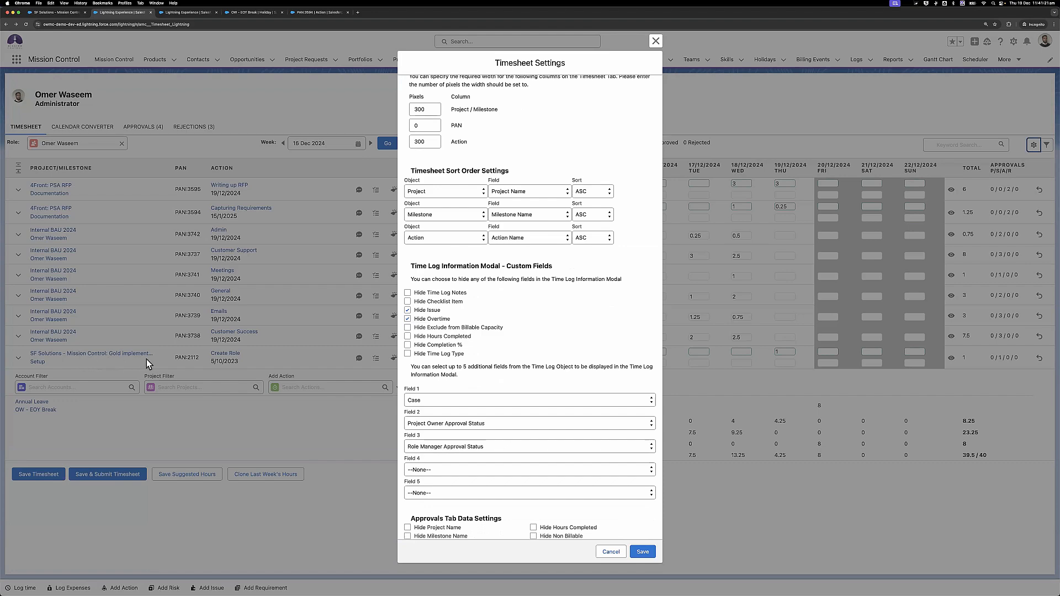
pyautogui.moveTo(432, 109); pyautogui.dragTo(405, 109)
pyautogui.scroll(-1, 498, 193)
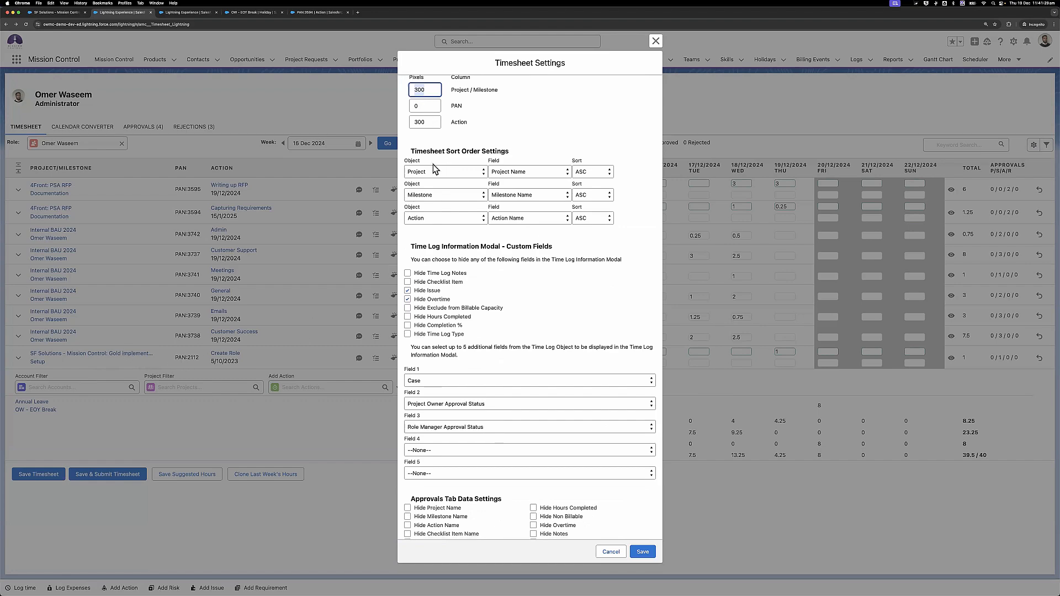
# Look at the Object, Field and Sort choices for the Project row in the Timesheet Sort Order Settings.
pyautogui.scroll(-3, 497, 158)
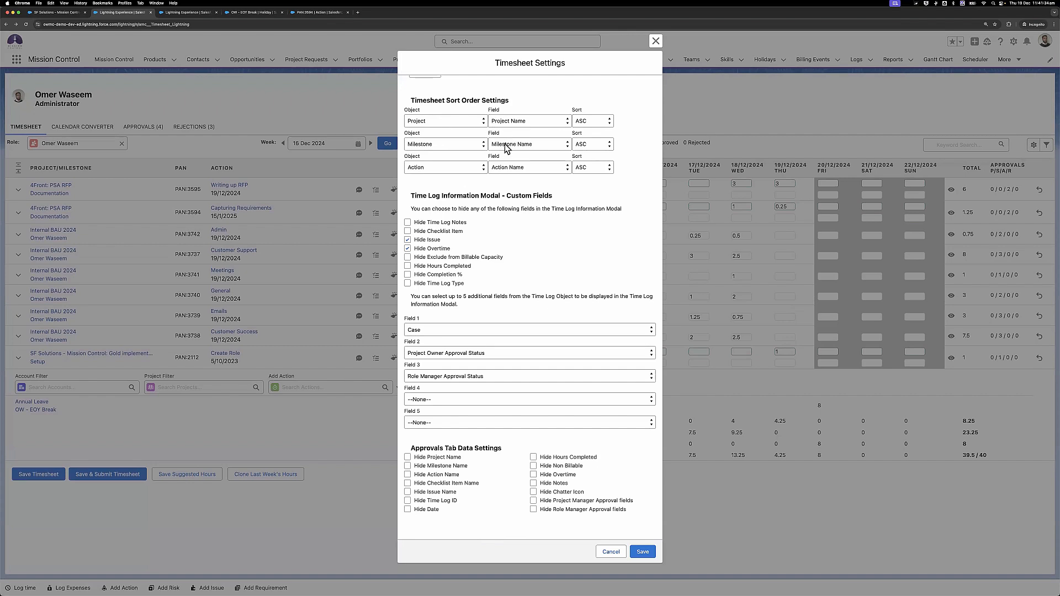
pyautogui.click(440, 121)
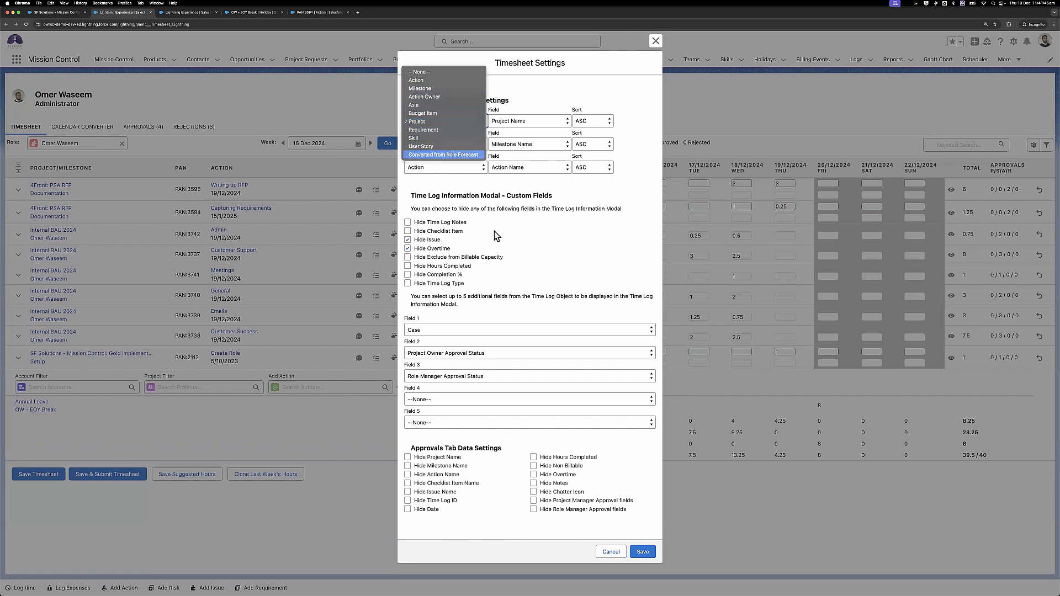
pyautogui.click(476, 206)
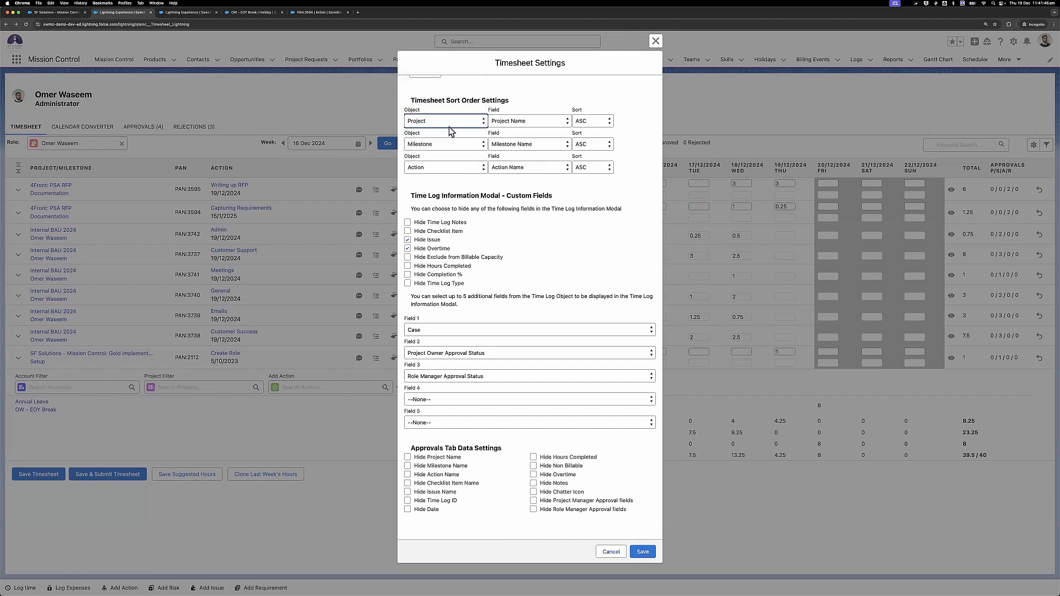
pyautogui.click(512, 122)
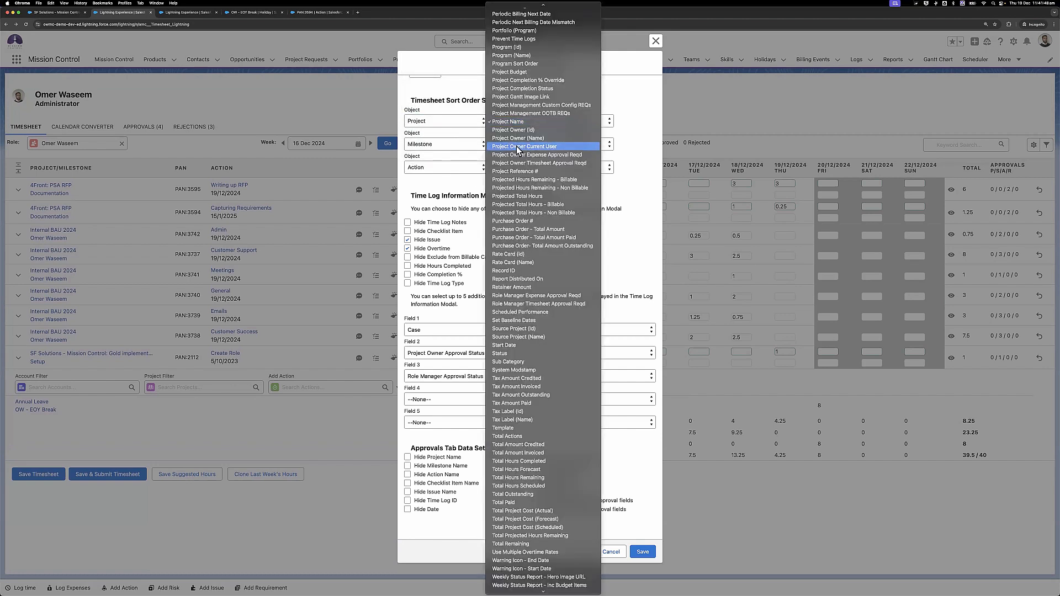
pyautogui.click(465, 187)
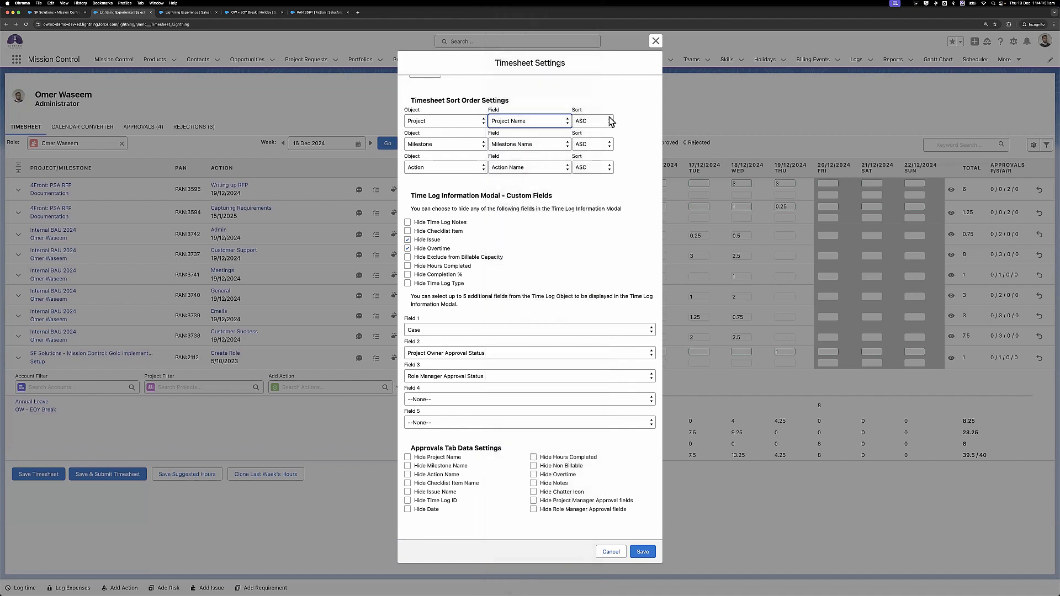
pyautogui.click(601, 122)
pyautogui.click(627, 127)
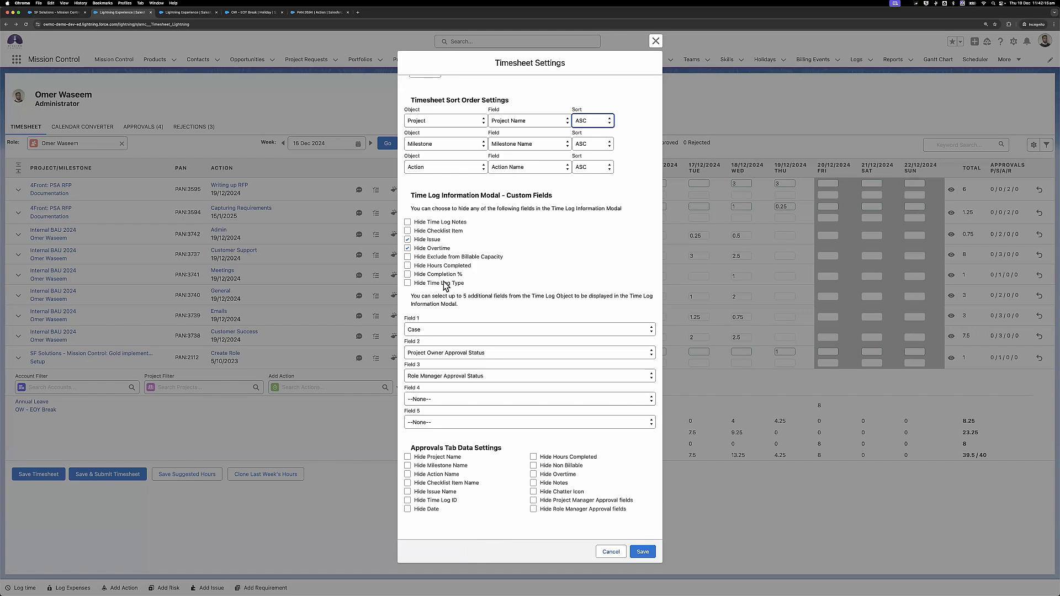
# View the additional Time Log field choices and the Approvals Tab Data Settings, and cancel the timesheet settings.
pyautogui.click(435, 356)
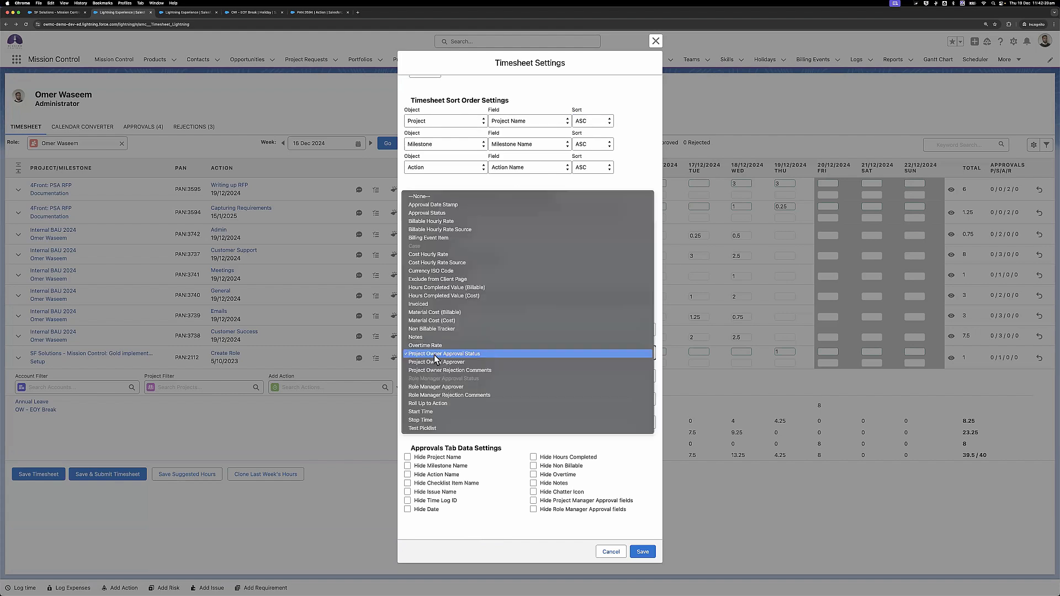
pyautogui.click(432, 353)
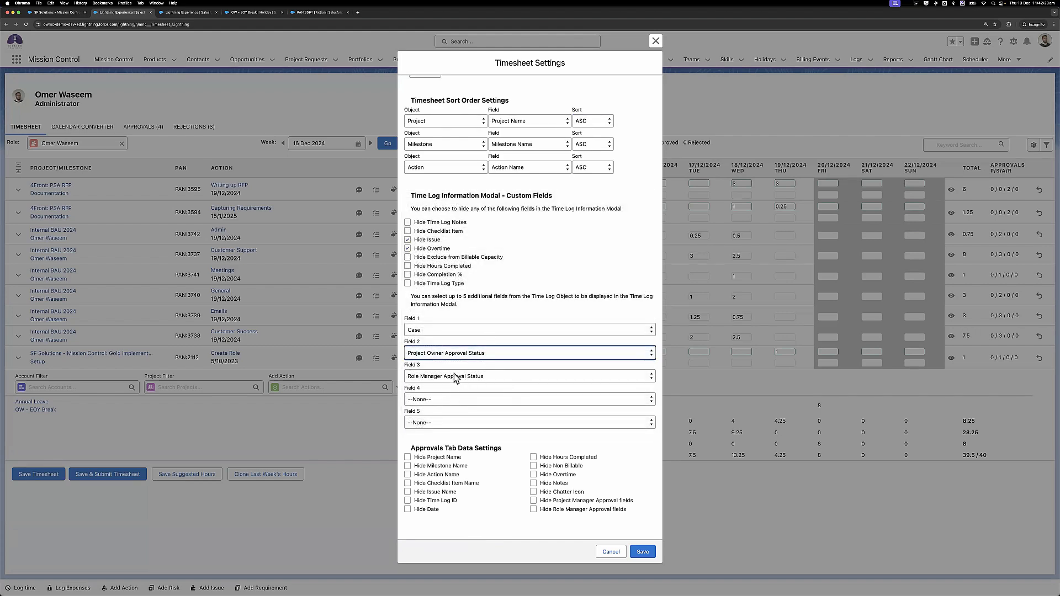
pyautogui.click(510, 400)
pyautogui.click(544, 409)
pyautogui.click(505, 445)
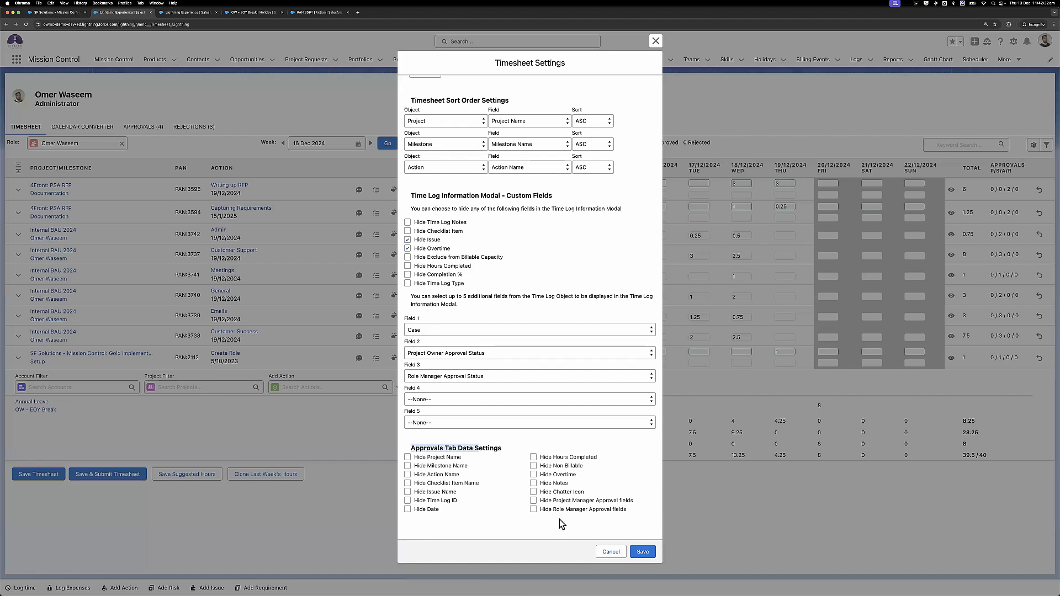
pyautogui.click(611, 552)
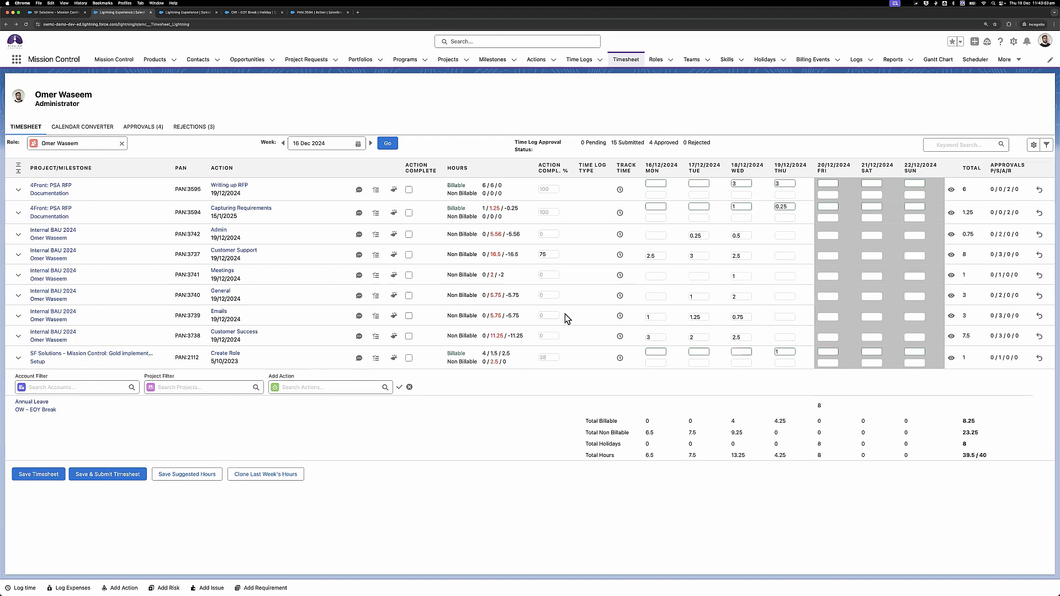
# Enable Show Overdue Actions in the timesheet settings, save, and look through the timesheet's action list.
pyautogui.click(1033, 145)
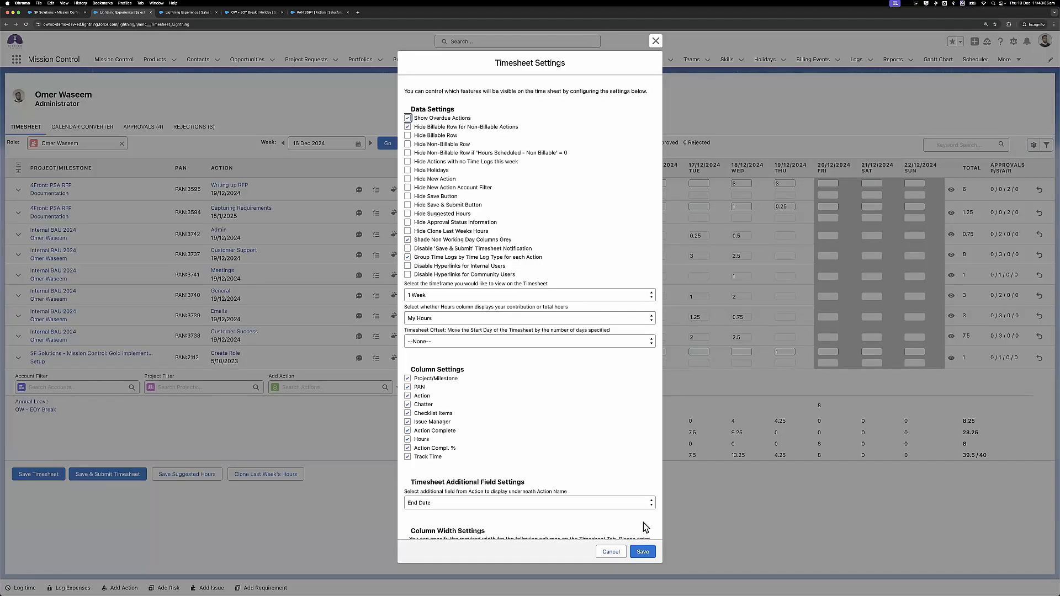
pyautogui.click(644, 552)
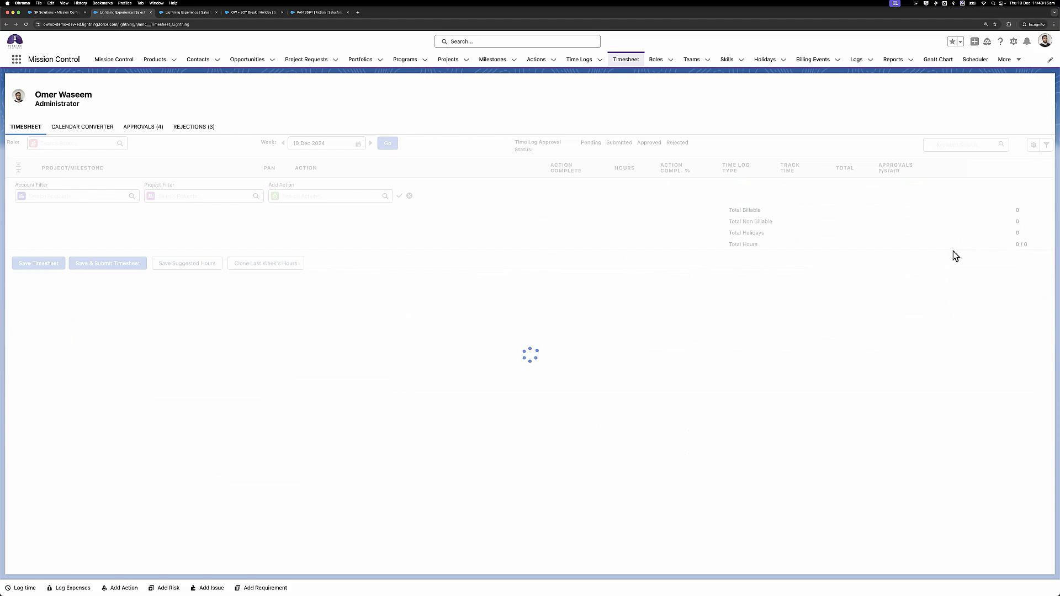
pyautogui.scroll(-5, 912, 304)
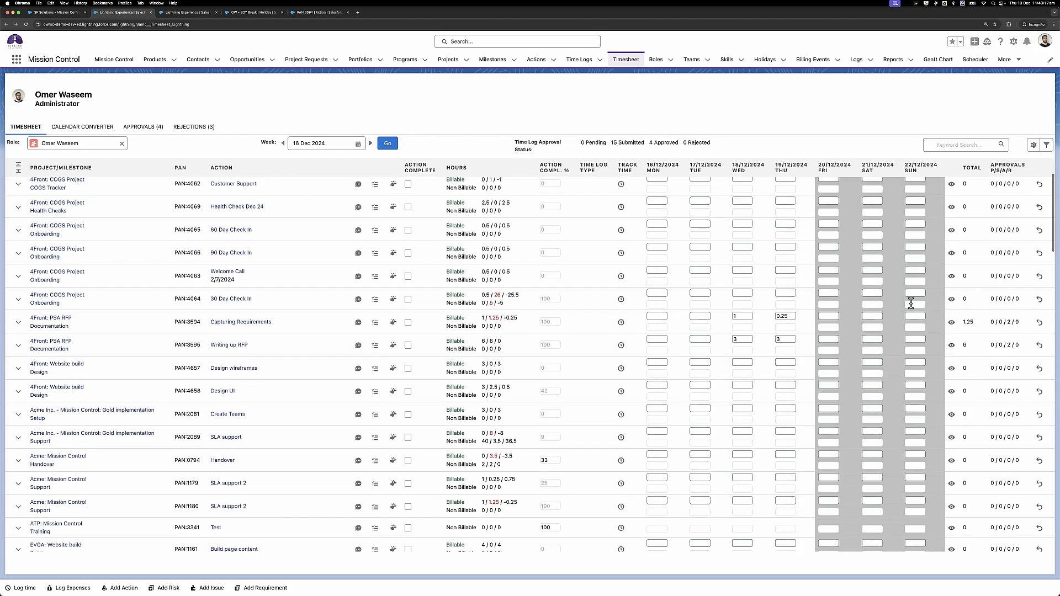
pyautogui.scroll(-15, 911, 303)
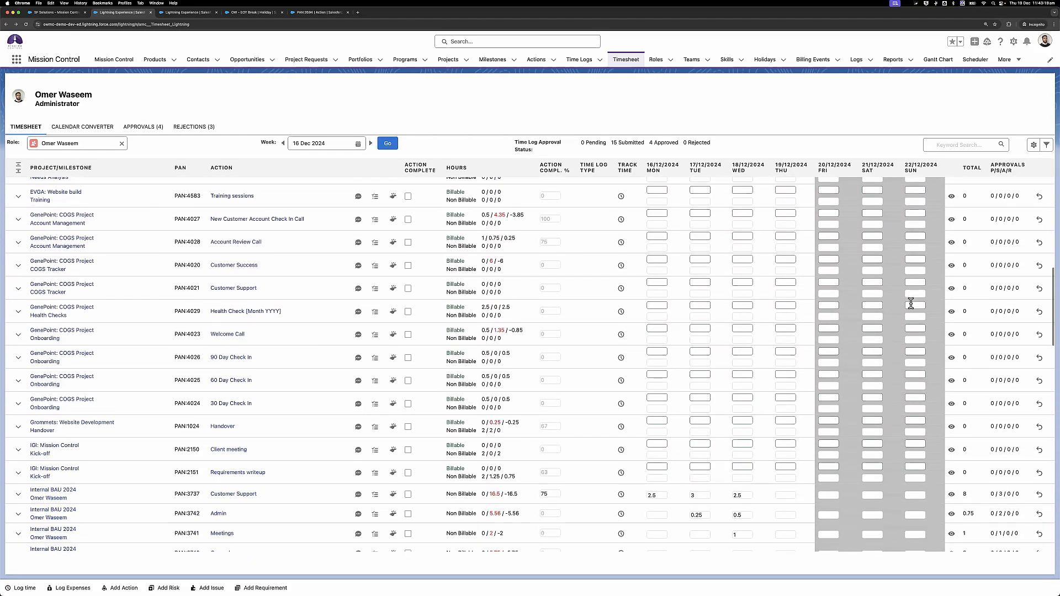
# Examine the weekly timesheet's columns, from project, action and hours through the daily entries to the totals and approvals.
pyautogui.scroll(14, 910, 303)
pyautogui.scroll(5, 911, 303)
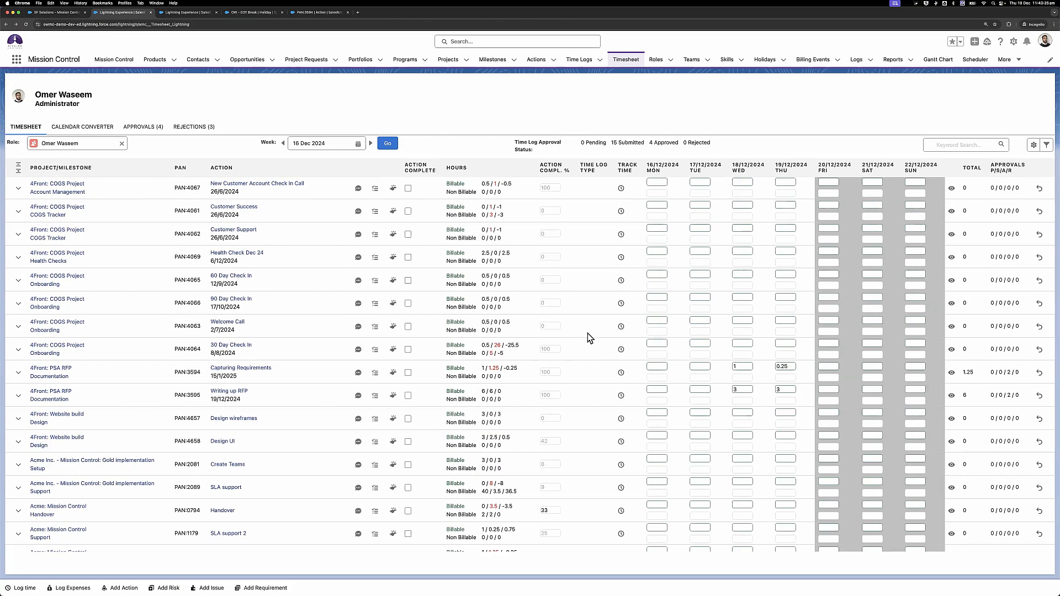
pyautogui.press('super+equal')
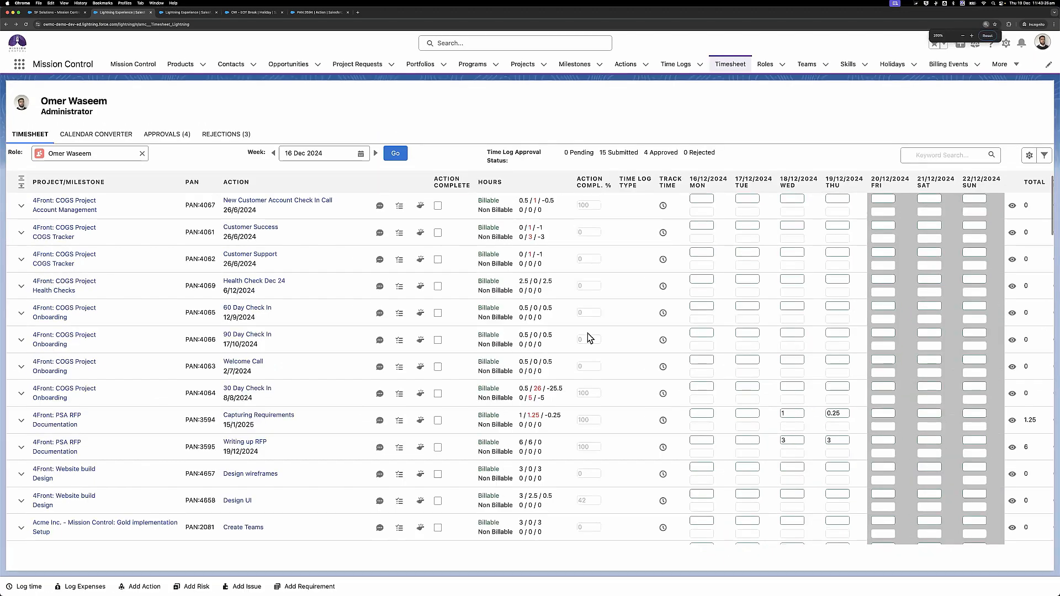
pyautogui.press('super+equal')
pyautogui.press('super+equal')
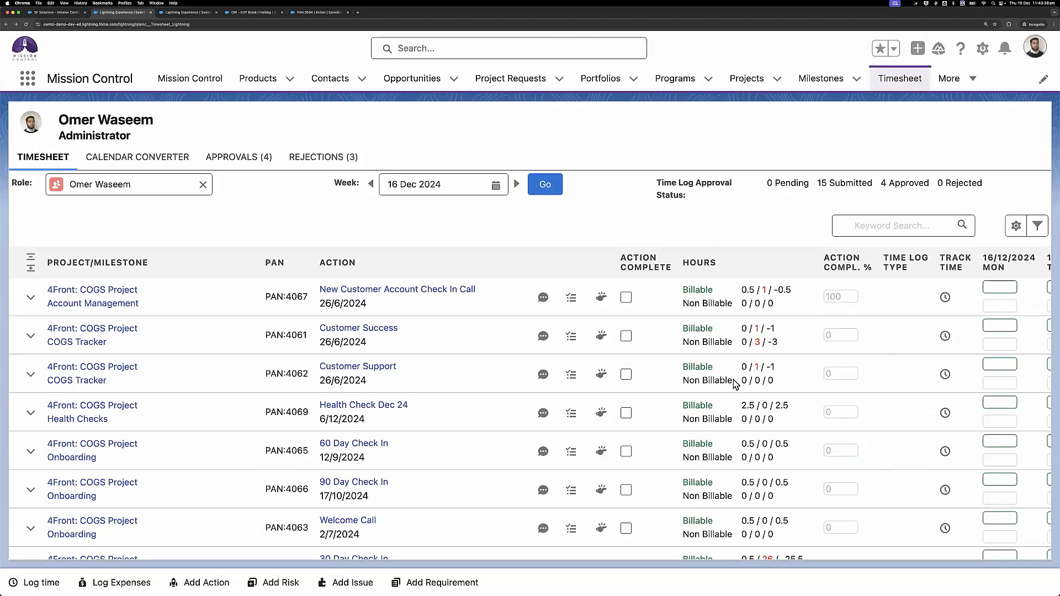
pyautogui.hscroll(3, 733, 380)
pyautogui.hscroll(5, 733, 380)
pyautogui.hscroll(-8, 733, 380)
pyautogui.hscroll(9, 733, 380)
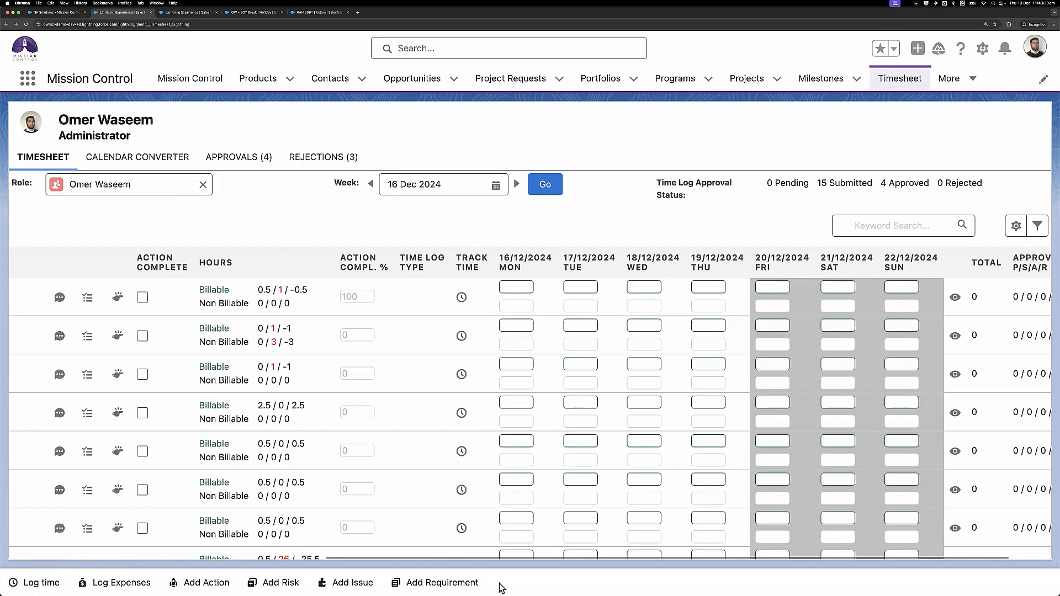
pyautogui.hscroll(2, 439, 559)
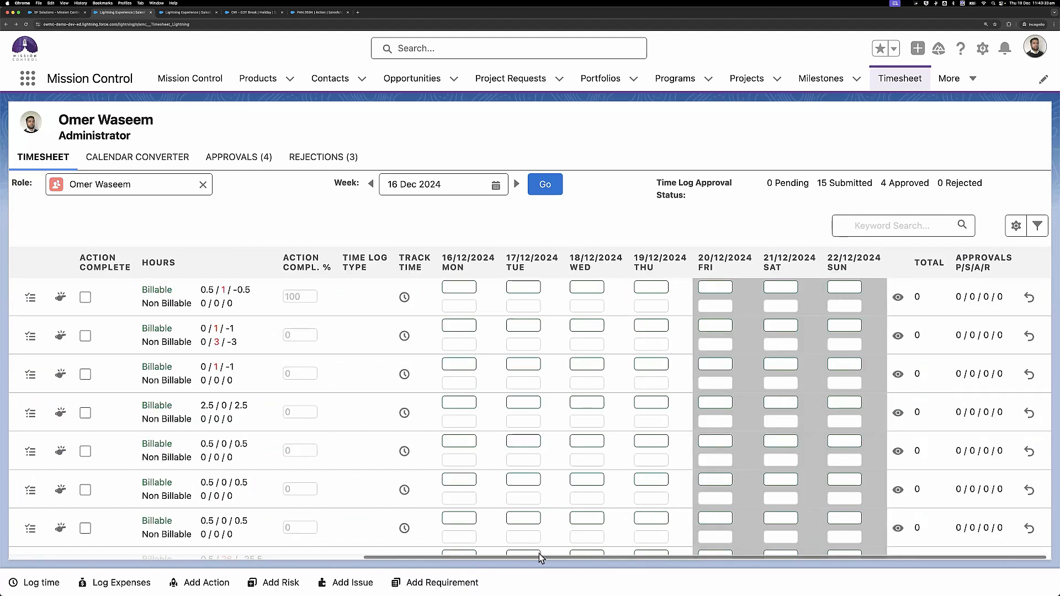
pyautogui.hscroll(-5, 539, 553)
pyautogui.hscroll(-2, 333, 555)
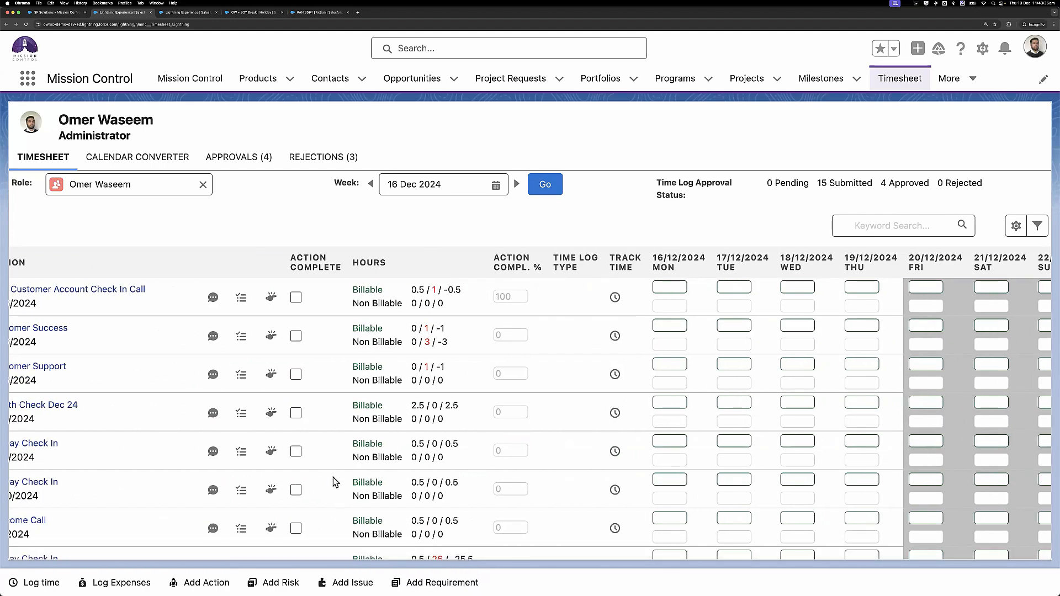
pyautogui.hscroll(-3, 333, 477)
pyautogui.hscroll(-2, 333, 477)
pyautogui.hscroll(8, 333, 477)
pyautogui.hscroll(-5, 333, 477)
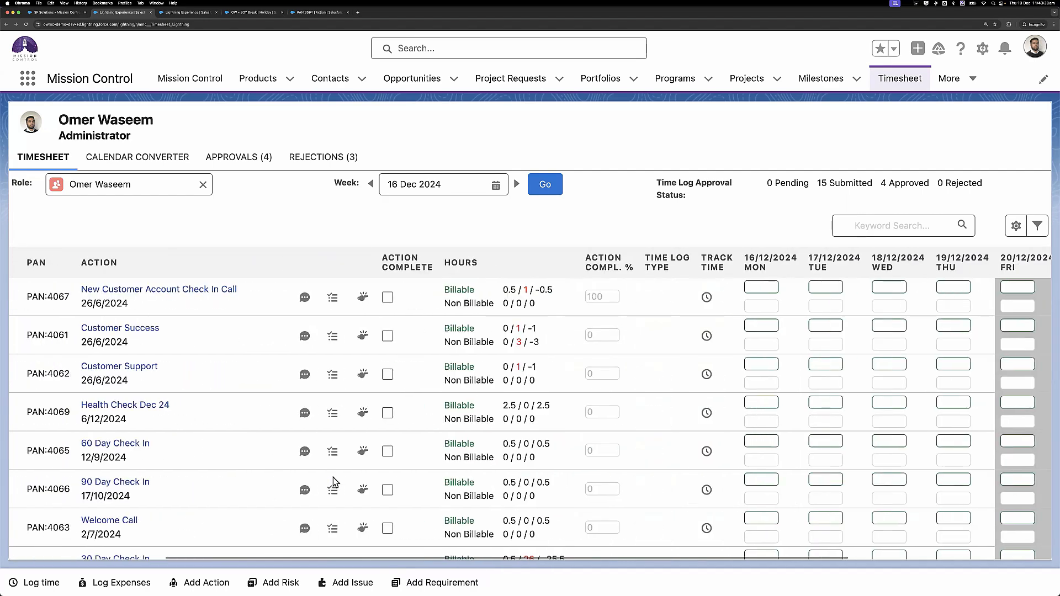
pyautogui.hscroll(-4, 333, 477)
pyautogui.scroll(1, 332, 477)
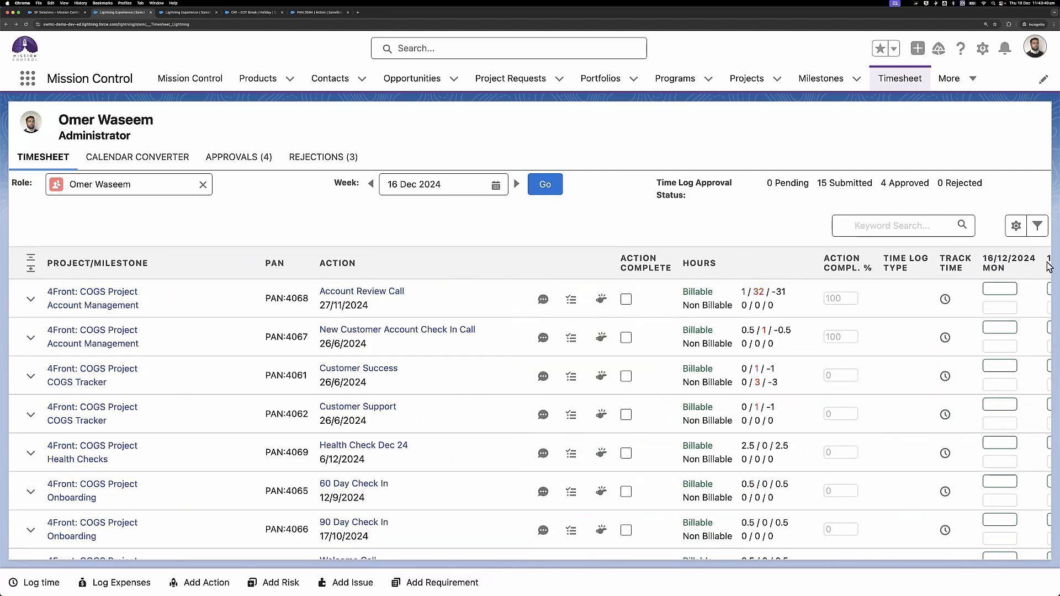
# Review the 4Front and Acme actions further down the timesheet, comparing their billable hours with the hours logged per day.
pyautogui.scroll(-3, 1019, 284)
pyautogui.scroll(-3, 1049, 278)
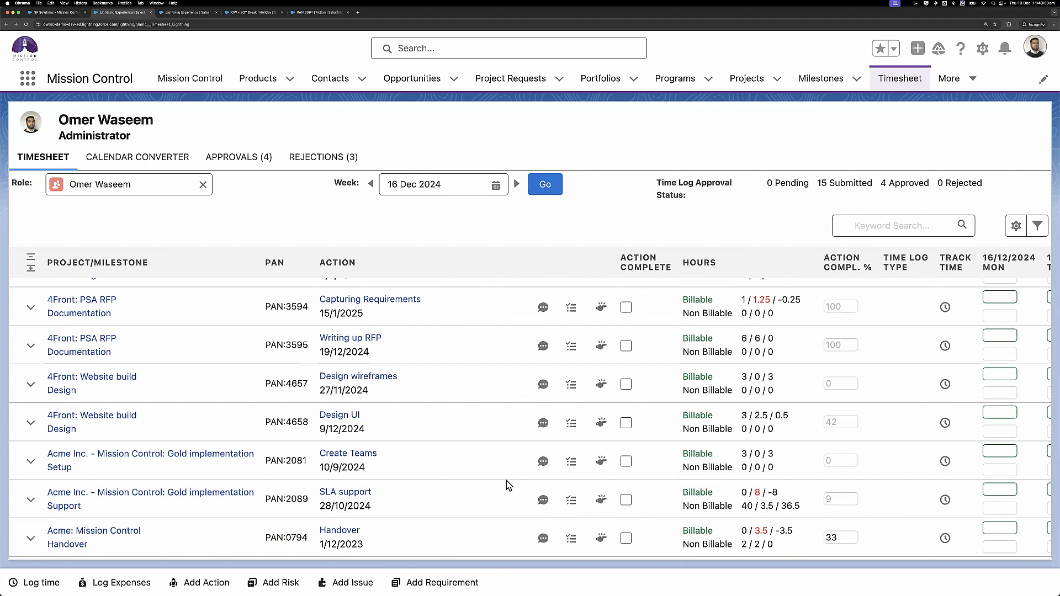
pyautogui.hscroll(5, 506, 480)
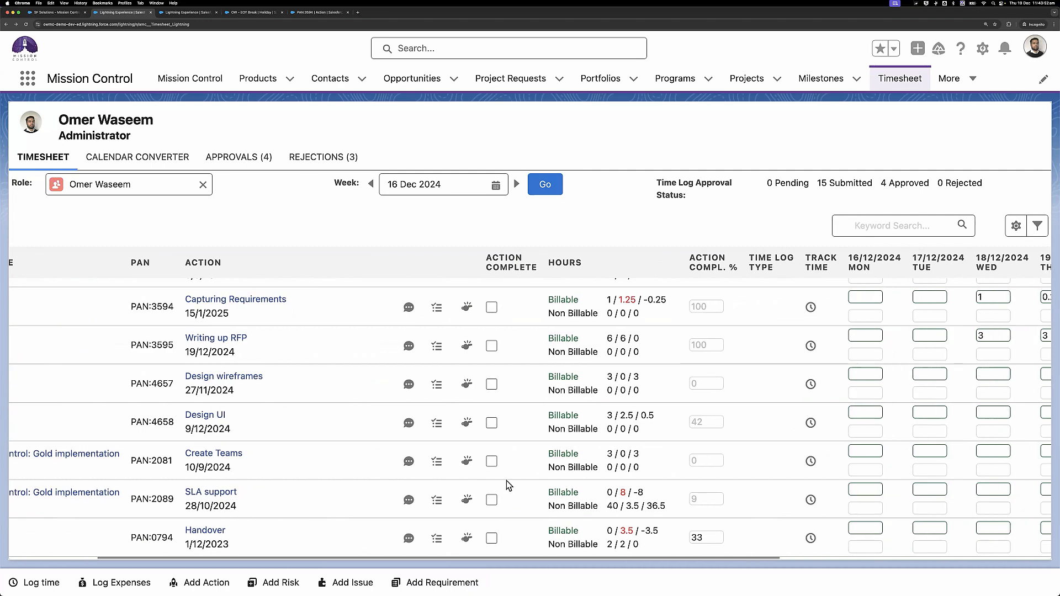
pyautogui.hscroll(-4, 506, 480)
pyautogui.hscroll(10, 506, 480)
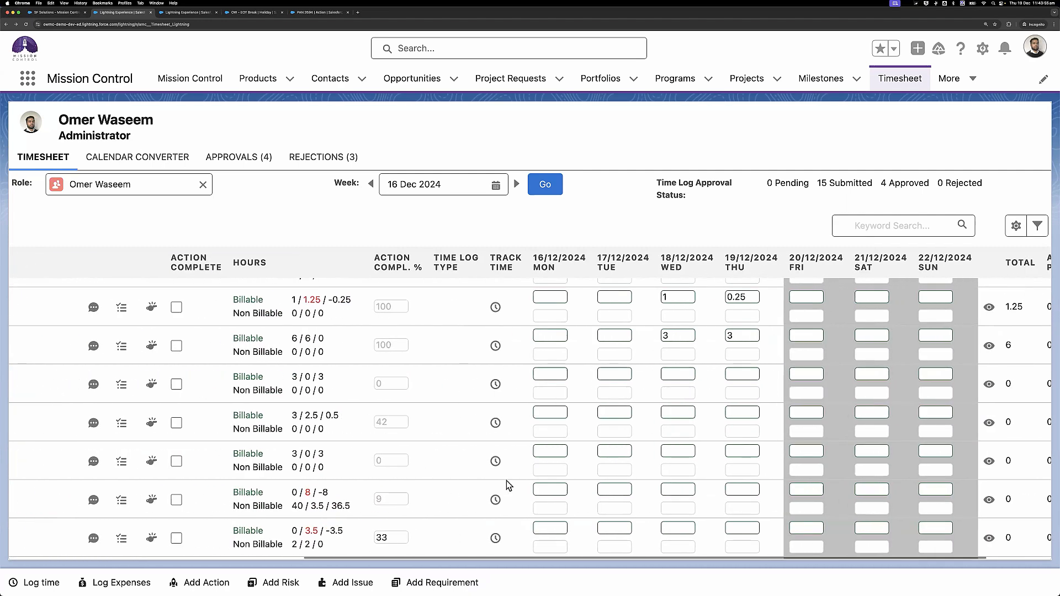
pyautogui.hscroll(-5, 506, 481)
pyautogui.hscroll(-4, 506, 480)
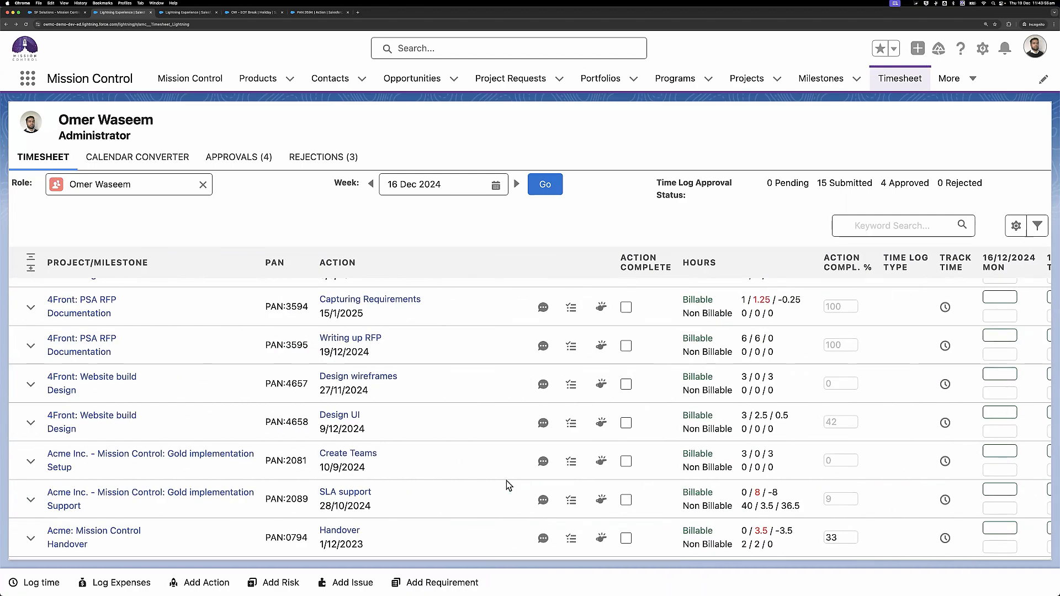
pyautogui.hscroll(10, 506, 480)
pyautogui.hscroll(-10, 506, 480)
# Set the timesheet to hide actions with no time logs this week and save the settings.
pyautogui.press('super+minus')
pyautogui.press('super+minus')
pyautogui.press('super+minus')
pyautogui.press('super+minus')
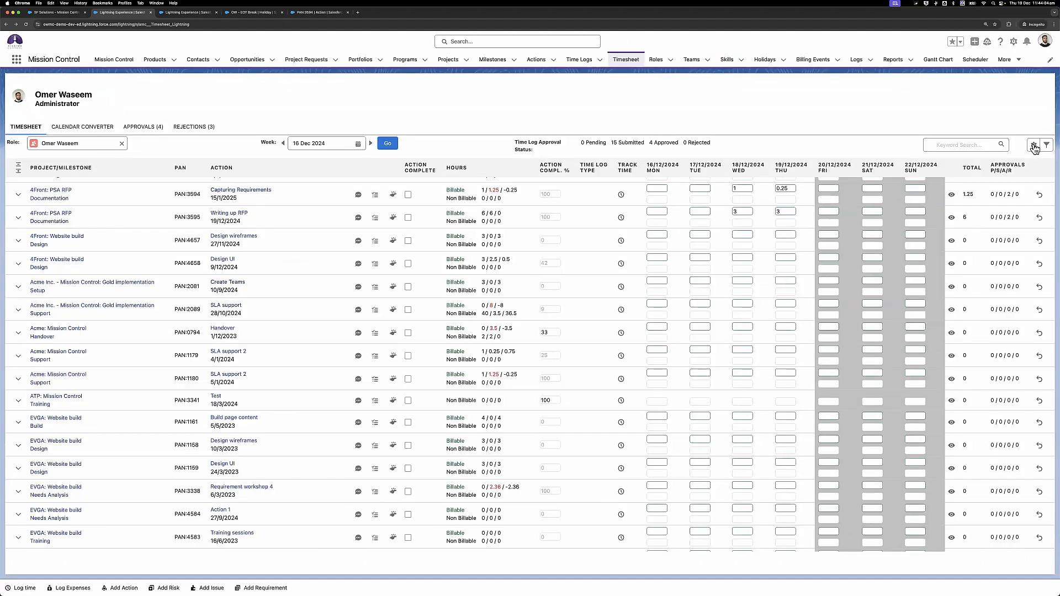
pyautogui.click(1033, 145)
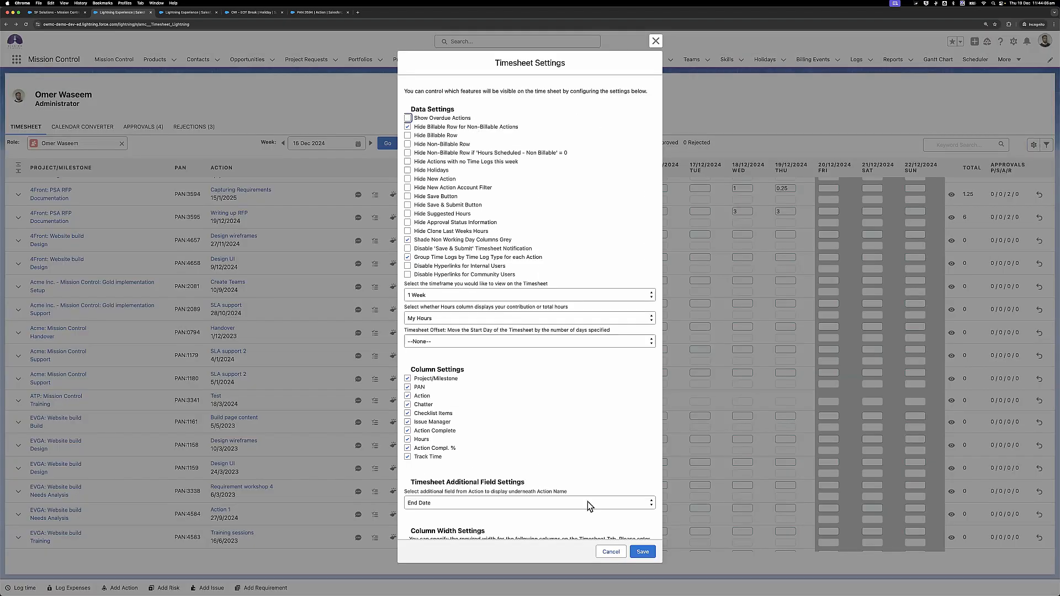
pyautogui.click(643, 552)
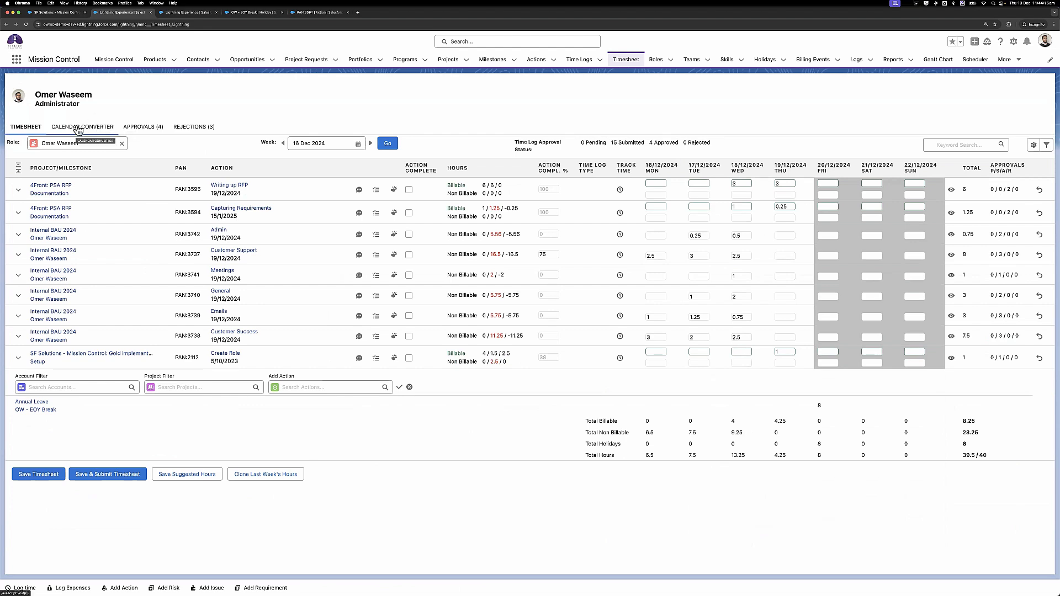
# Open the timesheet's Calendar Converter and review the week's events, including the Sales catch up call on Monday.
pyautogui.click(77, 128)
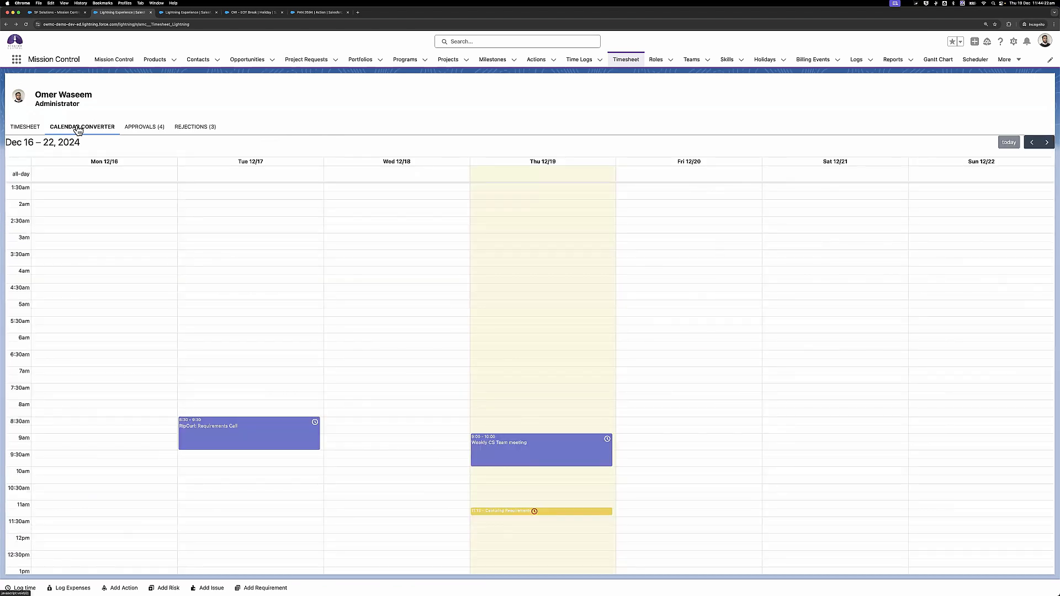
pyautogui.scroll(-3, 222, 180)
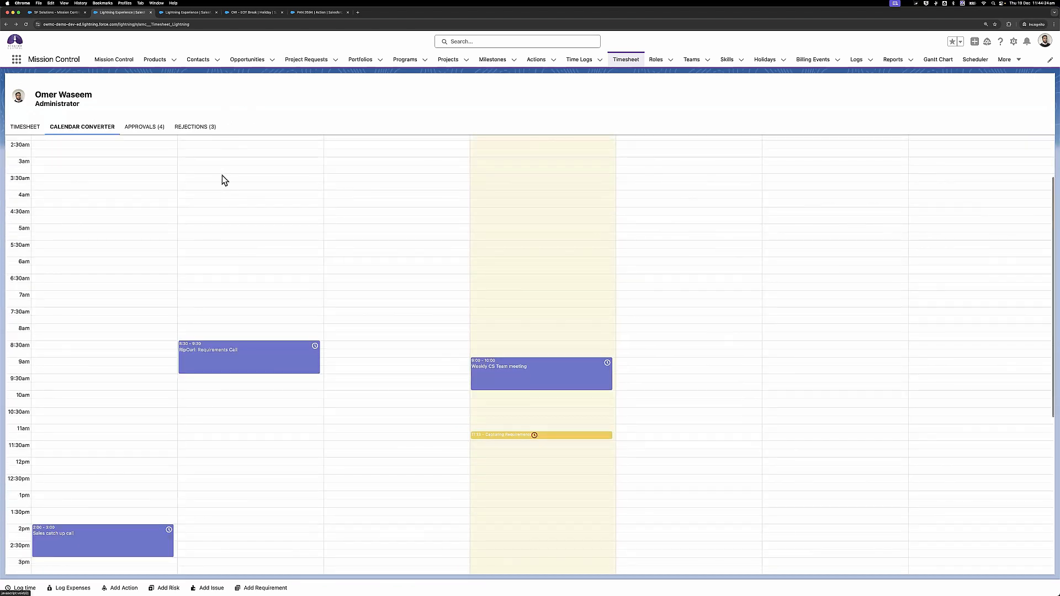
pyautogui.scroll(3, 222, 176)
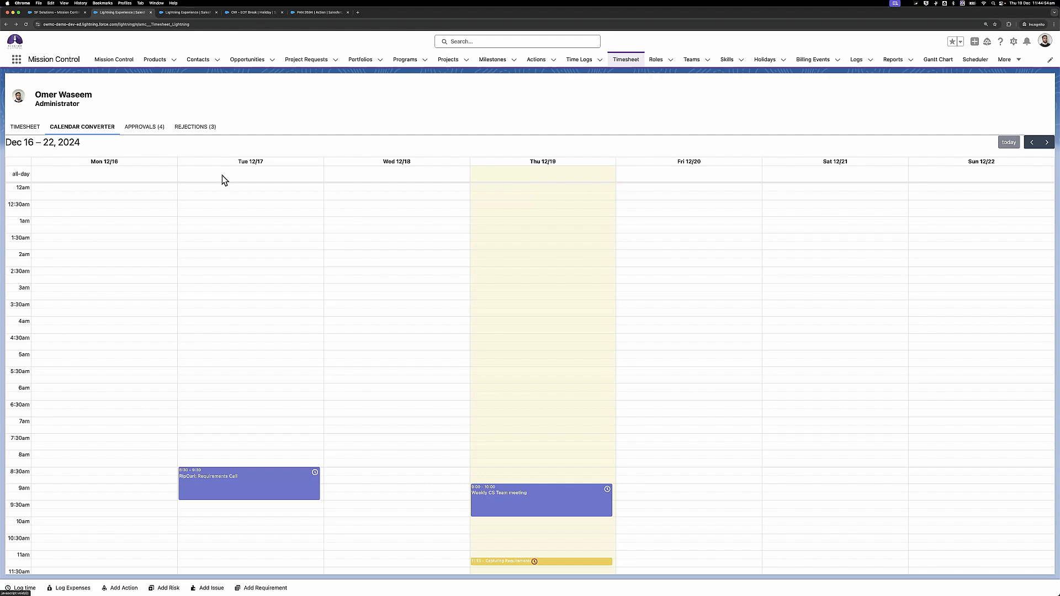
pyautogui.scroll(-5, 333, 303)
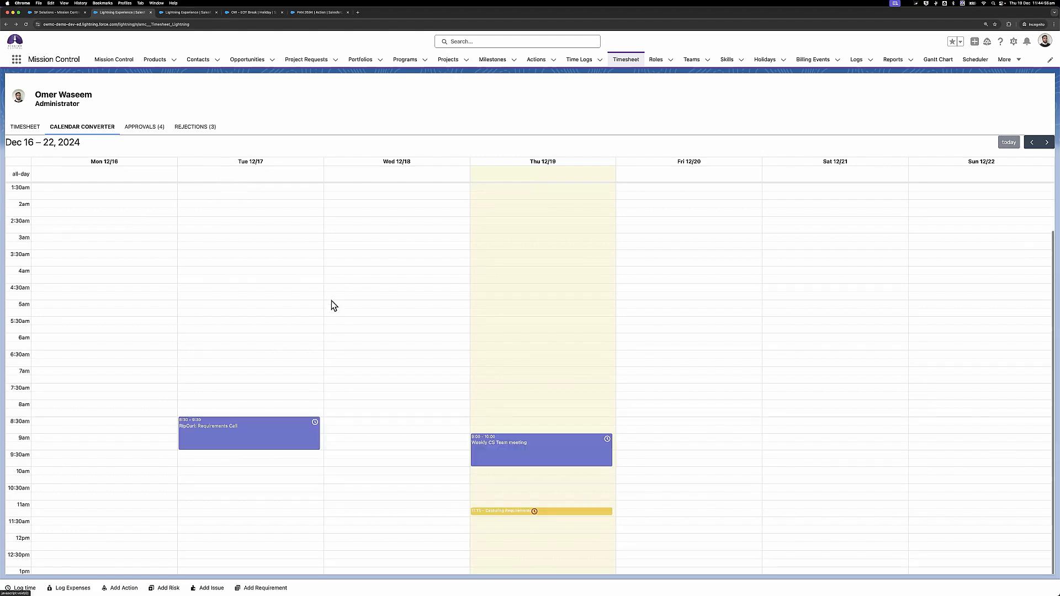
pyautogui.scroll(-1, 333, 305)
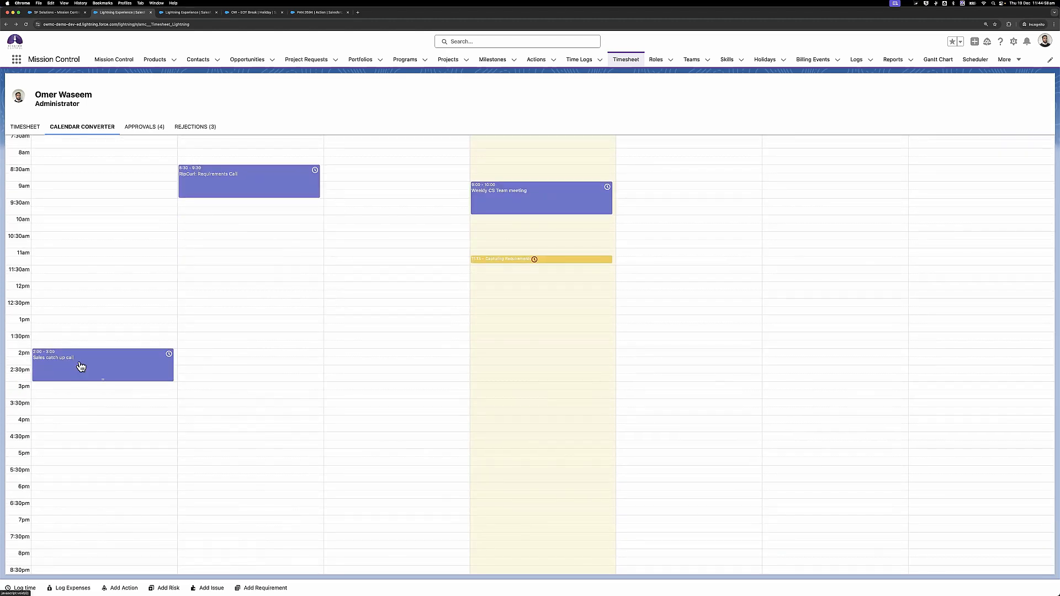
pyautogui.scroll(1, 68, 363)
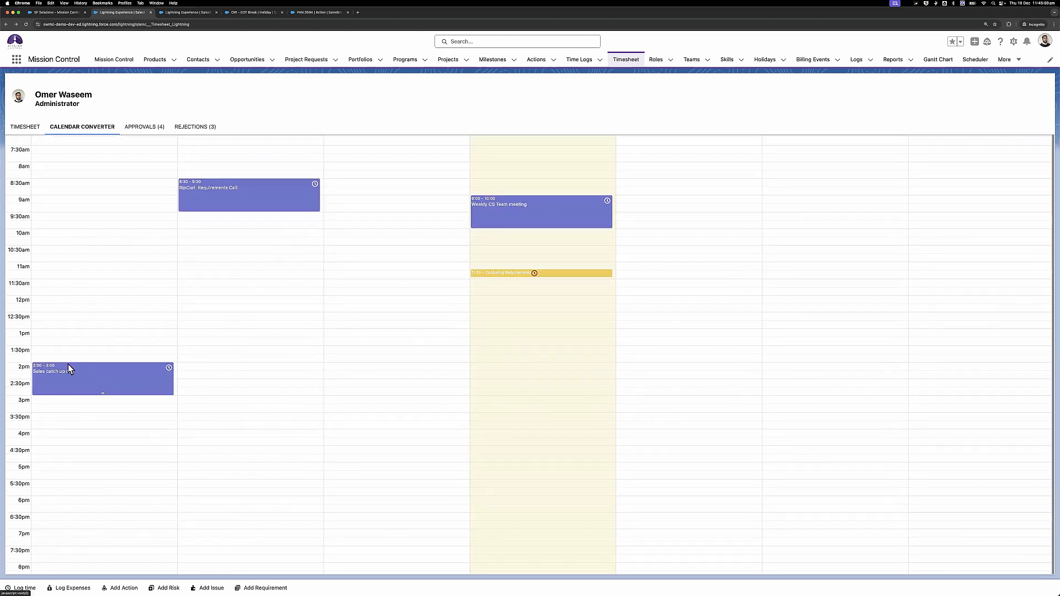
# Search the App Launcher for Calendar, open it in a new browser tab and place that tab beside the timesheet's.
pyautogui.click(17, 60)
pyautogui.write('Sales')
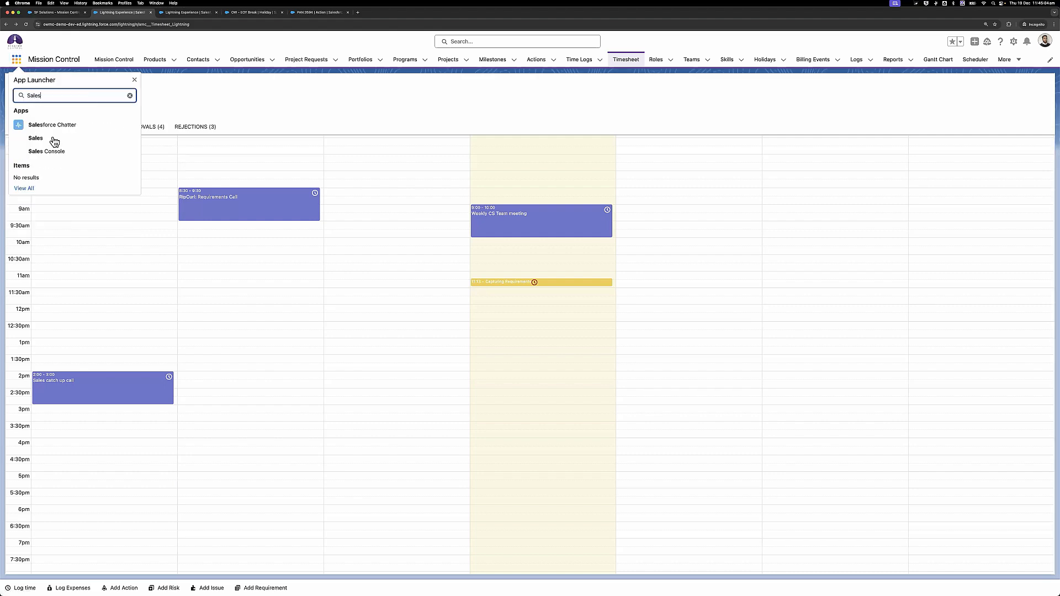
pyautogui.press('BackSpace')
pyautogui.press('BackSpace')
pyautogui.press('BackSpace')
pyautogui.press('BackSpace')
pyautogui.press('BackSpace')
pyautogui.write('Cale')
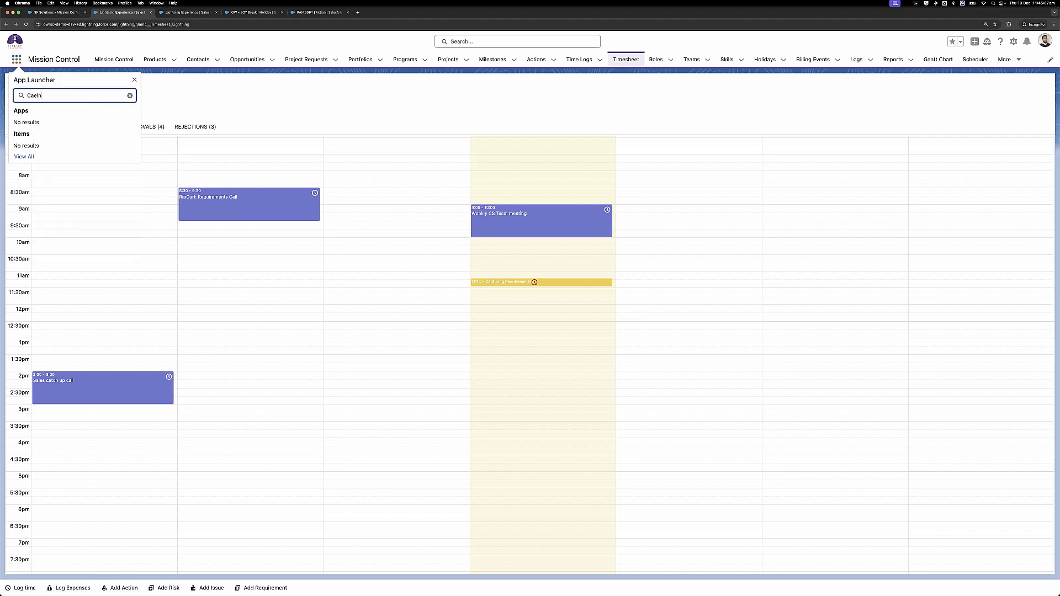
pyautogui.write('nda')
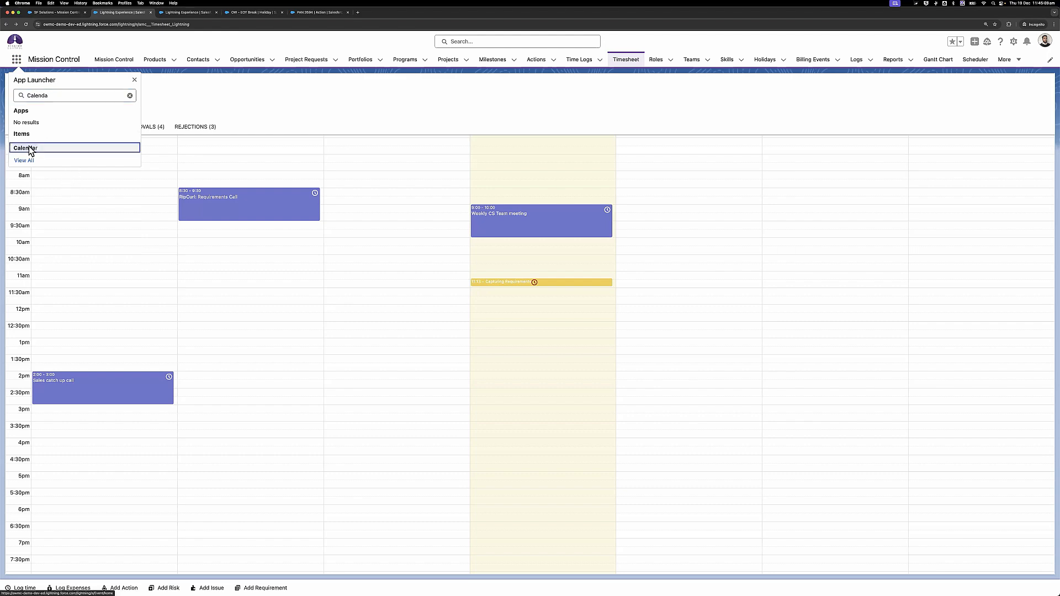
pyautogui.rightClick(78, 148)
pyautogui.click(78, 147)
pyautogui.click(189, 98)
pyautogui.moveTo(393, 12); pyautogui.dragTo(207, 15)
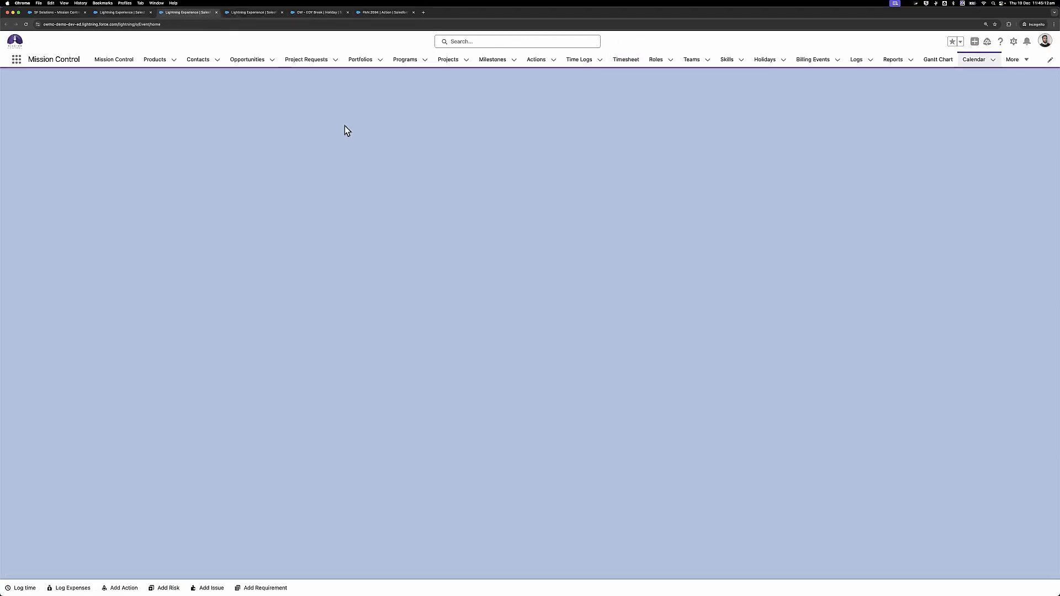
# Review the week's events in the Salesforce calendar and open the details of Monday's Sales catch up call.
pyautogui.scroll(-3, 426, 242)
pyautogui.scroll(-2, 426, 237)
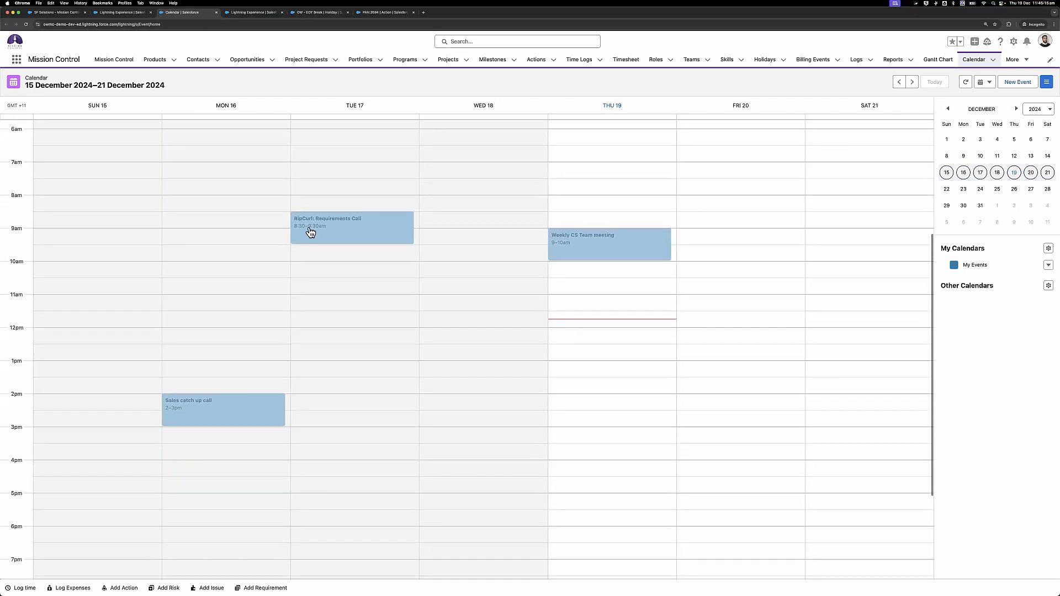
pyautogui.moveTo(223, 405)
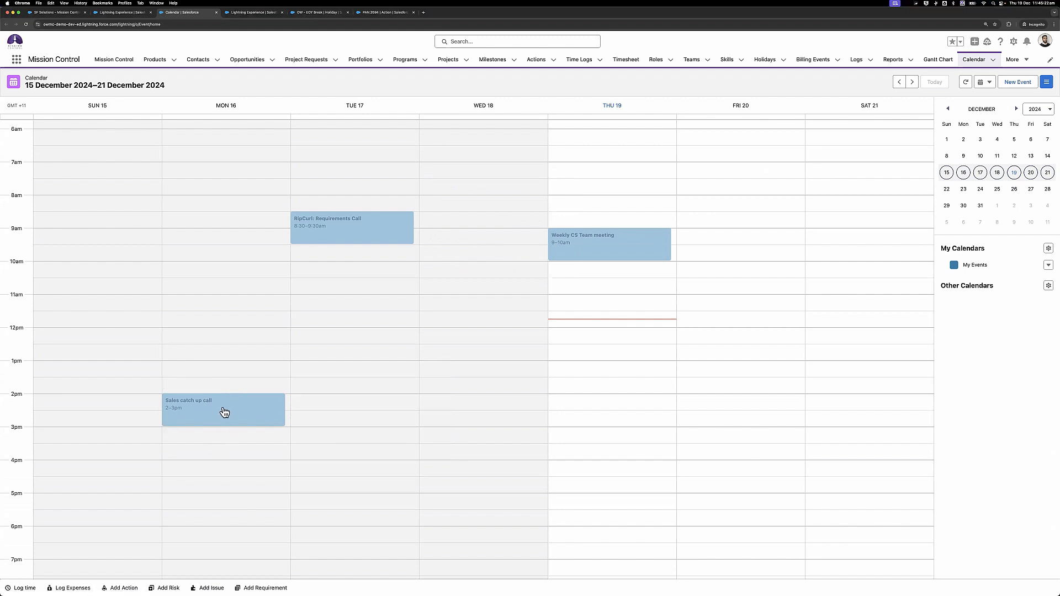
pyautogui.click(223, 409)
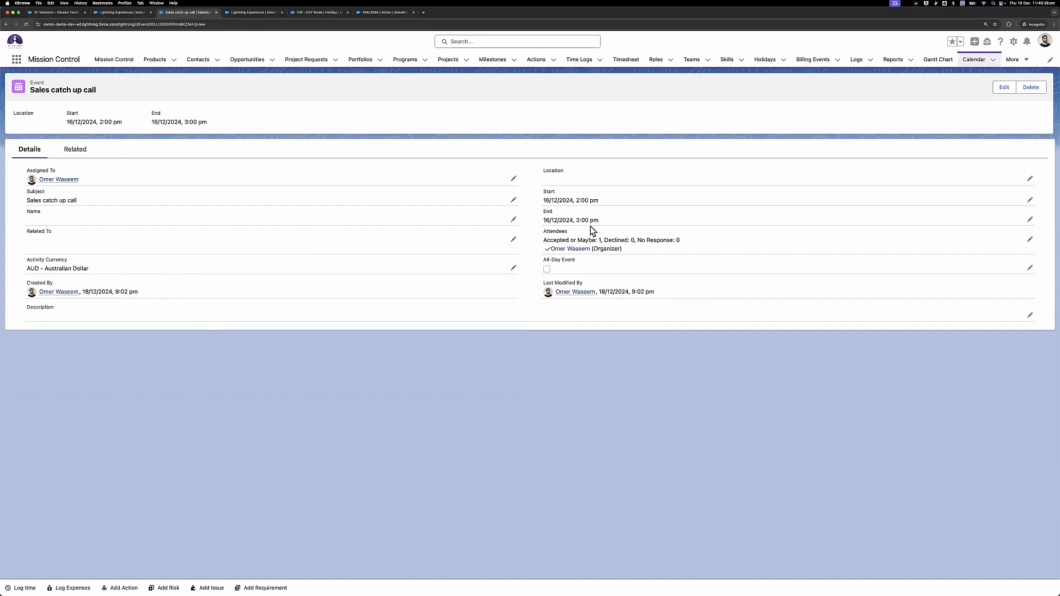
# Return to the Calendar Converter, open the time log form for the Sales catch up call and try to submit it.
pyautogui.click(109, 11)
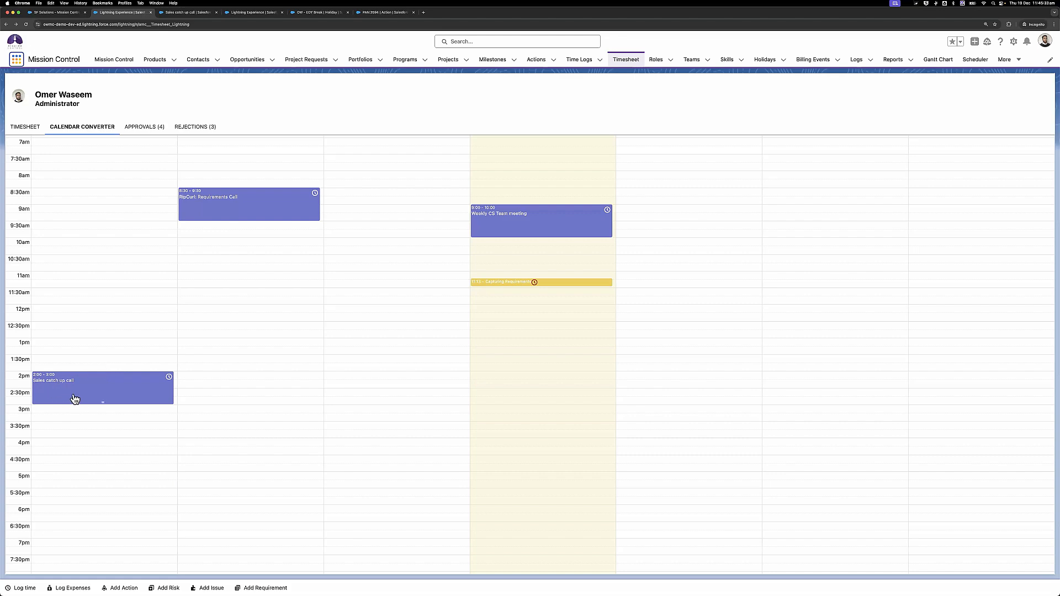
pyautogui.click(168, 379)
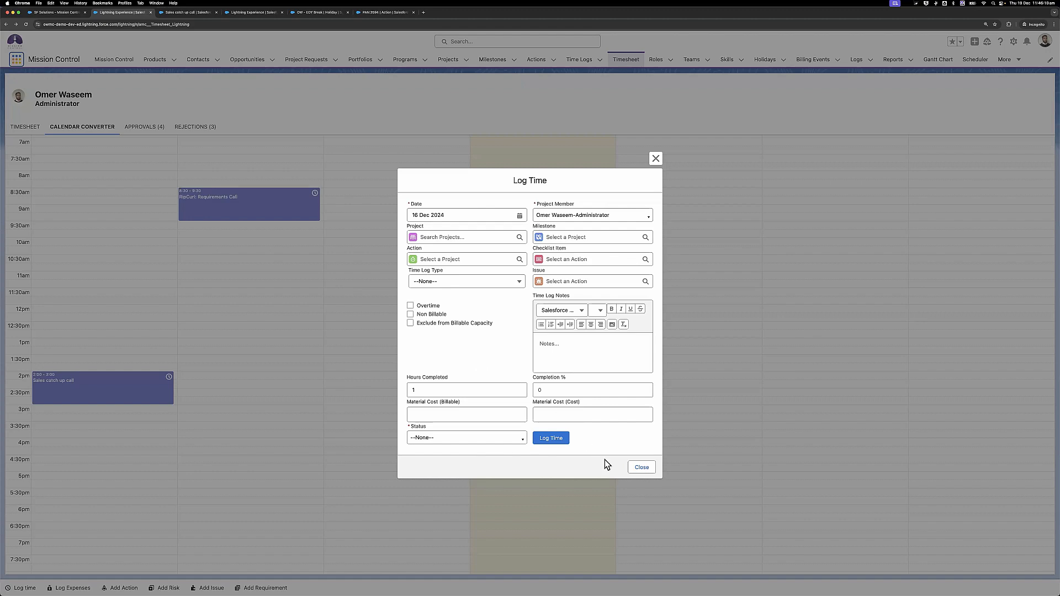
pyautogui.click(550, 438)
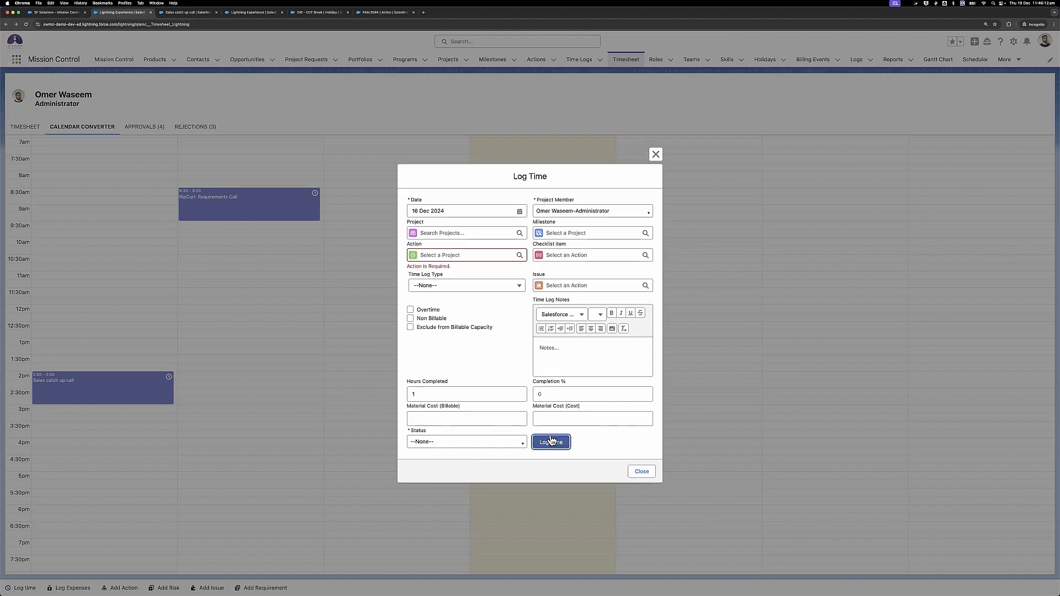
pyautogui.click(454, 254)
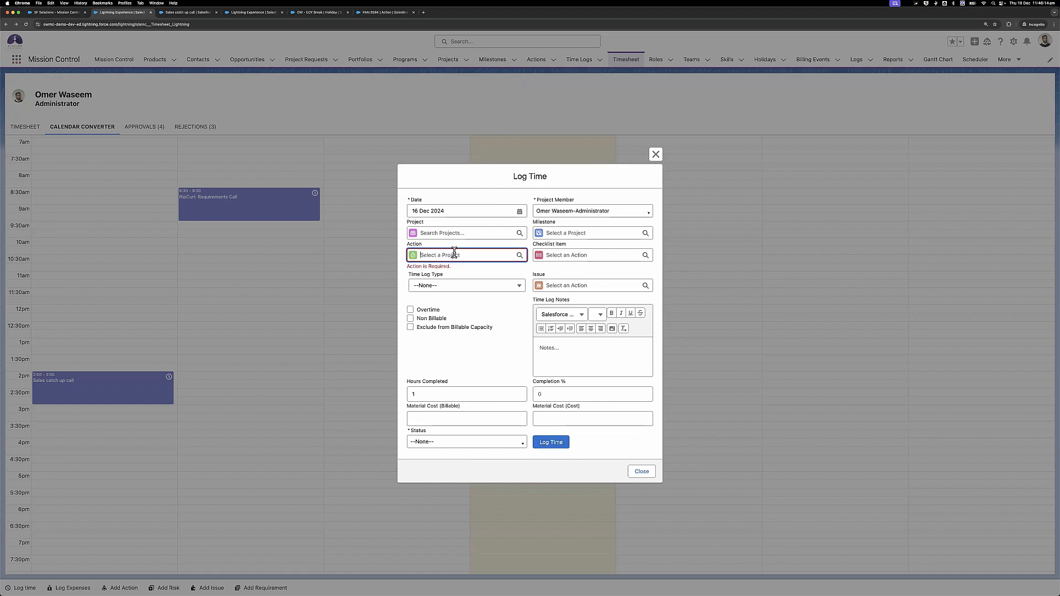
pyautogui.click(434, 232)
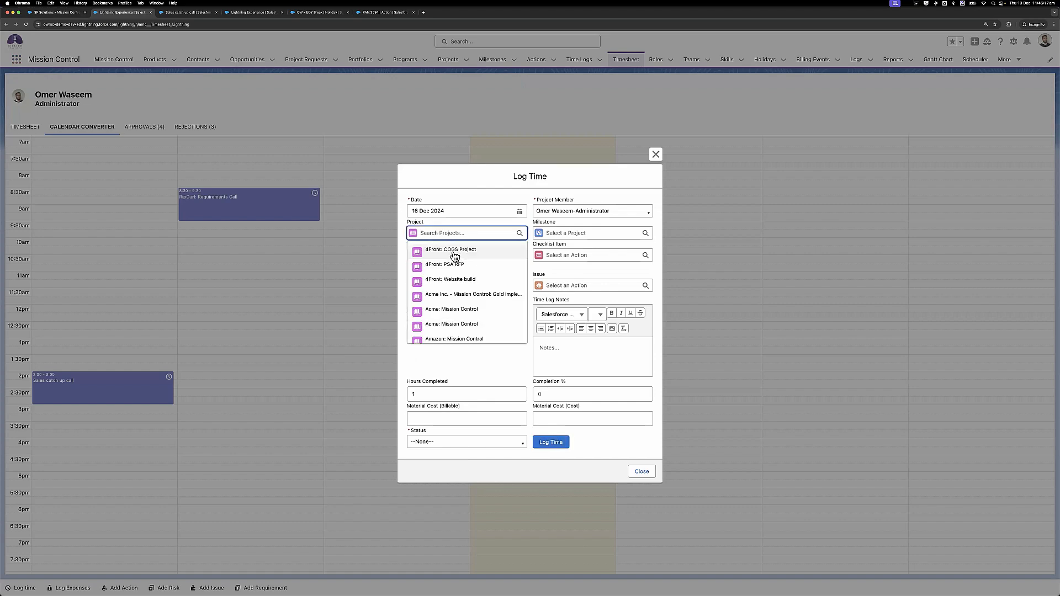
pyautogui.click(457, 251)
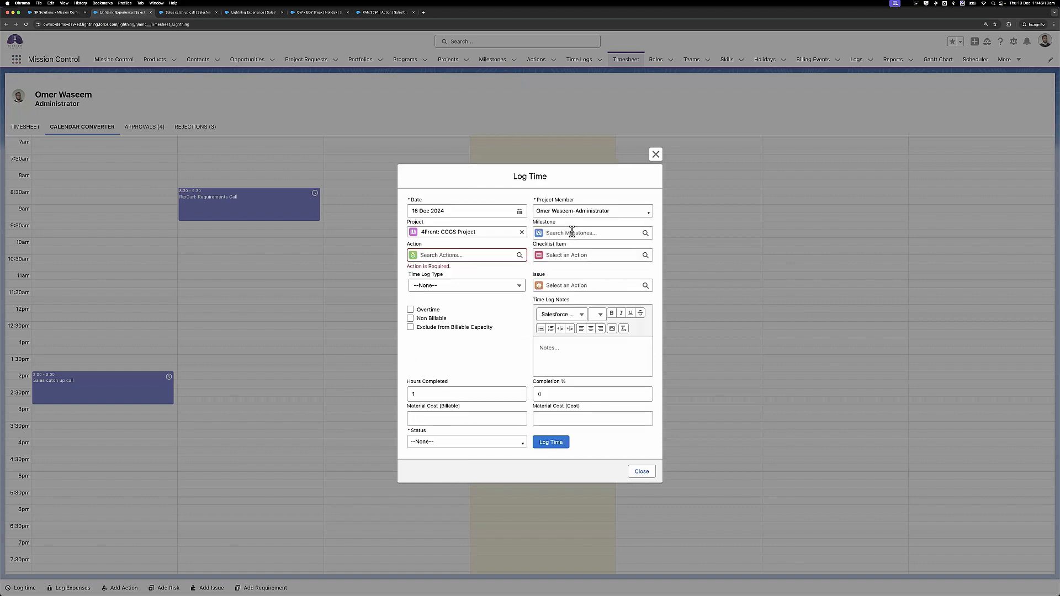
pyautogui.click(570, 232)
pyautogui.click(521, 232)
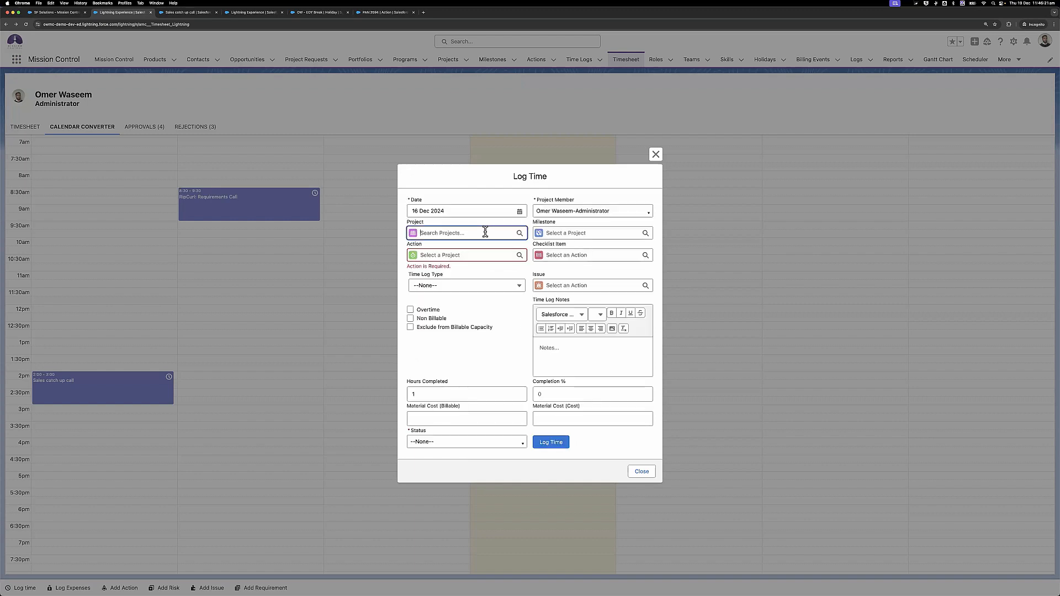
# Set the time log's project to Internal BAU 2023 and its milestone to the one named after the project member.
pyautogui.click(491, 232)
pyautogui.write('Ite')
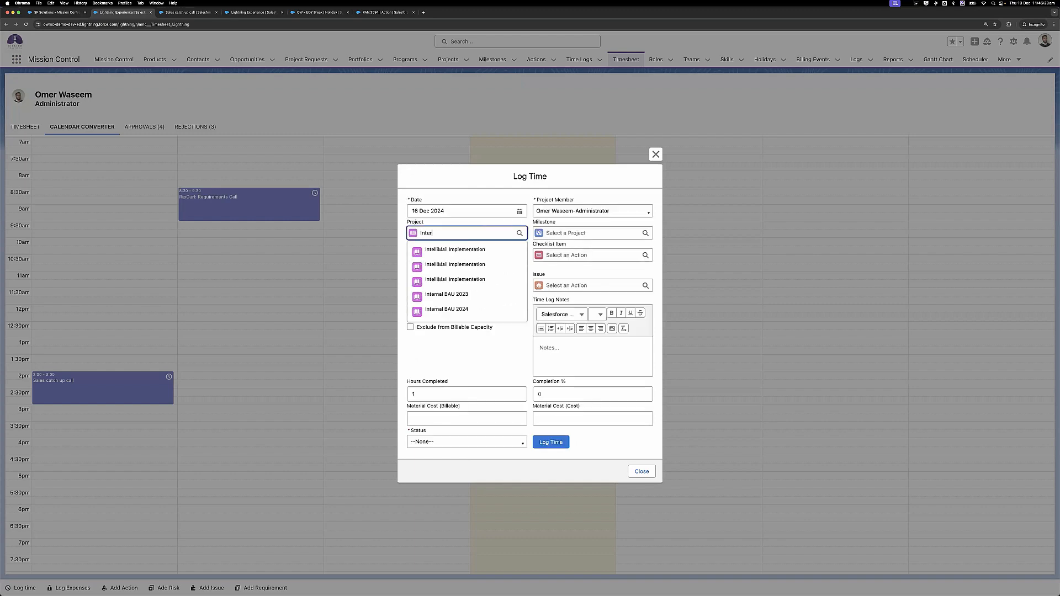
pyautogui.click(497, 249)
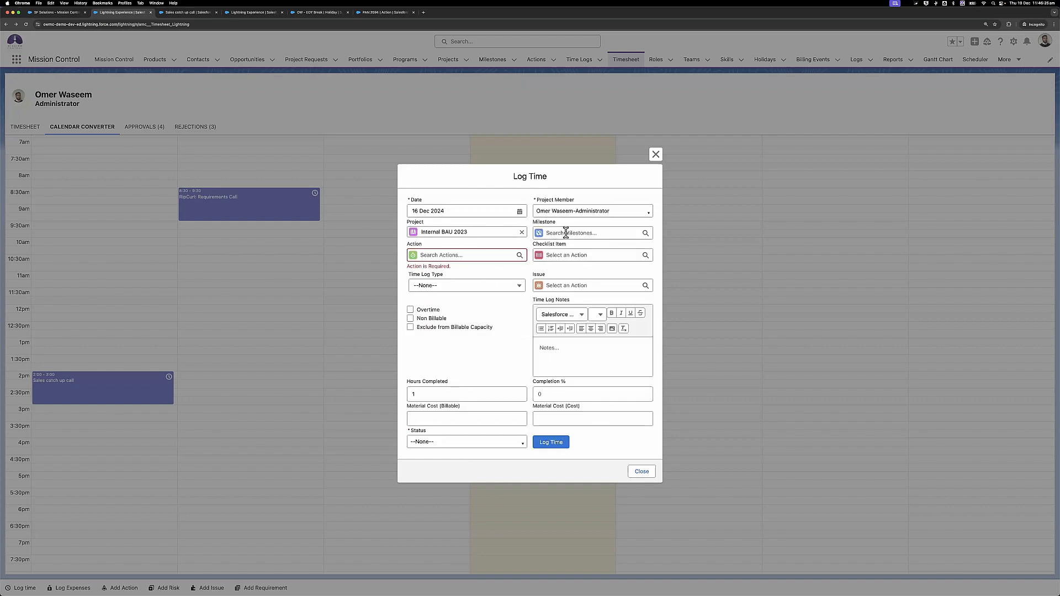
pyautogui.click(566, 232)
pyautogui.click(568, 265)
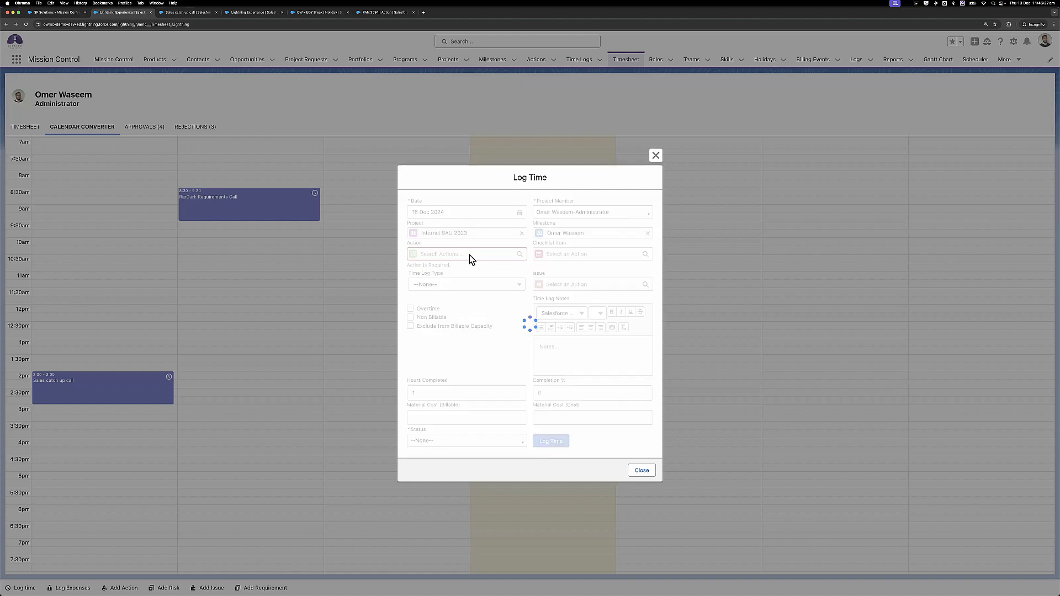
# Choose the General action (PAN:1837) and submit the time log for Monday's Sales catch up call.
pyautogui.click(470, 255)
pyautogui.scroll(-1, 469, 316)
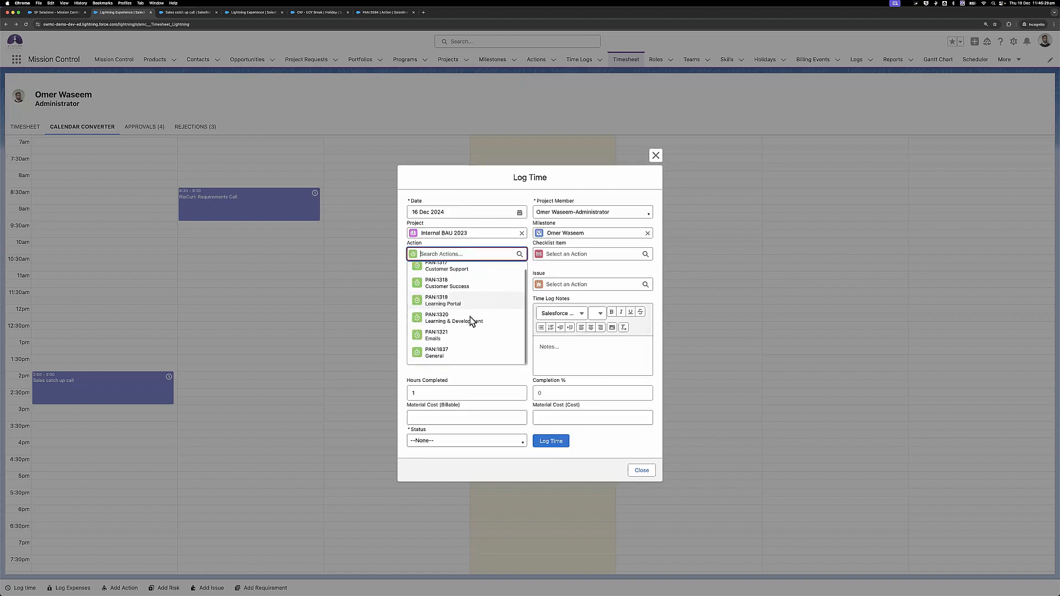
pyautogui.click(556, 439)
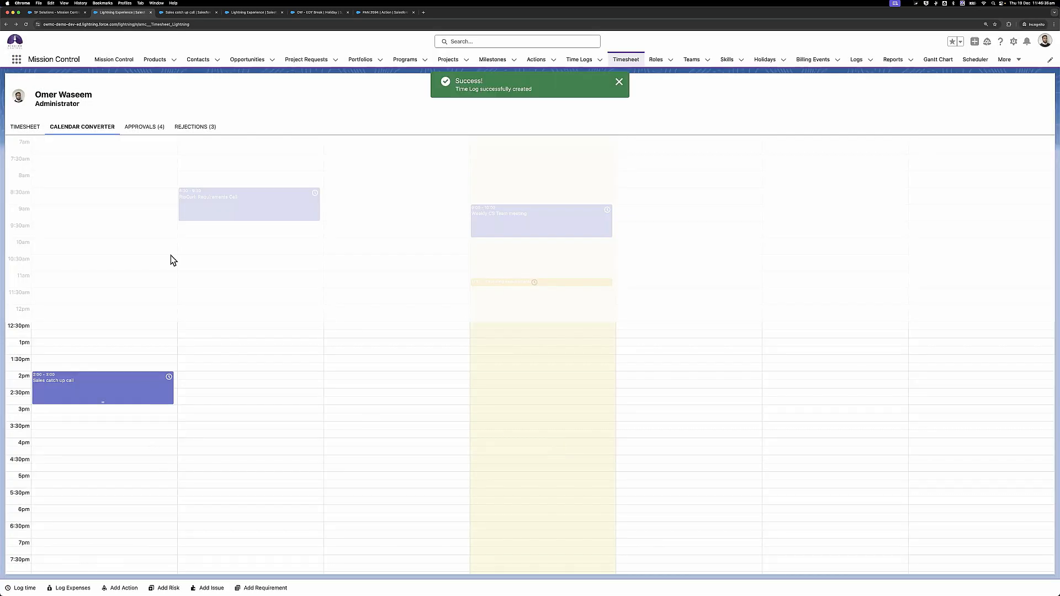
# Review the converted event in the Calendar Converter, and reload the timesheet for the week of 16 Dec 2024 to check the log.
pyautogui.scroll(5, 170, 255)
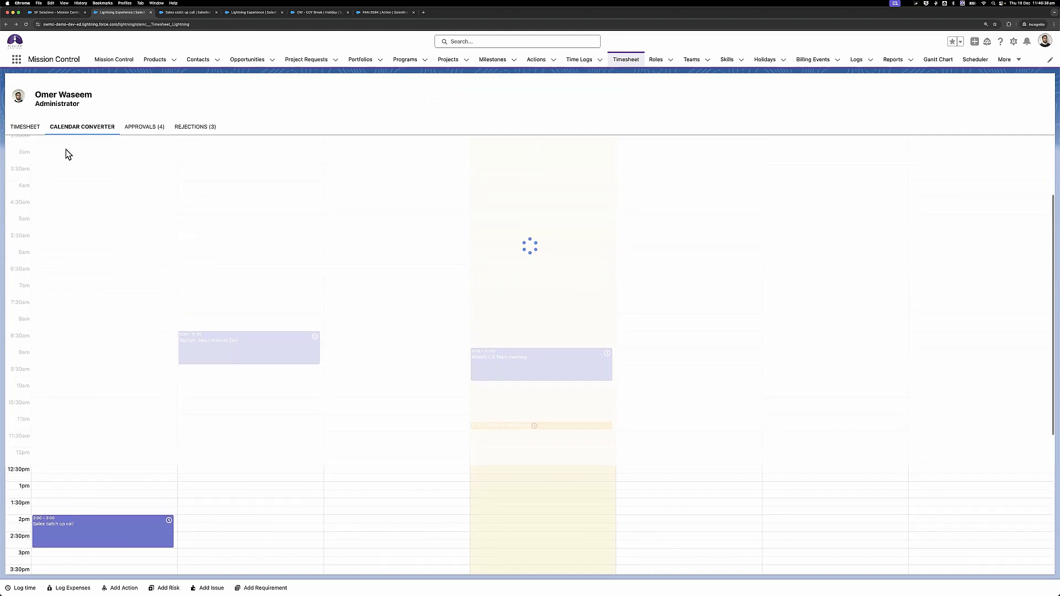
pyautogui.scroll(-1, 171, 442)
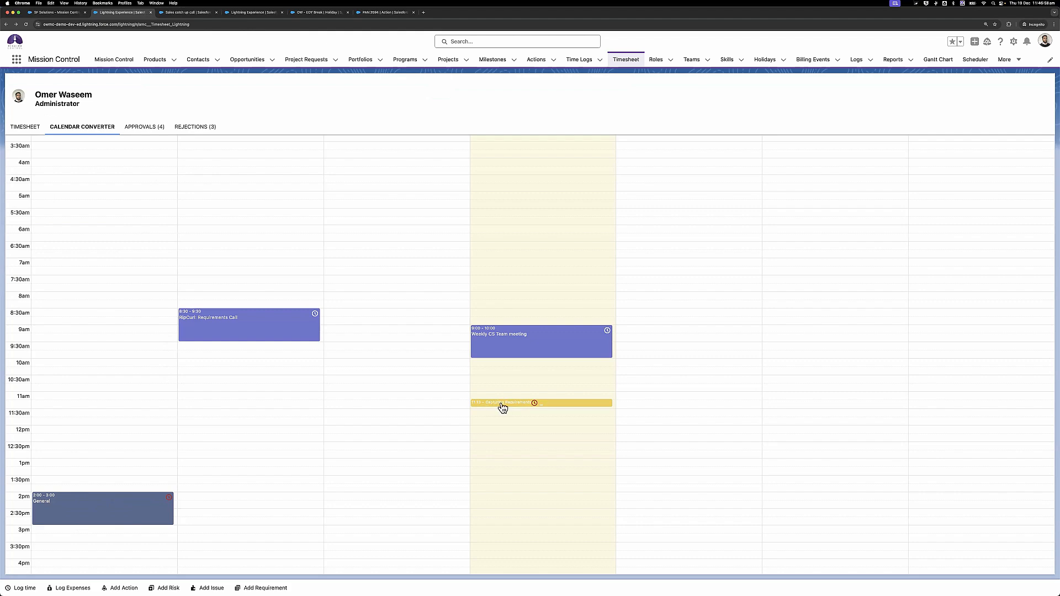
pyautogui.click(25, 127)
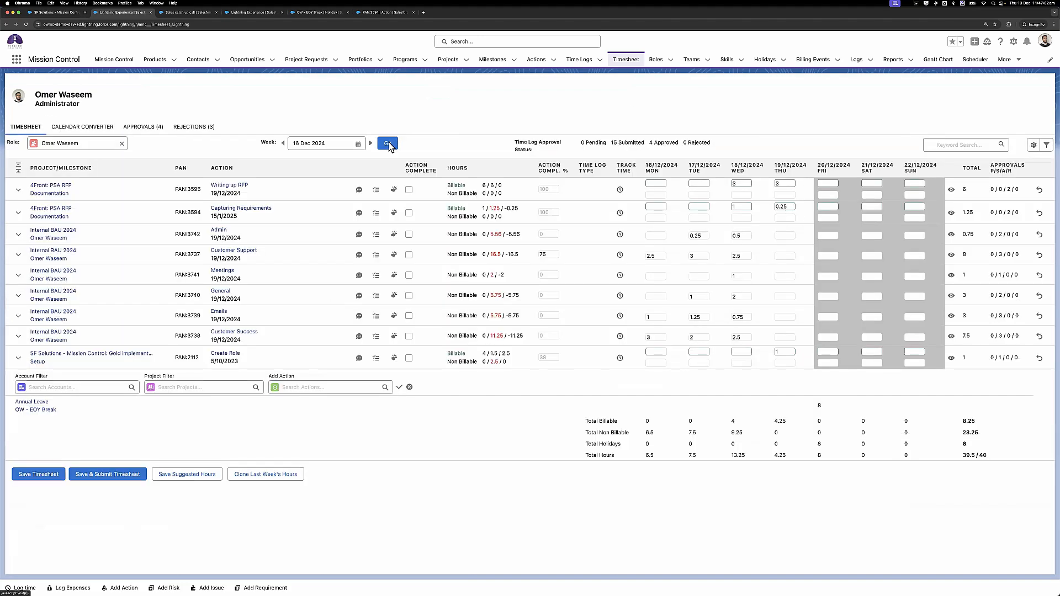
pyautogui.click(388, 143)
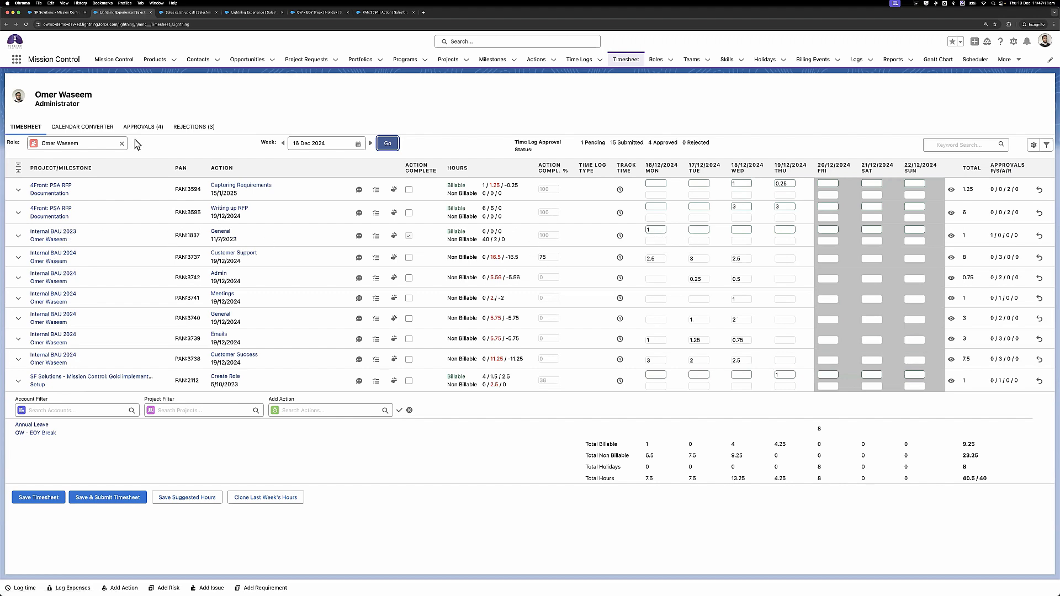
# Mark out a 10:15 to 11:15 slot on Tuesday in the Calendar Converter, and close its time log form without logging.
pyautogui.click(82, 126)
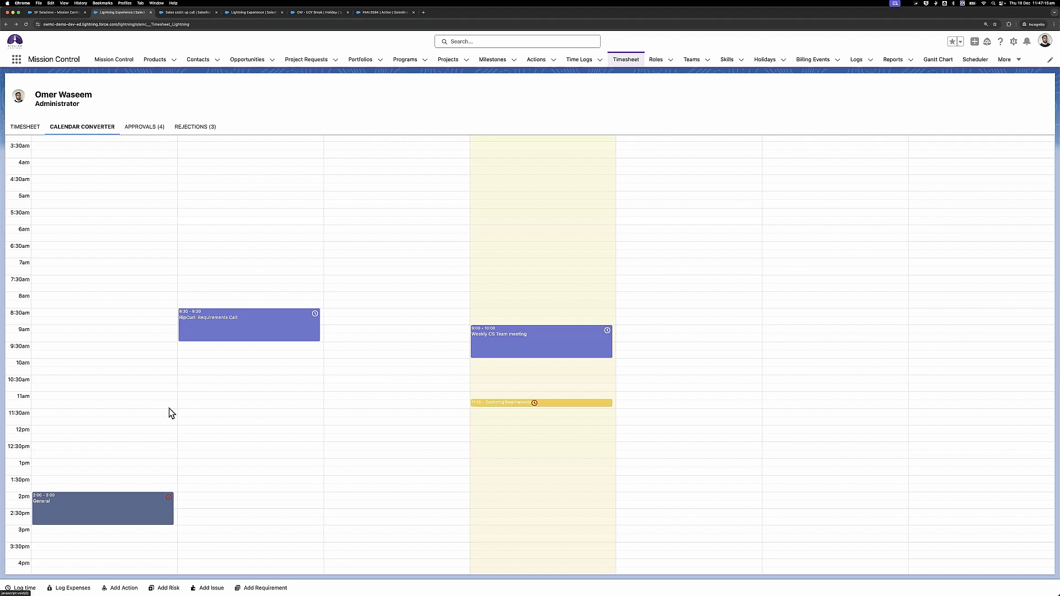
pyautogui.moveTo(195, 376); pyautogui.dragTo(202, 400)
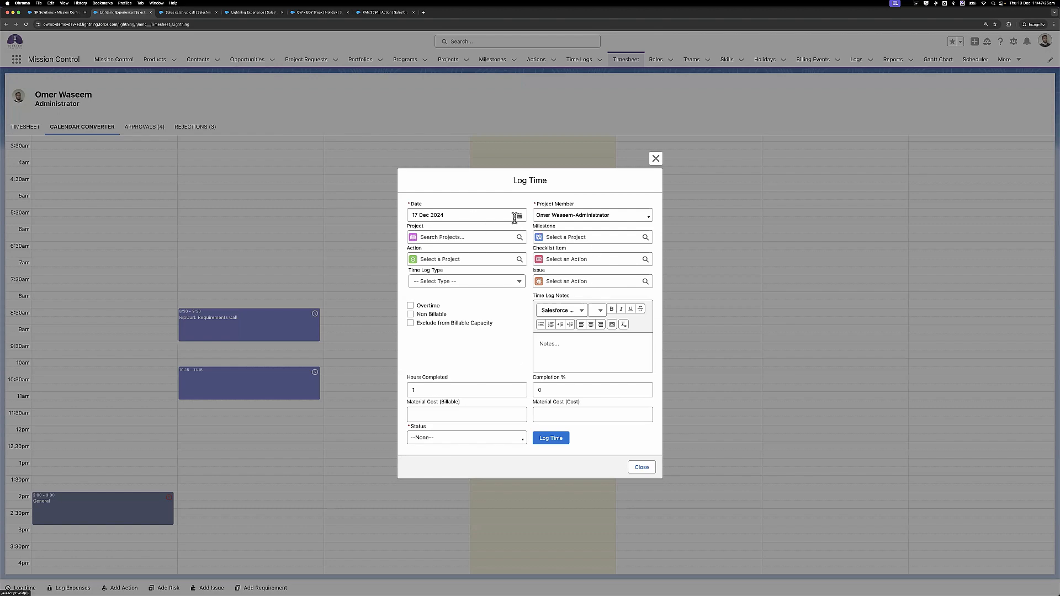
pyautogui.click(641, 468)
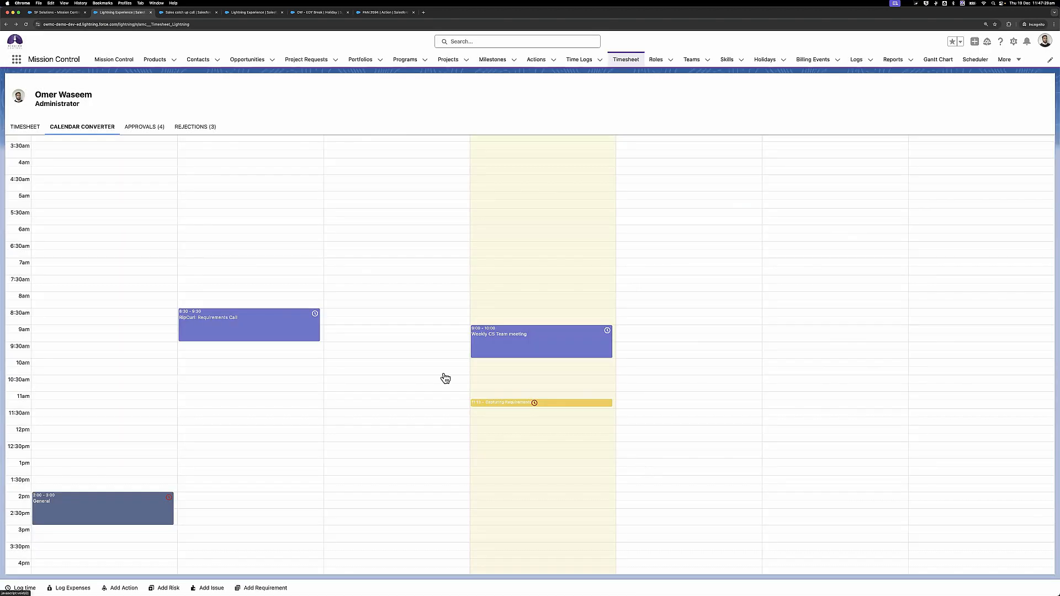
# Look through the whole Dec 16–22 week in the Calendar Converter, from the early morning to the late evening hours.
pyautogui.scroll(-1, 365, 347)
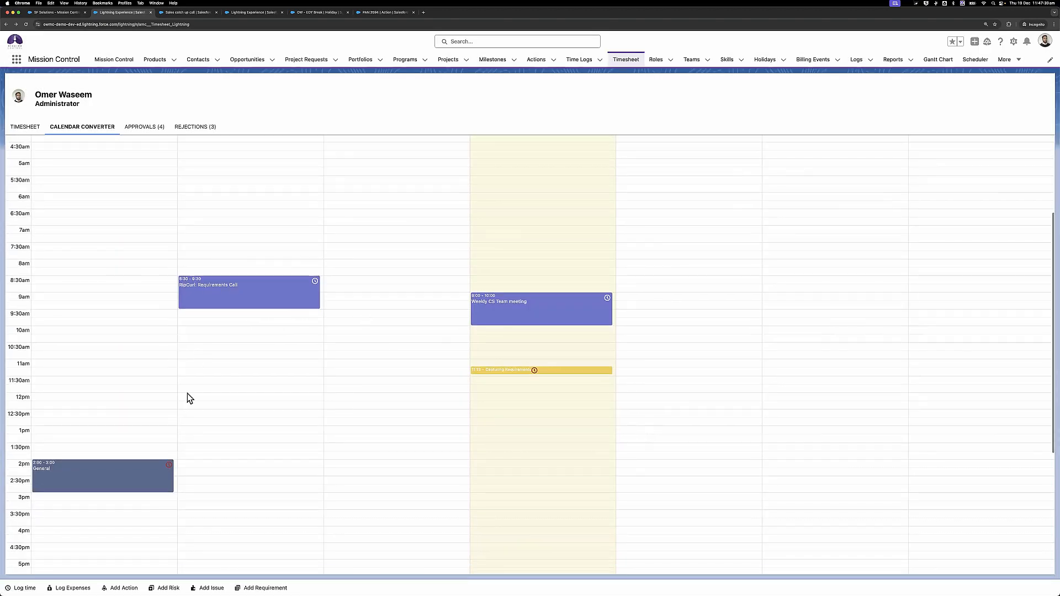
pyautogui.scroll(-5, 203, 340)
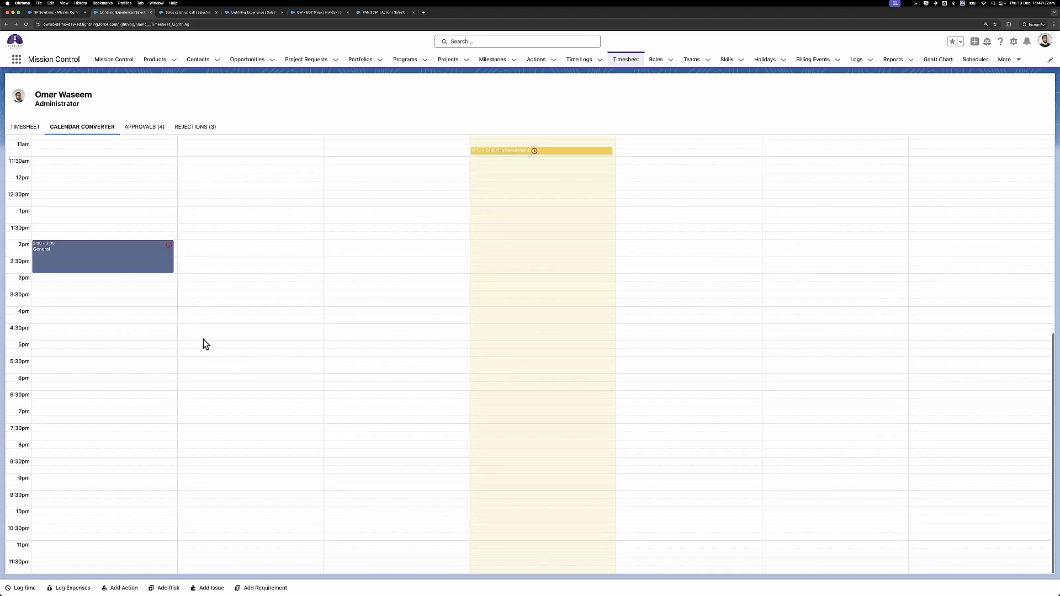
pyautogui.scroll(10, 203, 340)
pyautogui.scroll(1, 203, 339)
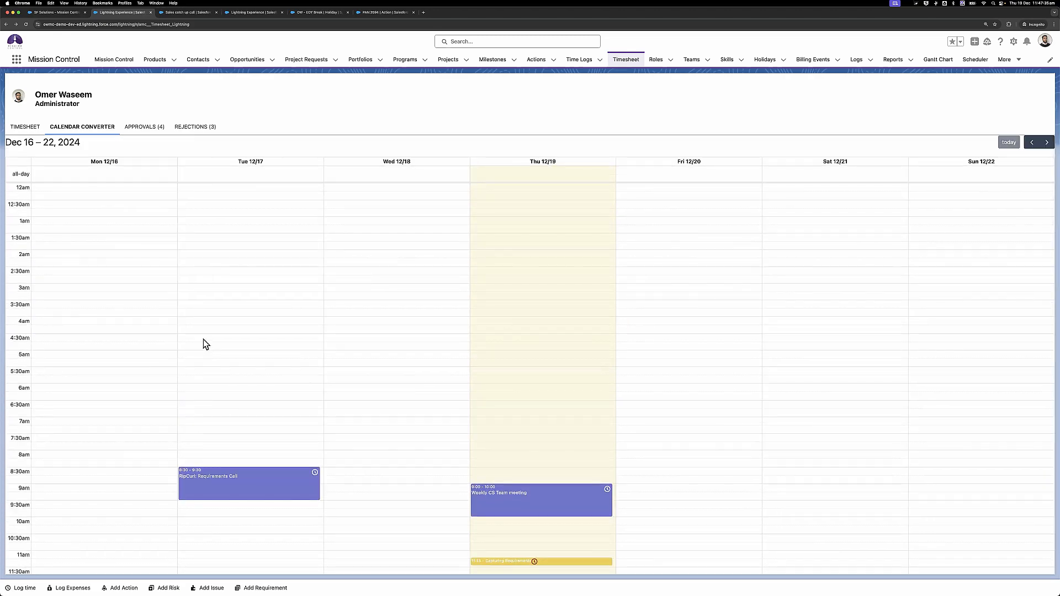
pyautogui.scroll(-3, 203, 339)
pyautogui.scroll(-10, 203, 339)
pyautogui.scroll(2, 217, 340)
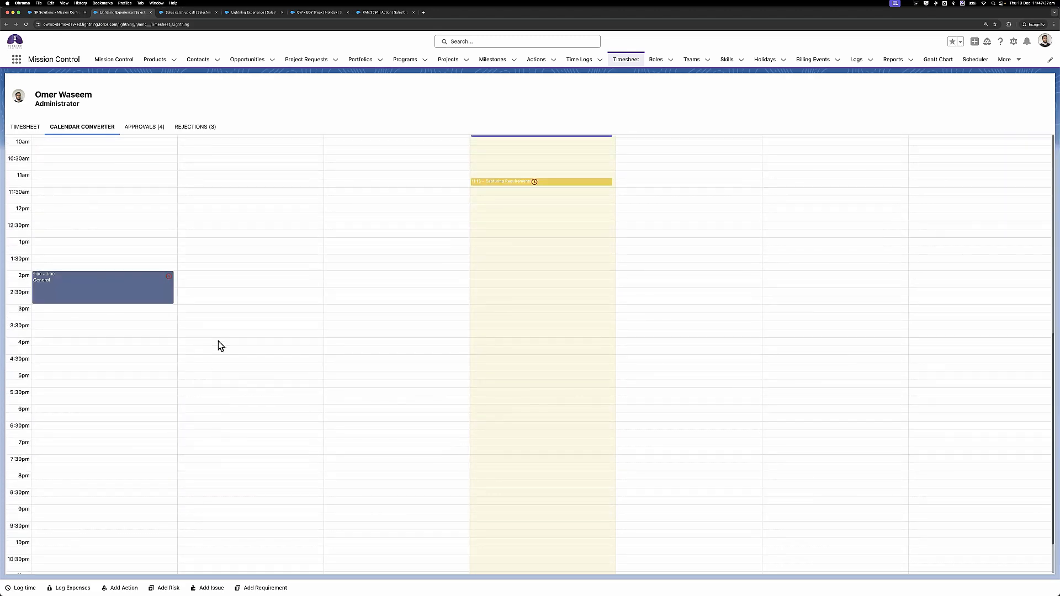
# Open the time log summary of the Capturing Requirements action in the timesheet, delete both time logs and close the summary.
pyautogui.click(31, 131)
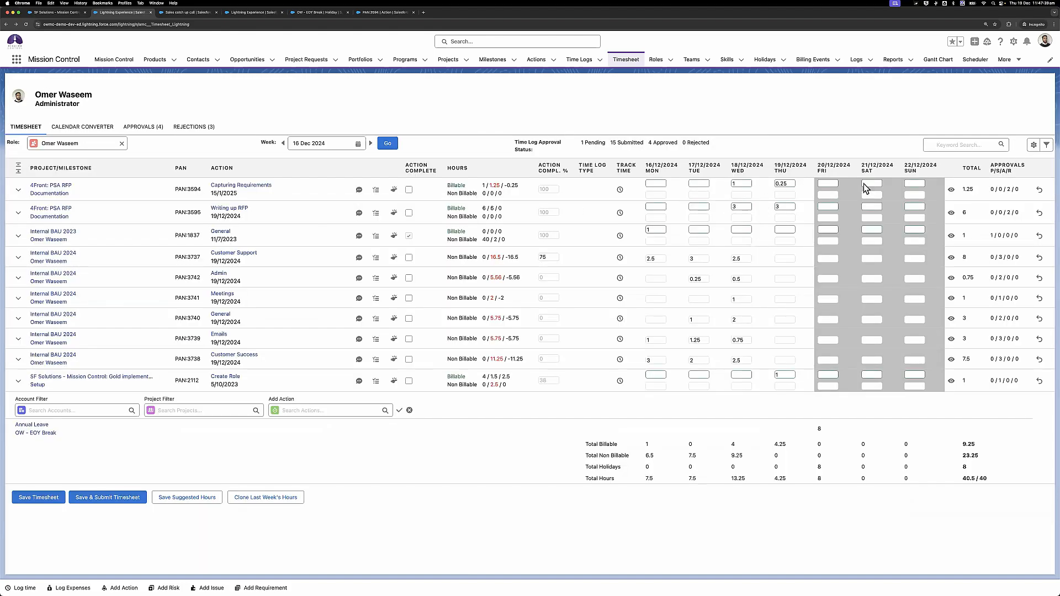
pyautogui.click(951, 190)
pyautogui.click(985, 304)
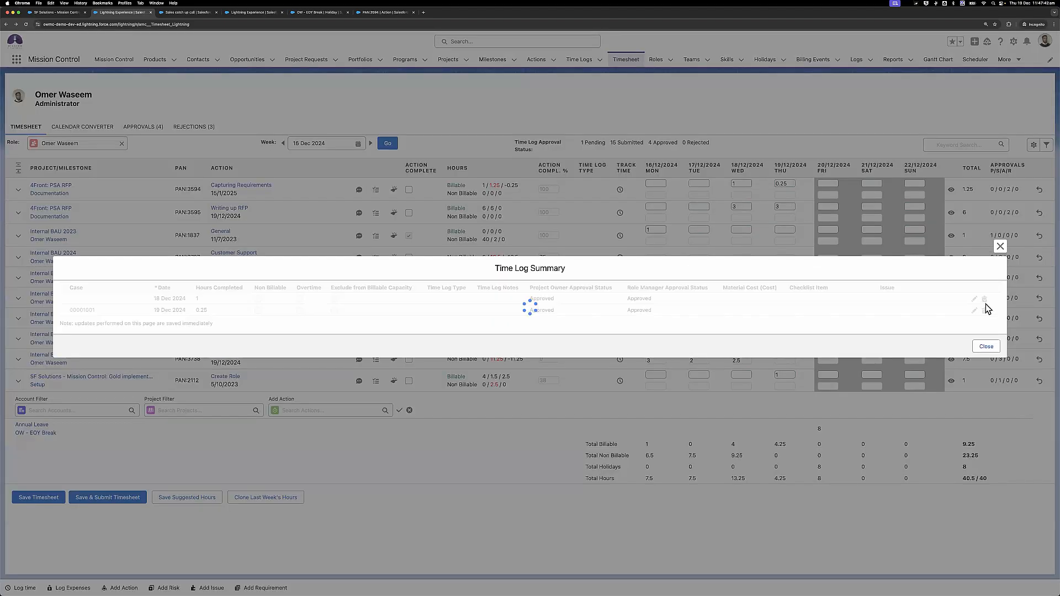
pyautogui.click(987, 346)
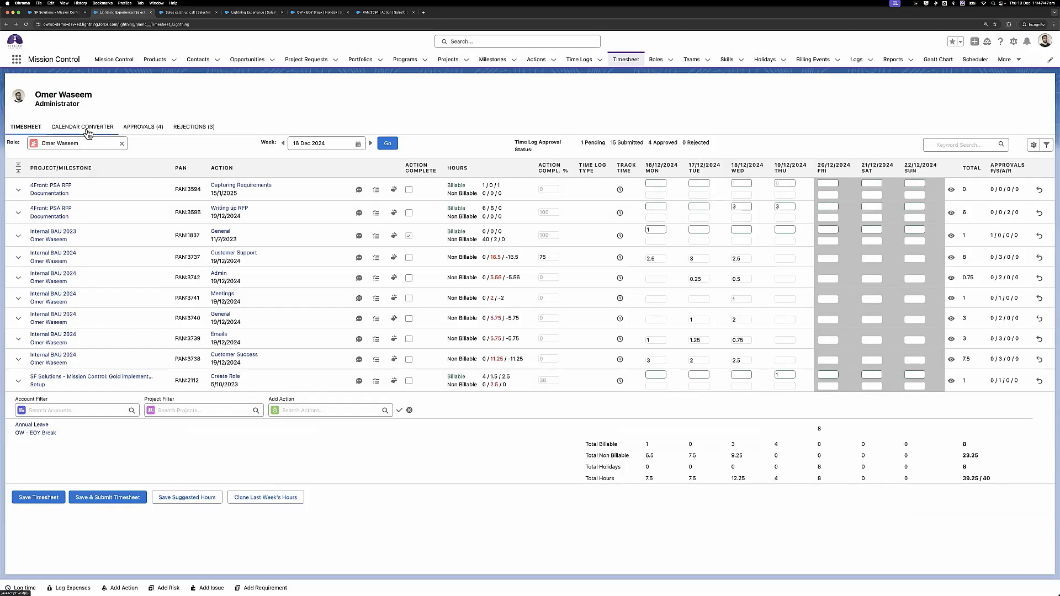
# Reload the page, reopen the Calendar Converter and check the week's events again.
pyautogui.click(87, 128)
pyautogui.press('super+r')
pyautogui.click(86, 129)
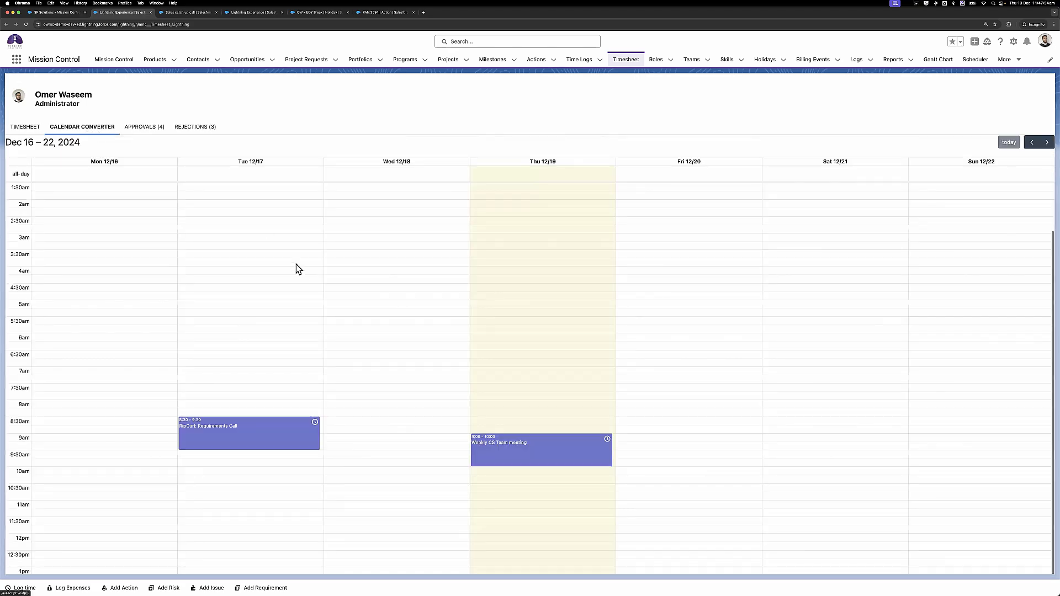
pyautogui.scroll(-5, 396, 333)
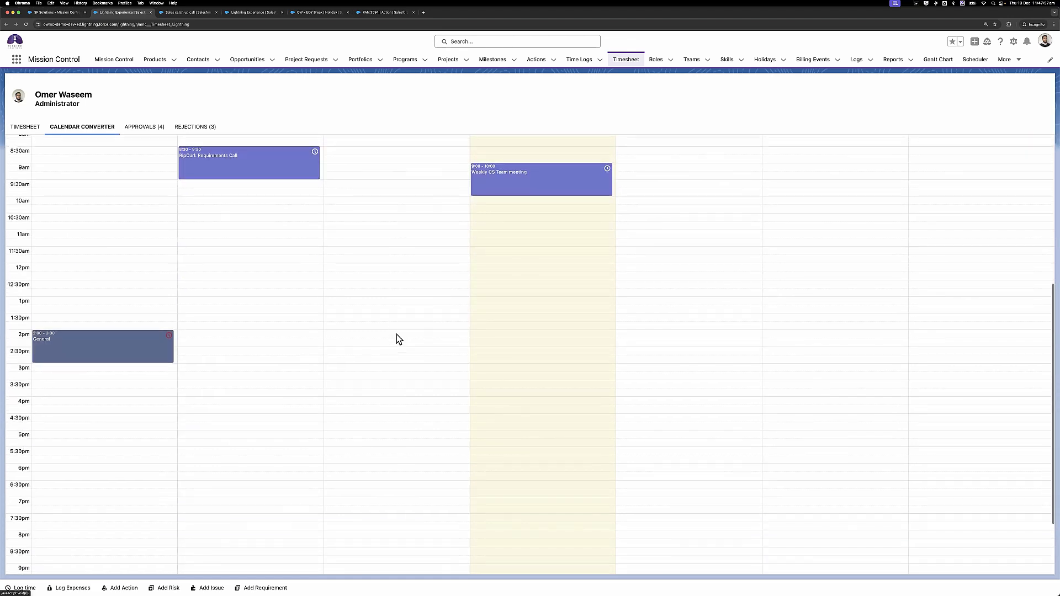
pyautogui.scroll(5, 397, 333)
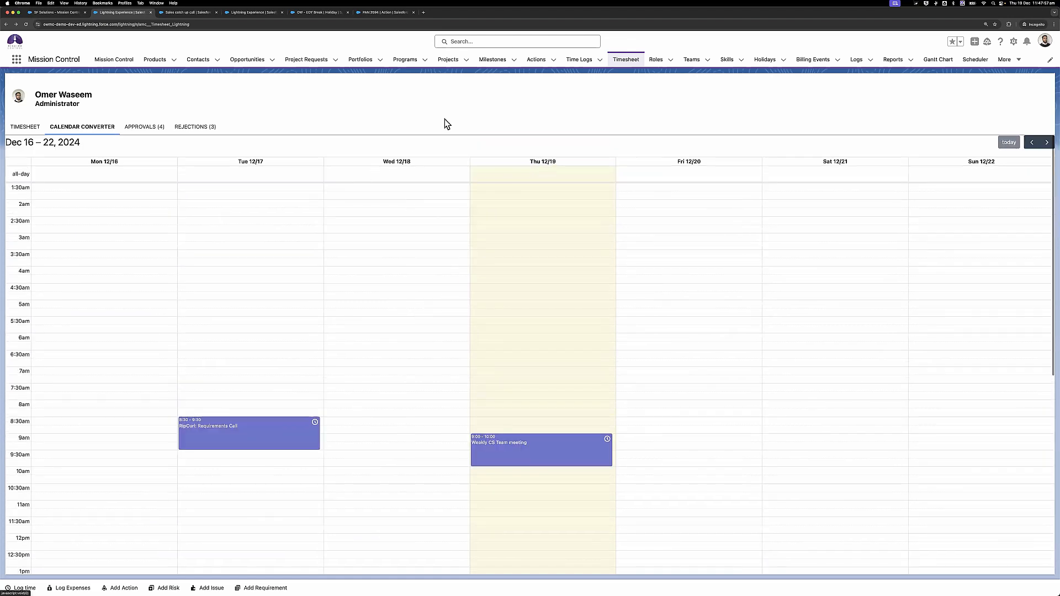
# Open Projects in a new browser tab, place it before the timesheet tab and open the 4Front: PSA RFP project's work breakdown structure.
pyautogui.keyDown('super'); pyautogui.click(433, 60); pyautogui.keyUp('super')
pyautogui.moveTo(450, 11); pyautogui.dragTo(135, 22)
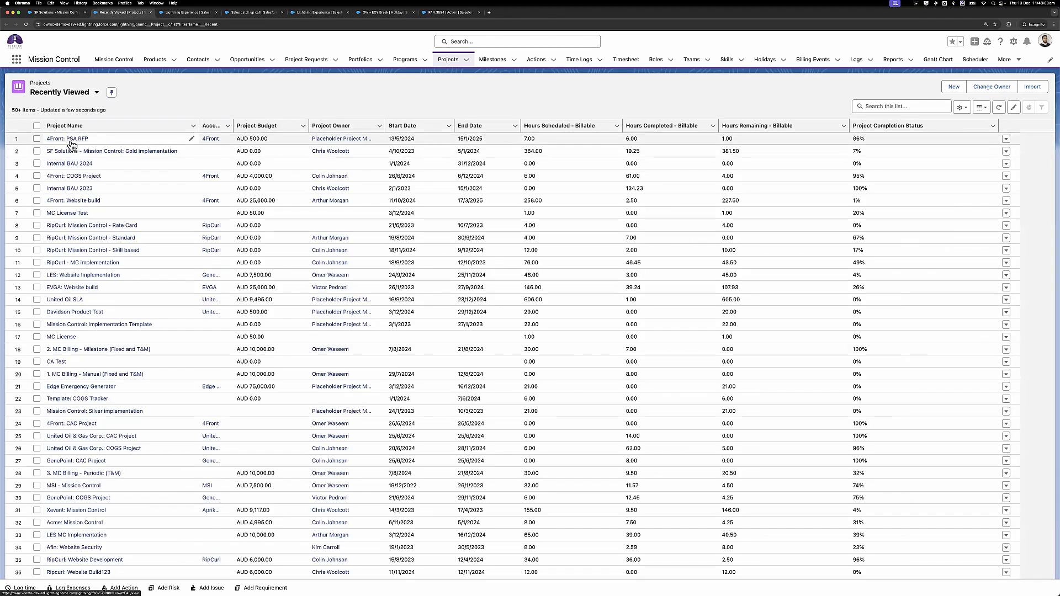
pyautogui.click(72, 139)
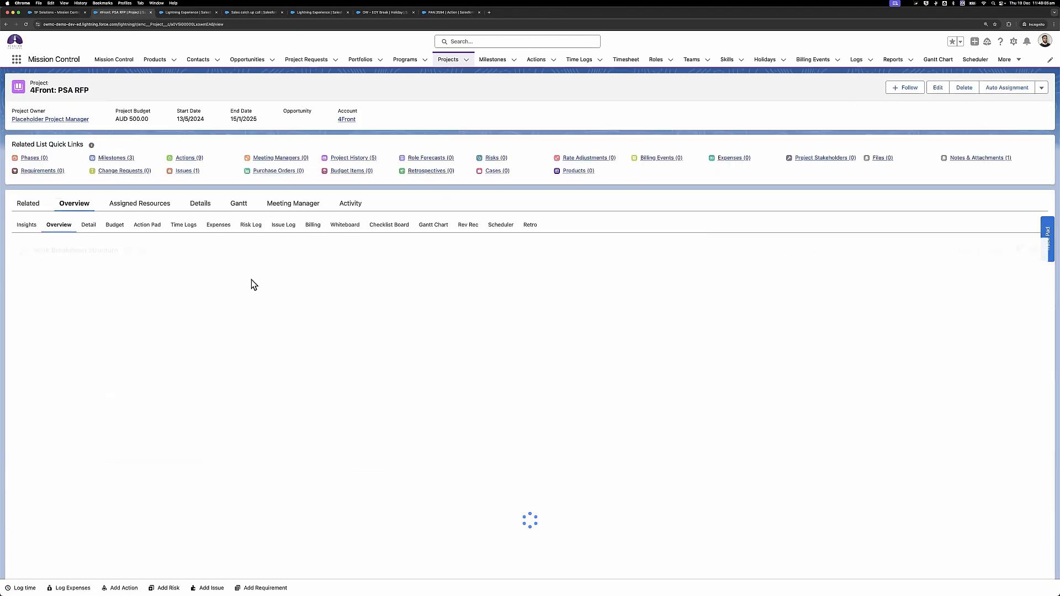
pyautogui.scroll(-3, 227, 299)
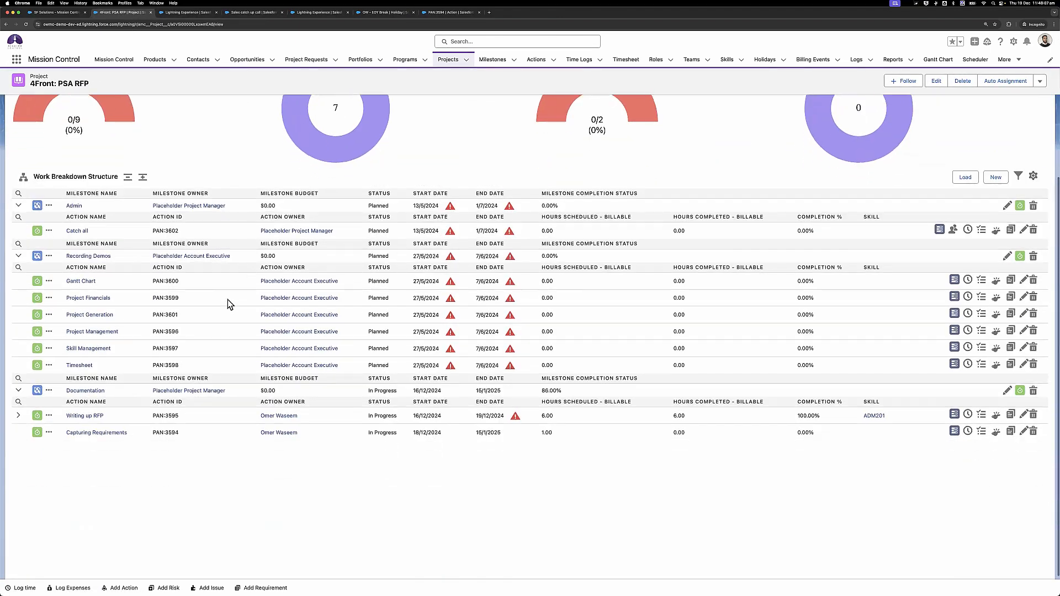
# Open the Capturing Requirements action under the Documentation milestone for editing, and find its Start Hour field.
pyautogui.click(49, 434)
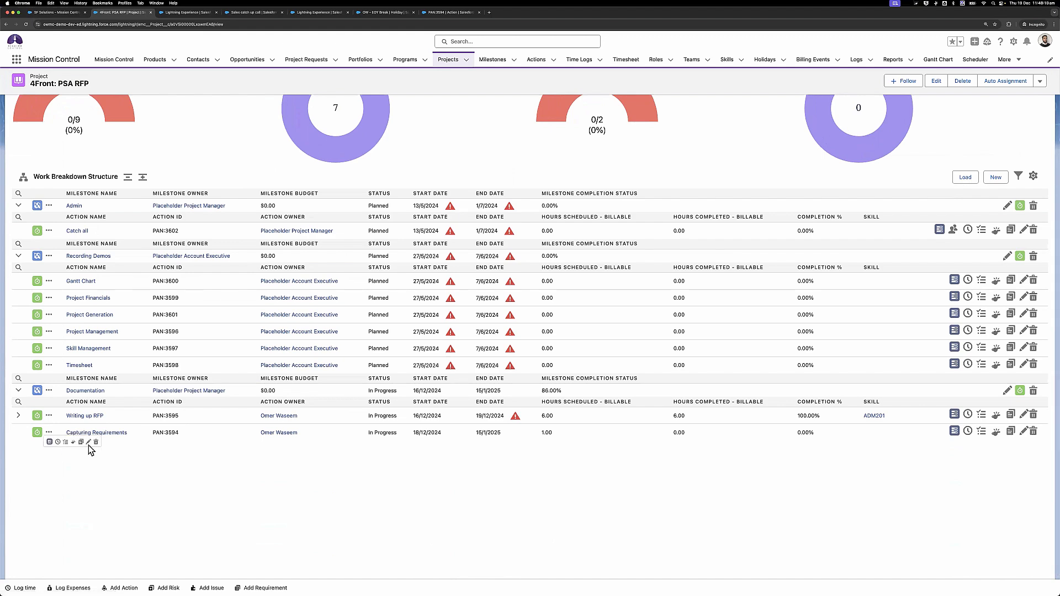
pyautogui.press('super+f')
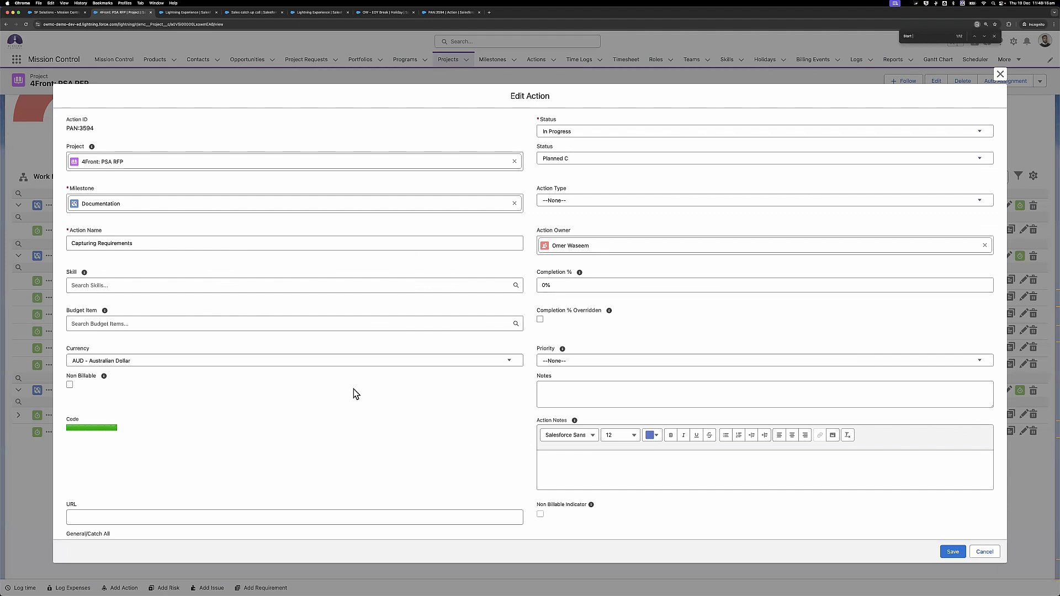
pyautogui.write('Hour')
pyautogui.press('Escape')
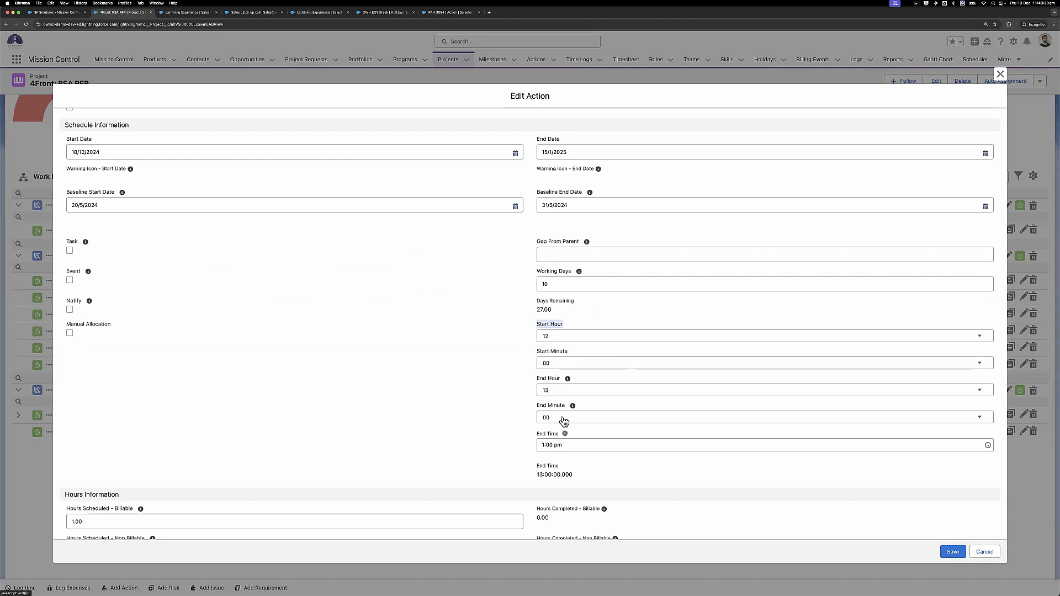
# Set the Capturing Requirements action's required status to Planned.
pyautogui.scroll(15, 491, 389)
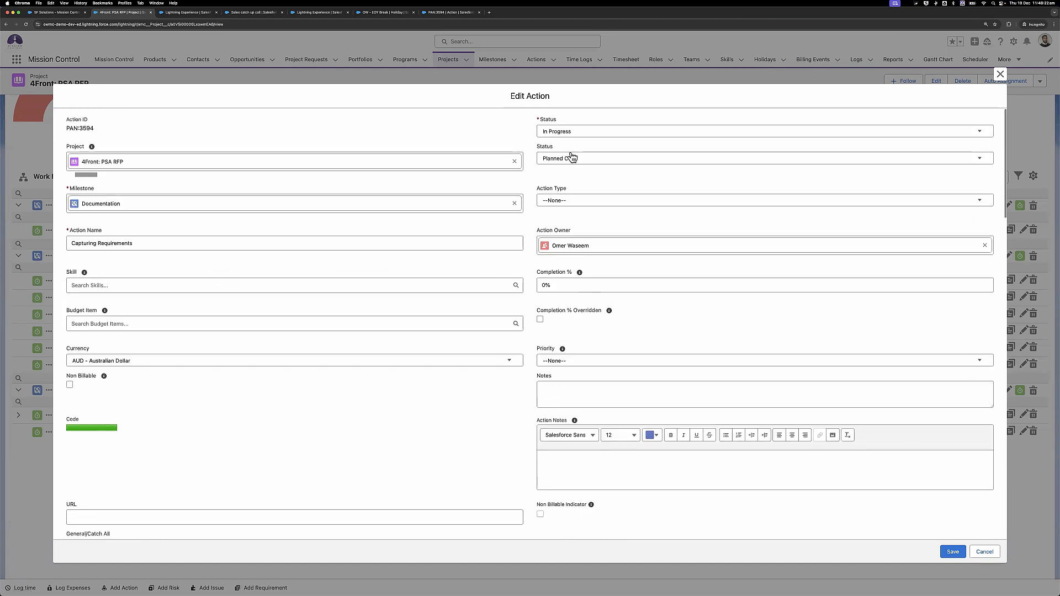
pyautogui.click(571, 132)
pyautogui.click(568, 163)
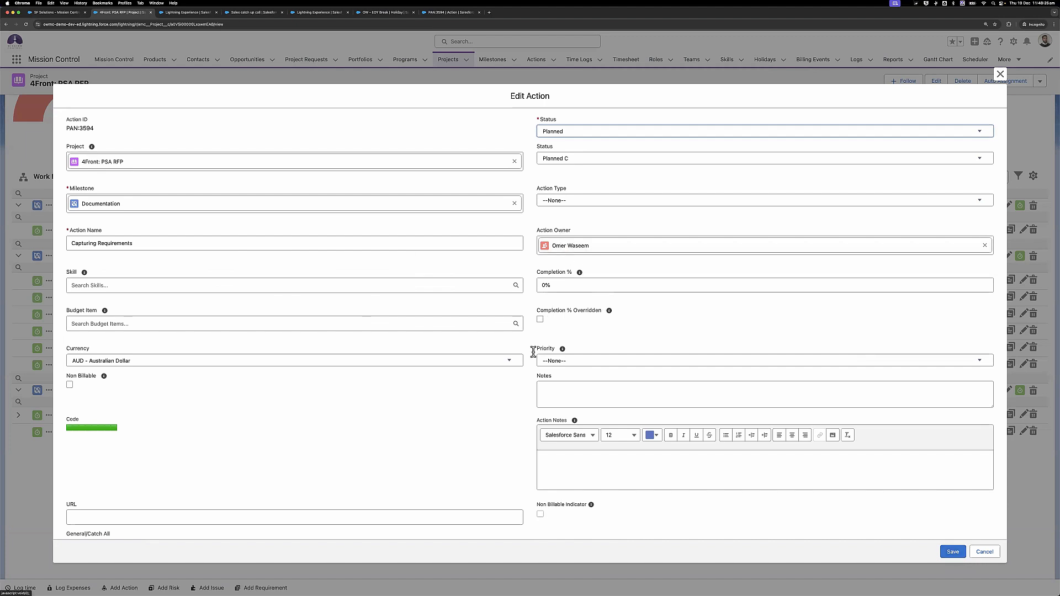
# Set the Capturing Requirements action's start date and end date to 19/12/2024 in the schedule information.
pyautogui.scroll(-10, 532, 350)
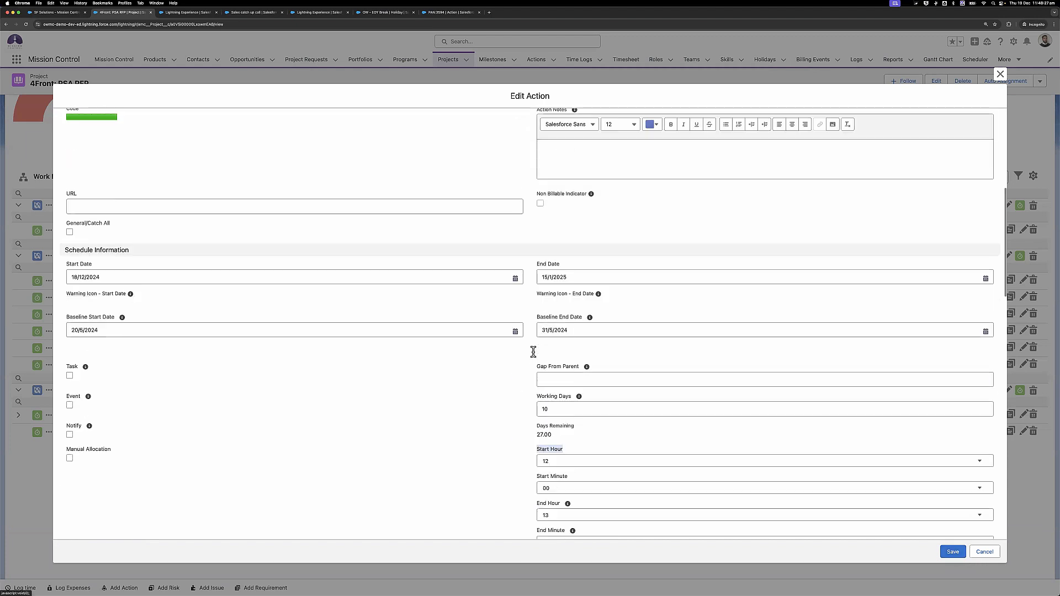
pyautogui.click(321, 271)
pyautogui.click(127, 356)
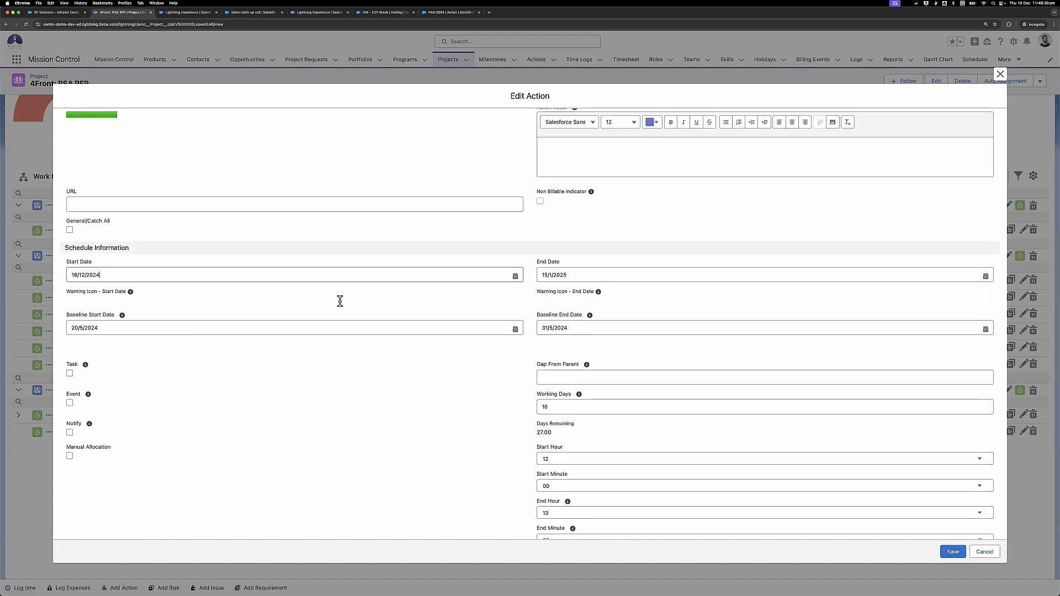
pyautogui.click(560, 276)
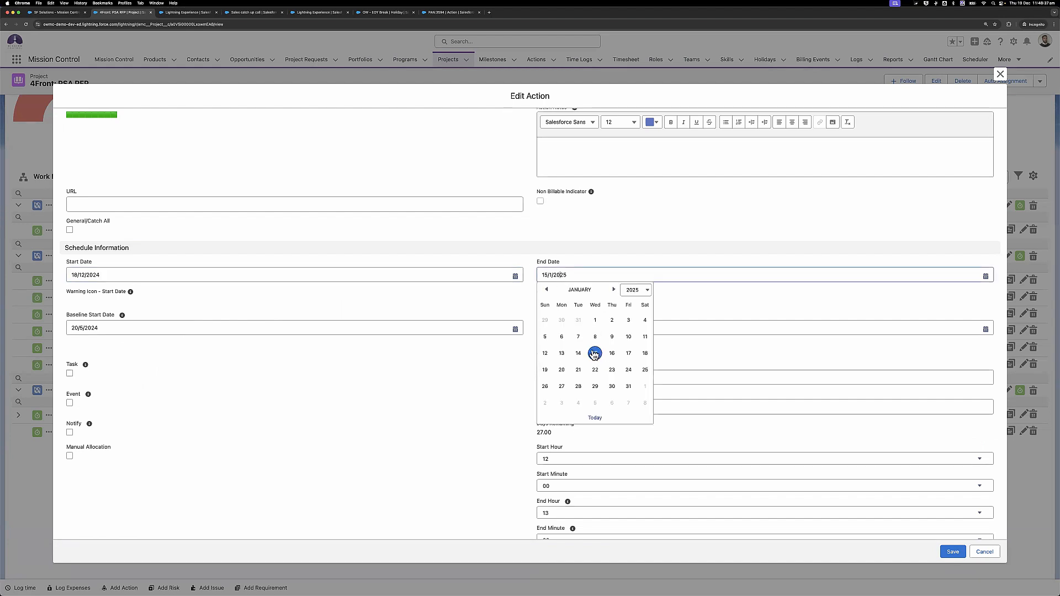
pyautogui.click(595, 418)
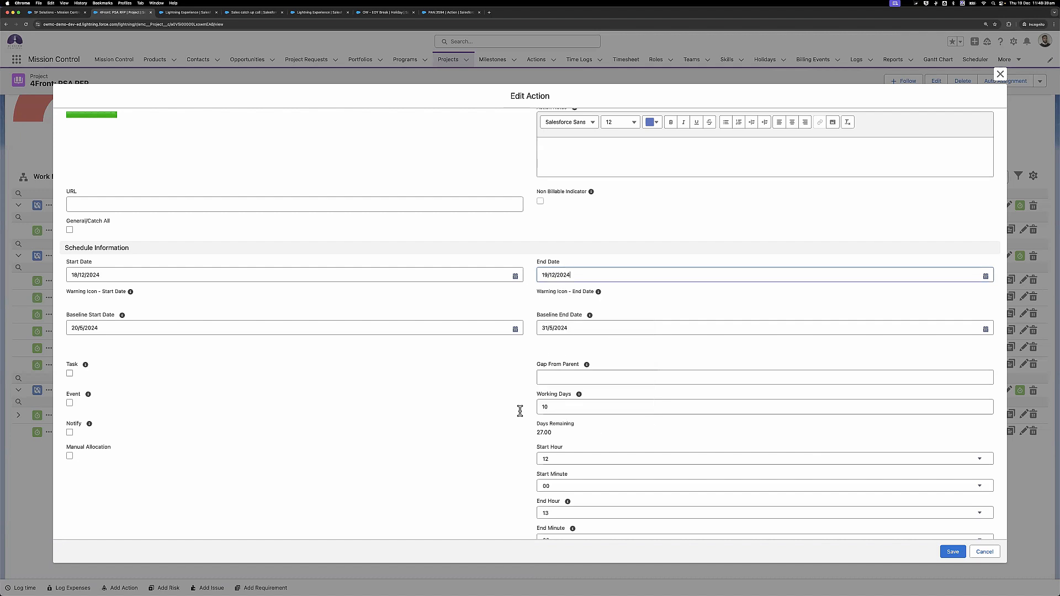
pyautogui.click(490, 278)
pyautogui.click(142, 353)
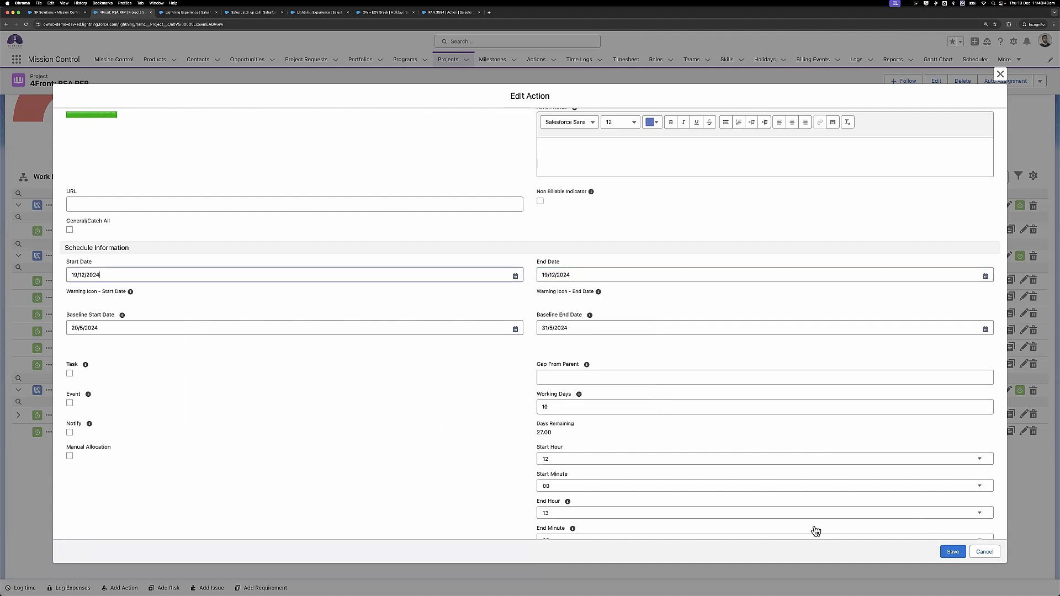
# Save the Capturing Requirements action and open the timesheet's Calendar Converter in the first browser tab.
pyautogui.click(955, 554)
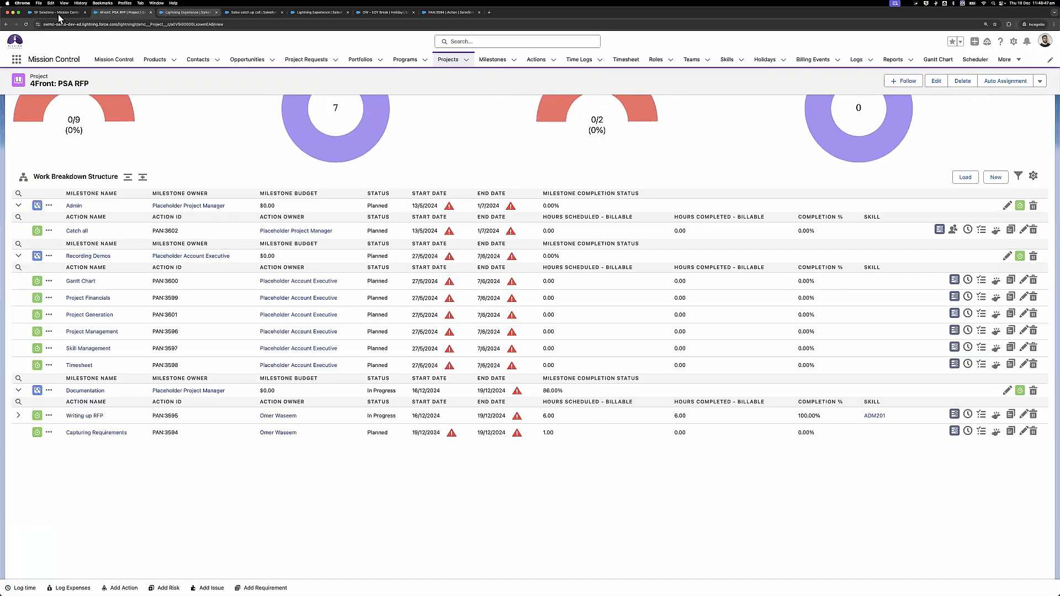
pyautogui.click(59, 13)
pyautogui.click(636, 60)
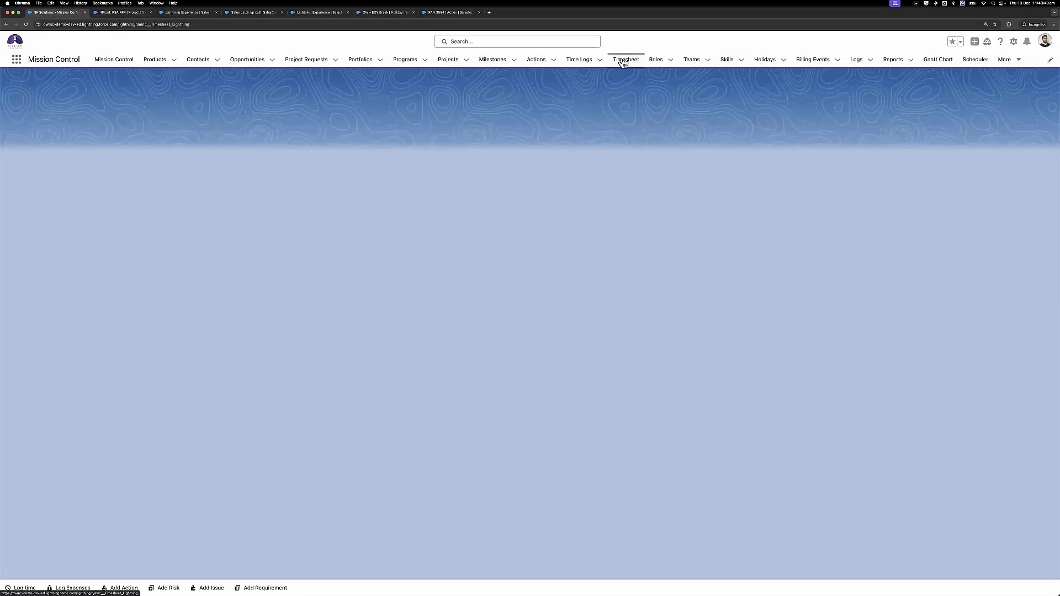
pyautogui.click(85, 129)
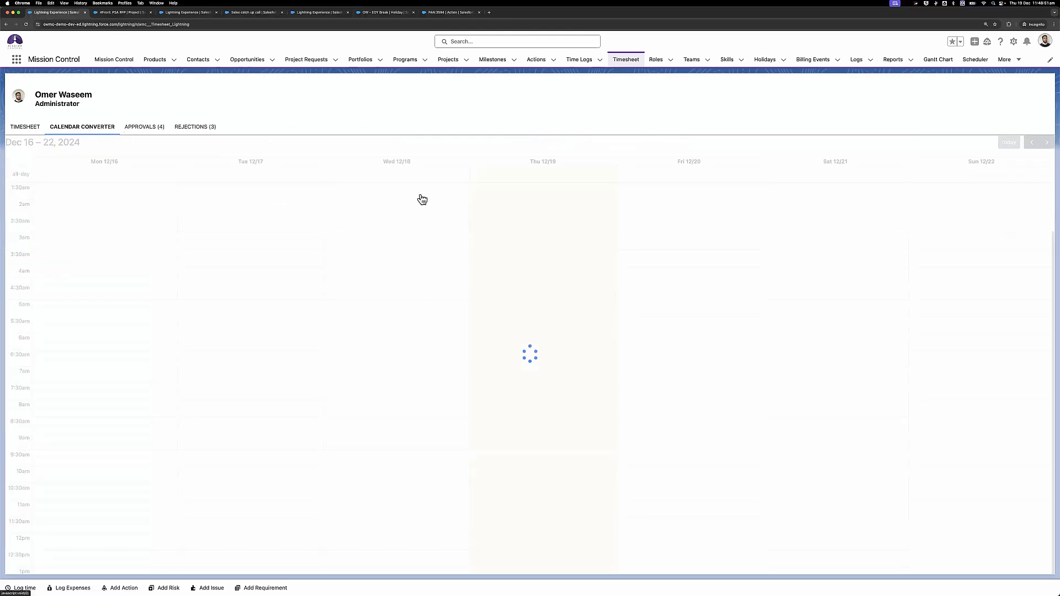
# Log 1 completed hour for the Capturing Requirements action on 19 Dec 2024 from its calendar entry, with status Planned.
pyautogui.scroll(-5, 457, 388)
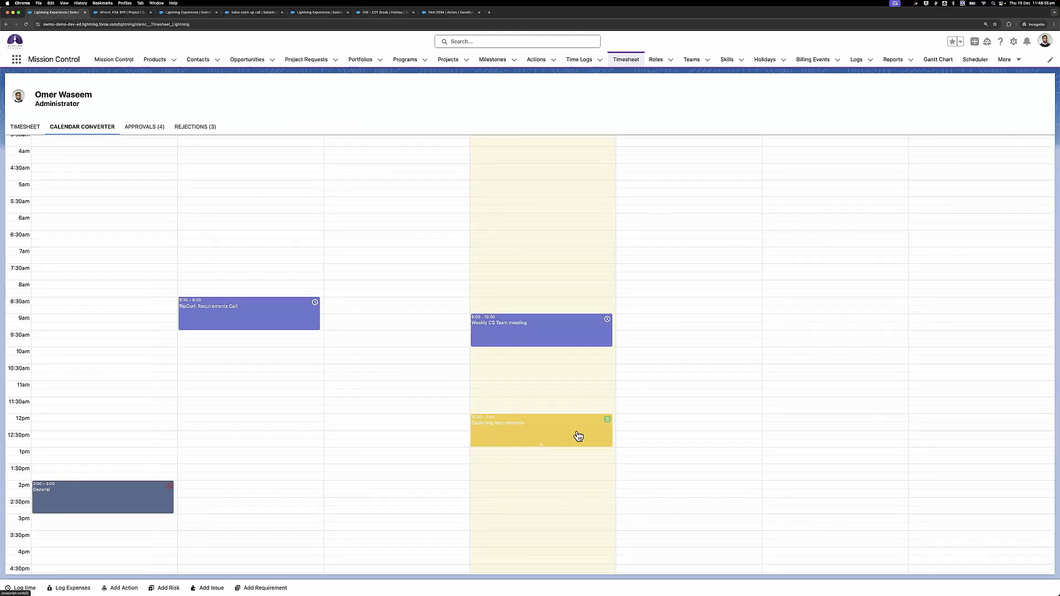
pyautogui.click(607, 421)
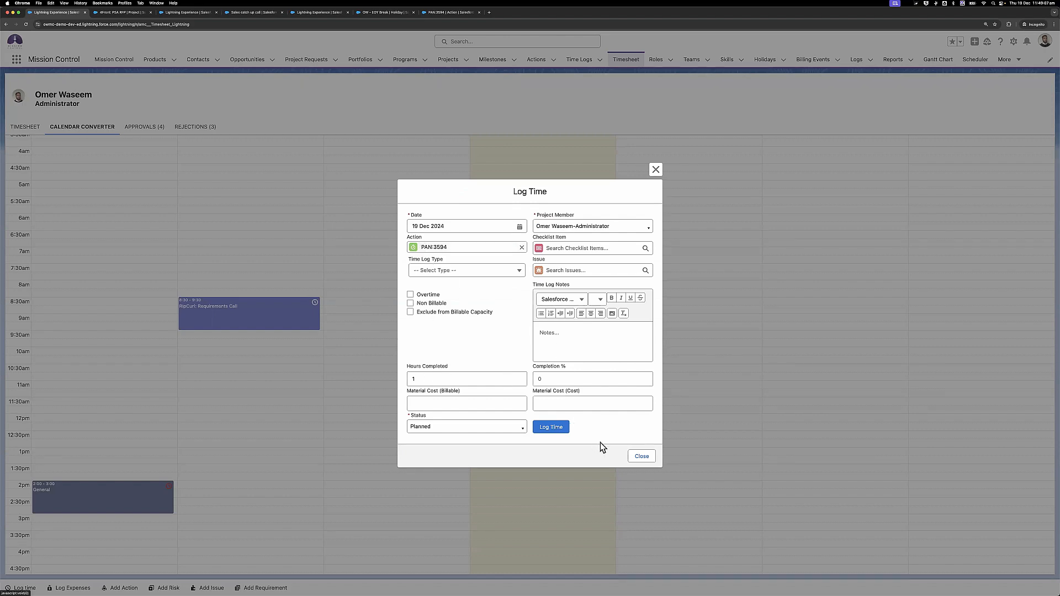
pyautogui.click(560, 429)
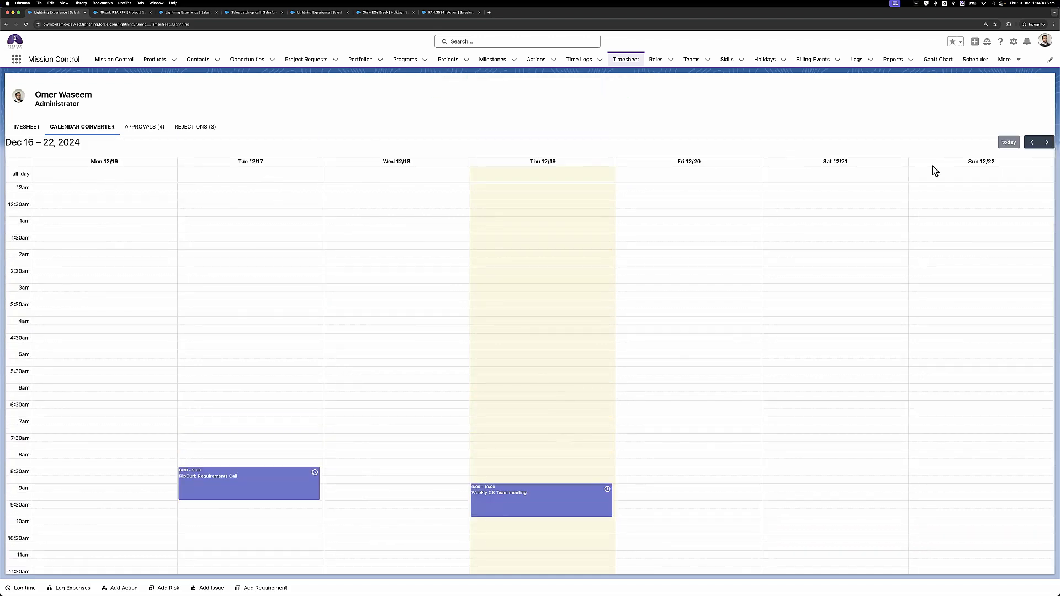
# Examine the previous and current weeks in the Calendar Converter, including the entries already logged in the current week.
pyautogui.click(1031, 144)
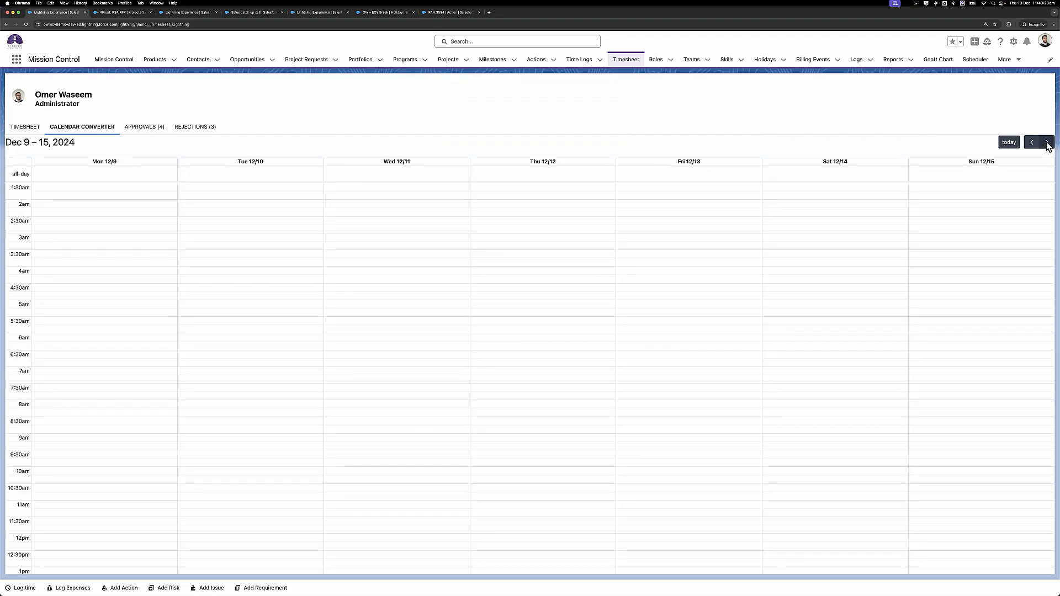
pyautogui.click(1047, 144)
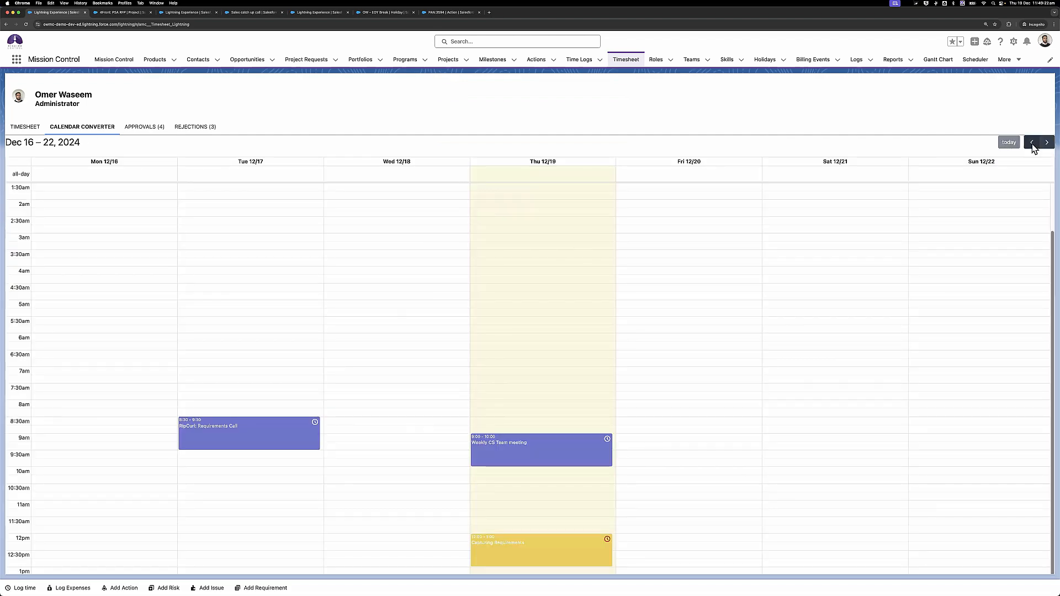
pyautogui.click(1032, 143)
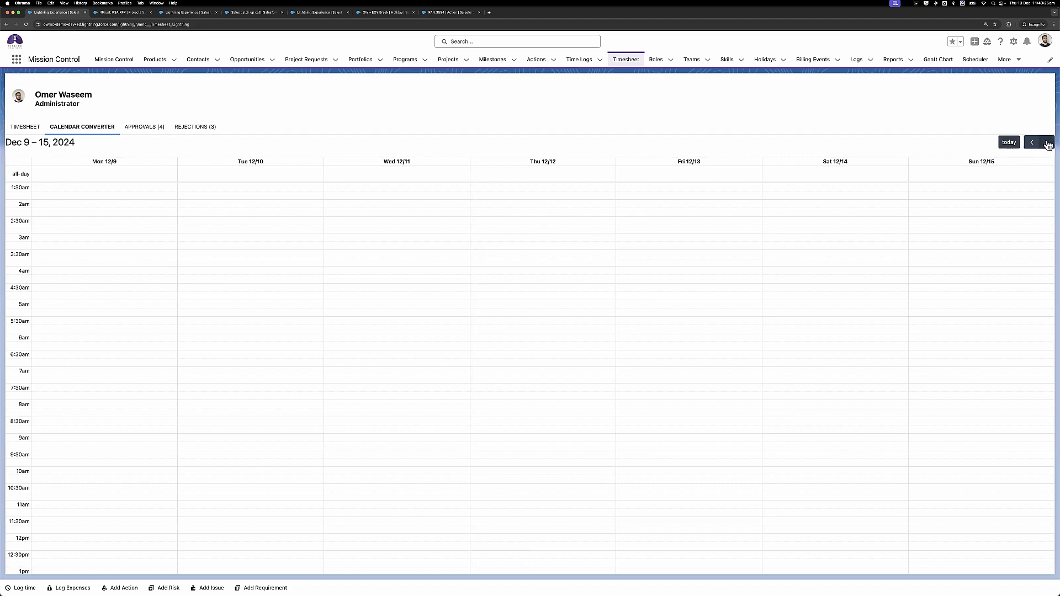
pyautogui.click(998, 143)
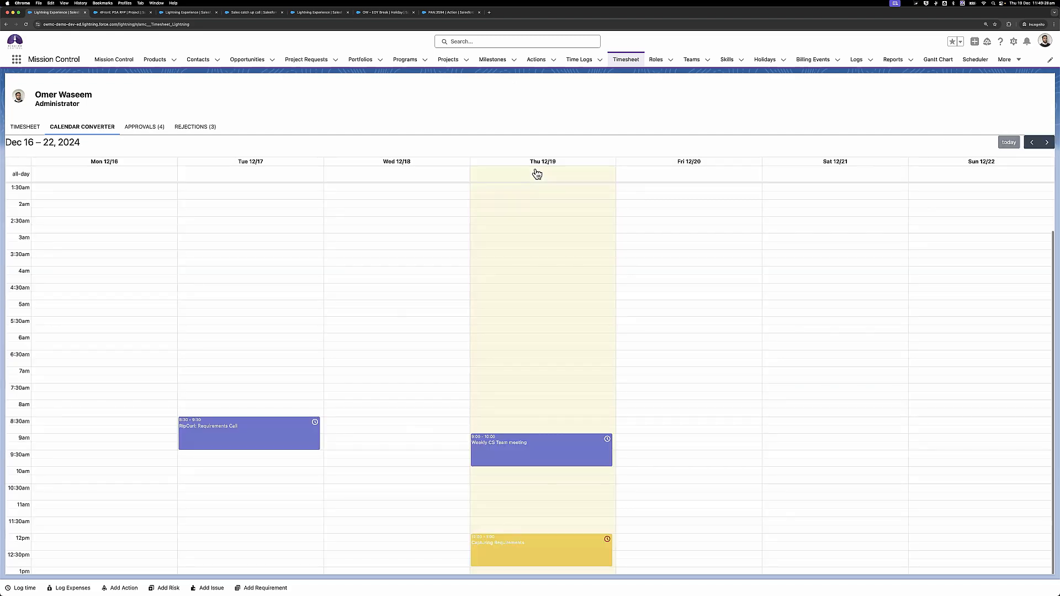
pyautogui.scroll(-3, 510, 323)
pyautogui.scroll(-5, 510, 322)
pyautogui.scroll(1, 509, 322)
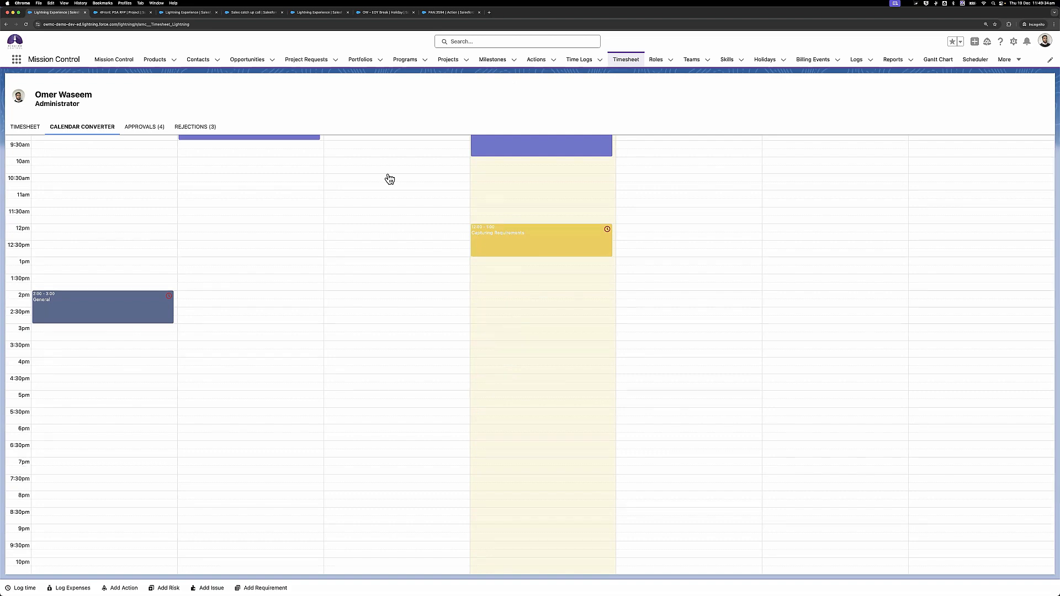
pyautogui.scroll(10, 388, 177)
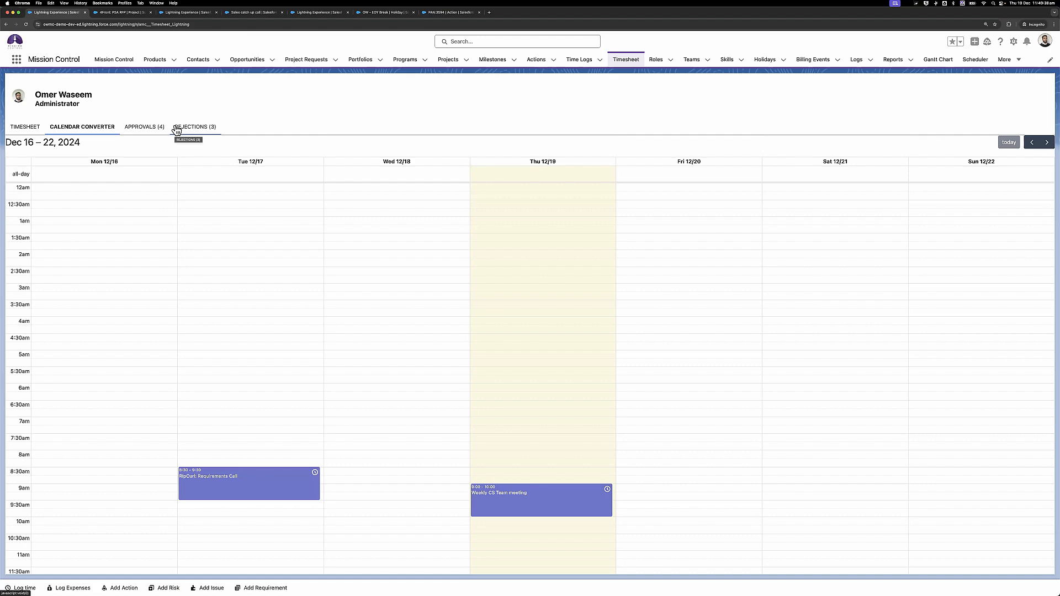
# Check the weekly timesheet and the approvals overview, and open the Project Manager role's time logs awaiting approval.
pyautogui.click(131, 129)
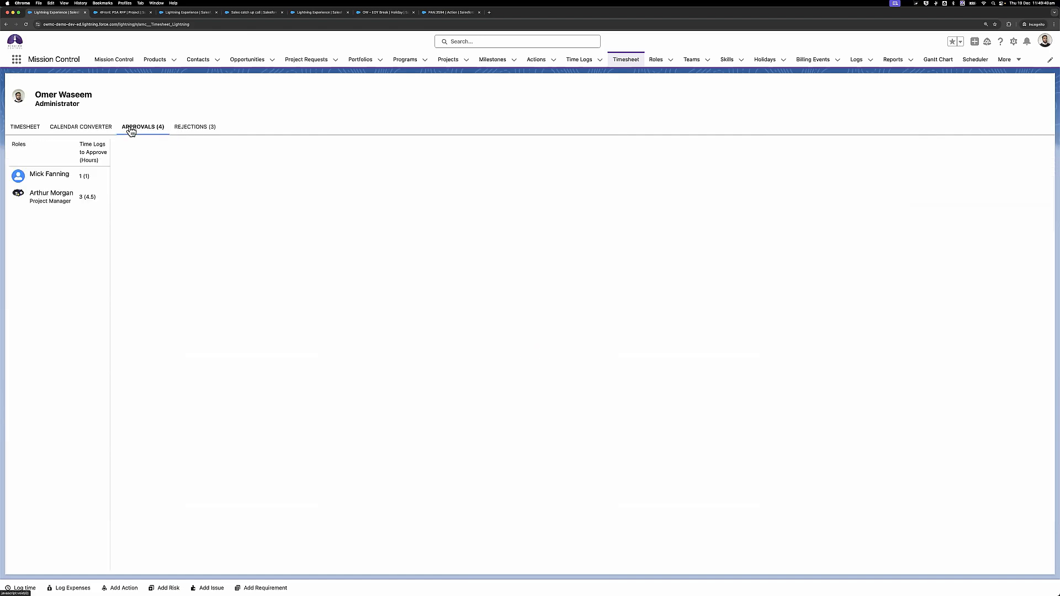
pyautogui.click(18, 129)
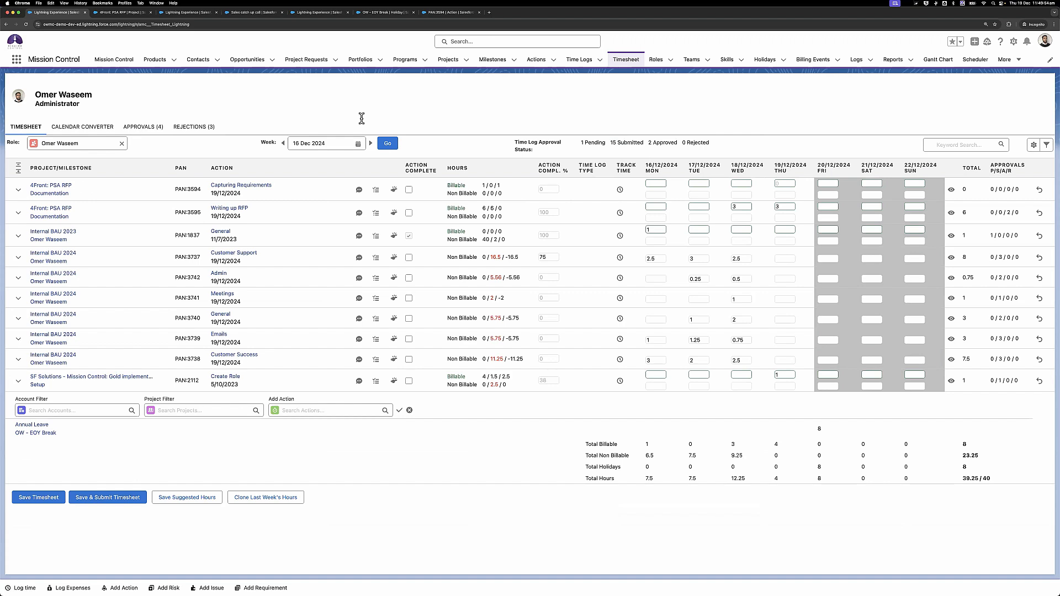
pyautogui.click(139, 127)
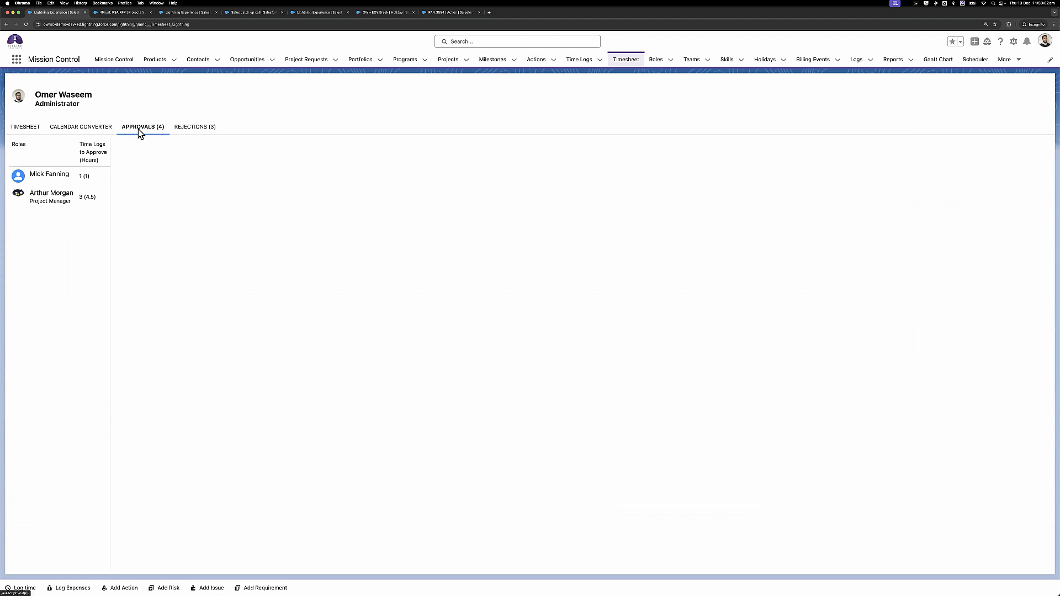
pyautogui.click(64, 198)
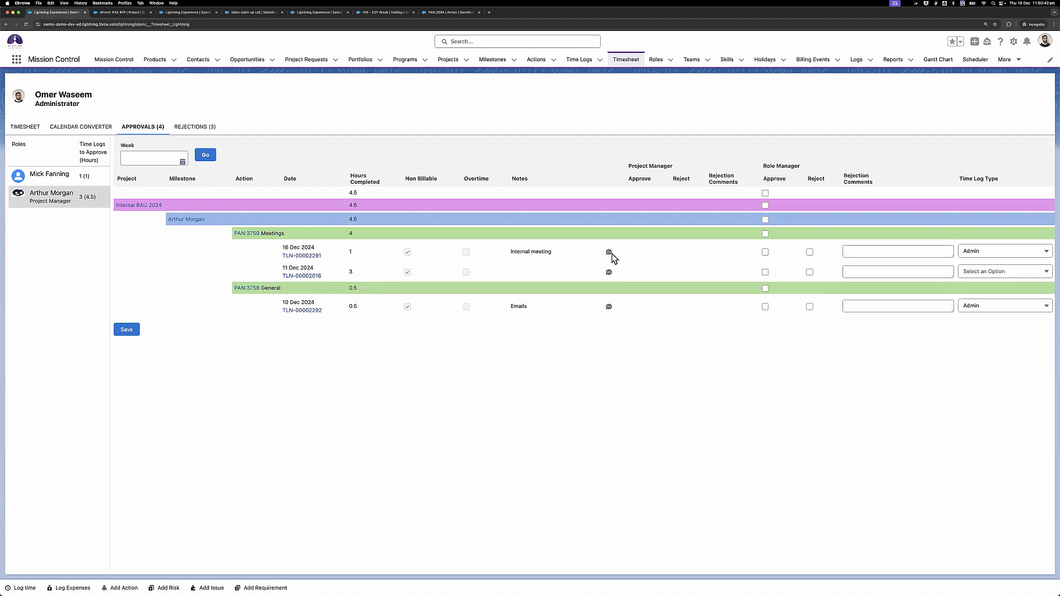
# Try approving and rejecting single Meetings time logs, approving the whole Meetings action and approving all time logs at once.
pyautogui.click(765, 253)
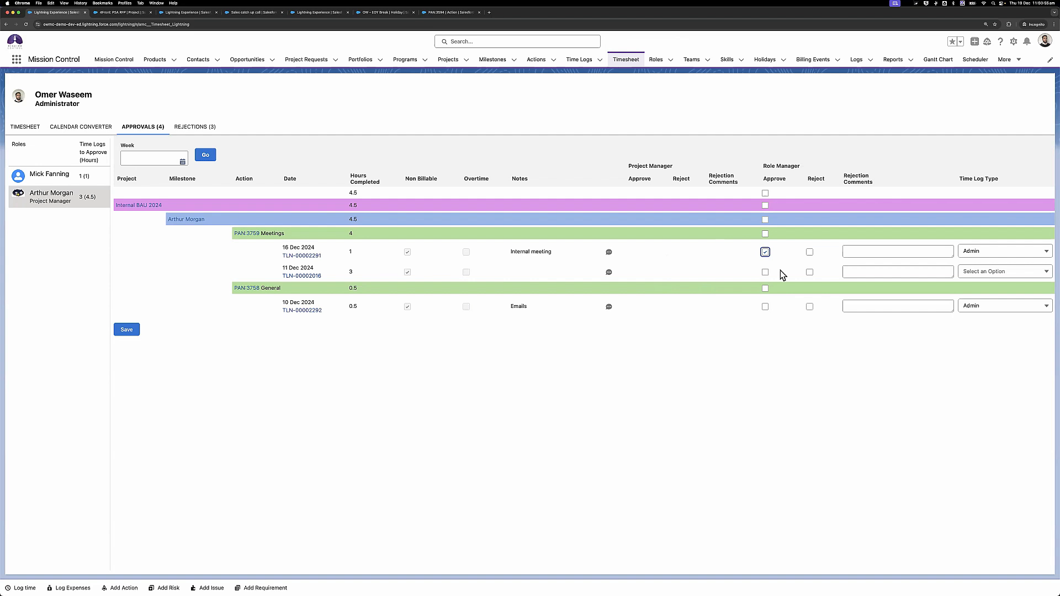
pyautogui.click(810, 273)
pyautogui.click(765, 234)
pyautogui.click(765, 193)
pyautogui.click(765, 193)
# Approve the 16 Dec and 10 Dec 2024 time logs, reject the 11 Dec one with the comment "Please add the notes to this TL", and save.
pyautogui.click(810, 272)
pyautogui.click(810, 272)
pyautogui.click(765, 252)
pyautogui.click(765, 307)
pyautogui.click(878, 269)
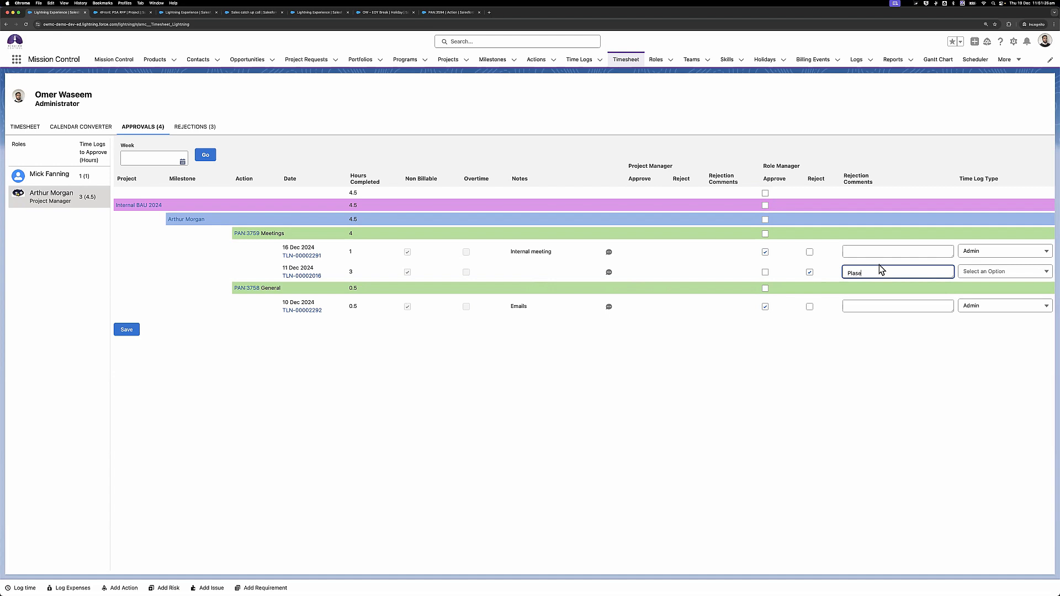
pyautogui.write('Please add the notes to this TL')
pyautogui.click(124, 332)
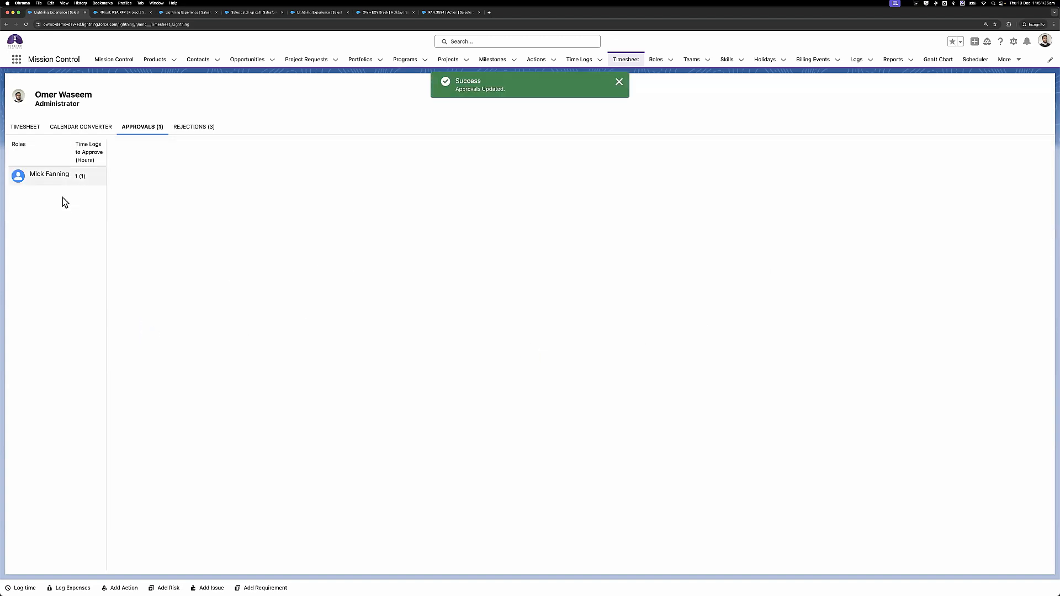
# Review the timesheet and the rejected time logs, and view the remaining role's time log awaiting approval.
pyautogui.click(65, 128)
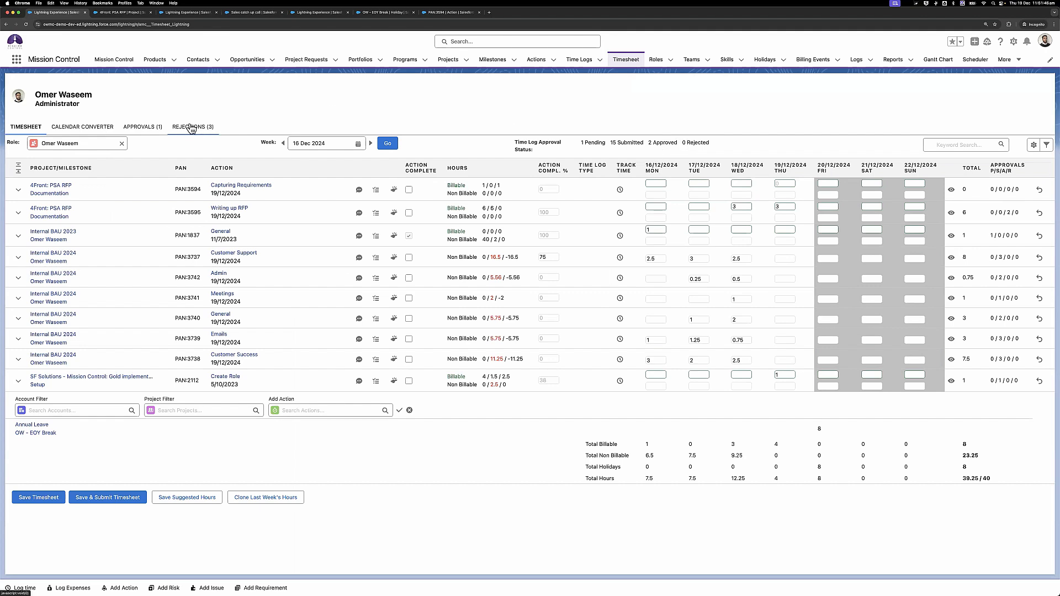
pyautogui.click(184, 130)
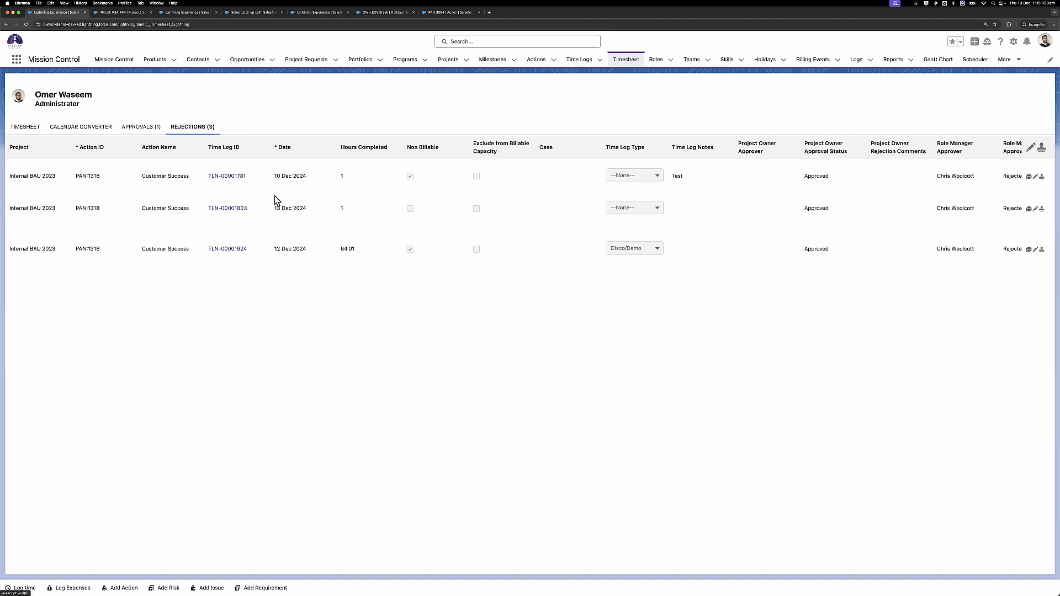
pyautogui.click(142, 127)
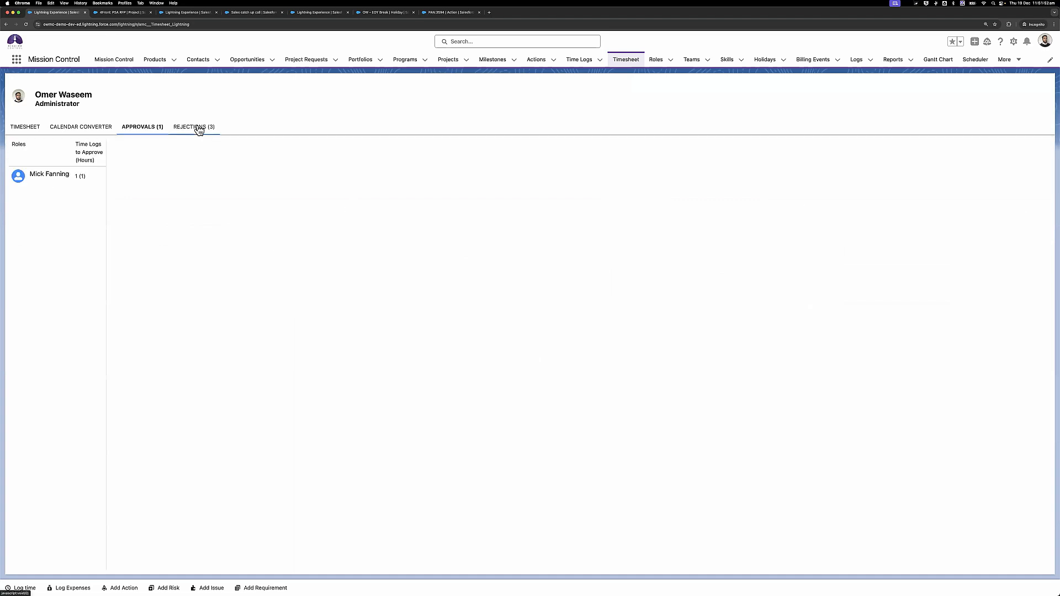
pyautogui.click(70, 177)
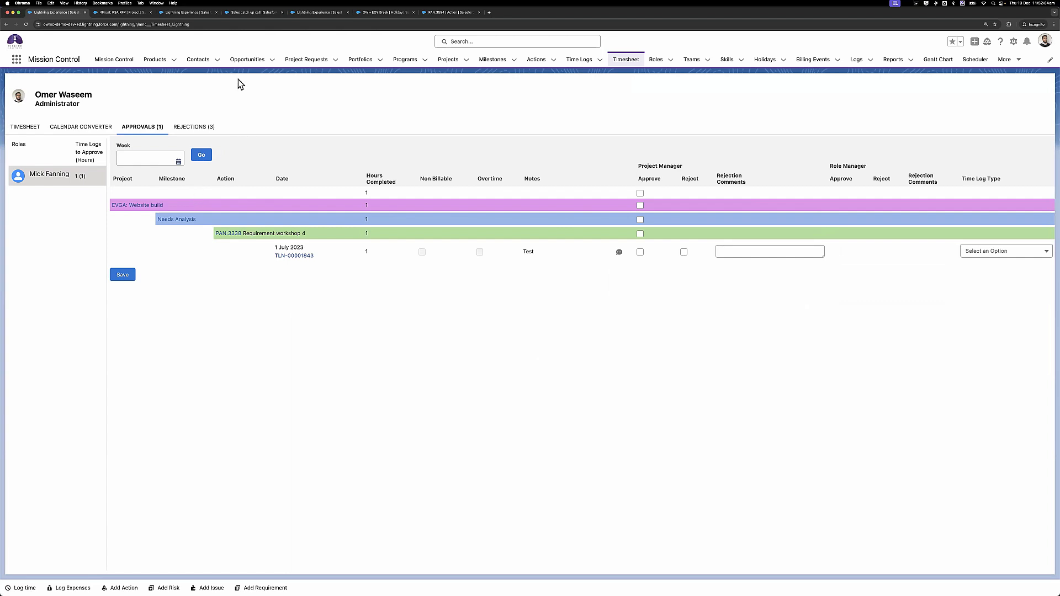
# Open Salesforce Setup in a new browser tab and display the field sets of the Time Log object.
pyautogui.click(1013, 44)
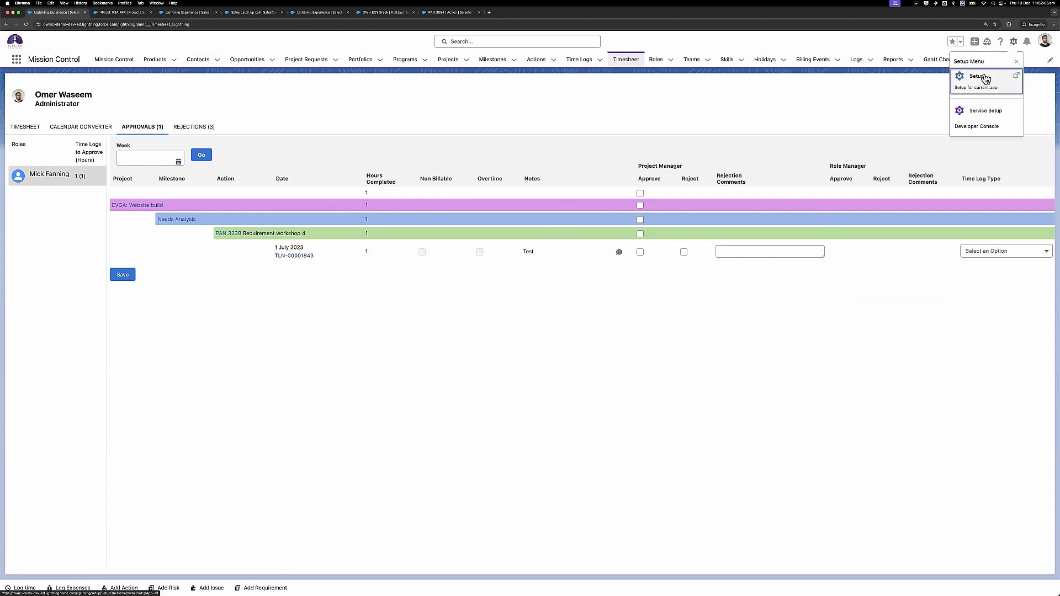
pyautogui.click(986, 80)
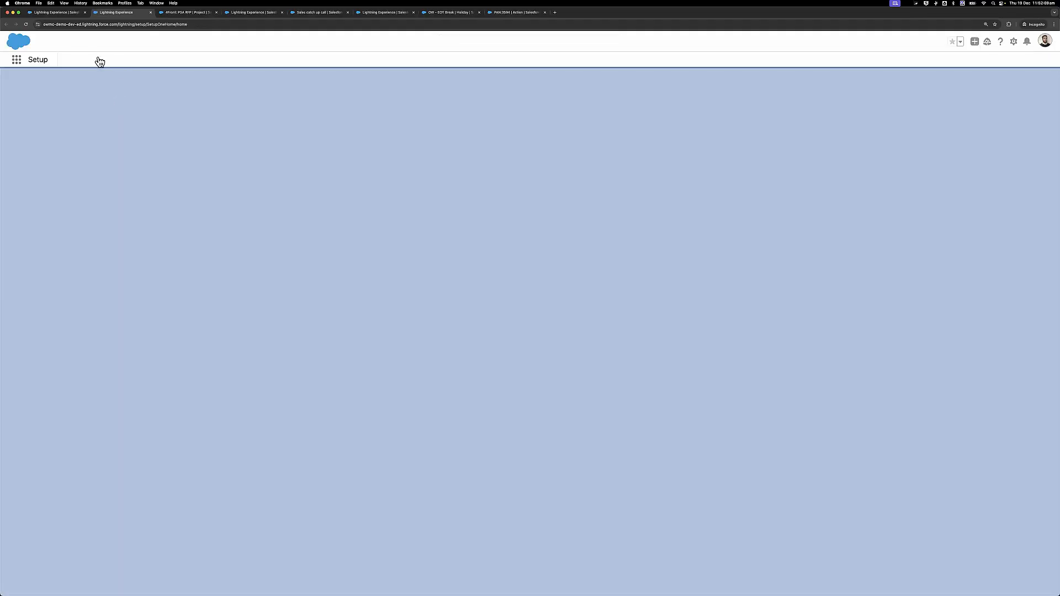
pyautogui.click(100, 60)
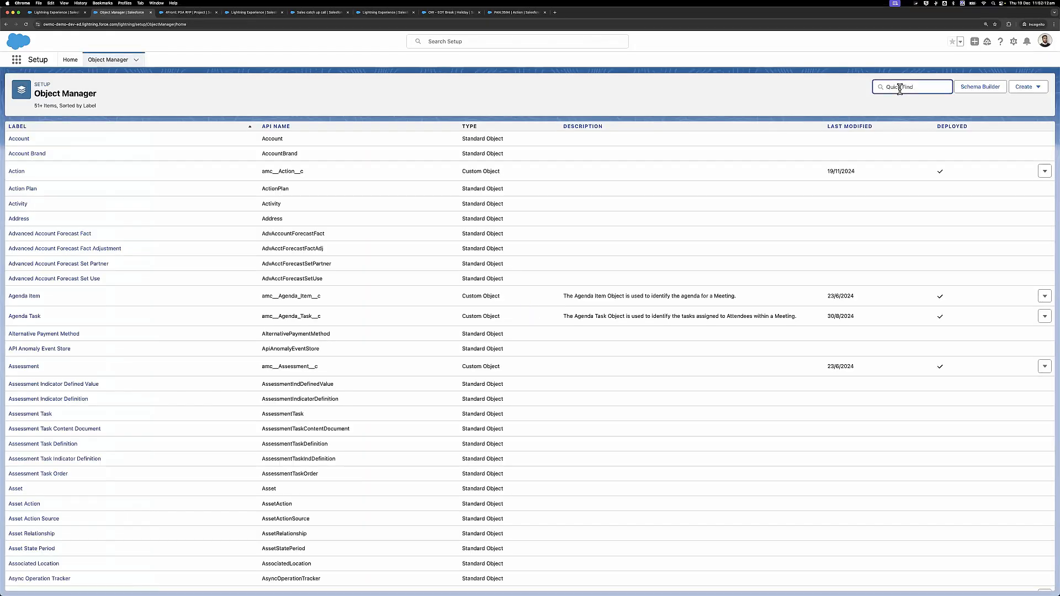
pyautogui.click(899, 89)
pyautogui.write('Time Log')
pyautogui.click(22, 142)
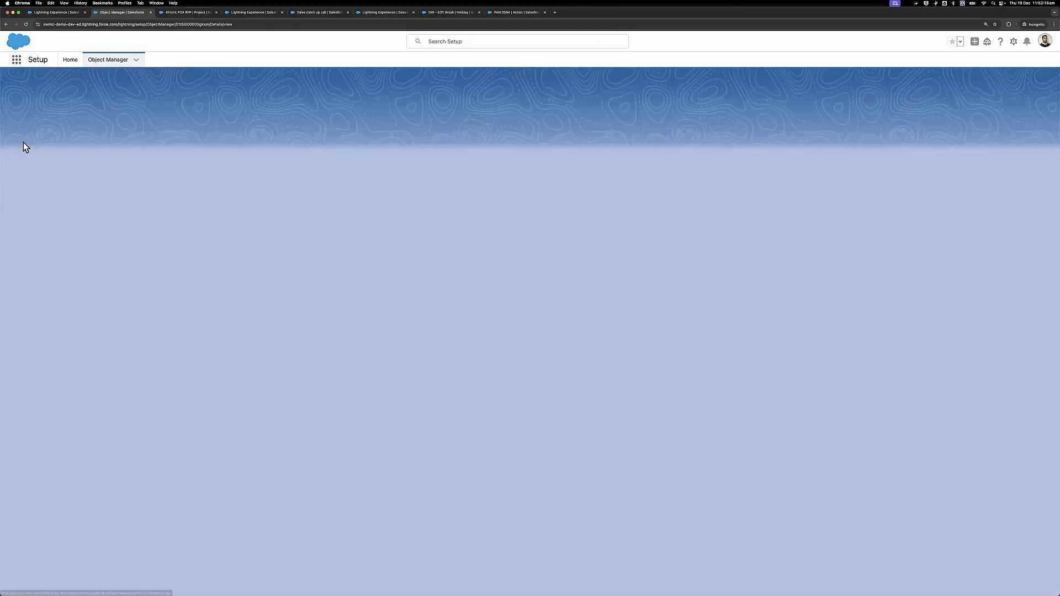
pyautogui.click(39, 217)
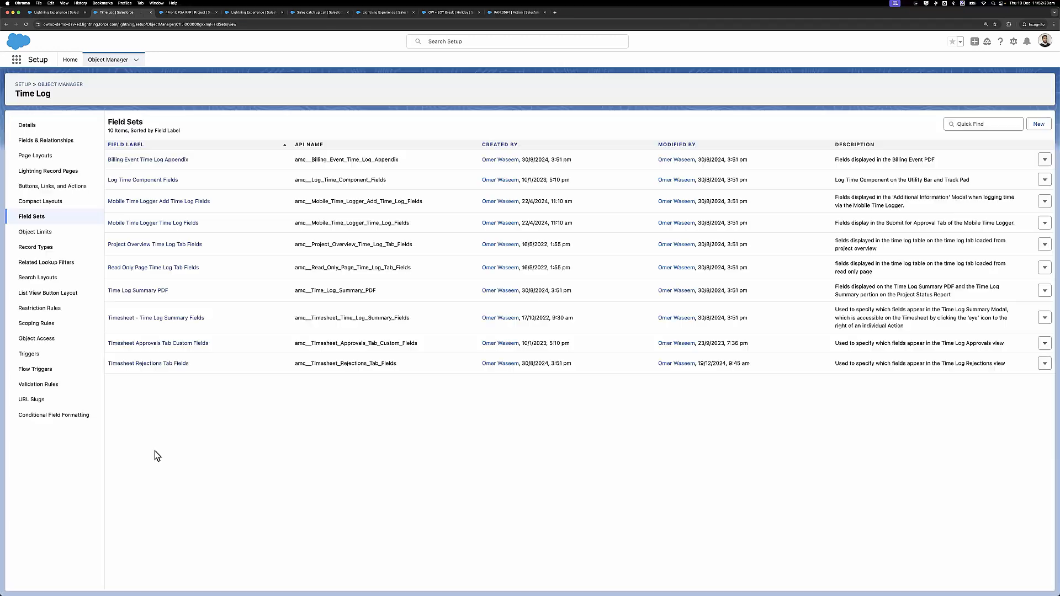
# Search the field sets page for "Approval" and open the Timesheet Approvals Tab Custom Fields field set.
pyautogui.press('super+f')
pyautogui.write('Approval')
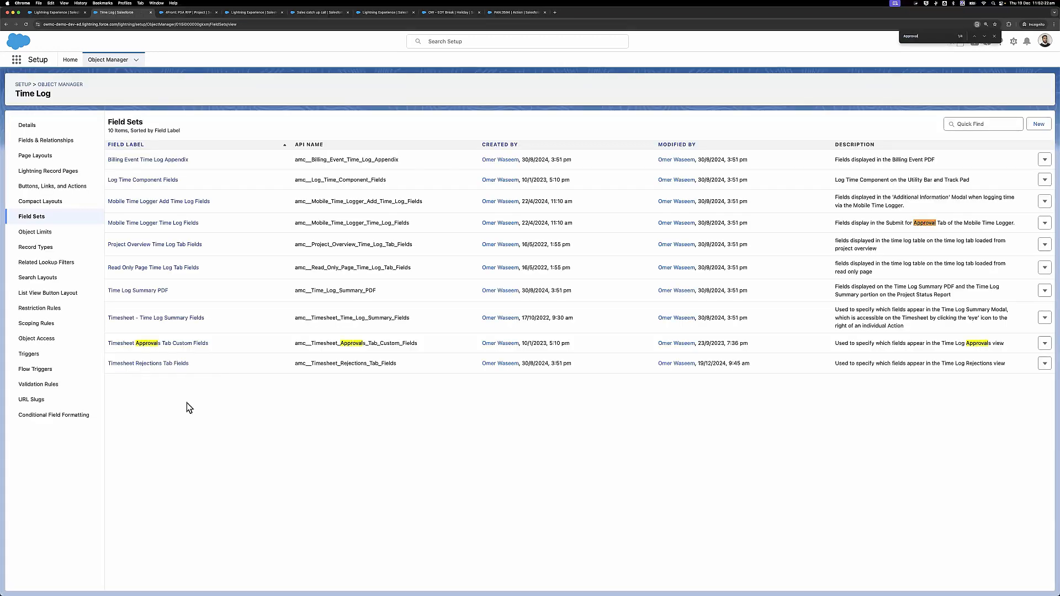
pyautogui.click(158, 344)
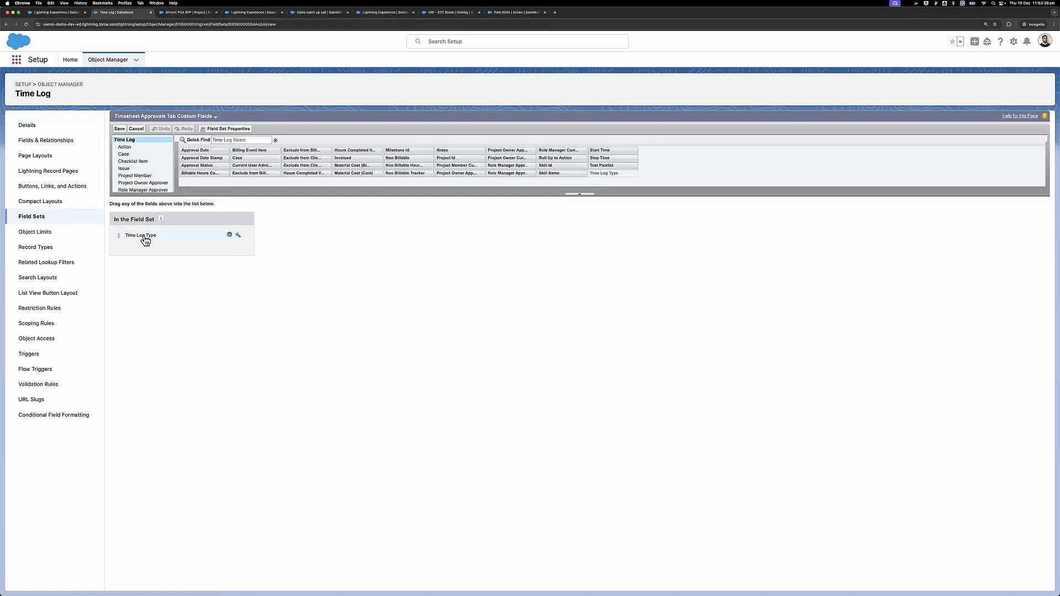
# Compare the Time Log Type options in the approvals table with the fields available in the Timesheet Approvals Tab Custom Fields field set.
pyautogui.click(78, 13)
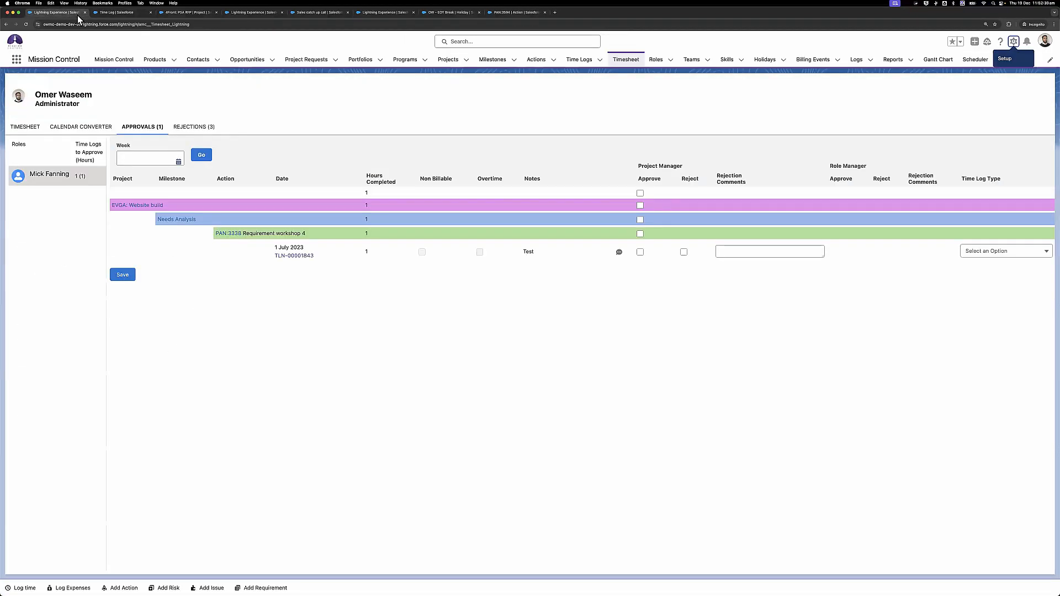
pyautogui.click(987, 255)
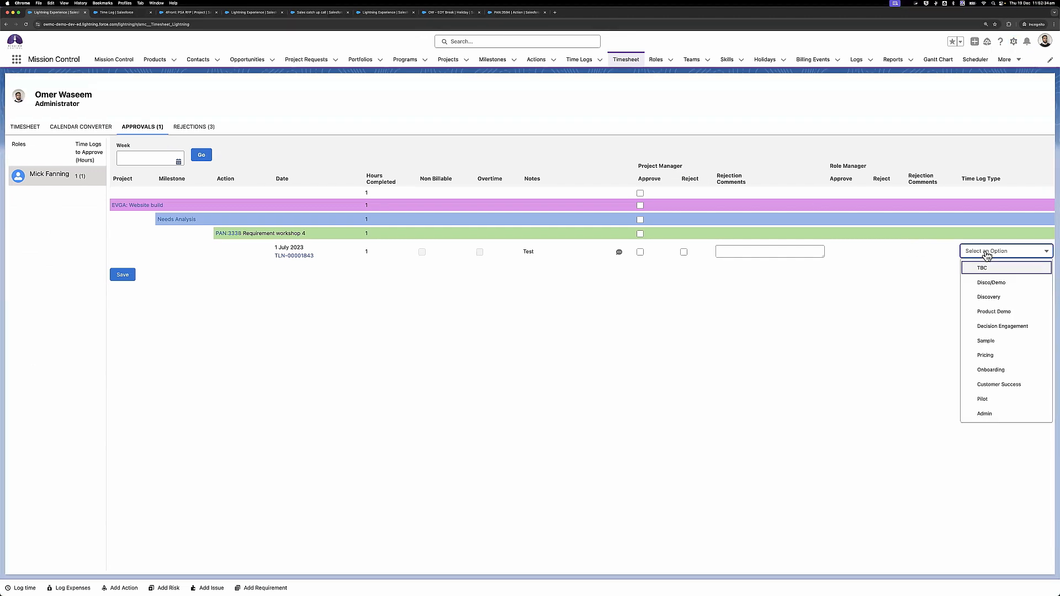
pyautogui.click(824, 320)
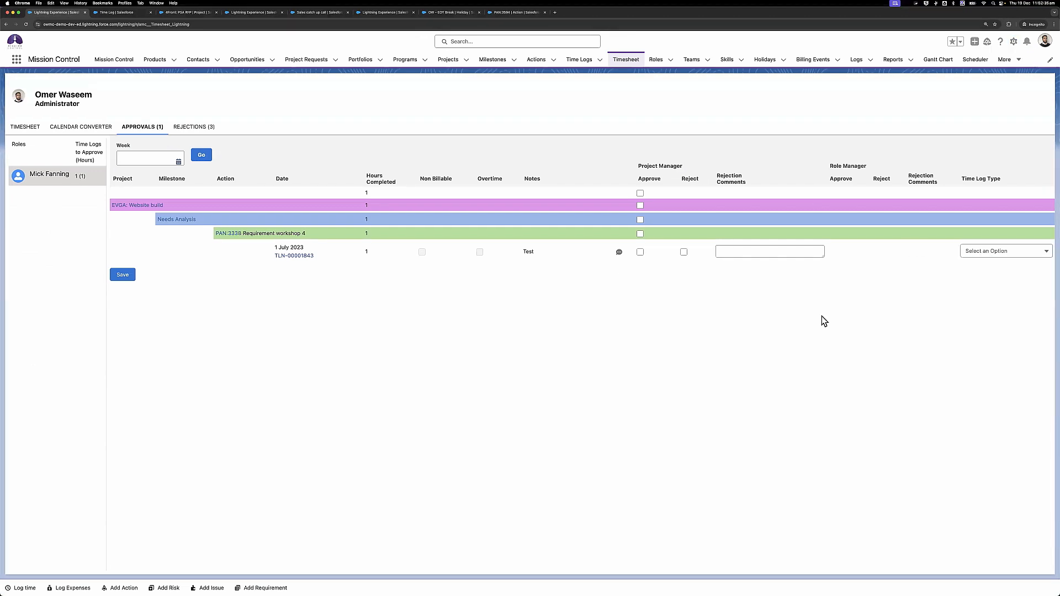
pyautogui.click(116, 15)
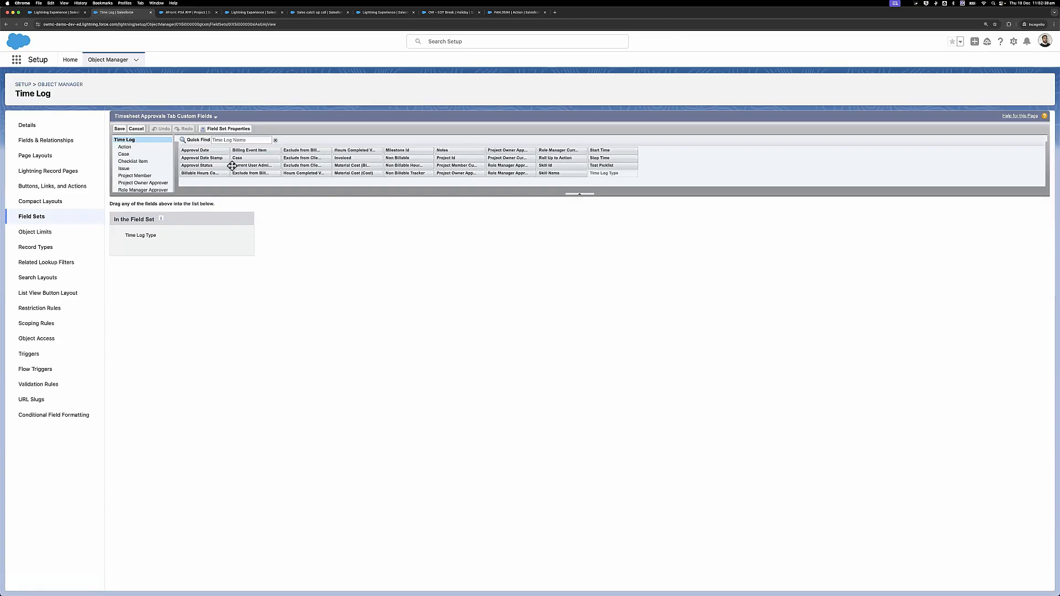
pyautogui.moveTo(245, 154); pyautogui.dragTo(223, 173)
pyautogui.click(56, 13)
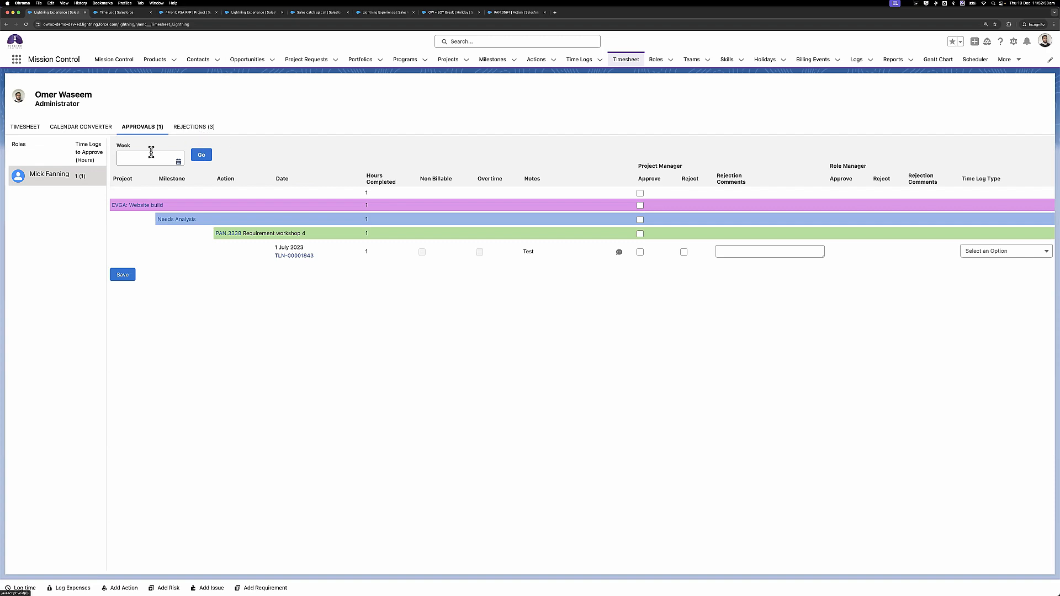
# Filter the time logs awaiting approval to the week of 9 Dec 2024.
pyautogui.click(124, 156)
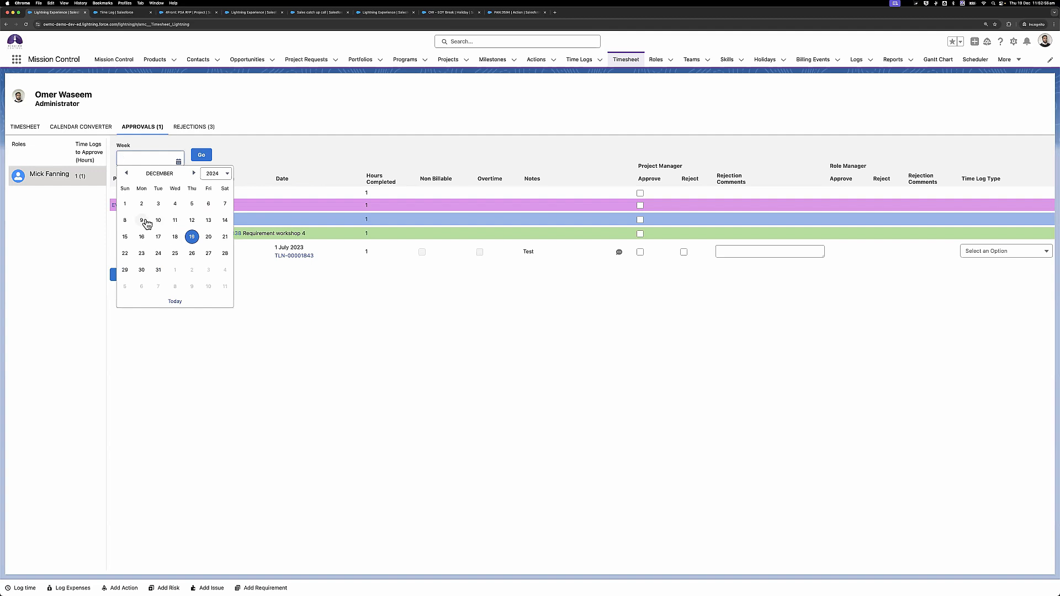
pyautogui.click(356, 309)
pyautogui.moveTo(277, 247); pyautogui.dragTo(300, 249)
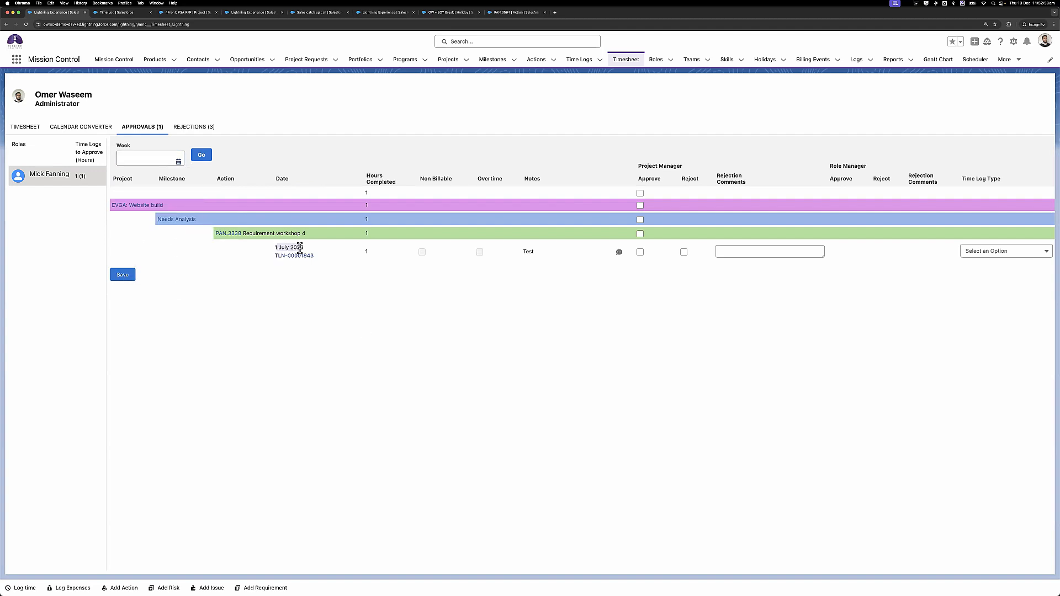
pyautogui.click(131, 161)
pyautogui.click(156, 222)
pyautogui.click(202, 155)
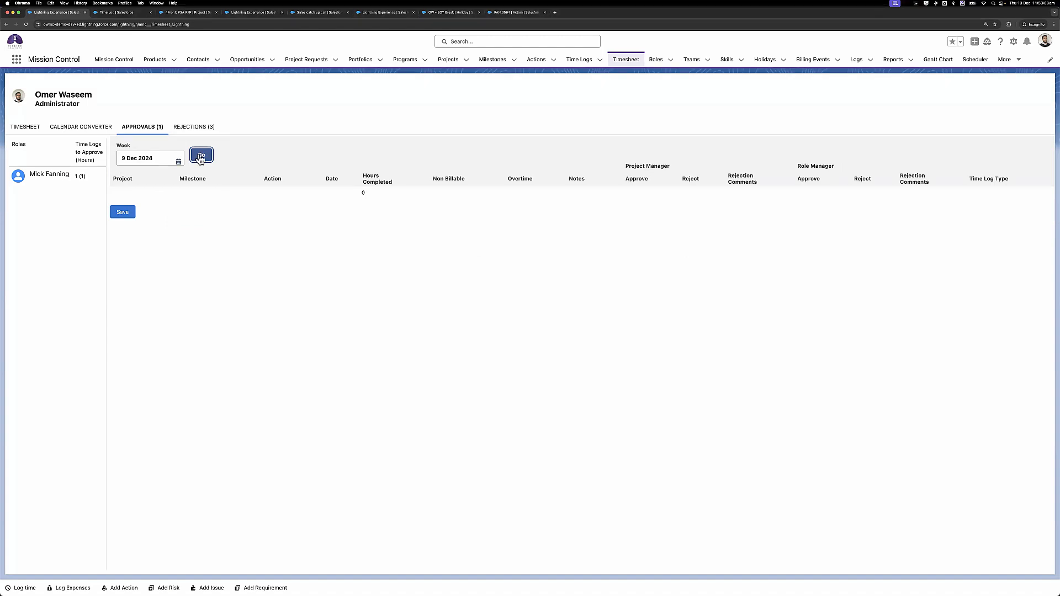
# Clear the week filter and reload all time logs awaiting approval.
pyautogui.click(202, 157)
pyautogui.press('BackSpace')
pyautogui.click(202, 155)
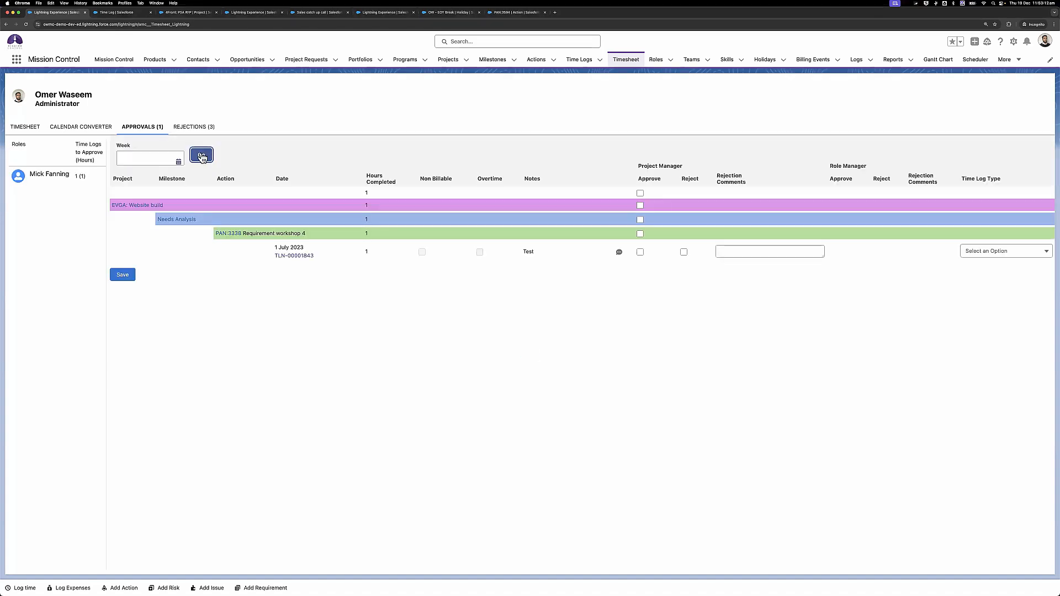
# Show the rejected time logs, and open the Timesheet Rejections Tab Fields field set of the Time Log object in Setup.
pyautogui.click(185, 128)
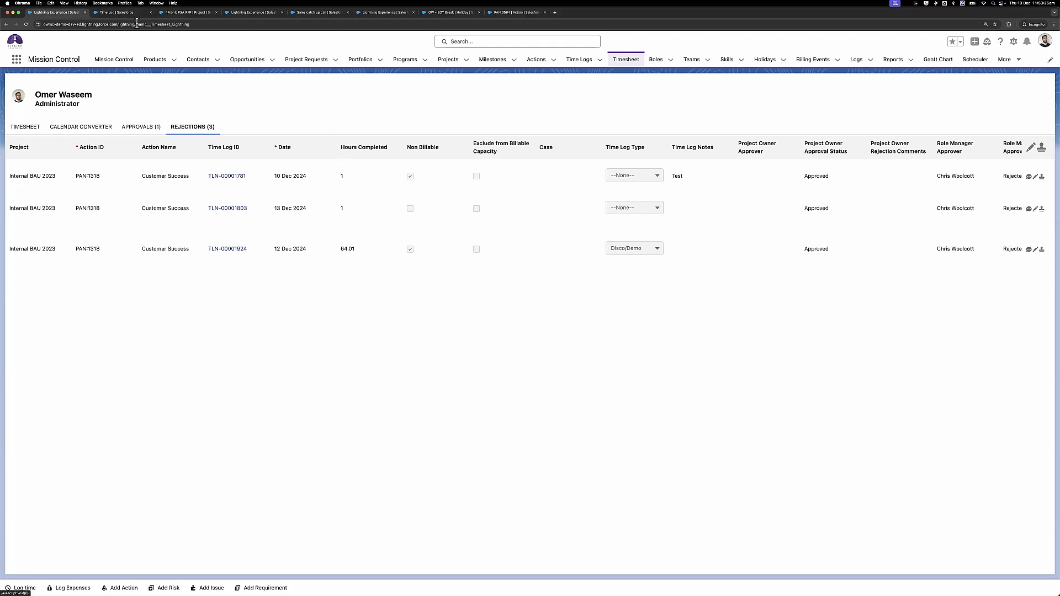
pyautogui.click(124, 12)
pyautogui.click(54, 220)
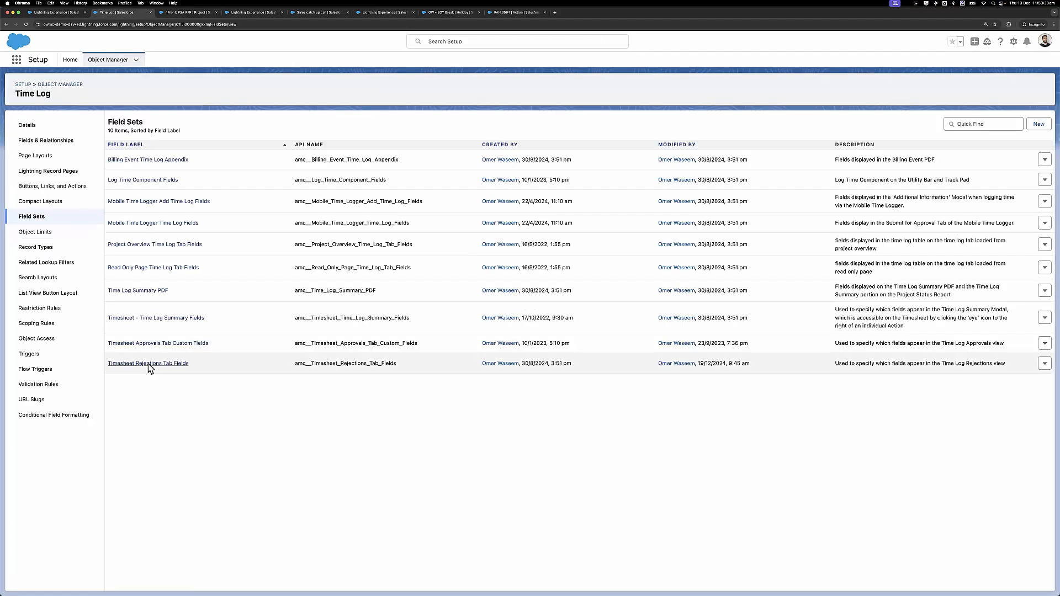
pyautogui.click(148, 363)
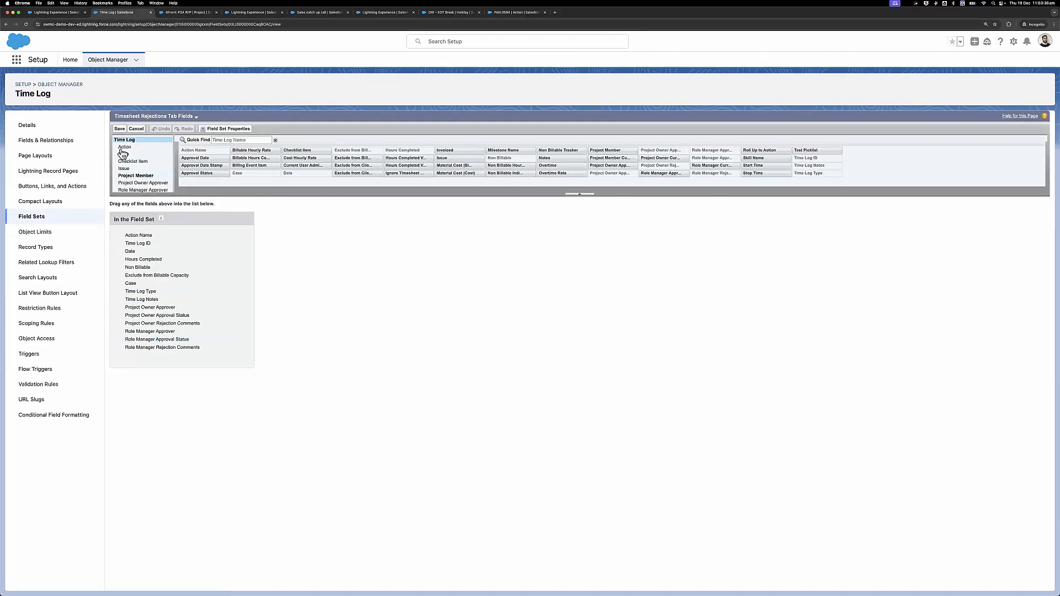
# Return to the rejected time logs, relate the 10 Dec 2024 log to case 00001001 and save it.
pyautogui.click(57, 12)
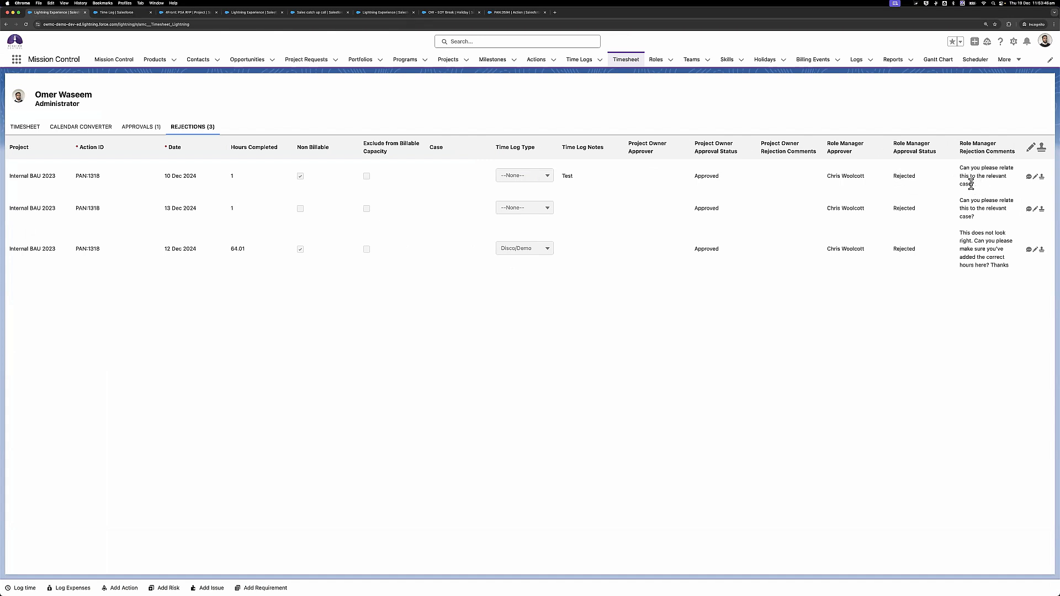
pyautogui.click(1035, 176)
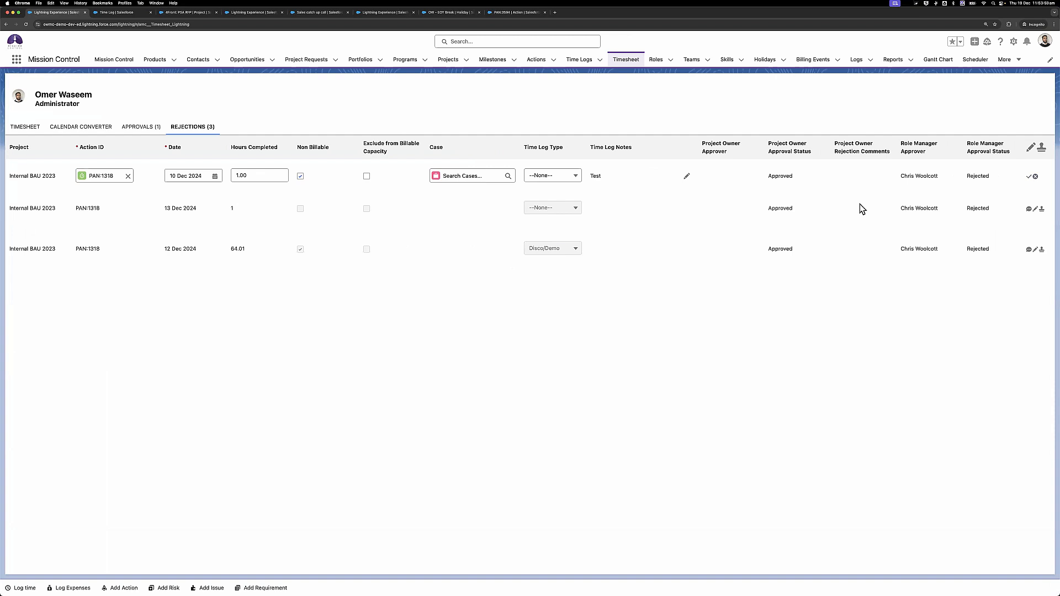
pyautogui.click(449, 175)
pyautogui.click(461, 194)
pyautogui.click(1028, 177)
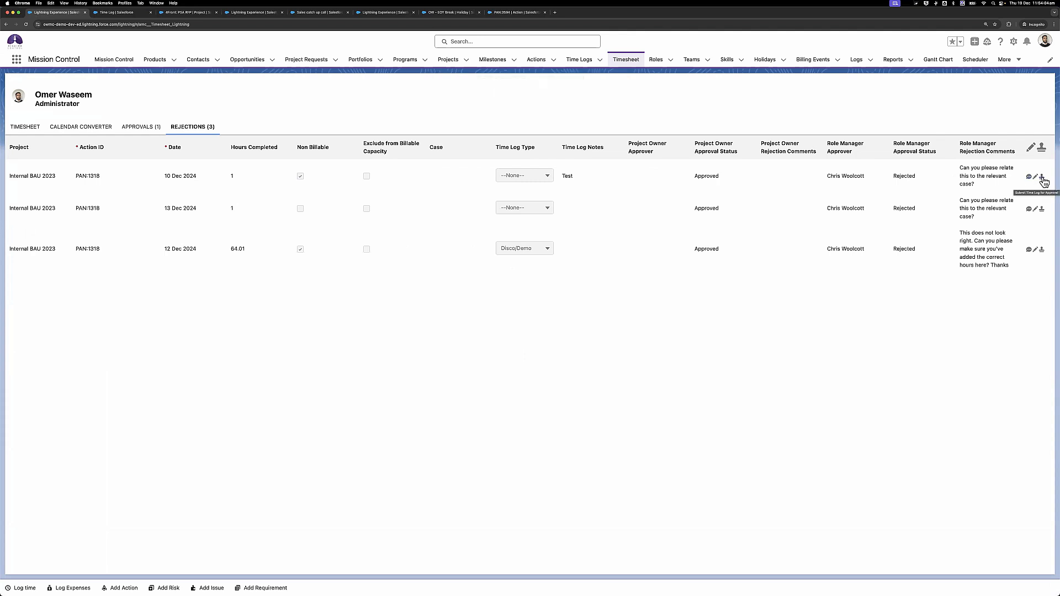
# Resubmit the rejected 10 Dec 2024 time log for approval.
pyautogui.press('super+equal')
pyautogui.press('super+equal')
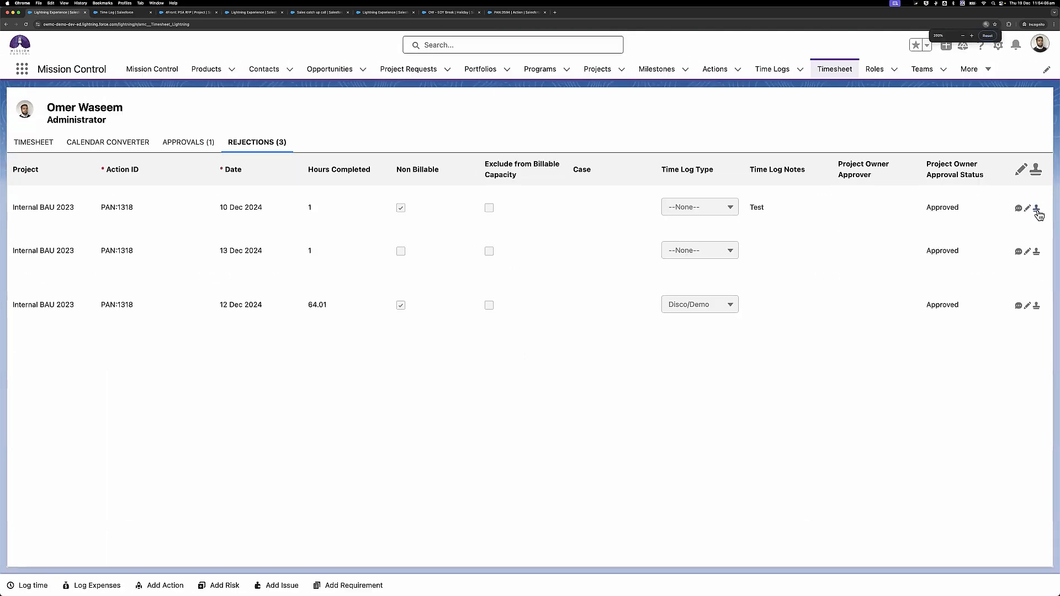
pyautogui.click(1036, 209)
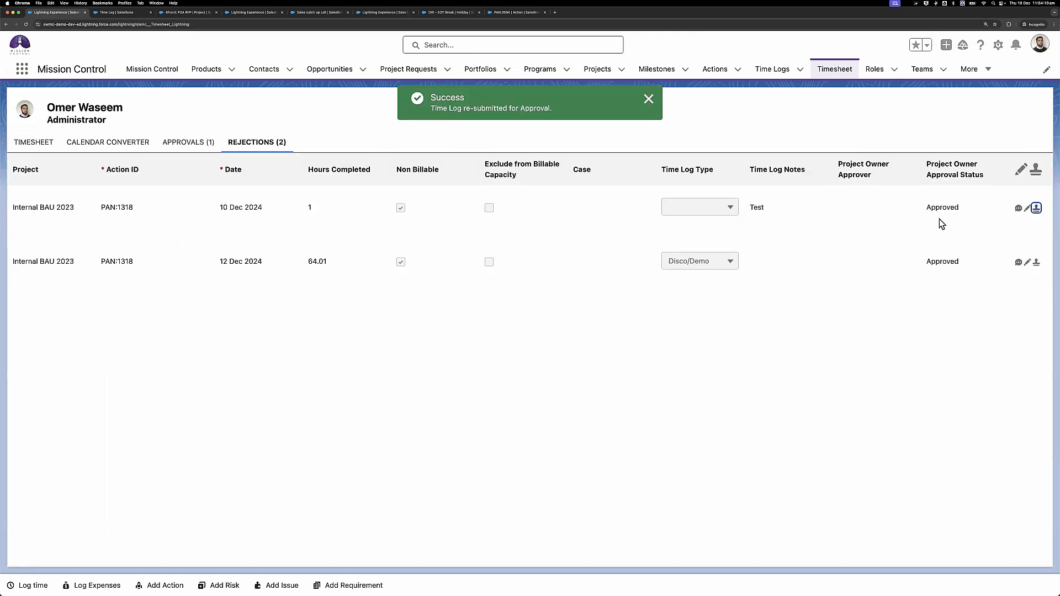
pyautogui.press('super+minus')
pyautogui.press('super+minus')
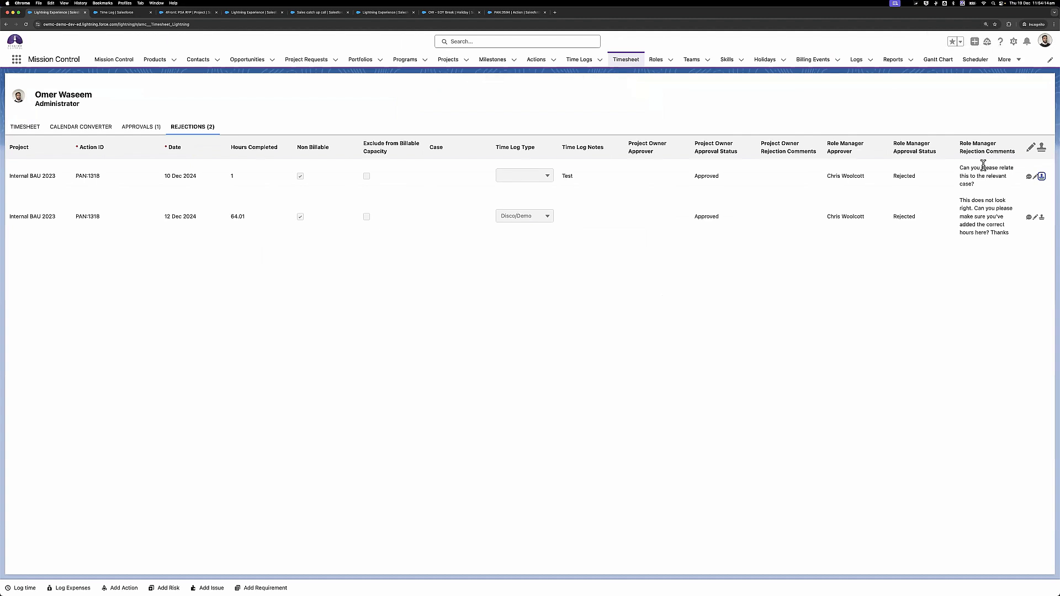
# Make all remaining rejected time logs editable at once and save the first one.
pyautogui.click(1031, 147)
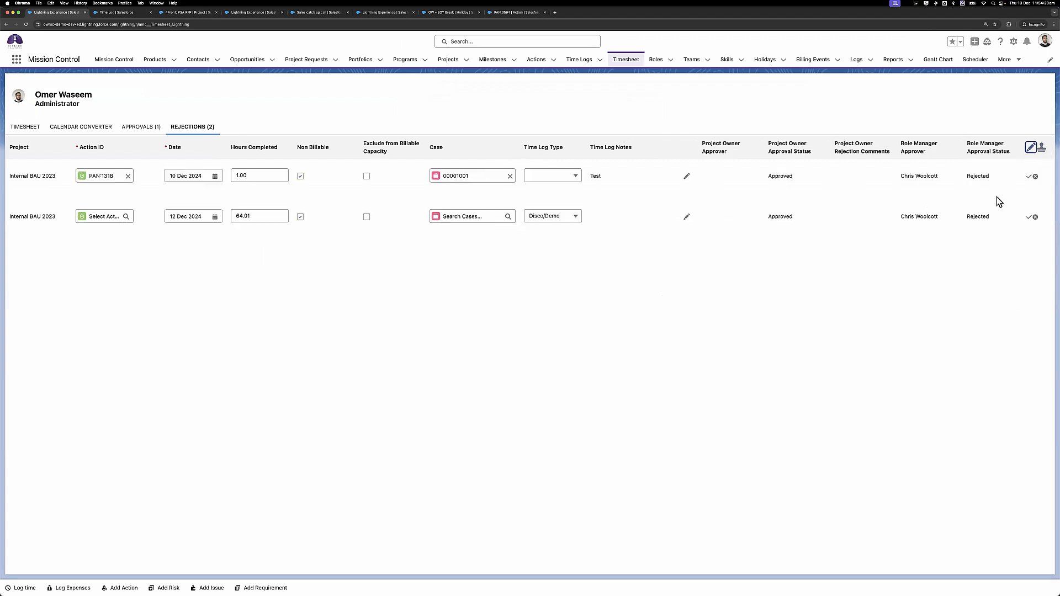
pyautogui.hscroll(3, 968, 199)
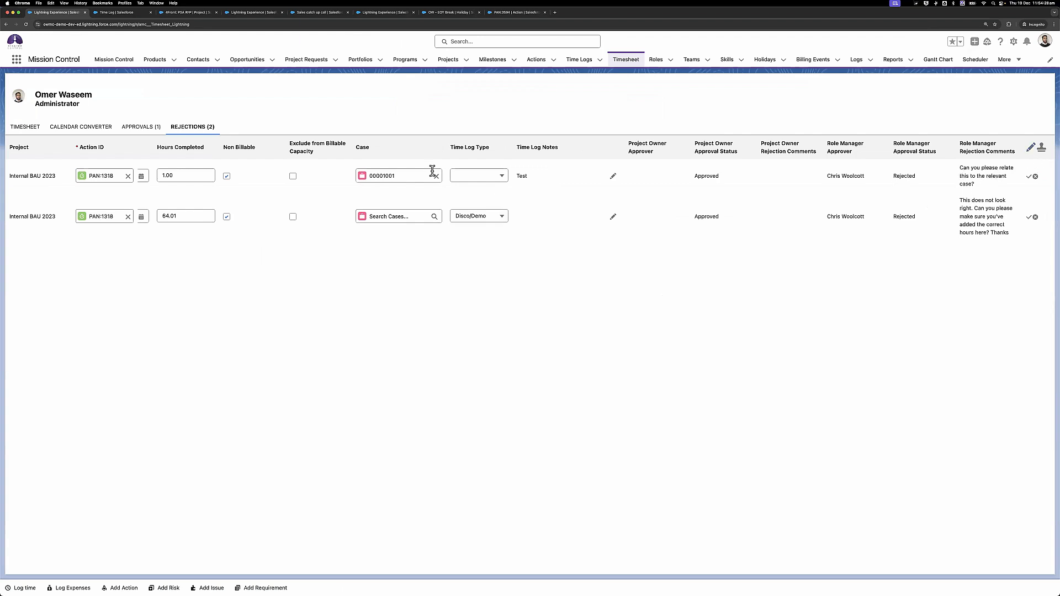
pyautogui.click(1028, 177)
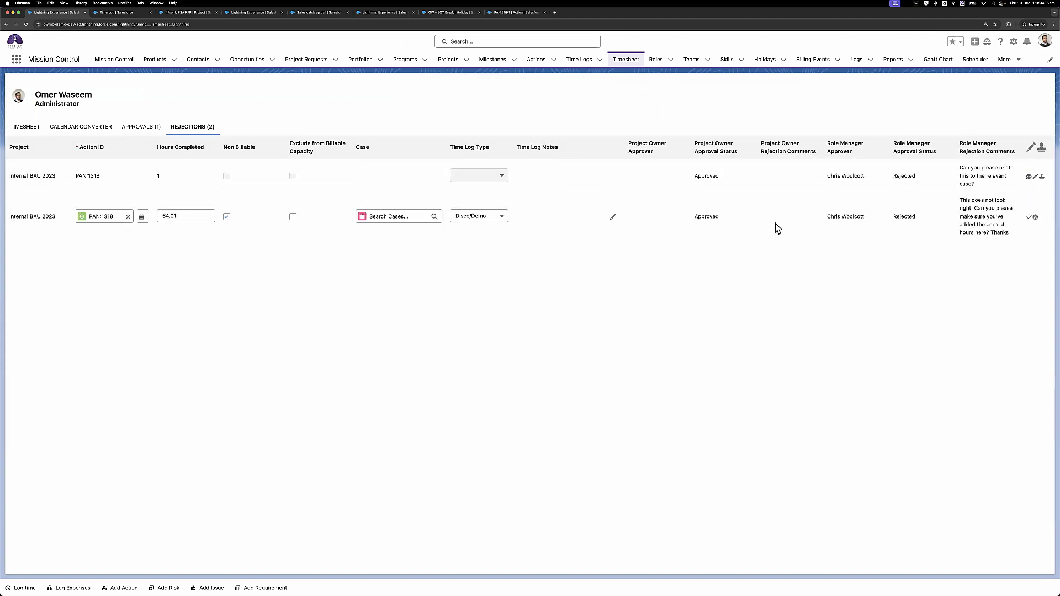
# Set the completed hours of the 12 Dec 2024 time log to 6, save it, and resubmit all rejected time logs for approval.
pyautogui.click(366, 220)
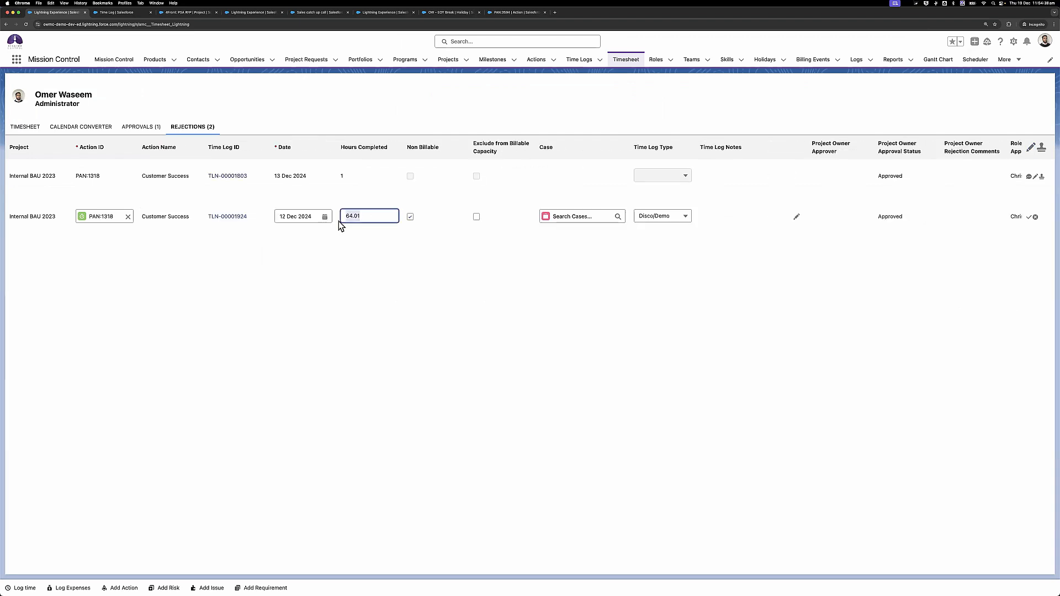
pyautogui.write('6')
pyautogui.click(440, 235)
pyautogui.hscroll(5, 442, 236)
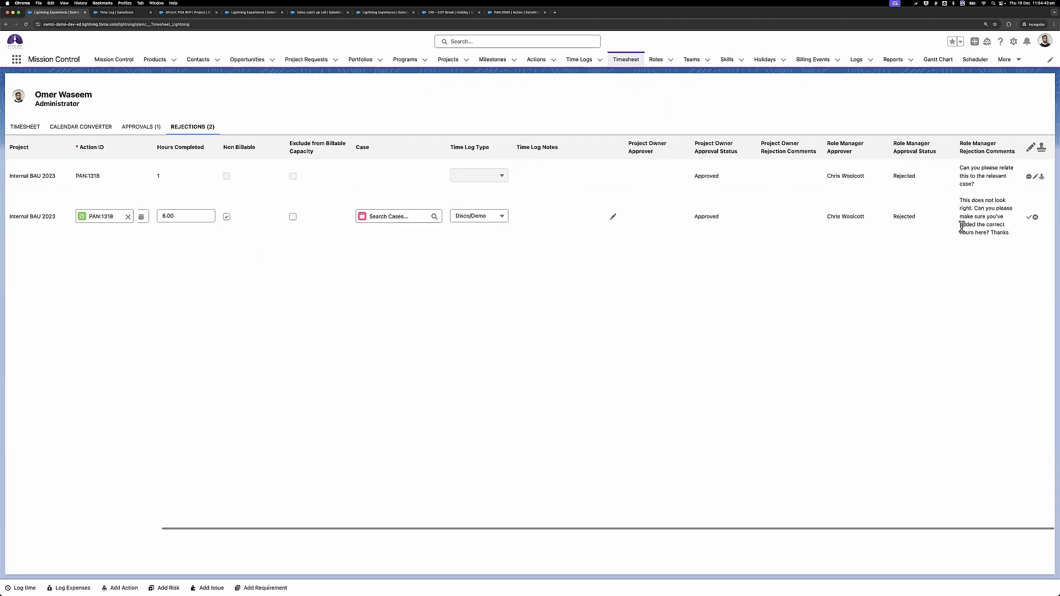
pyautogui.click(1029, 217)
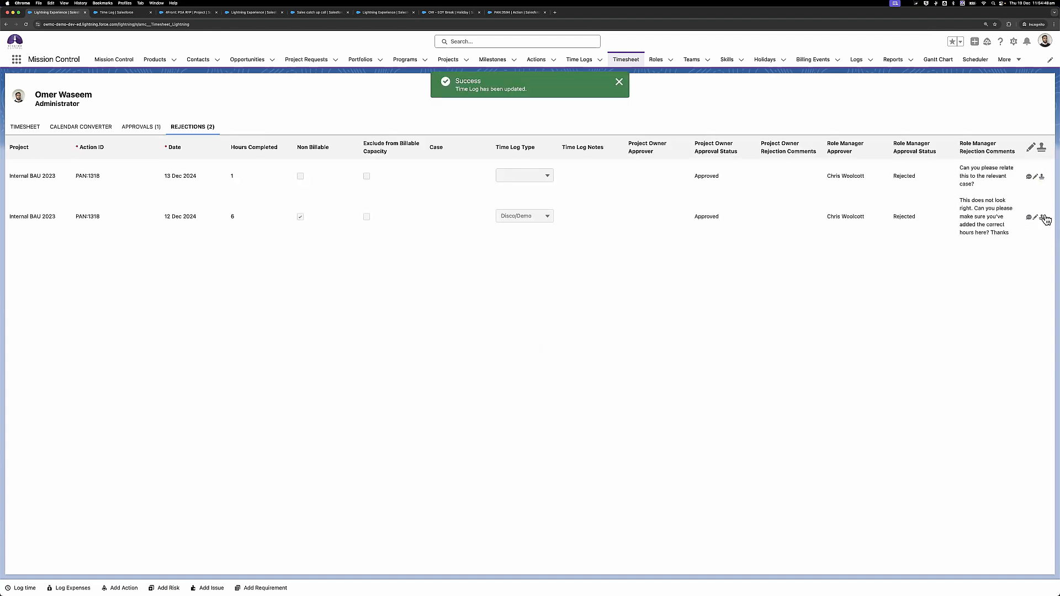
pyautogui.click(1042, 149)
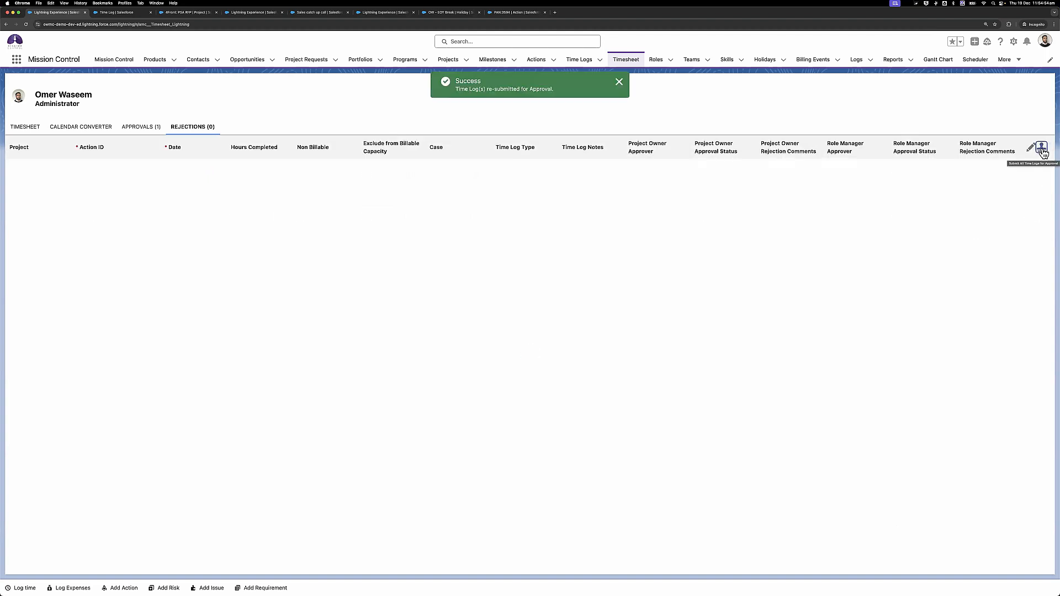
# Go back to the weekly timesheet, and open the 4Front: PSA RFP project's Work Breakdown Structure.
pyautogui.click(29, 128)
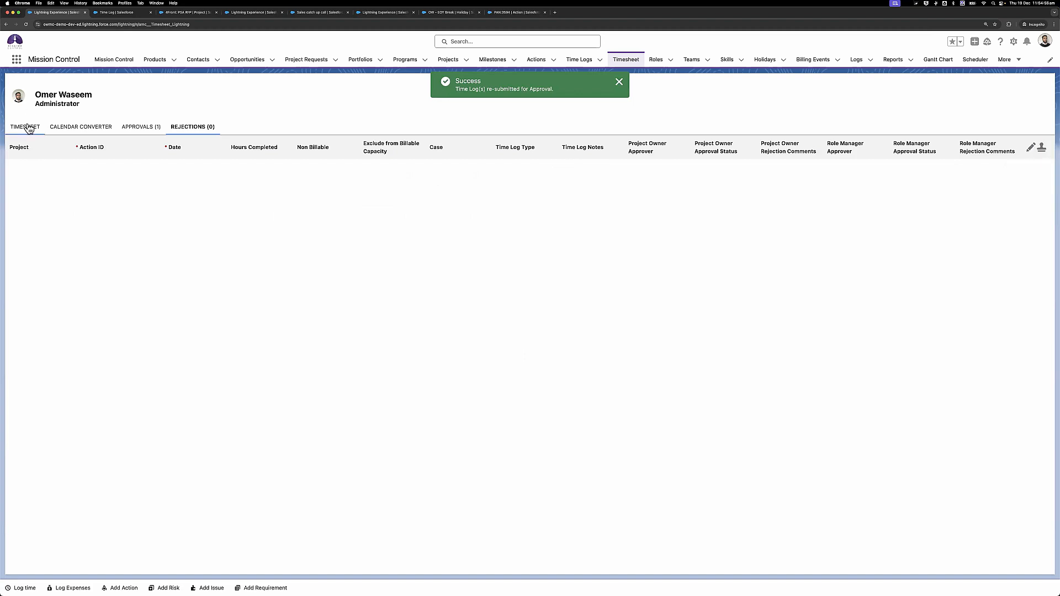
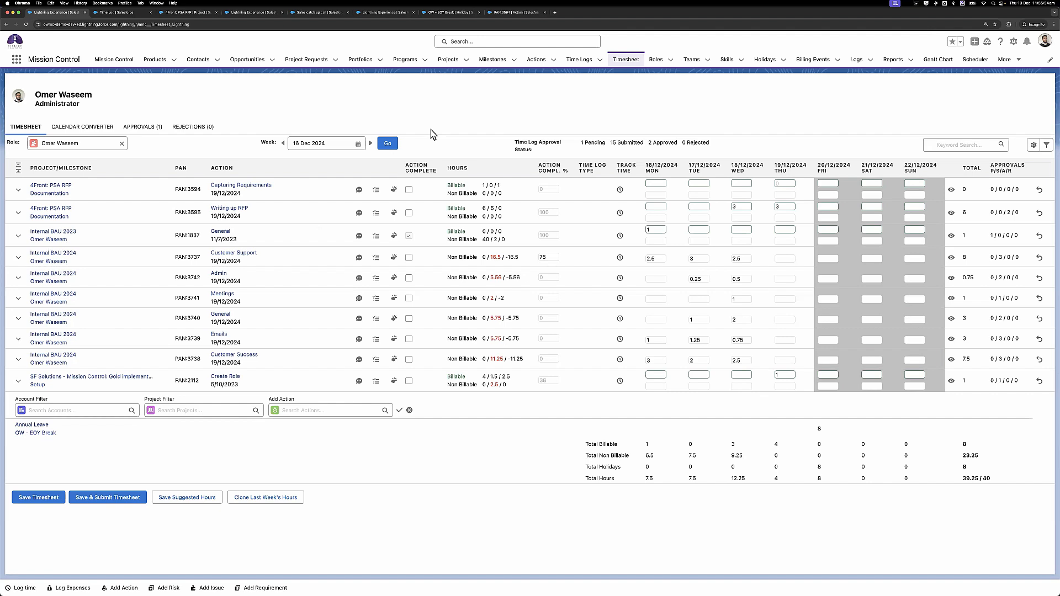
pyautogui.click(447, 61)
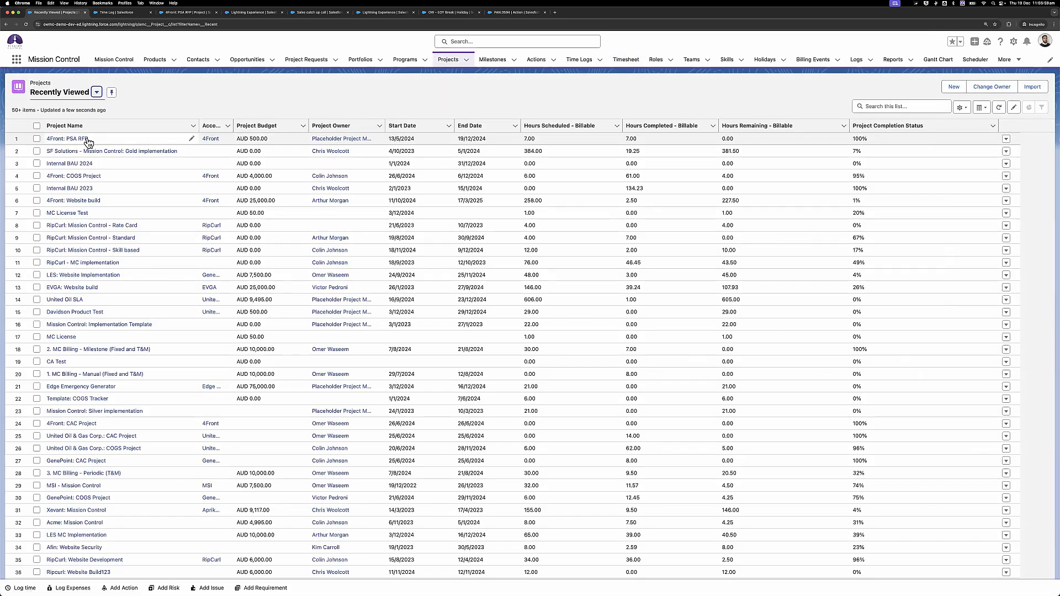
pyautogui.click(85, 139)
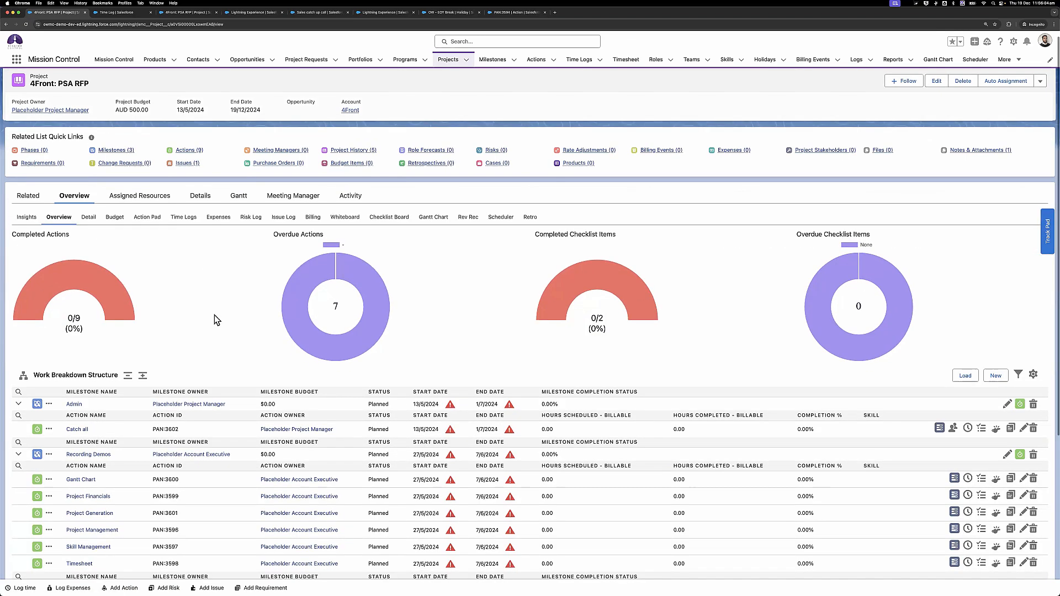
pyautogui.scroll(-5, 215, 318)
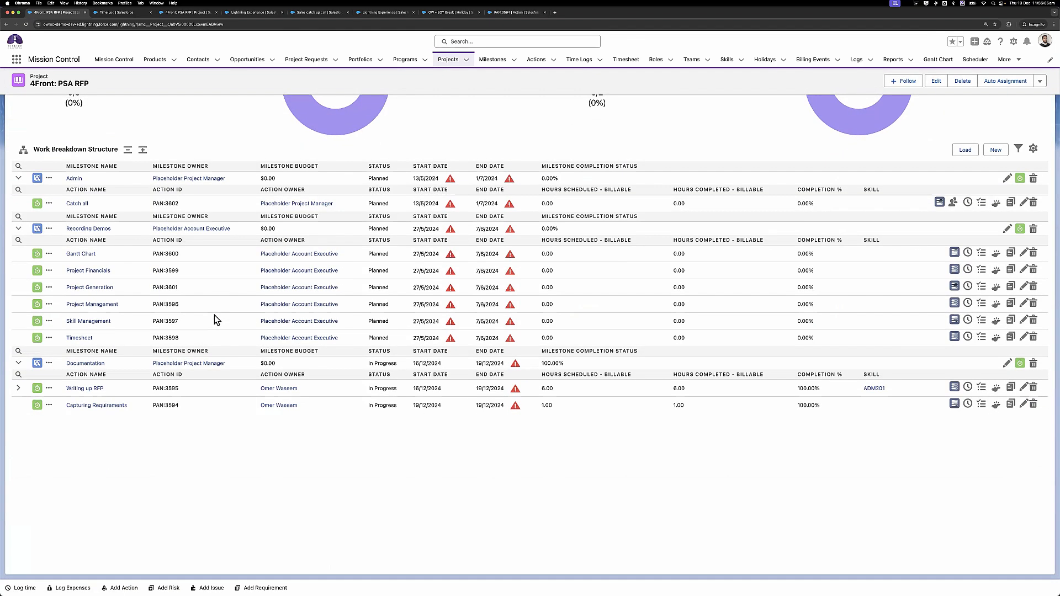
# Open time logging for the Writing up RFP action, check its date and project member options, and start tracking time.
pyautogui.click(968, 388)
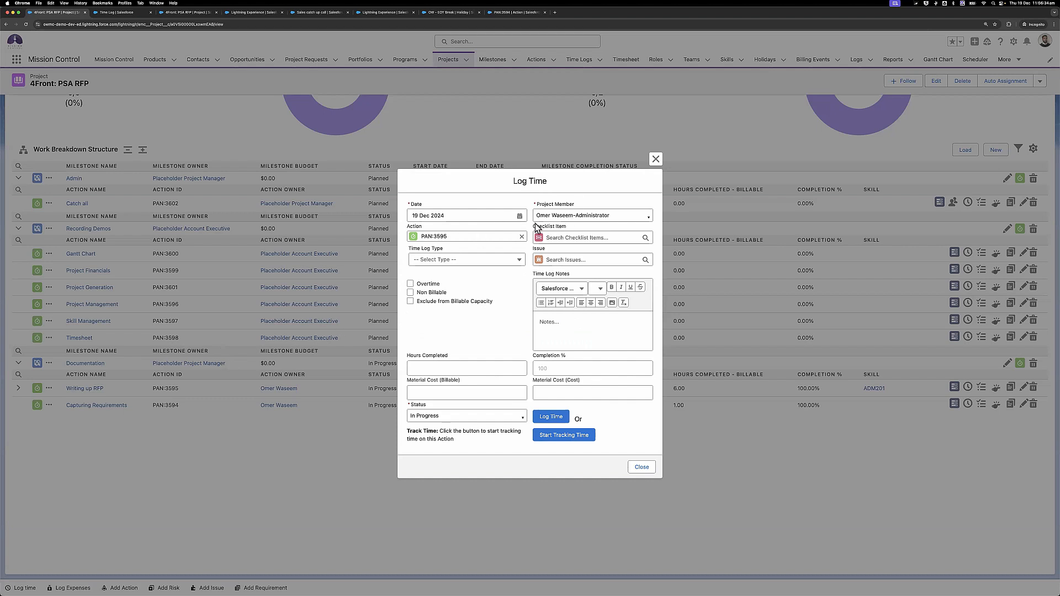
pyautogui.click(458, 216)
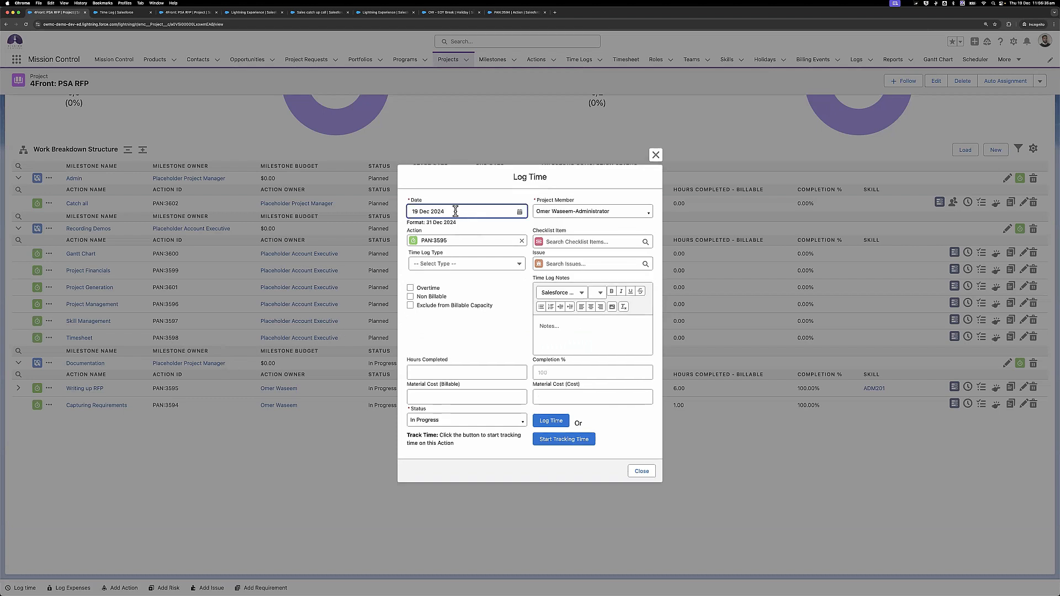
pyautogui.click(455, 212)
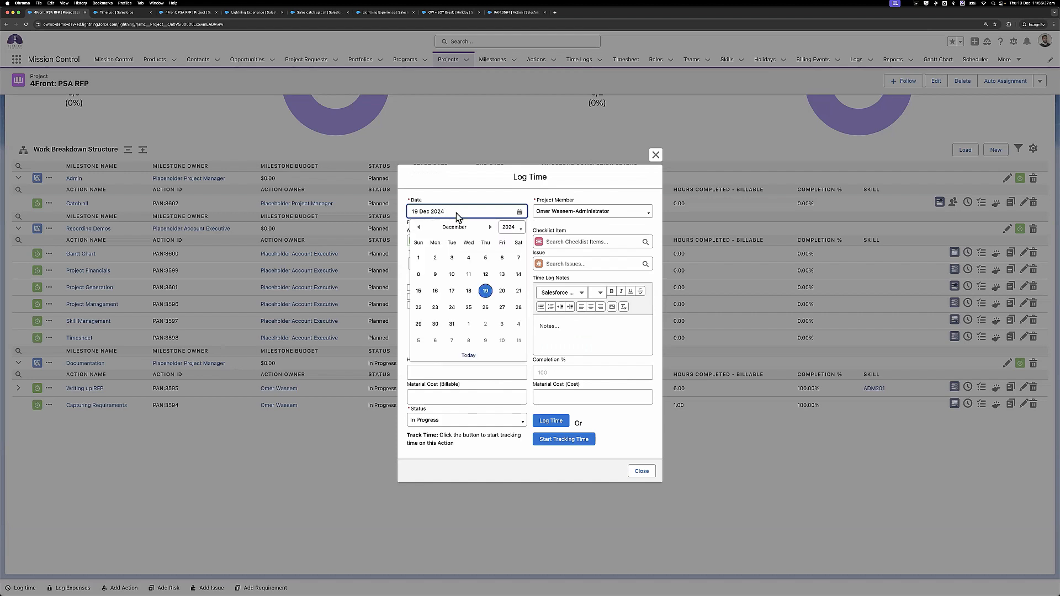
pyautogui.click(586, 213)
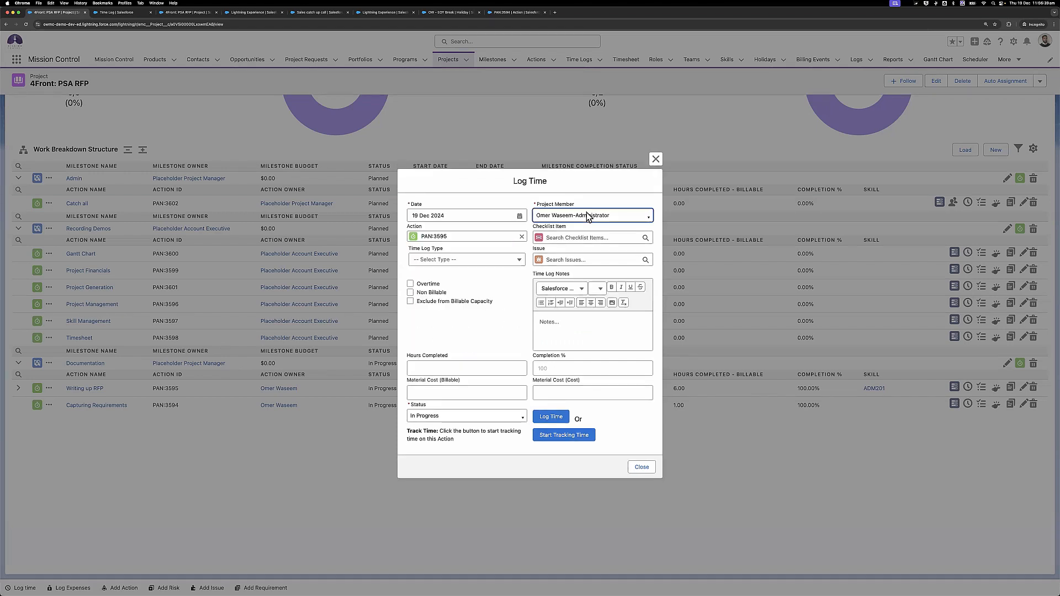
pyautogui.click(588, 216)
pyautogui.click(501, 231)
pyautogui.click(554, 436)
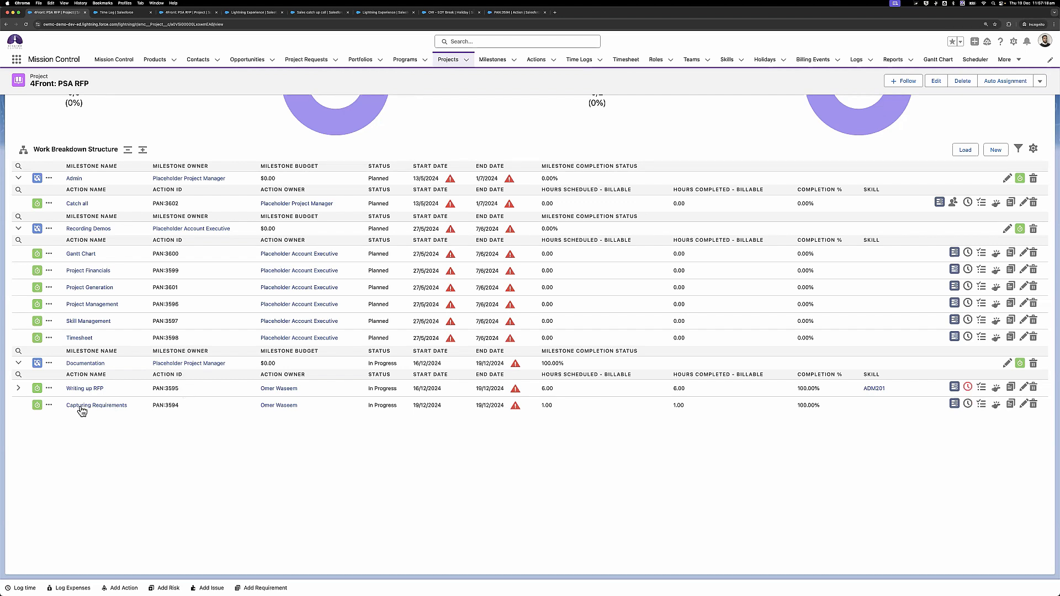
# Expand the checklist items of the Writing up RFP action, and view the Log Time form for Cloning Template without logging time.
pyautogui.click(20, 390)
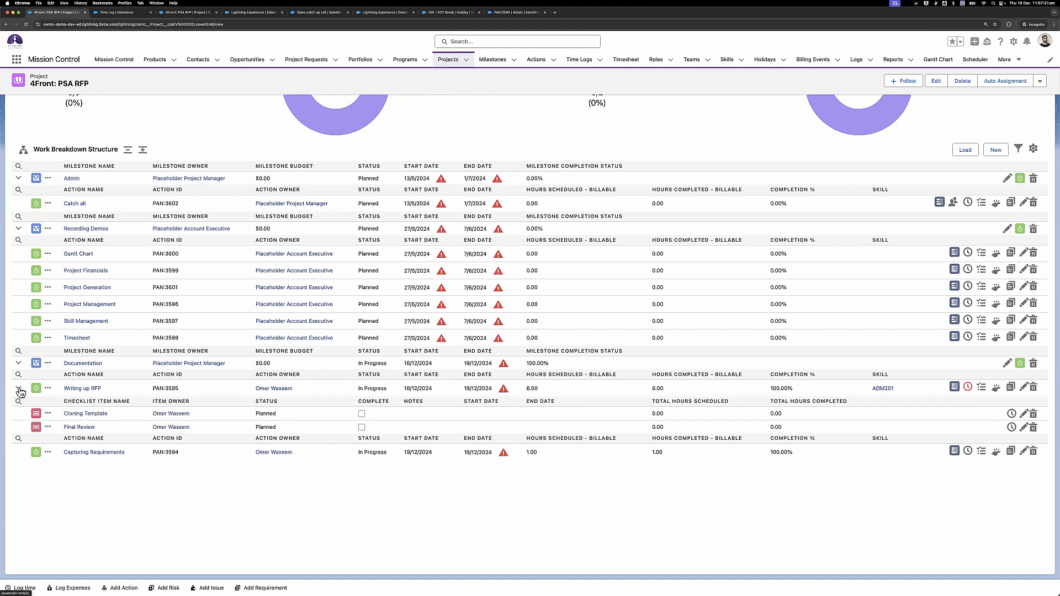
pyautogui.click(48, 427)
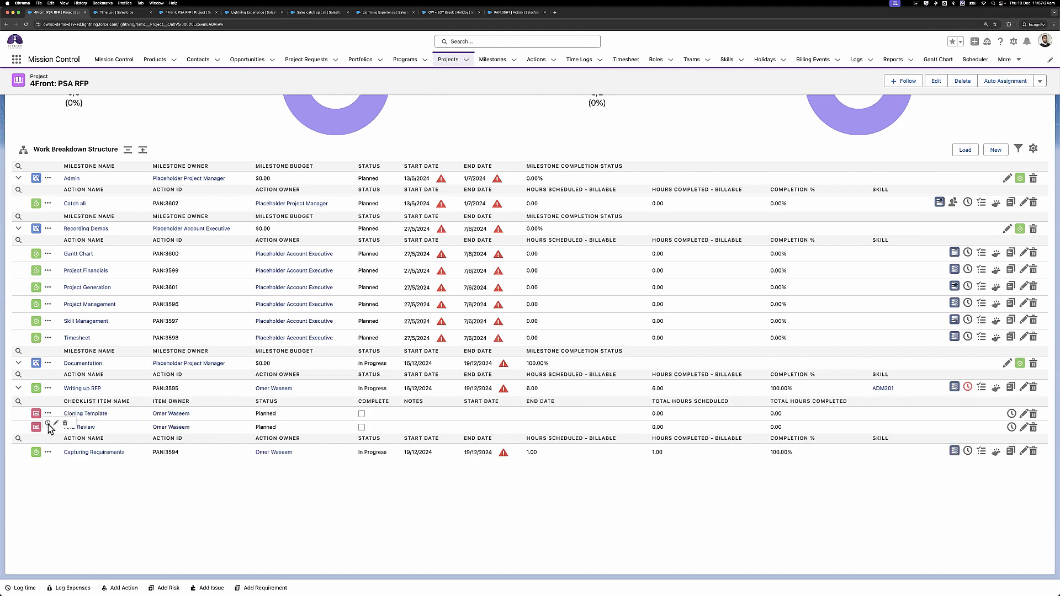
pyautogui.click(48, 424)
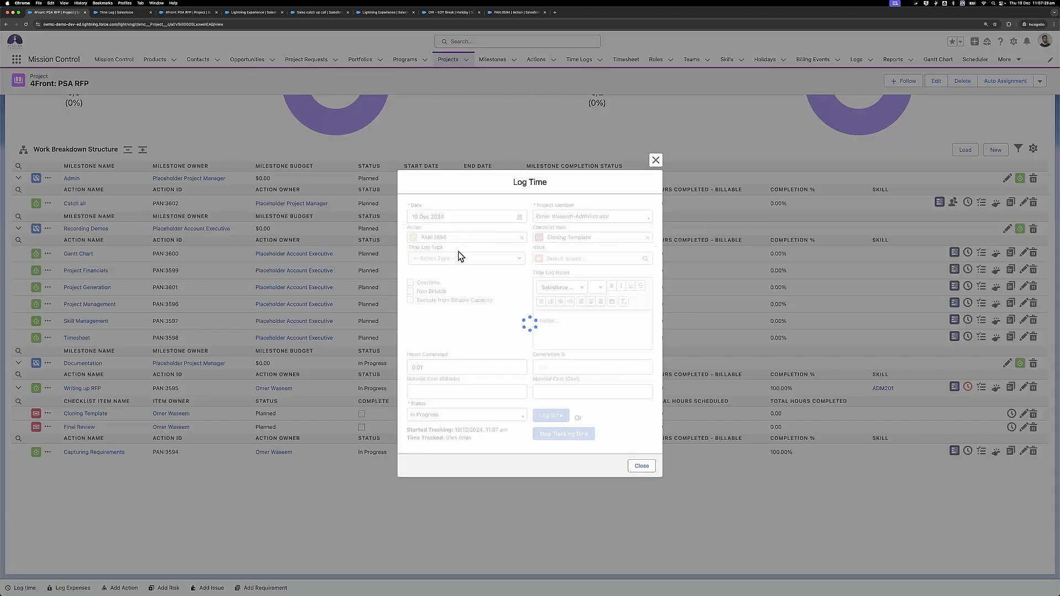
pyautogui.click(640, 465)
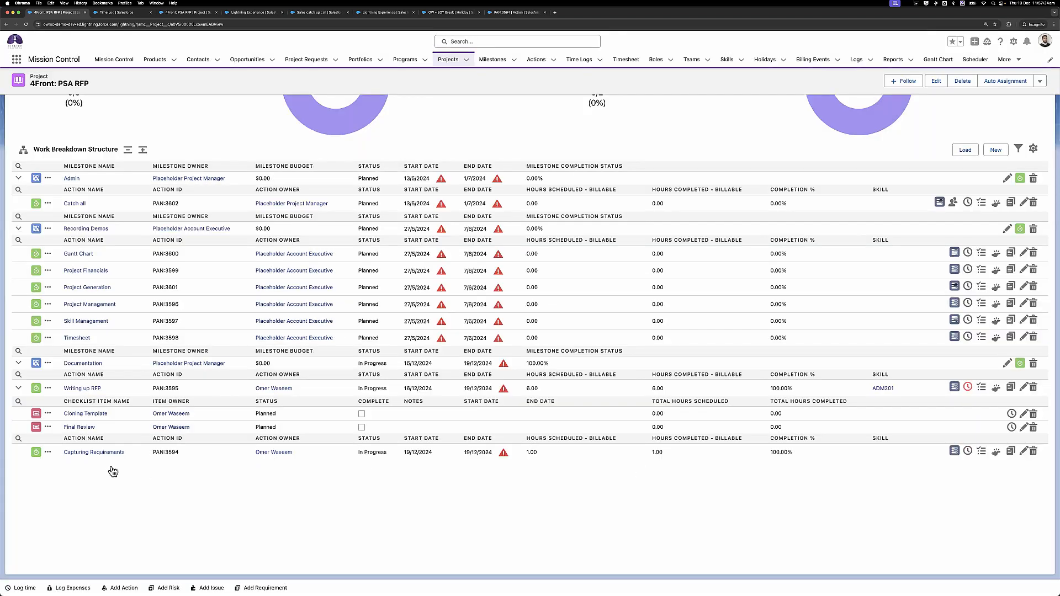
pyautogui.scroll(5, 149, 411)
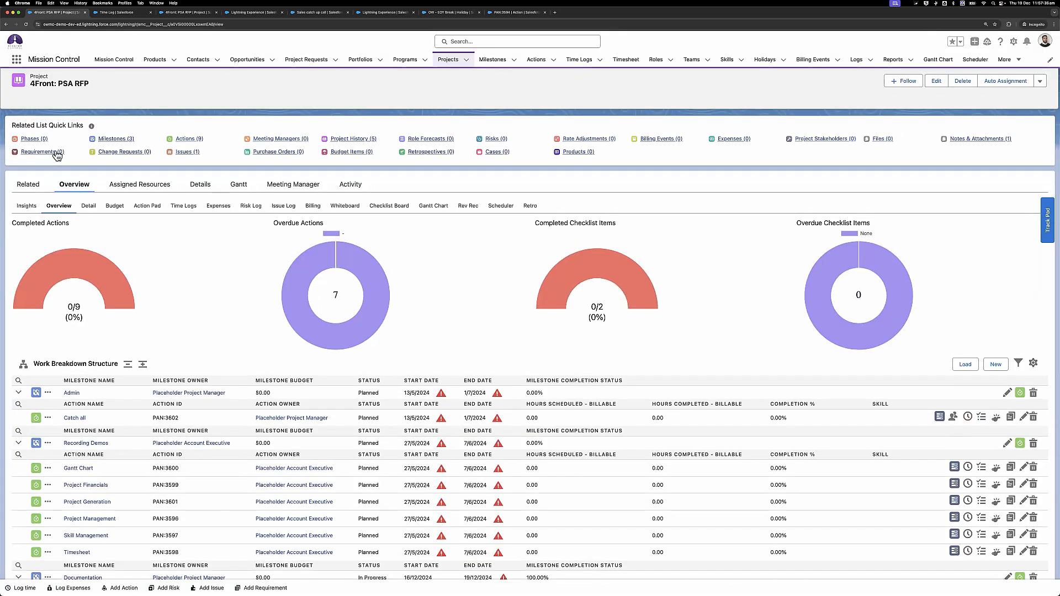
# View the Log time form for the project, and for the Admin milestone with its Catch all action selected, without logging time.
pyautogui.click(25, 586)
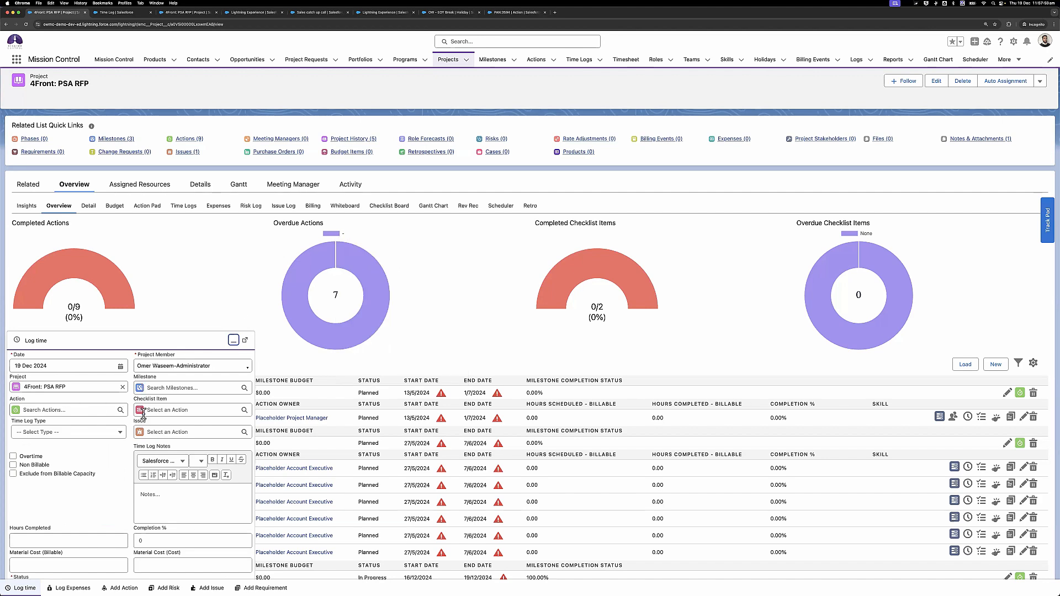
pyautogui.click(233, 340)
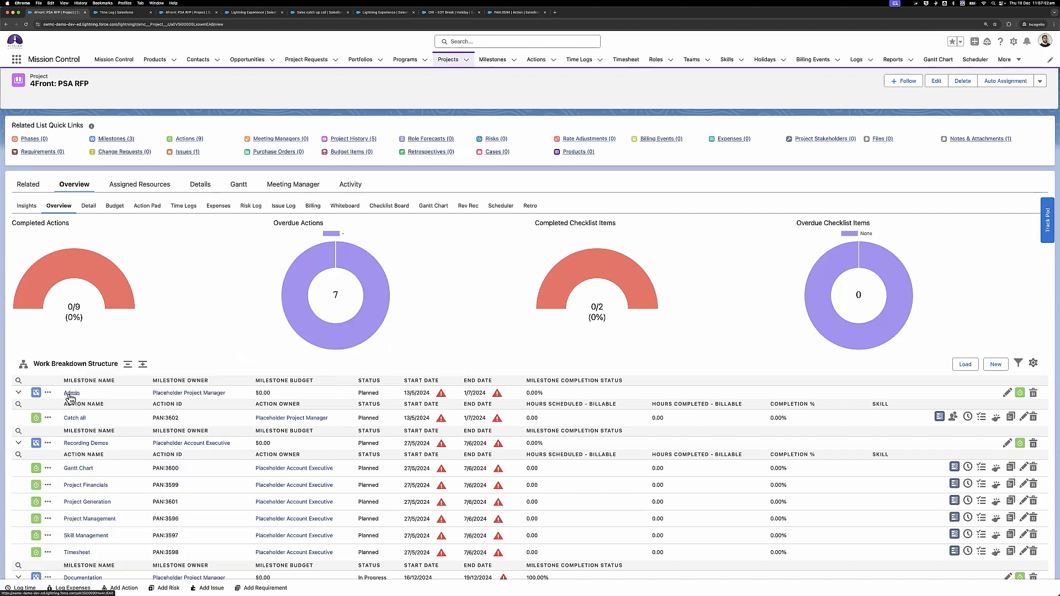
pyautogui.click(70, 394)
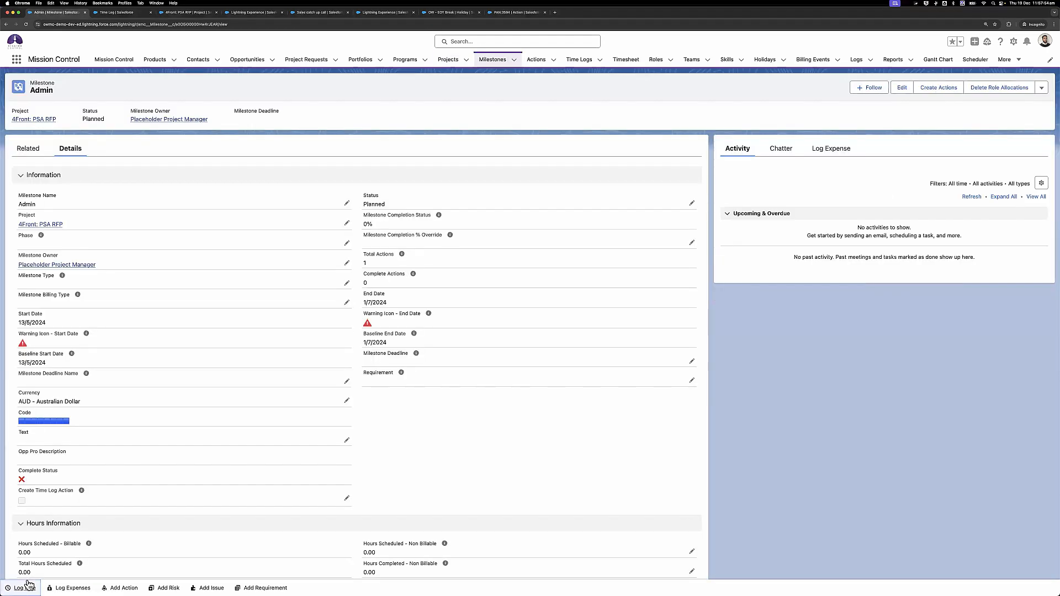
pyautogui.click(29, 585)
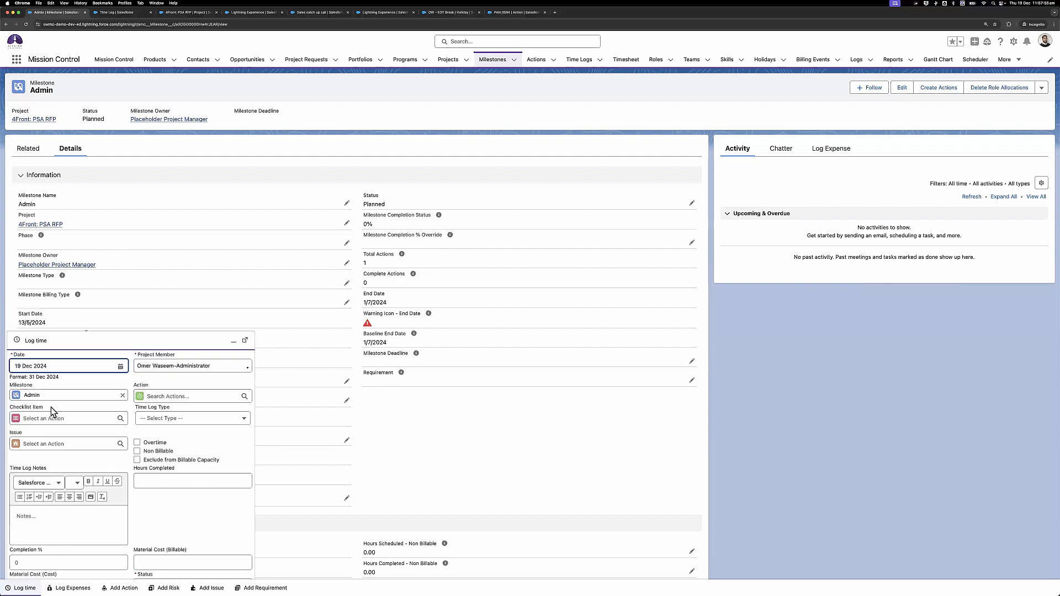
pyautogui.click(170, 396)
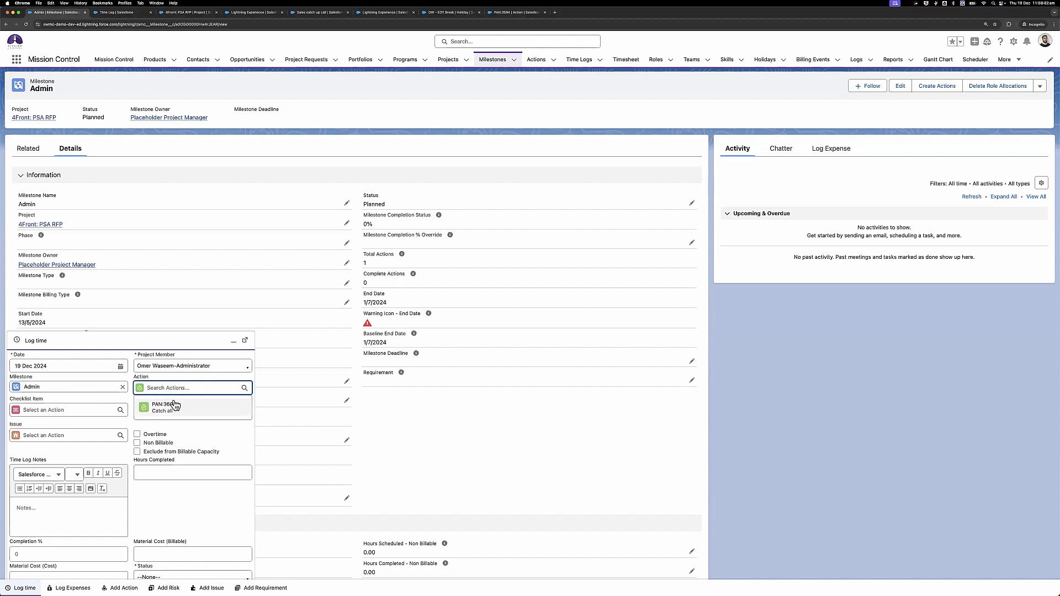
pyautogui.click(172, 407)
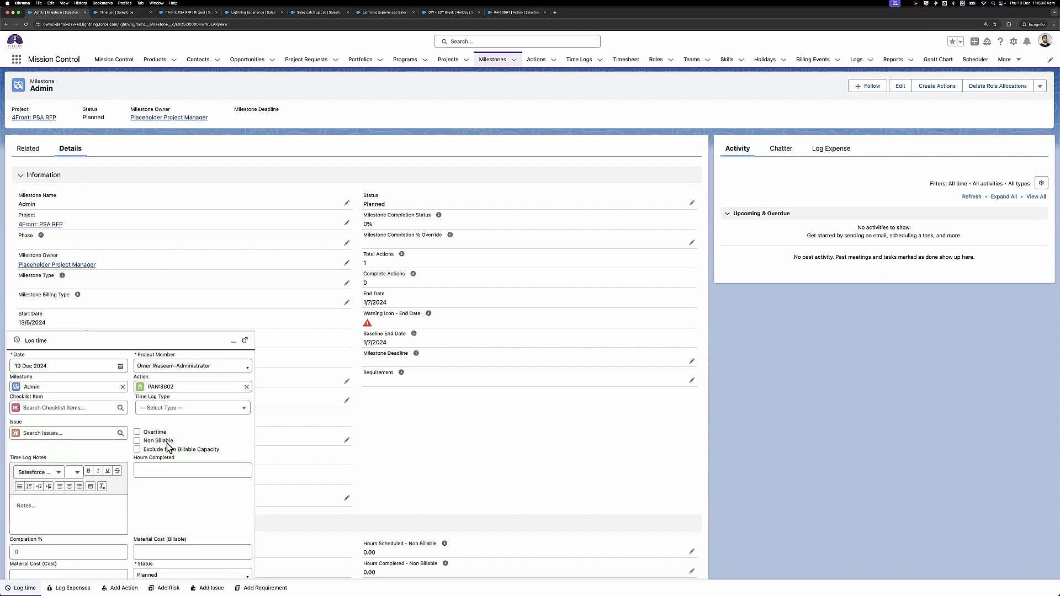
pyautogui.click(234, 341)
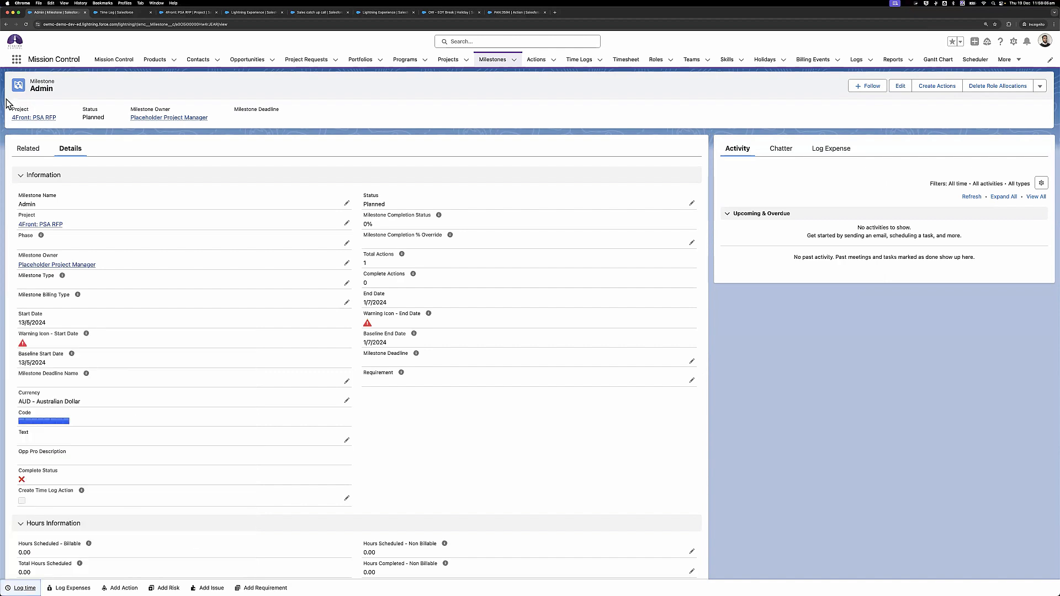
# Return to the 4Front: PSA RFP project, and view the milestone options in its Log time form without logging time.
pyautogui.click(47, 226)
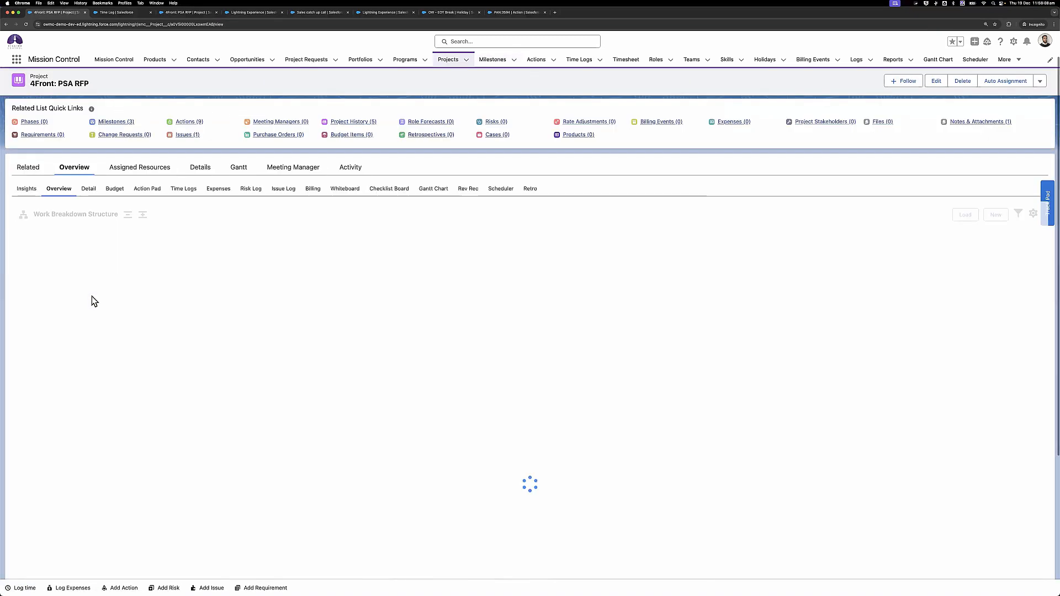
pyautogui.click(23, 588)
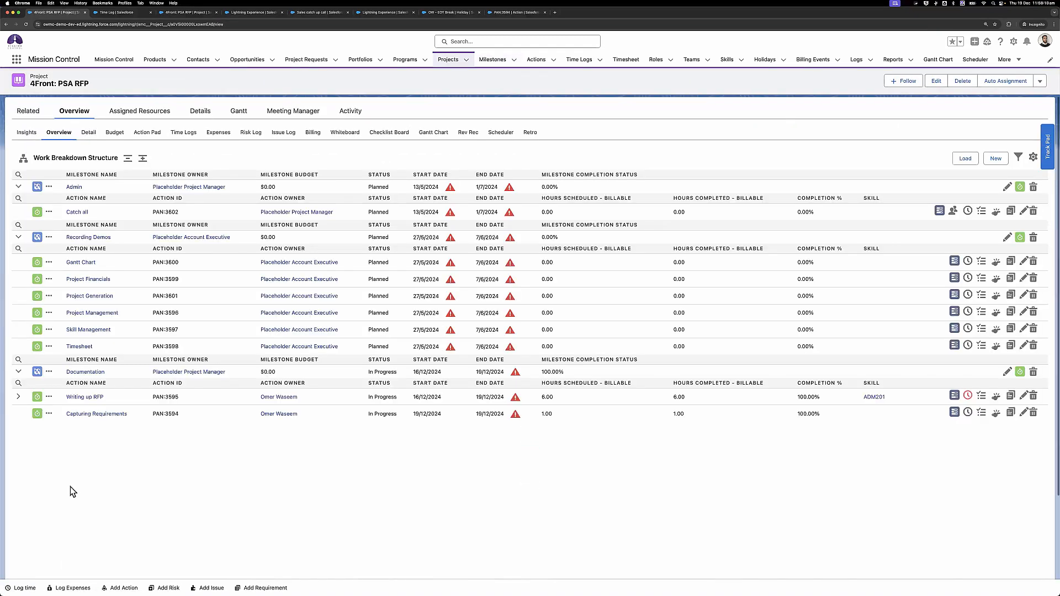
pyautogui.click(164, 397)
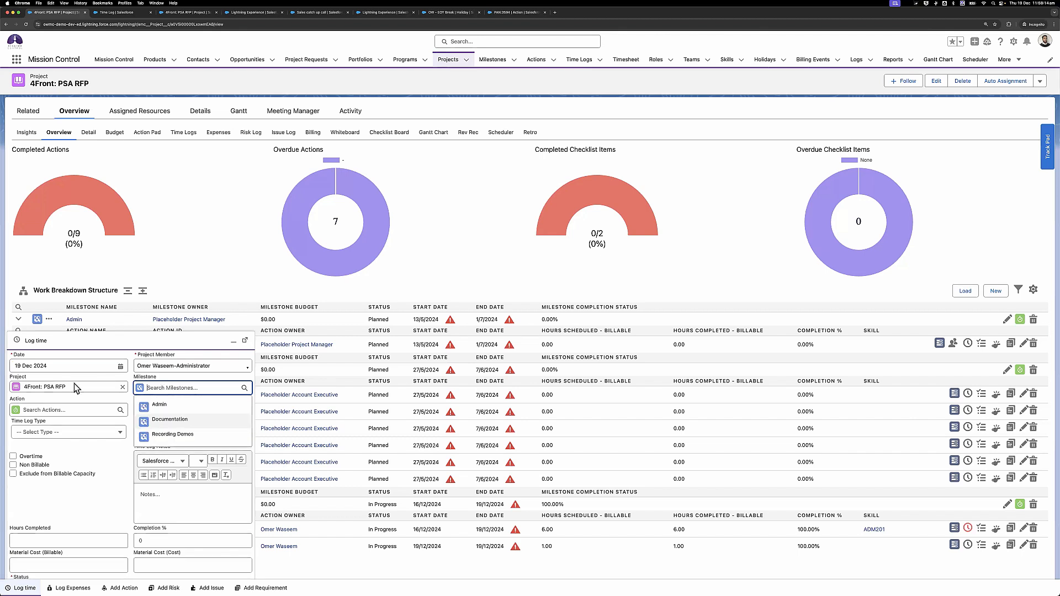
pyautogui.click(234, 341)
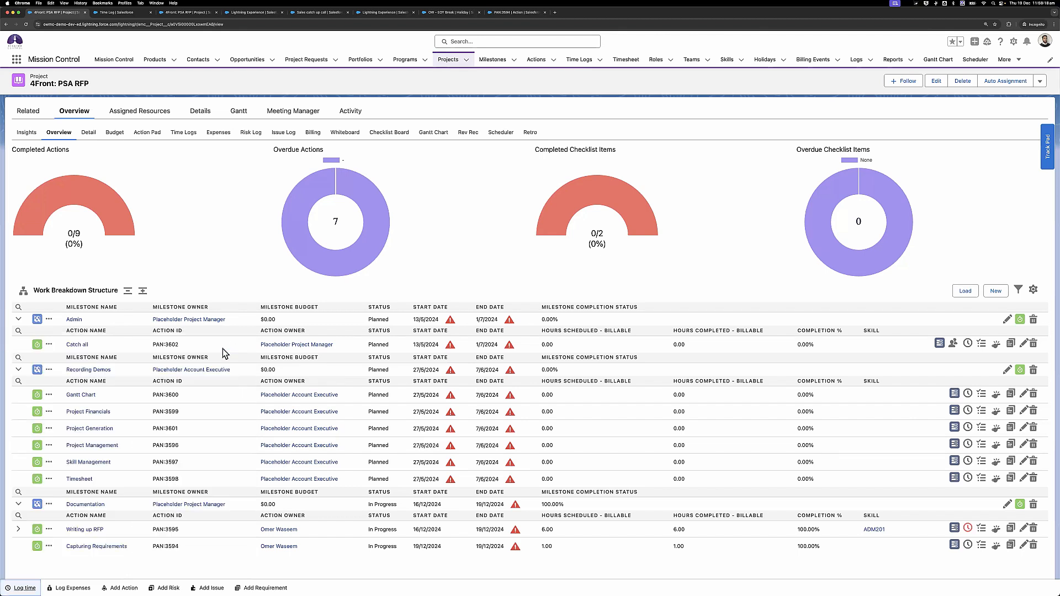
# Open the Time Log object's Log Time Component Fields field set, and compare it with the fields in the project's Log time form.
pyautogui.click(24, 588)
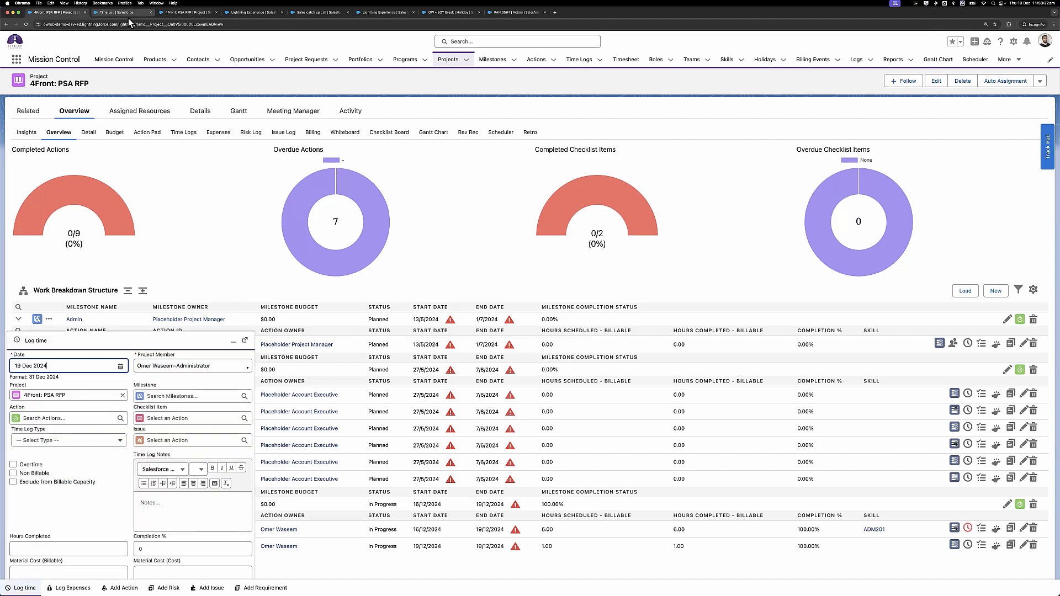
pyautogui.click(122, 12)
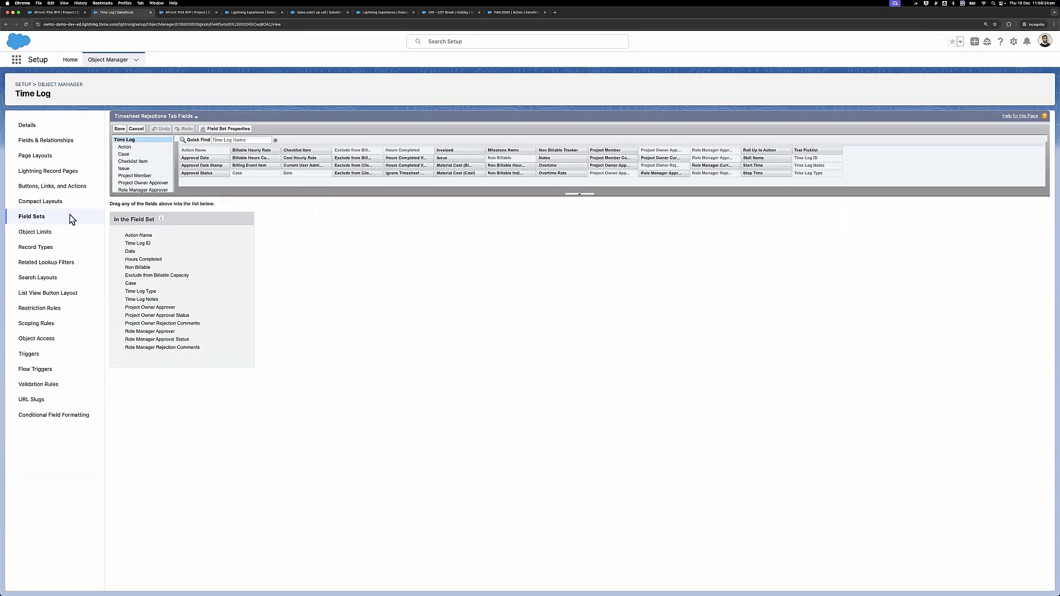
pyautogui.click(69, 214)
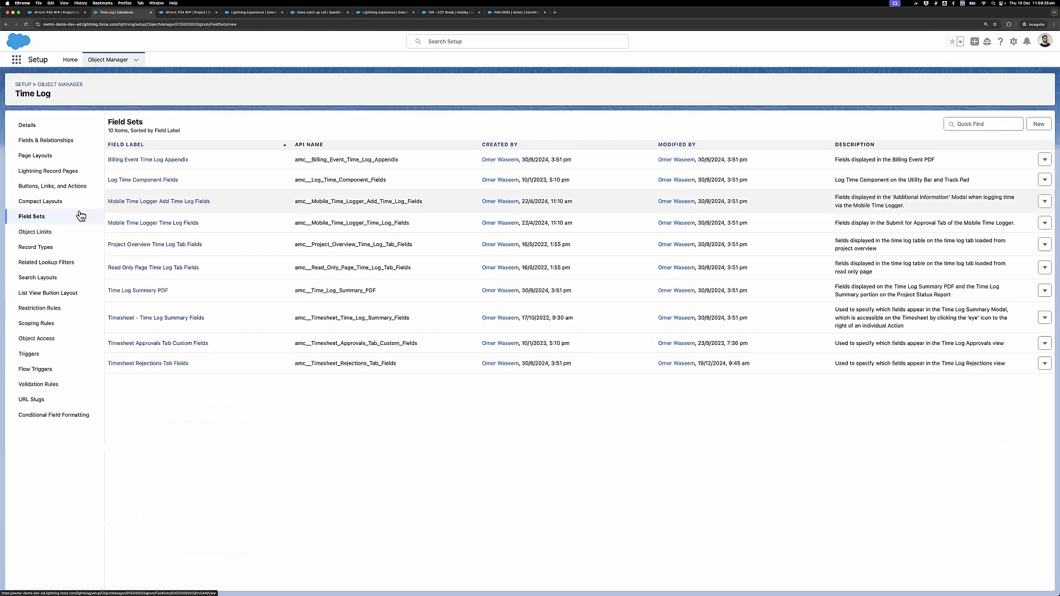
pyautogui.click(139, 183)
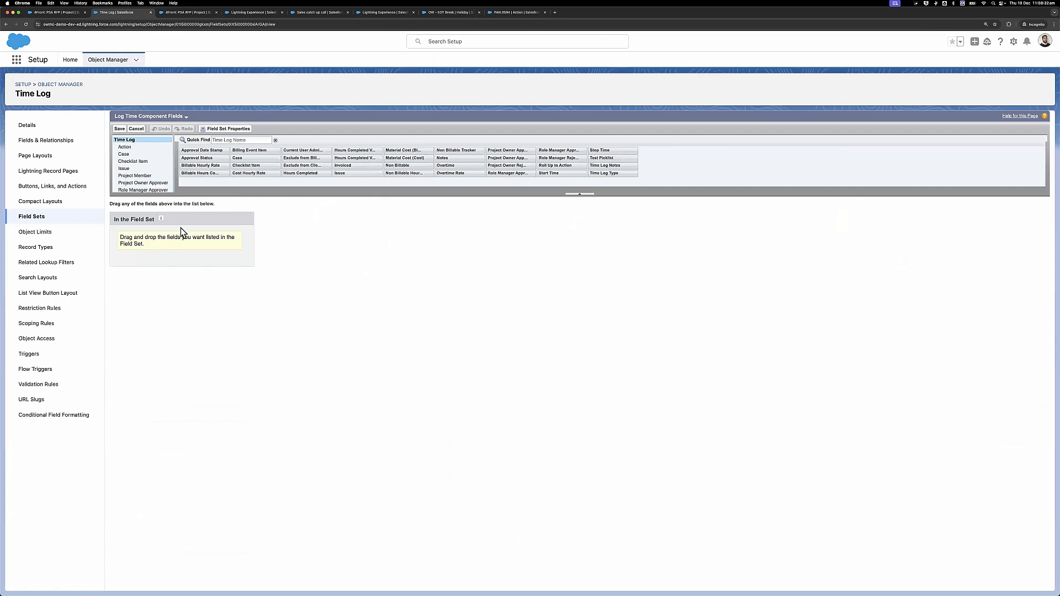
pyautogui.click(65, 16)
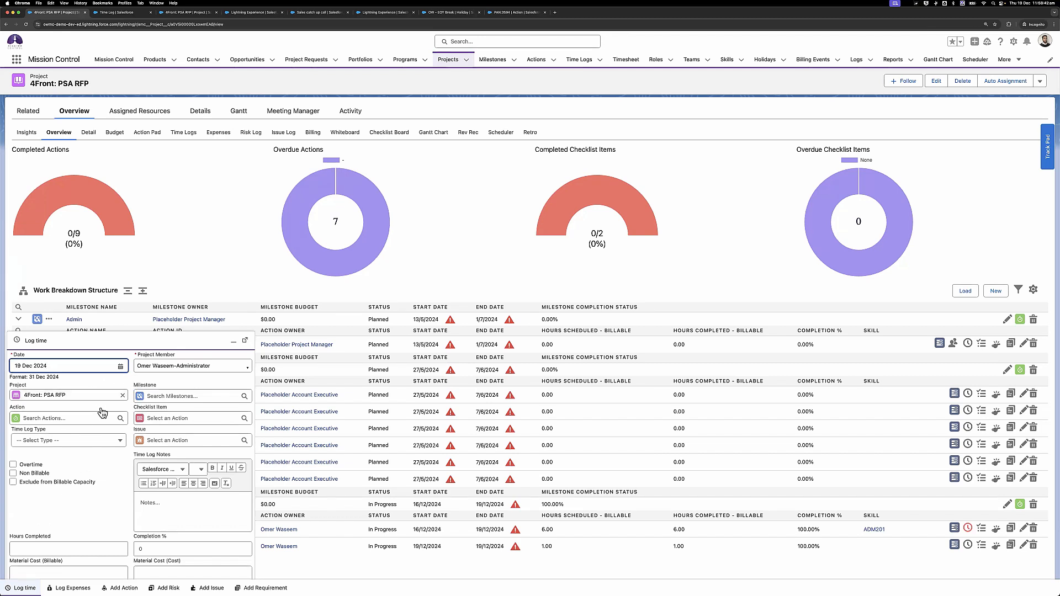
pyautogui.click(115, 14)
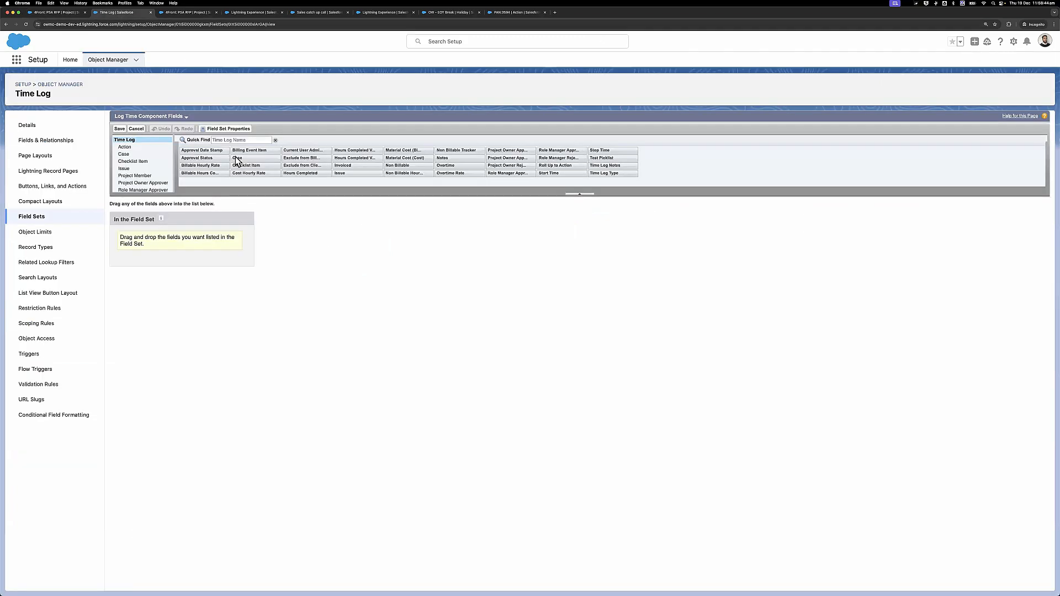
# Add Case, Hours Completed and Time Log Type to the Log Time Component Fields field set, with Time Log Type first, and save it.
pyautogui.moveTo(248, 158); pyautogui.dragTo(190, 243)
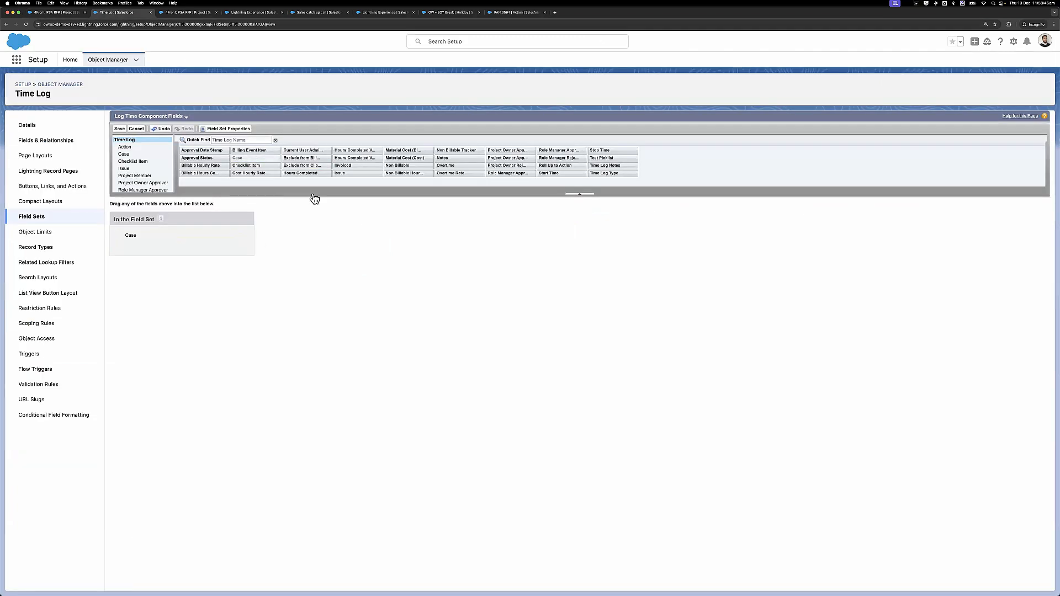
pyautogui.moveTo(300, 173); pyautogui.dragTo(206, 236)
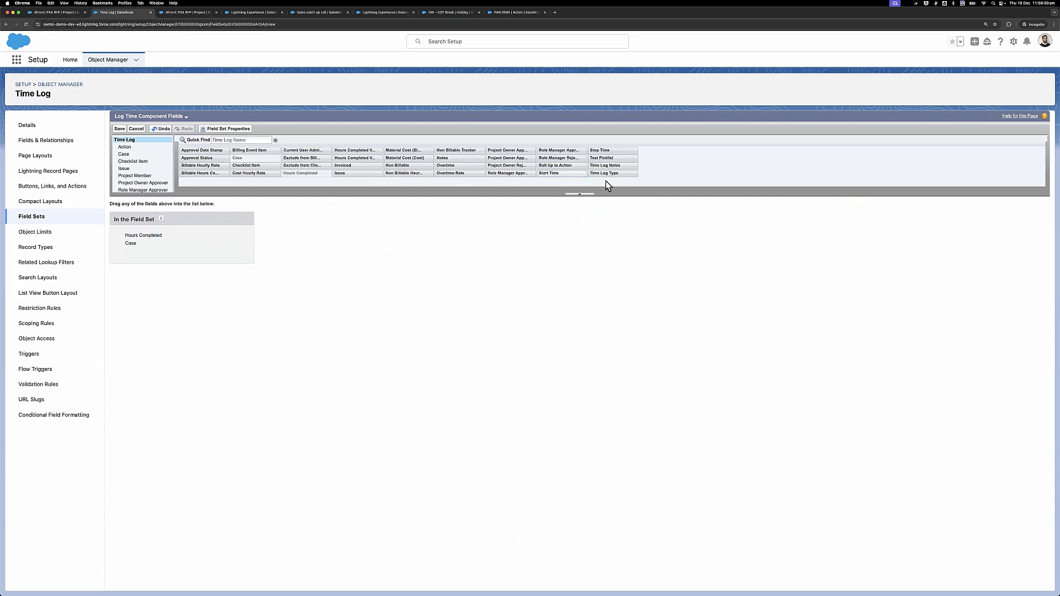
pyautogui.moveTo(605, 179); pyautogui.dragTo(238, 238)
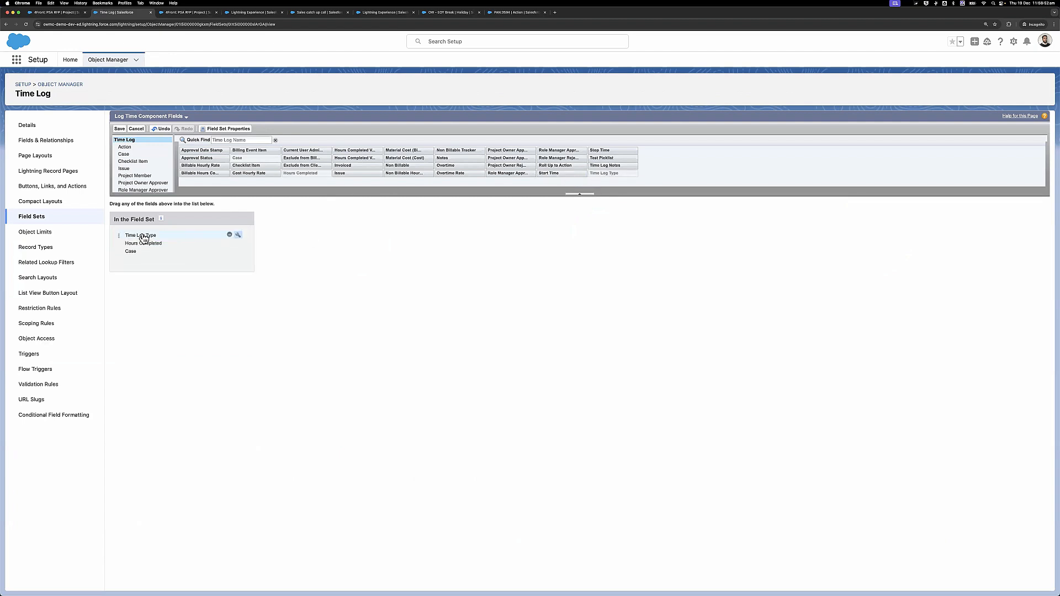
pyautogui.click(118, 131)
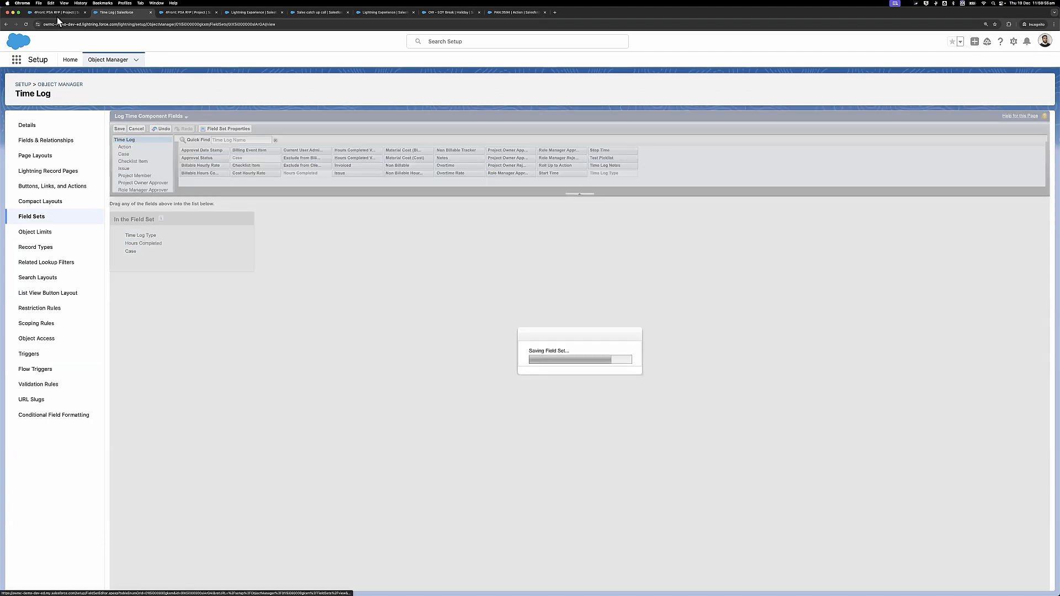
# Reload the 4Front: PSA RFP project page, and view the fields in its Log time form.
pyautogui.click(58, 14)
pyautogui.click(26, 25)
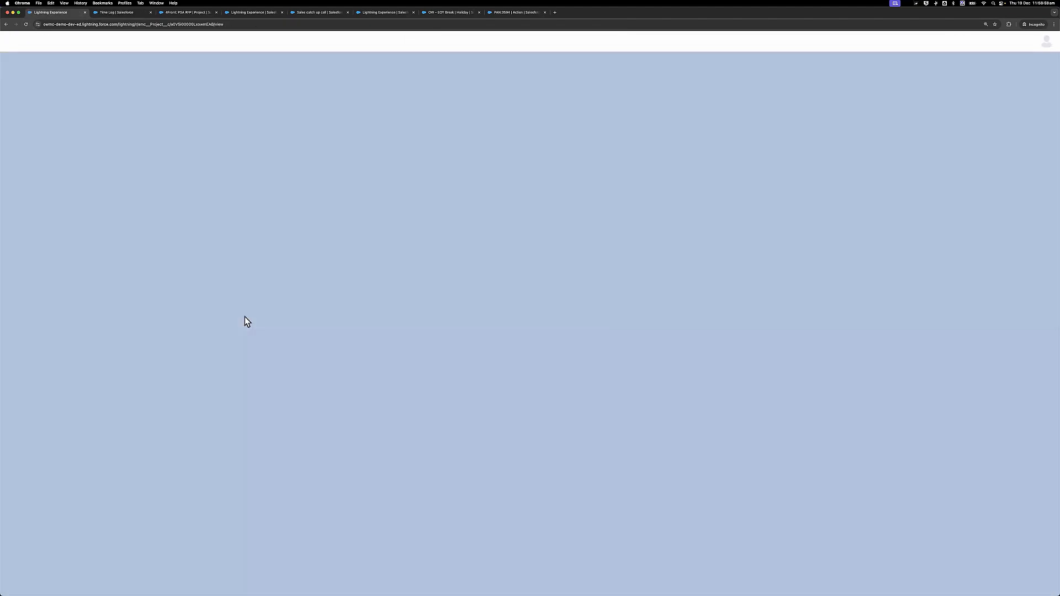
pyautogui.click(29, 586)
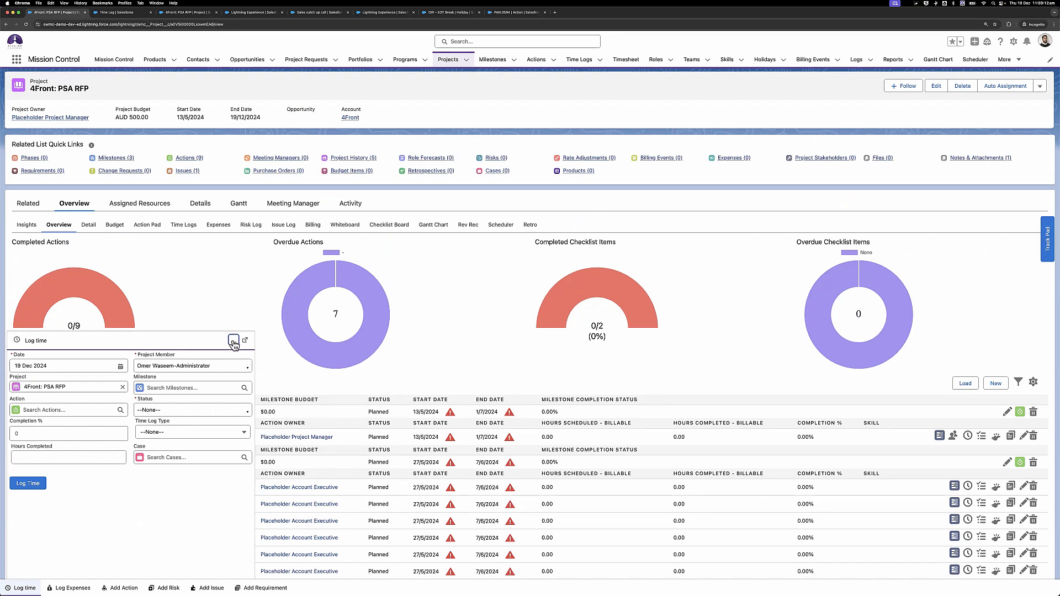
# Remove all fields from the Log Time Component Fields field set, and save it.
pyautogui.click(122, 12)
pyautogui.click(150, 182)
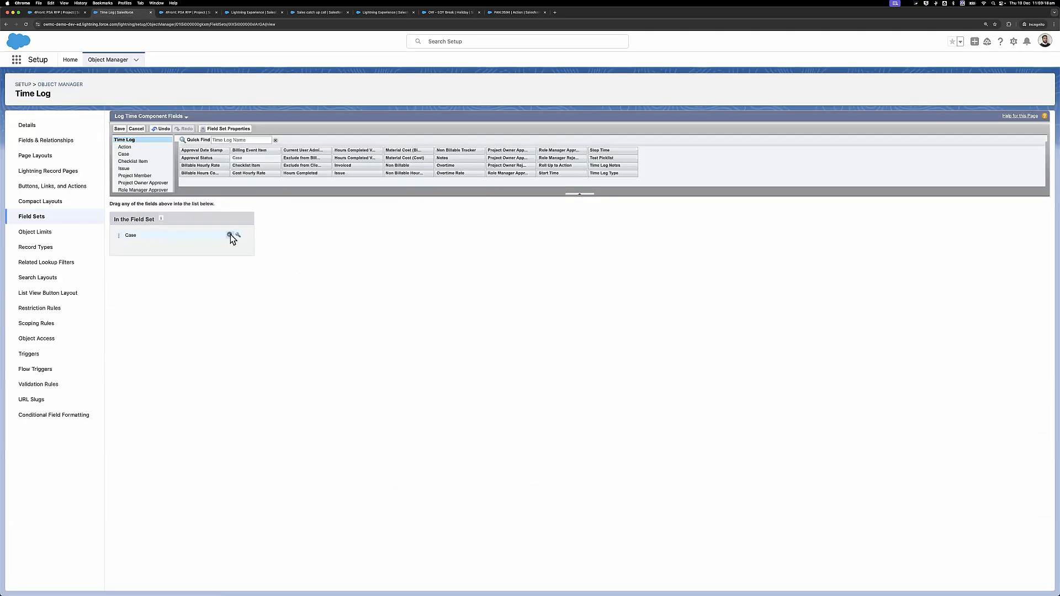
pyautogui.click(230, 234)
pyautogui.click(117, 130)
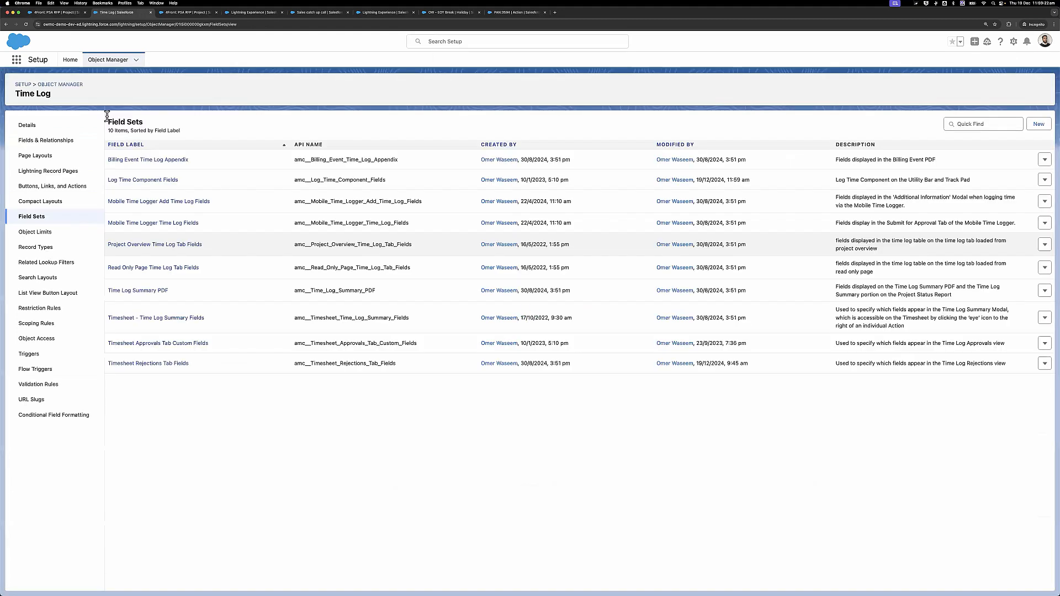
# Close the project's Log time form, and reload the 4Front: PSA RFP project page.
pyautogui.click(56, 12)
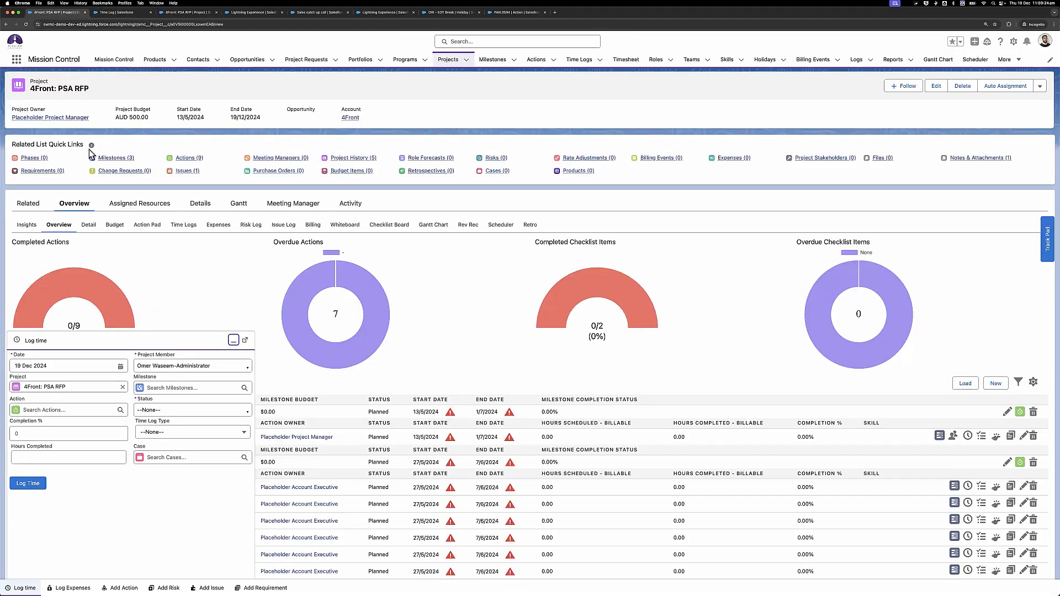
pyautogui.click(233, 340)
pyautogui.click(25, 25)
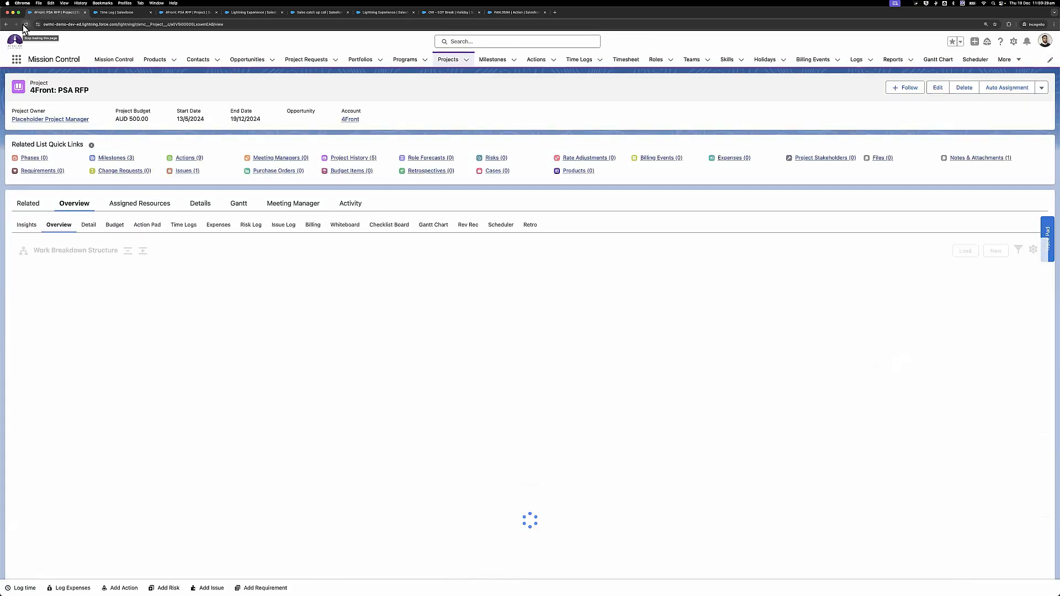
# Open the Log Time form of the Writing up RFP action, and check its tracked time, tracking start and completed hours.
pyautogui.scroll(-5, 166, 329)
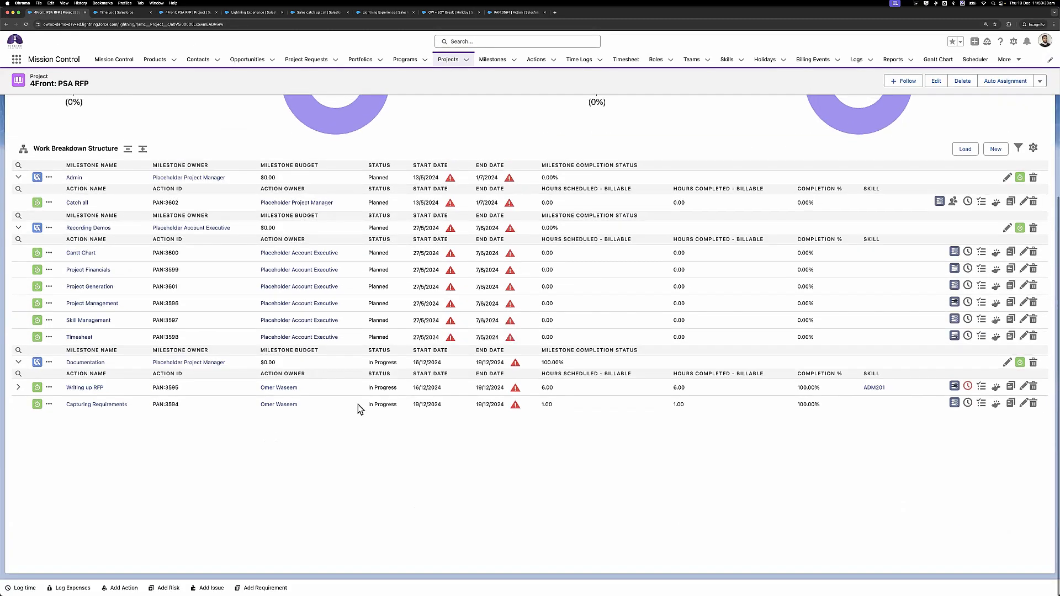
pyautogui.click(971, 389)
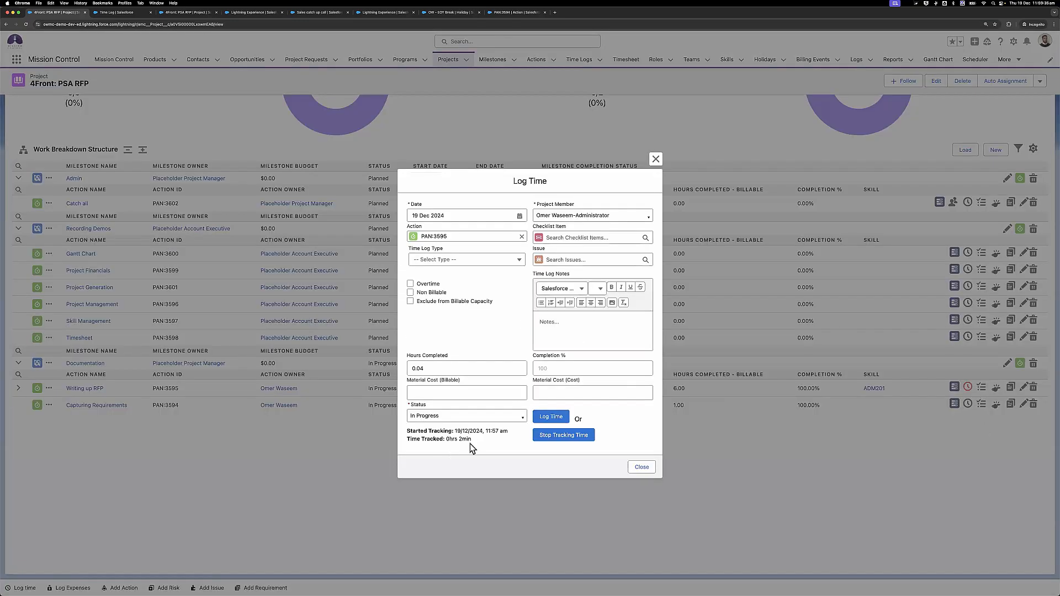
pyautogui.tripleClick(403, 439)
pyautogui.moveTo(508, 431); pyautogui.dragTo(453, 431)
pyautogui.click(428, 369)
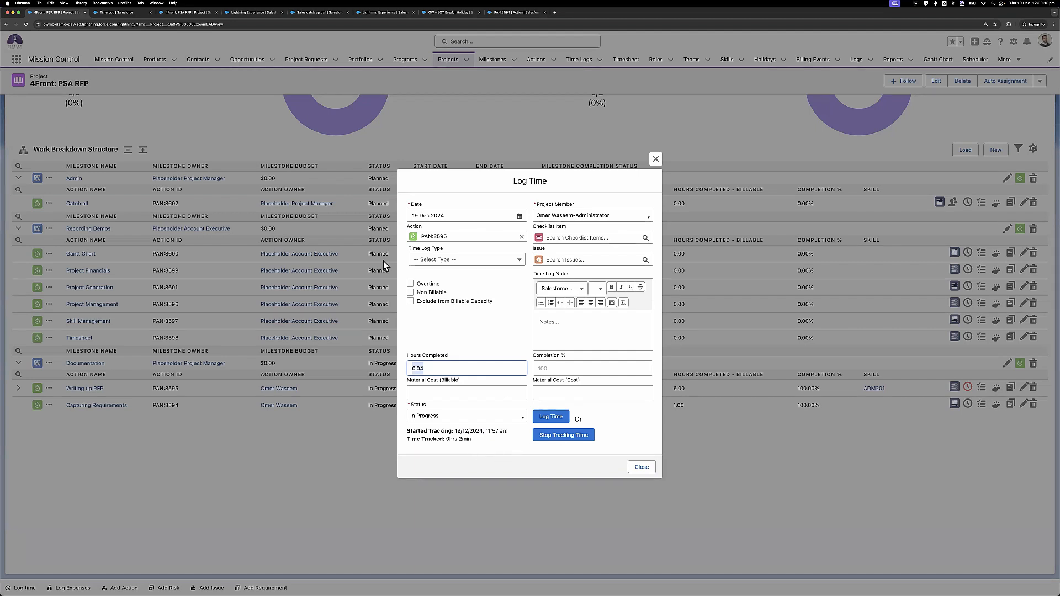
# Open the 4Front: PSA RFP project in a second browser tab, and refresh the tracked time in the Writing up RFP action's Log Time form.
pyautogui.keyDown('super'); pyautogui.click(6, 24); pyautogui.keyUp('super')
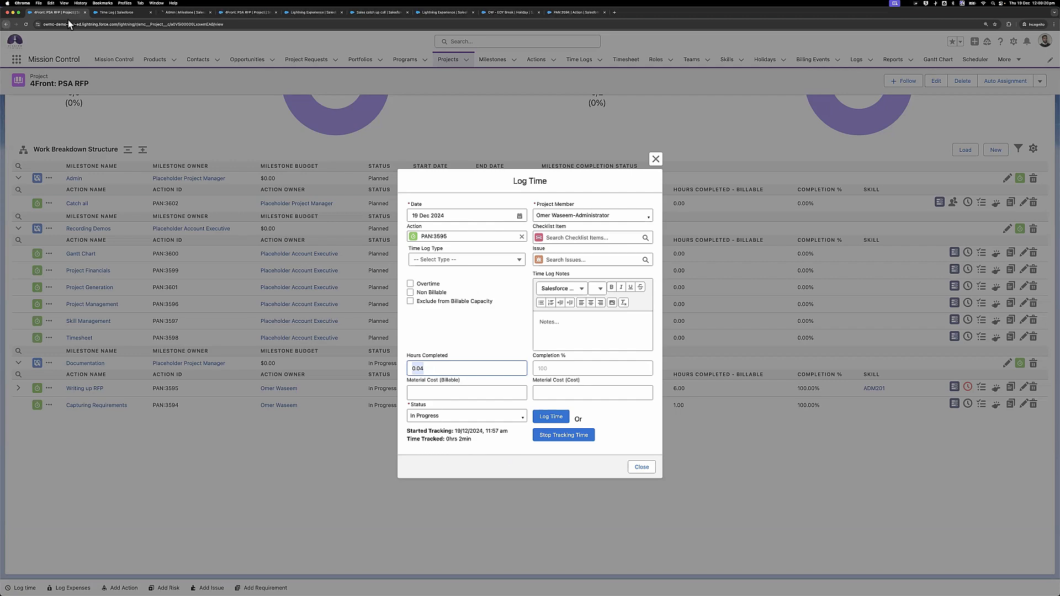
pyautogui.moveTo(177, 12); pyautogui.dragTo(101, 13)
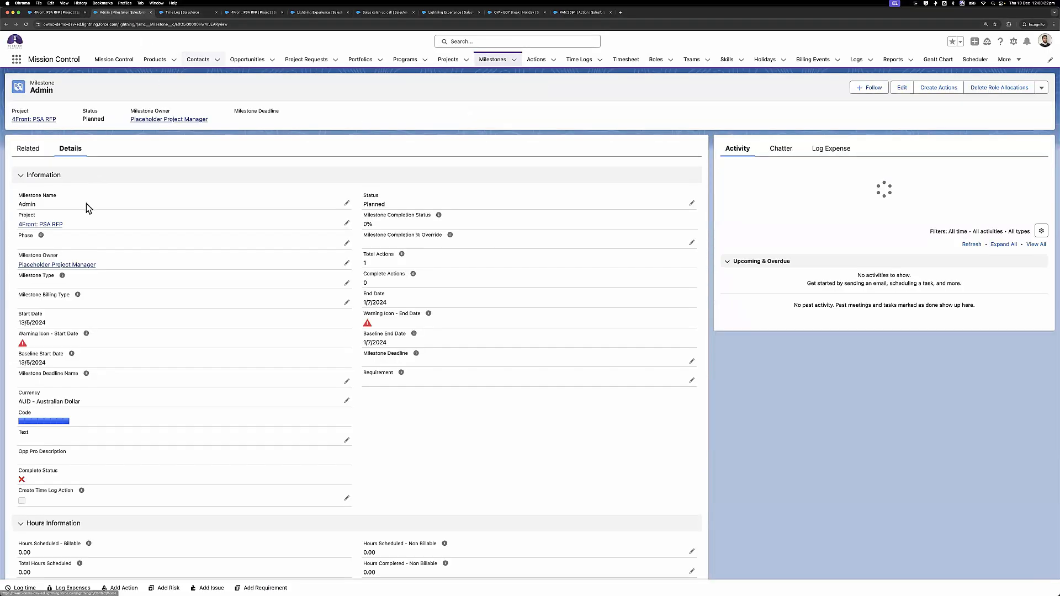
pyautogui.click(49, 225)
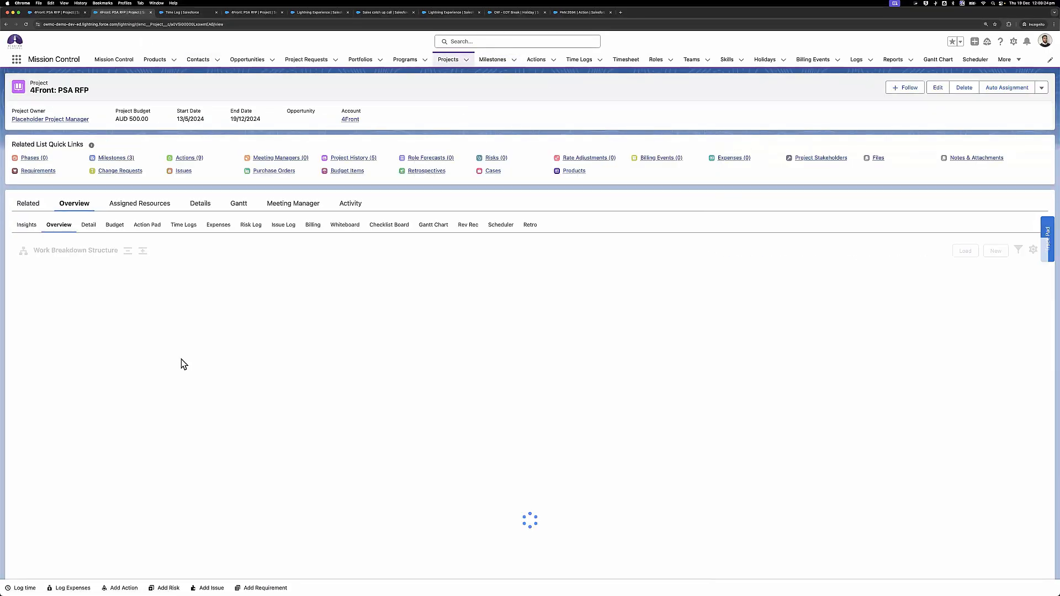
pyautogui.scroll(-5, 261, 464)
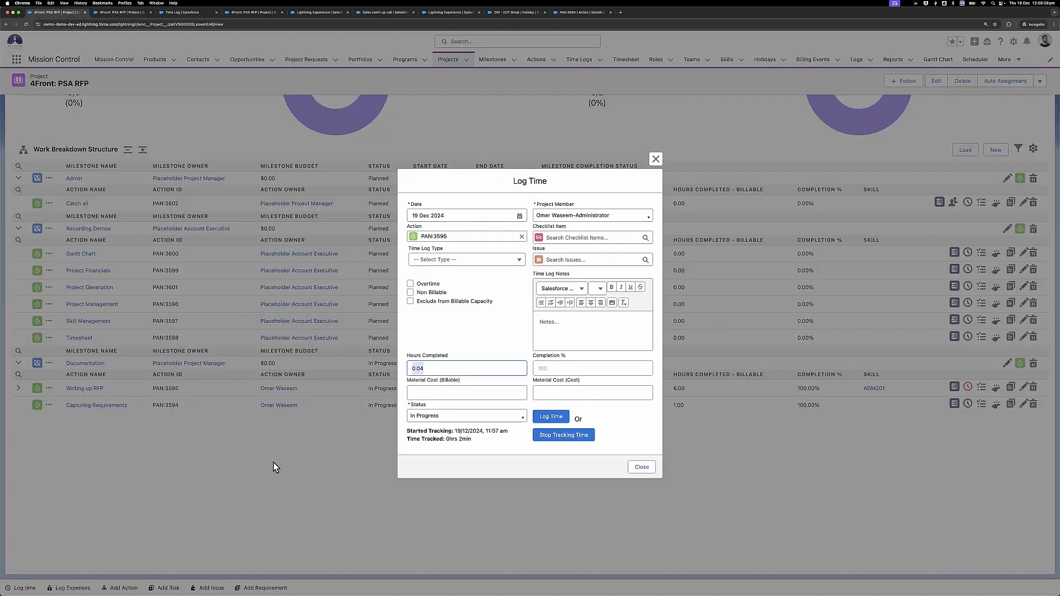
pyautogui.click(499, 439)
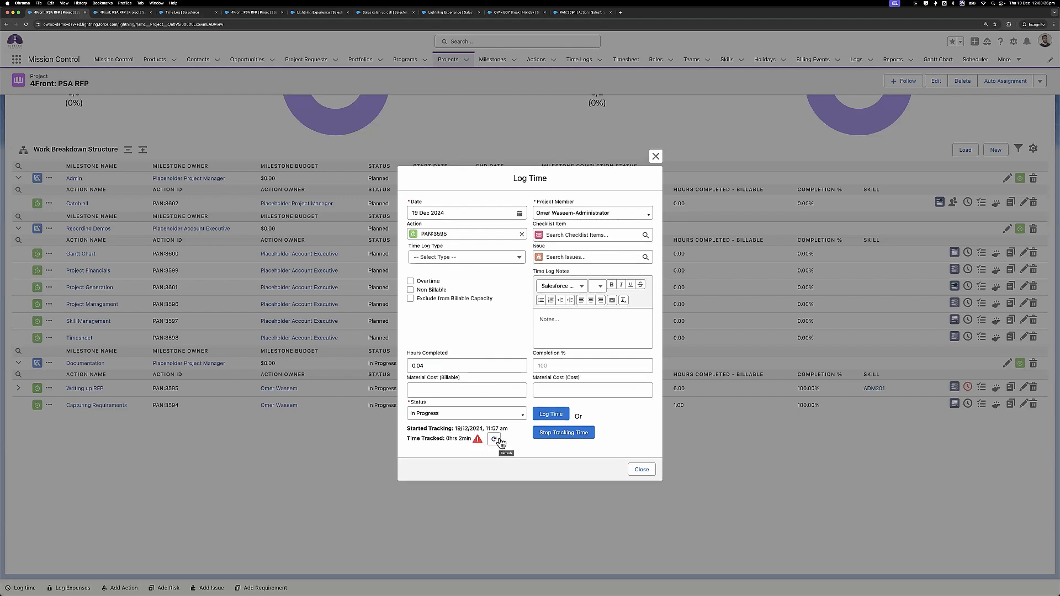
# Refresh the tracked time in the Writing up RFP action's Log Time form, and reopen the form to recheck its completed hours.
pyautogui.moveTo(477, 441)
pyautogui.click(493, 439)
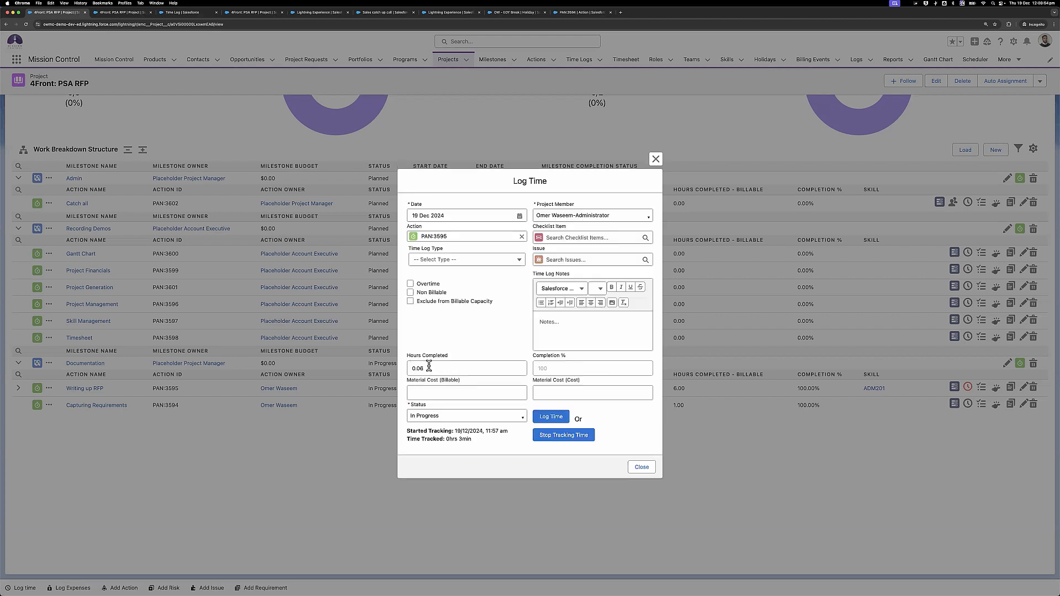
pyautogui.click(635, 469)
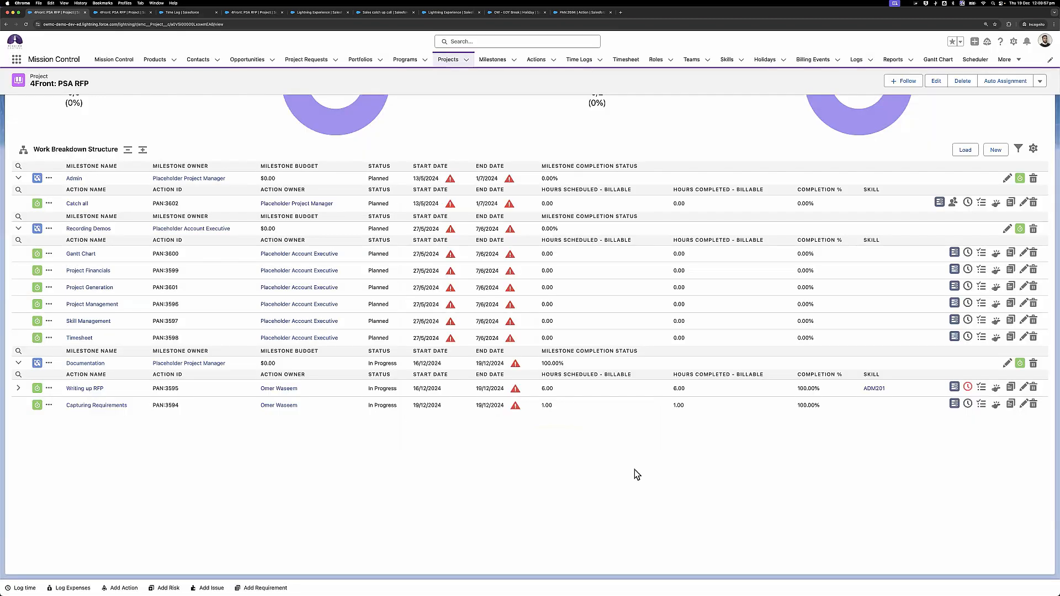
pyautogui.click(967, 388)
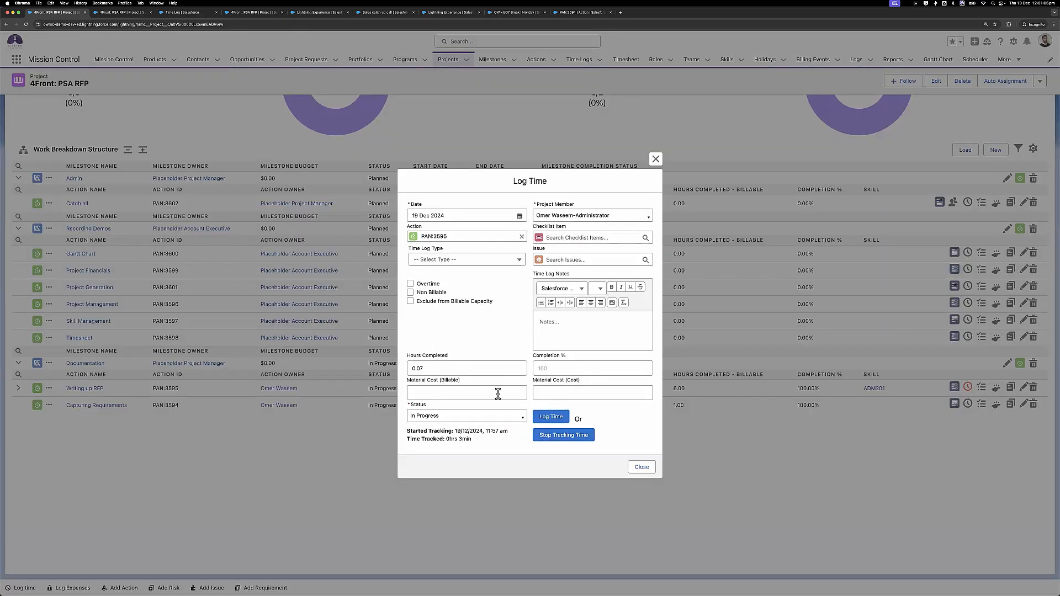
pyautogui.click(642, 468)
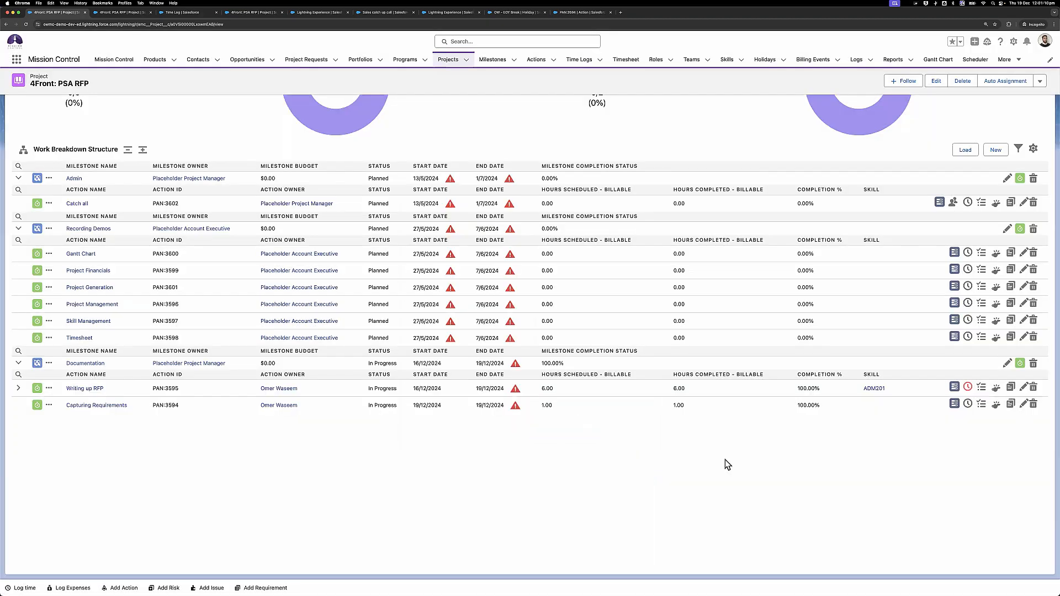
pyautogui.click(967, 387)
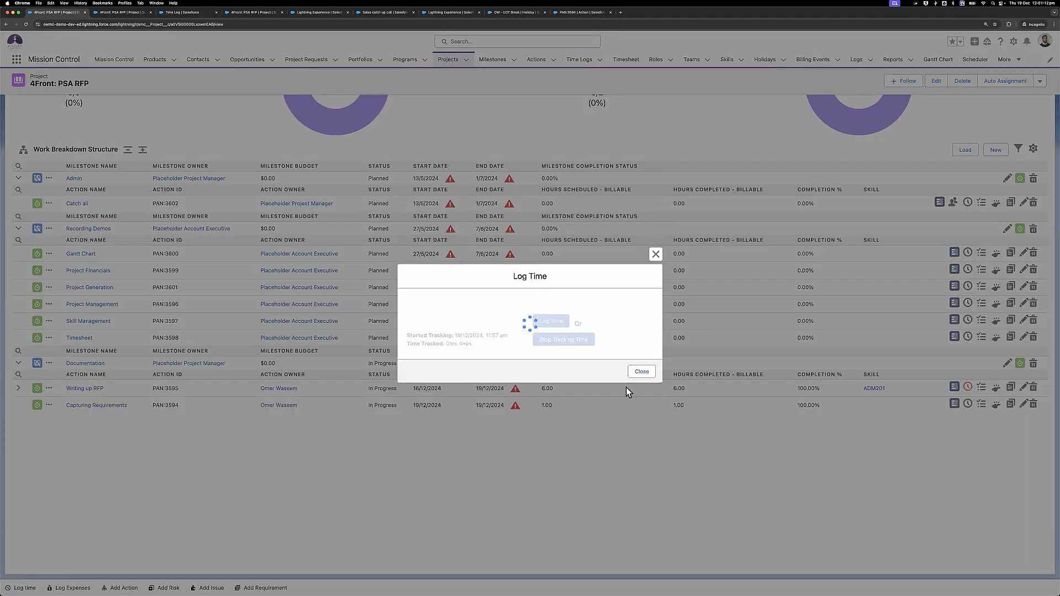
pyautogui.click(546, 418)
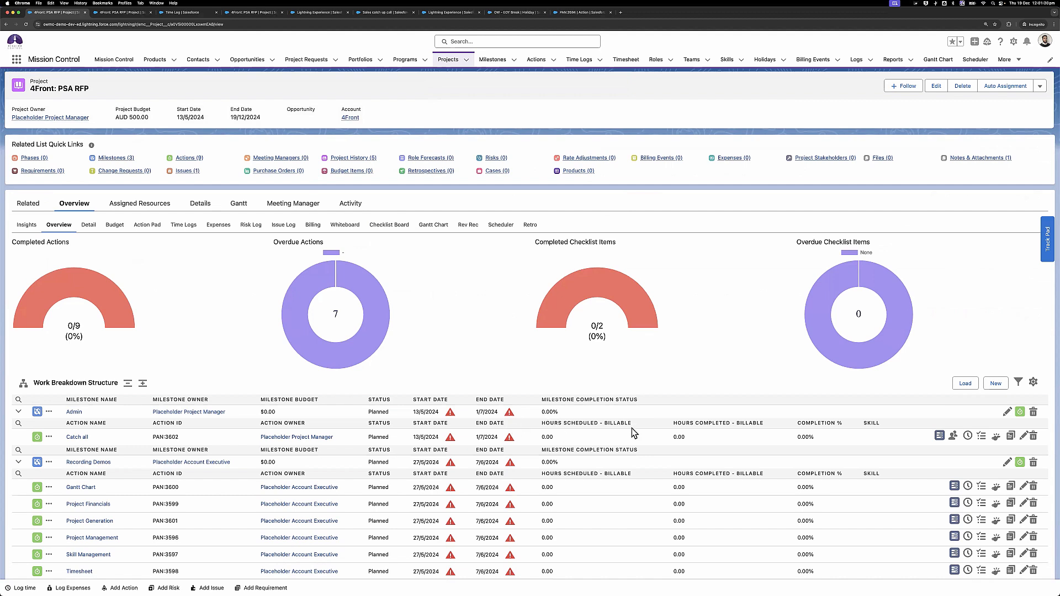
# Switch from the browser to the mirrored Pixel phone window in front of the Demo Time! slide.
pyautogui.hotkey('ctrl', 'Up')
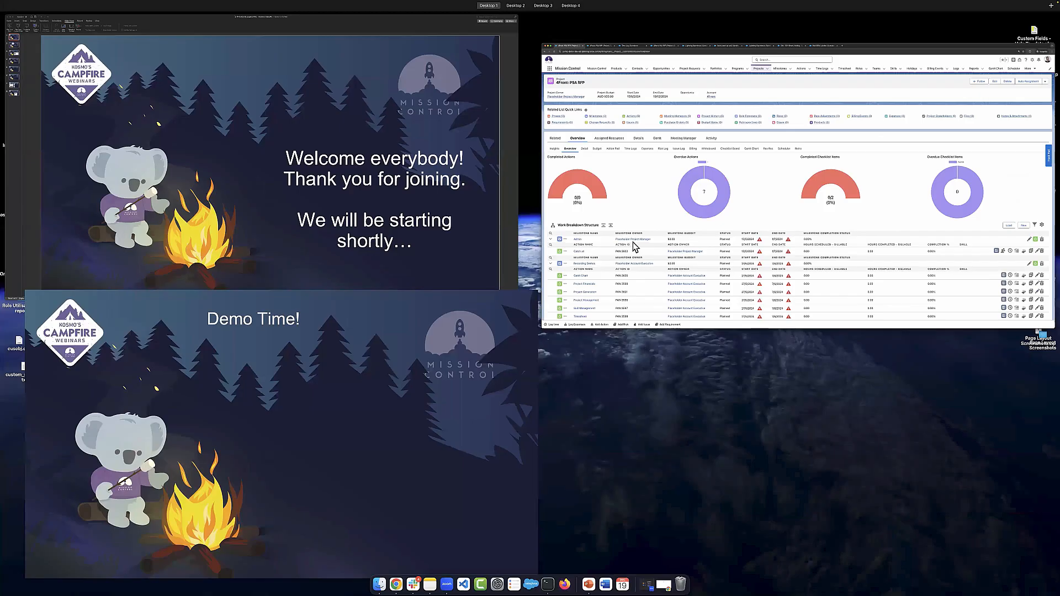
pyautogui.click(632, 242)
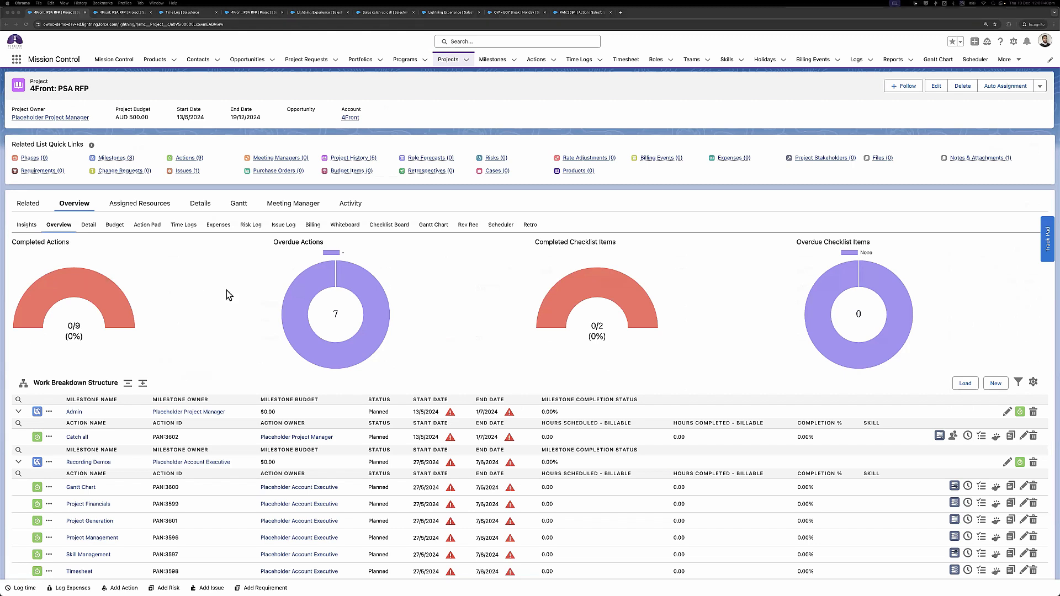
pyautogui.hotkey('ctrl', 'Up')
pyautogui.click(348, 398)
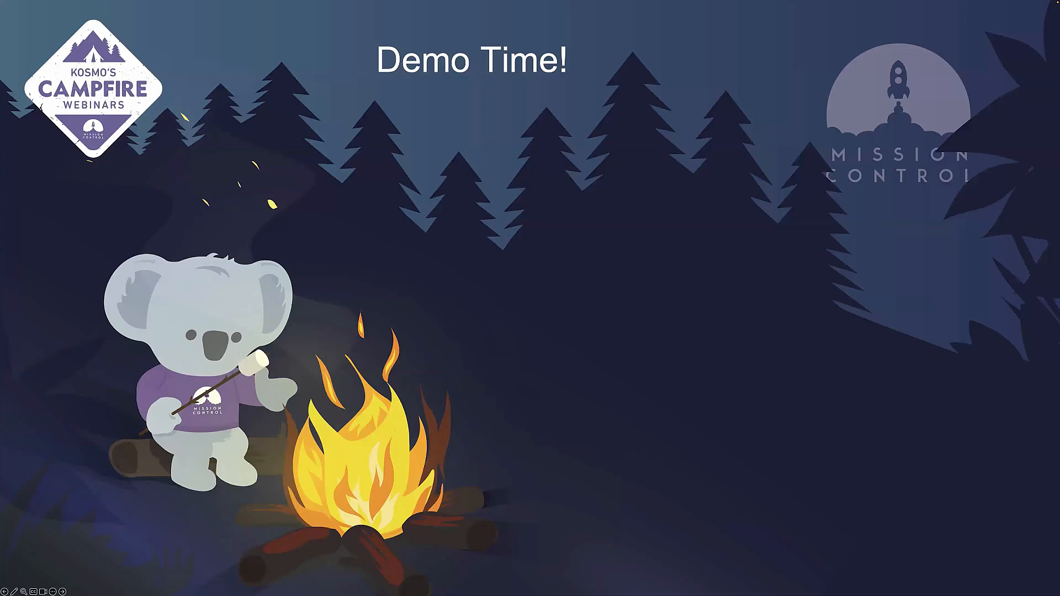
pyautogui.hotkey('ctrl', 'Up')
pyautogui.press('super+Tab')
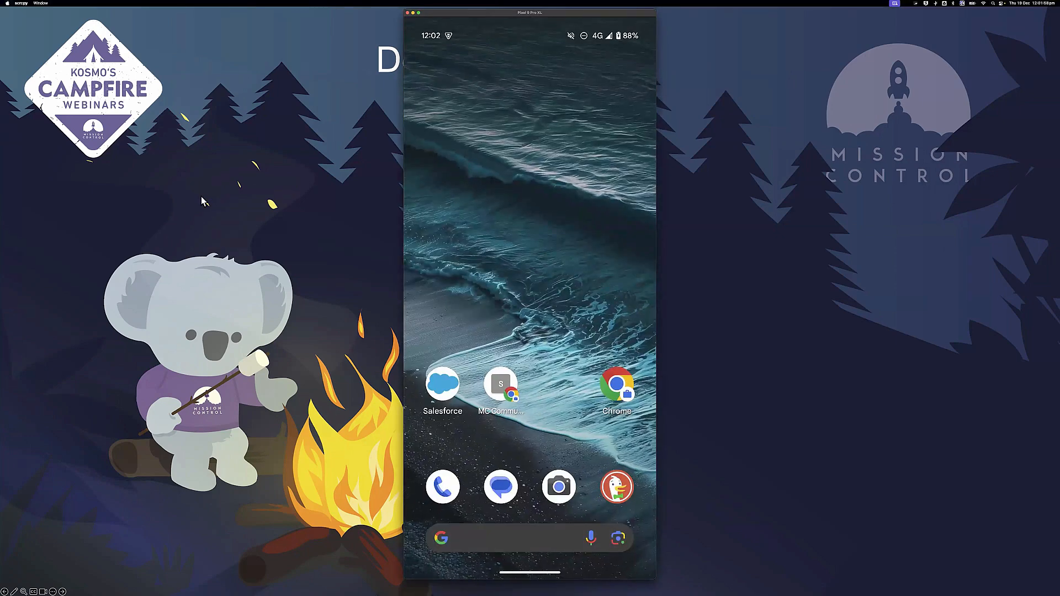
# Expand and collapse the phone's notifications and quick settings, and move the mirrored phone window clear of the slide's title.
pyautogui.press('super+n')
pyautogui.press('super+n')
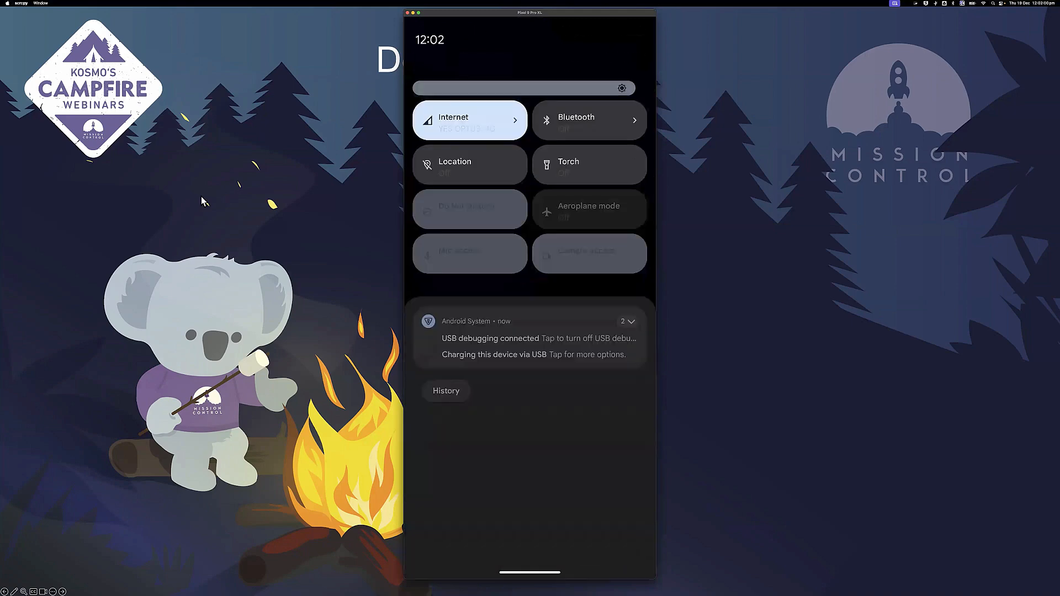
pyautogui.press('super+shift+n')
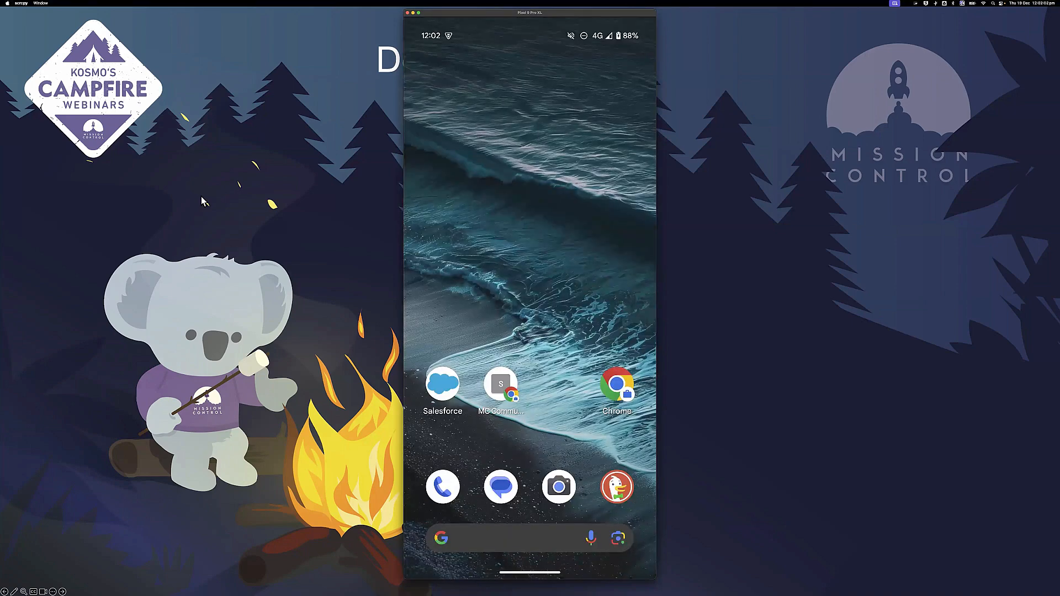
pyautogui.moveTo(461, 13); pyautogui.dragTo(472, 15)
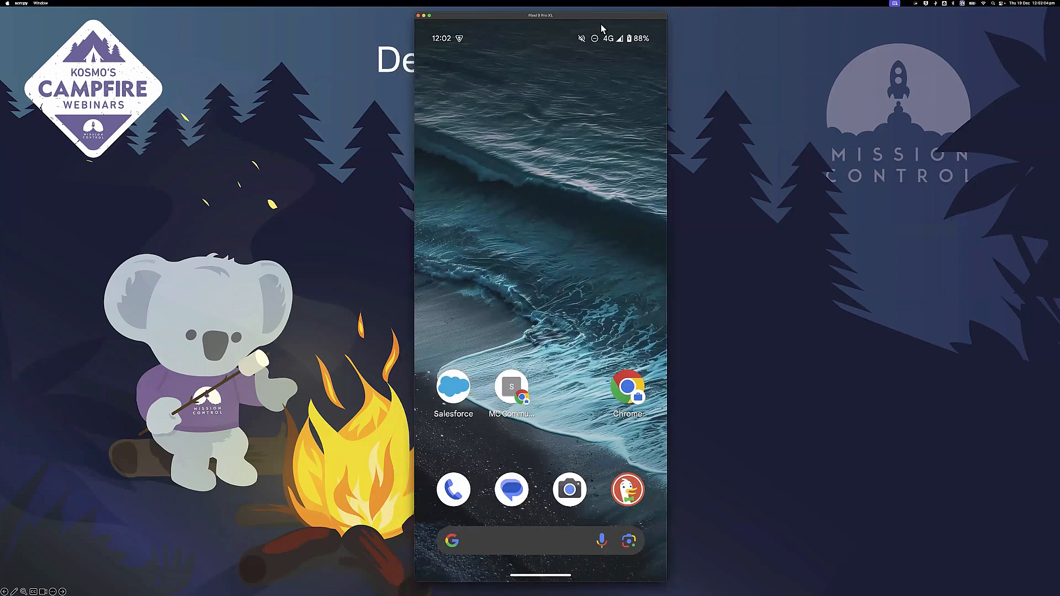
pyautogui.moveTo(601, 24); pyautogui.dragTo(627, 16)
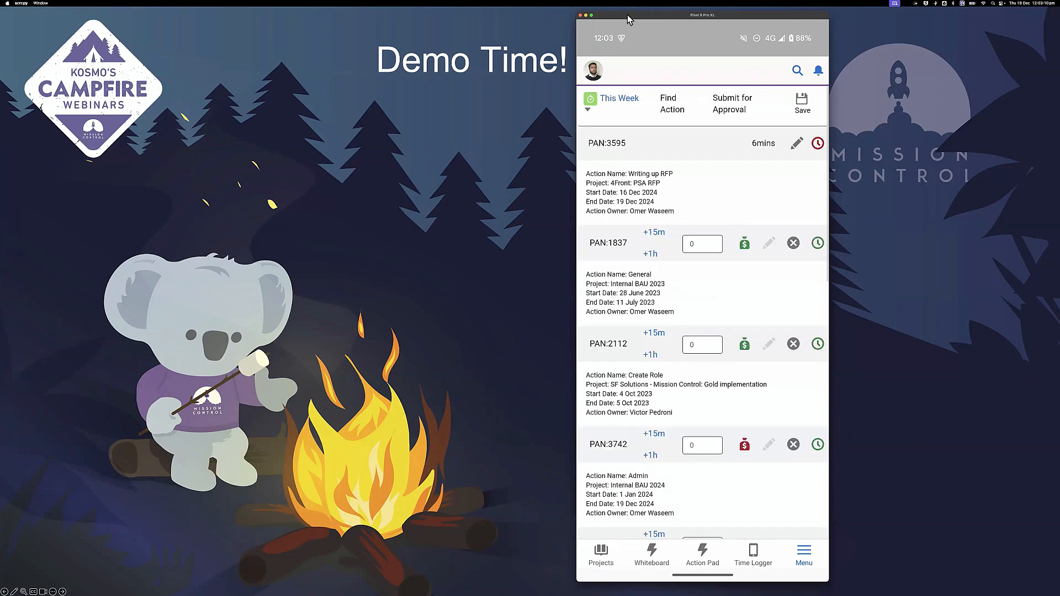
# Look through this week's actions in the mobile Time Logger, and switch to Last Week to look through its actions.
pyautogui.scroll(-10, 627, 15)
pyautogui.scroll(10, 628, 15)
pyautogui.click(589, 111)
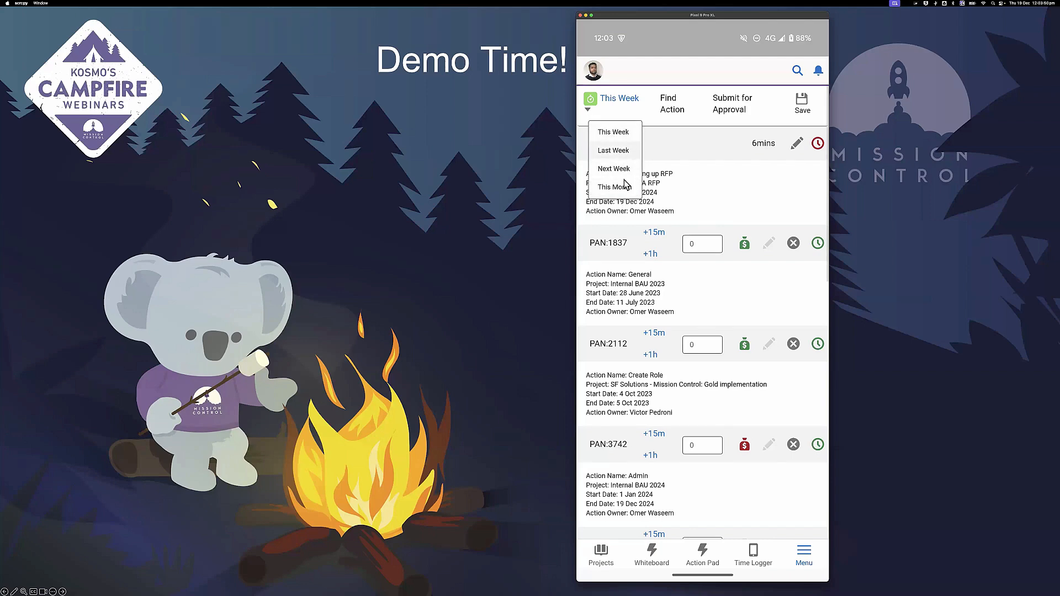
pyautogui.click(613, 151)
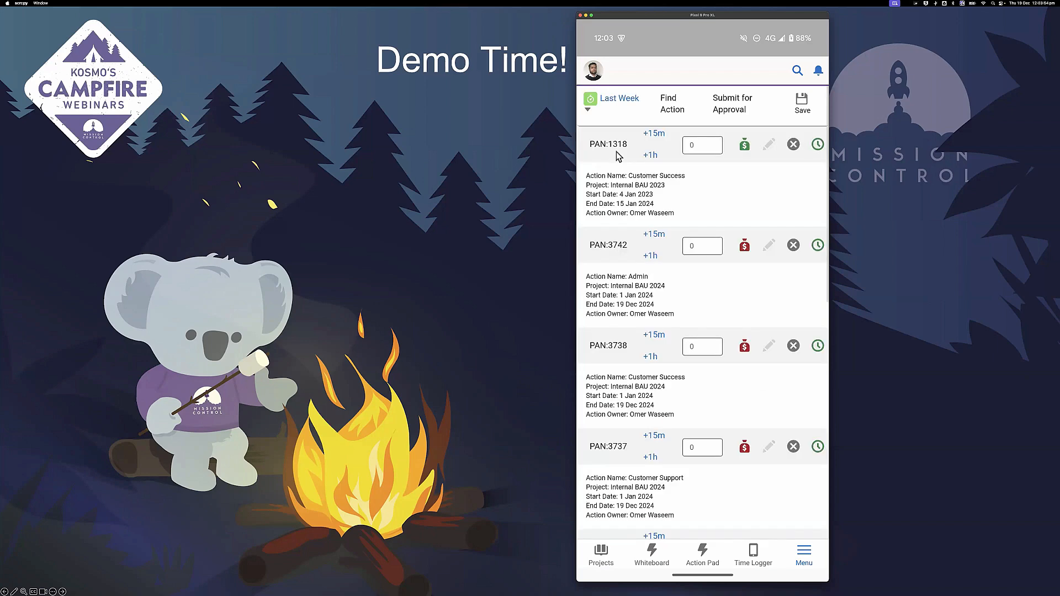
pyautogui.scroll(-5, 706, 214)
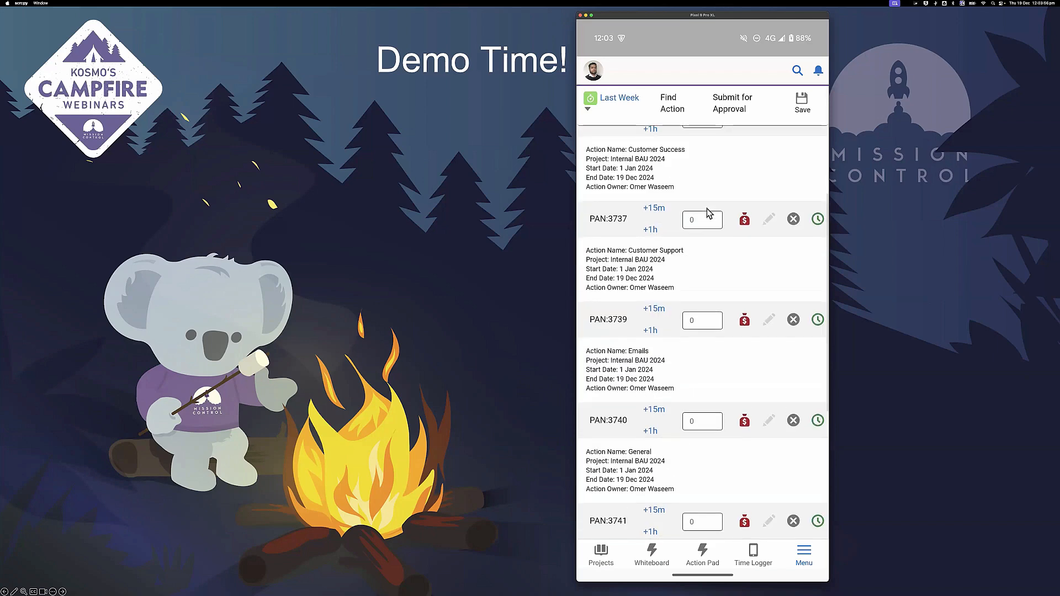
pyautogui.scroll(5, 707, 213)
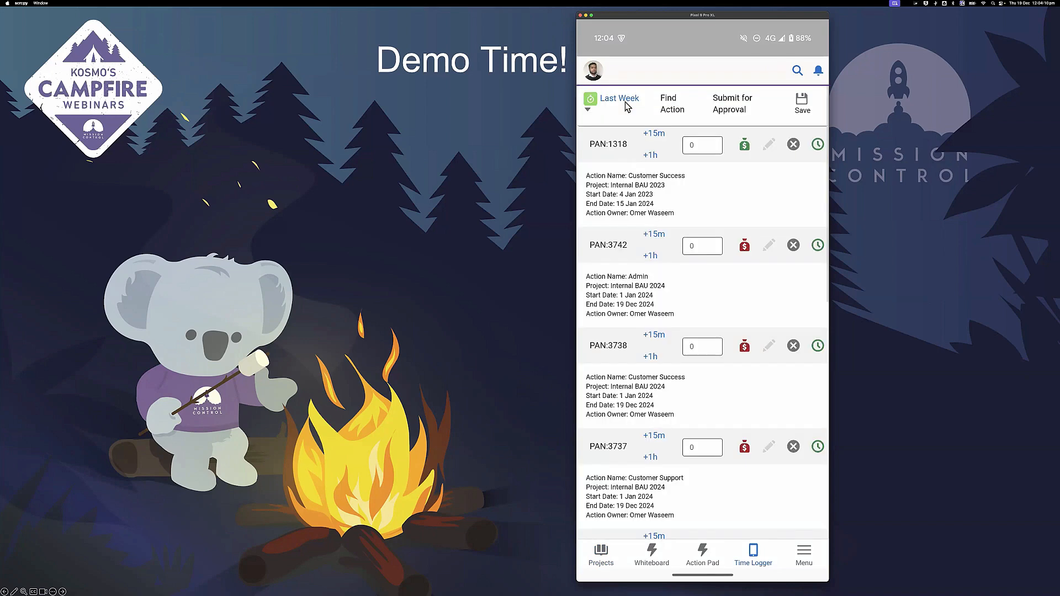
# Return the Time Logger to This Week, check the available period options, and look through the listed actions.
pyautogui.click(603, 122)
pyautogui.click(617, 137)
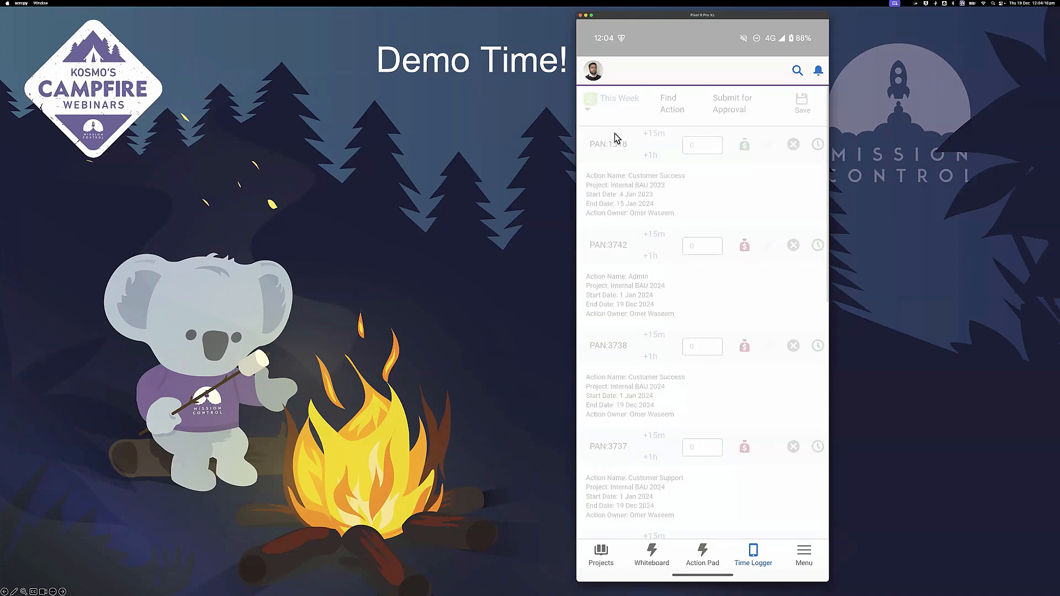
pyautogui.click(589, 111)
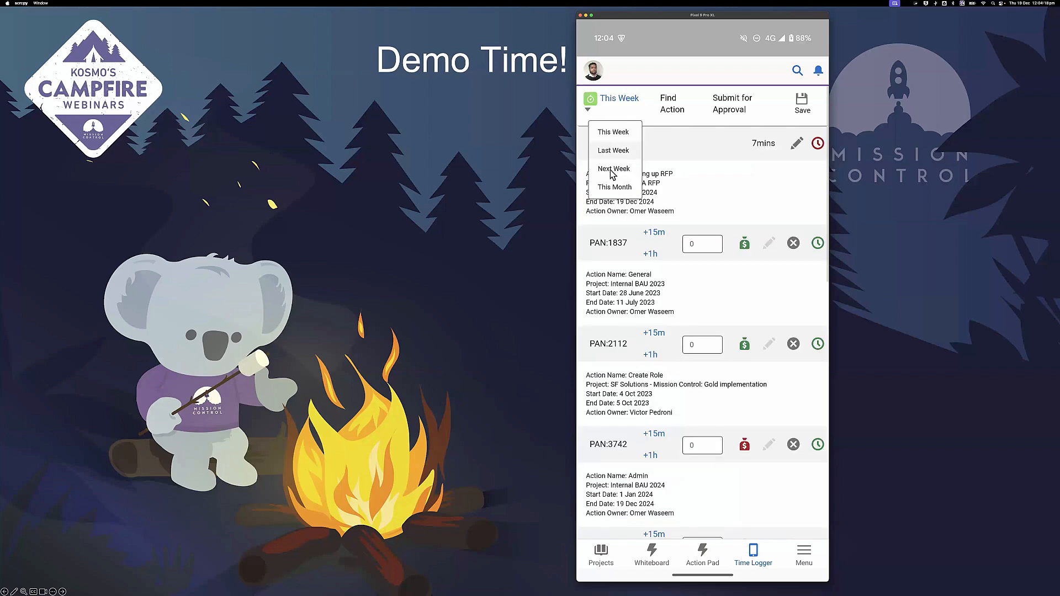
pyautogui.click(612, 117)
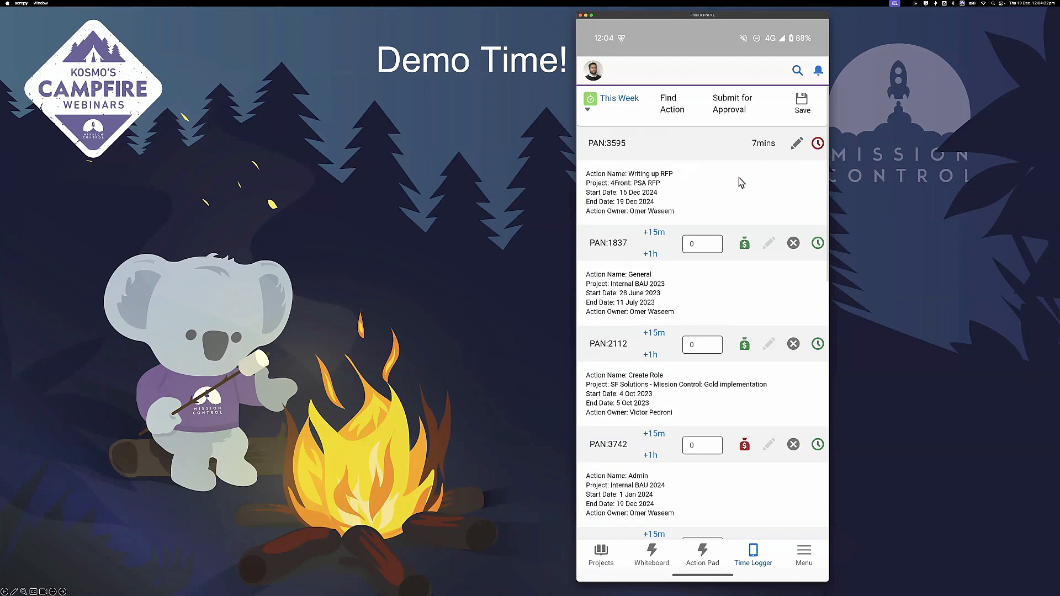
pyautogui.scroll(-3, 740, 181)
pyautogui.scroll(2, 734, 199)
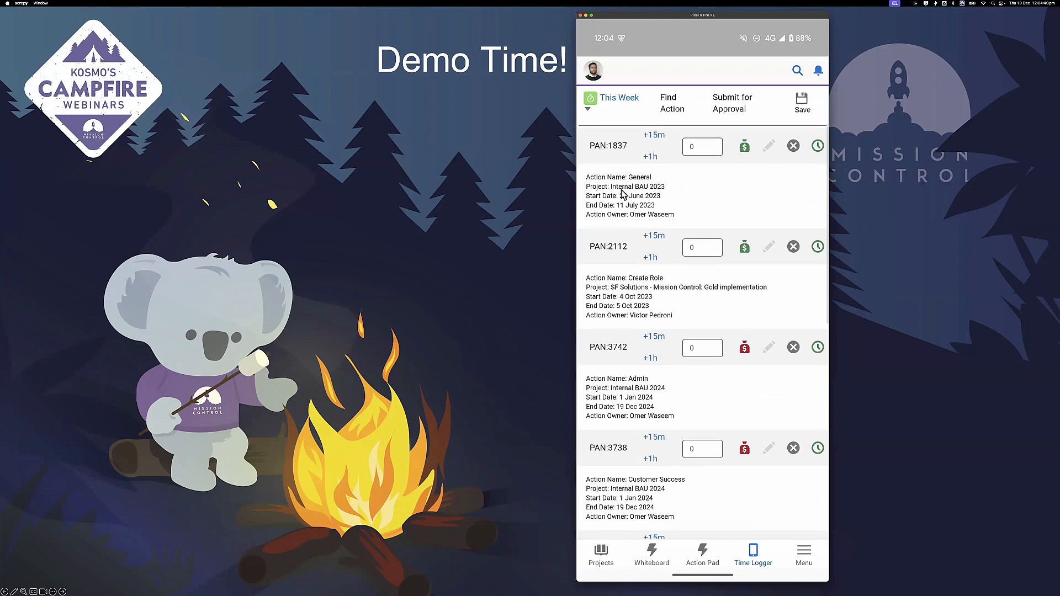
# Enter 1.5 hours for the General action PAN:1837, and increase it by 1 hour and 15 minutes to 2.75.
pyautogui.click(704, 149)
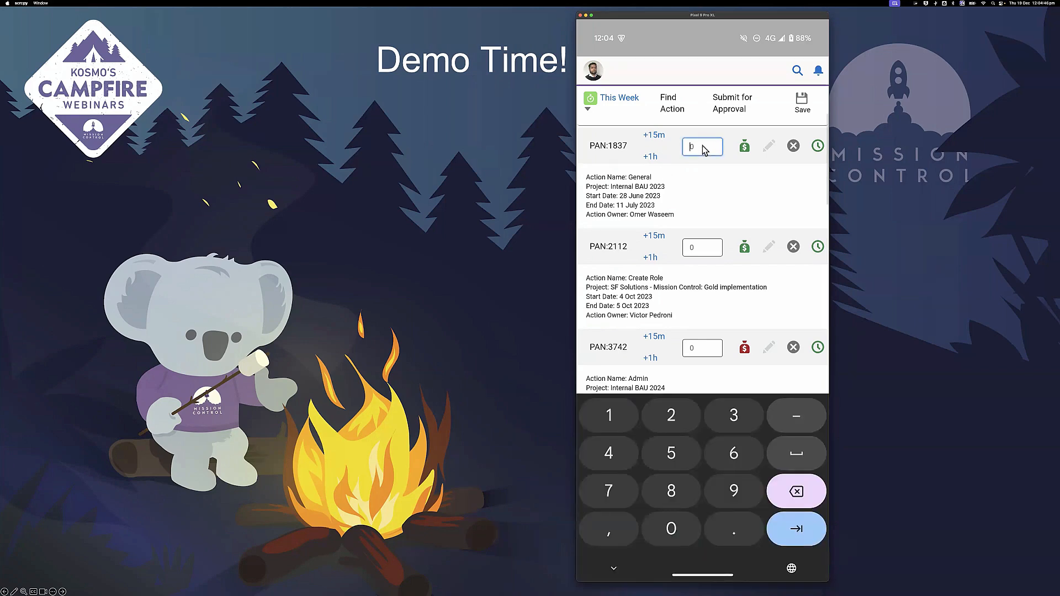
pyautogui.write('1.5')
pyautogui.click(711, 169)
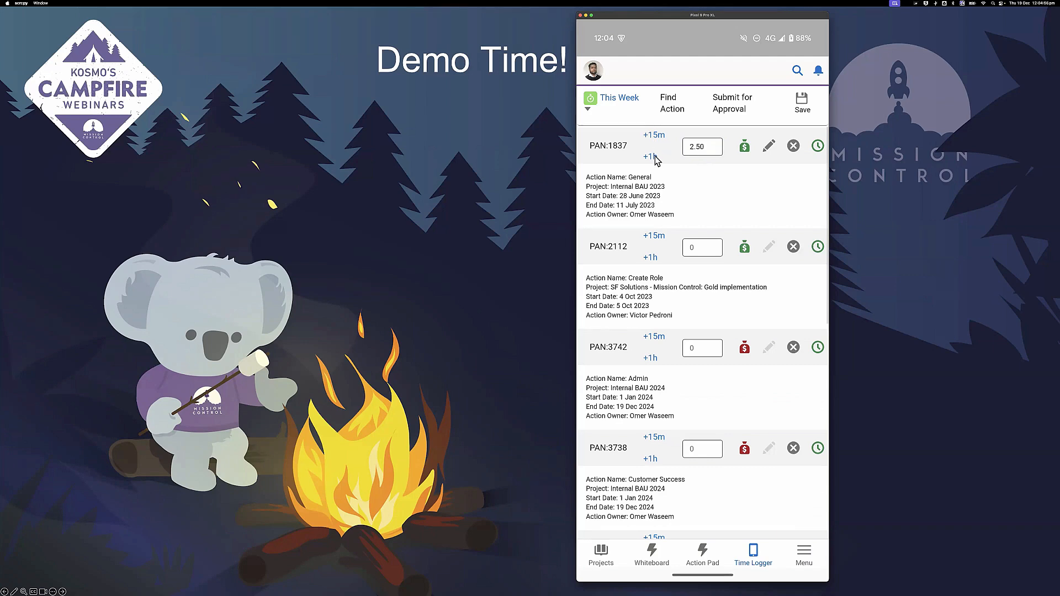
pyautogui.click(654, 138)
# Clear the hours entered for the General action PAN:1837.
pyautogui.click(701, 150)
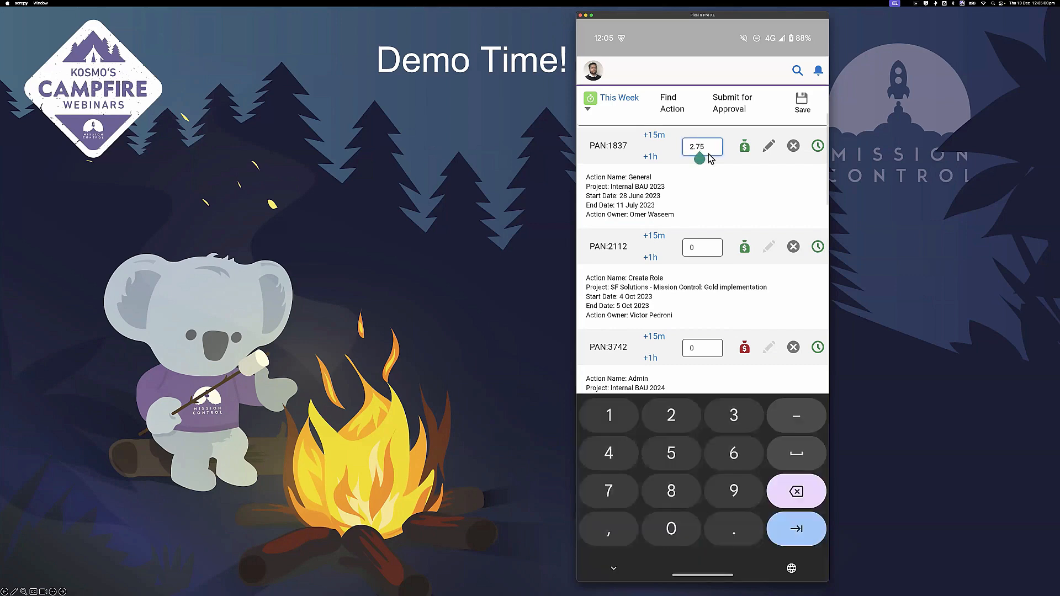
pyautogui.press('BackSpace')
pyautogui.press('BackSpace')
pyautogui.press('BackSpace')
pyautogui.press('BackSpace')
pyautogui.click(720, 178)
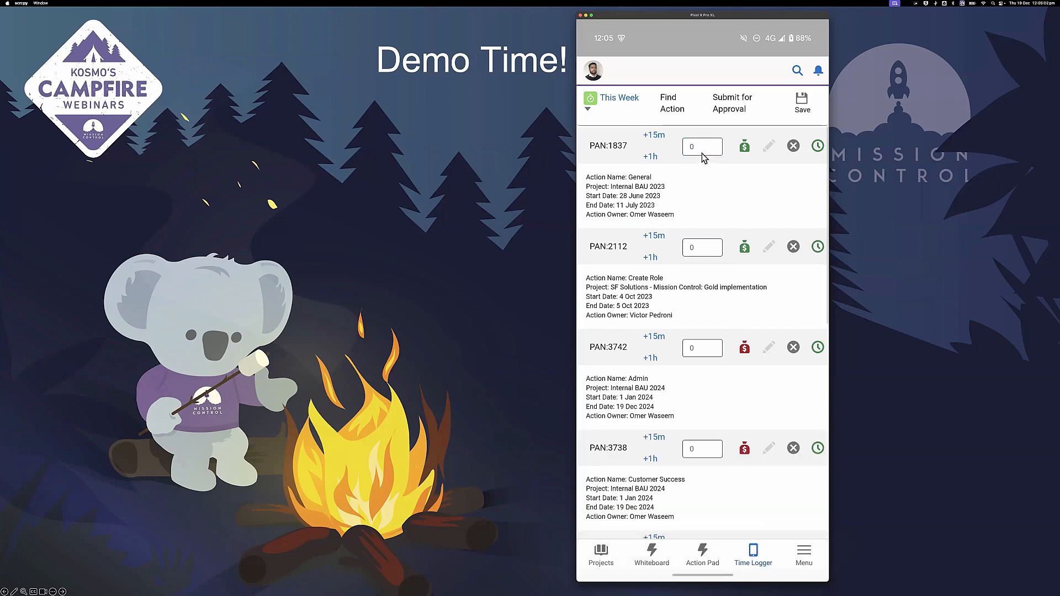
# Set the General action PAN:1837 to 1.50 hours with the quick 1-hour and 15-minute increments.
pyautogui.click(703, 154)
pyautogui.click(655, 146)
pyautogui.click(657, 138)
pyautogui.click(651, 158)
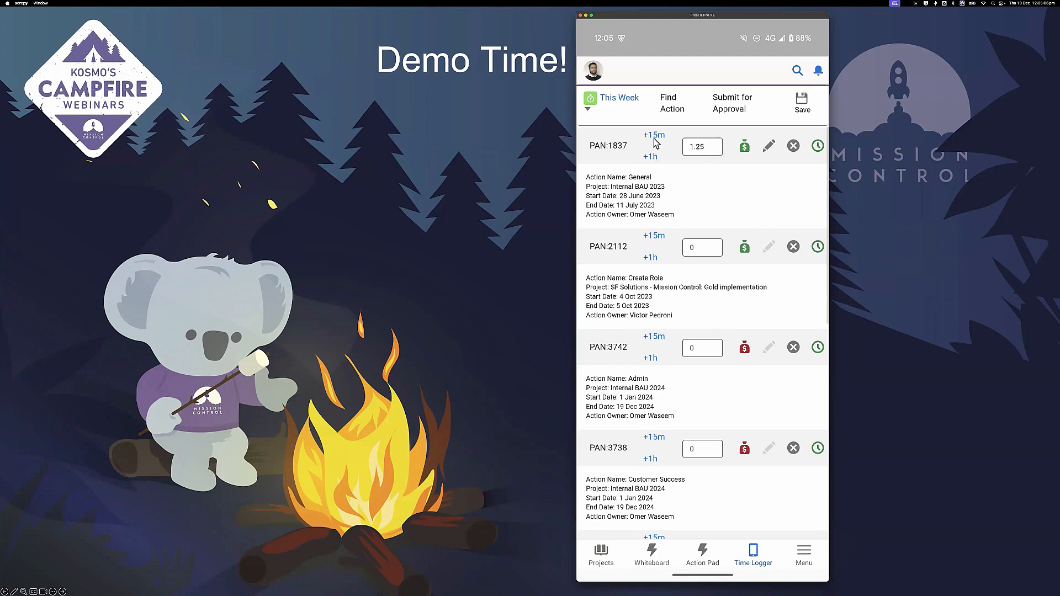
pyautogui.click(657, 139)
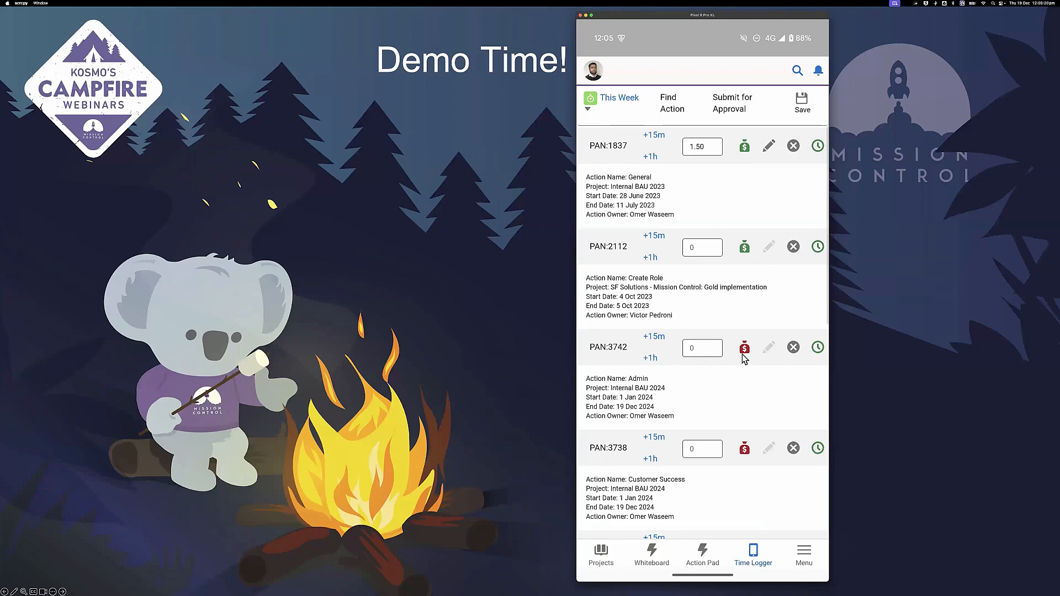
# Toggle the General action PAN:1837's time entry repeatedly between billable and non-billable.
pyautogui.click(745, 150)
pyautogui.click(747, 152)
pyautogui.click(747, 151)
pyautogui.click(747, 152)
pyautogui.click(747, 152)
pyautogui.click(749, 161)
# Add the note "Catch up call" to the General action PAN:1837's time log, and save the time logs.
pyautogui.click(769, 147)
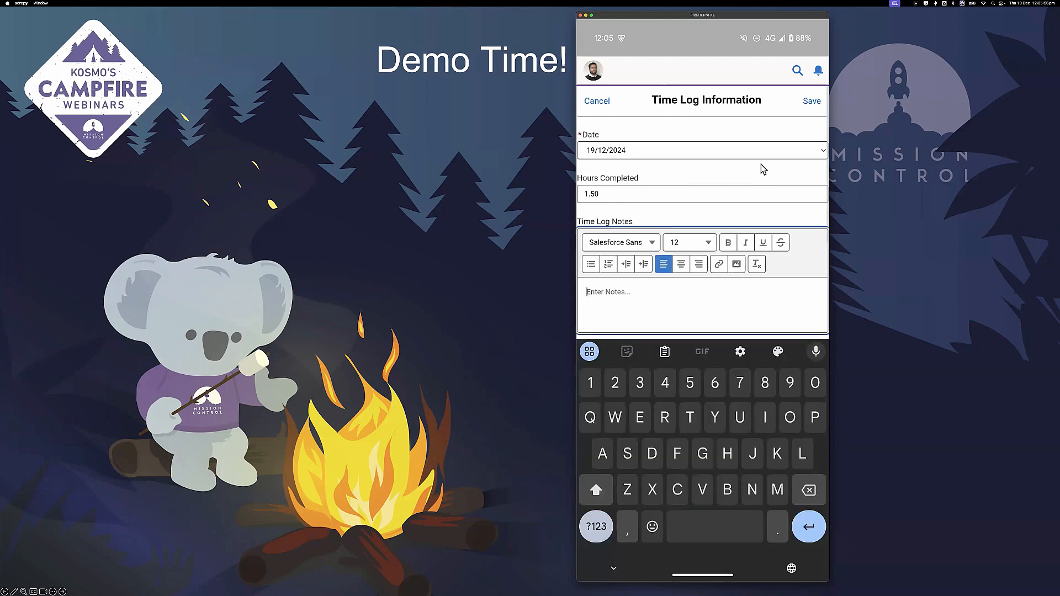
pyautogui.write('Catch up call')
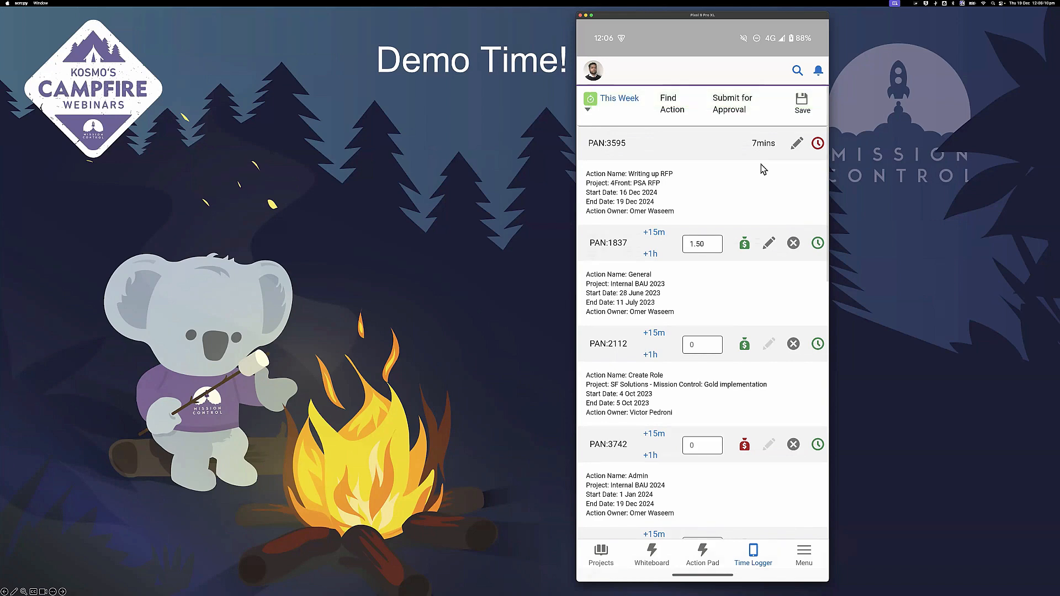
pyautogui.click(800, 105)
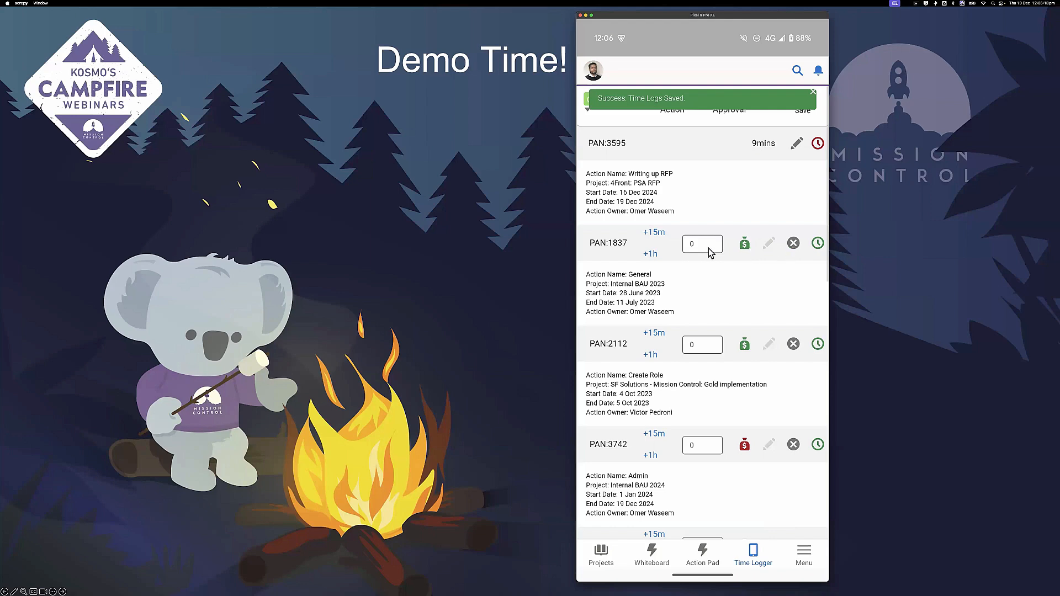
# Add two 15-minute increments to the General action PAN:1837, and clear its time entry.
pyautogui.doubleClick(655, 234)
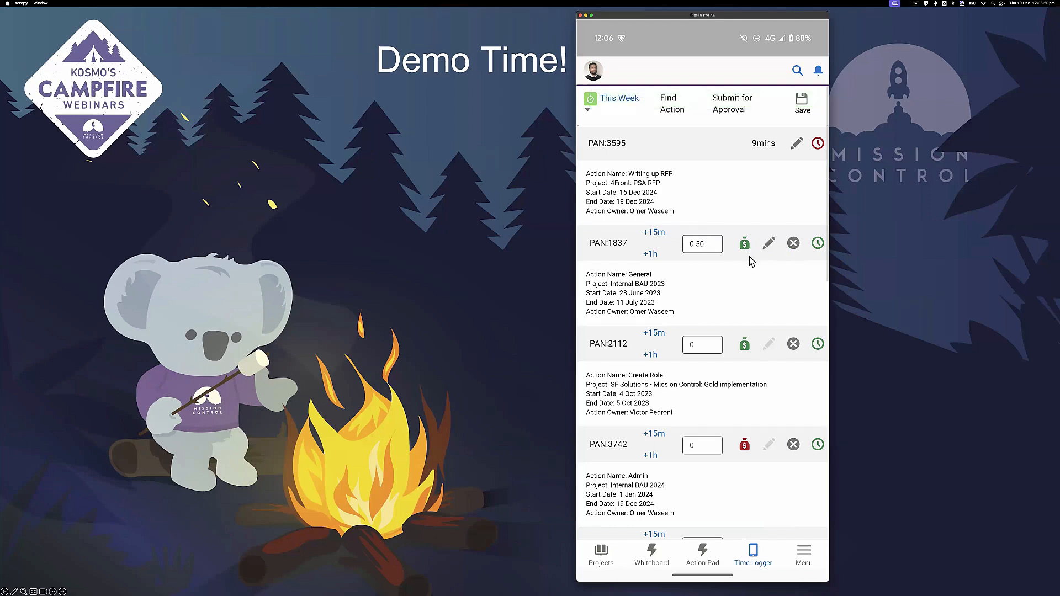
pyautogui.click(788, 246)
# Stop the running timer of the Writing up RFP action PAN:3595, and find its resulting time entry in the list.
pyautogui.click(817, 145)
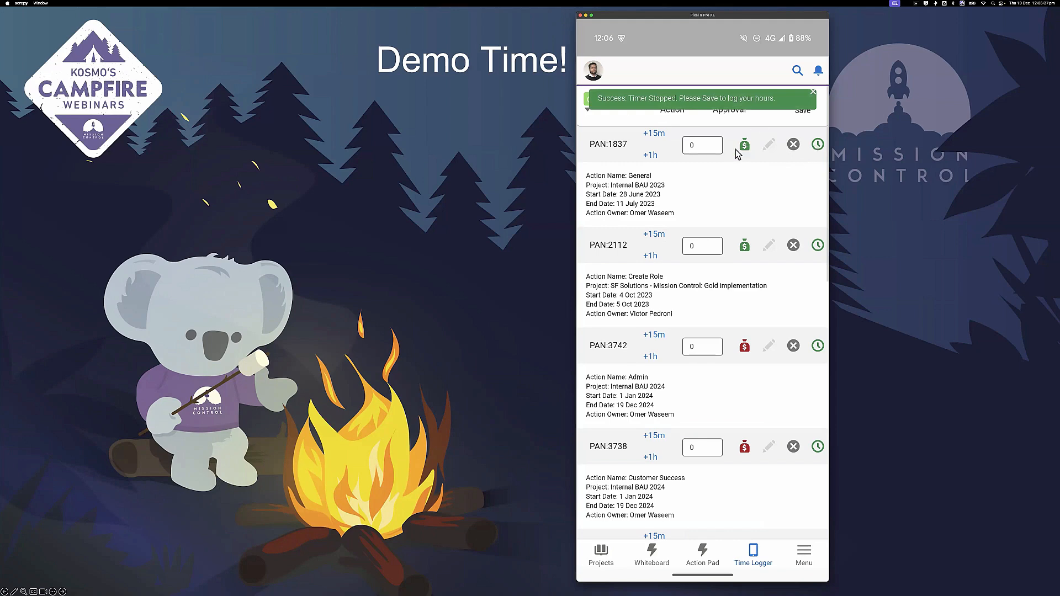
pyautogui.scroll(-5, 772, 257)
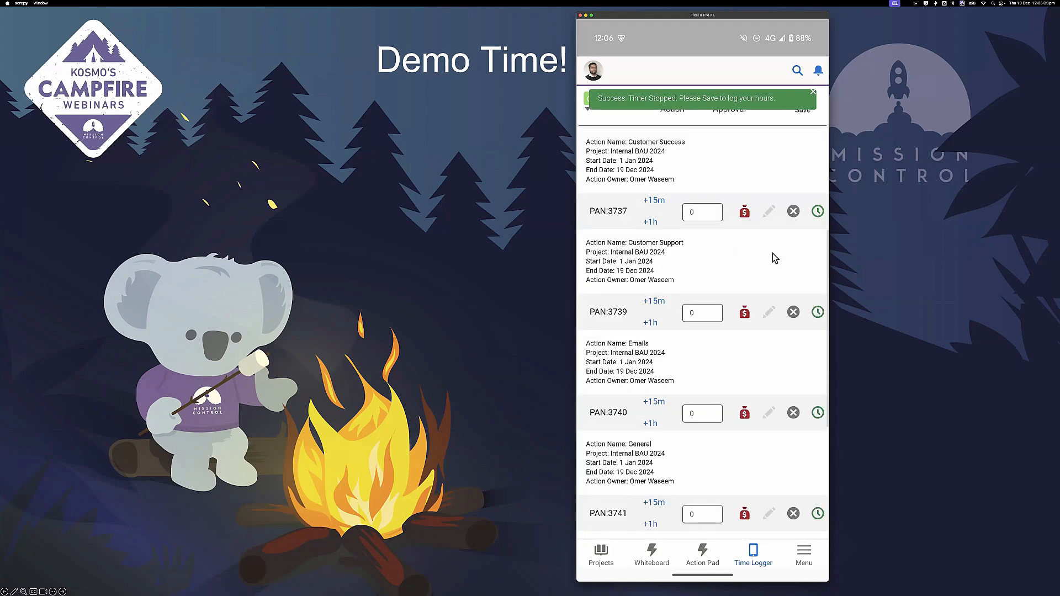
pyautogui.scroll(-4, 772, 253)
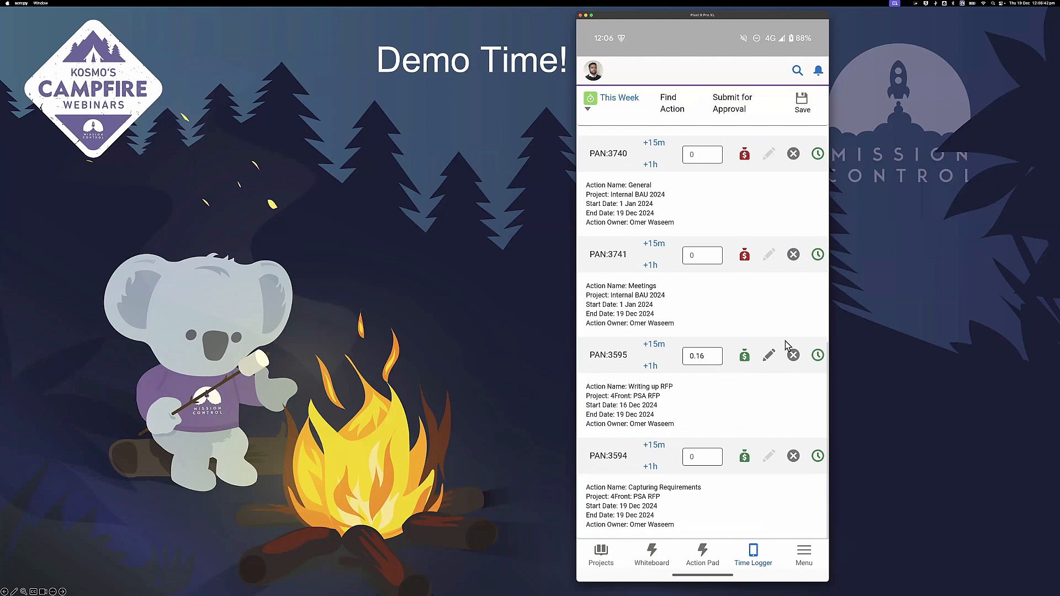
# Save the tracked time entry of the Writing up RFP action PAN:3595.
pyautogui.scroll(3, 768, 358)
pyautogui.click(805, 112)
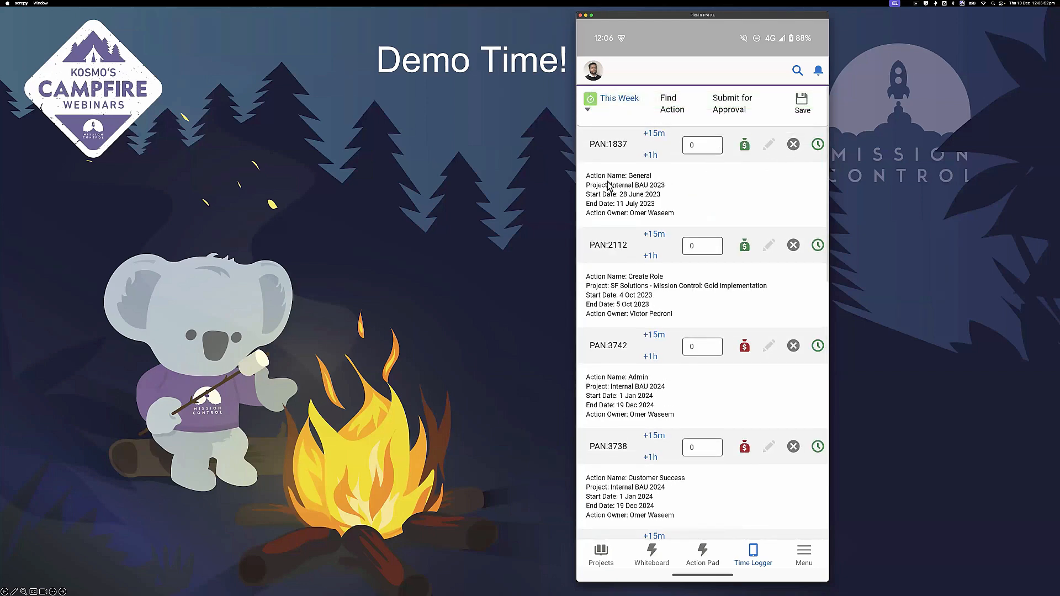
# Add 15 minutes to the General action PAN:1837, view its additional time log information without saving, and look through the action list.
pyautogui.click(655, 134)
pyautogui.click(762, 145)
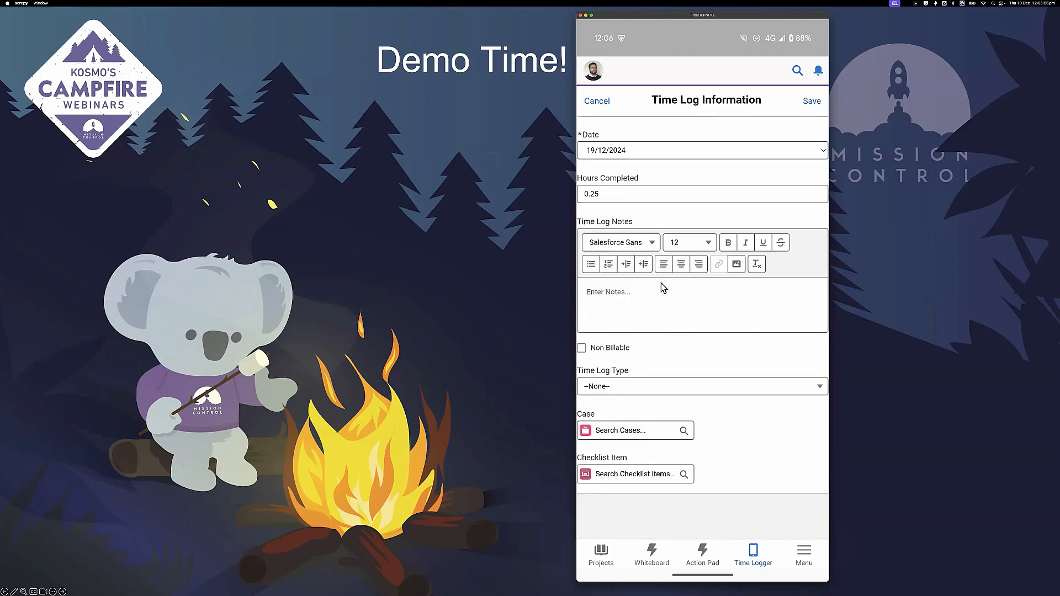
pyautogui.click(601, 101)
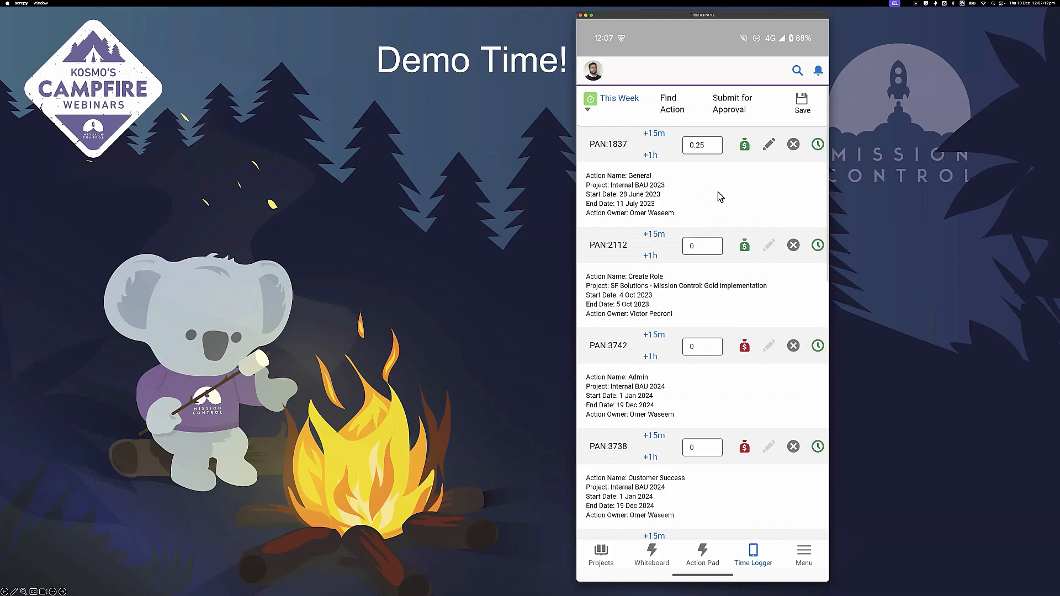
pyautogui.scroll(-5, 718, 192)
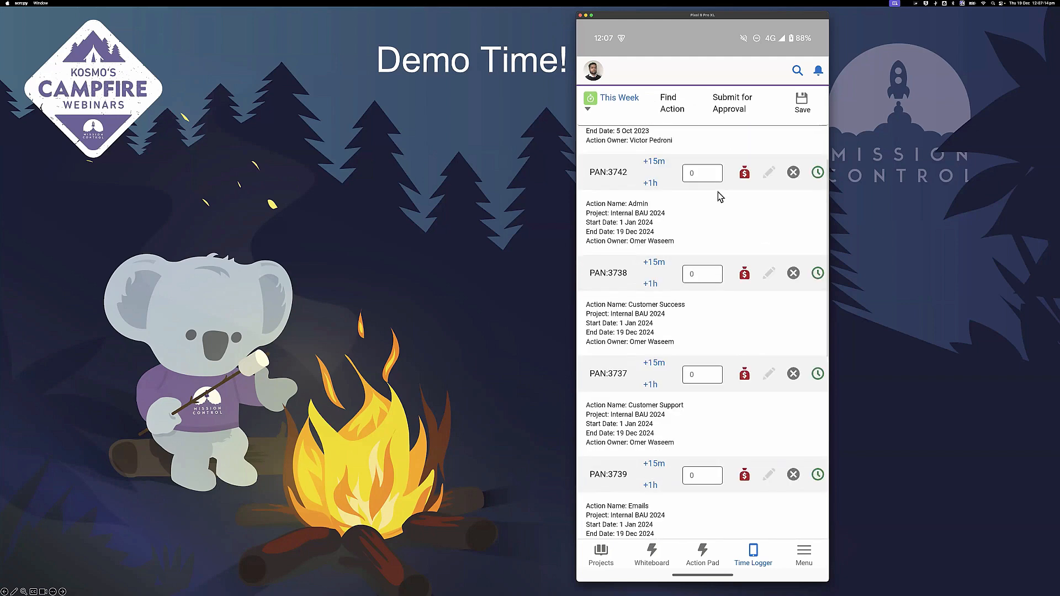
pyautogui.scroll(-3, 720, 196)
pyautogui.scroll(5, 719, 194)
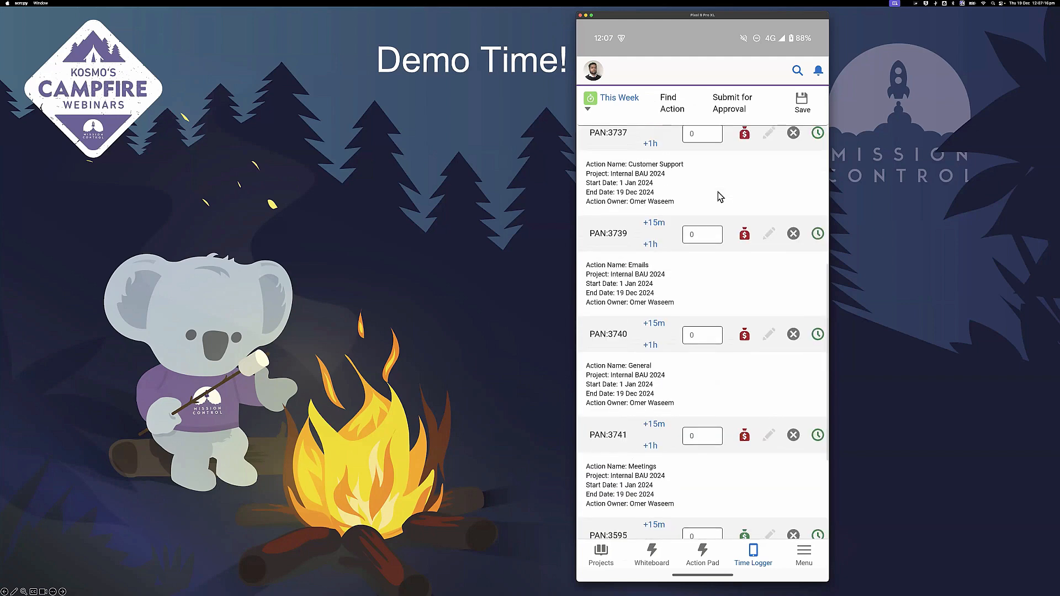
# Open Find Action and review the fields of its time logging form.
pyautogui.click(666, 105)
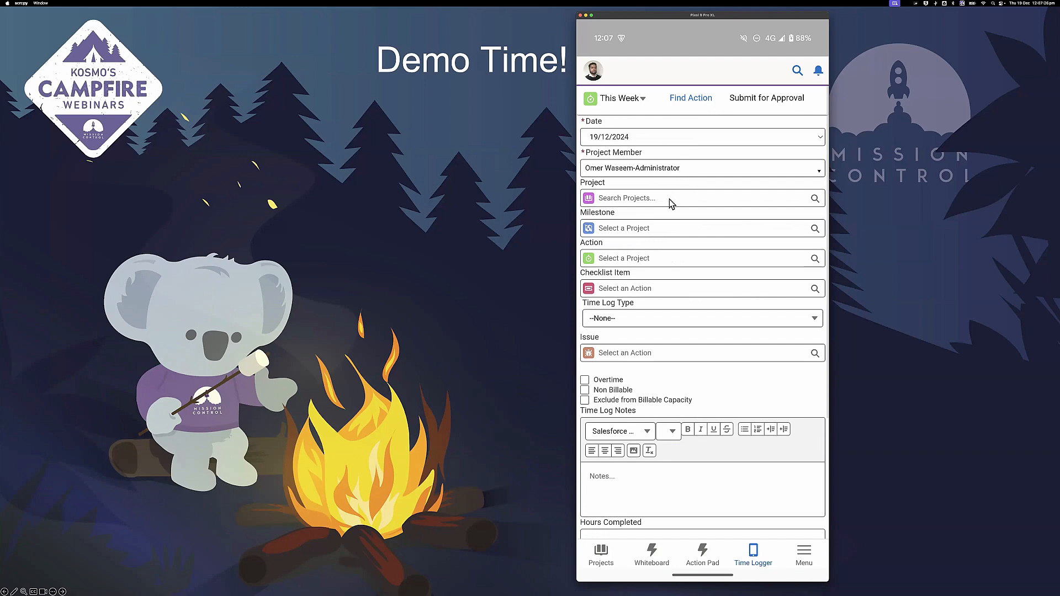
pyautogui.scroll(-2, 669, 204)
pyautogui.scroll(2, 669, 203)
pyautogui.scroll(-5, 670, 204)
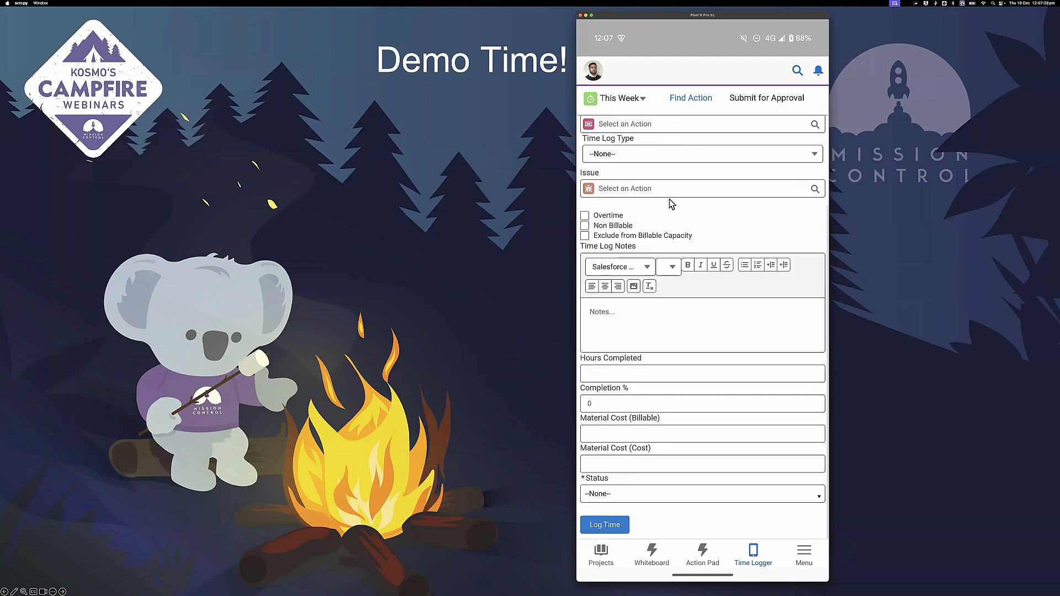
pyautogui.scroll(5, 670, 204)
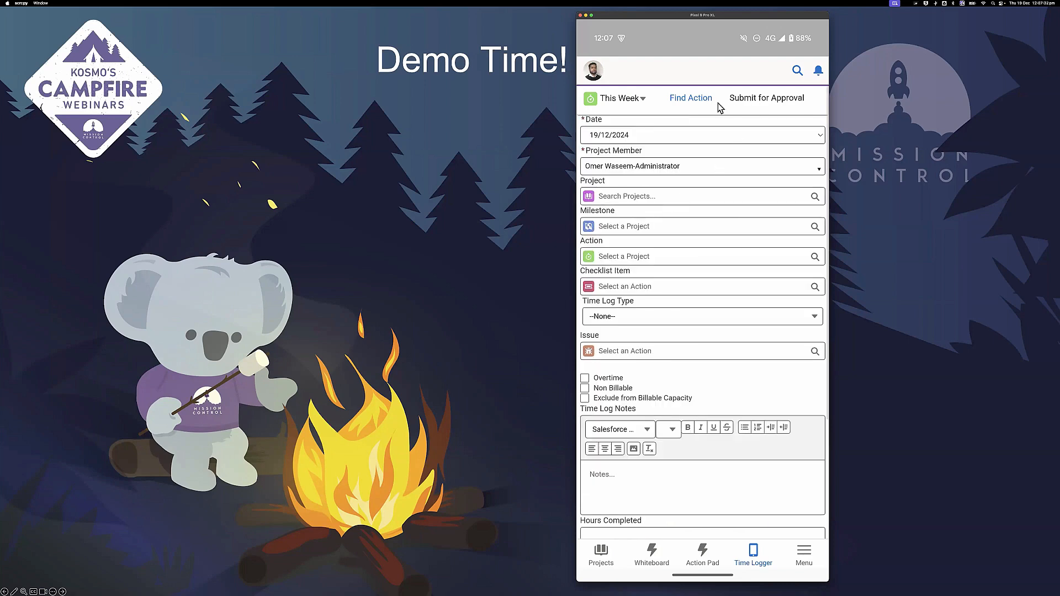
# Choose a different project member in the Find Action form, and review the remaining fields.
pyautogui.click(677, 198)
pyautogui.click(675, 170)
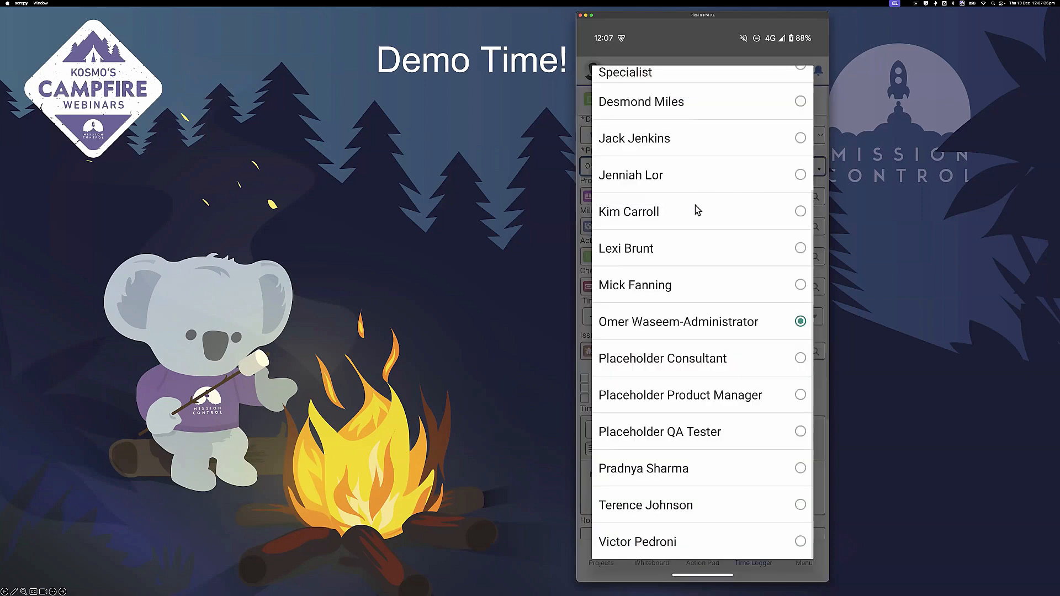
pyautogui.click(695, 205)
pyautogui.scroll(-5, 690, 215)
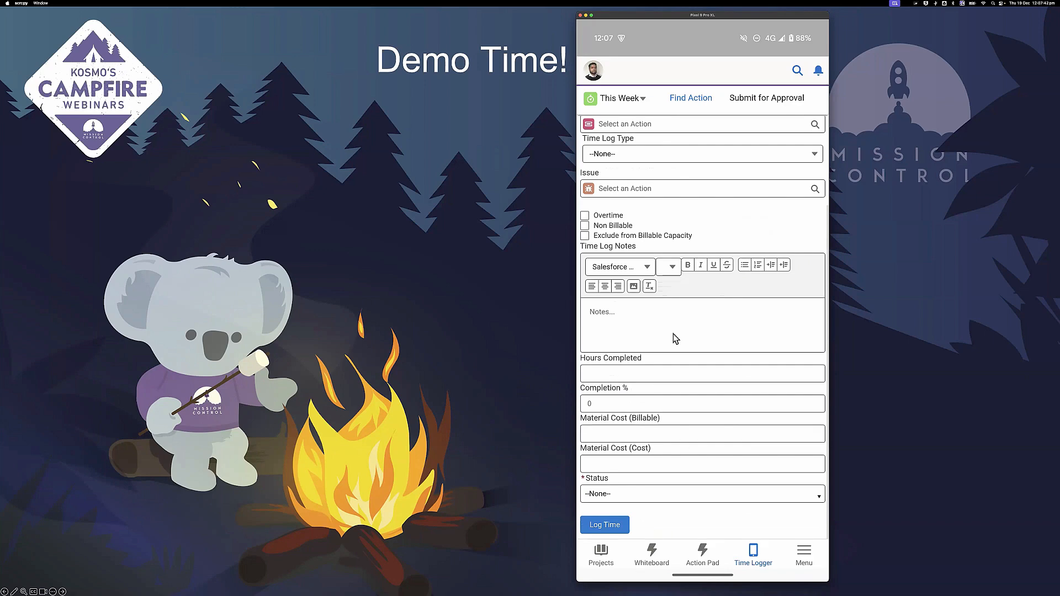
pyautogui.scroll(3, 674, 338)
pyautogui.scroll(-3, 628, 279)
pyautogui.scroll(3, 664, 469)
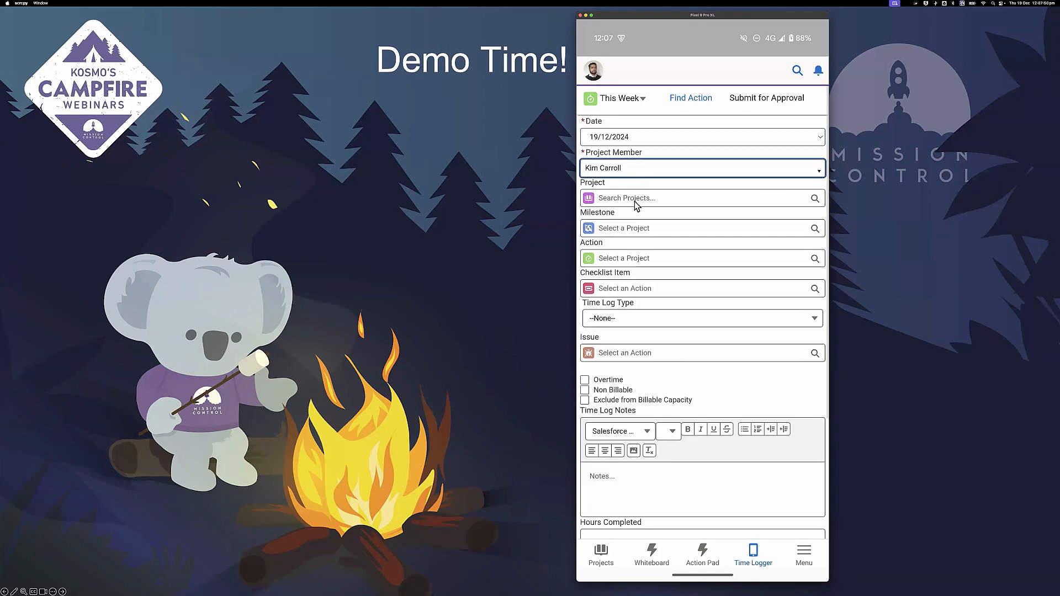
# Check the This Week action list, and return to the Find Action form to look over its fields.
pyautogui.click(609, 99)
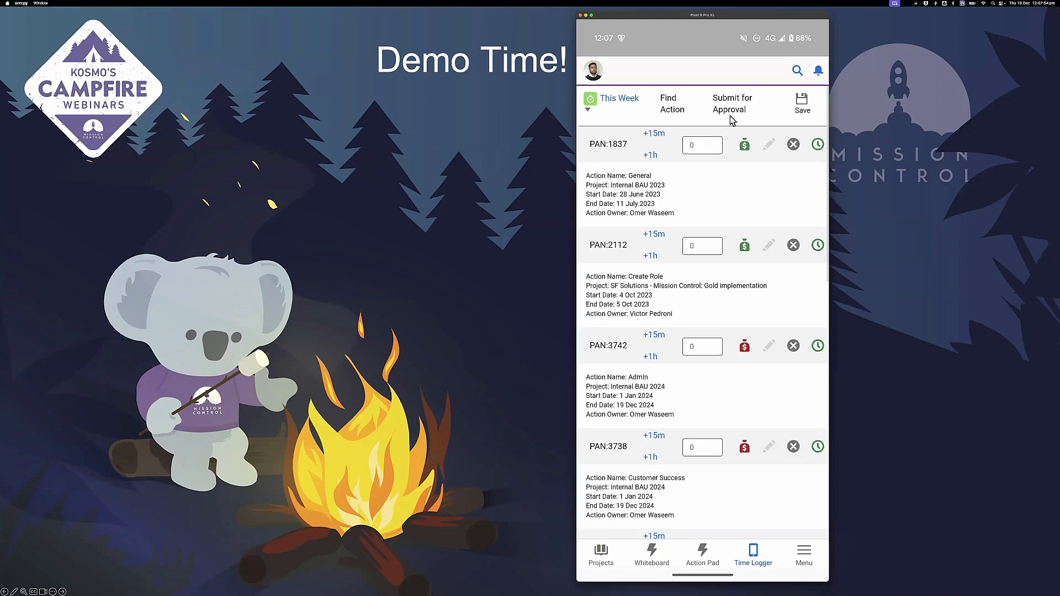
pyautogui.click(672, 106)
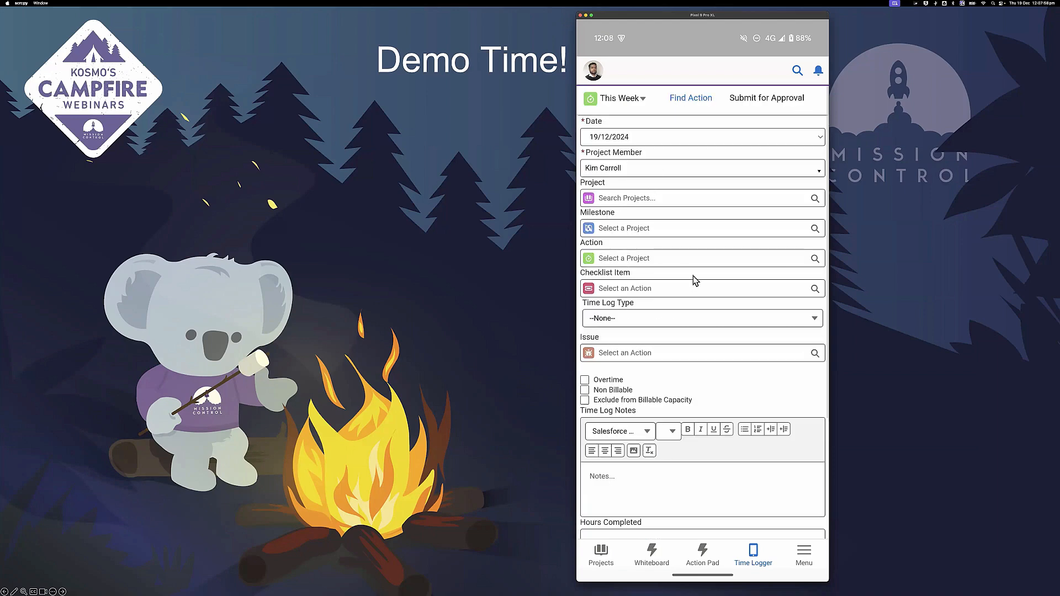
pyautogui.scroll(-3, 694, 276)
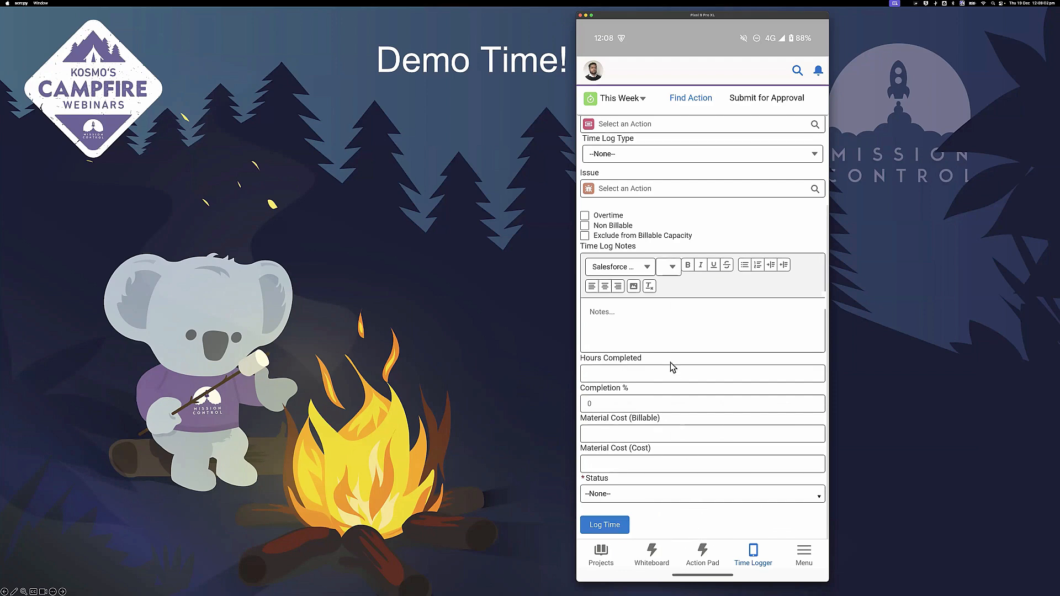
pyautogui.scroll(3, 672, 367)
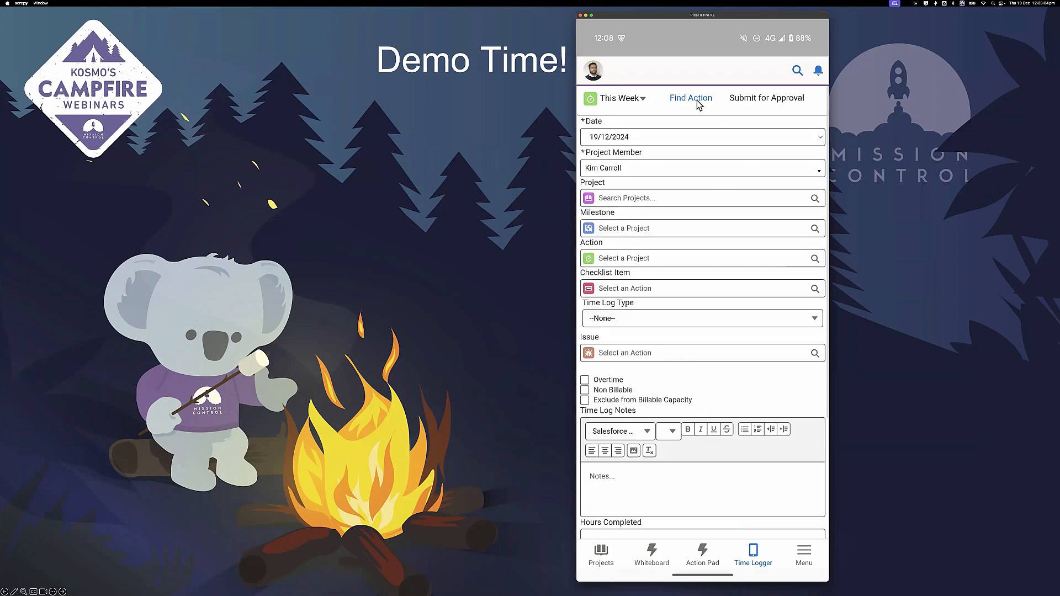
# Review the time logs under Submit for Approval, and view the details of the General time log dated 19 Dec 2024.
pyautogui.click(739, 109)
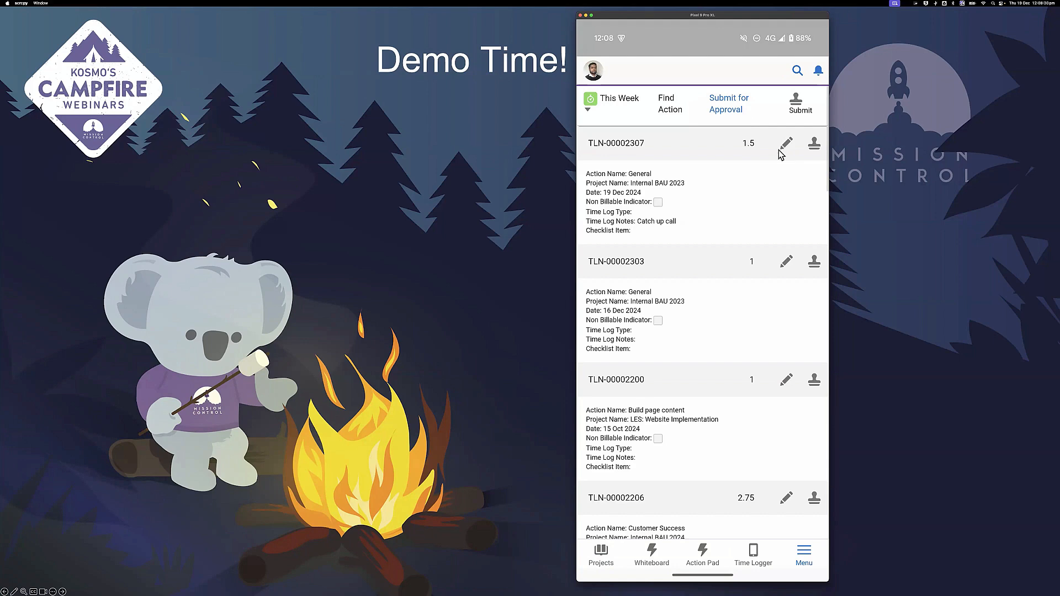
pyautogui.scroll(-5, 761, 222)
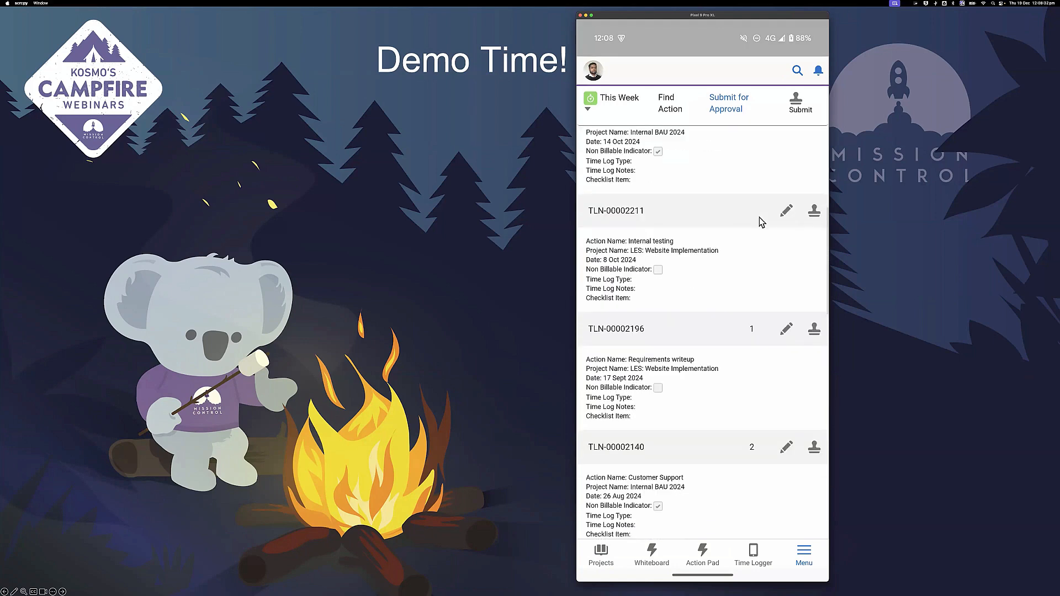
pyautogui.scroll(5, 760, 222)
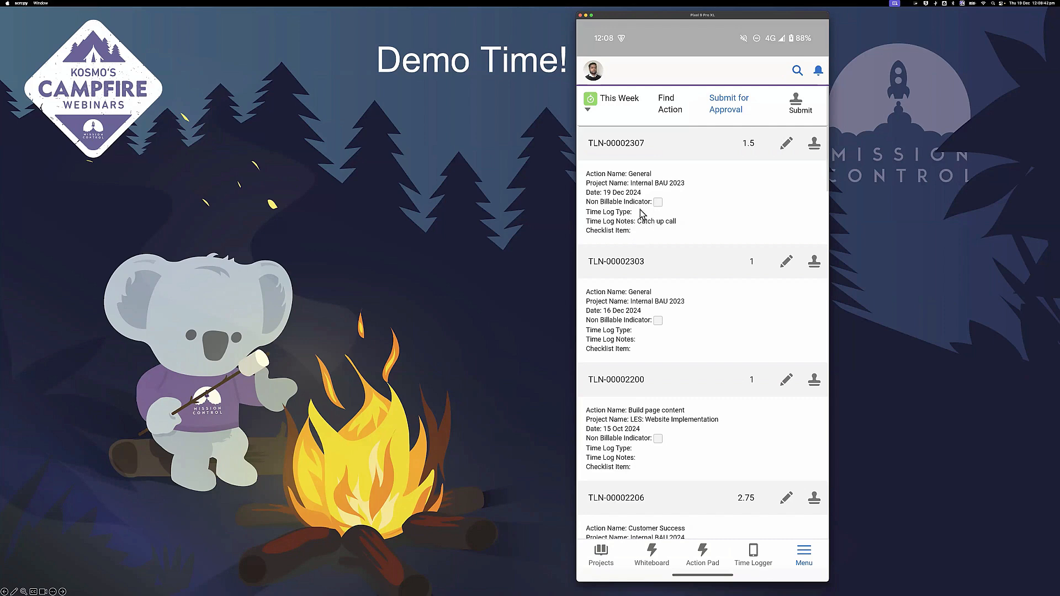
pyautogui.click(785, 145)
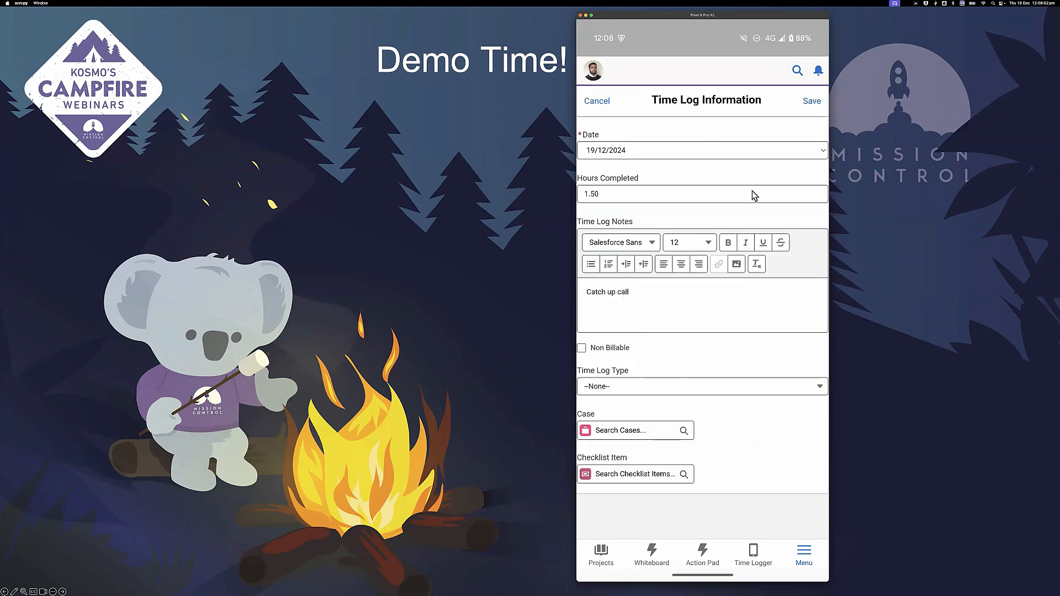
pyautogui.click(599, 103)
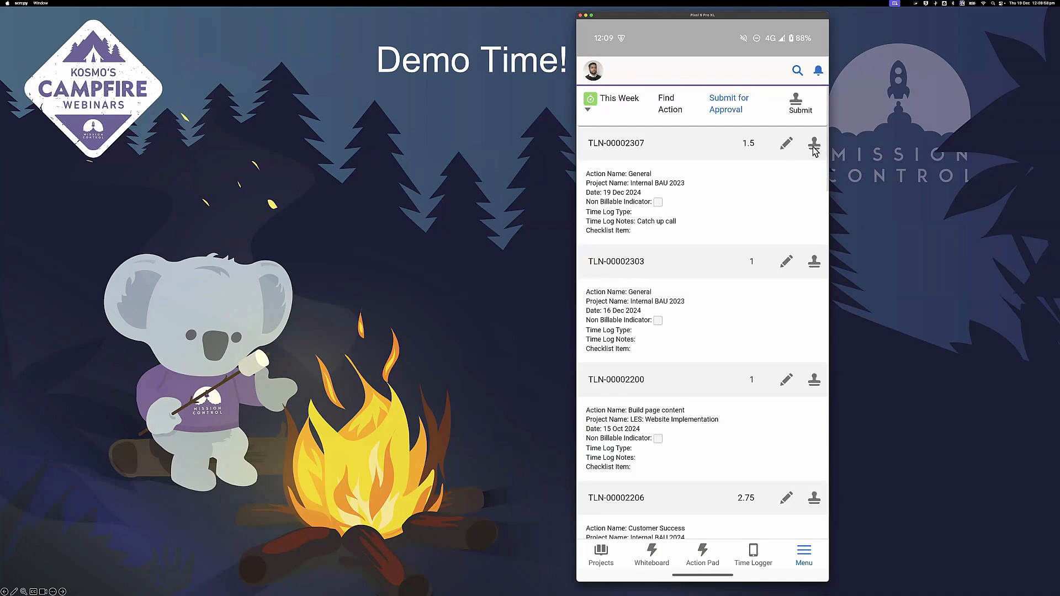
# Submit the General time log of 19 Dec 2024 for approval individually, and submit all remaining time logs in bulk.
pyautogui.click(802, 110)
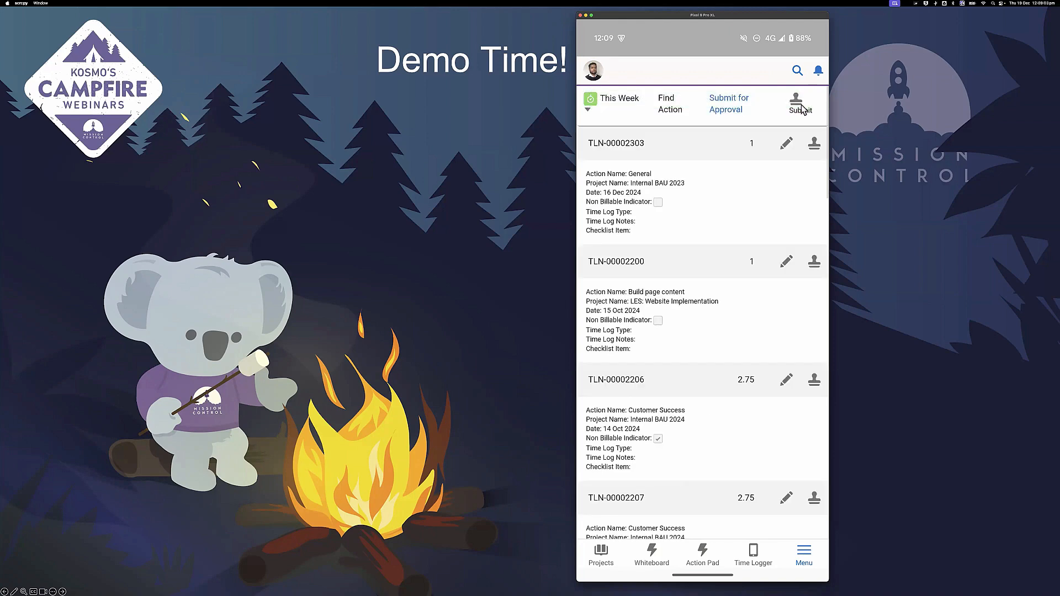
pyautogui.click(802, 108)
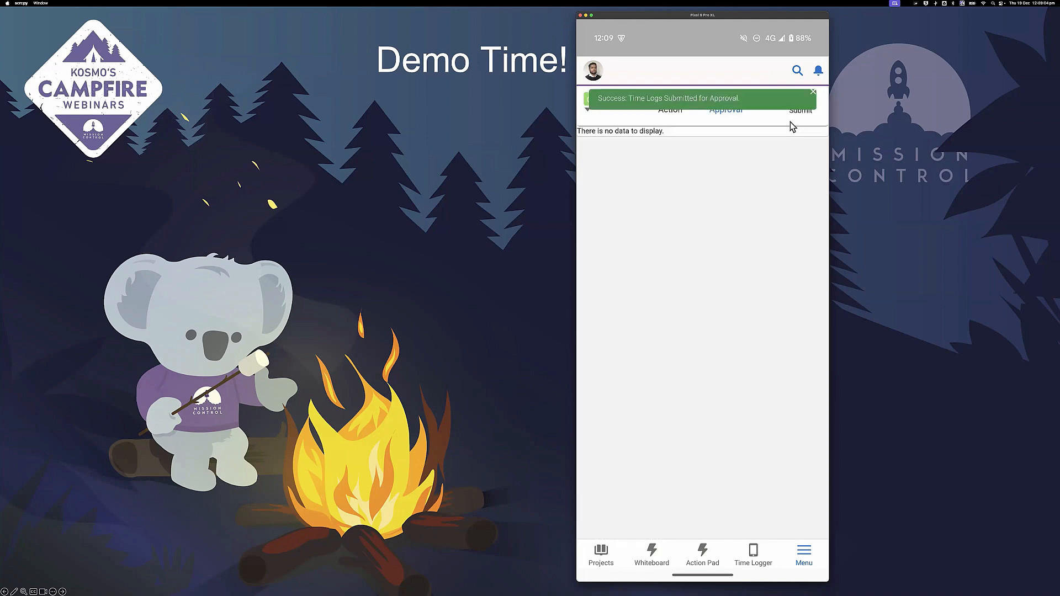
pyautogui.click(813, 92)
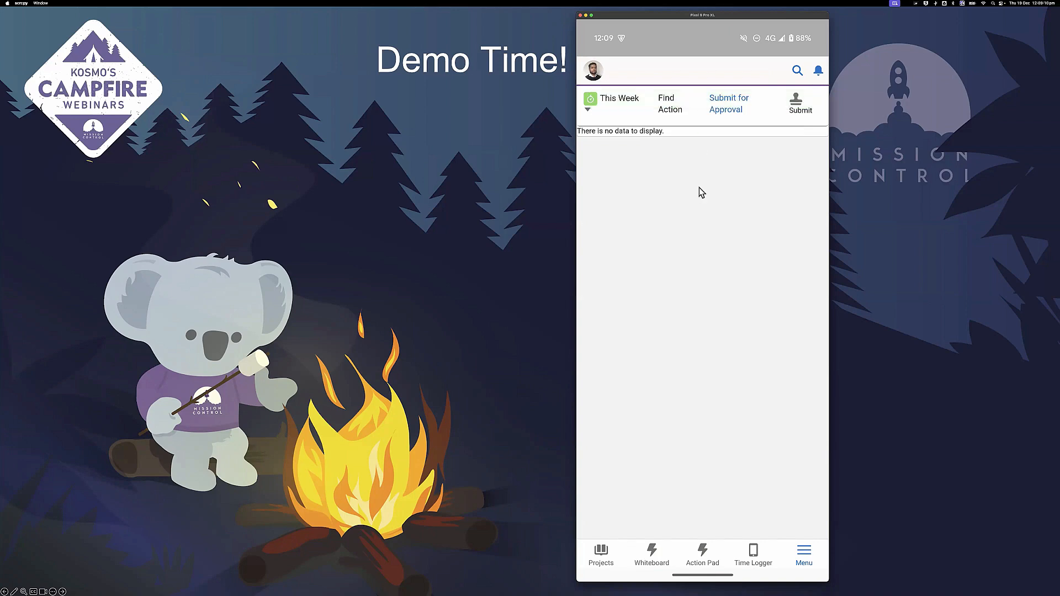
# Return to the mobile This Week action list by way of Find Action, and switch to the browser window with the Salesforce org.
pyautogui.click(674, 108)
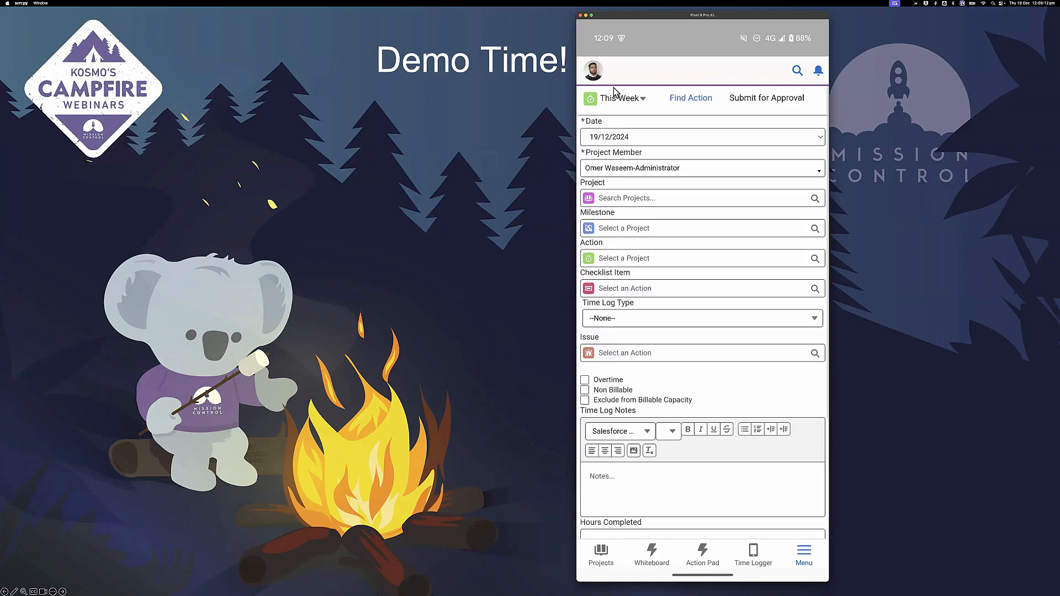
pyautogui.click(623, 104)
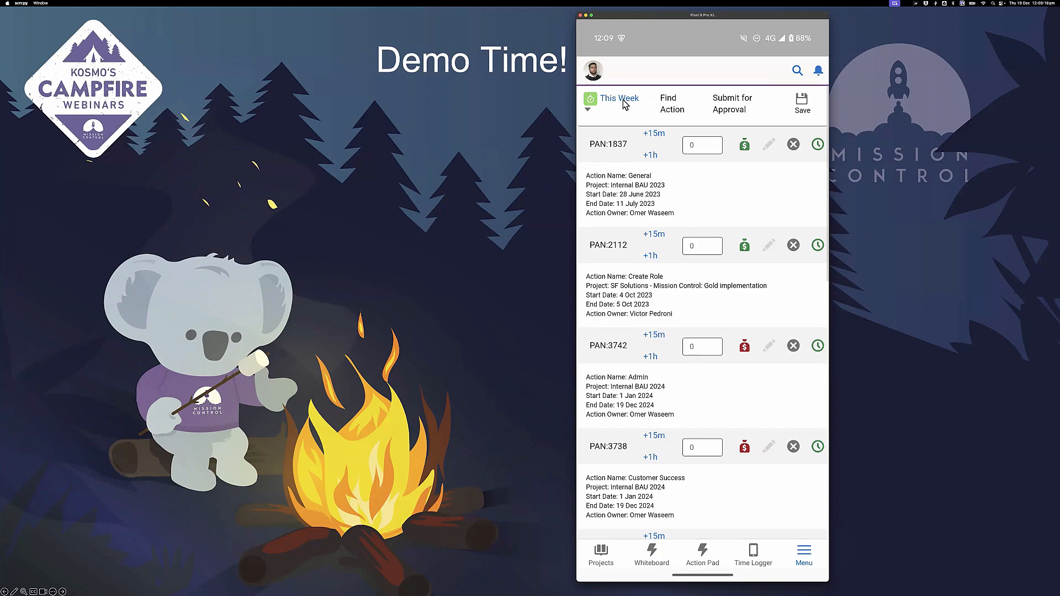
pyautogui.click(543, 173)
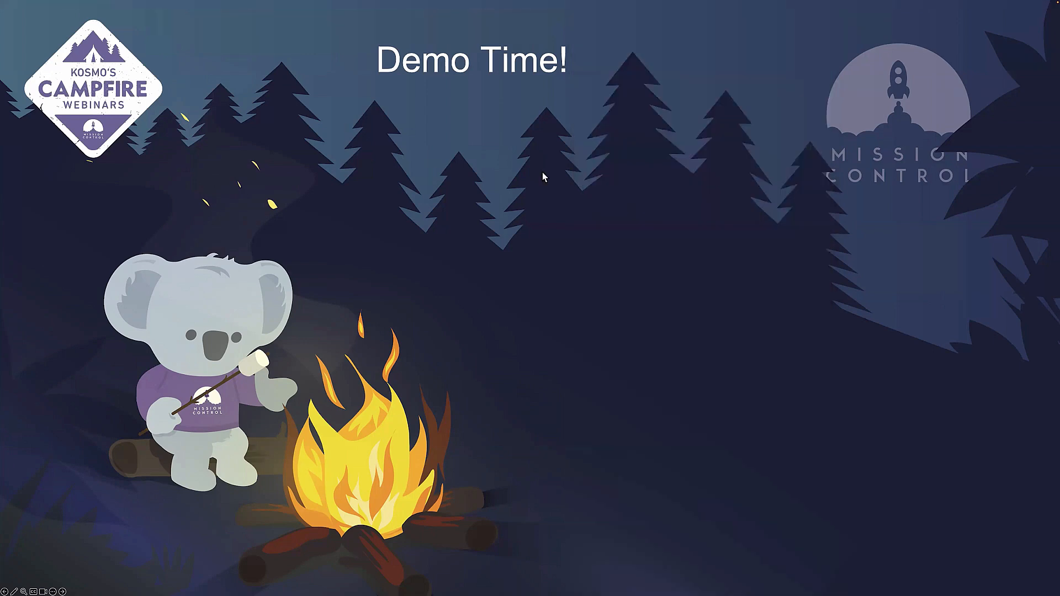
pyautogui.hotkey('ctrl', 'Up')
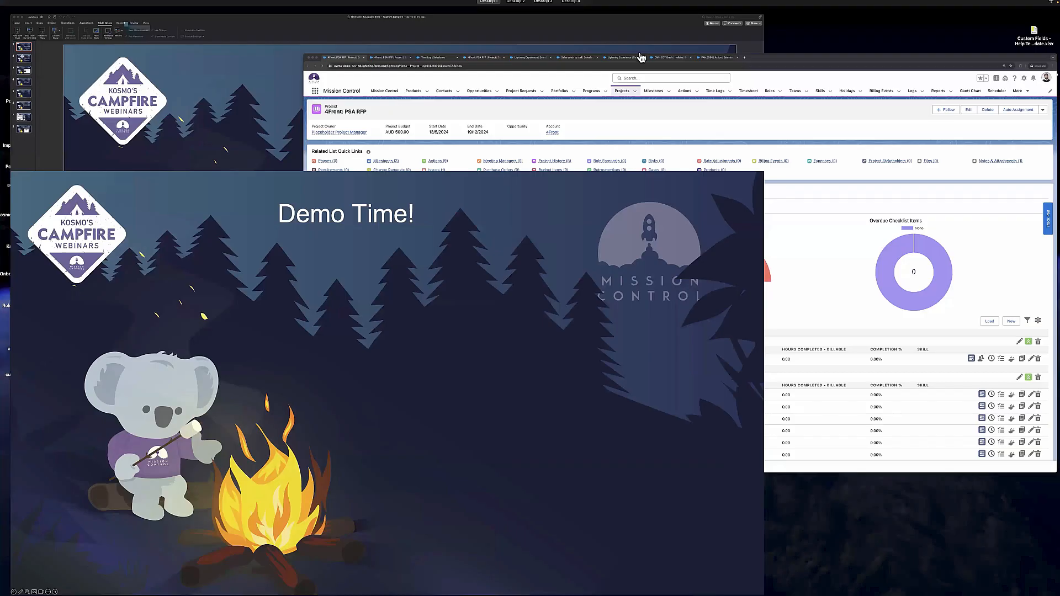
pyautogui.click(353, 55)
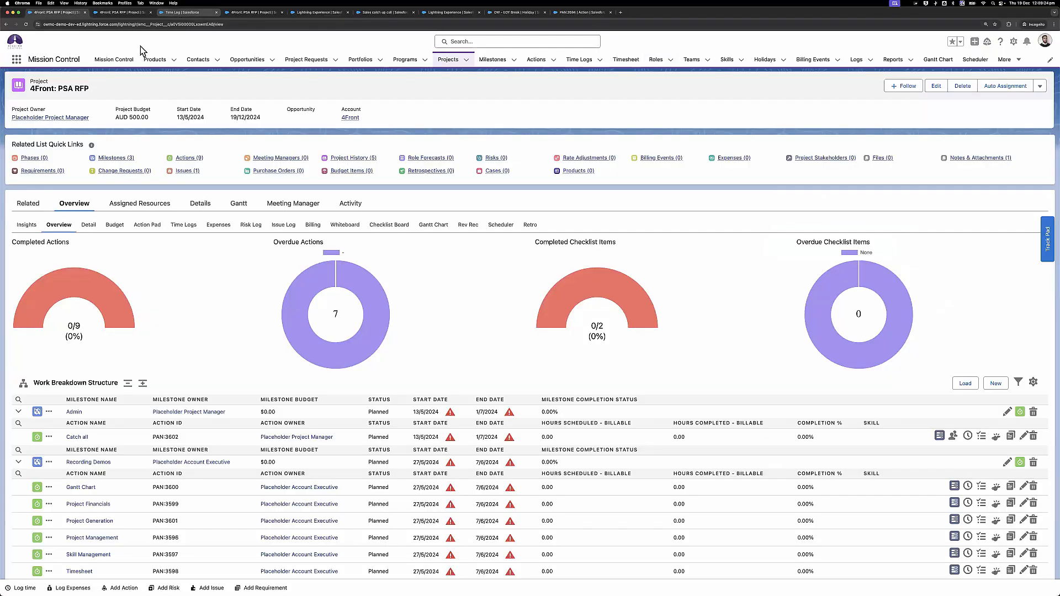
# Open the Action object in Object Manager in a separate browser tab, and search the Time Log object's field sets for "Mobile".
pyautogui.click(251, 12)
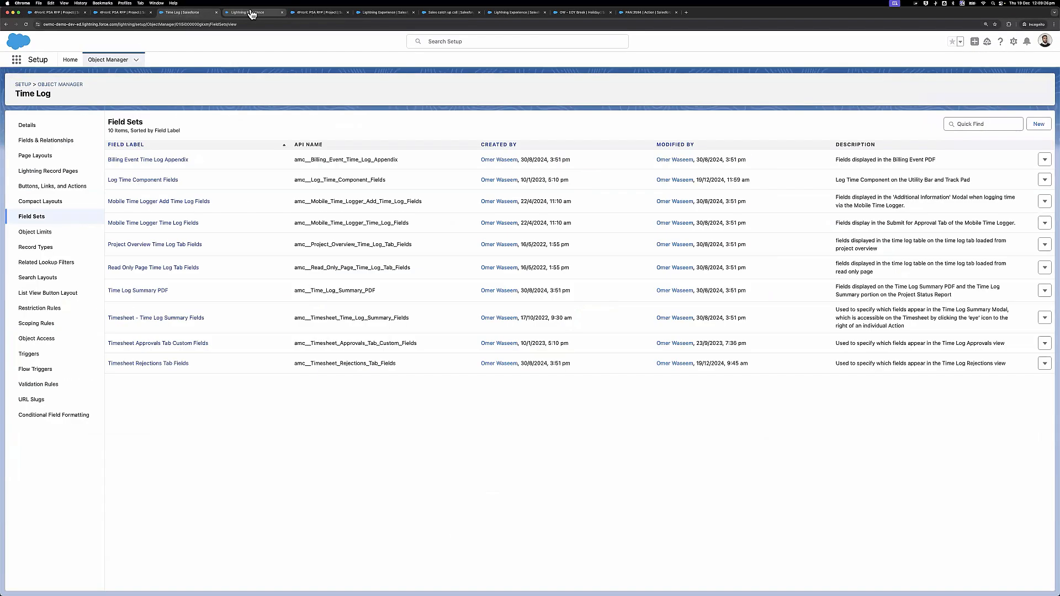
pyautogui.click(100, 61)
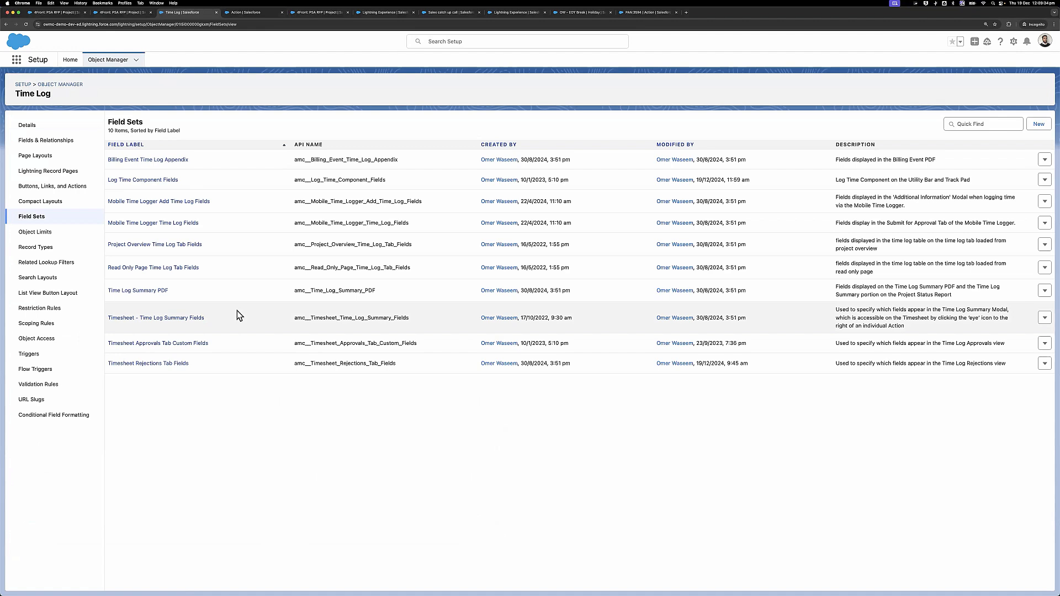
pyautogui.press('super+f')
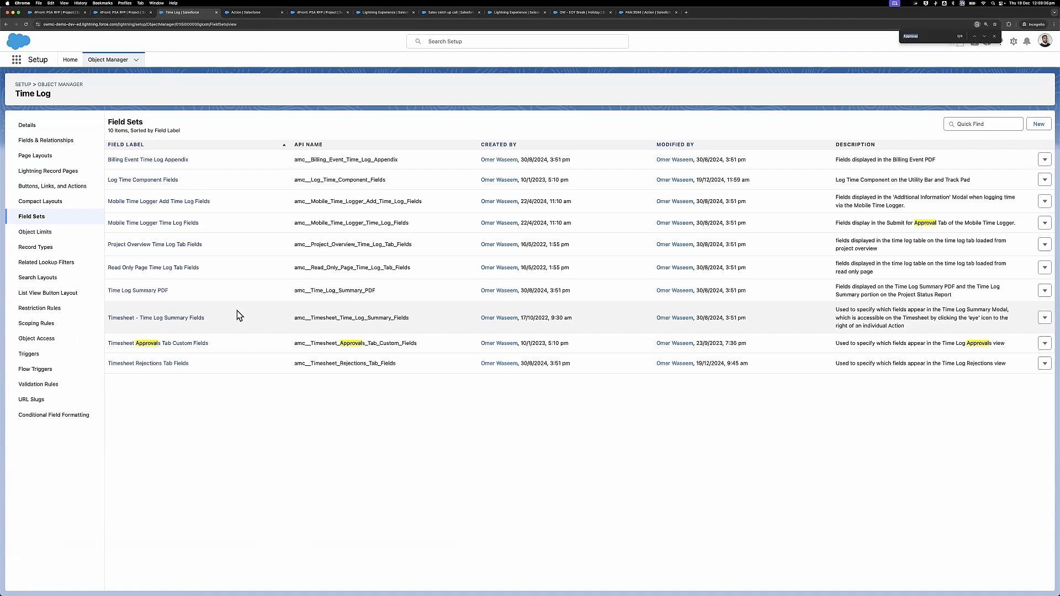
pyautogui.write('Mobil')
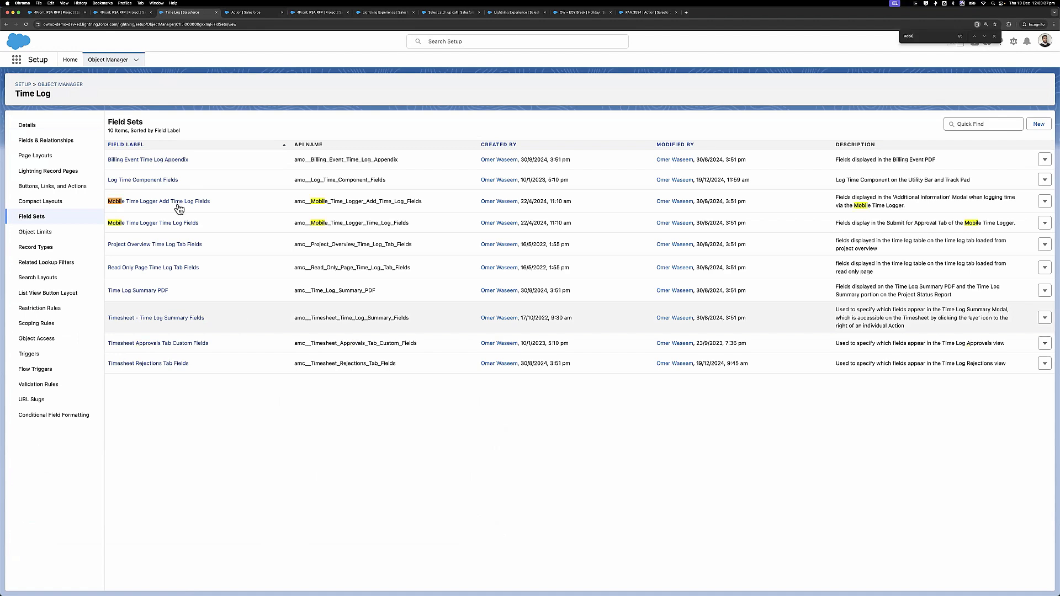
pyautogui.write('e')
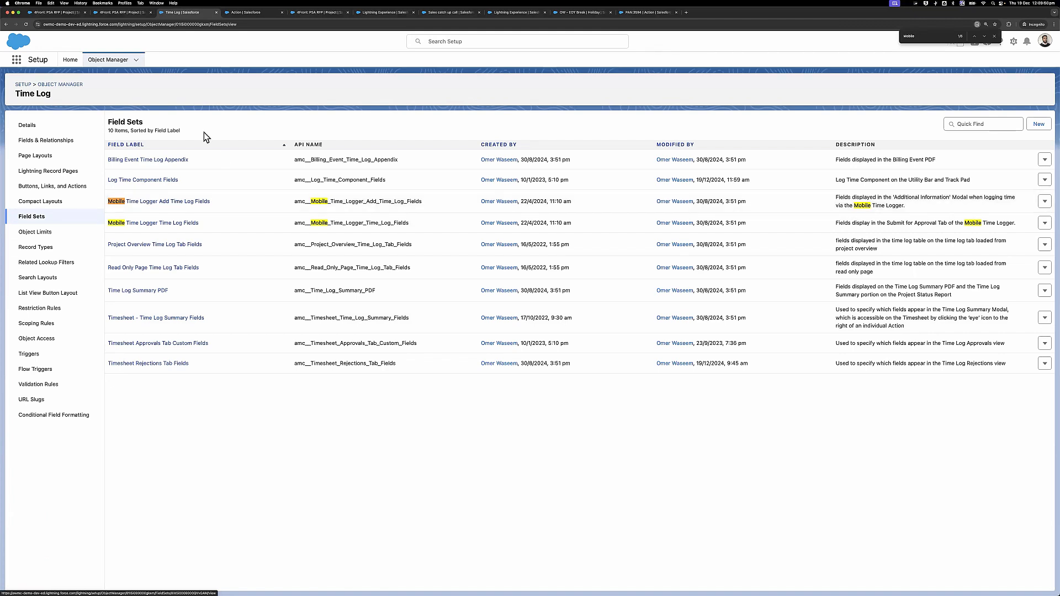
pyautogui.press('Escape')
# List the Action object's field sets to locate the one for the Mobile Time Logger.
pyautogui.click(233, 15)
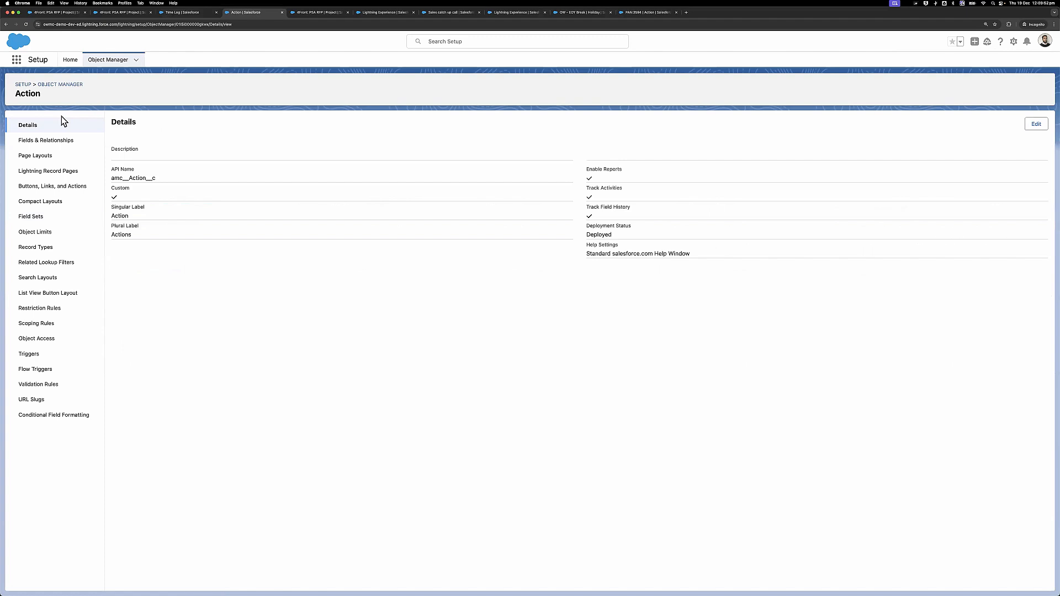
pyautogui.click(36, 217)
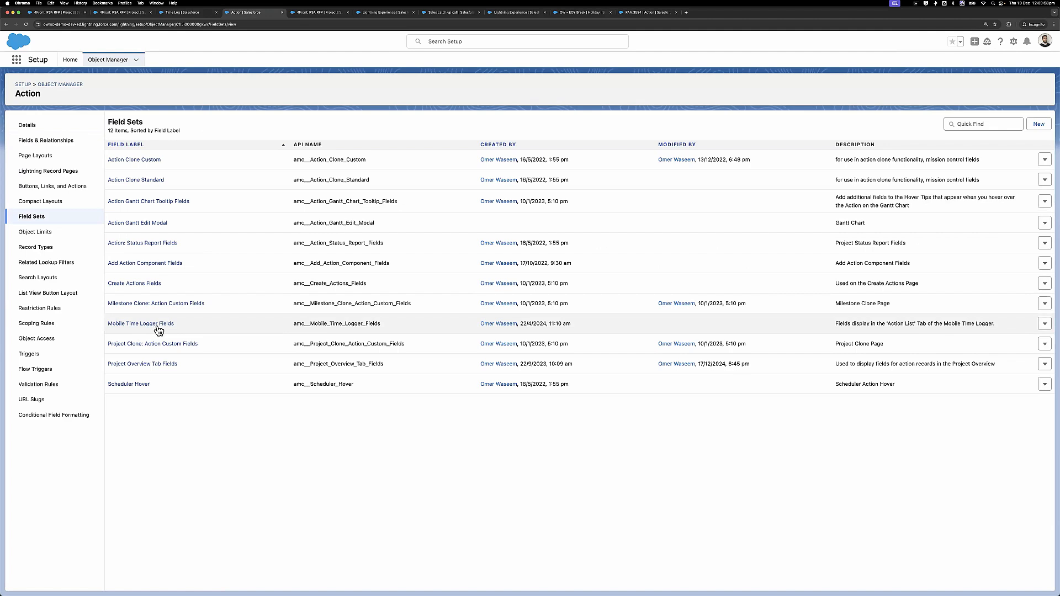
# Return to the 4Front: PSA RFP project, view the Timeline in its Track Pad, and close the Track Pad.
pyautogui.click(127, 13)
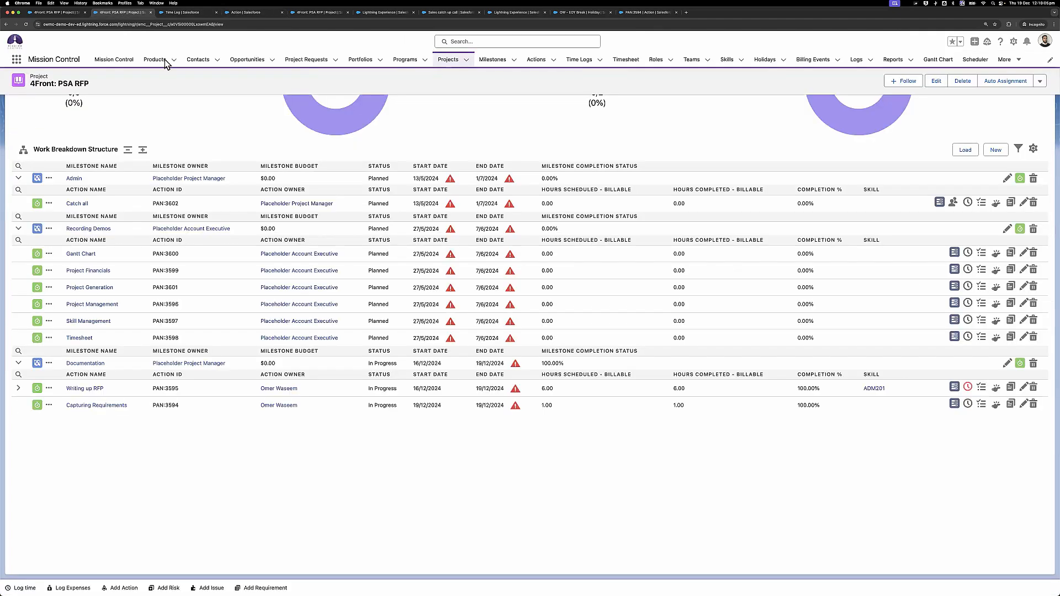
pyautogui.scroll(5, 230, 115)
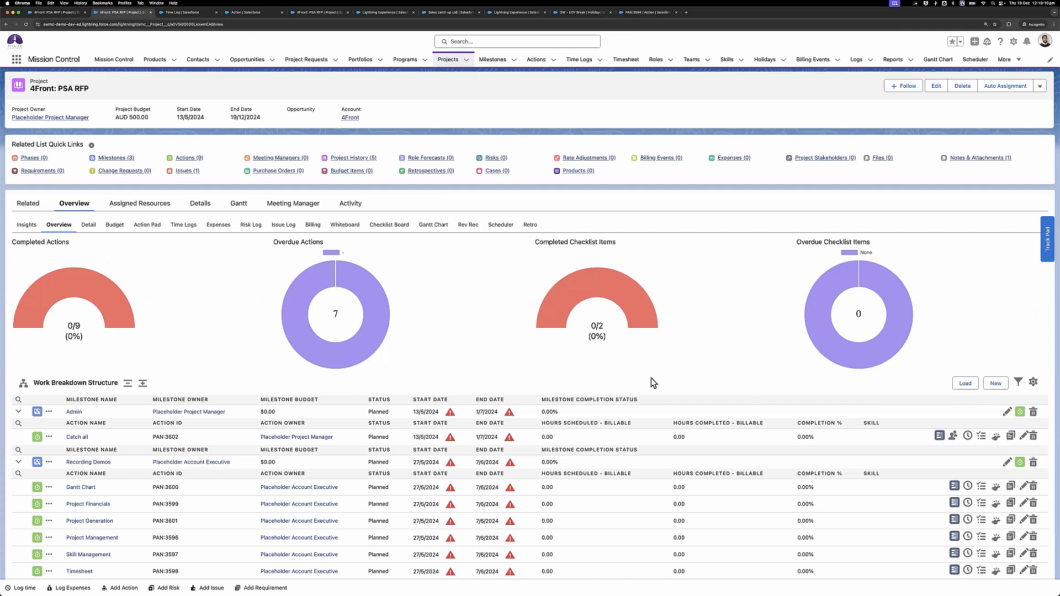
pyautogui.click(967, 436)
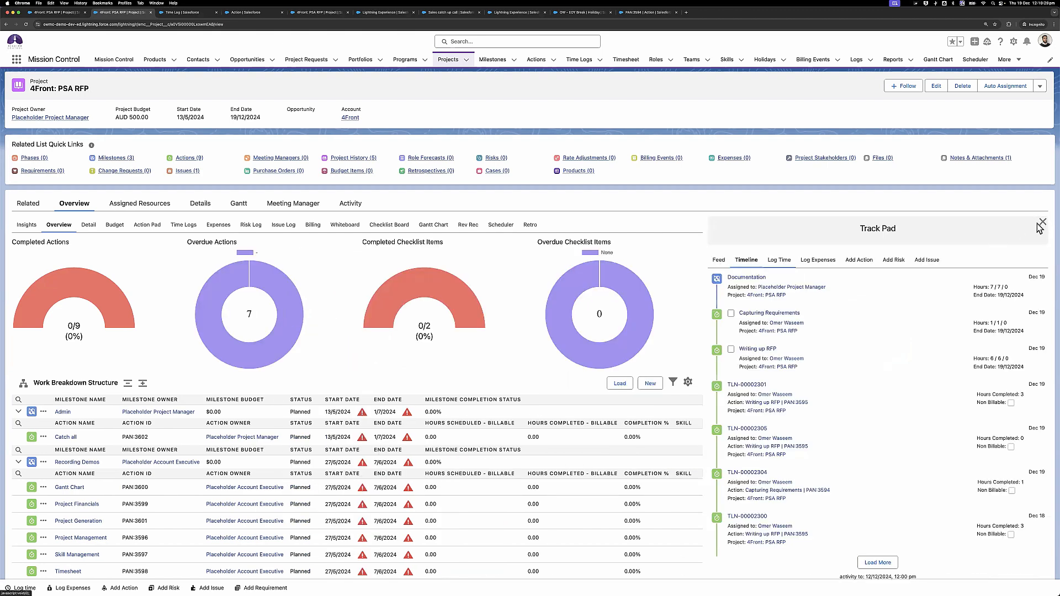
pyautogui.click(1041, 223)
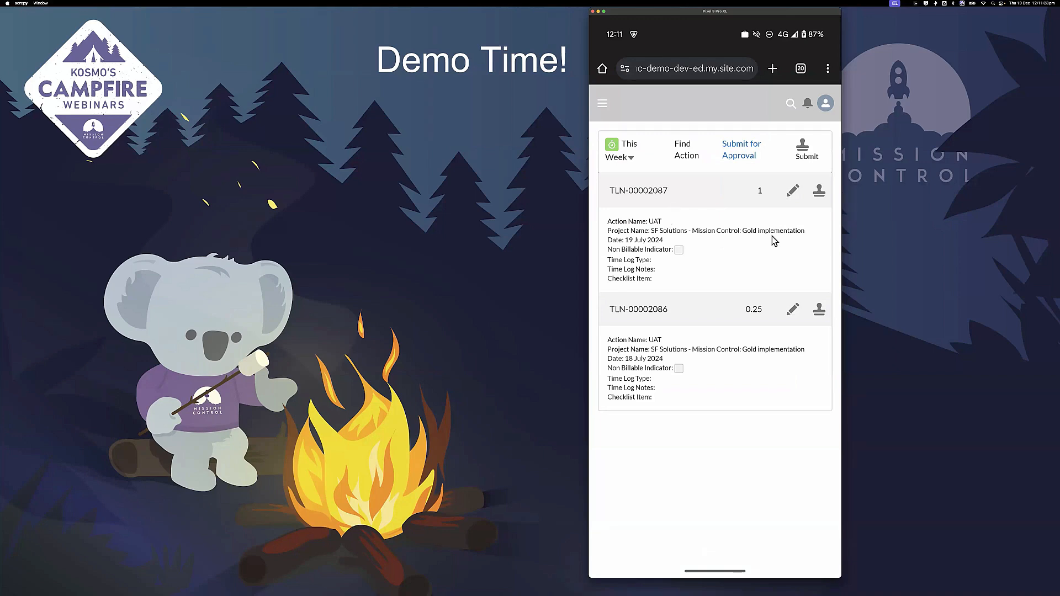
# Leave the mobile time log approval list for the This Week actions, and switch back to the browser showing the project.
pyautogui.click(696, 157)
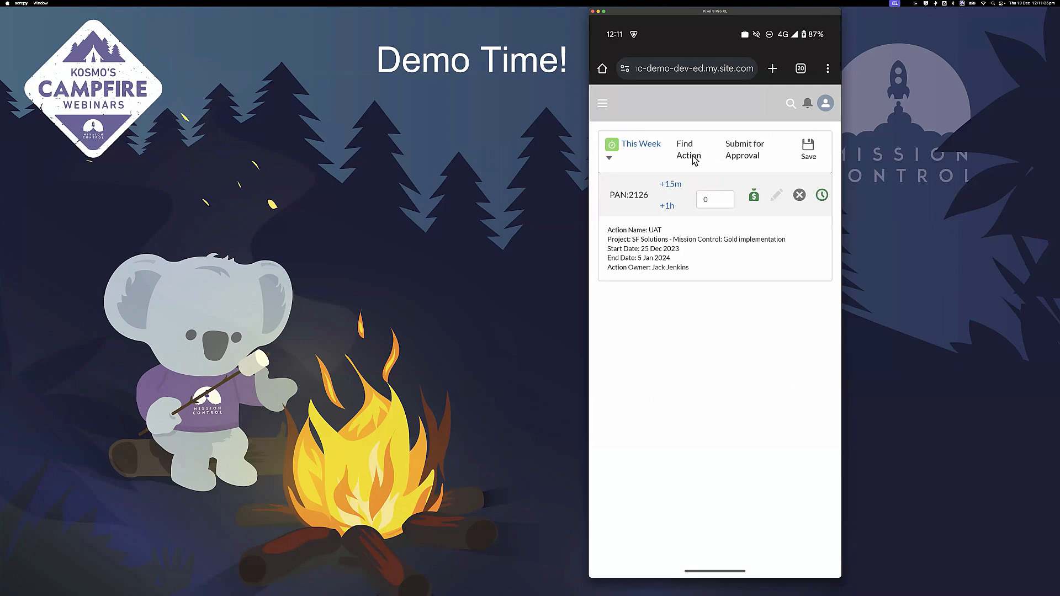
pyautogui.click(540, 214)
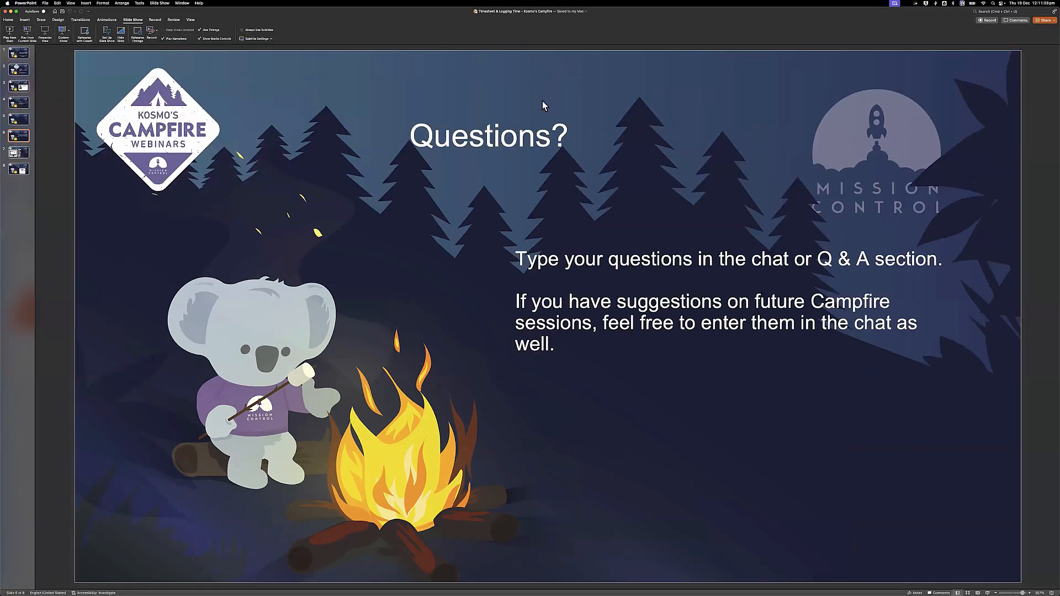
pyautogui.hotkey('ctrl', 'Up')
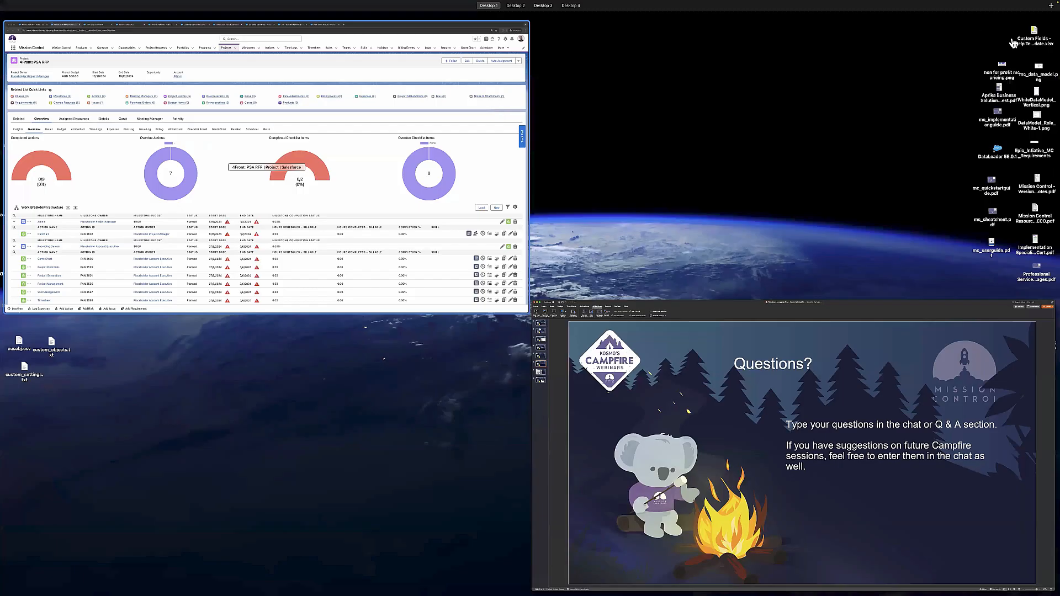
pyautogui.hotkey('ctrl', 'Up')
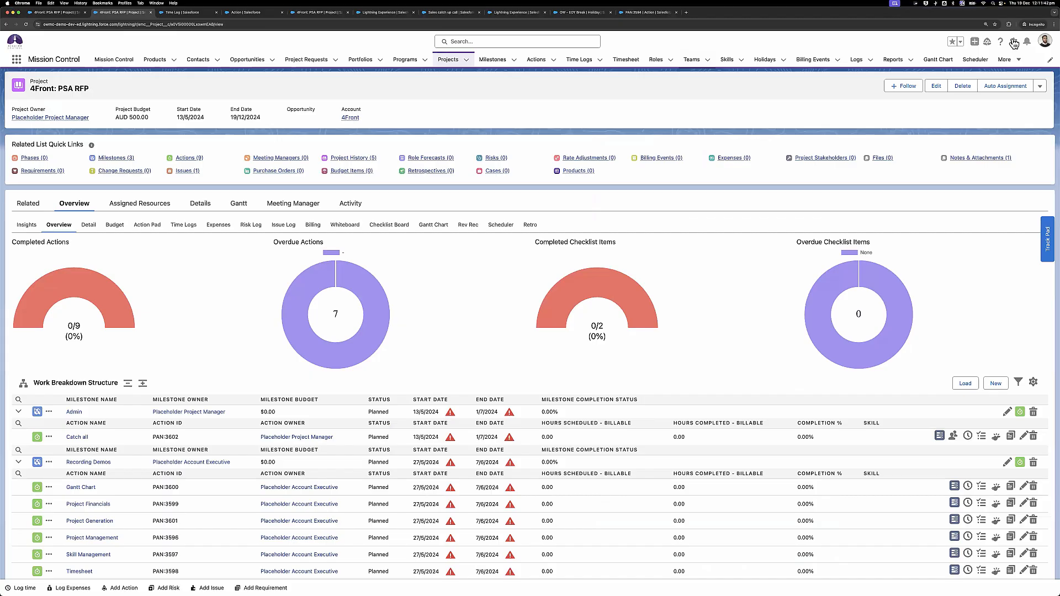
# Open Salesforce Setup in a separate browser tab and go to the Salesforce Navigation page for the mobile app.
pyautogui.click(1014, 43)
pyautogui.click(988, 78)
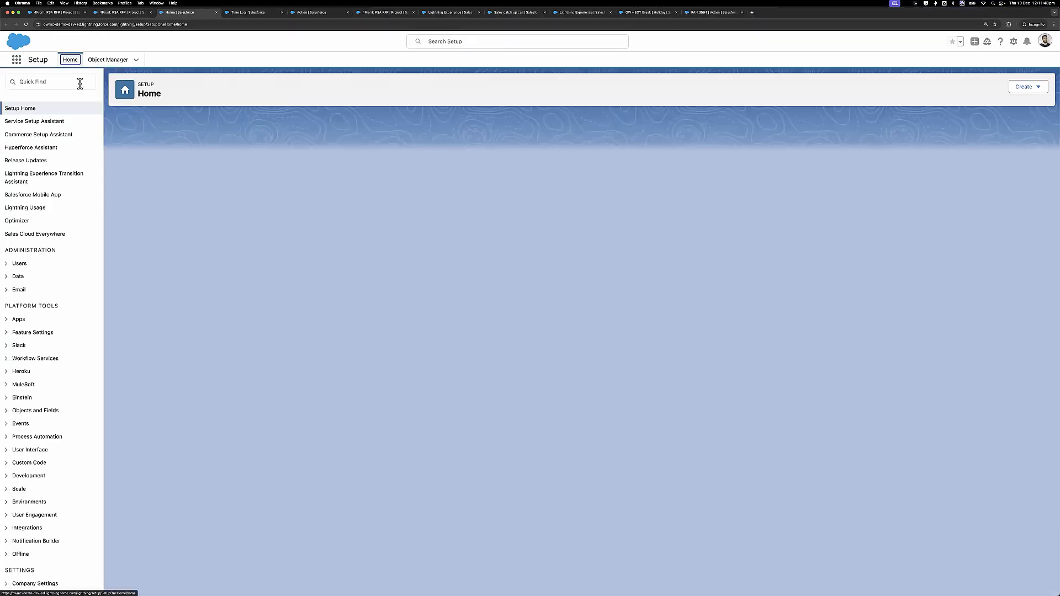
pyautogui.click(80, 83)
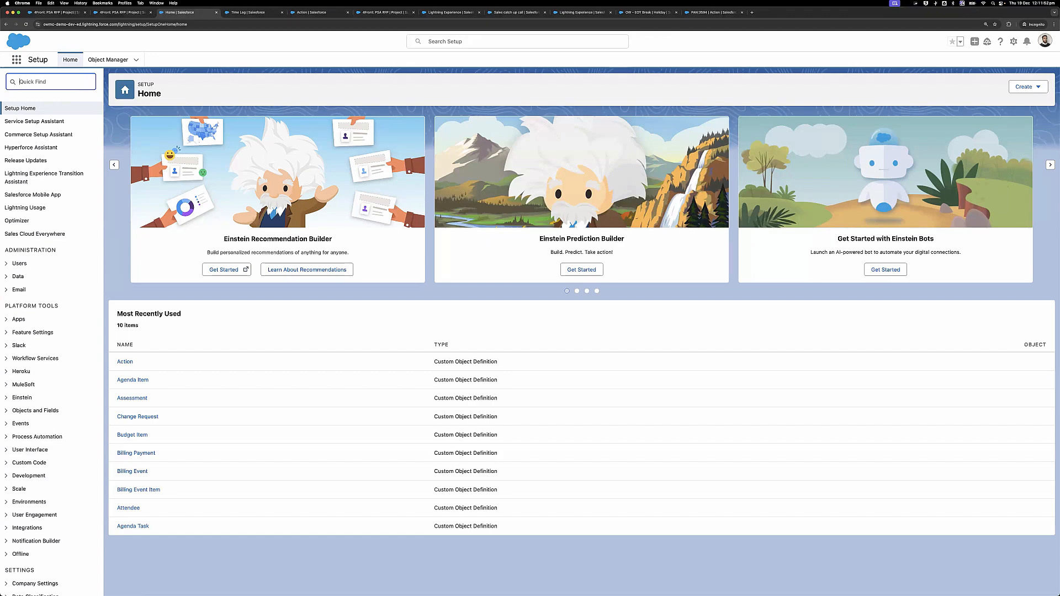
pyautogui.write('Salesforce Naviga')
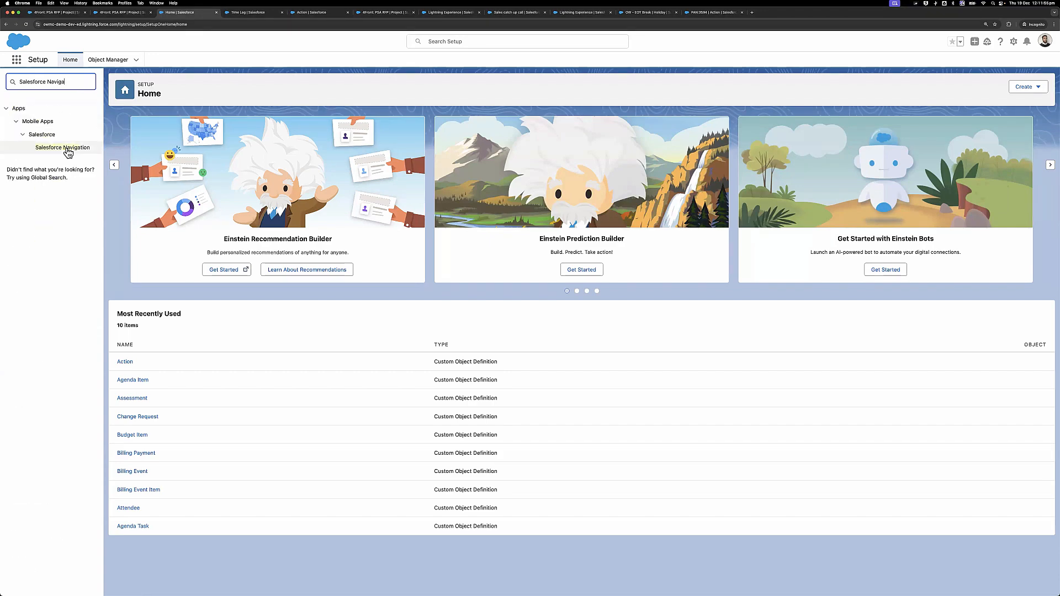
pyautogui.click(68, 149)
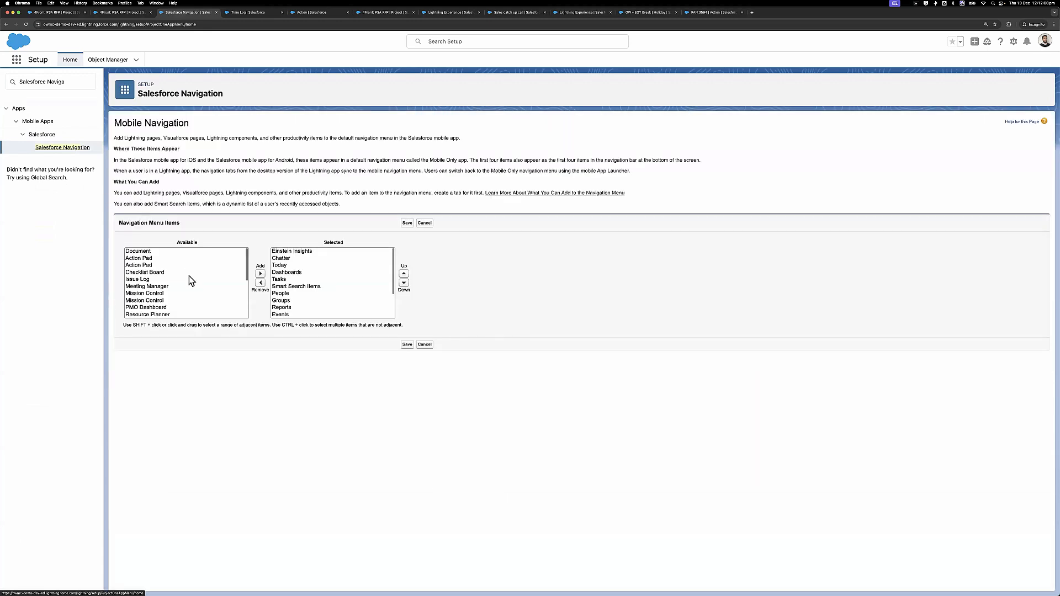
# Search the mobile navigation menu items for "Time Logg", select the Time Logger entries, and leave without saving.
pyautogui.press('super+f')
pyautogui.write('Time Logg')
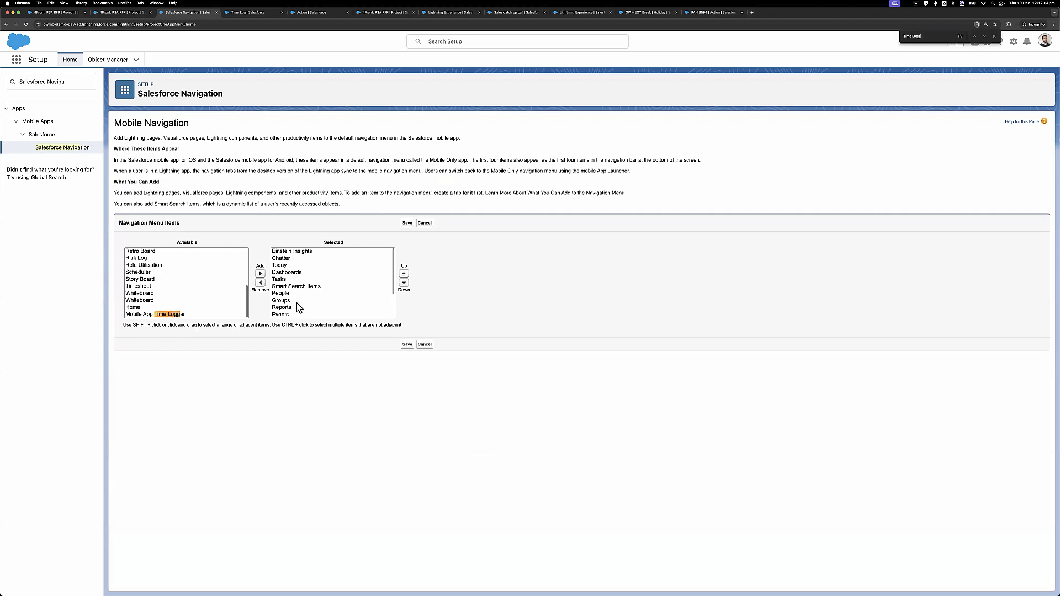
pyautogui.press('Return')
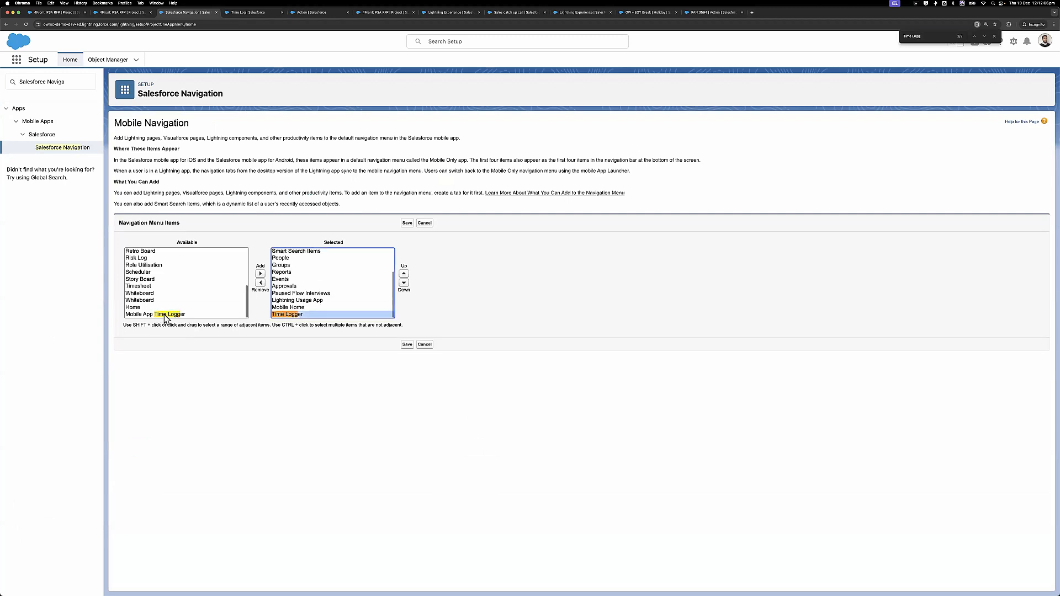
pyautogui.click(150, 315)
pyautogui.click(298, 315)
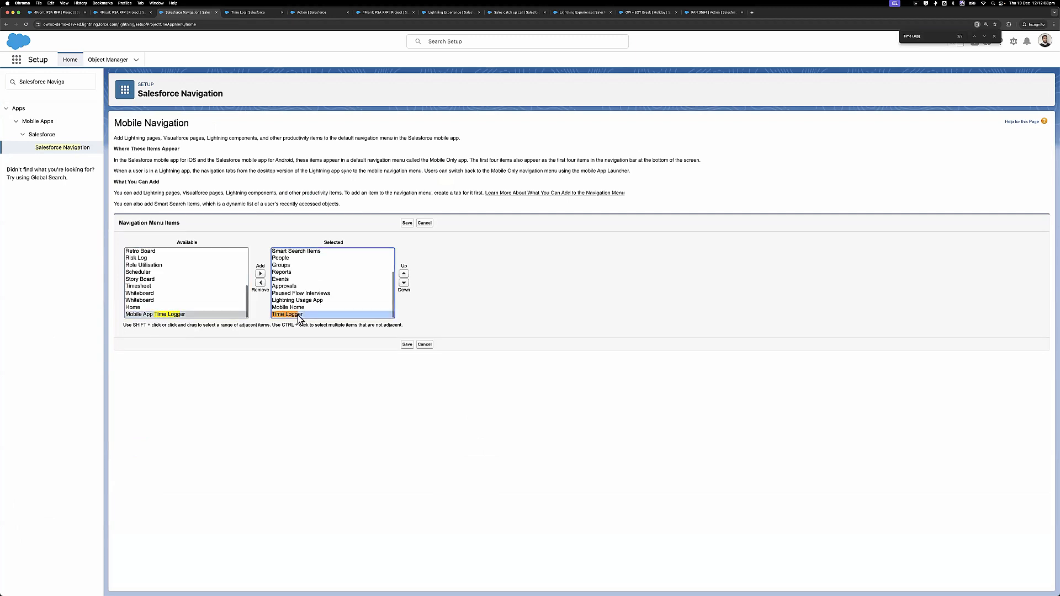
pyautogui.click(261, 283)
pyautogui.click(260, 274)
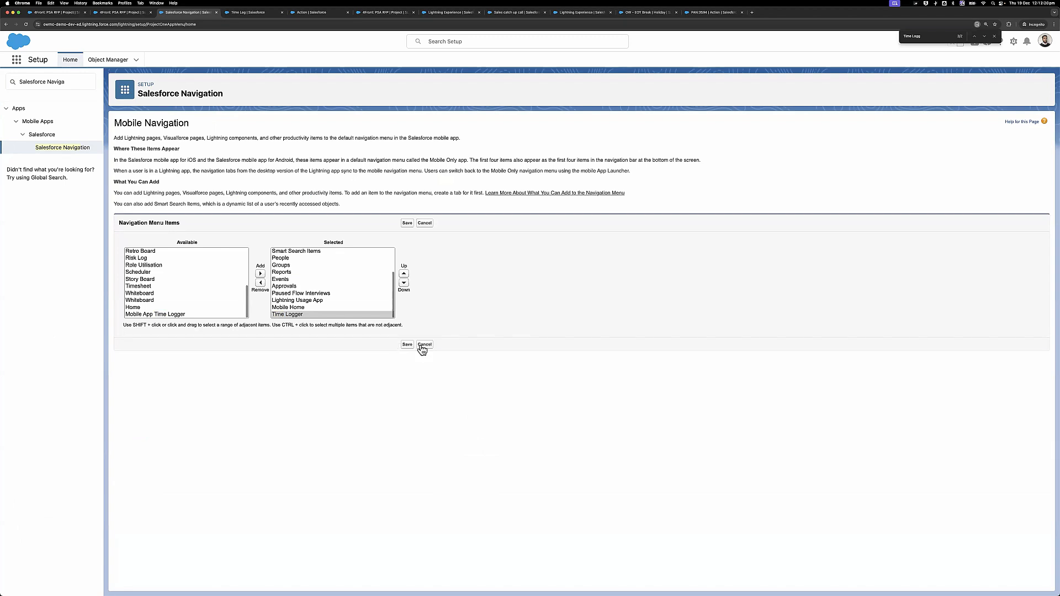
pyautogui.click(423, 346)
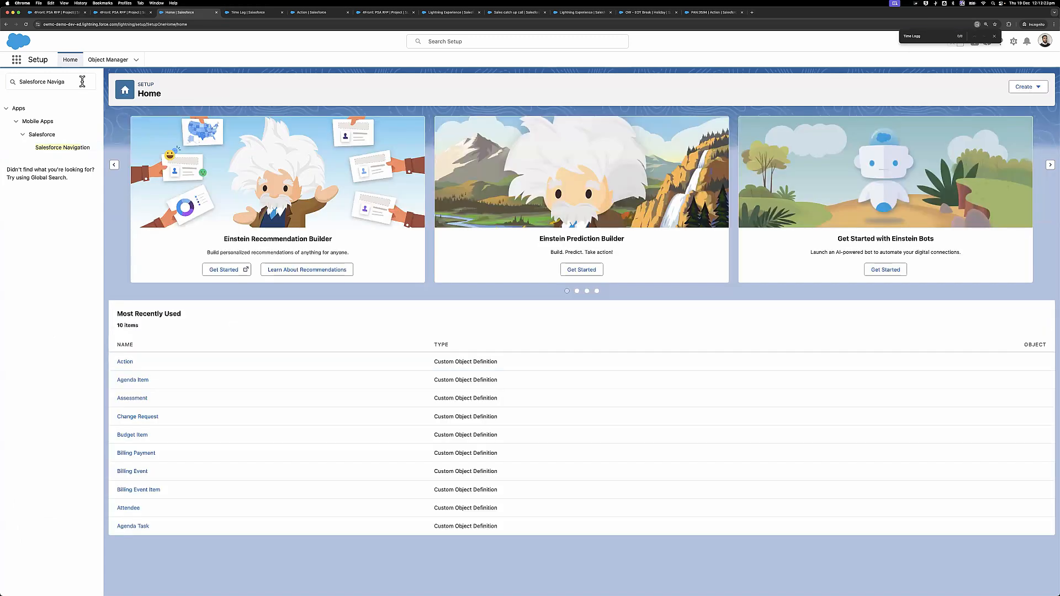
# Open the Lightning App Builder page in Setup and locate the Mobile App Time Logger page in the list.
pyautogui.click(83, 81)
pyautogui.press('super+a')
pyautogui.write('Lightning App')
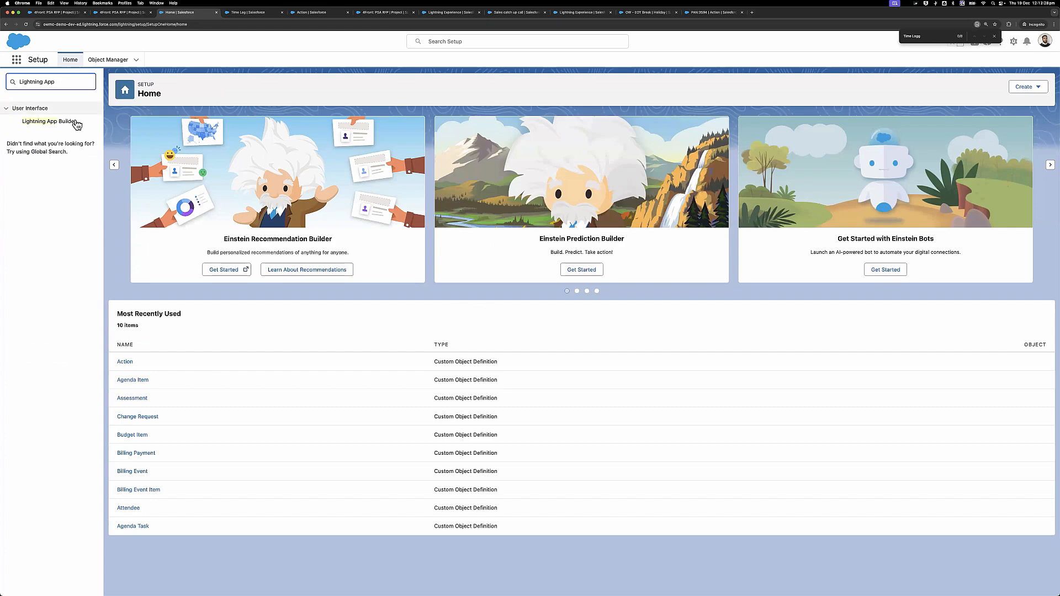
pyautogui.click(73, 121)
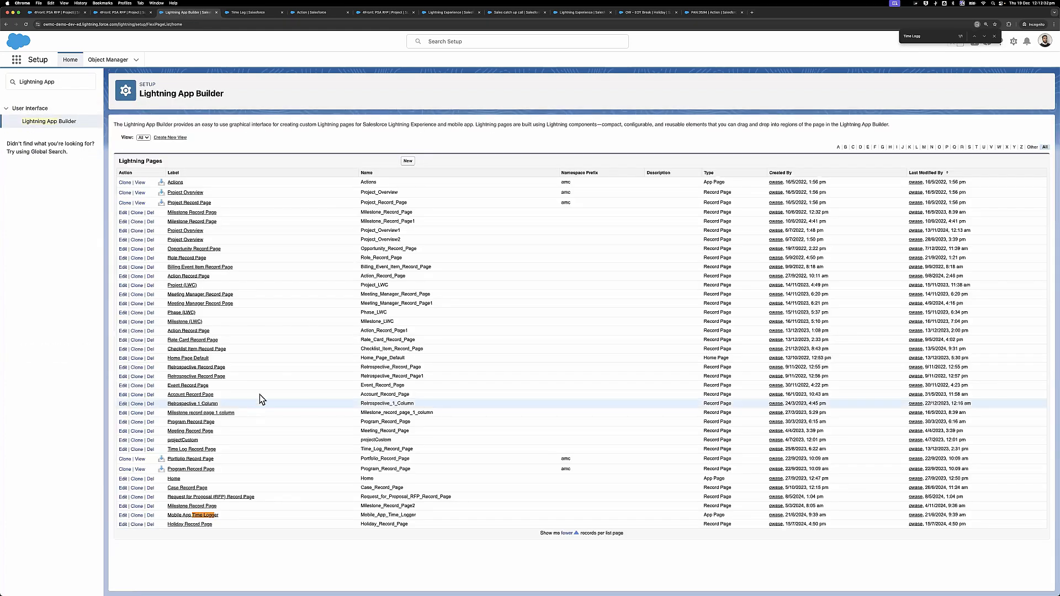
pyautogui.press('super+f')
# Go to App Manager in Setup and open MC Lite App for editing.
pyautogui.tripleClick(65, 82)
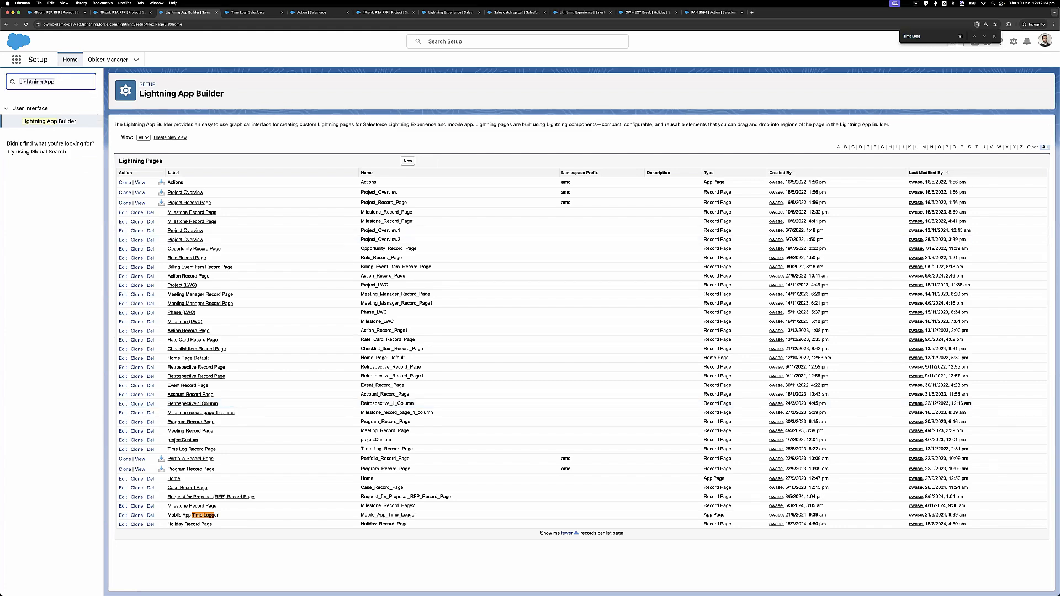
pyautogui.write('App Mana')
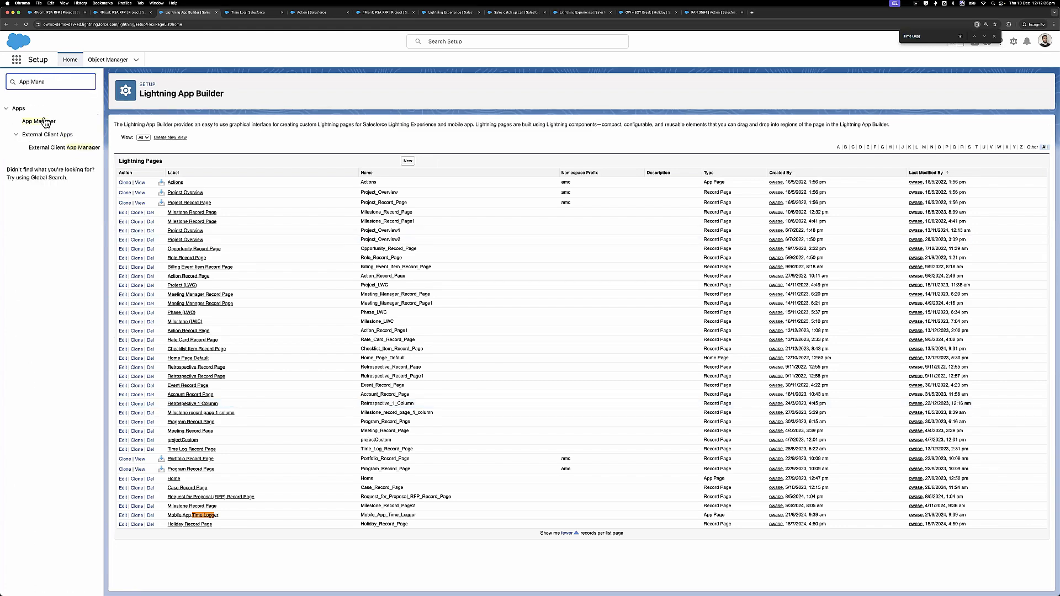
pyautogui.click(47, 126)
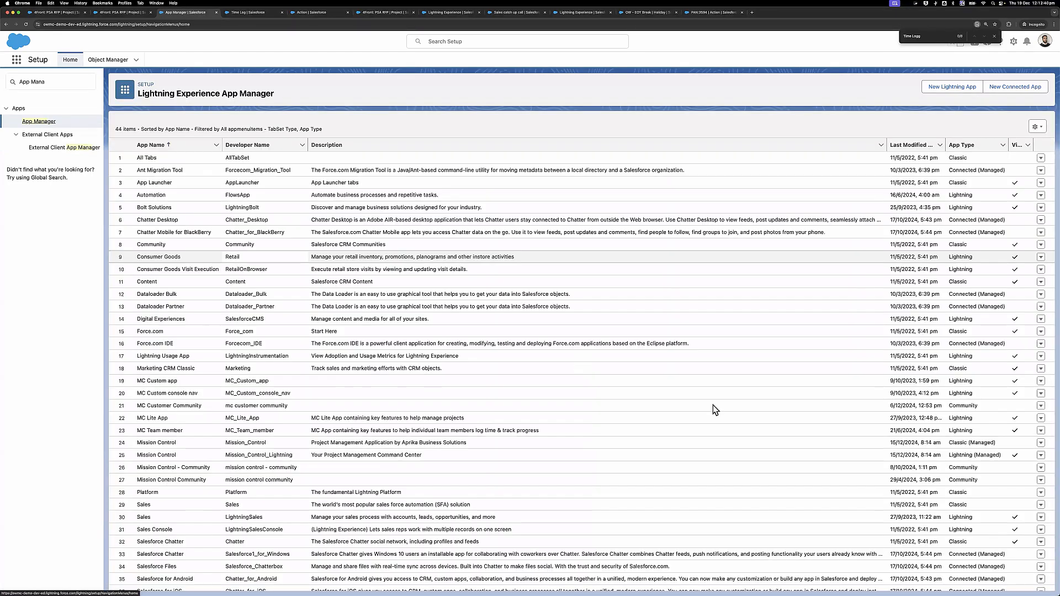
pyautogui.scroll(-1, 713, 408)
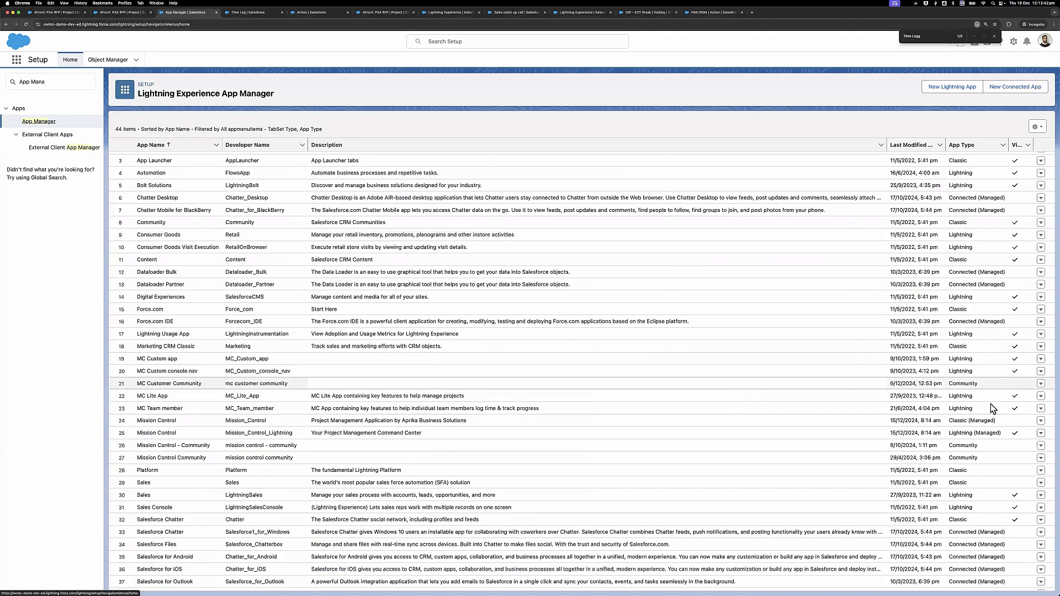
pyautogui.click(1040, 396)
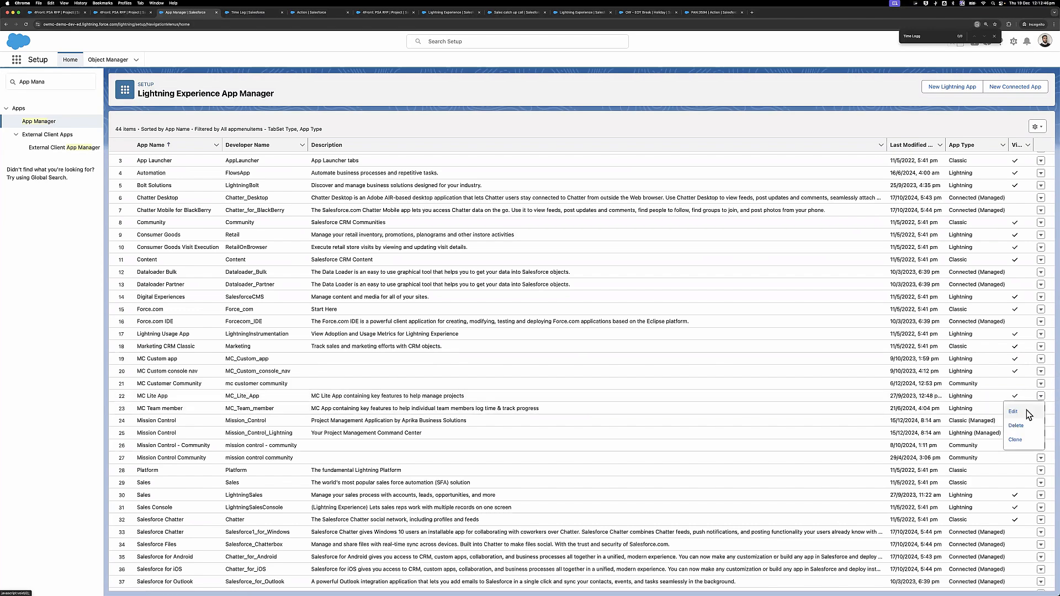
pyautogui.click(1026, 410)
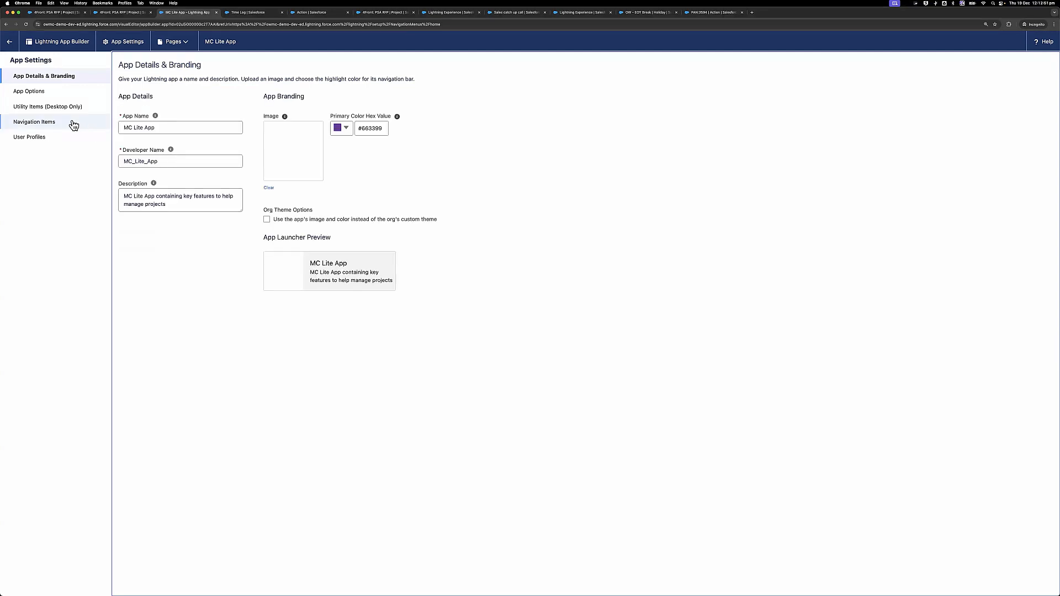
# Add Time Logger to MC Lite App's navigation items, and leave the app settings without saving.
pyautogui.click(59, 126)
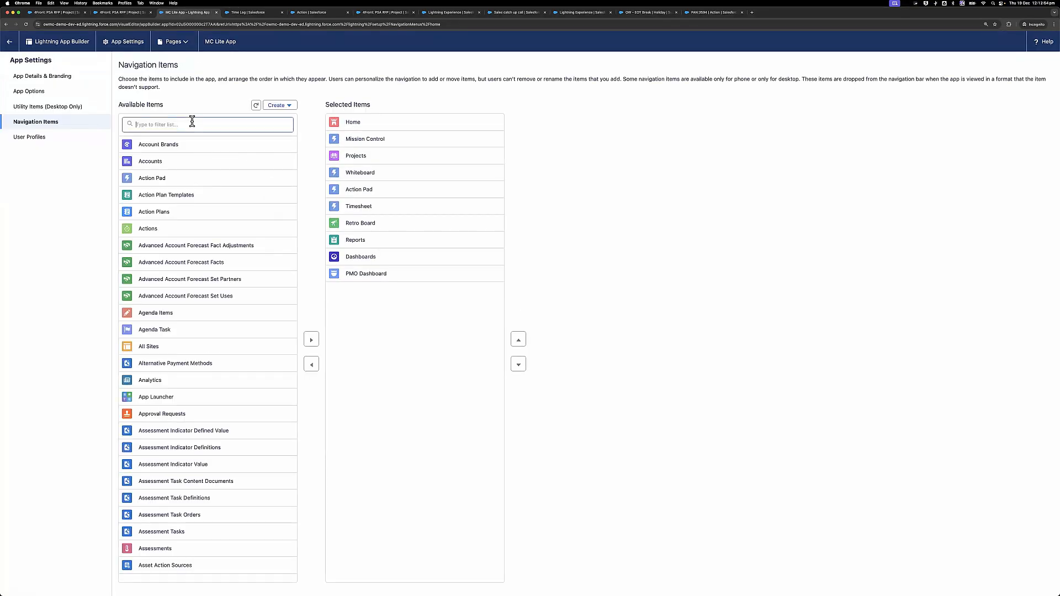
pyautogui.write('Time Log')
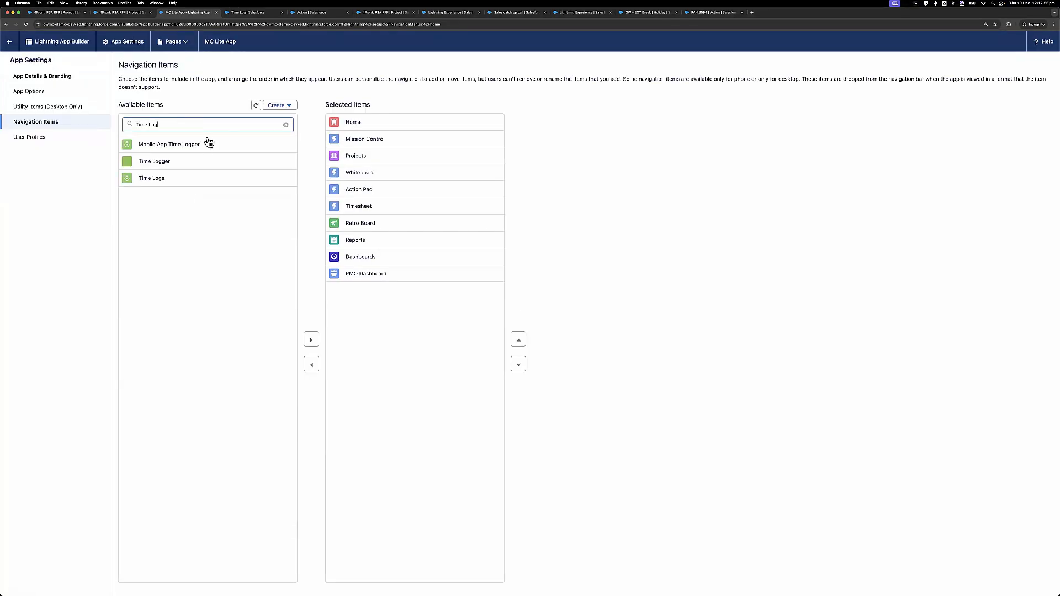
pyautogui.click(165, 164)
pyautogui.click(311, 339)
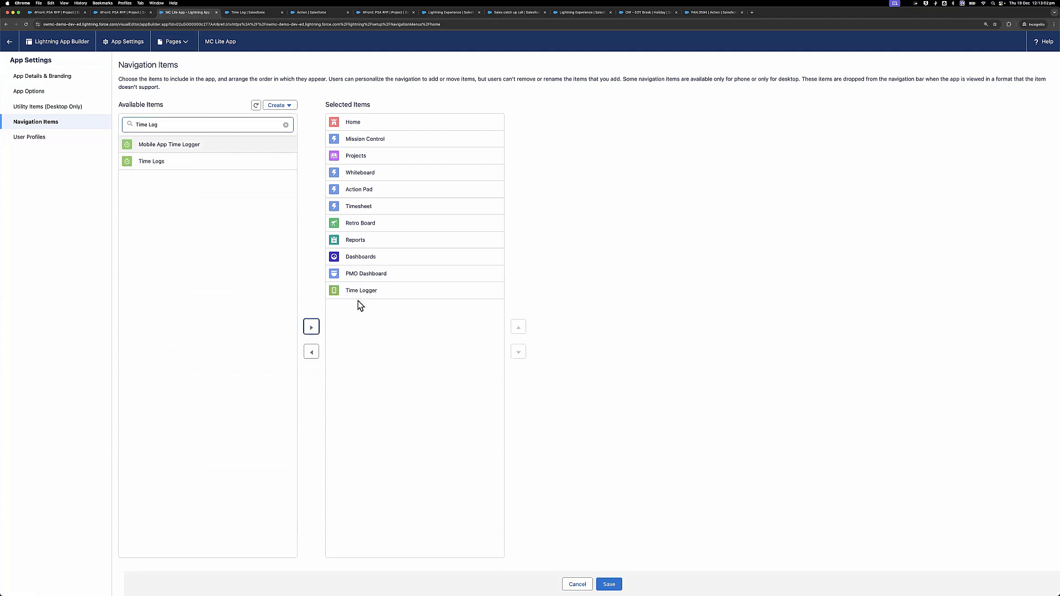
pyautogui.click(10, 42)
pyautogui.click(546, 192)
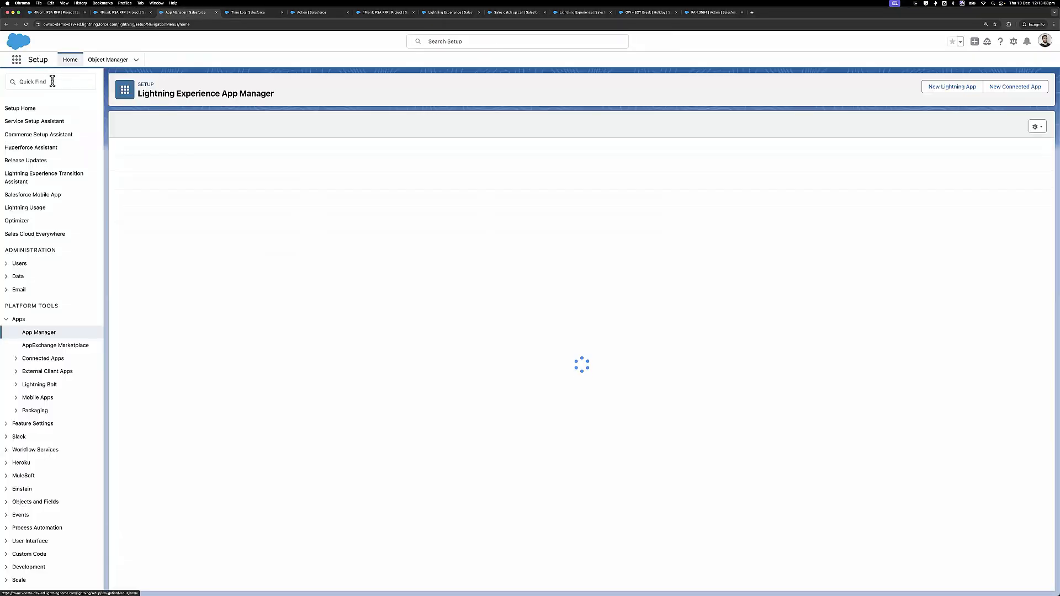
# Search Setup for "Sites" and open the All Sites list of Digital Experiences.
pyautogui.write('s')
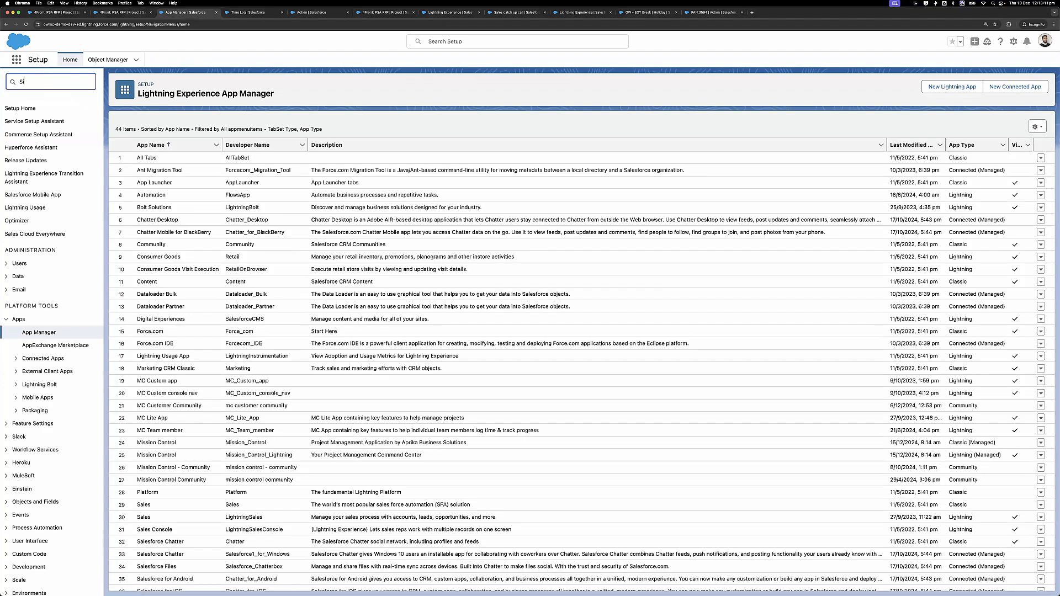
pyautogui.write('ites')
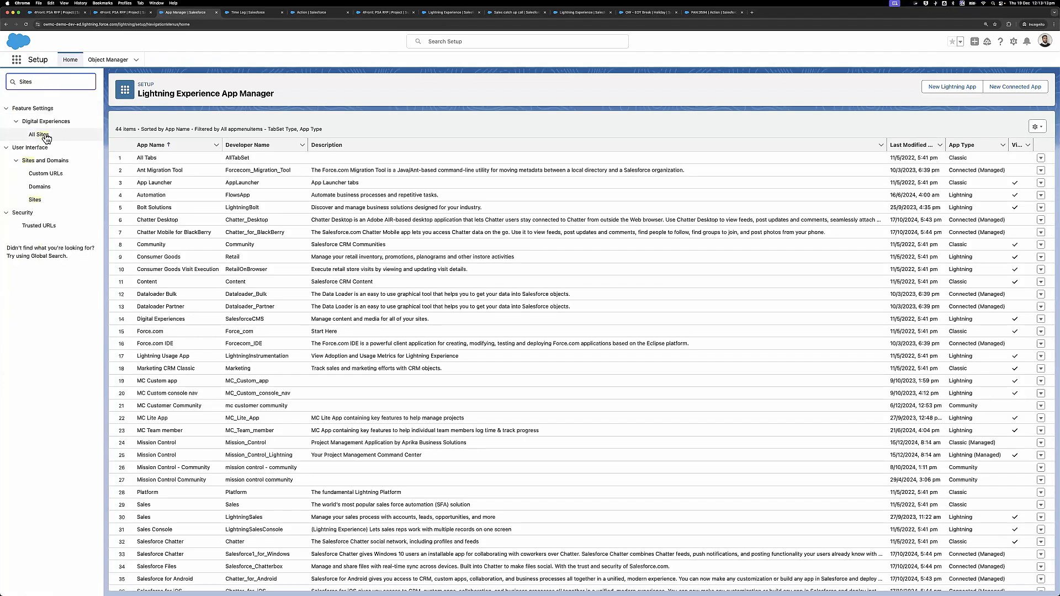
pyautogui.click(46, 137)
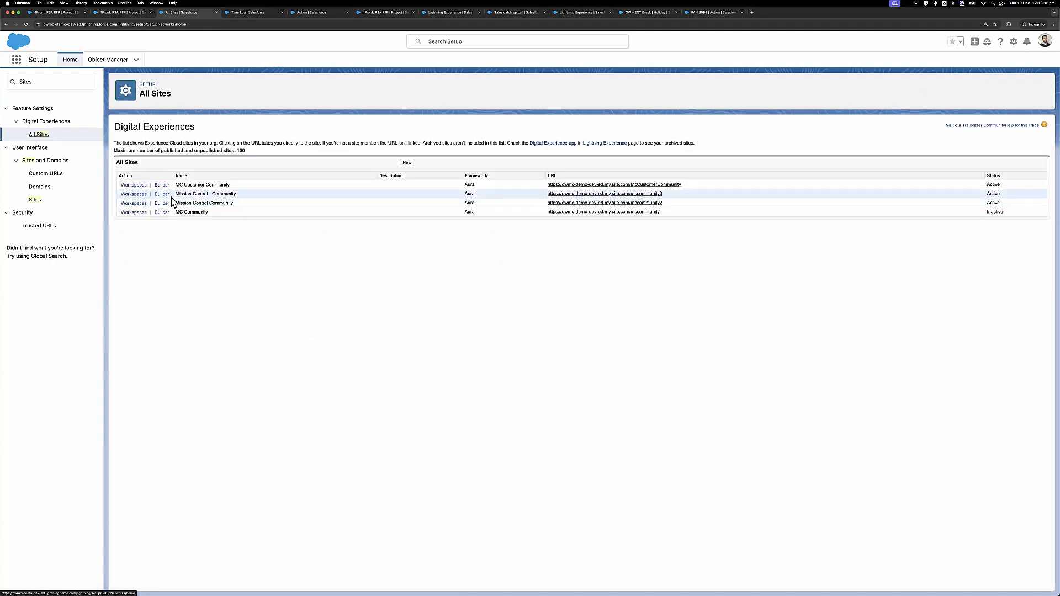
# Open the Mission Control - Community site and its Experience Builder, and bring up the MATL page for editing with the welcome tour dismissed.
pyautogui.keyDown('super'); pyautogui.click(595, 195); pyautogui.keyUp('super')
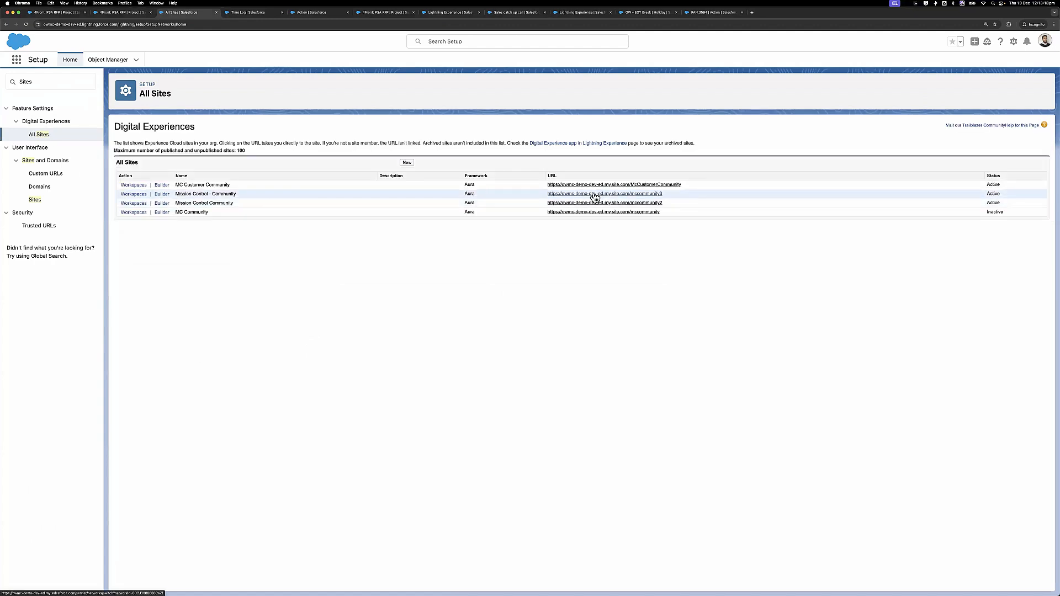
pyautogui.click(164, 197)
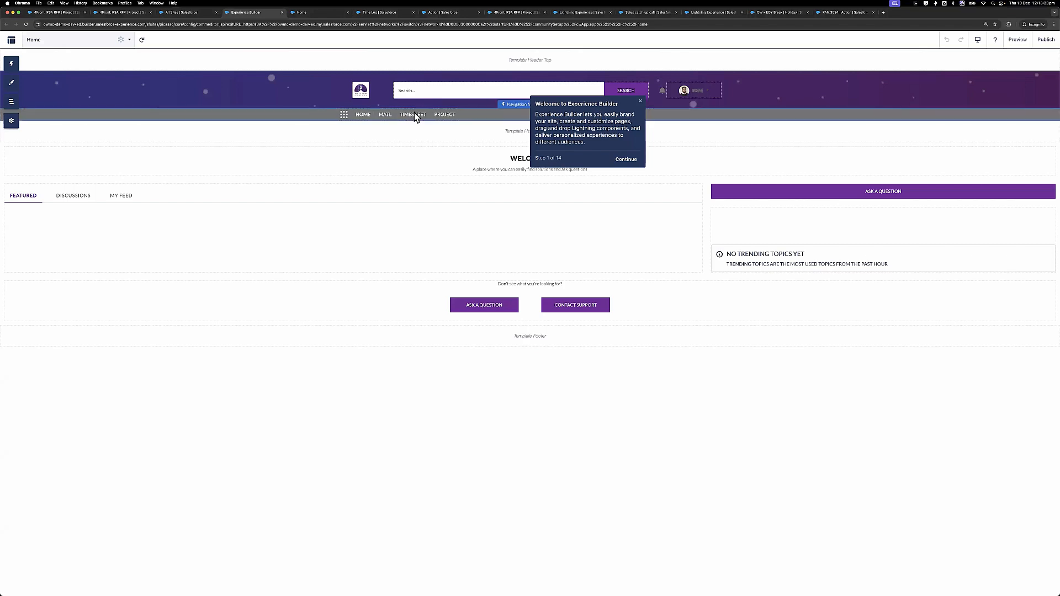
pyautogui.click(387, 116)
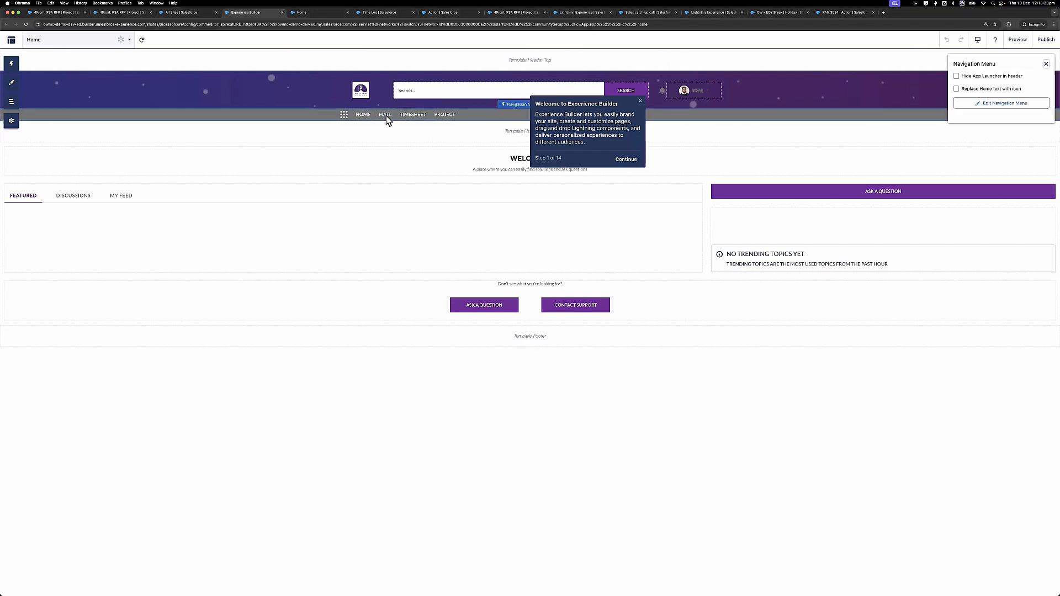
pyautogui.click(61, 42)
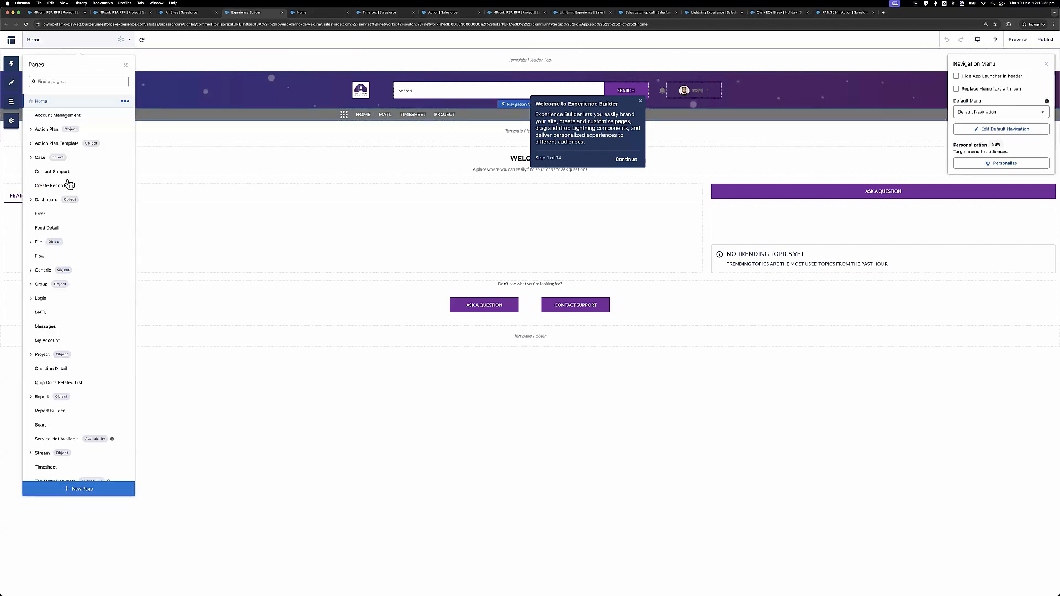
pyautogui.click(49, 312)
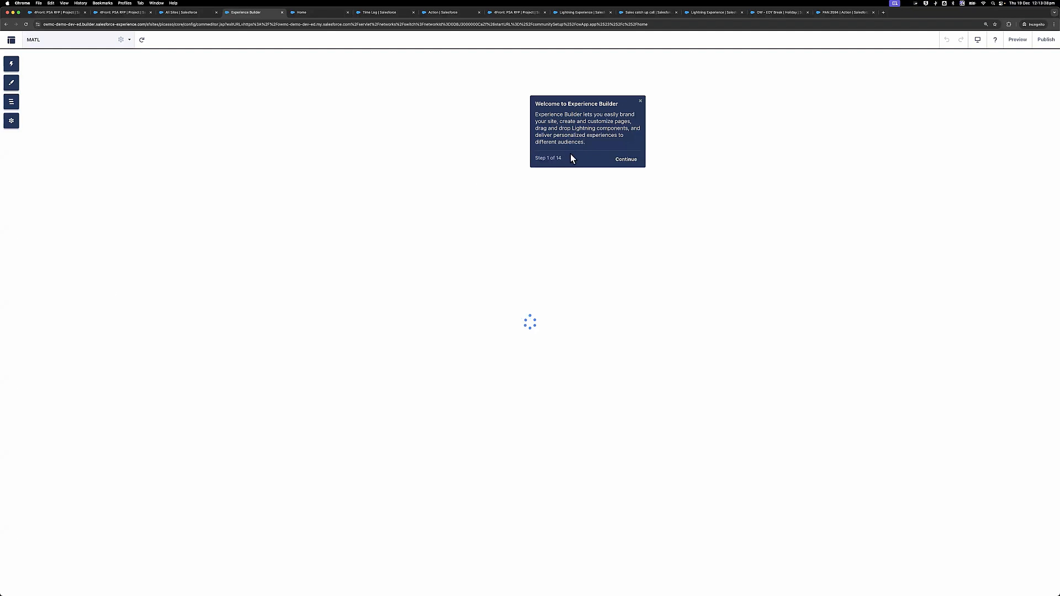
pyautogui.click(640, 101)
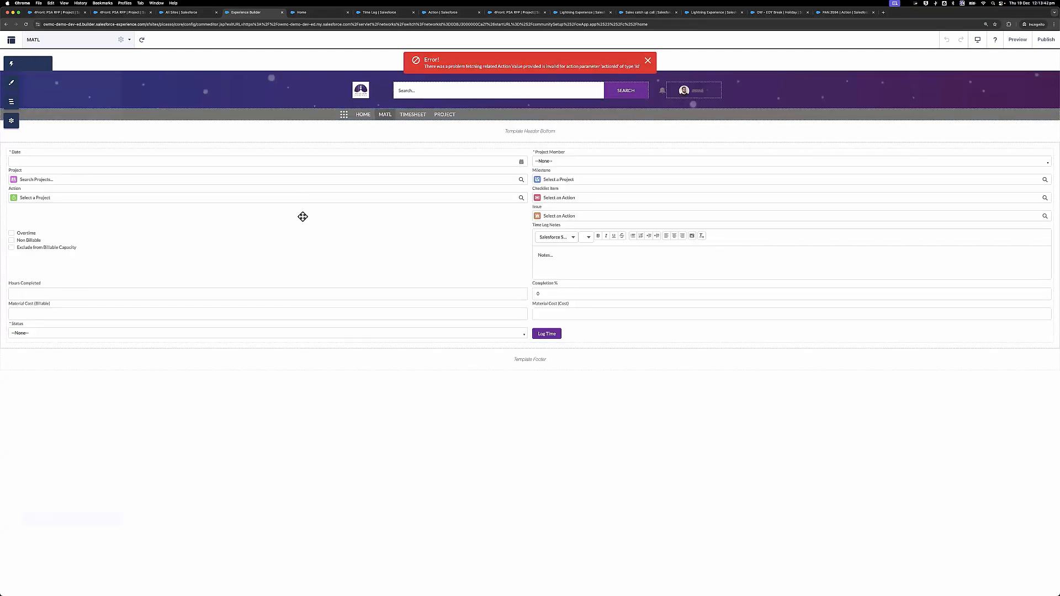
# Find the Log Time component, add it to the MATL page below the existing form, and delete that added copy.
pyautogui.write('Log Time')
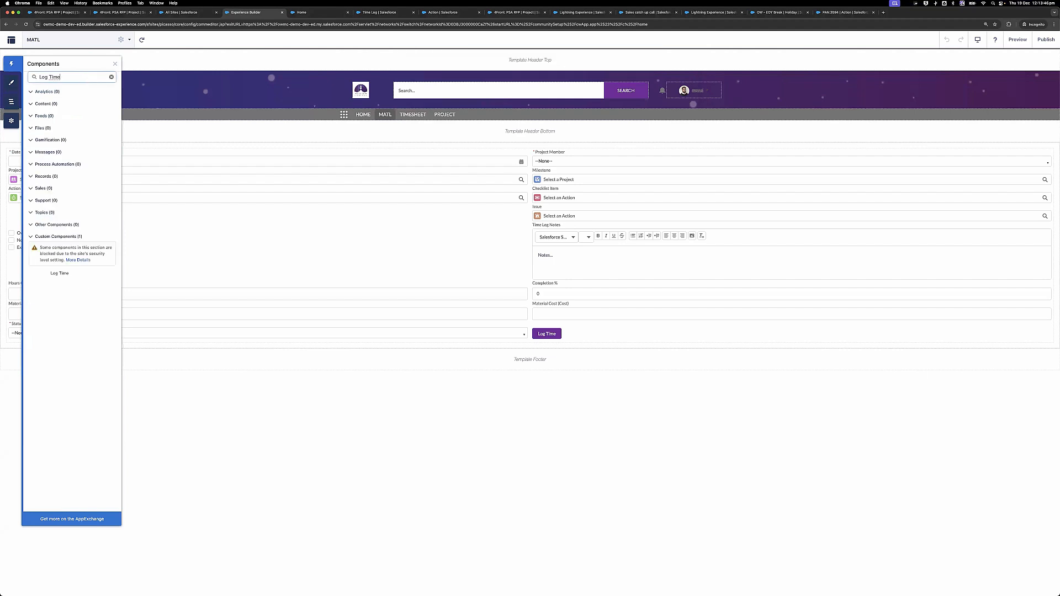
pyautogui.moveTo(76, 278); pyautogui.dragTo(255, 233)
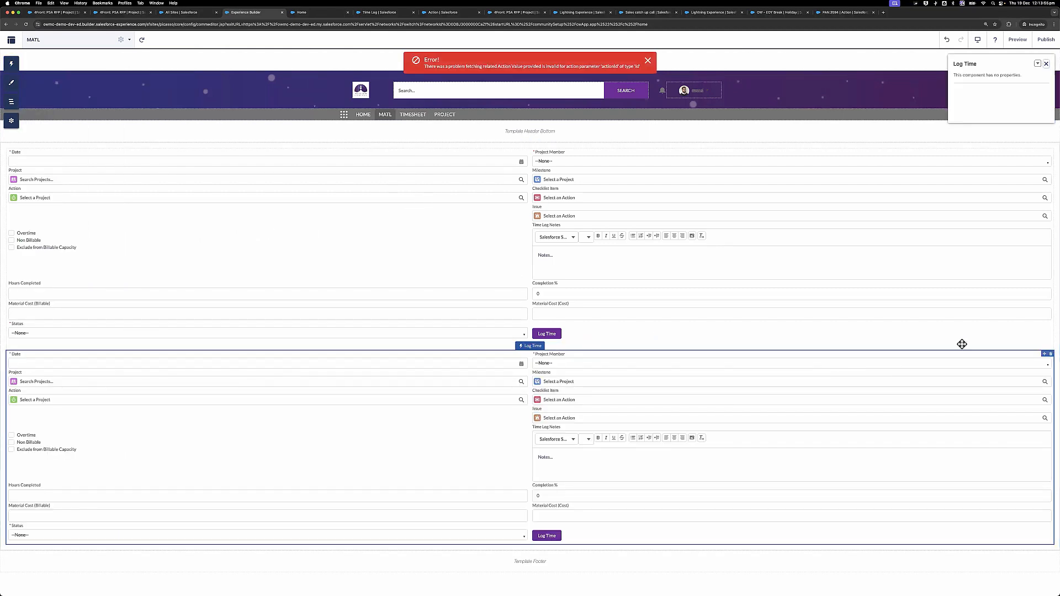
pyautogui.click(1050, 353)
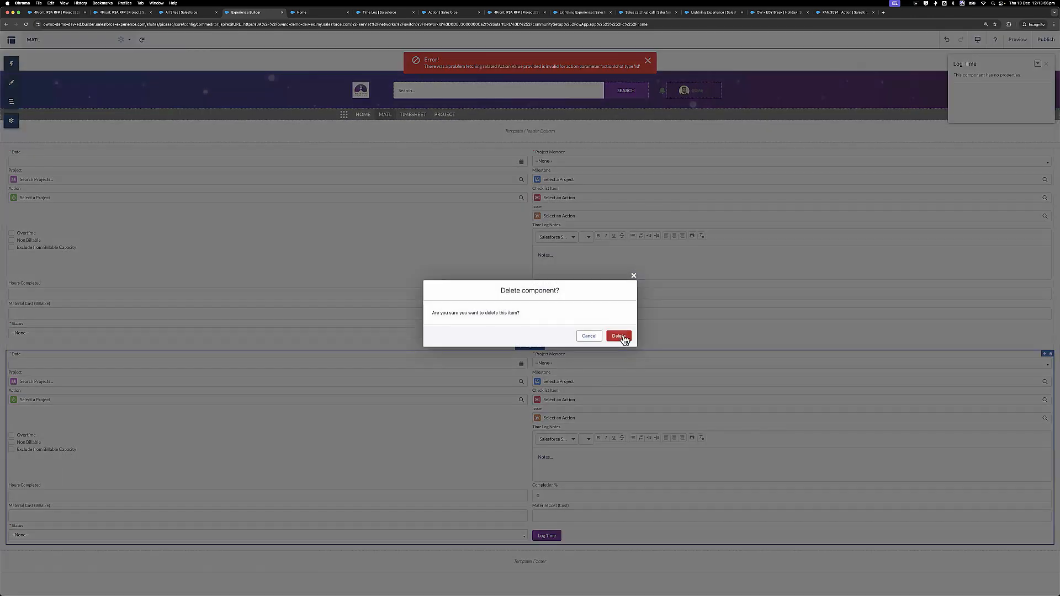
pyautogui.click(619, 336)
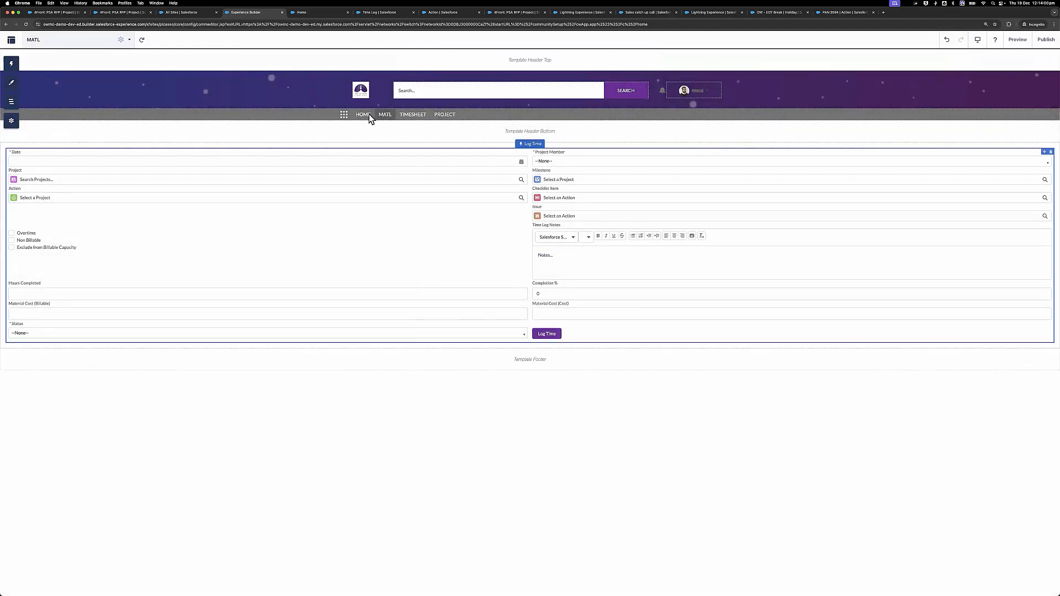
# View the time log form on the MATL page of the live community site.
pyautogui.click(298, 12)
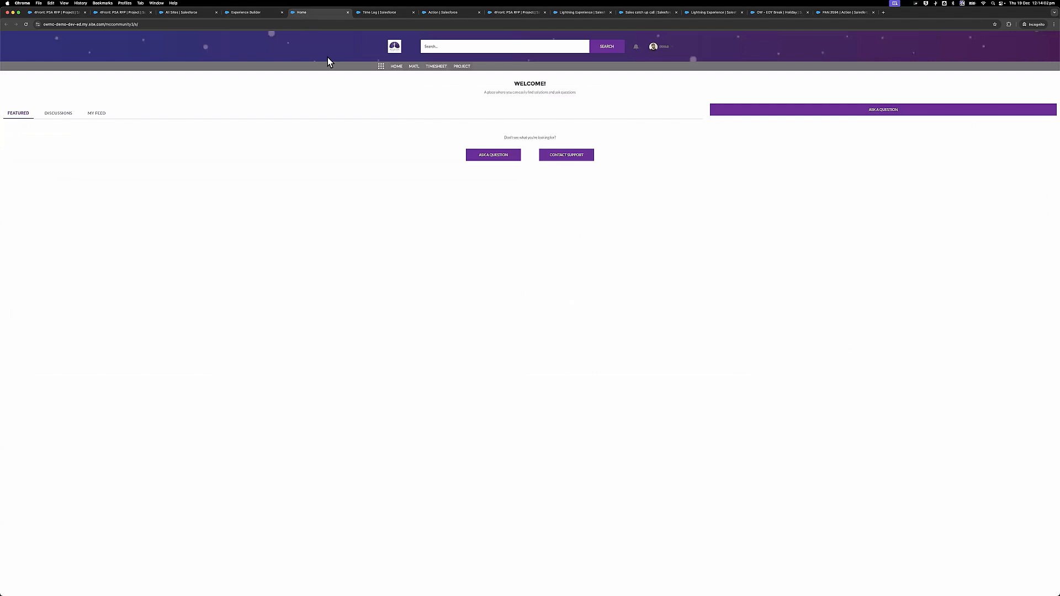
pyautogui.click(411, 66)
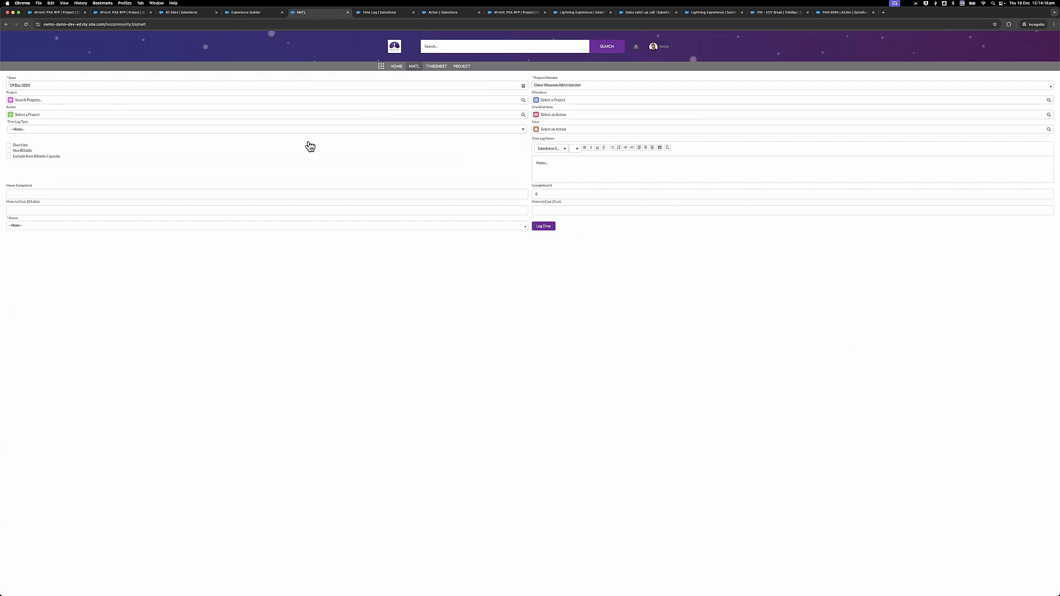
# Switch to the PowerPoint webinar presentation, start the slide show from the beginning, and move through the Questions? and Get In Touch! slides.
pyautogui.hotkey('ctrl', 'Up')
pyautogui.click(66, 132)
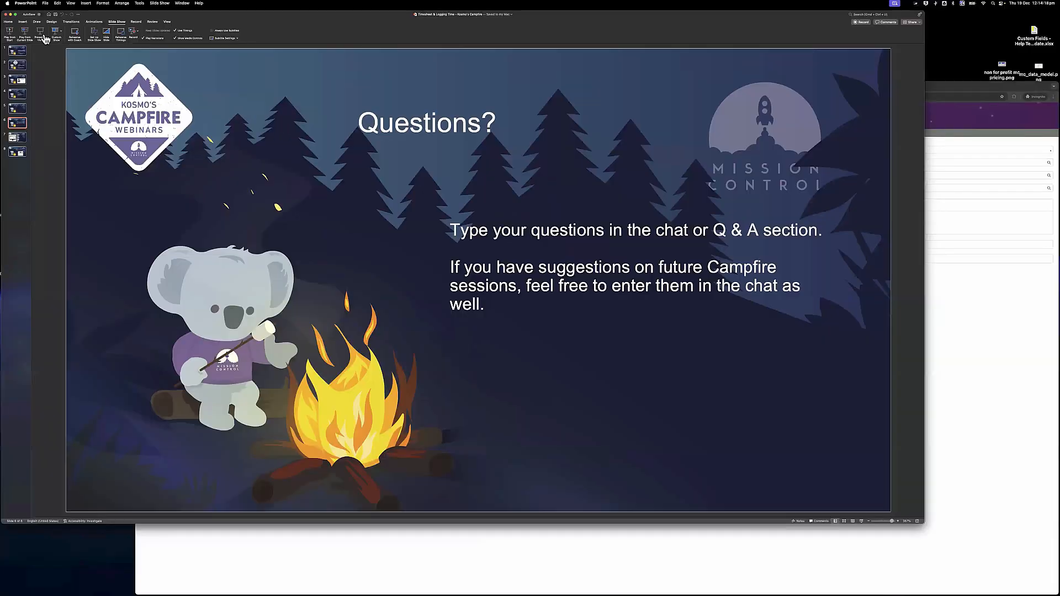
pyautogui.click(10, 34)
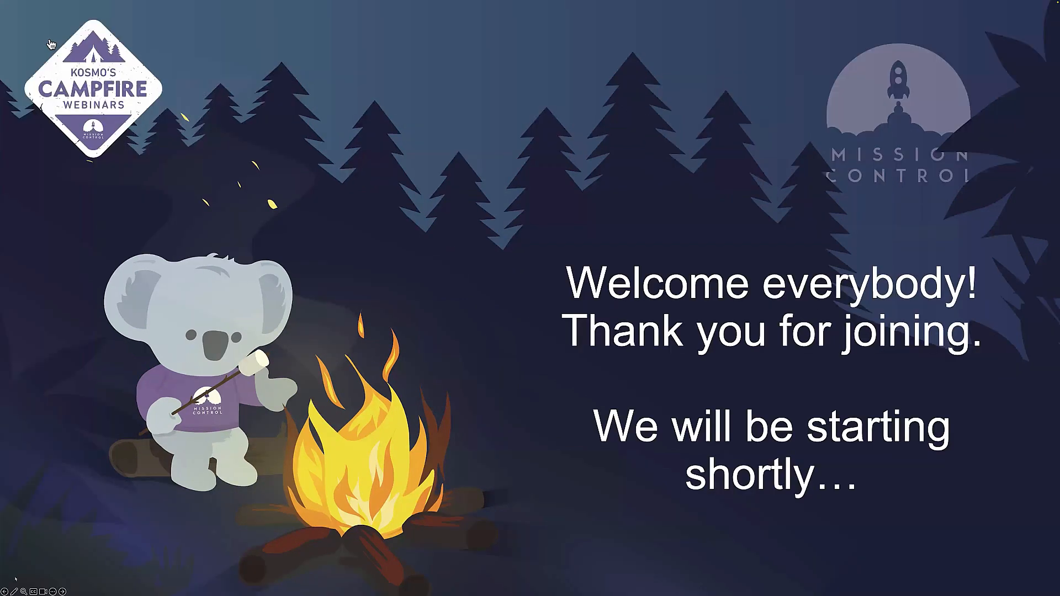
pyautogui.press('Right')
pyautogui.press('Right')
pyautogui.press('Right')
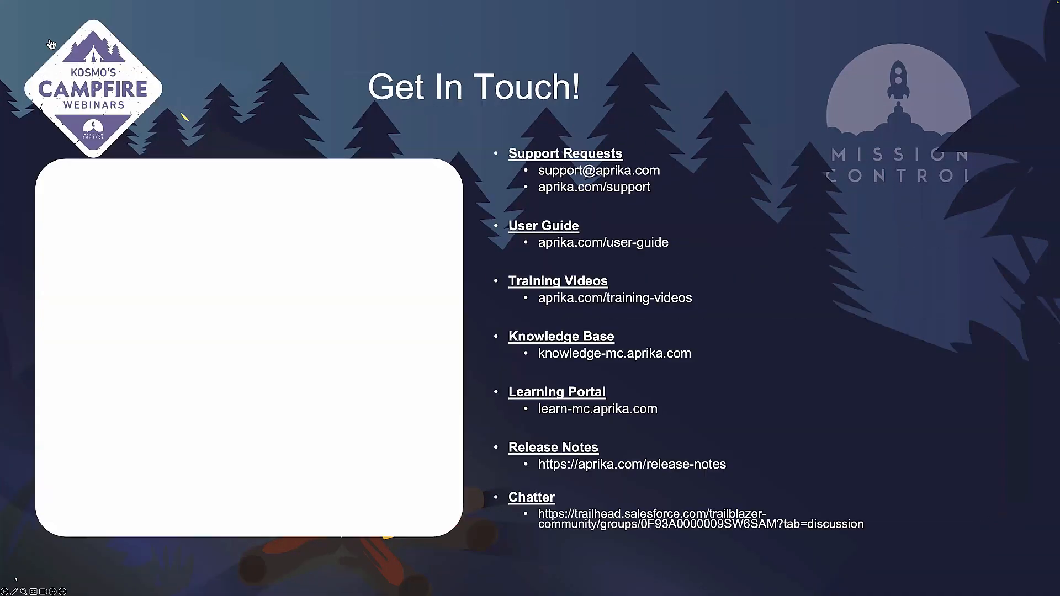
pyautogui.press('Right')
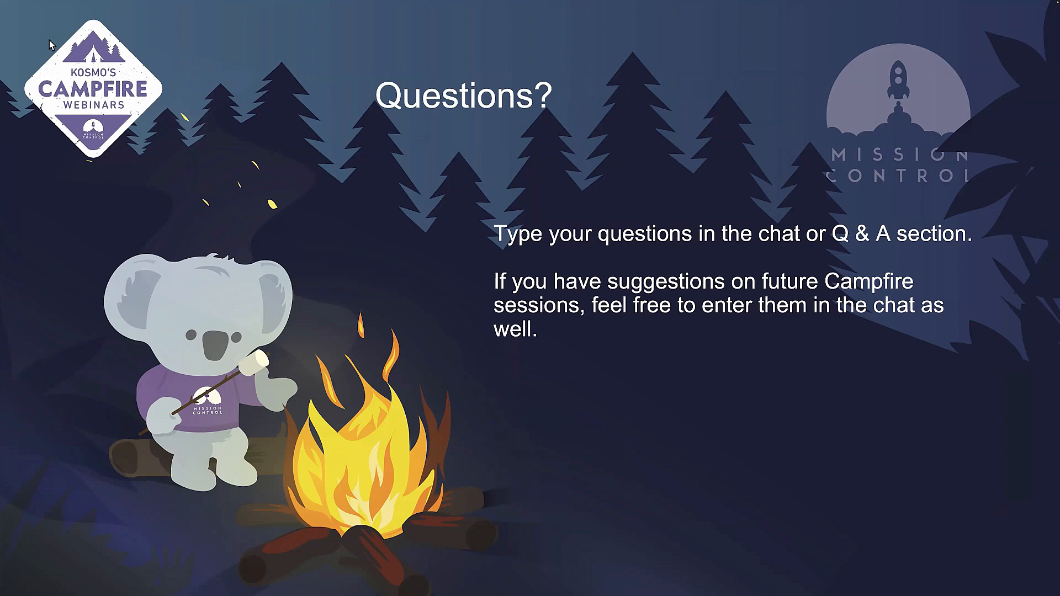
pyautogui.press('Right')
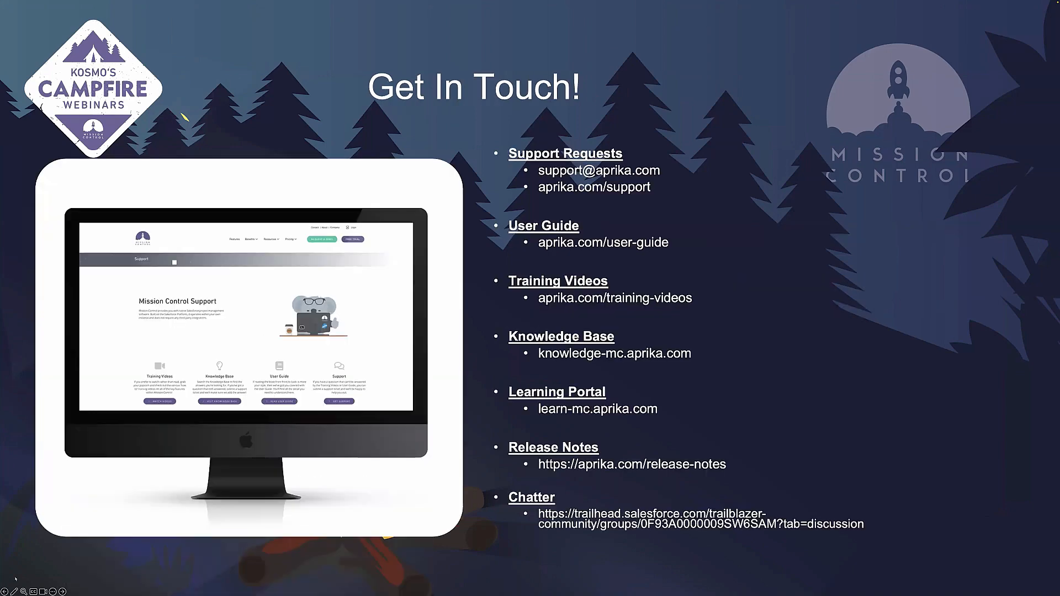